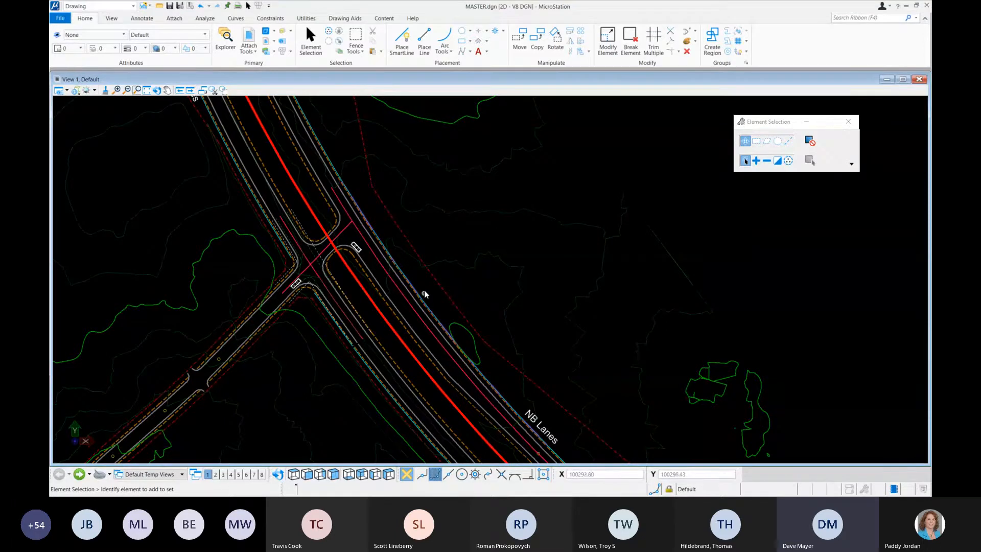
Step: Open the C-100 sheet model from the file's model list and close the list
scroll(425, 289, "down", 4)
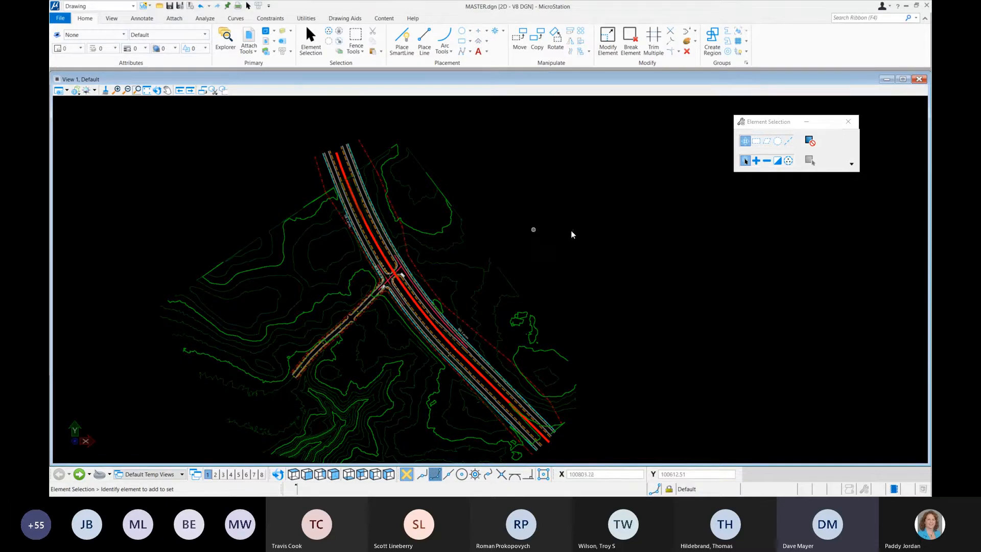
left_click(275, 31)
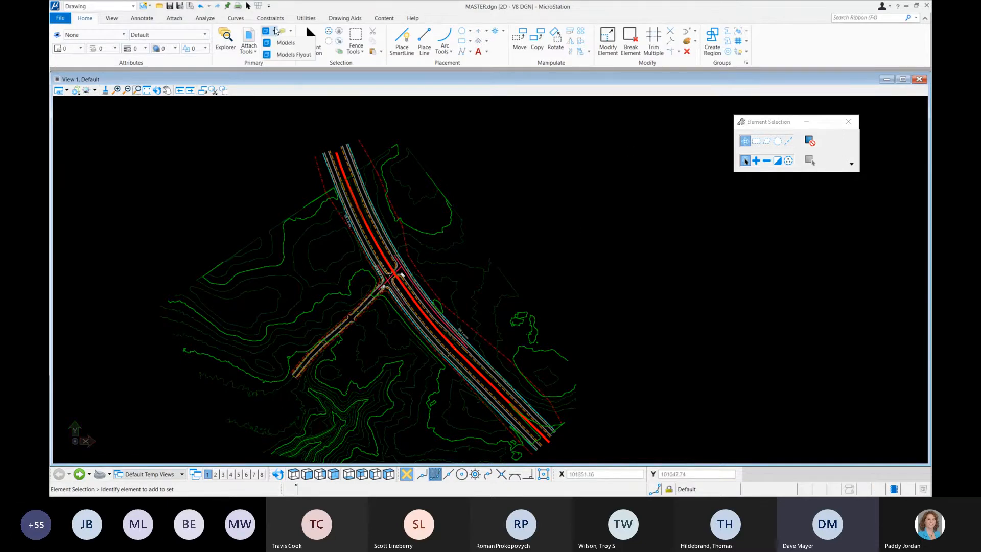
left_click(287, 42)
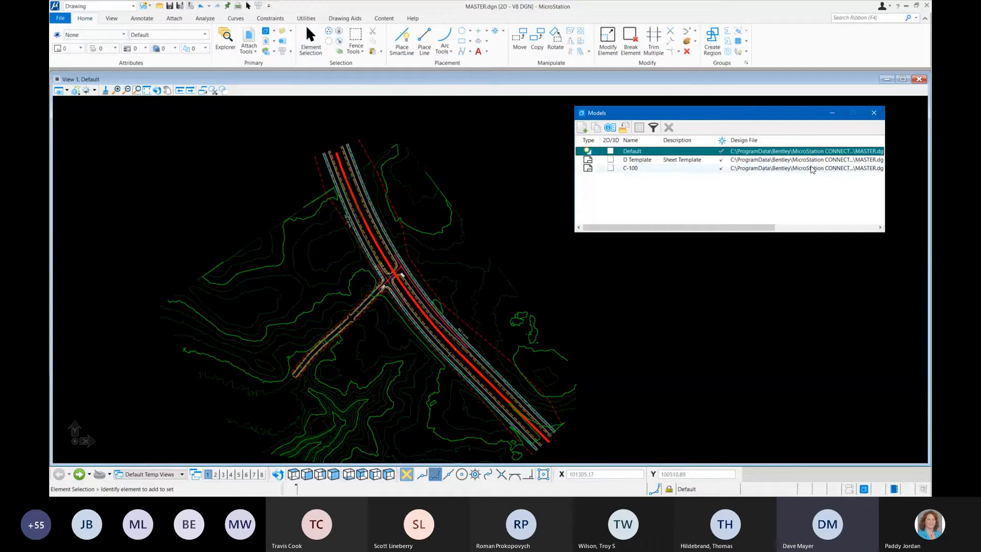
double_click(632, 168)
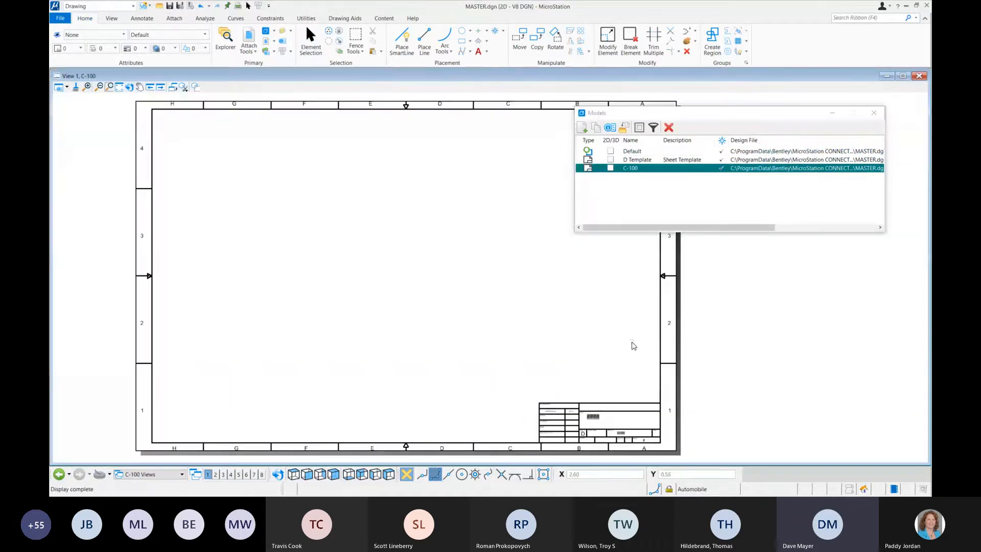
left_click(873, 112)
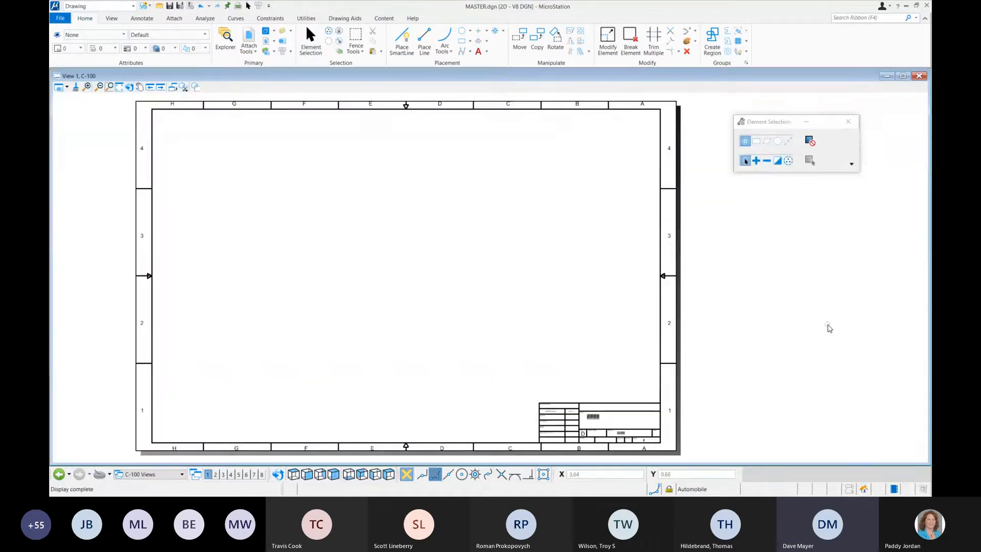
Step: Drop the Default model onto the C-100 sheet as a reference, using the Interactive attachment method
left_click(267, 31)
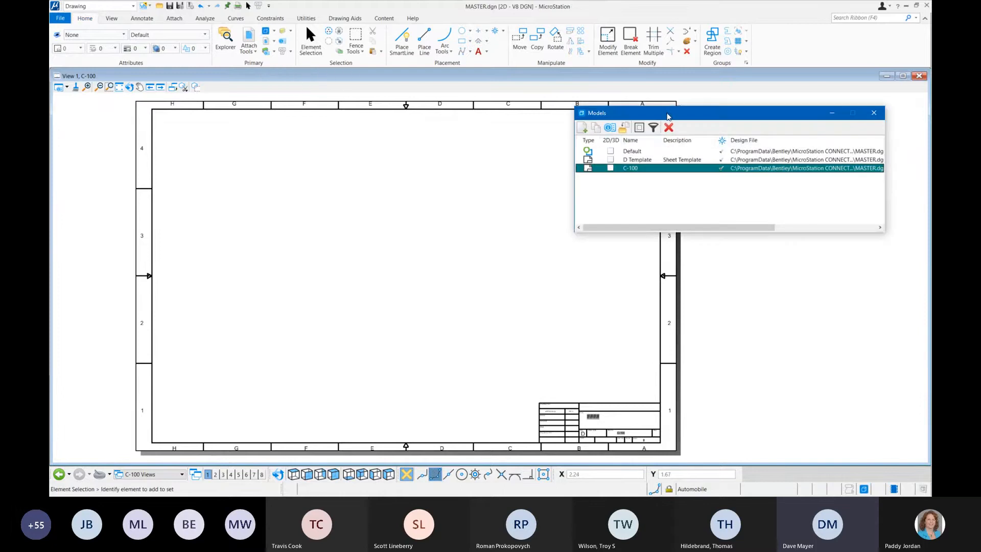
left_click_drag(667, 116, 690, 67)
left_click_drag(676, 101, 501, 183)
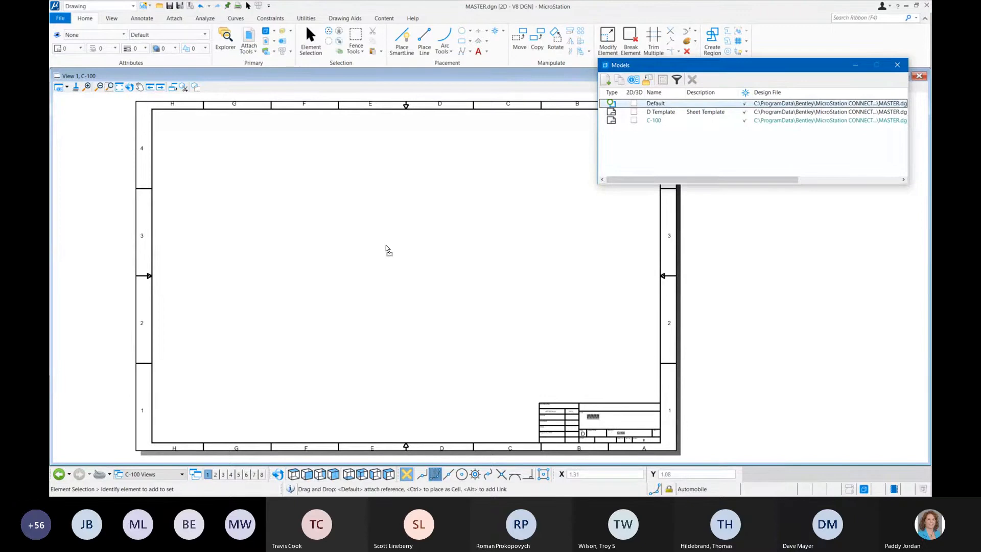
left_click_drag(386, 246, 387, 247)
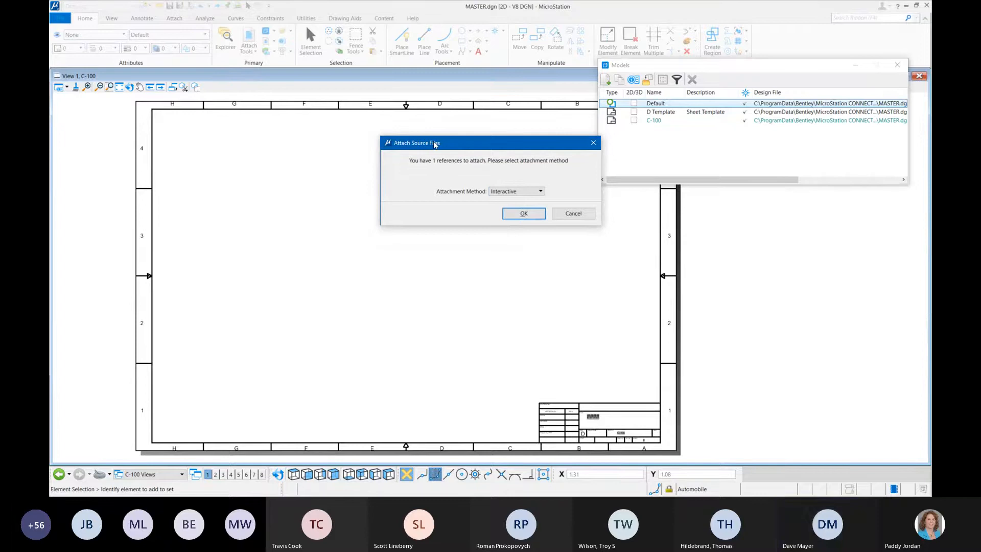
left_click_drag(469, 144, 432, 145)
left_click(487, 217)
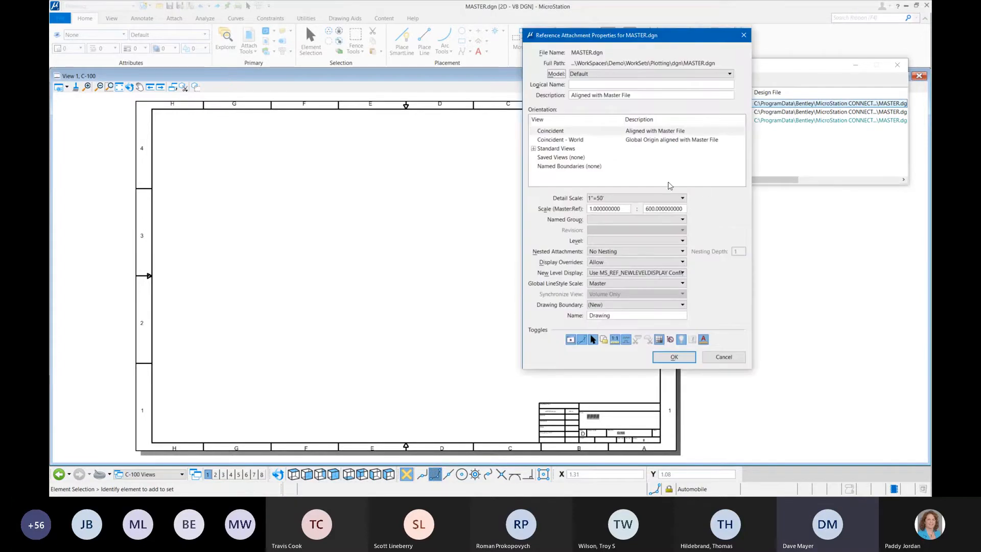
Step: Set the attachment's detail scale to 1"=500' and its orientation to the standard Top view, and place it near the sheet's centre
left_click(677, 198)
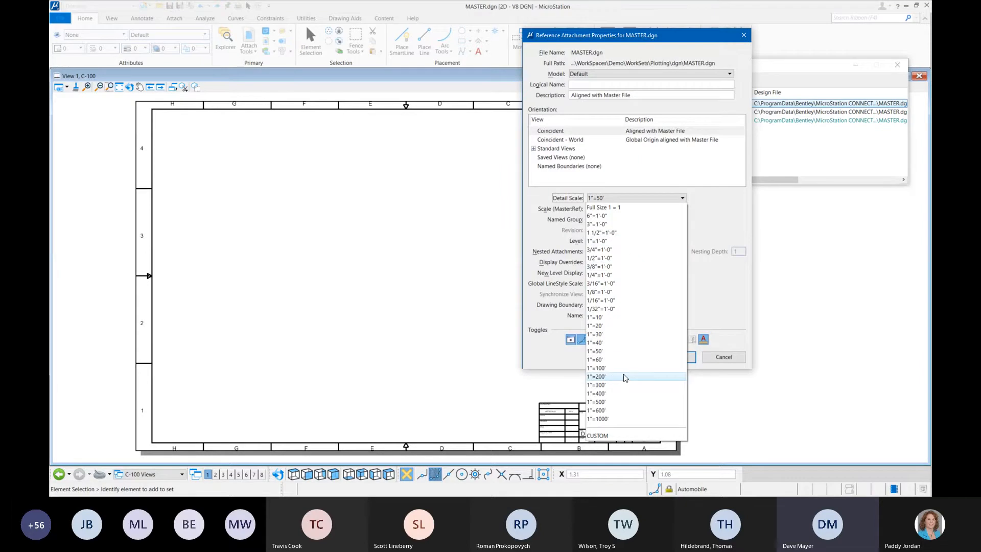
left_click(611, 405)
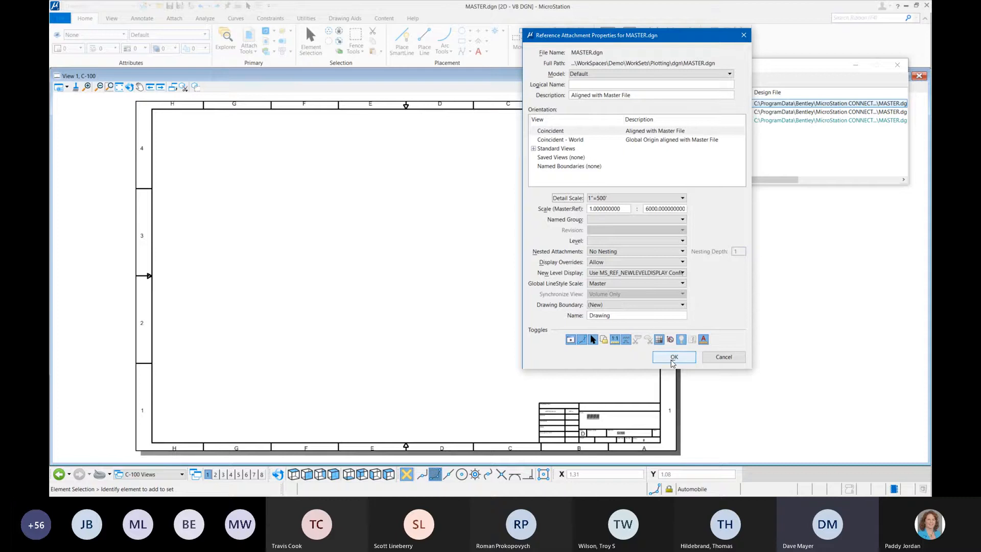
left_click(552, 157)
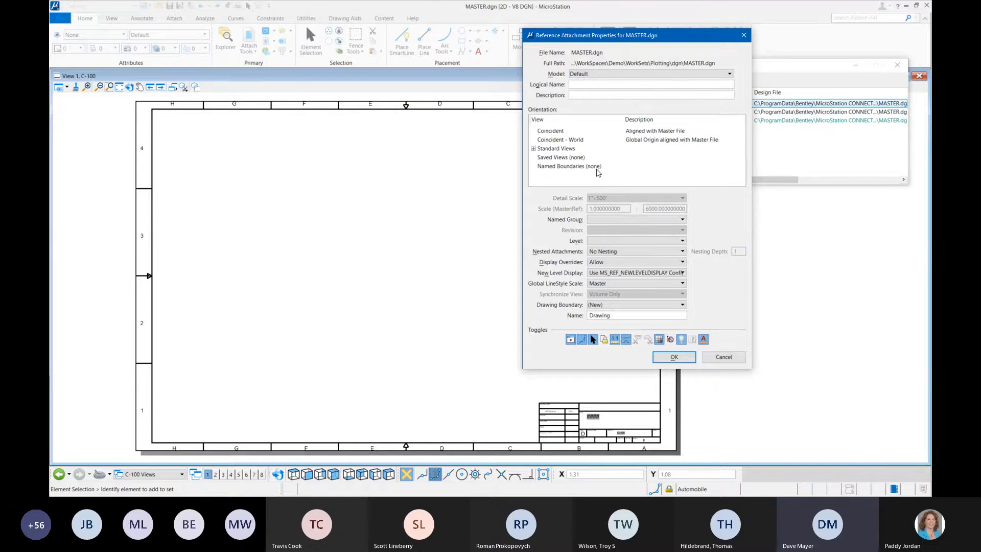
left_click(534, 149)
left_click(550, 158)
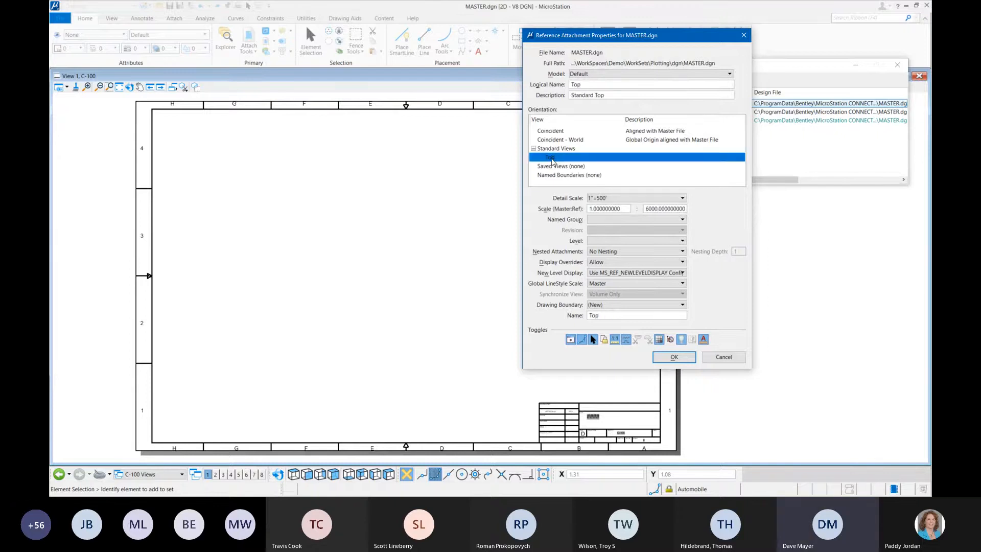
left_click(672, 359)
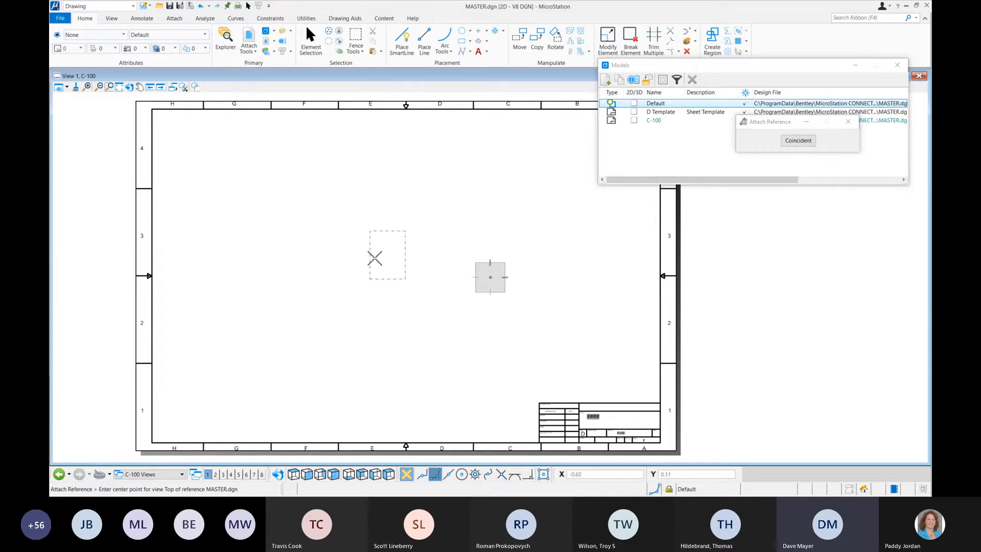
left_click(370, 259)
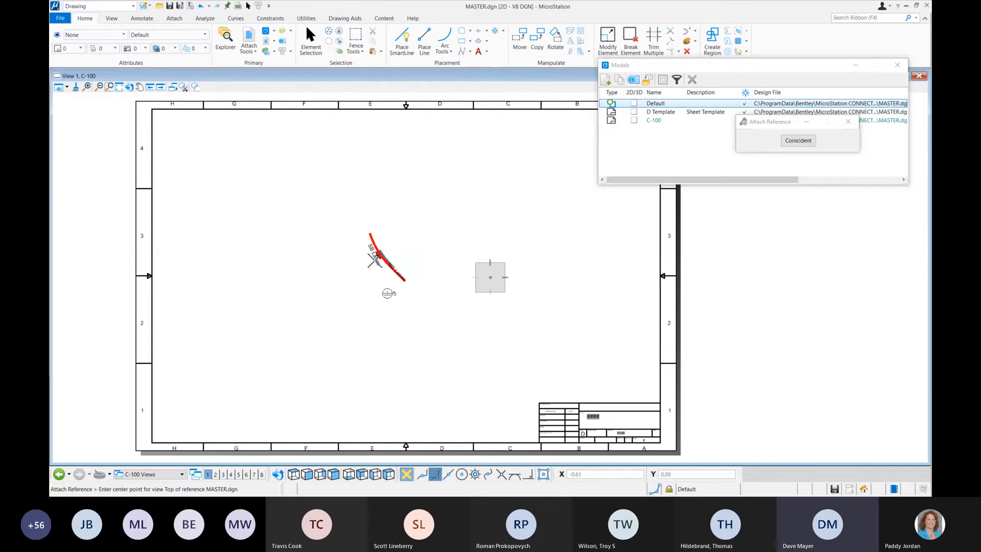
Step: Examine the size and placement of the attached roadway reference relative to the C-100 sheet border
scroll(398, 263, "up", 5)
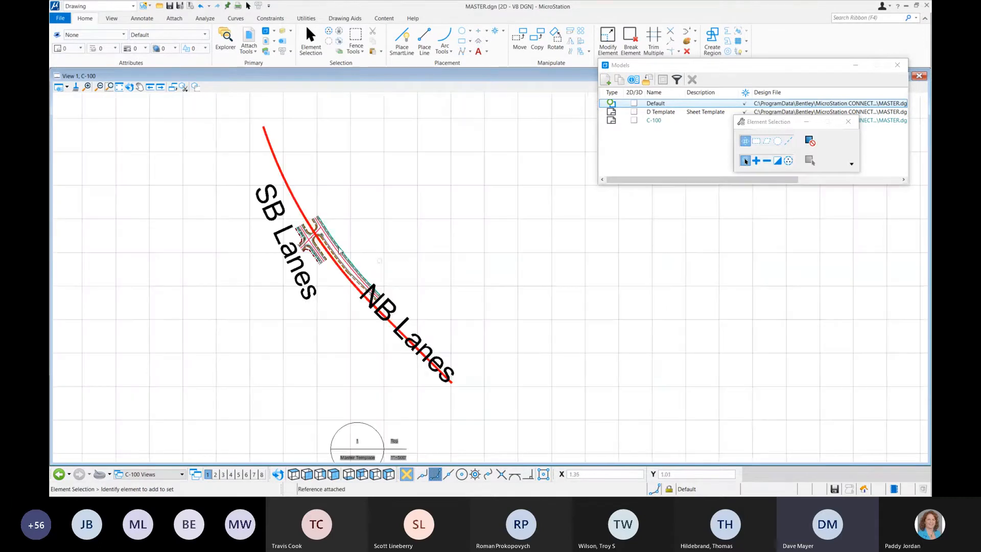
scroll(358, 247, "down", 5)
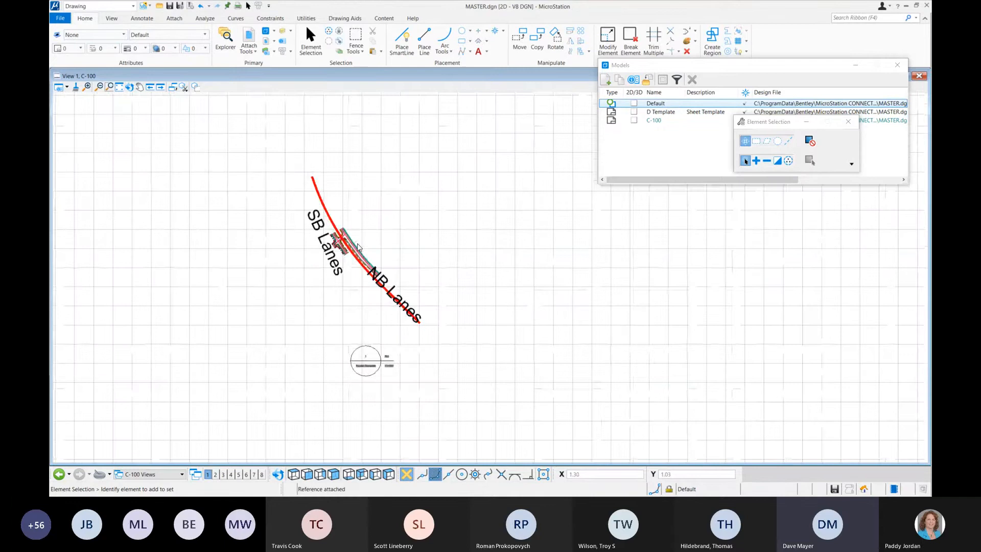
scroll(358, 247, "up", 2)
scroll(419, 254, "down", 2)
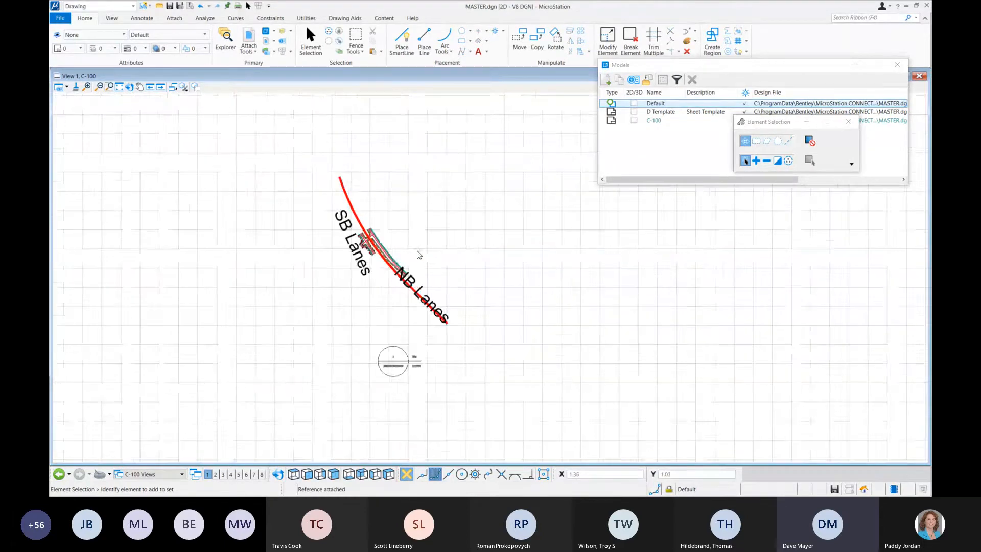
scroll(419, 255, "down", 2)
scroll(431, 248, "up", 2)
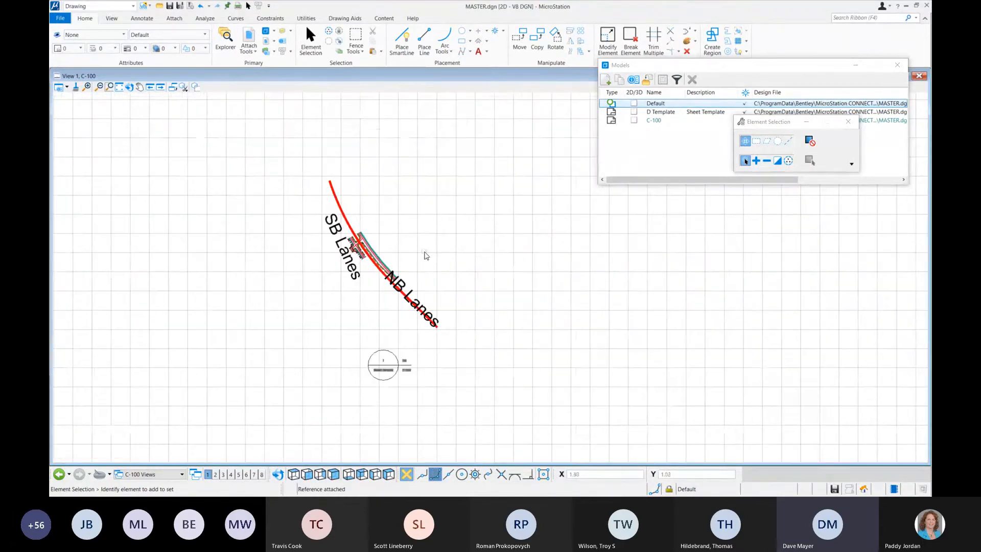
scroll(423, 278, "down", 3)
scroll(434, 261, "up", 1)
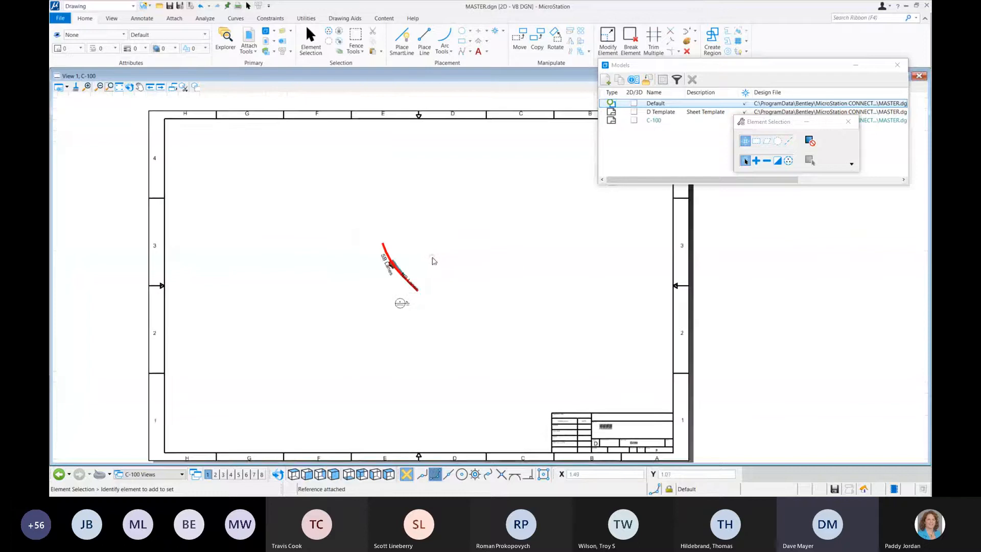
middle_click_drag(432, 254, 432, 259)
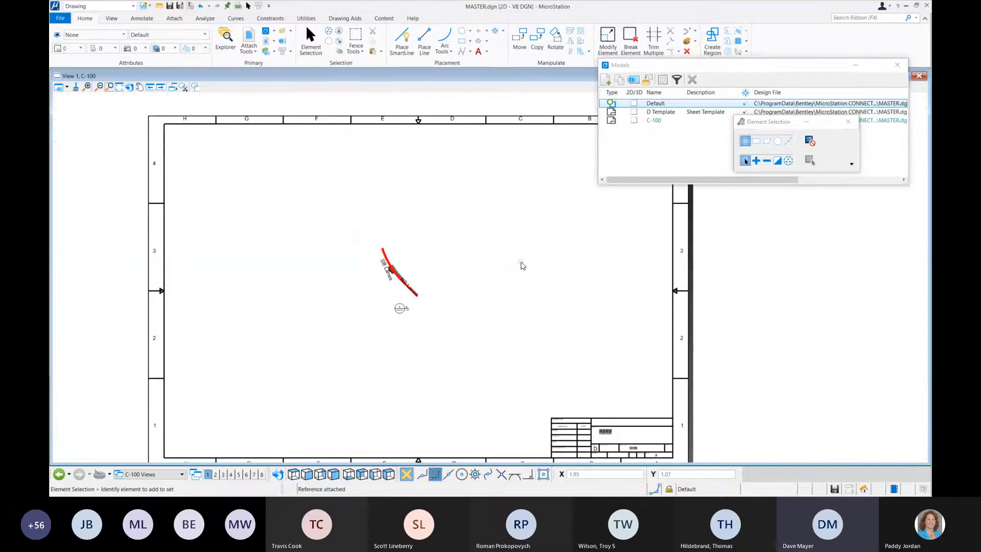
Step: Open the list of attached references and set the MASTER.dgn reference's scale to 1:600
left_click_drag(660, 65, 669, 110)
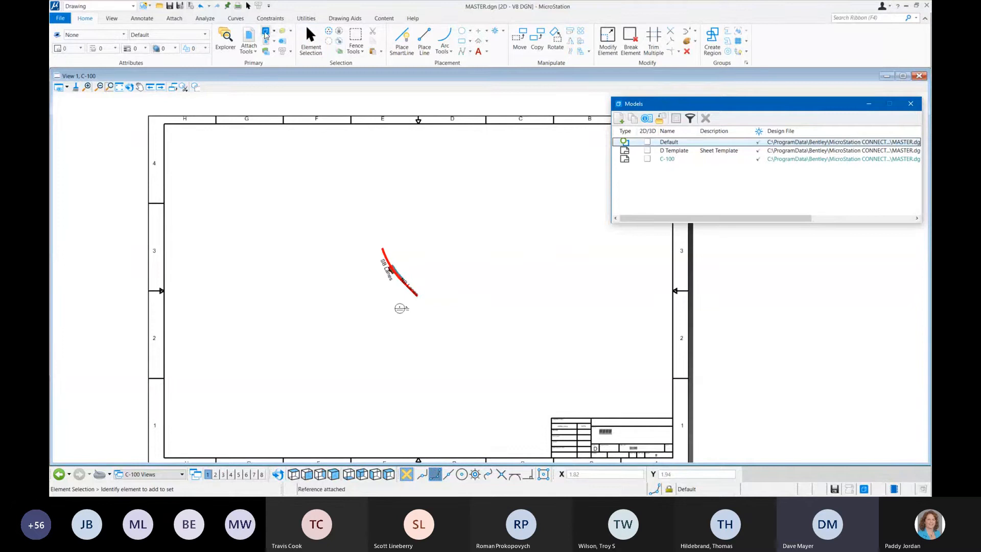
left_click(249, 49)
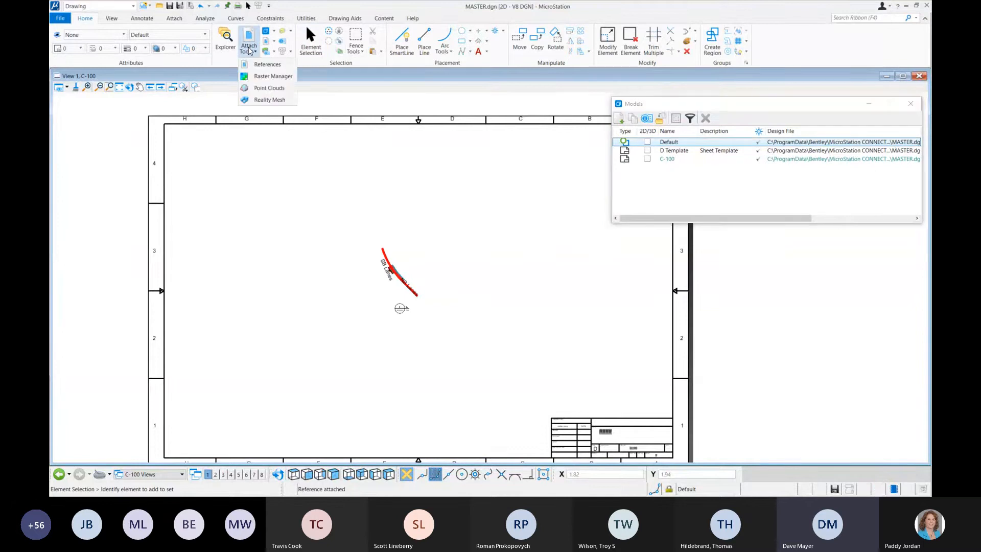
left_click(268, 64)
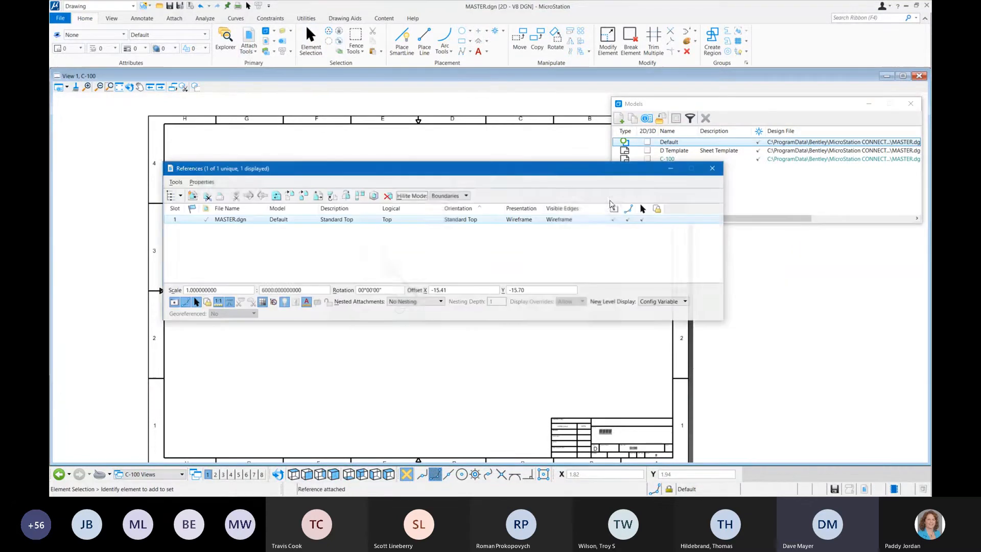
mouse_move(458, 177)
left_mouse_down()
mouse_move(558, 117)
mouse_move(598, 67)
mouse_move(610, 69)
left_mouse_up()
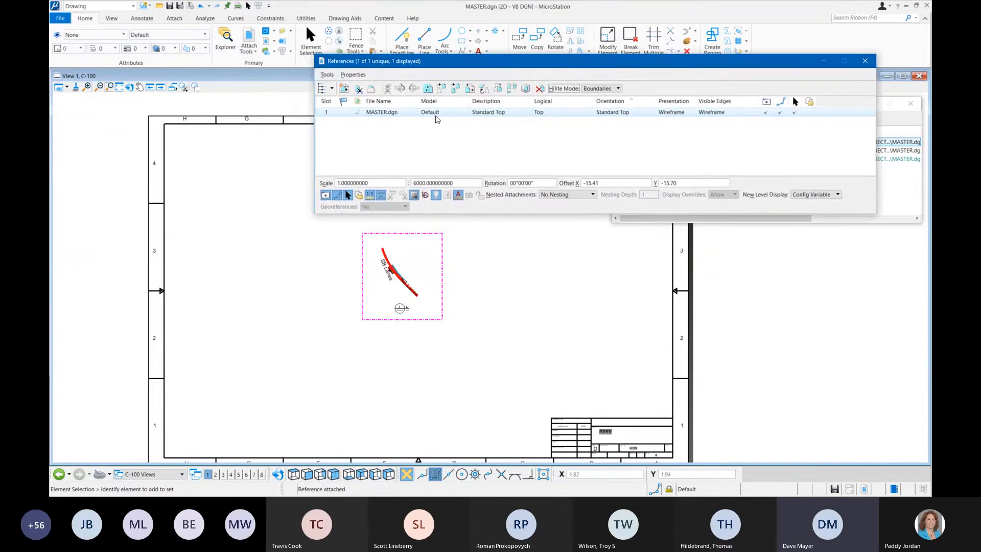
left_click(455, 183)
double_click(450, 182)
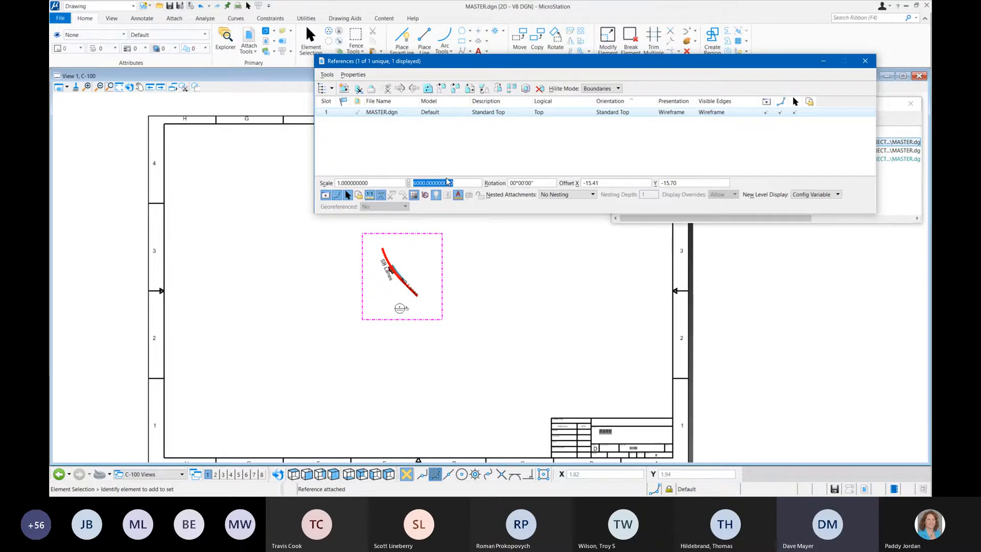
type("600")
left_click(383, 183)
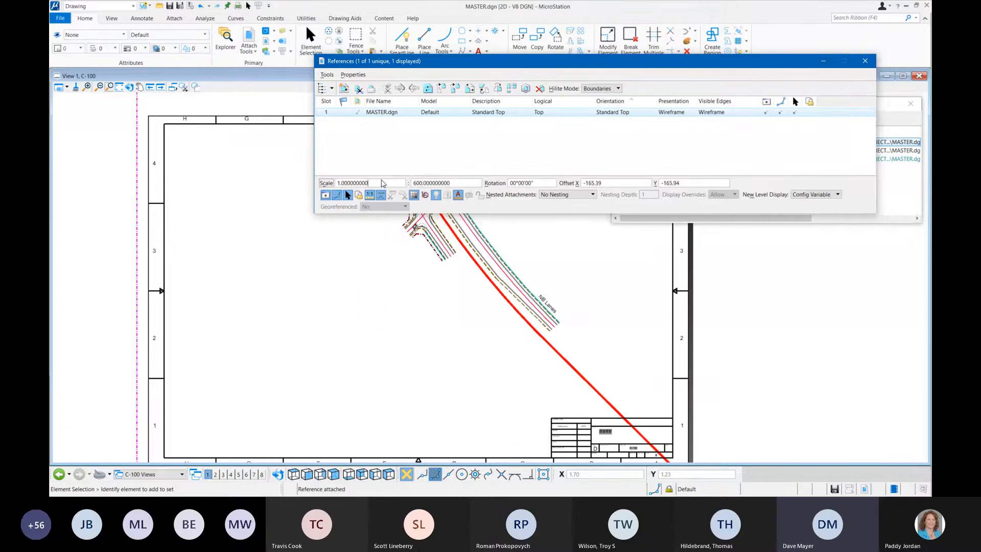
Step: Set the MASTER.dgn attachment to Live Nesting with a nesting depth of 2 in its attachment settings
scroll(318, 278, "down", 1)
scroll(323, 281, "down", 1)
scroll(339, 264, "up", 1)
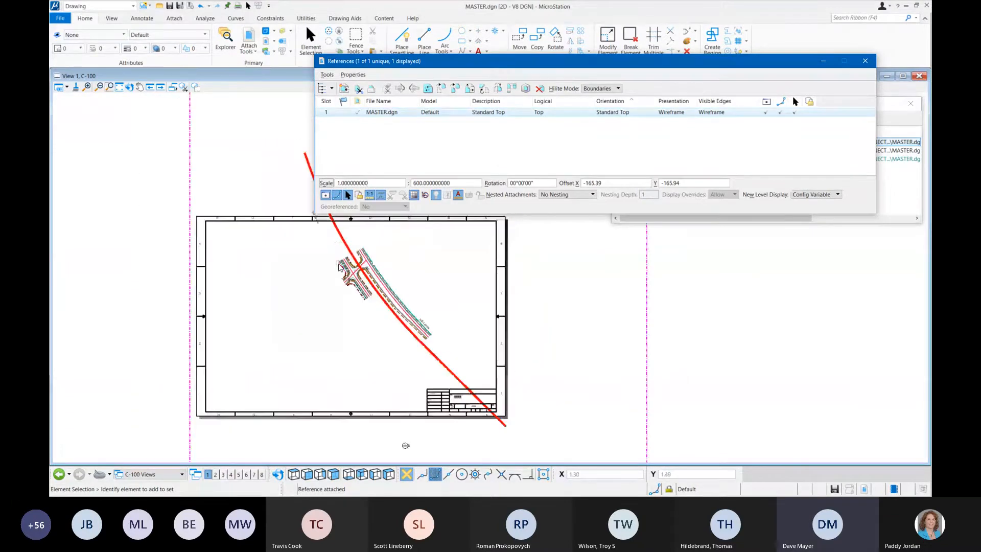
left_click_drag(456, 183, 379, 185)
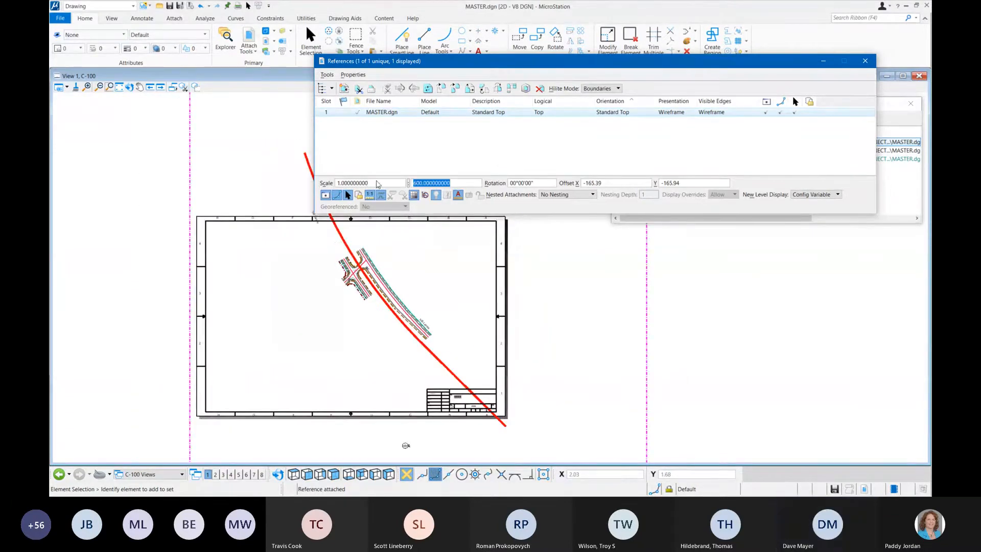
middle_click_drag(333, 265, 311, 283)
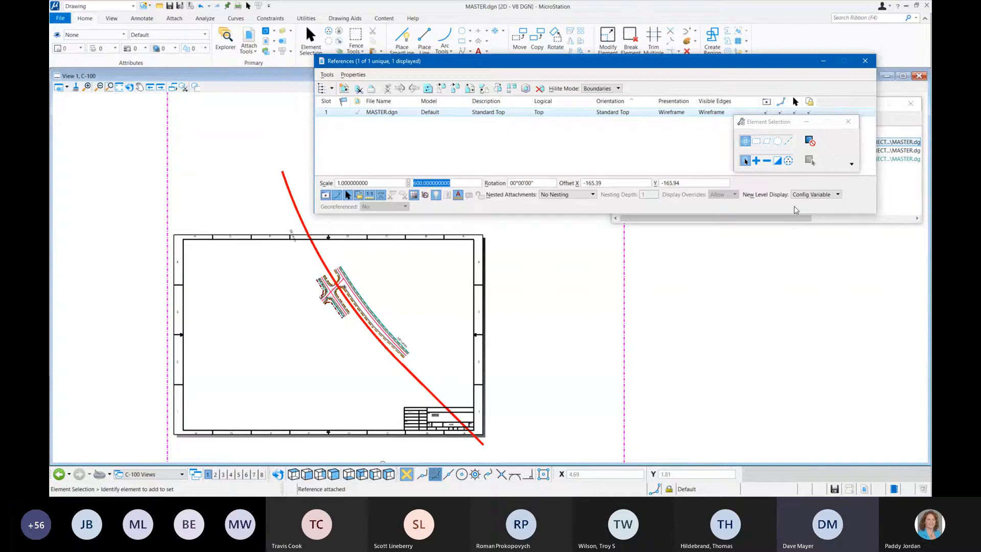
right_click(552, 113)
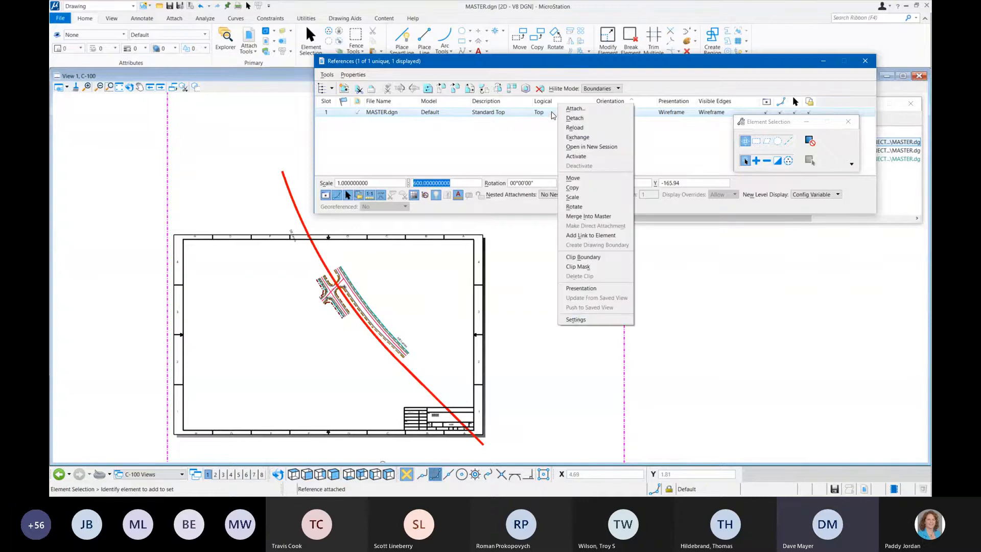
left_click(577, 319)
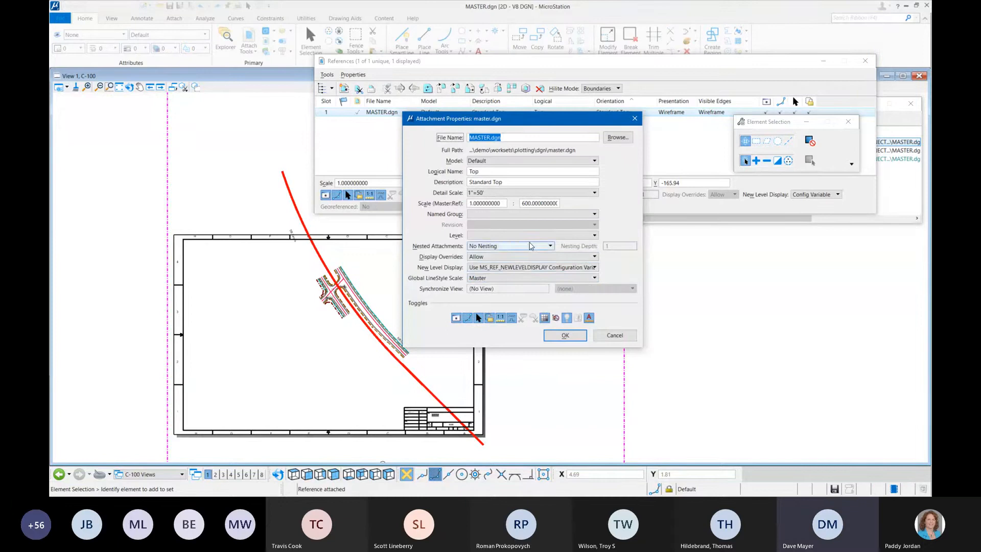
left_click(530, 246)
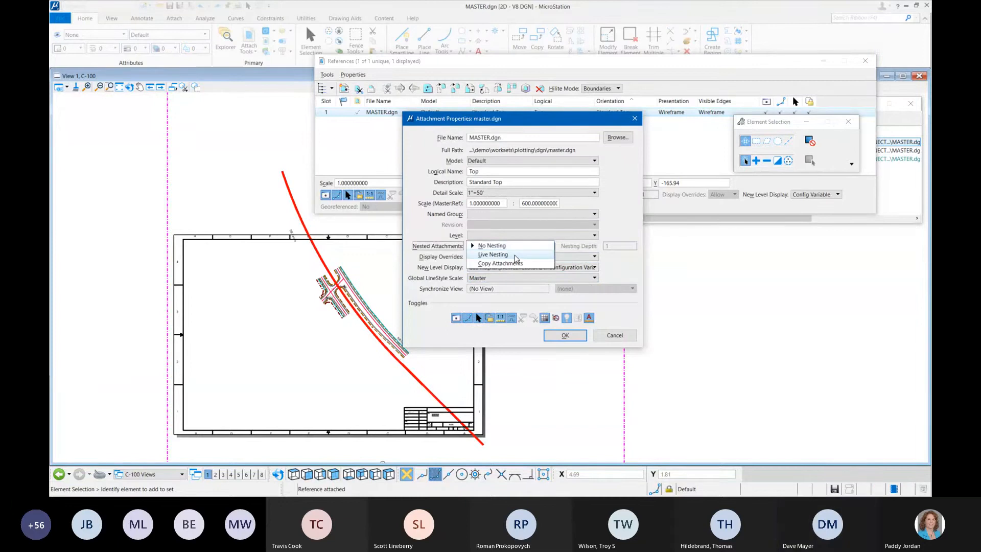
left_click(515, 256)
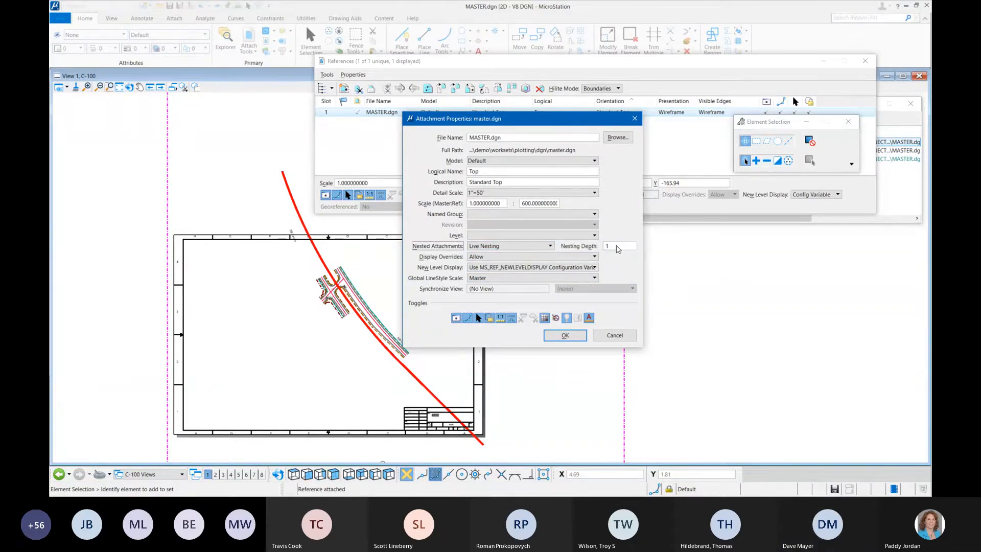
double_click(606, 246)
type("2")
left_click(565, 335)
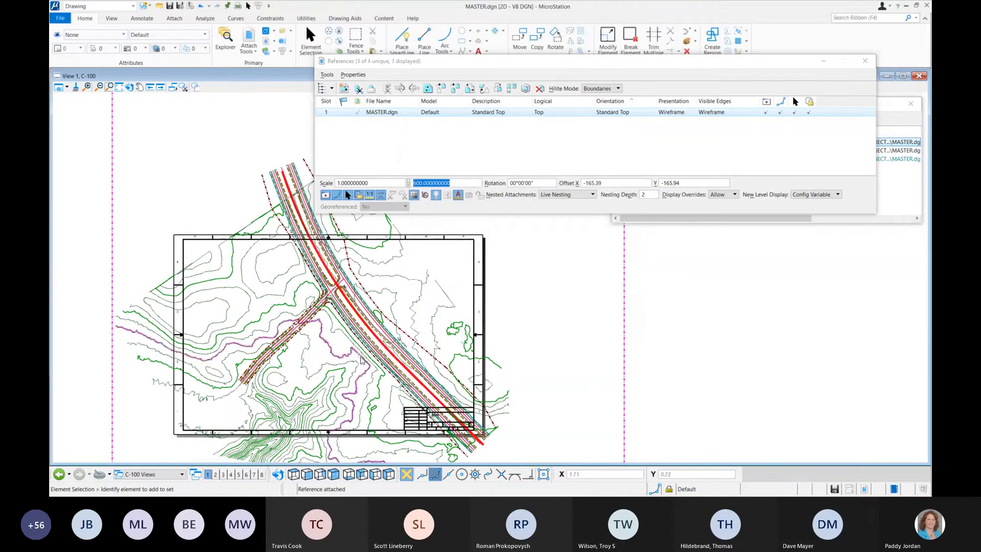
Step: Move the MASTER.dgn reference slightly to the lower left so the roadway sits better within the C-100 sheet border
mouse_move(361, 360)
middle_mouse_down()
mouse_move(456, 303)
mouse_move(391, 357)
middle_mouse_up()
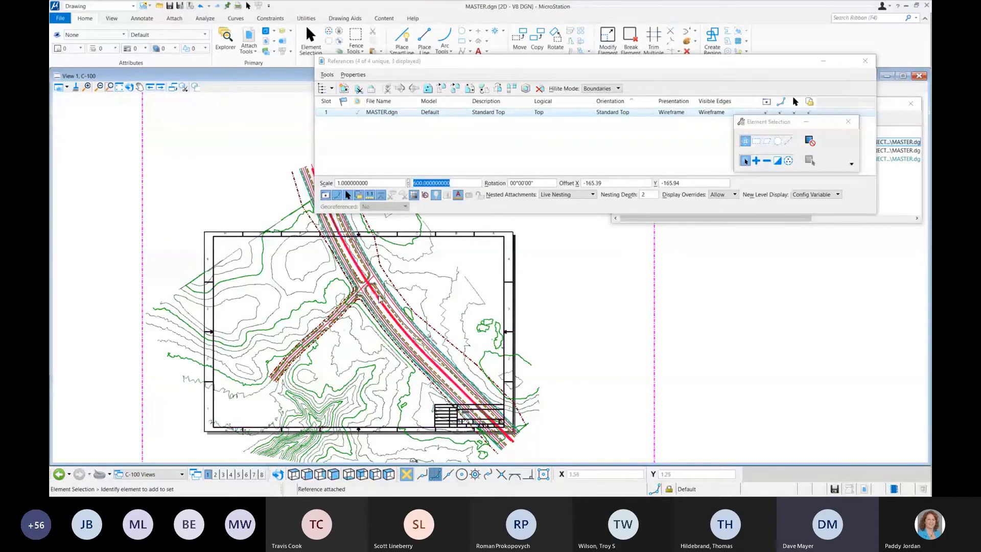
left_click_drag(447, 277, 432, 297)
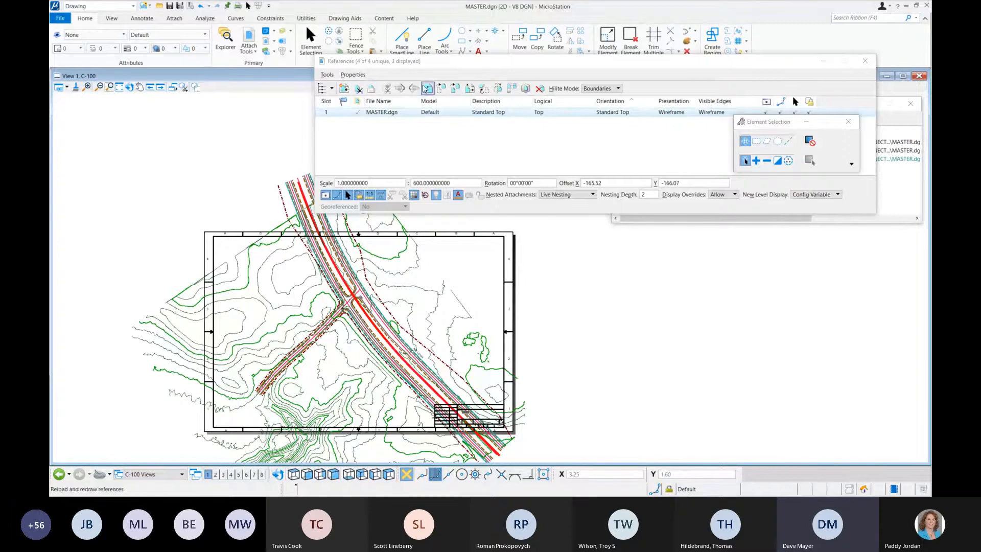
Step: Place a block fence inside the C-100 sheet border above the title block, and clip the MASTER.dgn reference to it
left_click(356, 49)
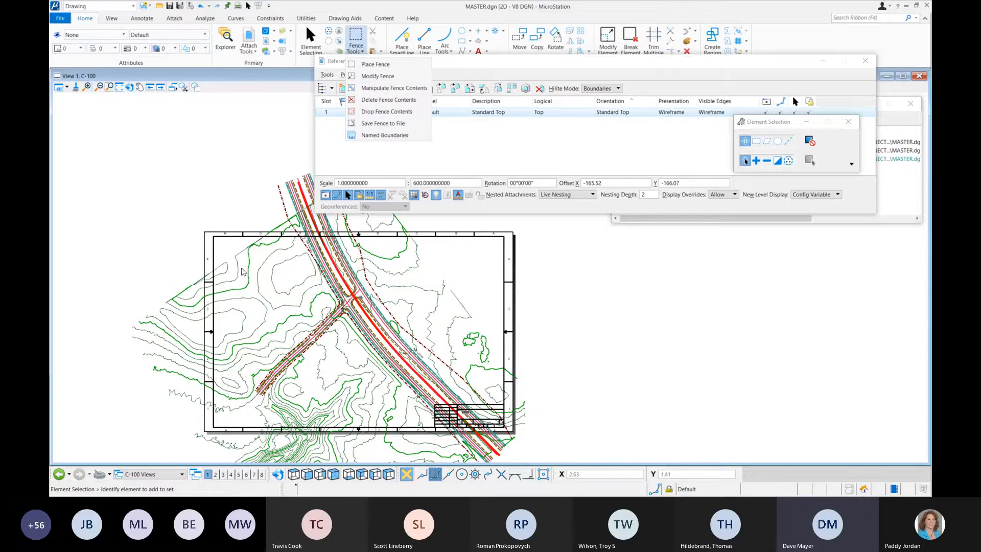
left_click(542, 63)
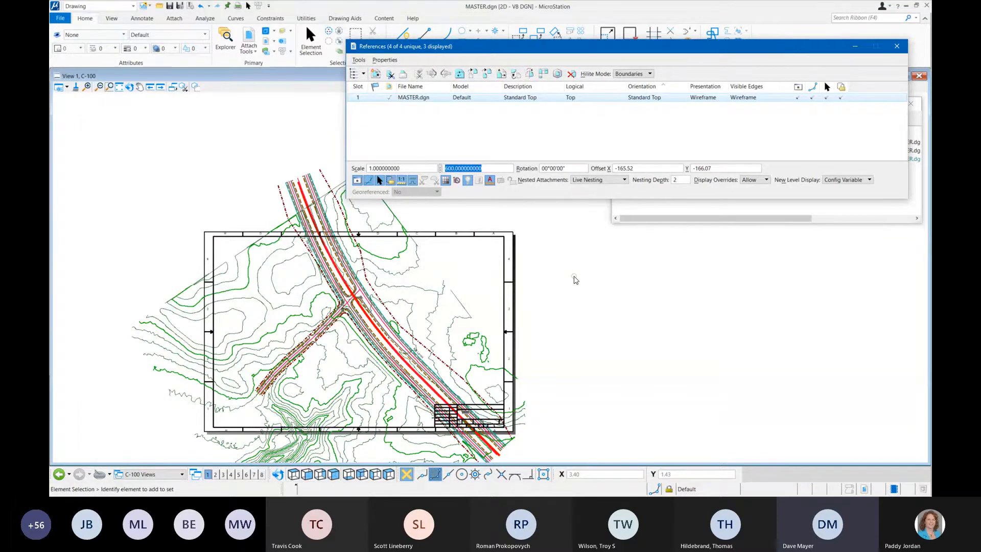
left_click(356, 32)
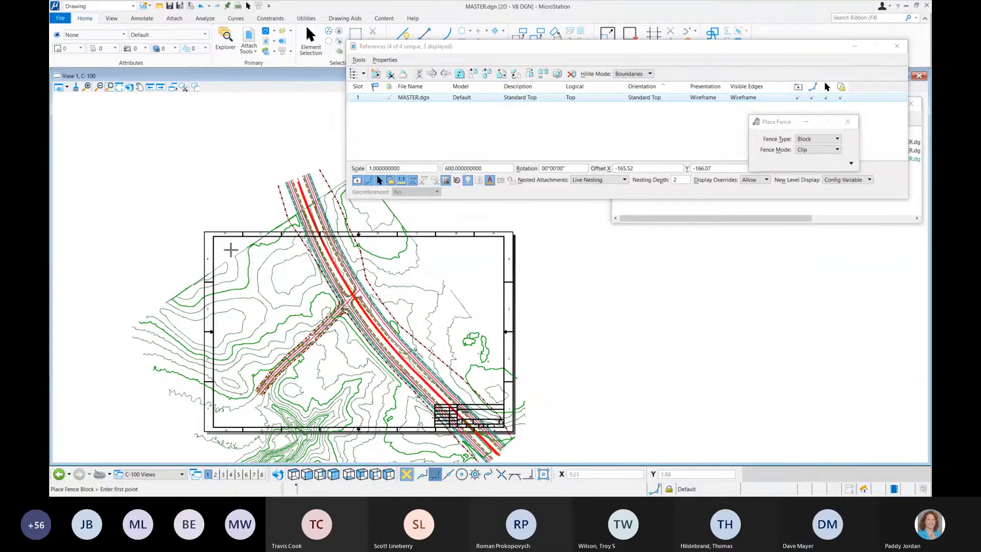
left_click(223, 246)
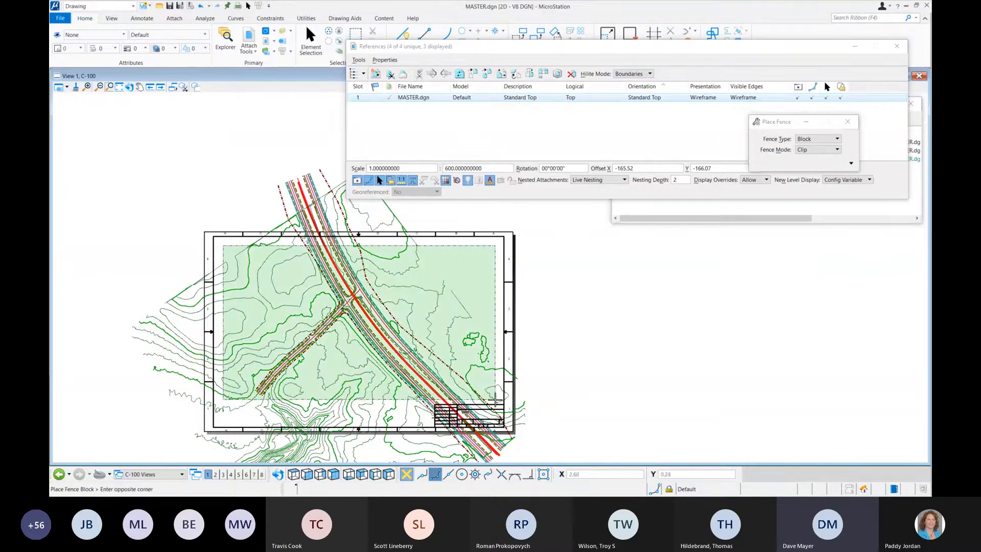
left_click(495, 401)
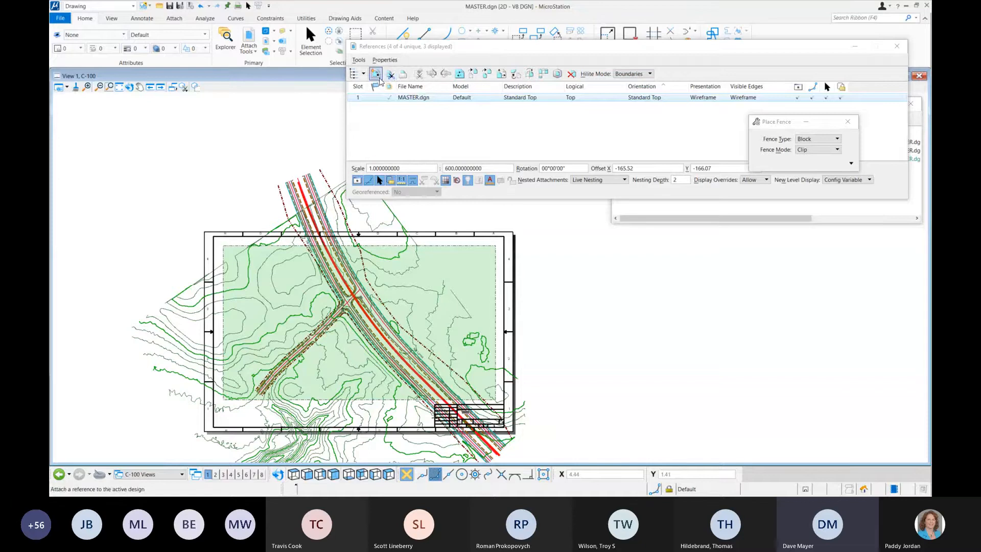
left_click(392, 75)
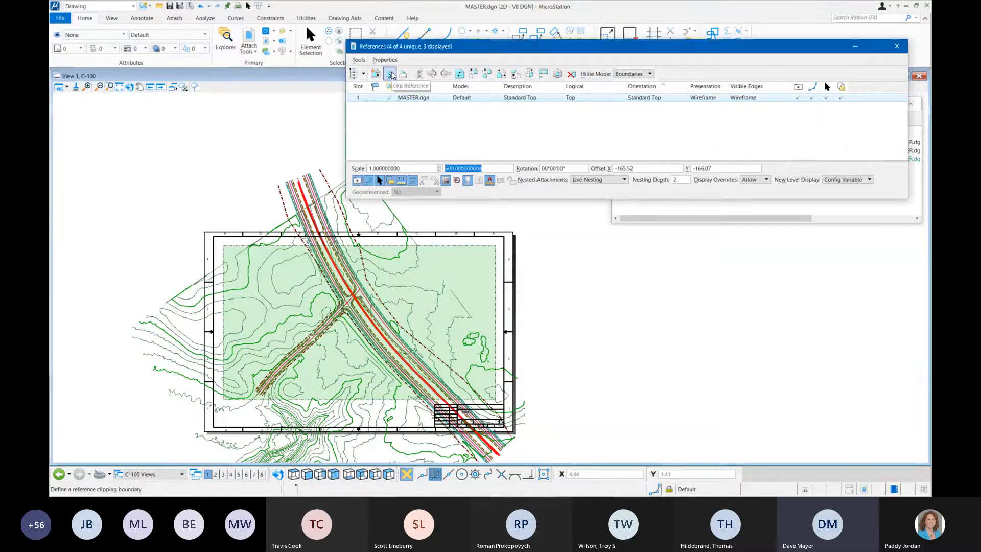
left_click(511, 302)
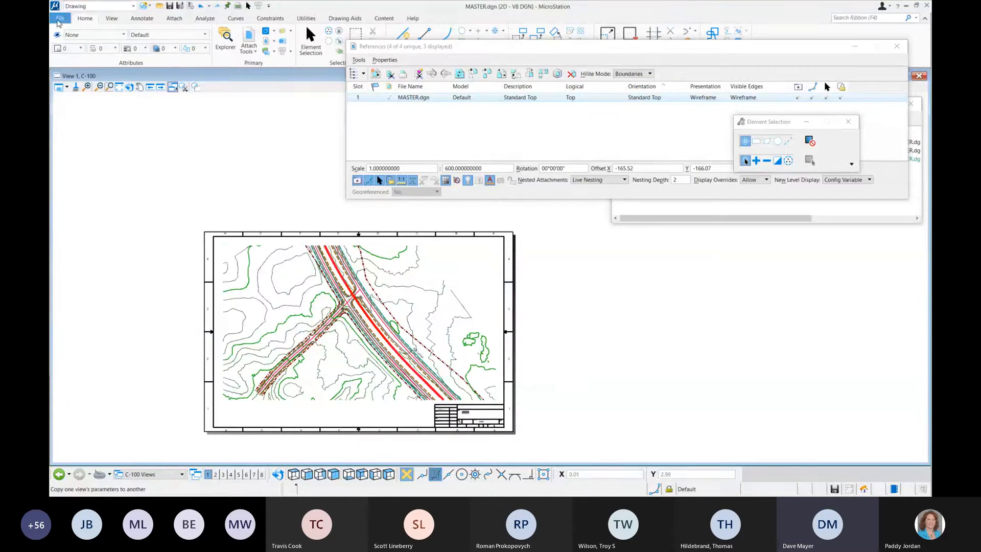
Step: Open the print settings for the C-100 sheet
left_click(59, 20)
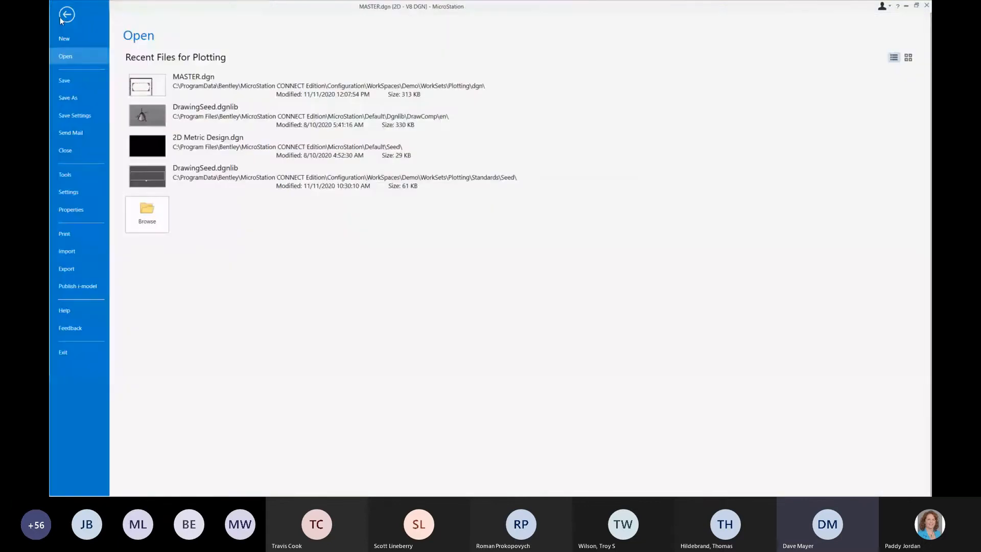
left_click(81, 237)
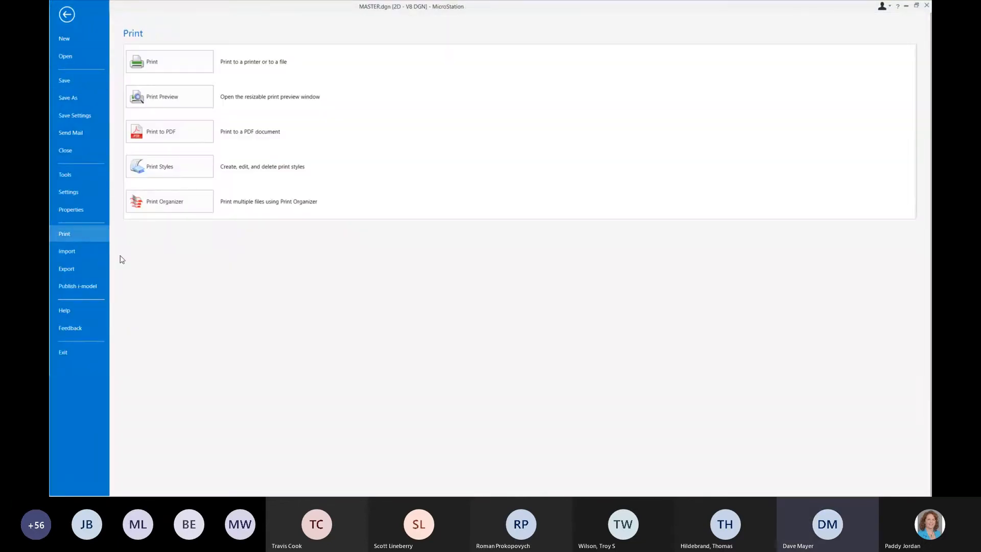
left_click(177, 67)
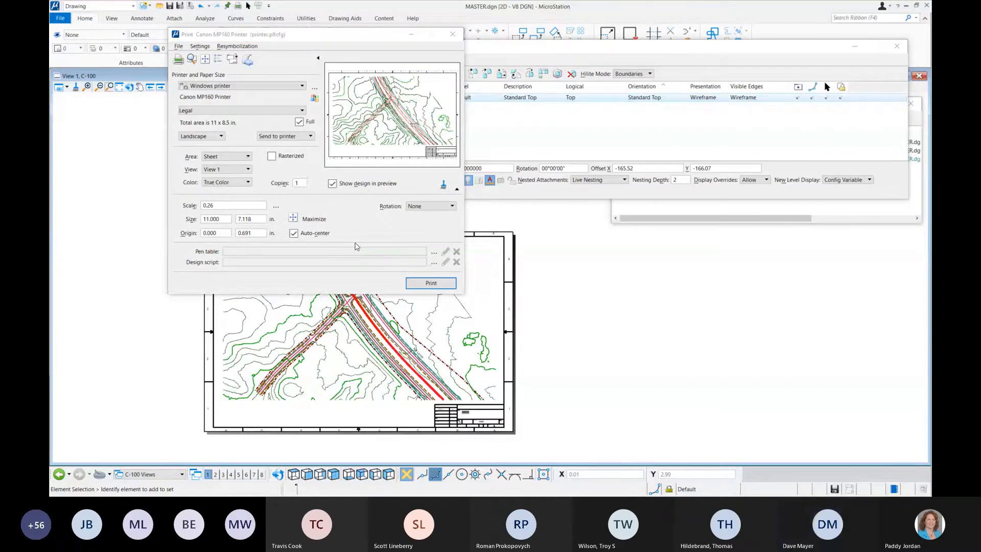
left_click_drag(256, 33, 322, 99)
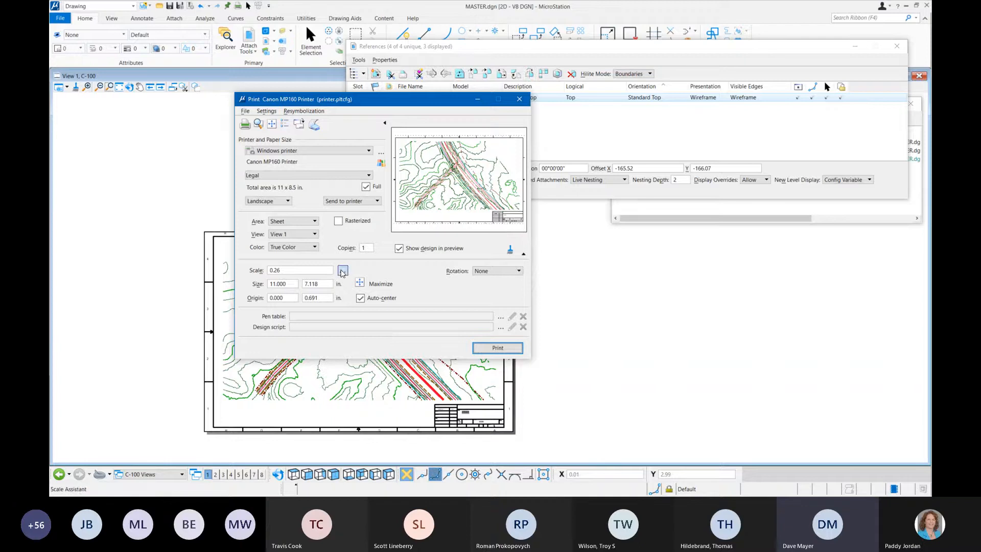
Step: Examine the sheet's print scale in the Scale Assistant using the Paper : Design method, and close the print settings without printing
left_click(342, 270)
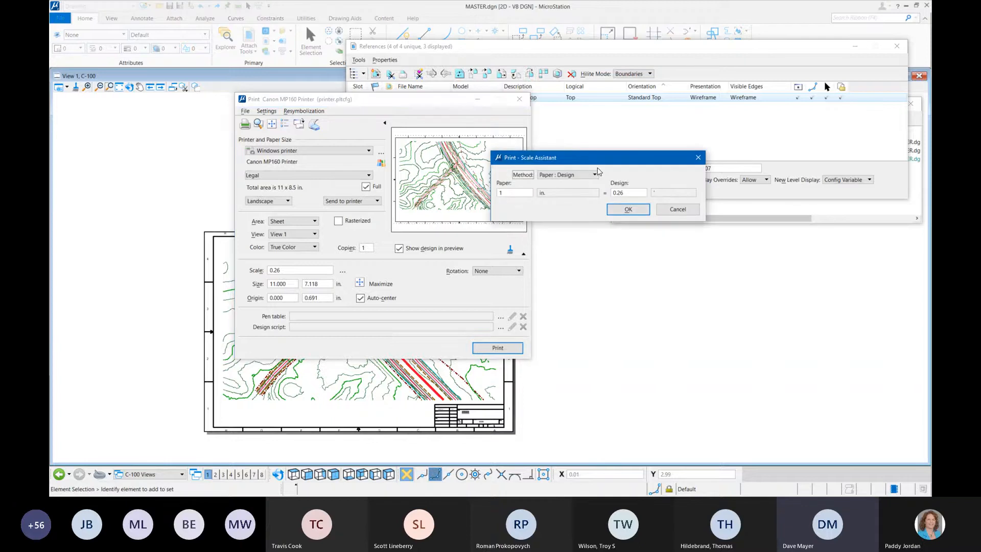
left_click(569, 177)
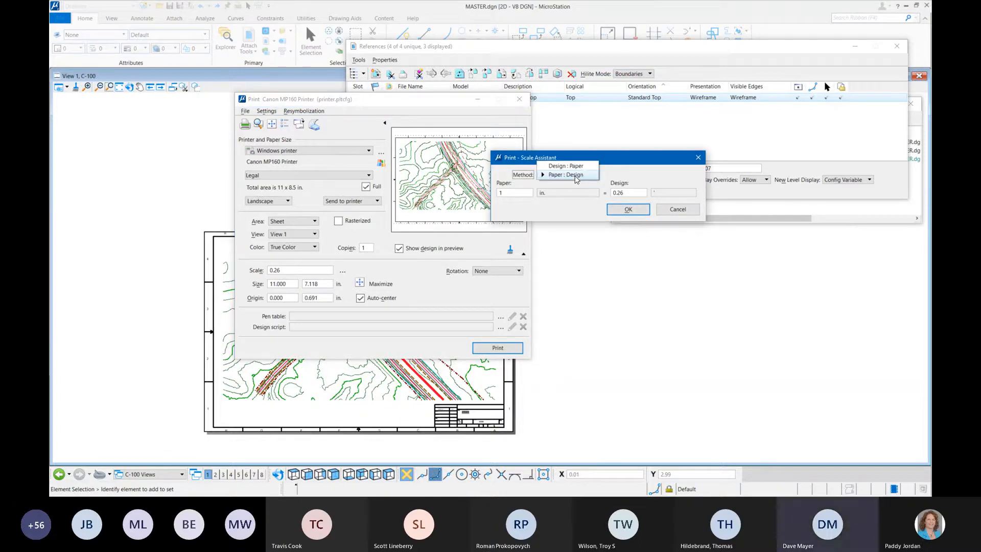
left_click(575, 175)
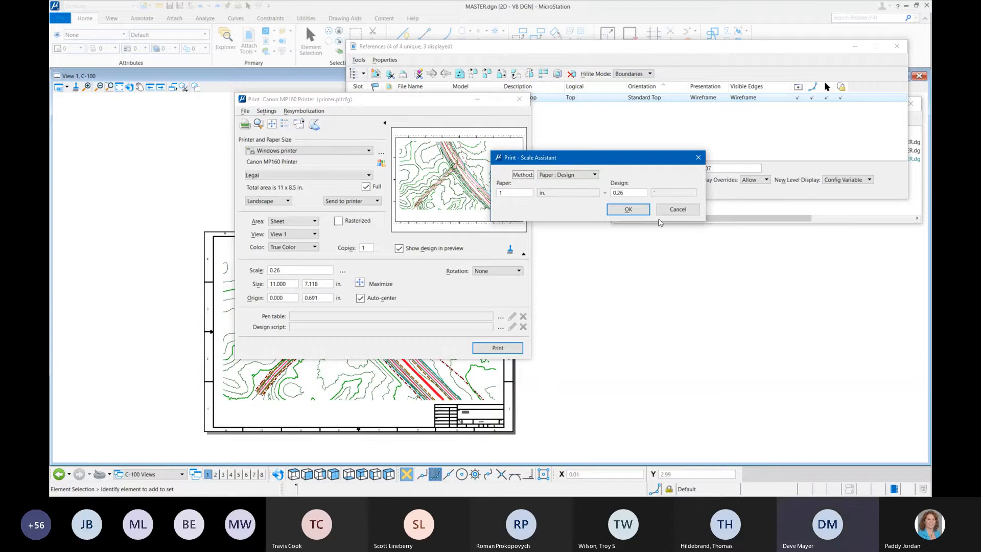
left_click(629, 211)
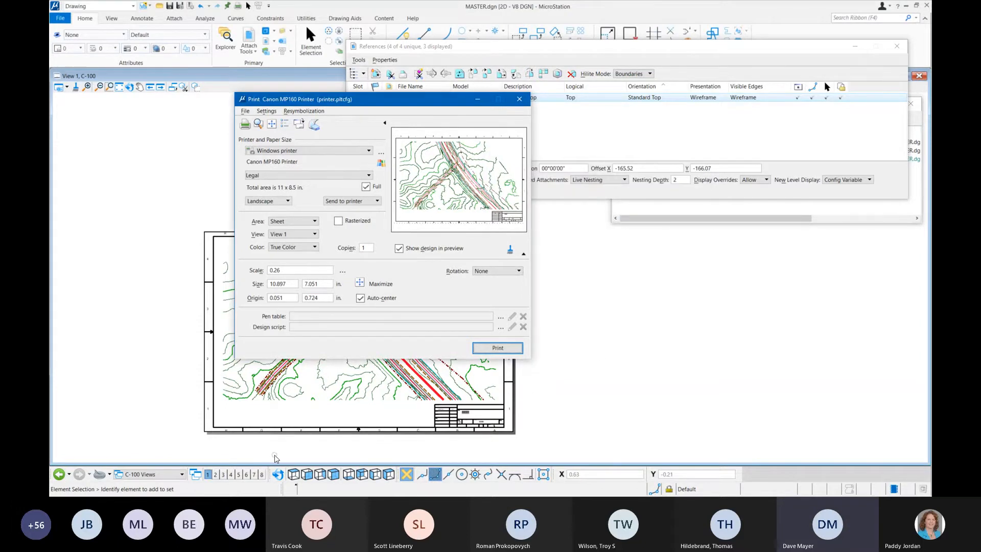
left_click(519, 99)
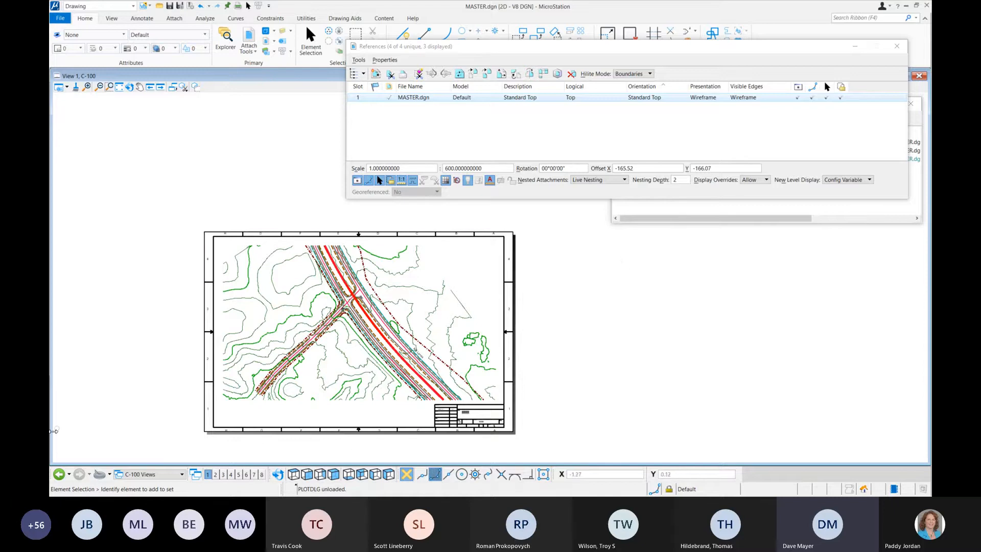
Step: Return to the Default model's view, close the references list, and reposition the models list clear of the drawing
left_click(59, 475)
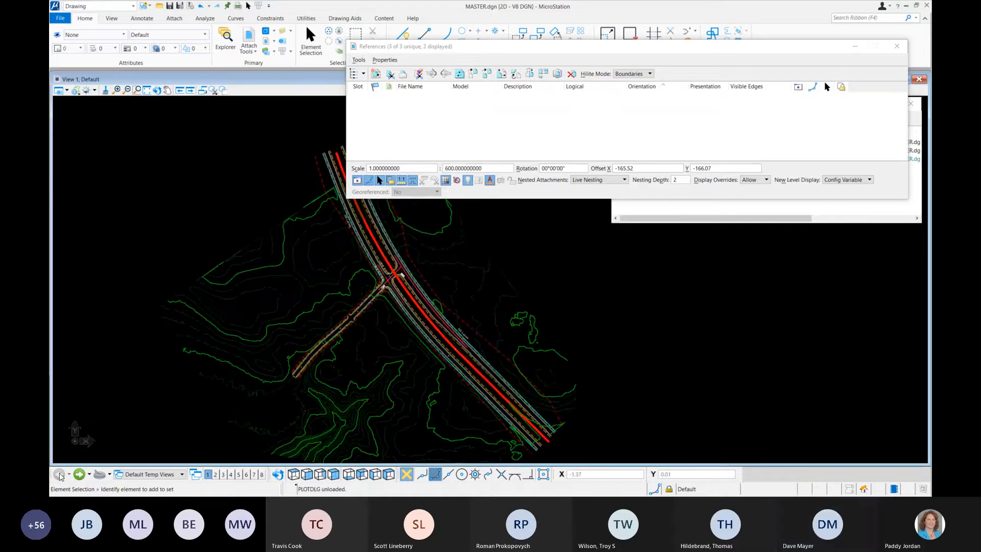
left_click_drag(536, 47, 417, 121)
left_click(780, 119)
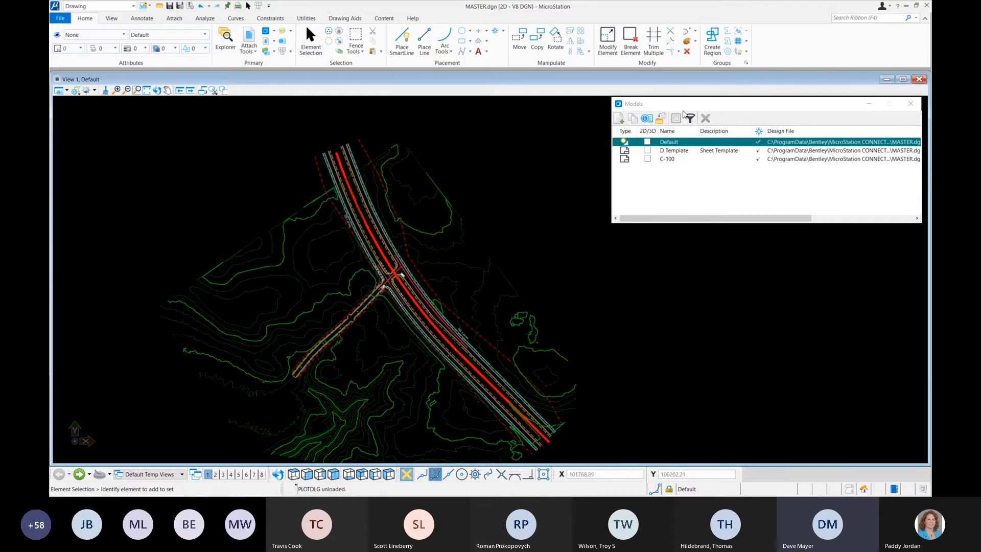
left_click(694, 103)
left_click_drag(699, 107, 645, 112)
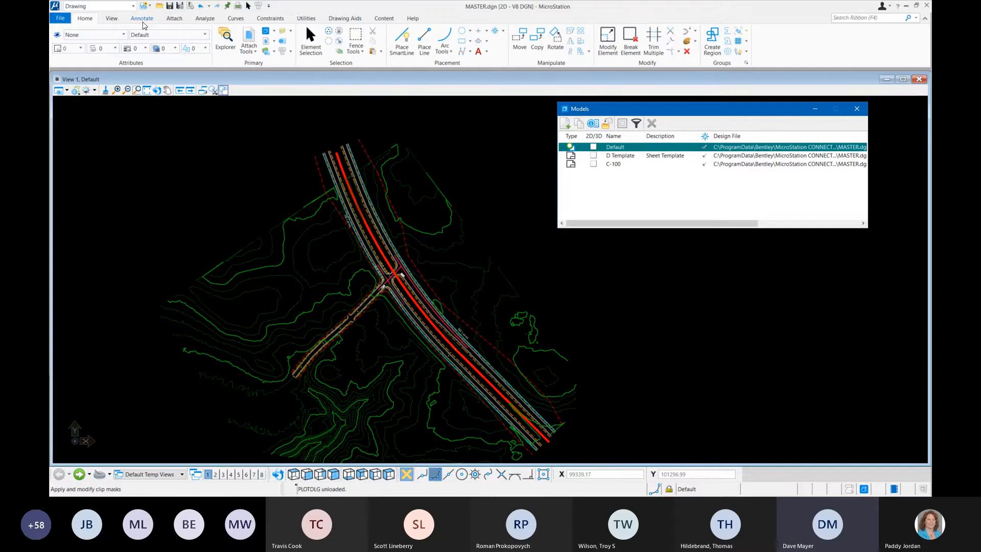
Step: Set up a named boundary from the Detail_2d_English_SheetOnly drawing boundary with a detail scale of 1"=30'
left_click(112, 19)
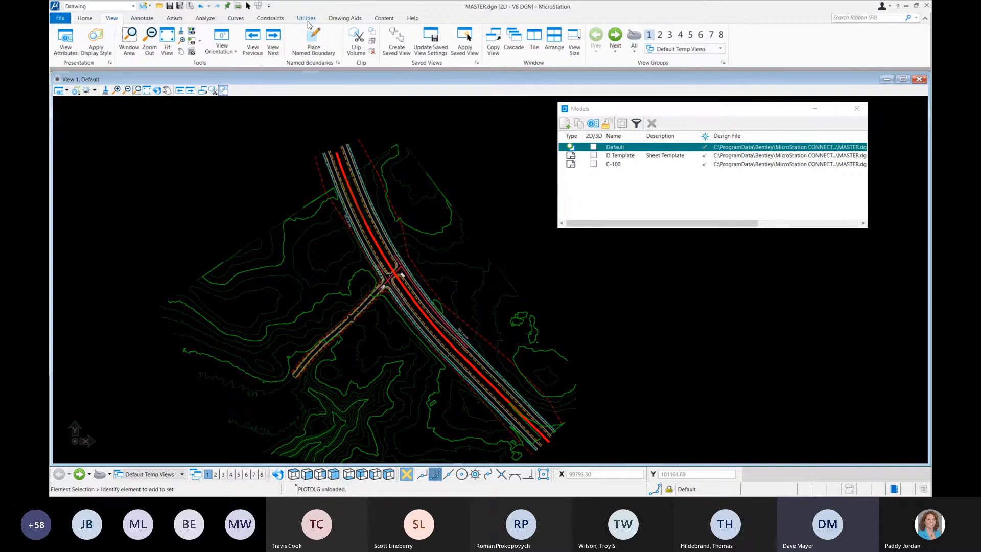
left_click(312, 43)
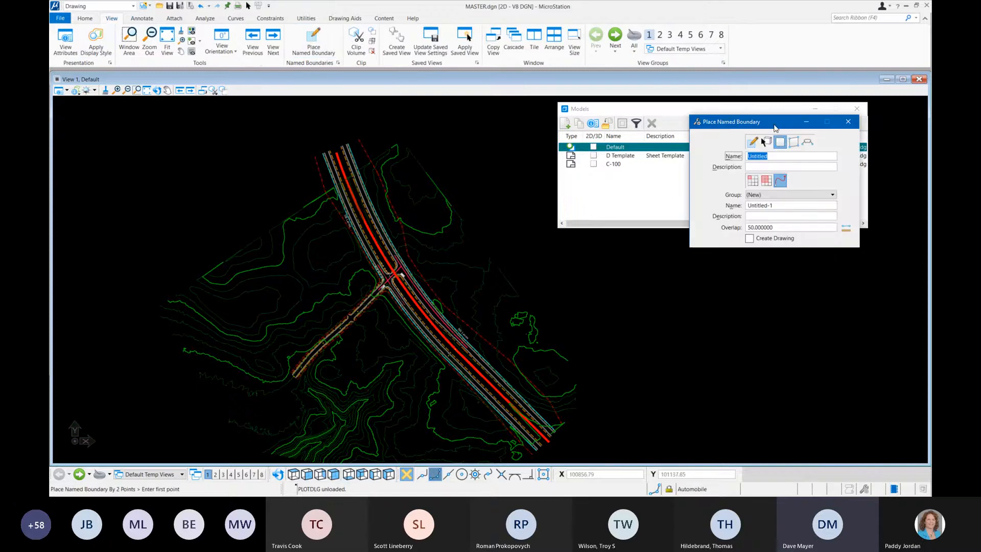
left_click_drag(768, 128, 576, 128)
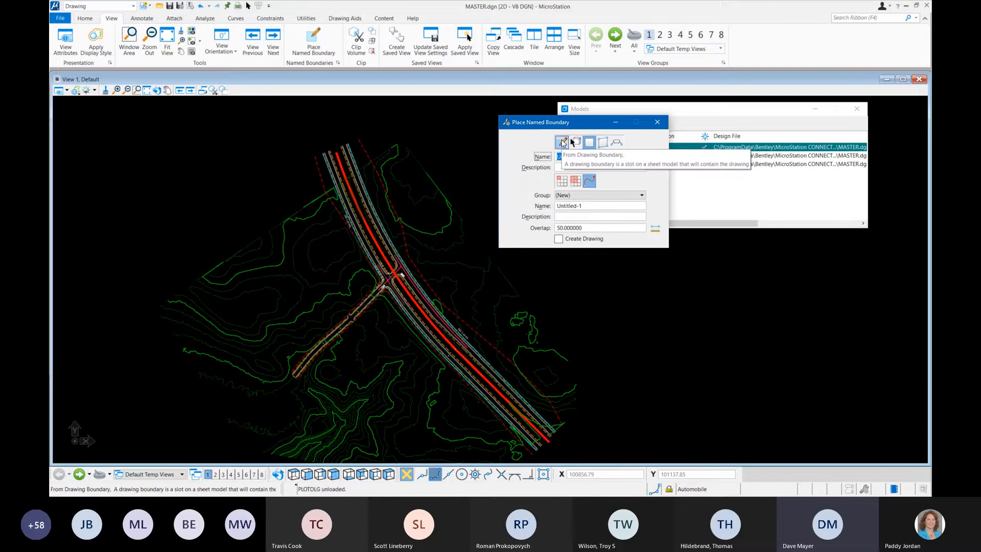
left_click(562, 142)
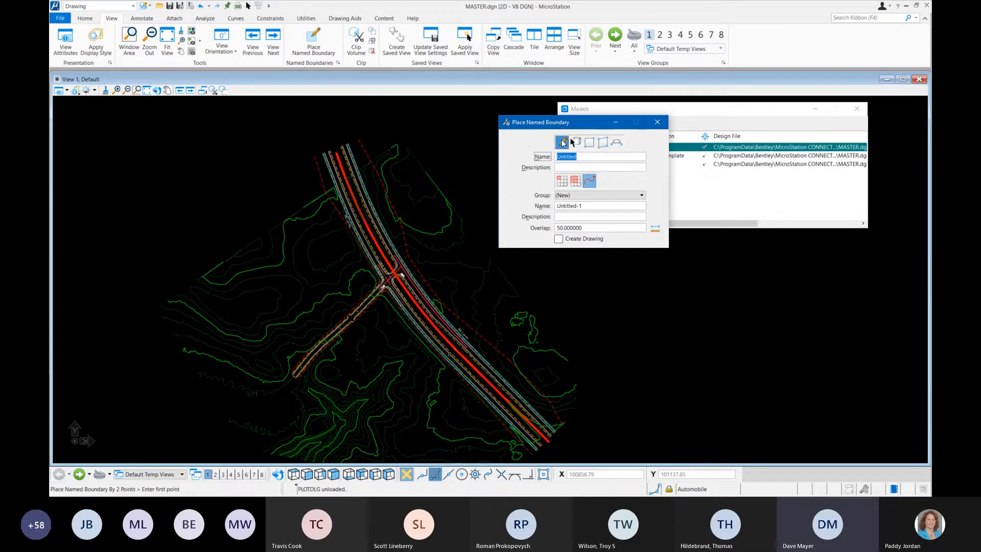
left_click(577, 157)
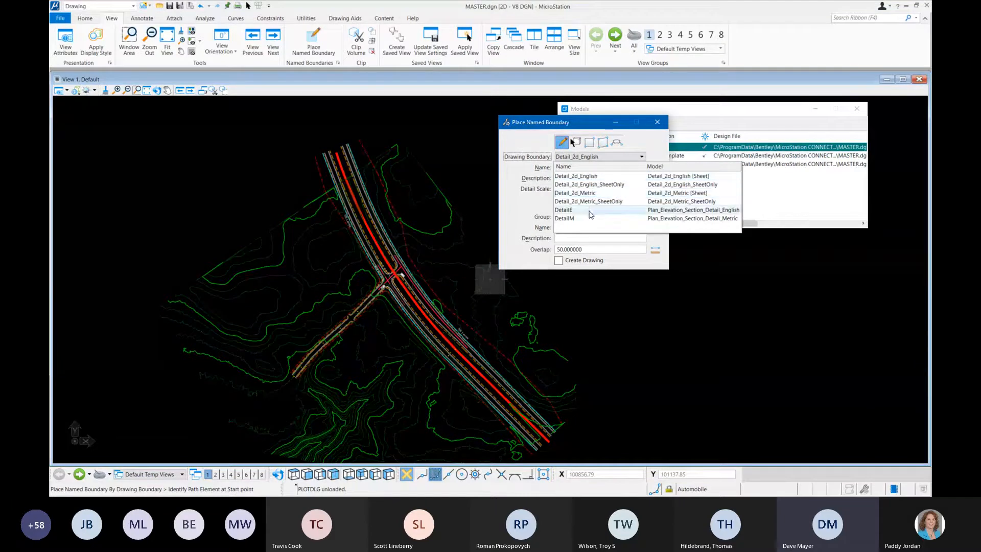
left_click(602, 185)
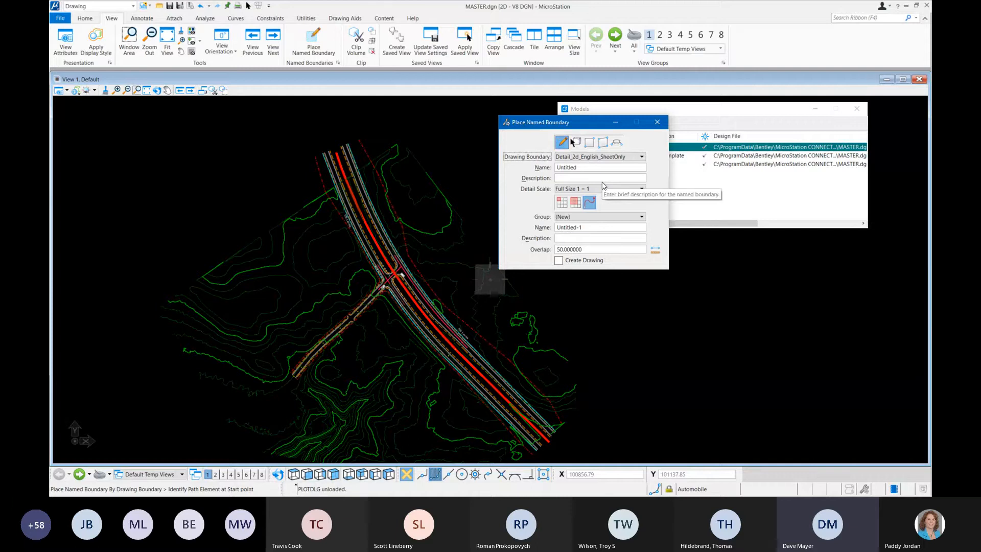
left_click(603, 189)
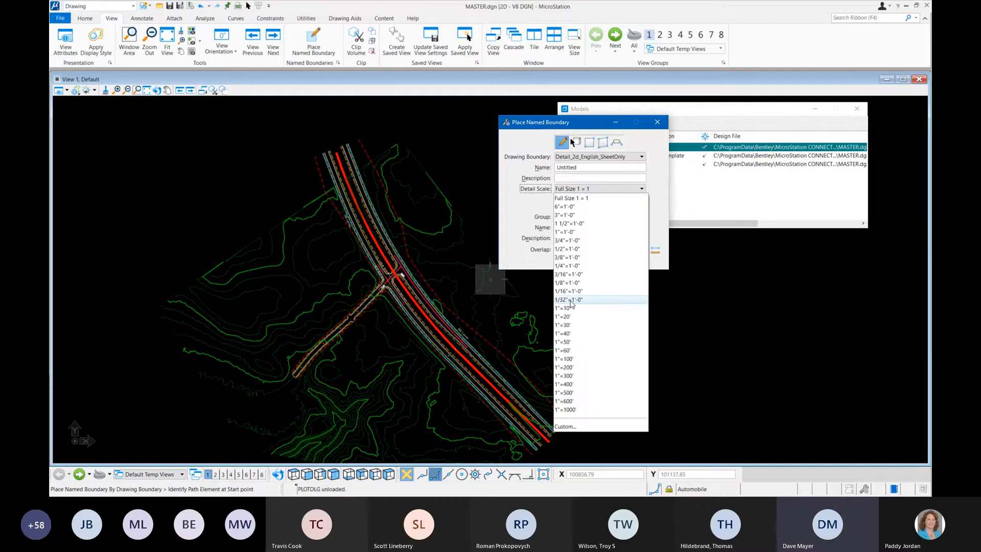
left_click(586, 326)
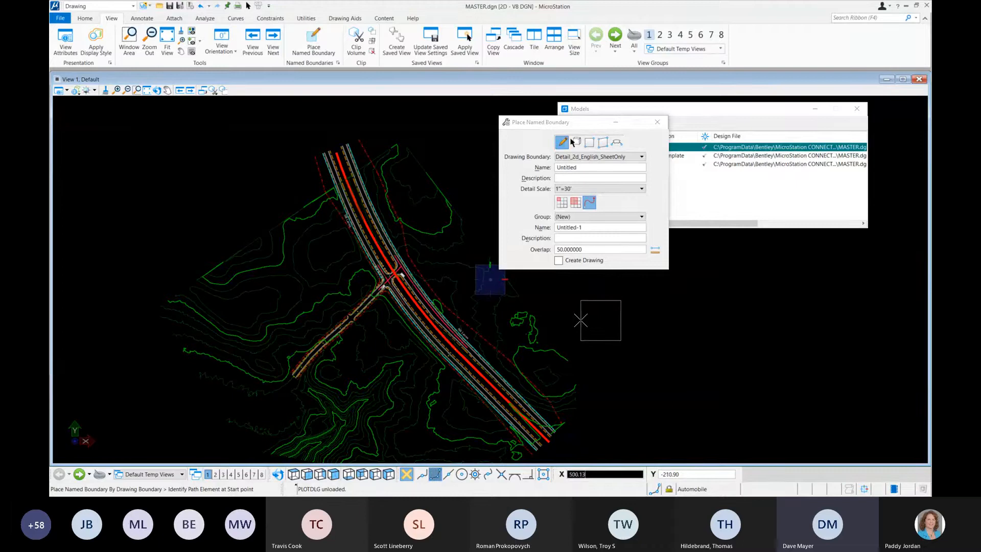
Step: Place a series of named boundaries along the red roadway centerline, from its upper start to its lower-right end
left_click(336, 153)
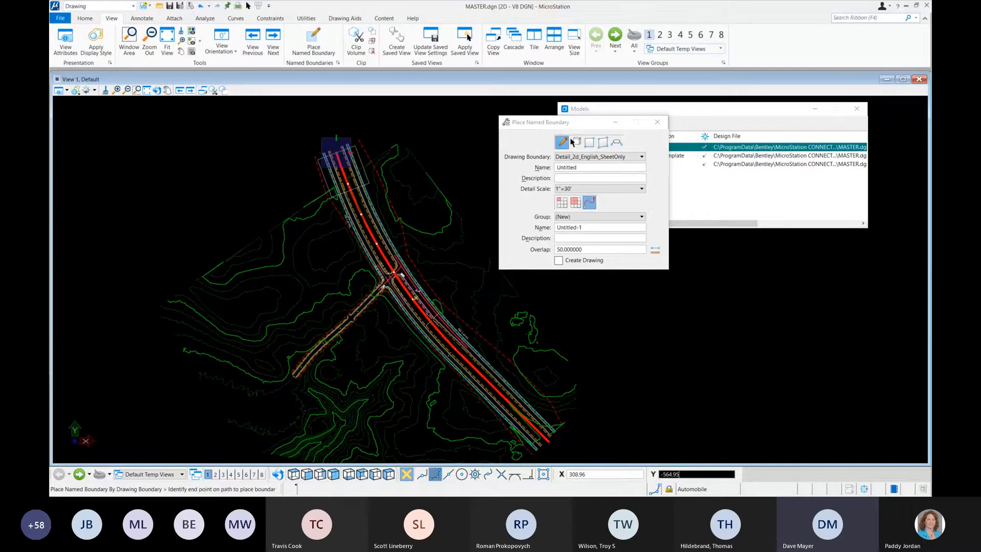
left_click(550, 442)
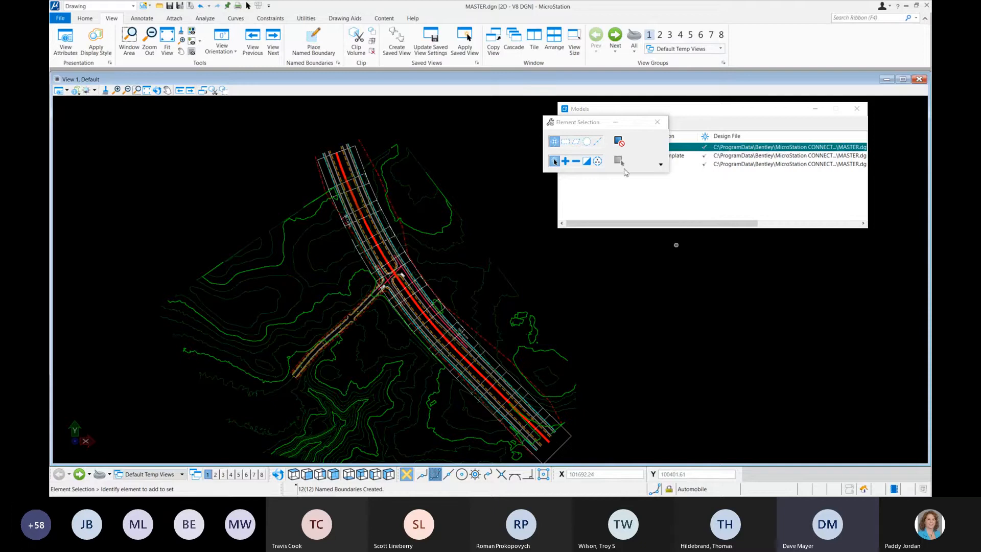
left_click_drag(598, 122, 704, 249)
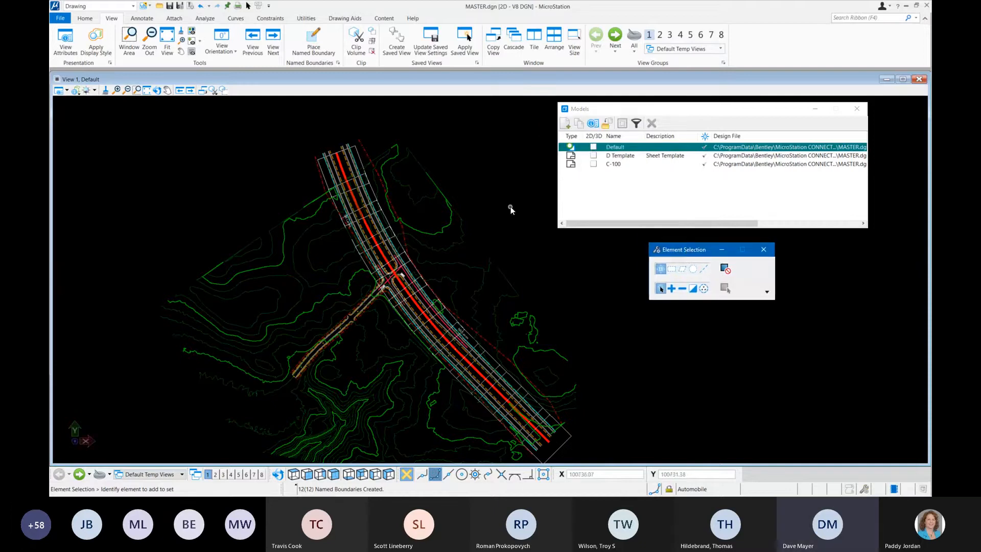
Step: Examine the individual boundaries in the Untitled-1 group of the Named Boundaries list, and close the list
left_click(338, 63)
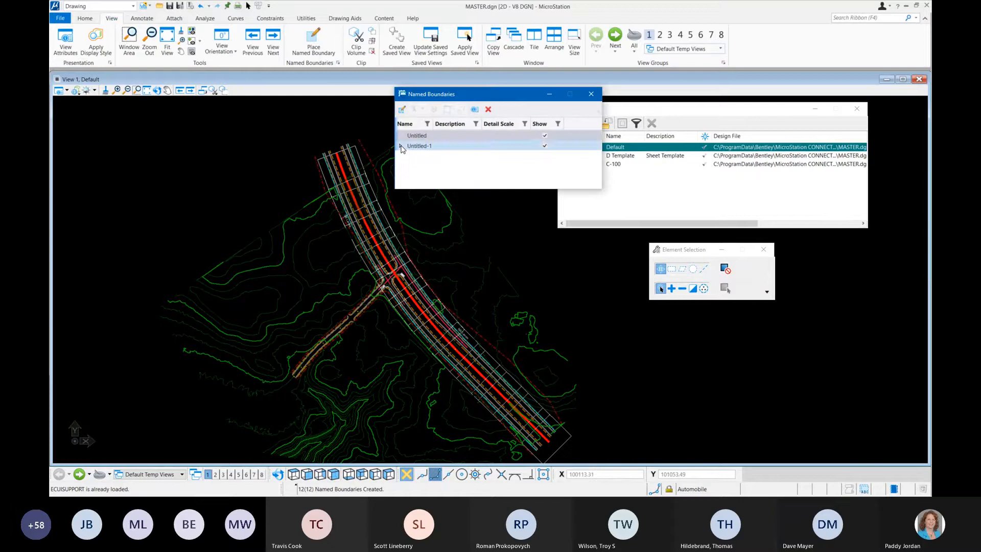
left_click(401, 146)
left_click_drag(527, 190, 529, 317)
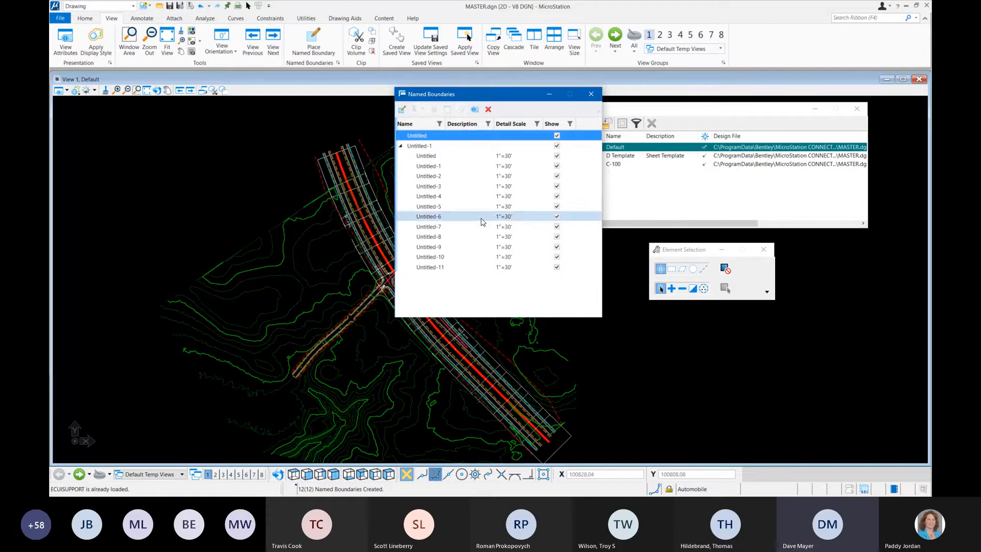
left_click(594, 96)
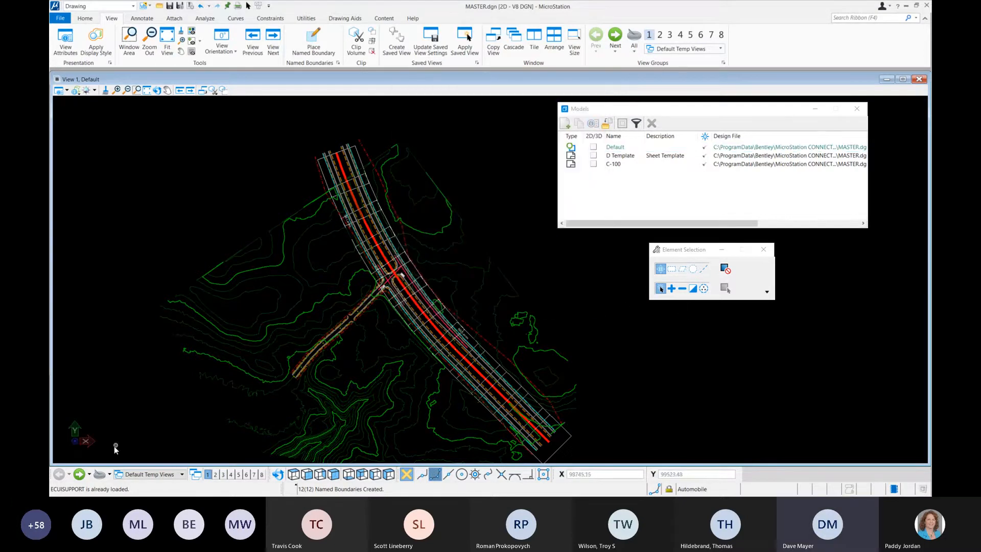
Step: Go to the C-100 sheet and copy its model as a new sheet model named C-101
left_click(79, 474)
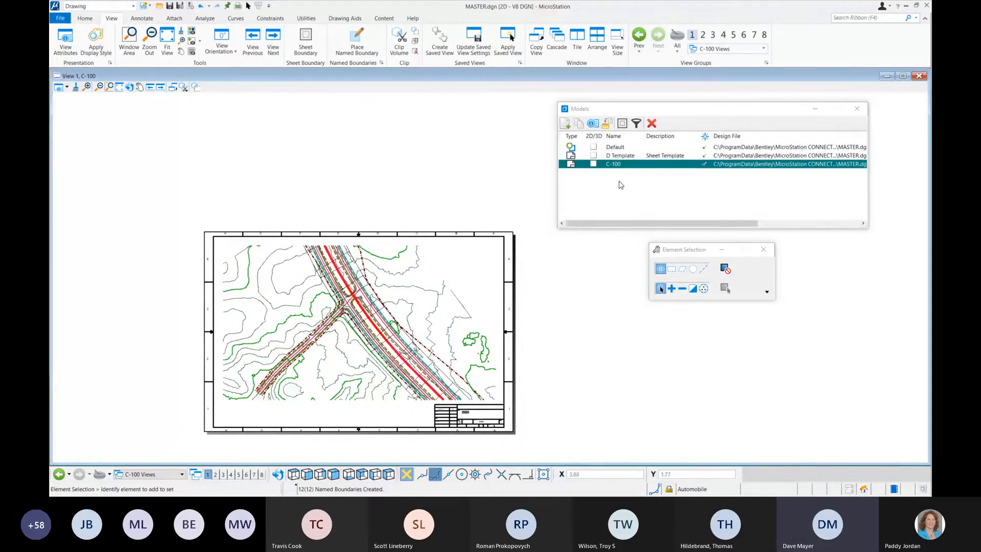
left_click(626, 167)
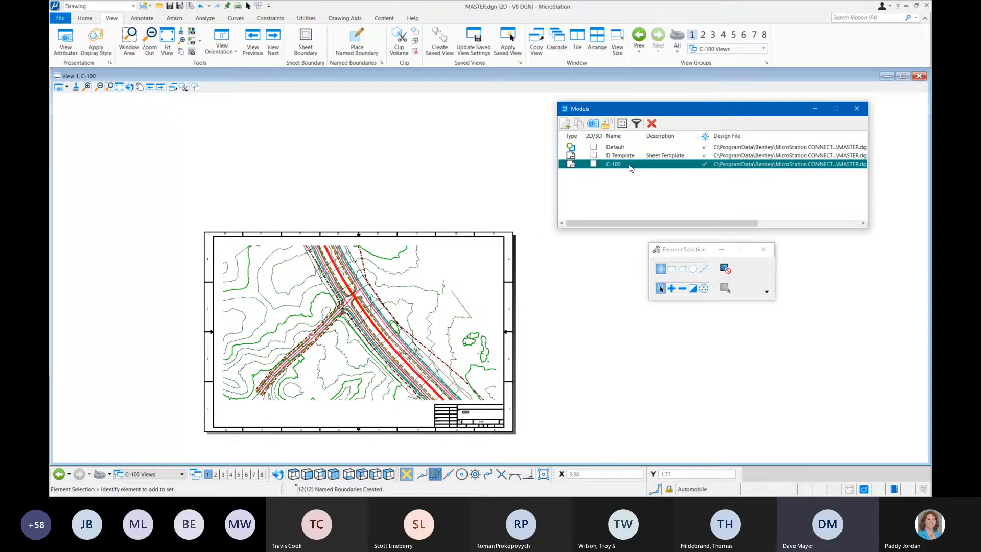
left_click(630, 167)
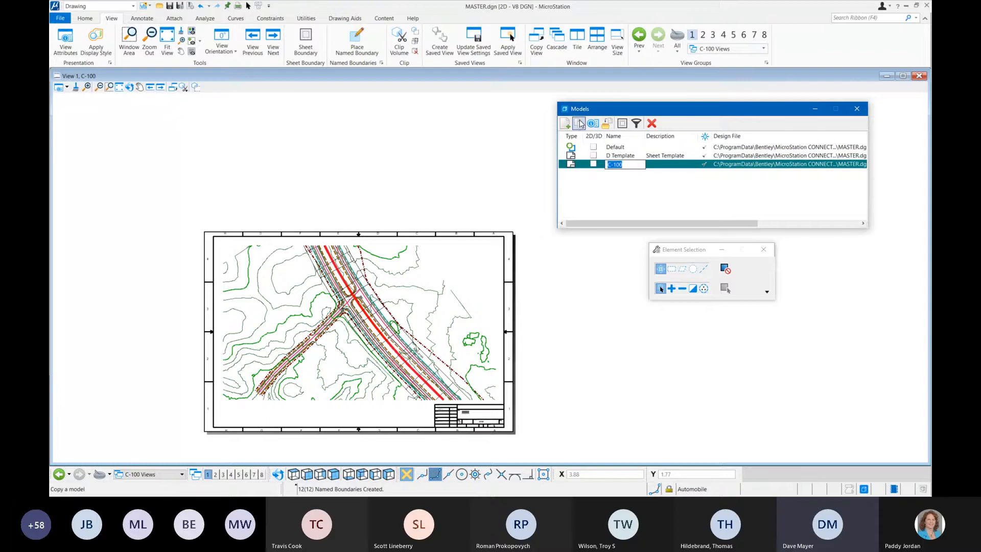
left_click(580, 124)
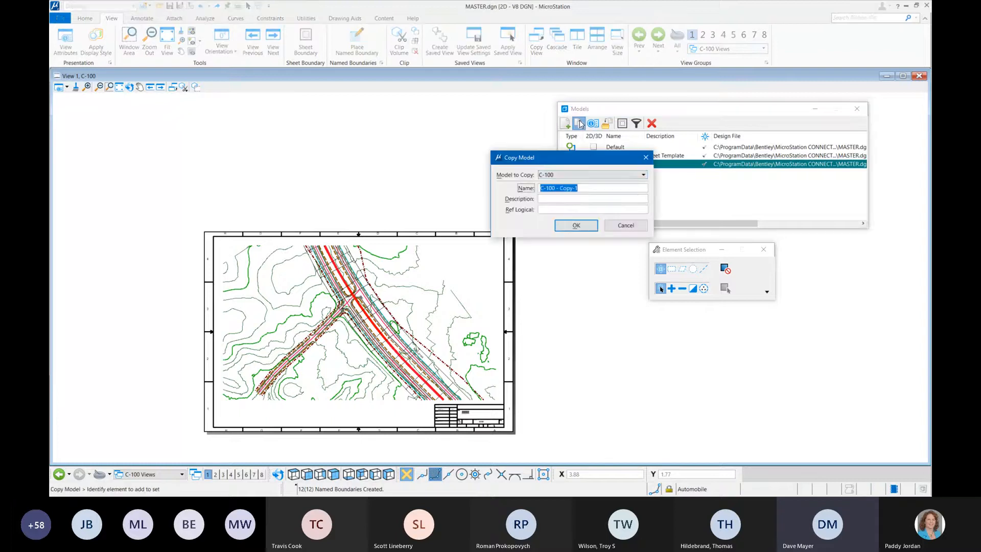
left_click(586, 189)
left_click_drag(586, 189, 554, 195)
type("101")
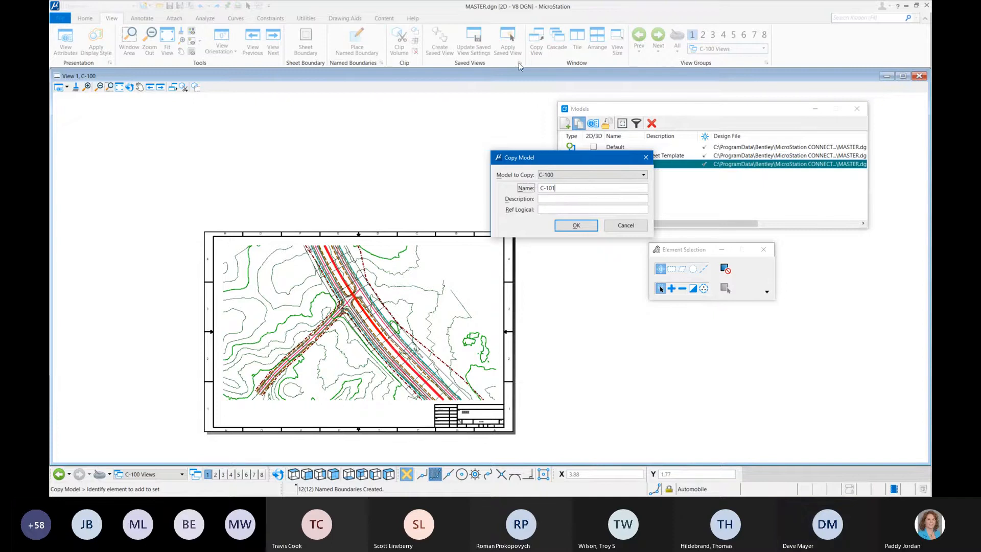
left_click(573, 226)
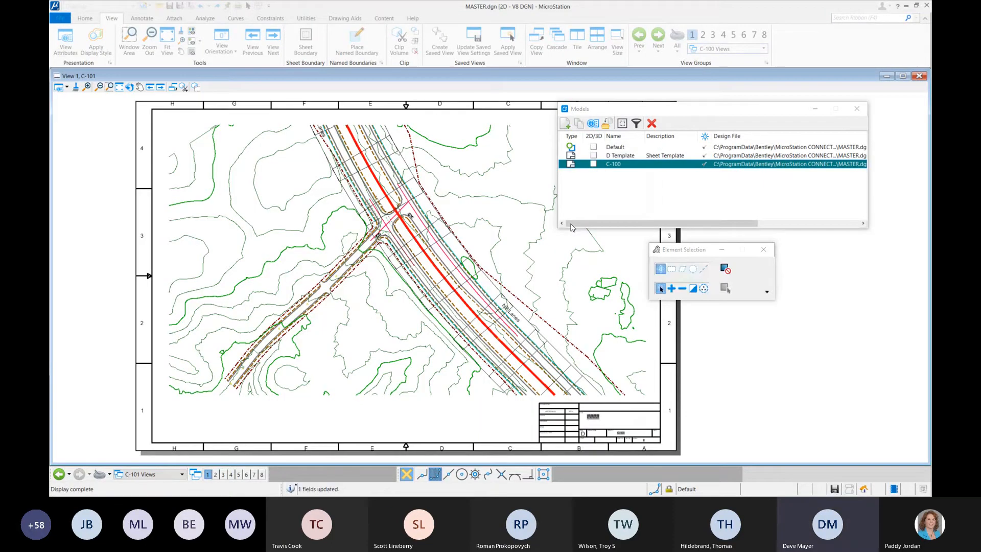
Step: Delete the MASTER.dgn reference from the C-101 sheet and clear the models list and selection settings away from it
left_click(443, 213)
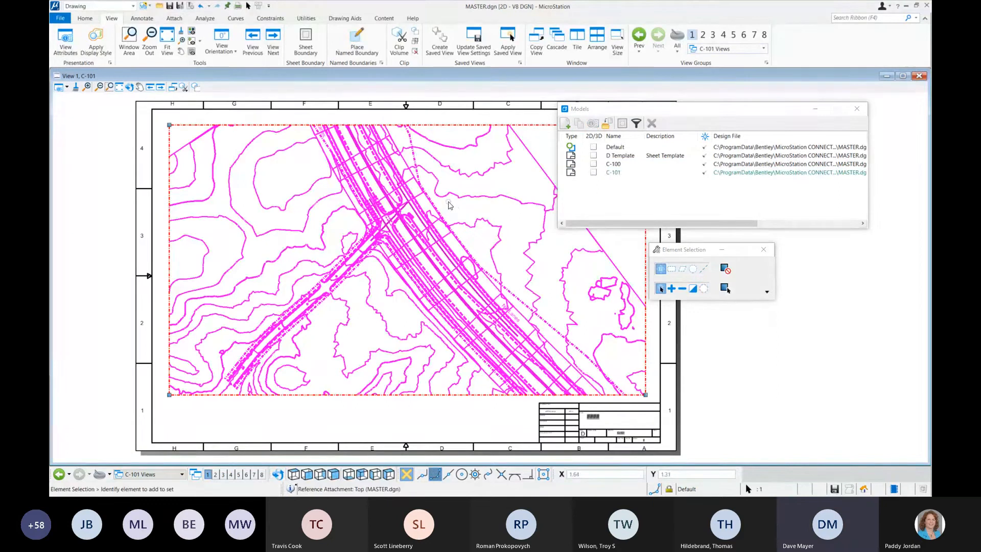
key("Delete")
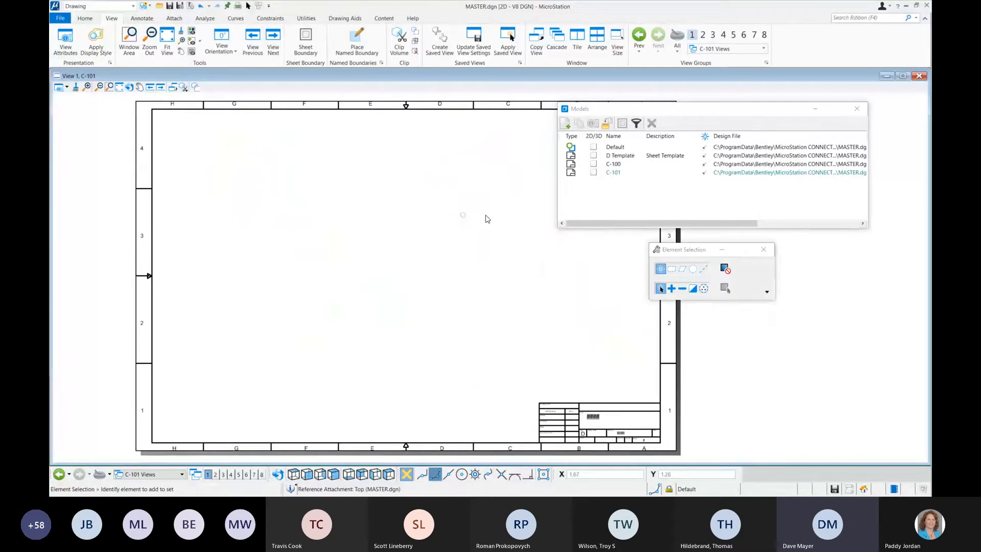
left_click(857, 108)
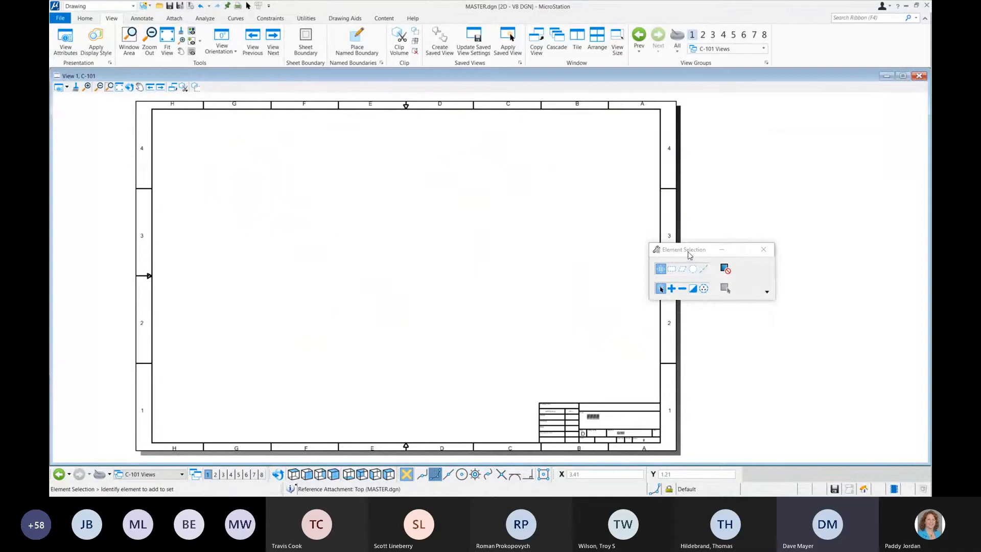
left_click_drag(690, 249, 800, 143)
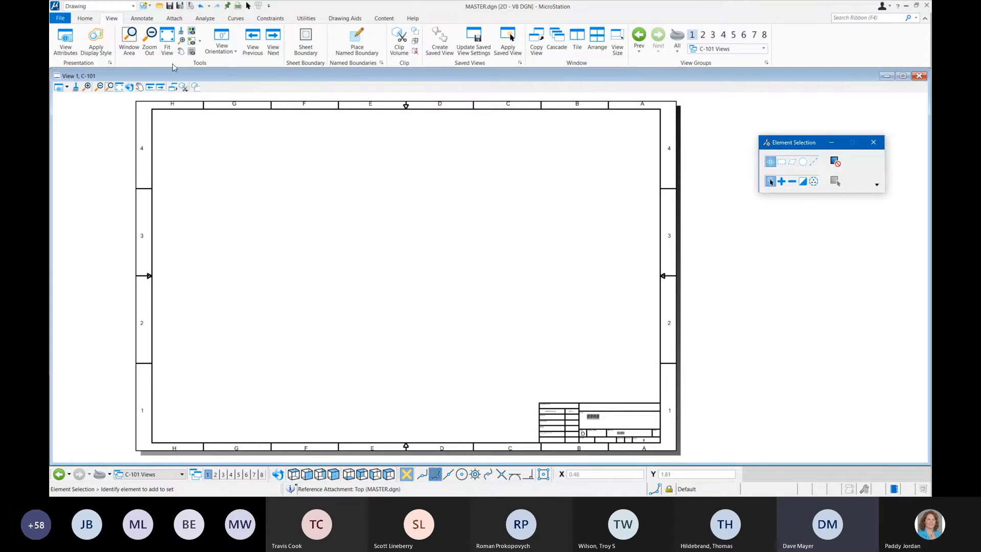
Step: Reopen the models list and reposition it near the upper edge of the C-101 sheet
left_click(91, 19)
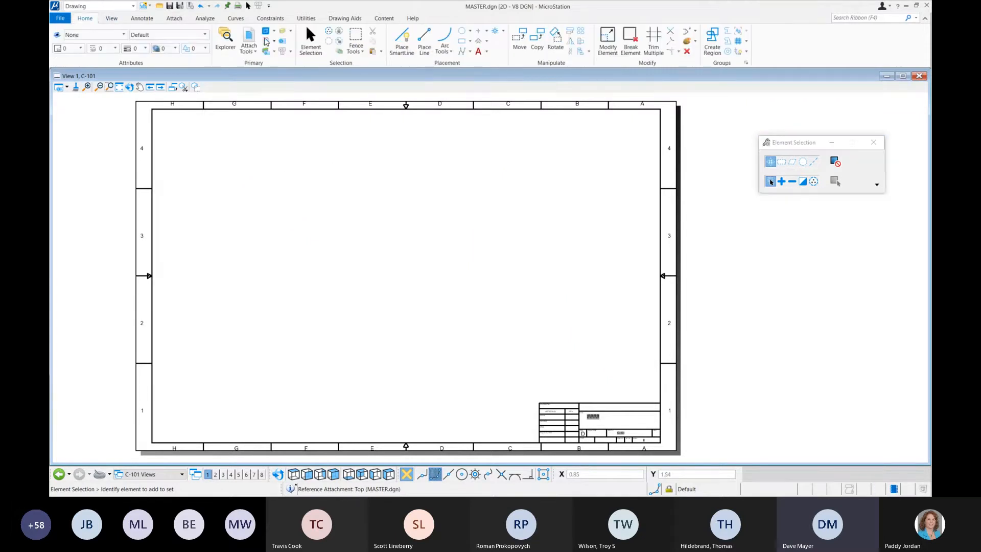
left_click(266, 31)
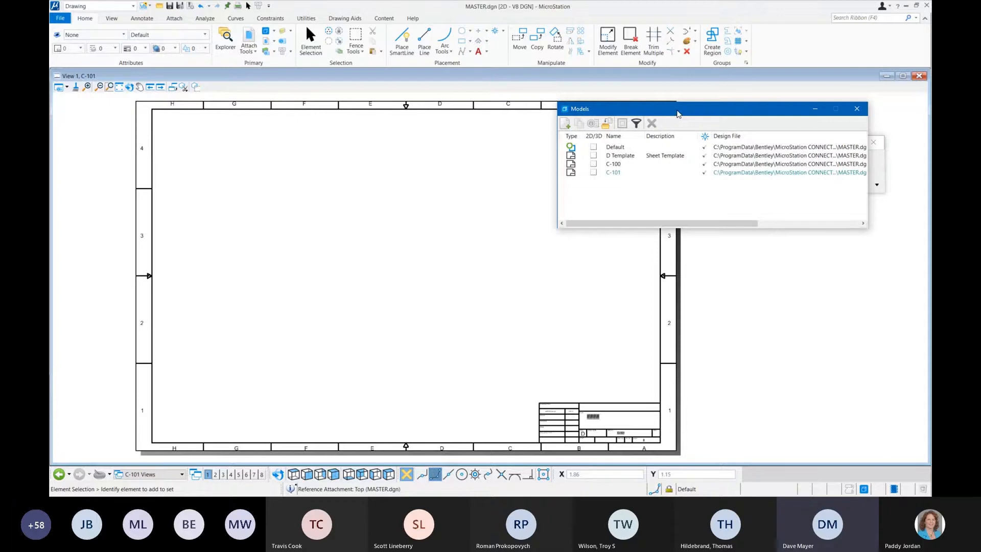
left_click_drag(676, 111, 712, 75)
Step: Attach the Default model interactively to C-101 using the Untitled-2 named boundary, centered on the sheet
left_click_drag(672, 114, 439, 219)
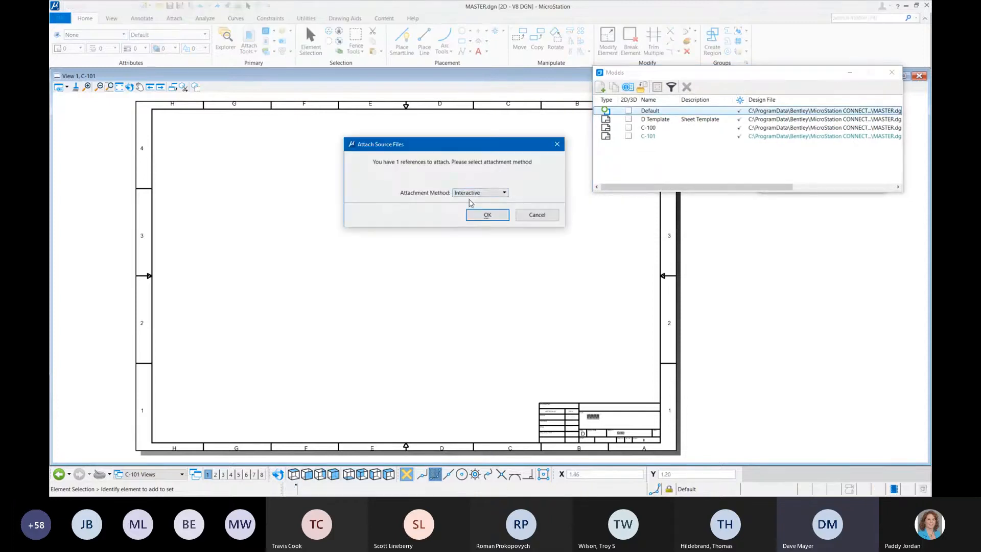
left_click(484, 215)
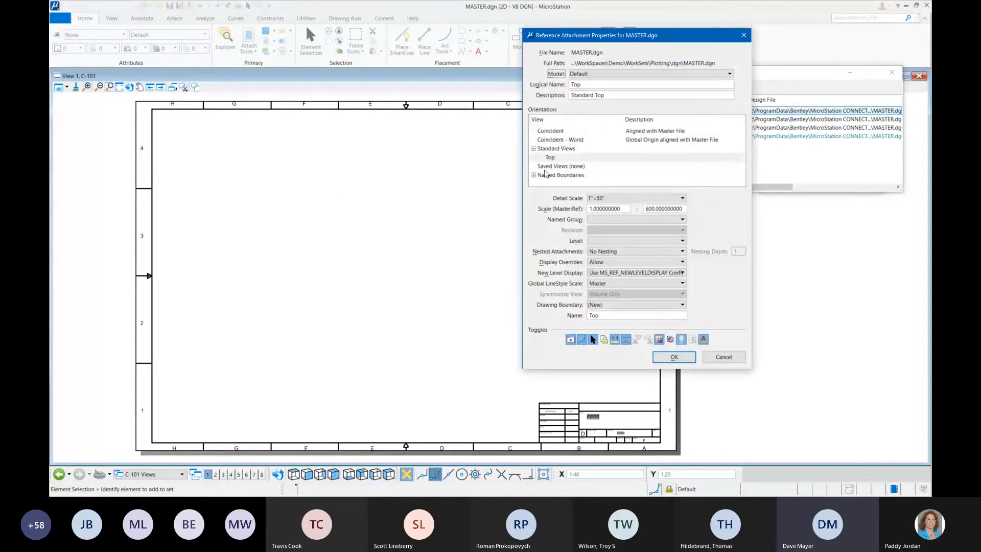
double_click(545, 174)
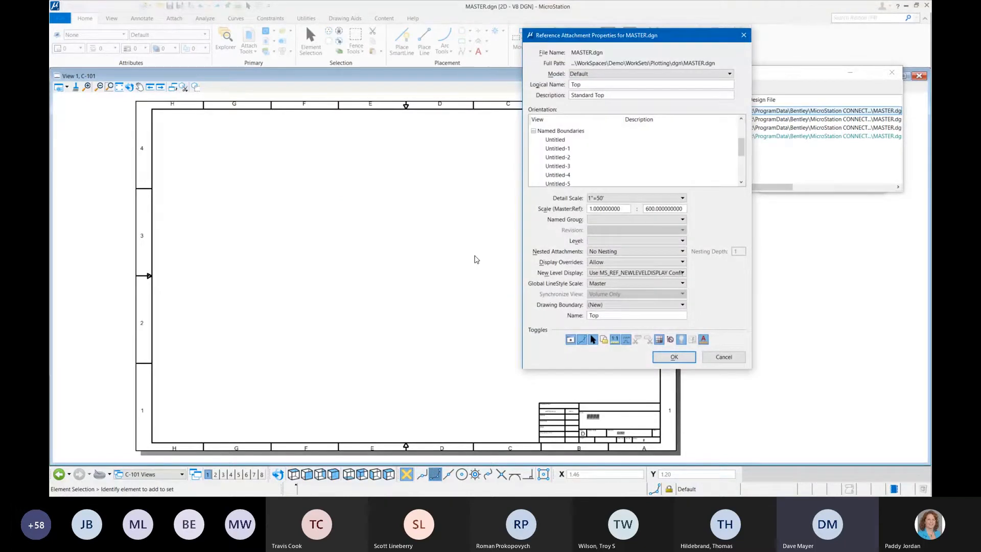
left_click(559, 159)
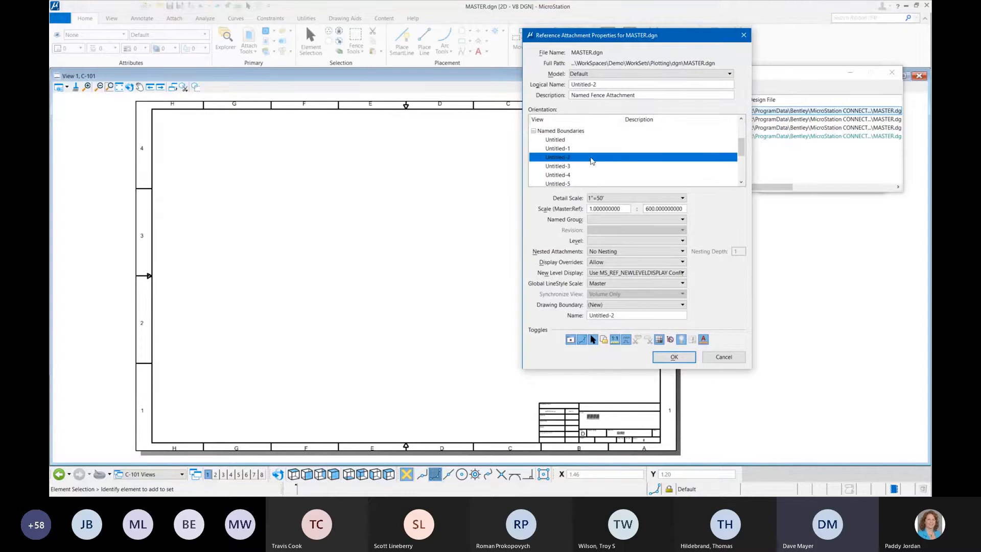
left_click(571, 166, "shift")
left_click(583, 158)
left_click(675, 358)
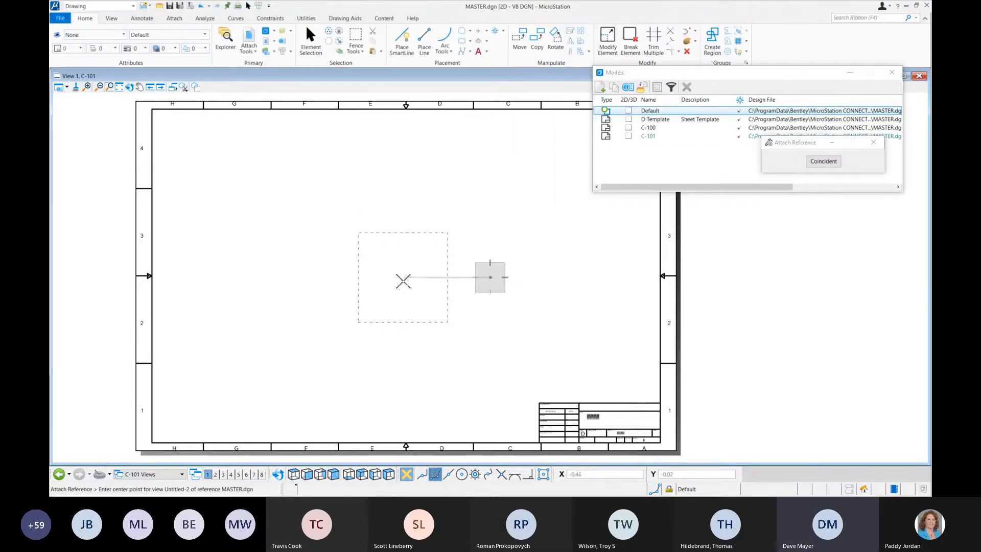
left_click(403, 279)
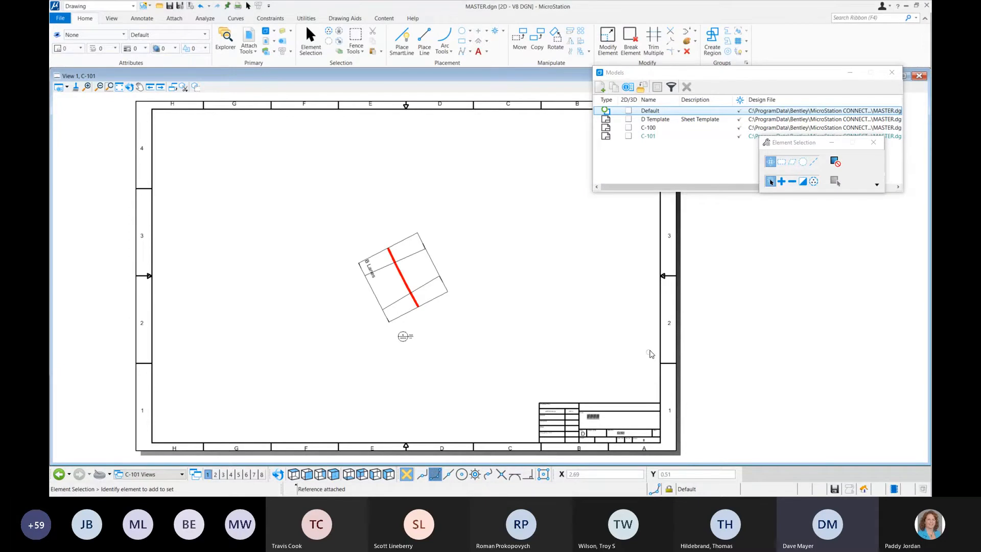
Step: Delete the Untitled-2 drawing boundary from C-101 together with its associated reference
scroll(389, 240, "up", 3)
scroll(404, 217, "down", 3)
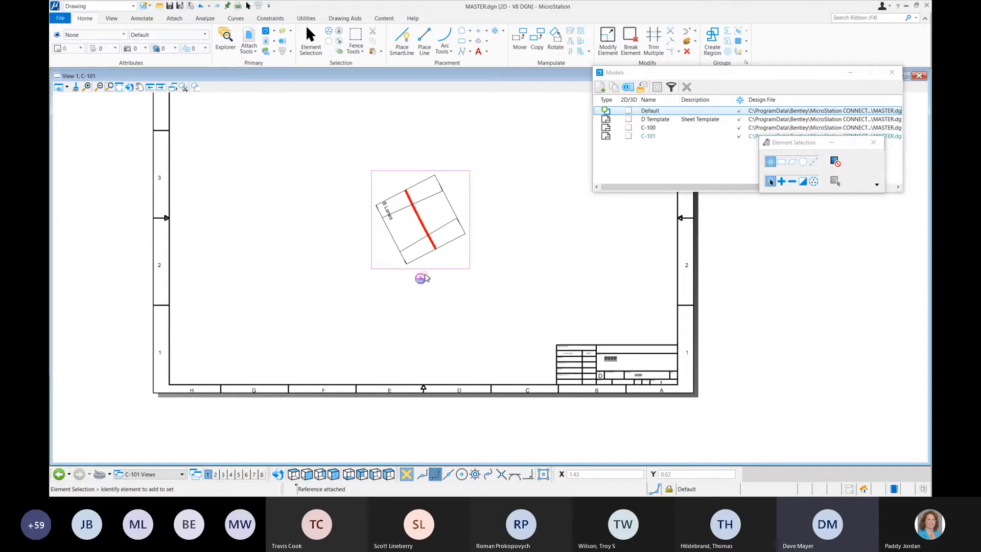
mouse_move(425, 278)
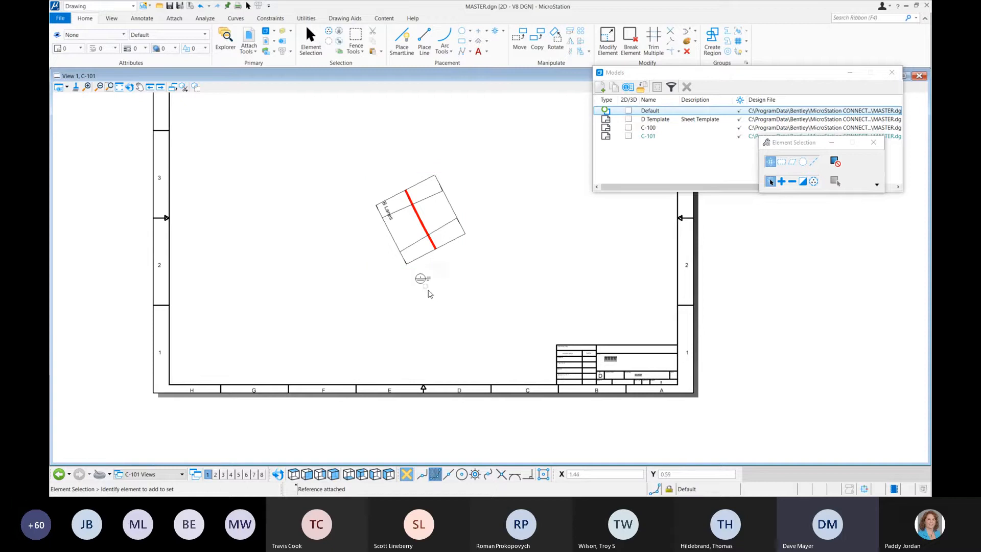
left_click(422, 278)
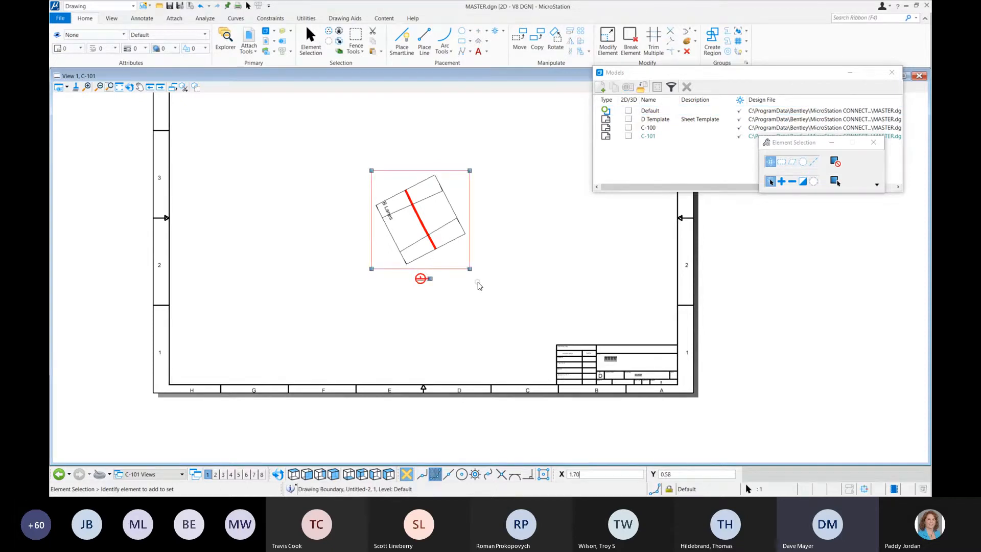
key("Delete")
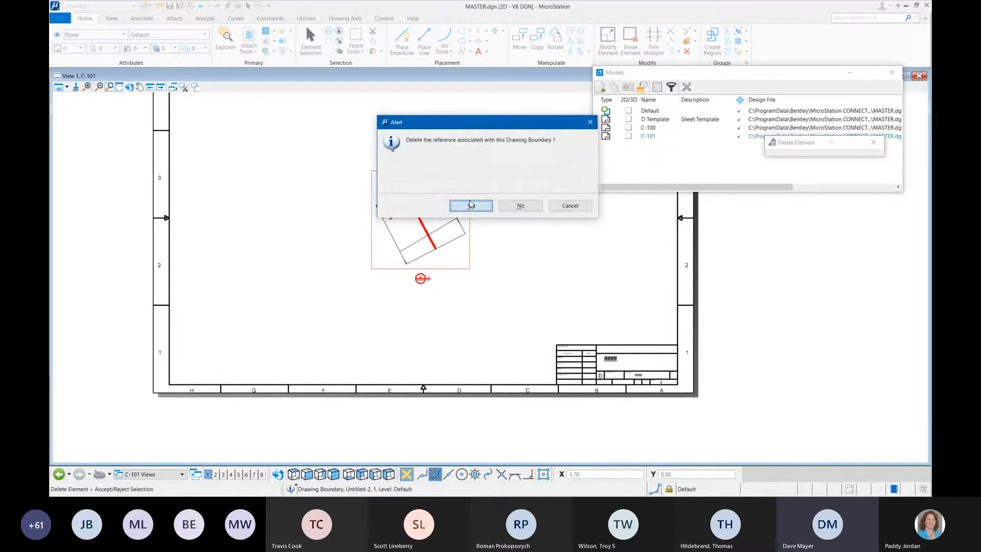
left_click(471, 205)
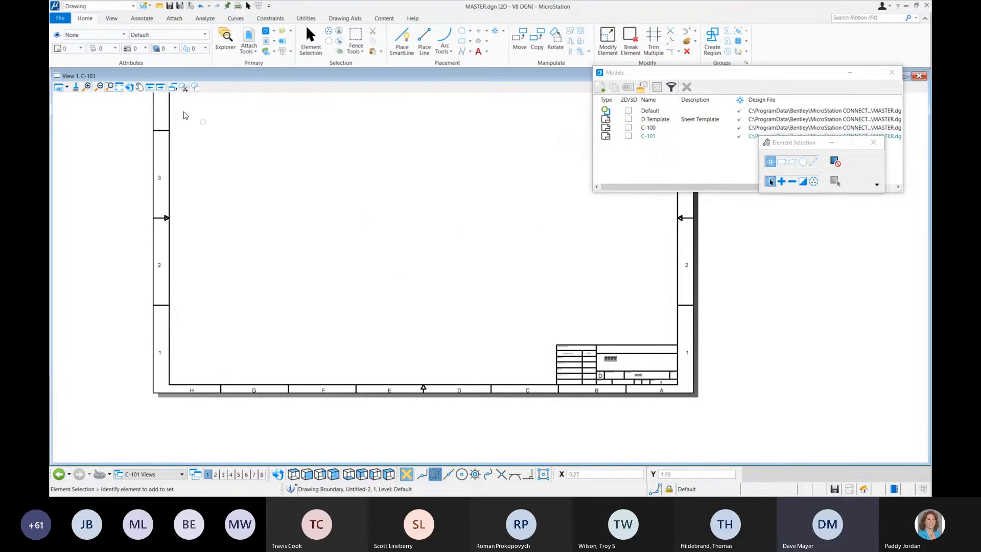
Step: Return to the Default model's view at the upper end of the roadway
left_click(59, 475)
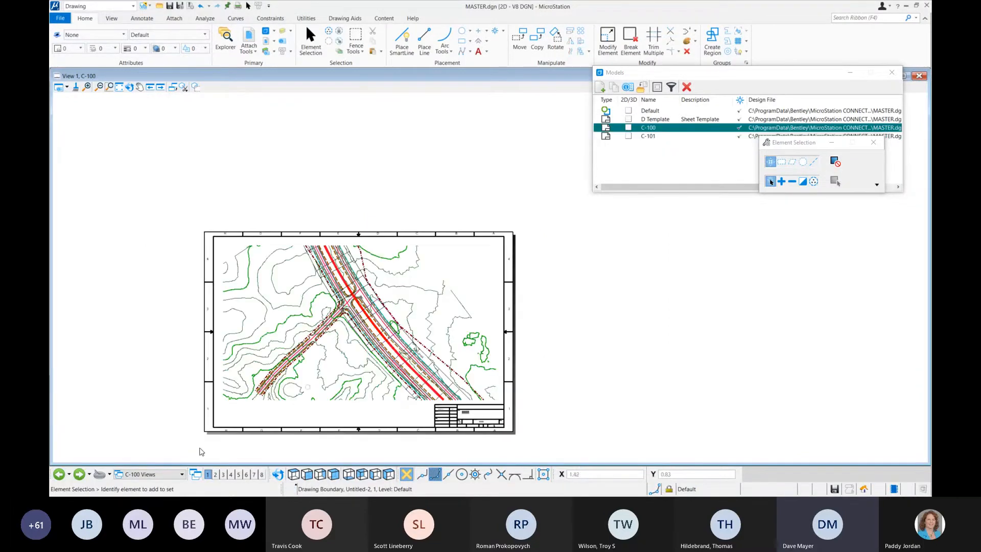
left_click(59, 474)
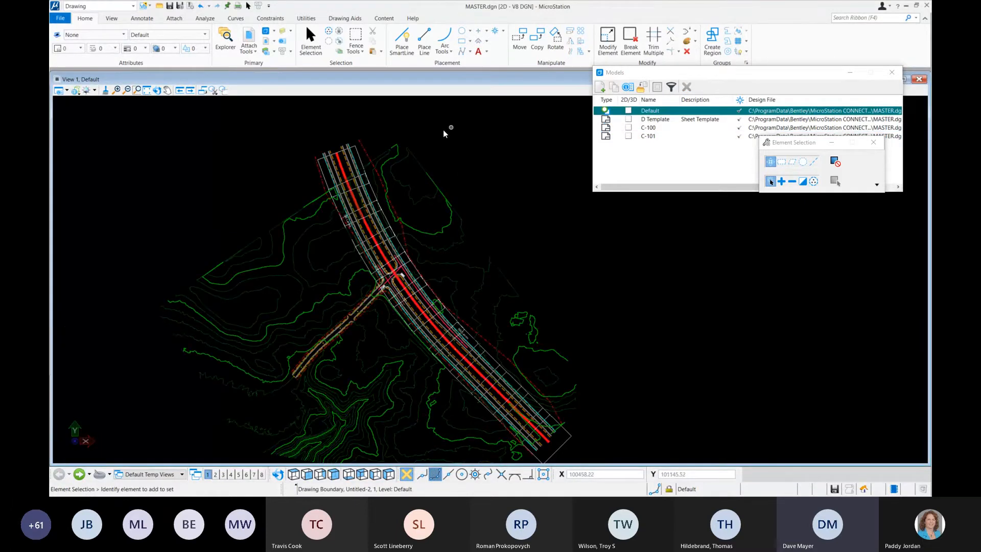
scroll(429, 146, "up", 3)
left_click(198, 153)
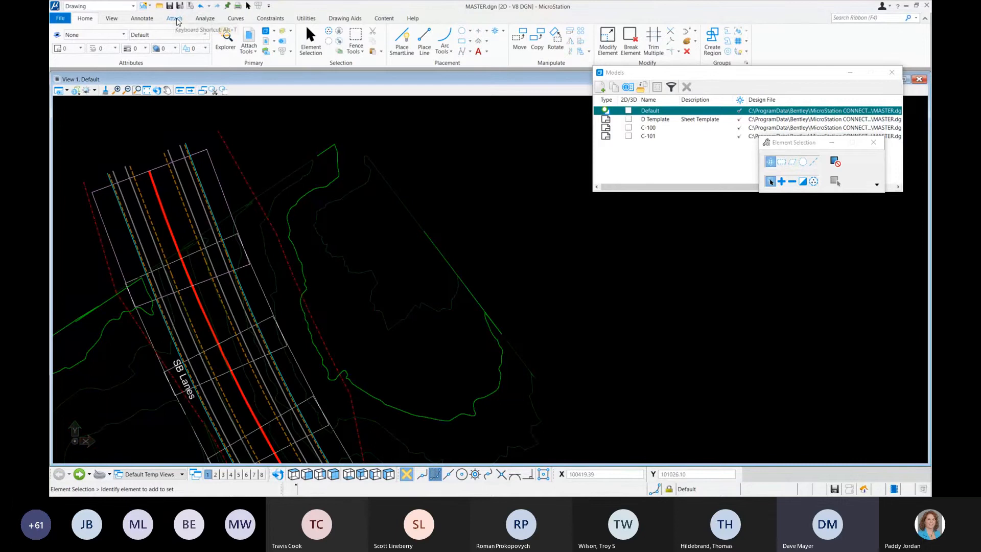
Step: Delete the Untitled-1 boundary group from the Named Boundaries list and close the list
left_click(142, 19)
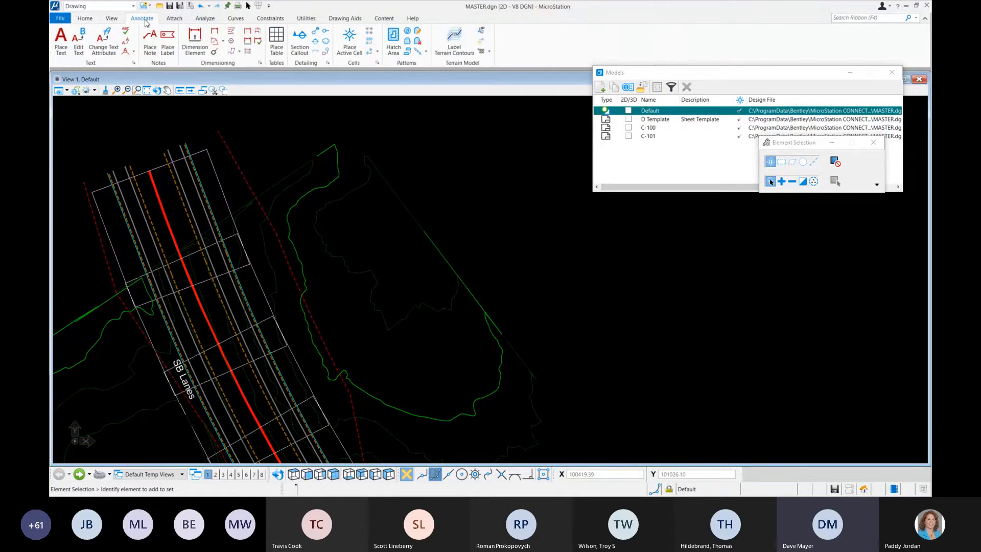
left_click(117, 19)
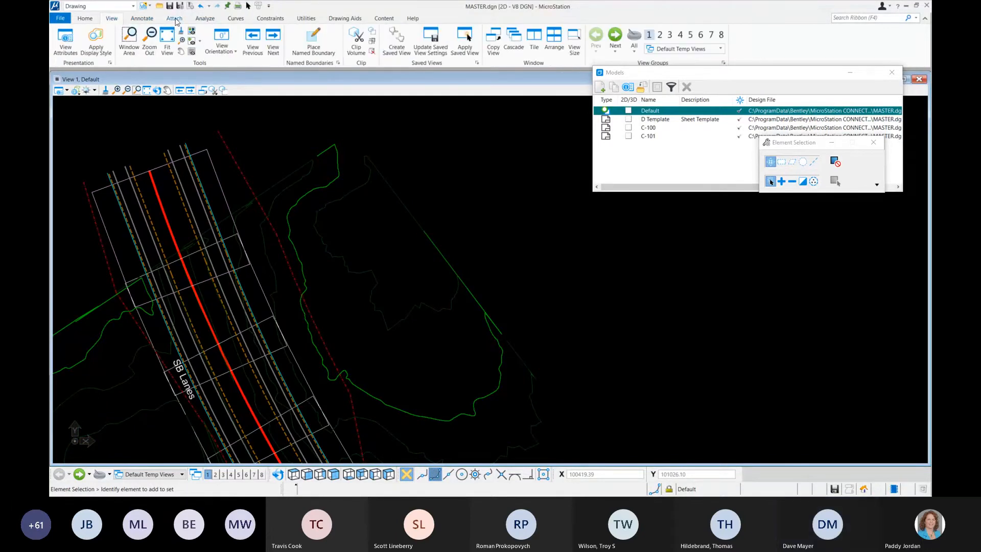
left_click(175, 20)
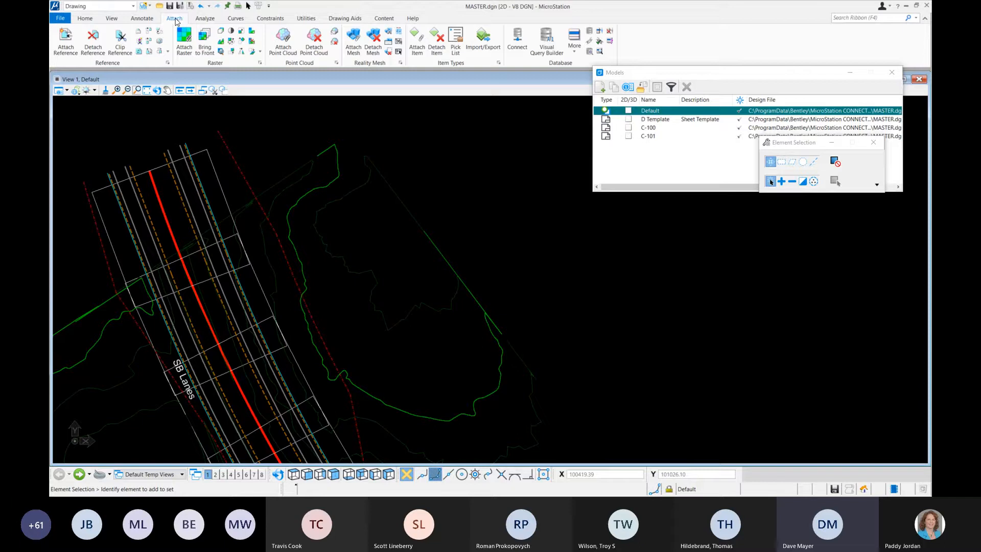
left_click(112, 19)
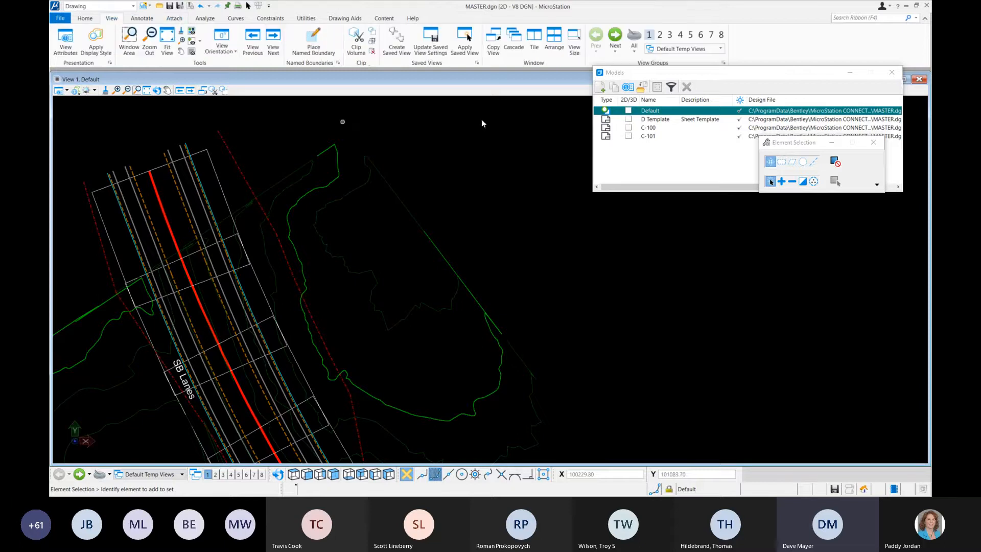
left_click(309, 53)
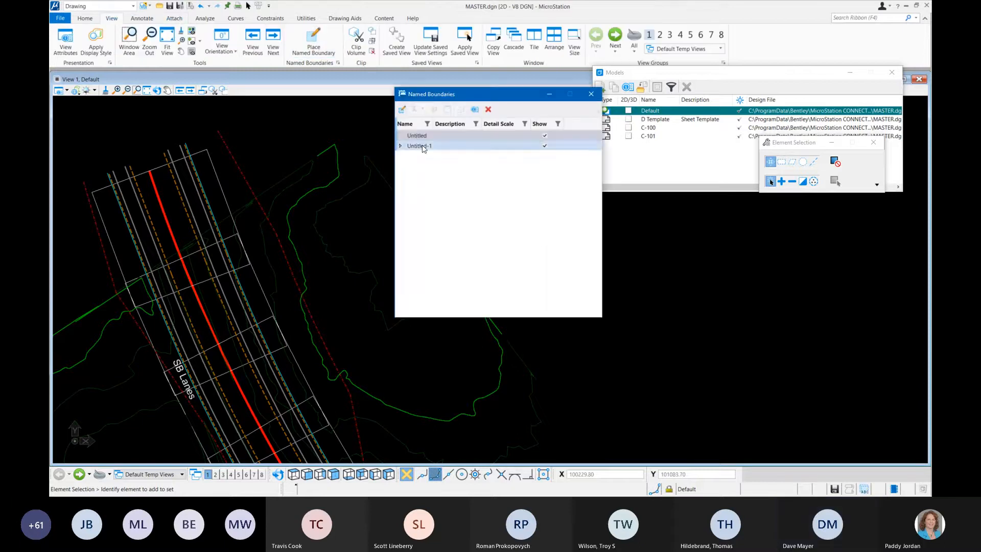
left_click(423, 146)
left_click(488, 109)
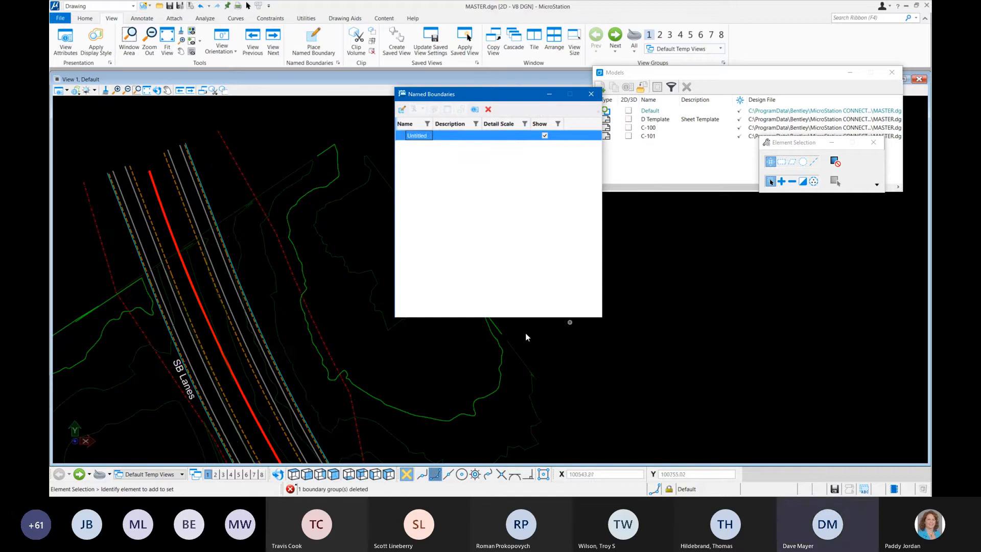
left_click(591, 95)
scroll(412, 281, "down", 3)
scroll(412, 281, "up", 2)
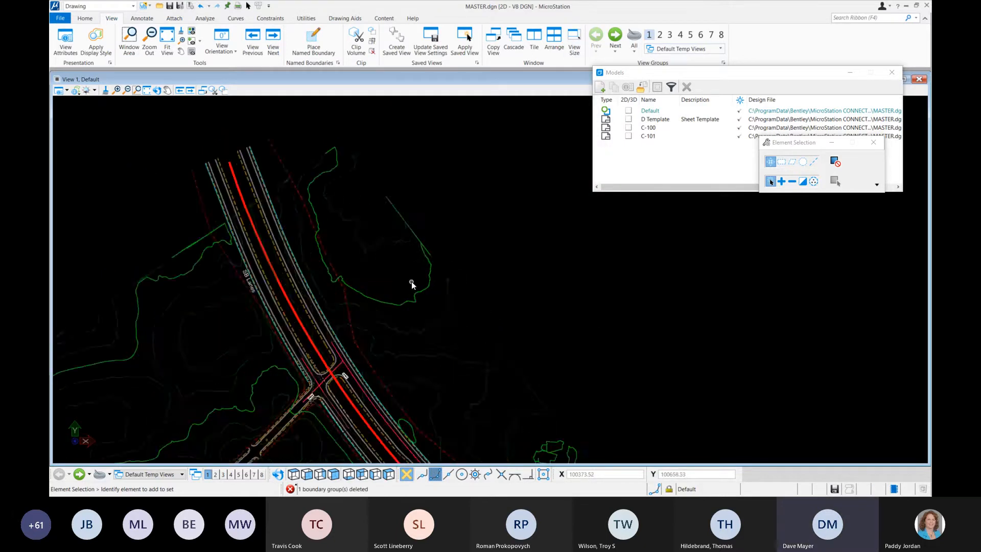
scroll(412, 281, "down", 2)
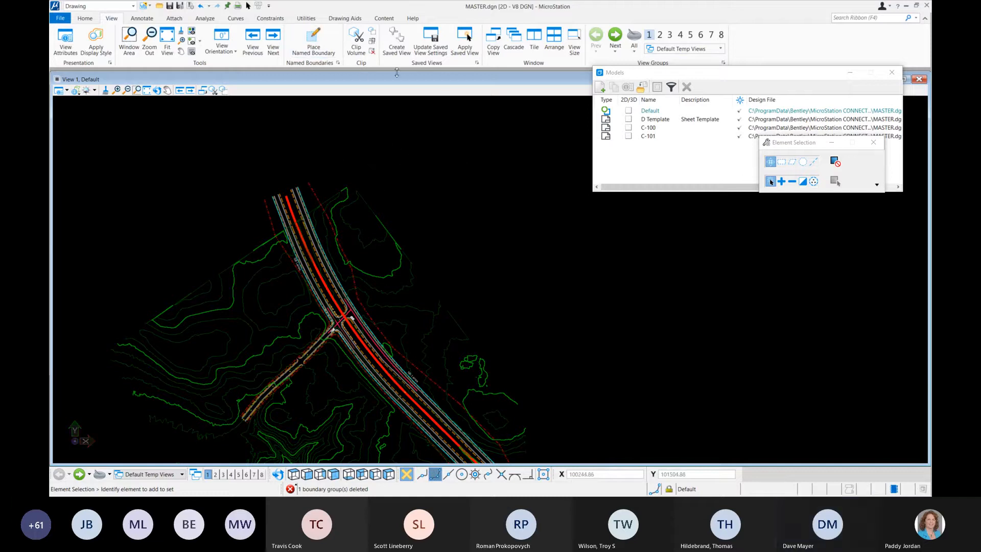
Step: Create a saved view named Demo using the From 2-Points method, with an area enclosing the roadway intersection
left_click(477, 62)
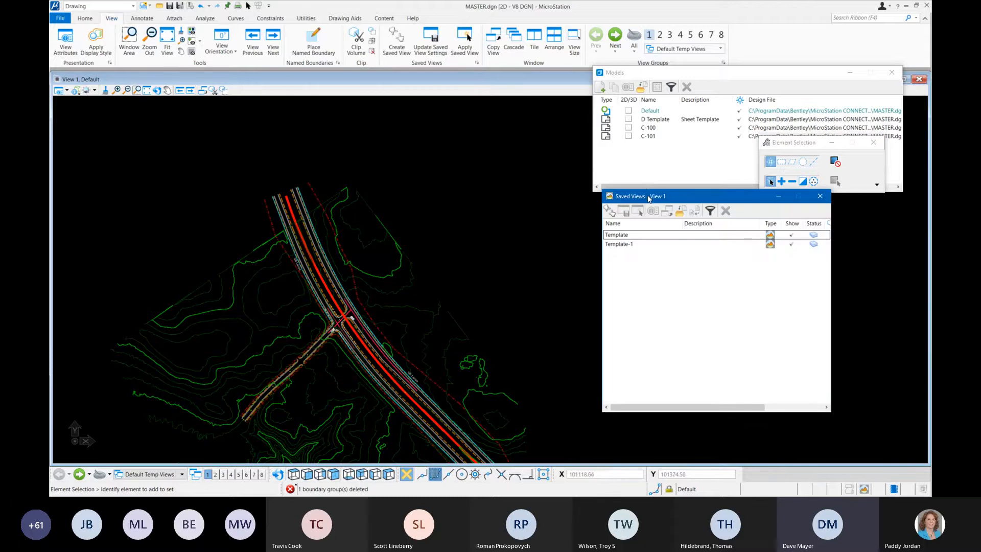
left_click_drag(648, 197, 578, 99)
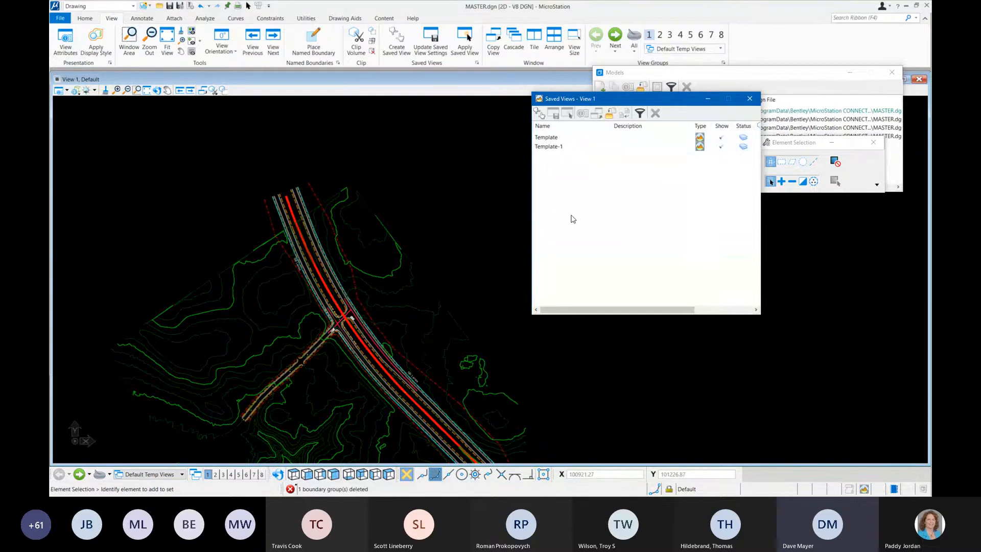
left_click(541, 114)
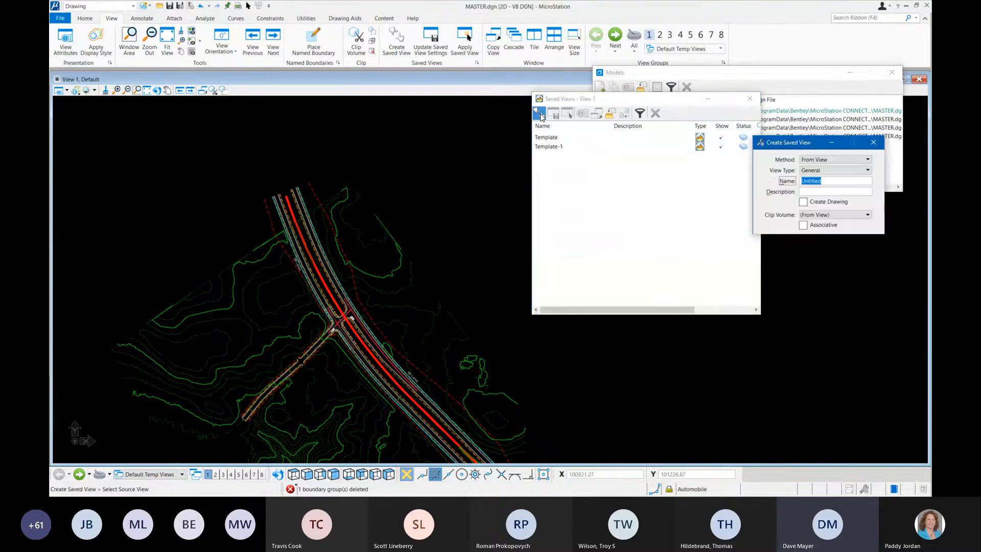
left_click_drag(798, 147, 626, 168)
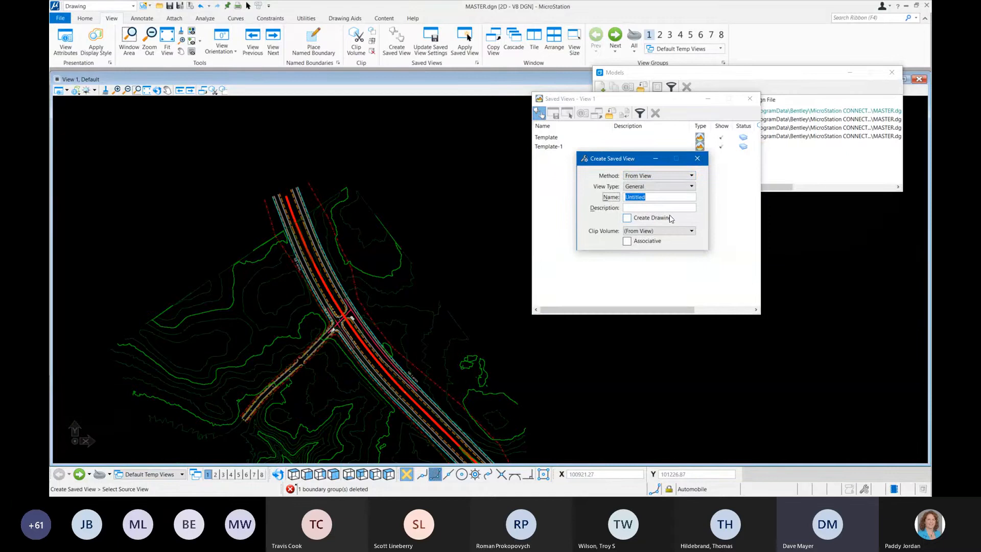
type("De")
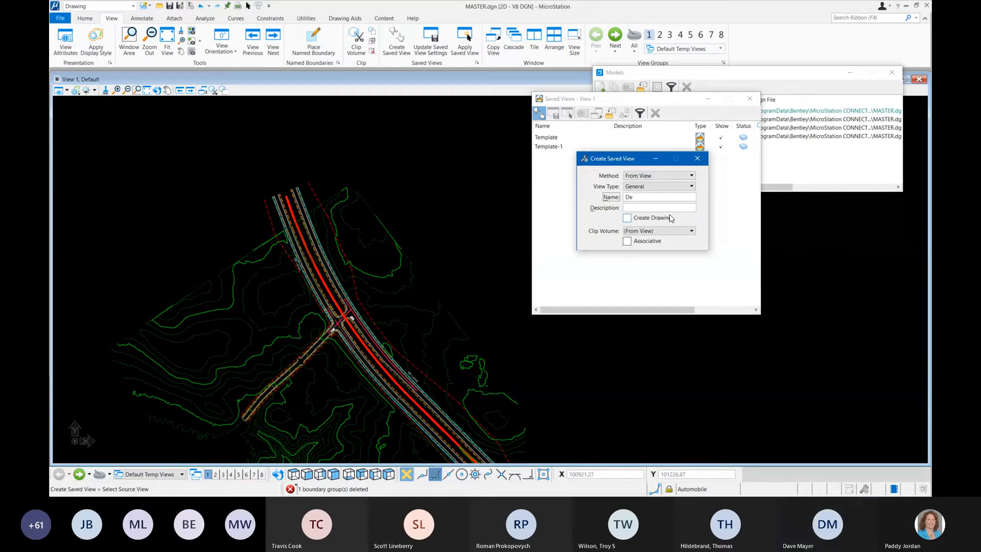
type("mo")
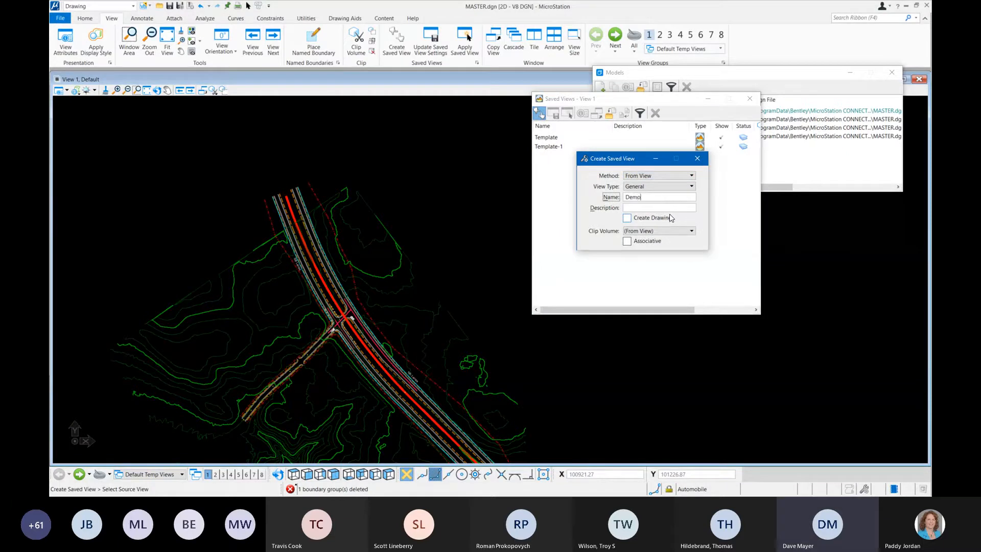
left_click(656, 174)
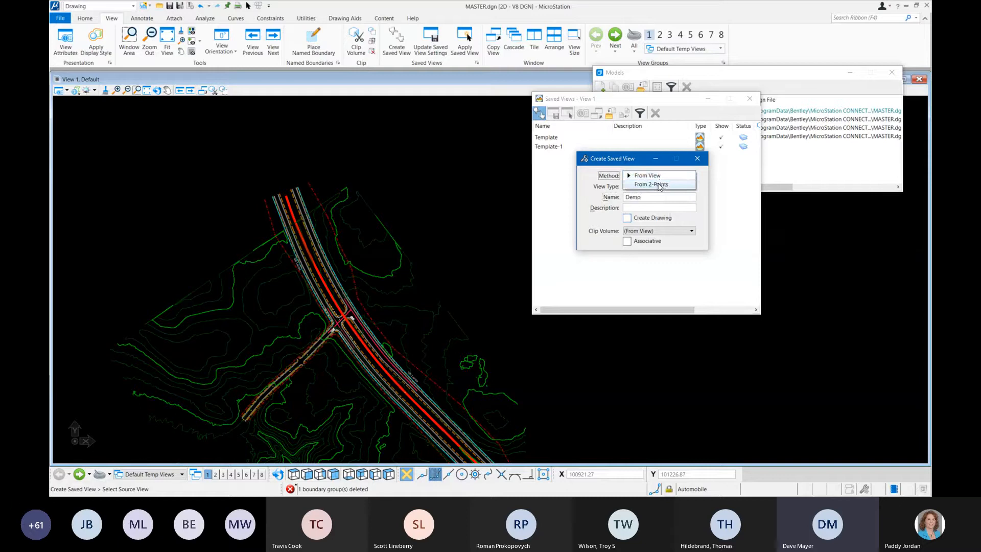
left_click(659, 185)
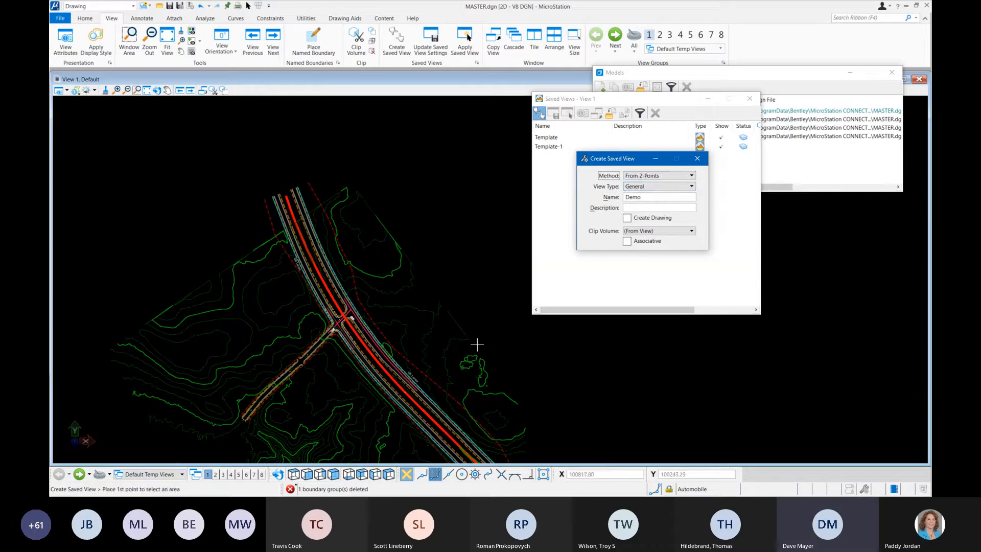
left_click(312, 307)
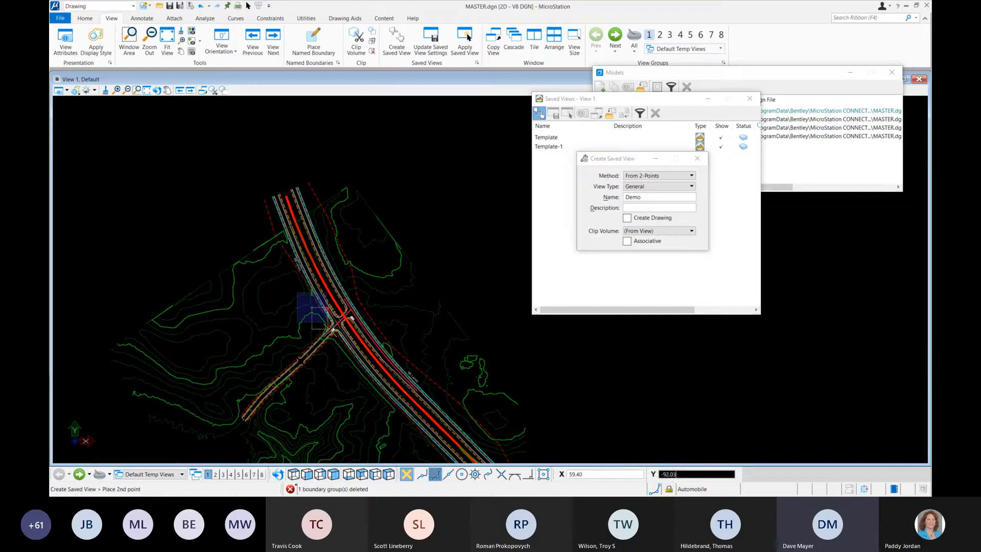
left_click(387, 356)
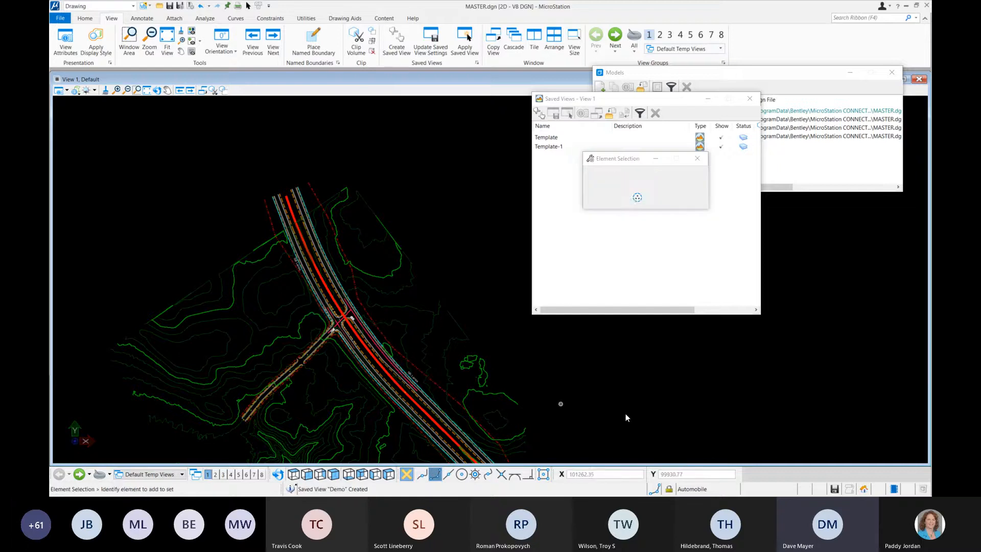
left_click(698, 159)
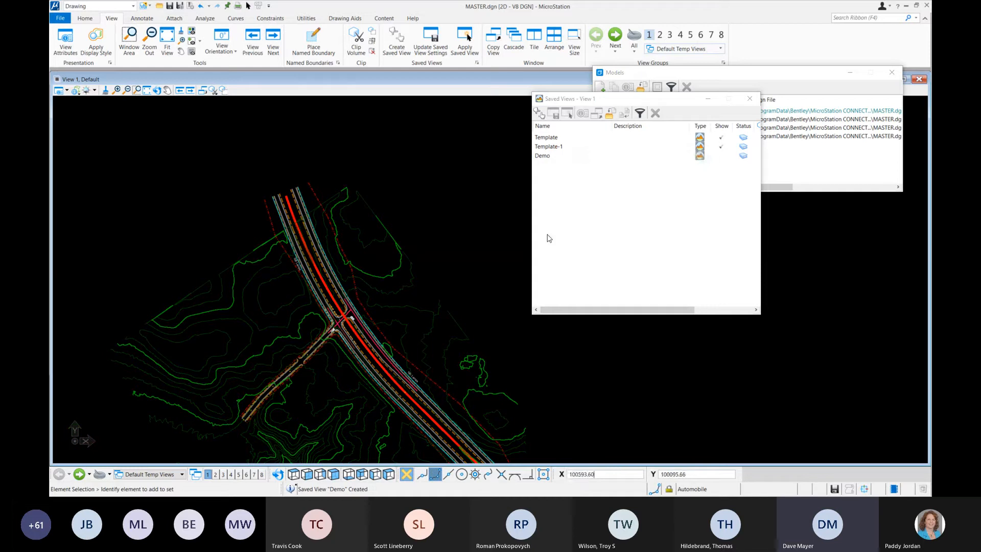
Step: Apply the Demo saved view to View 1 and close the Apply Saved View tool
left_click(552, 156)
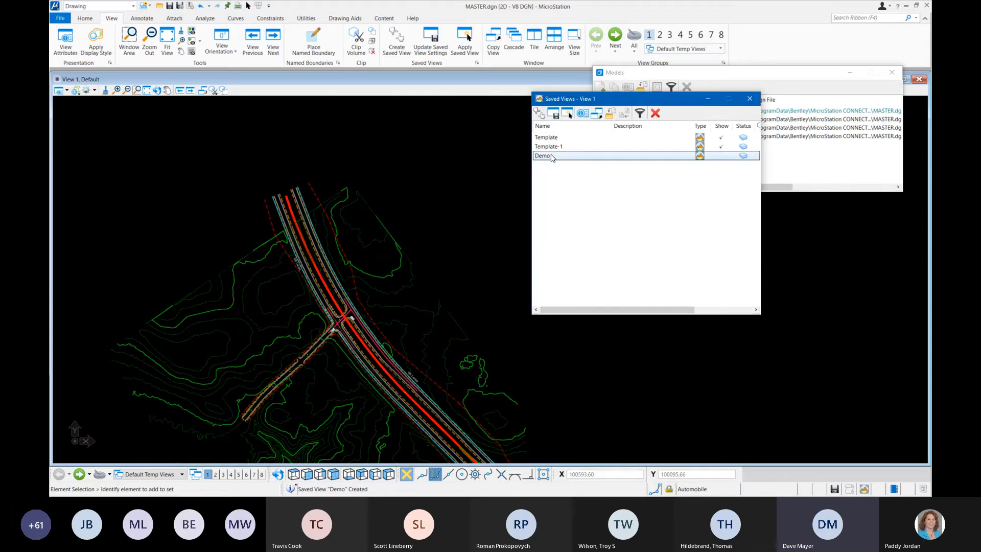
right_click(552, 157)
left_click(580, 154)
left_click(406, 217)
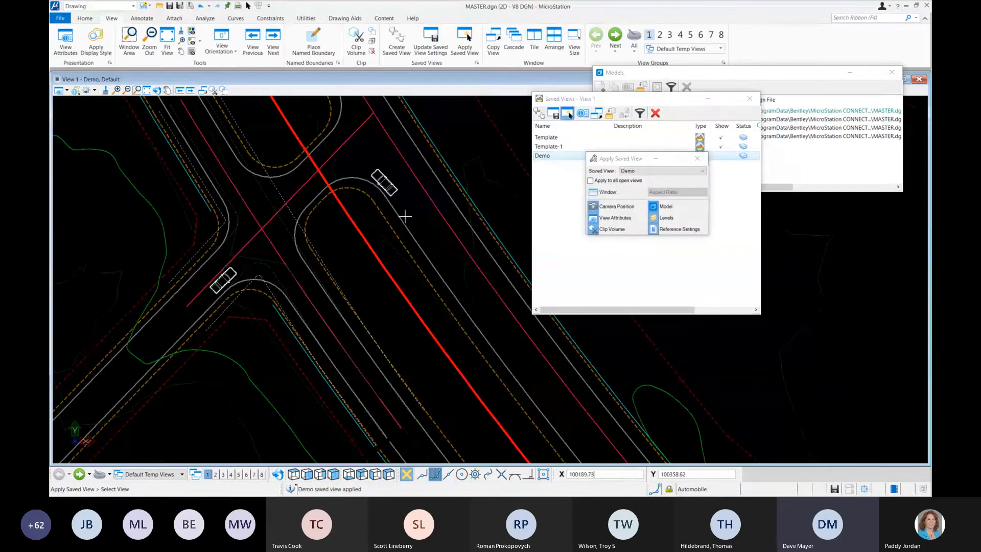
left_click(698, 158)
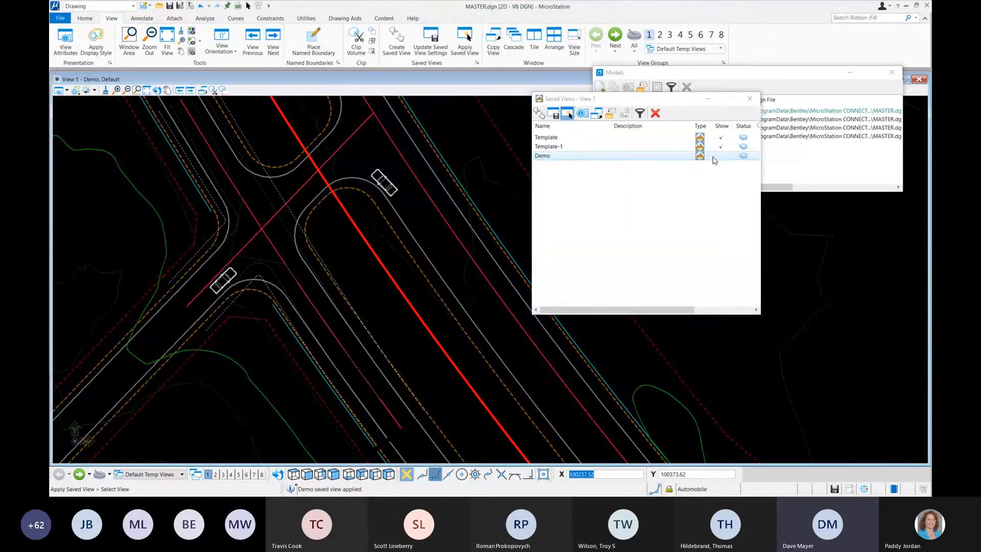
Step: Turn on Show for the Demo saved view so its boundary is drawn around the intersection
left_click(719, 156)
scroll(334, 264, "down", 8)
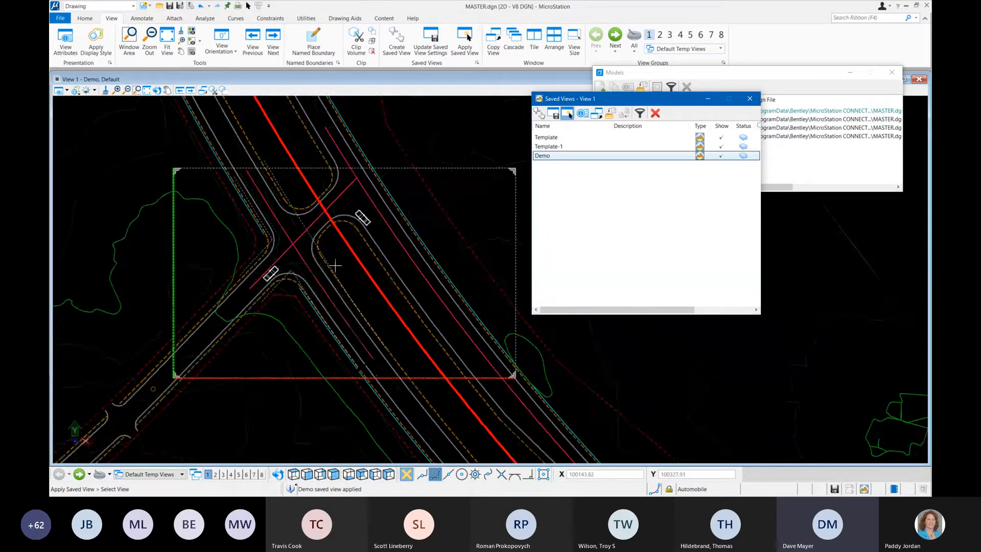
left_click(721, 156)
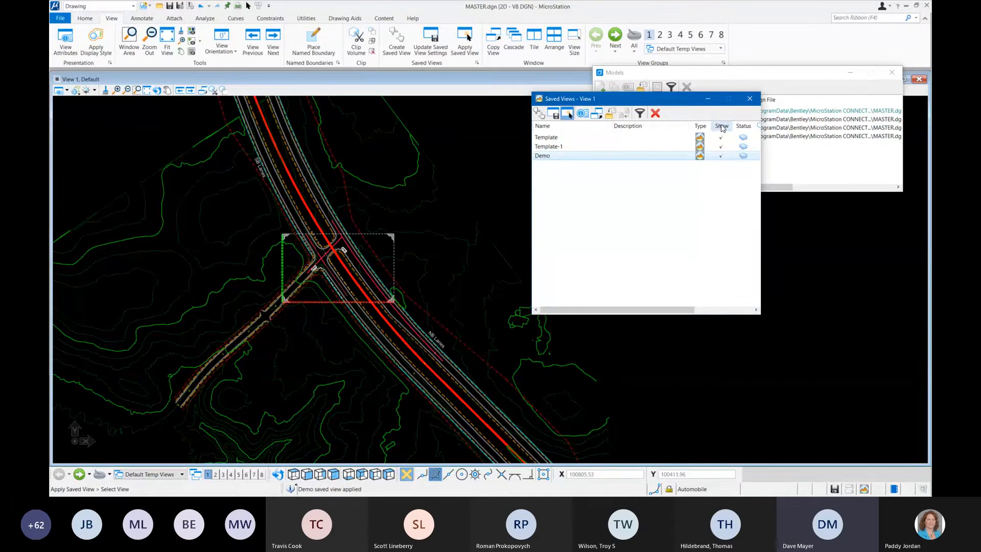
Step: Hide the Show column in the Saved Views list, and restore it
right_click(673, 125)
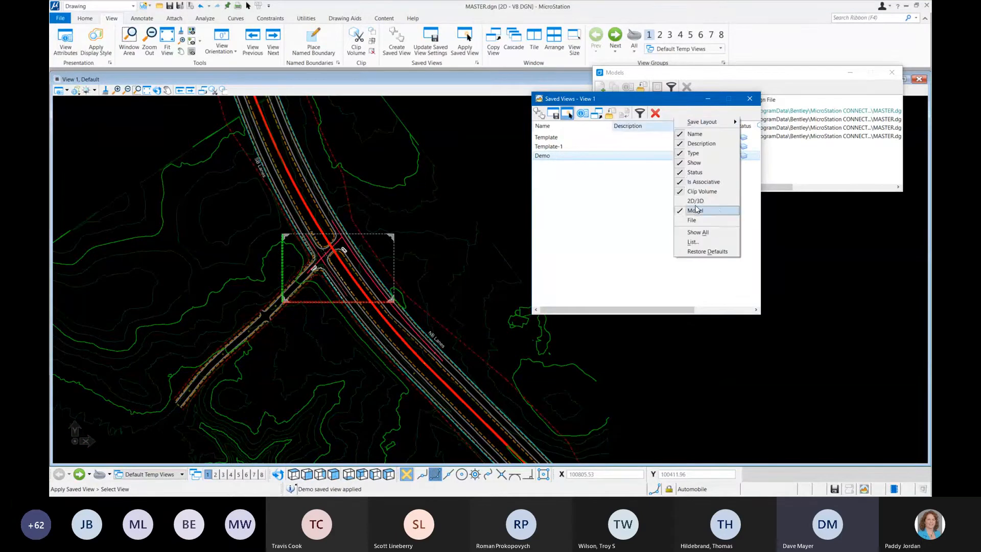
left_click(691, 162)
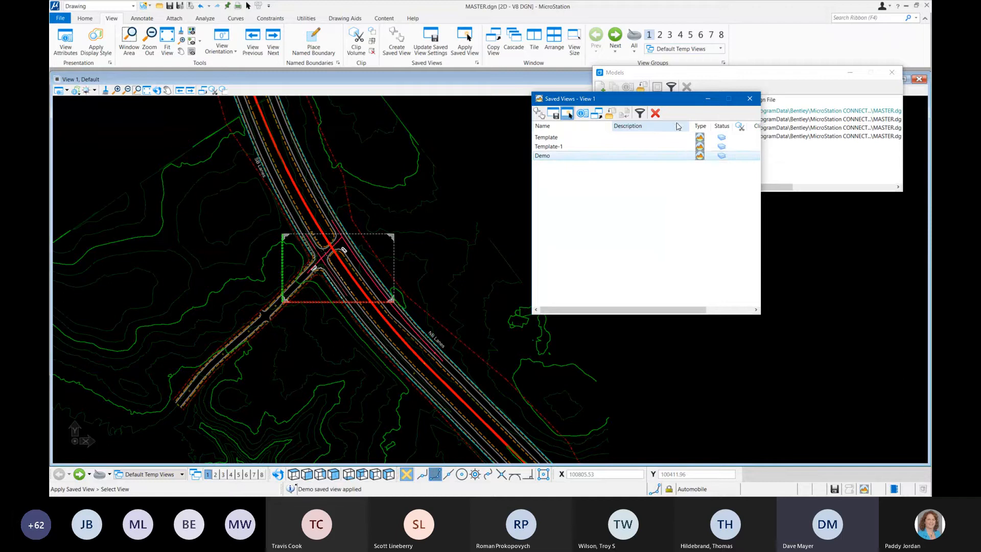
right_click(678, 126)
left_click(695, 163)
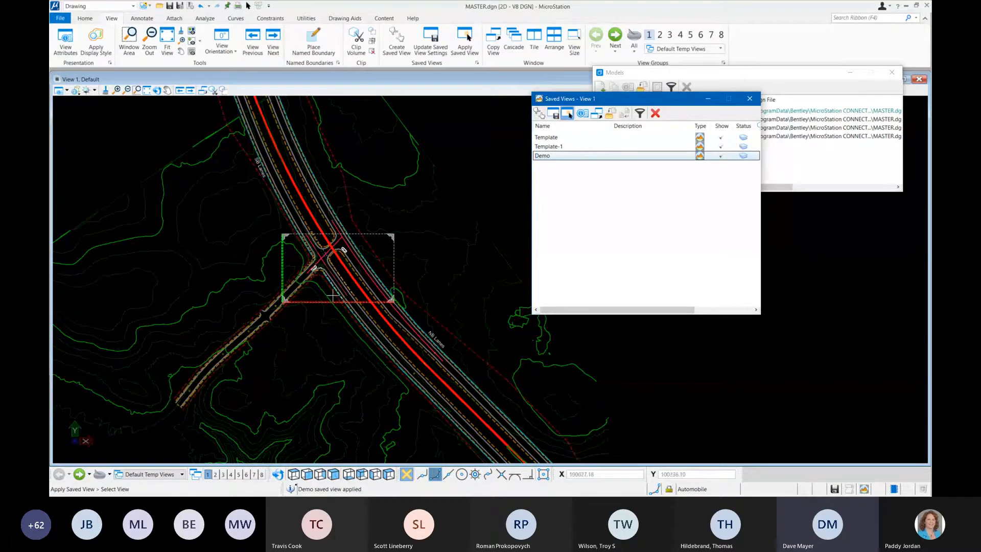
Step: Move the Demo boundary so its lower-left corner sits on the upper end of the roadway's western right-of-way line
scroll(293, 280, "up", 2)
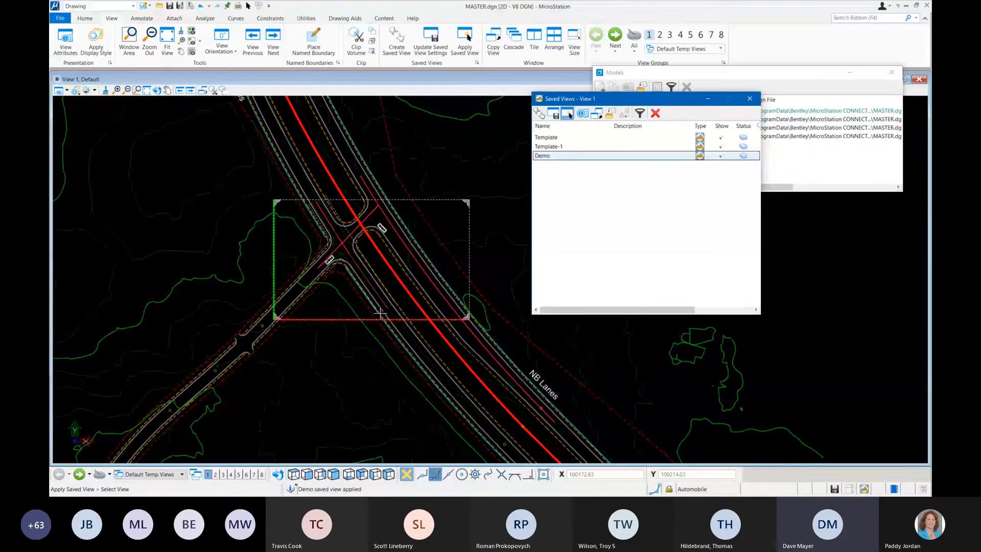
scroll(331, 293, "down", 2)
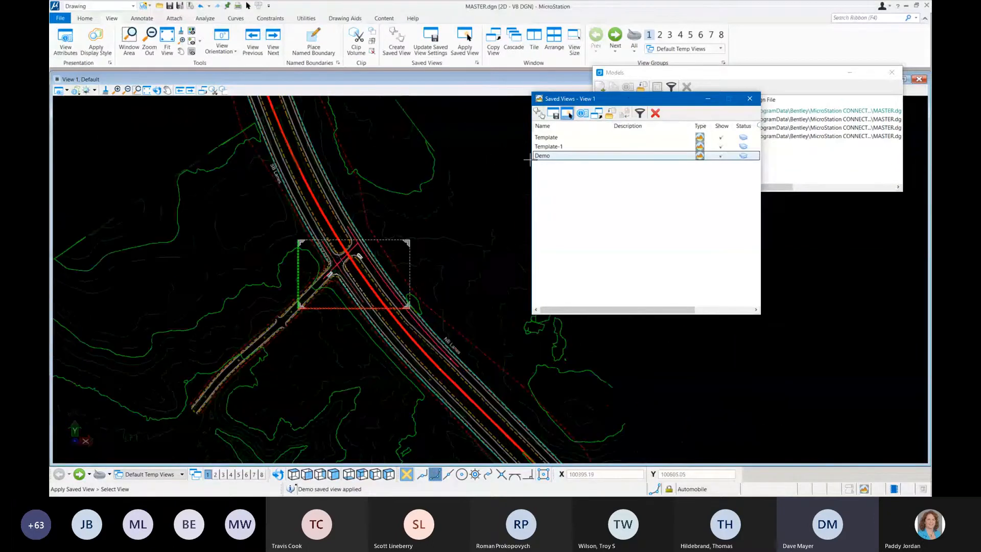
left_click_drag(617, 100, 734, 118)
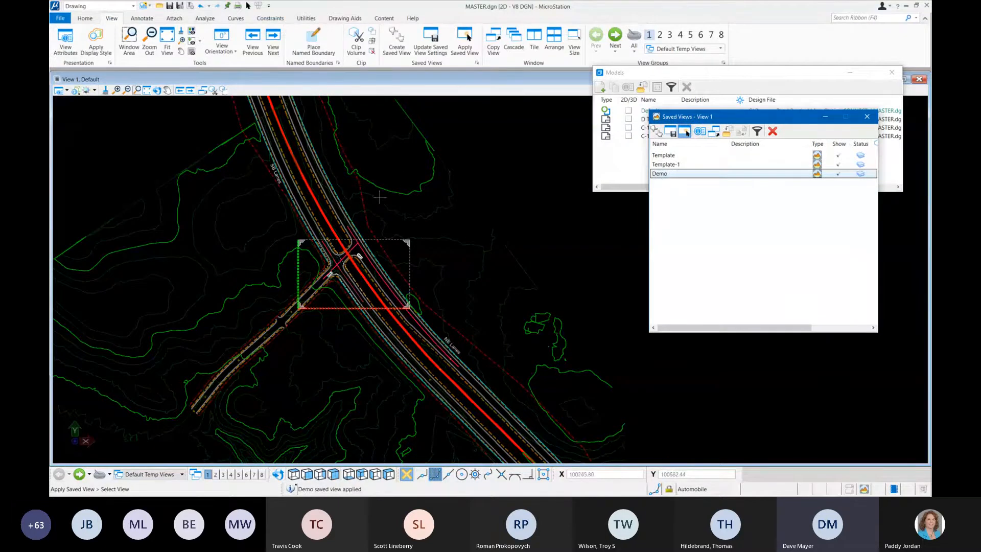
scroll(360, 212, "down", 3)
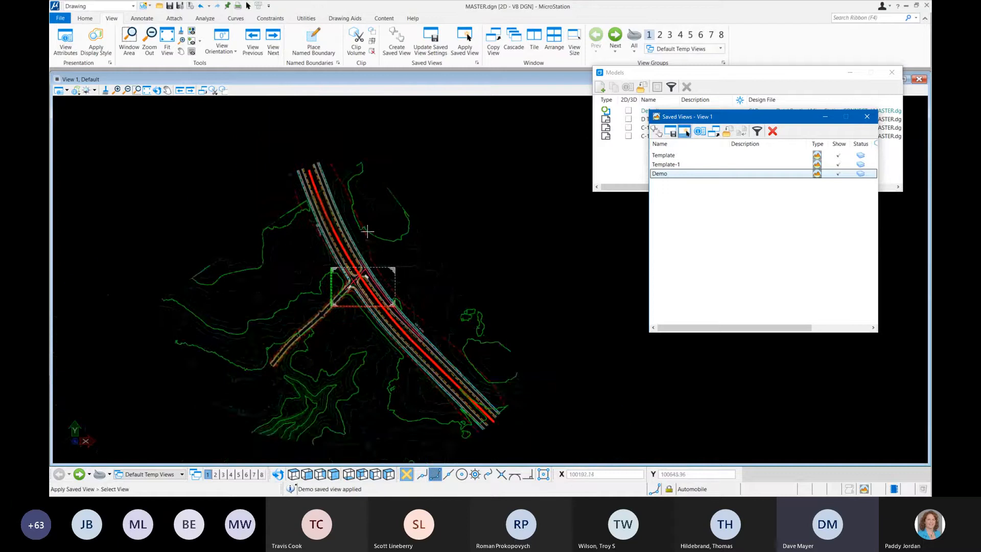
middle_click_drag(367, 231, 337, 263)
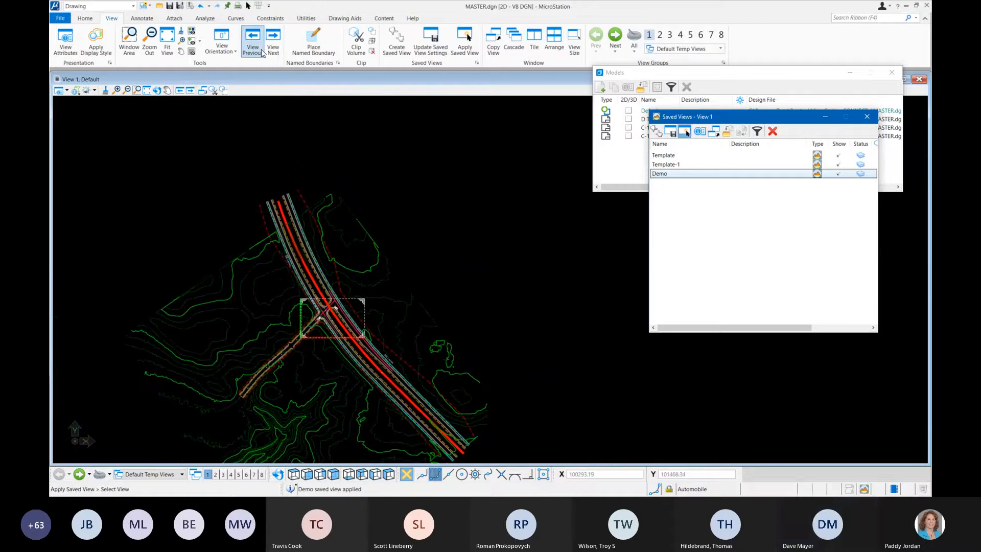
left_click(85, 18)
left_click(312, 44)
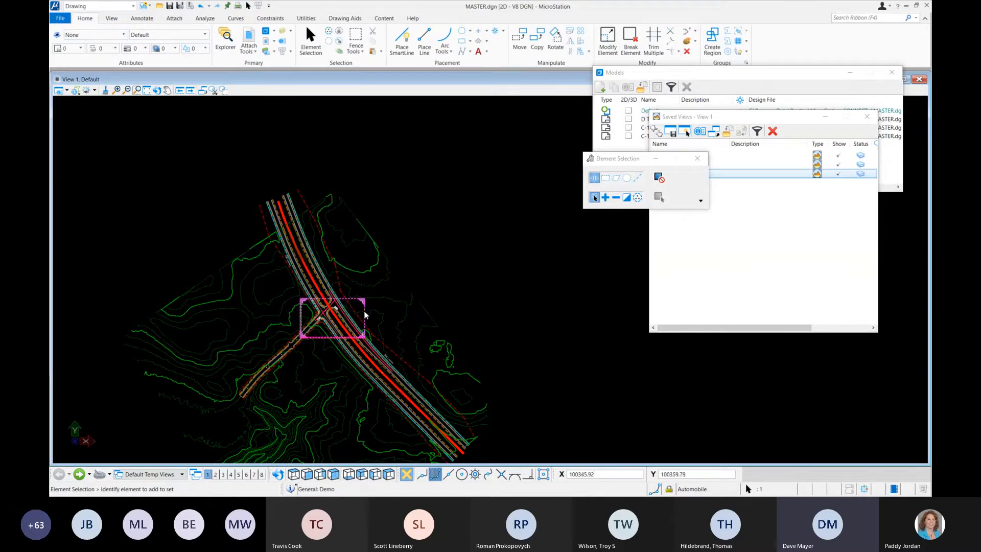
left_click(262, 203)
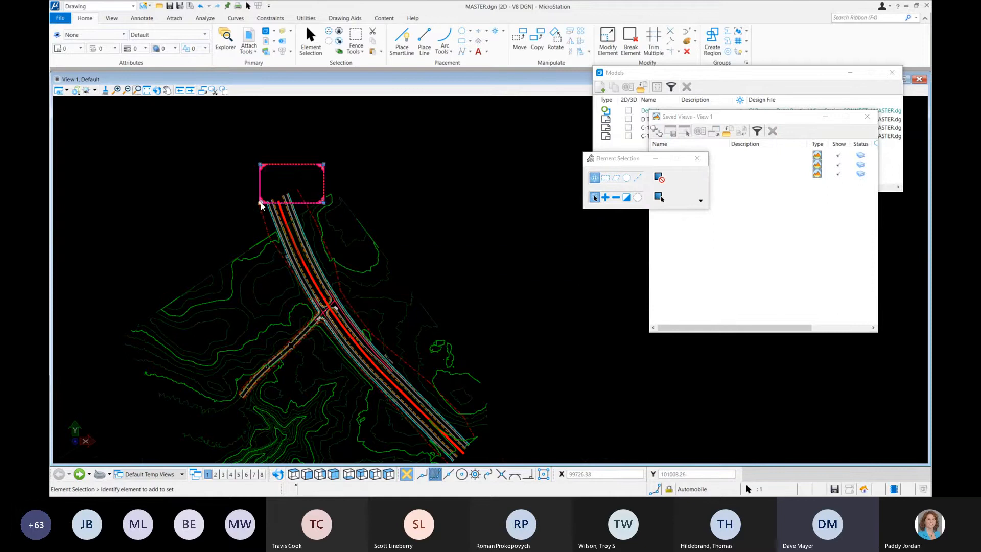
scroll(261, 204, "up", 3)
scroll(256, 202, "up", 3)
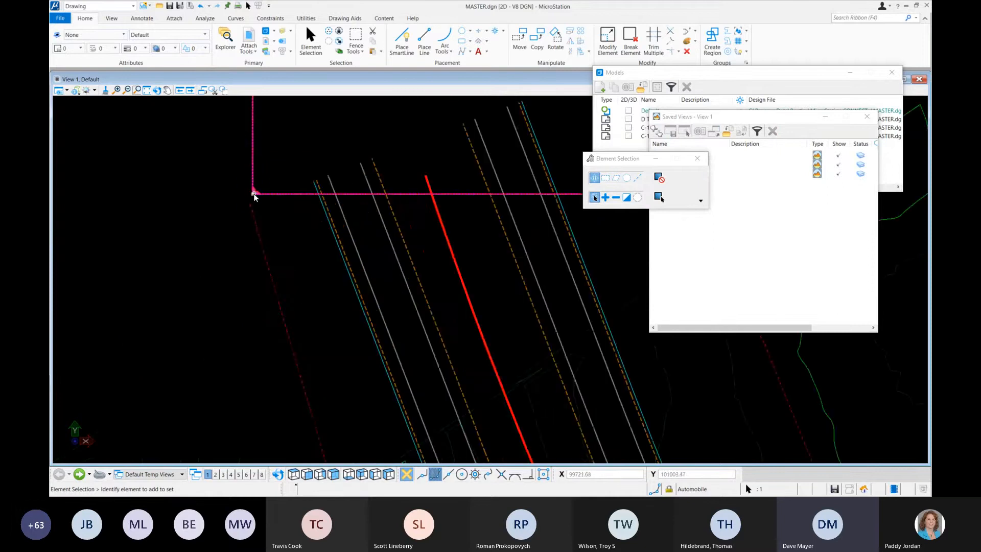
left_click_drag(253, 194, 251, 206)
Step: Rotate the Demo boundary by 3 points about its lower-left corner, aligning its left edge with the upper end of the eastern right-of-way line
scroll(234, 321, "down", 2)
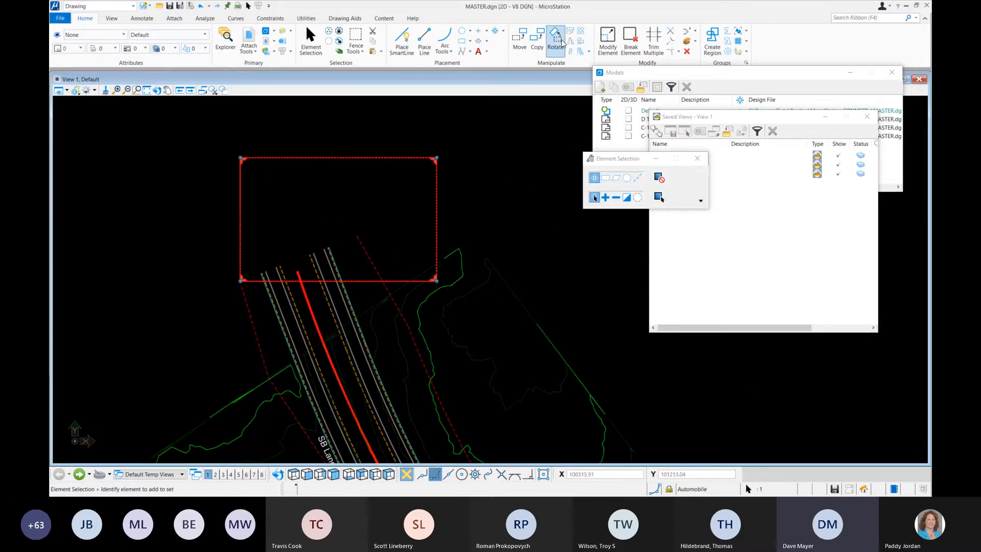
left_click(556, 37)
left_click(675, 179)
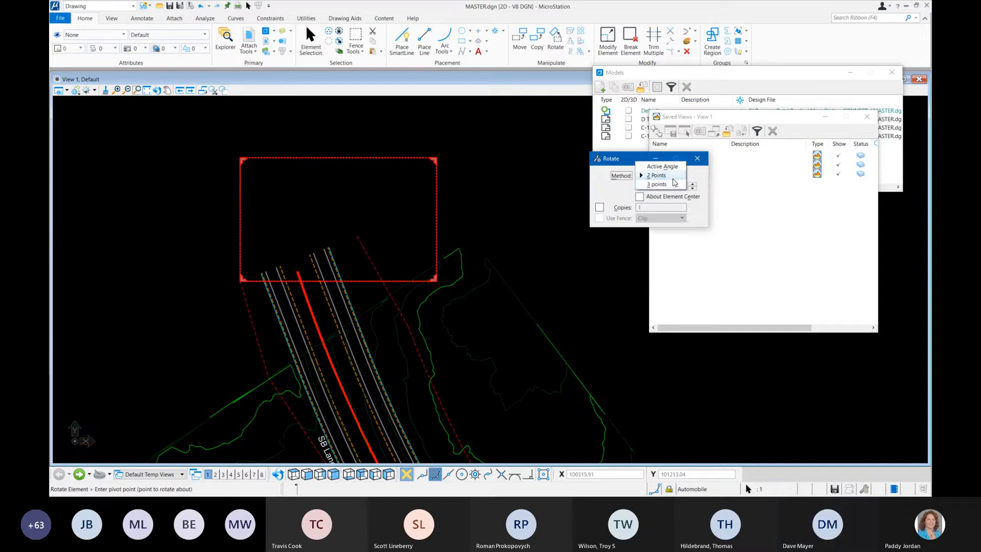
left_click(655, 197)
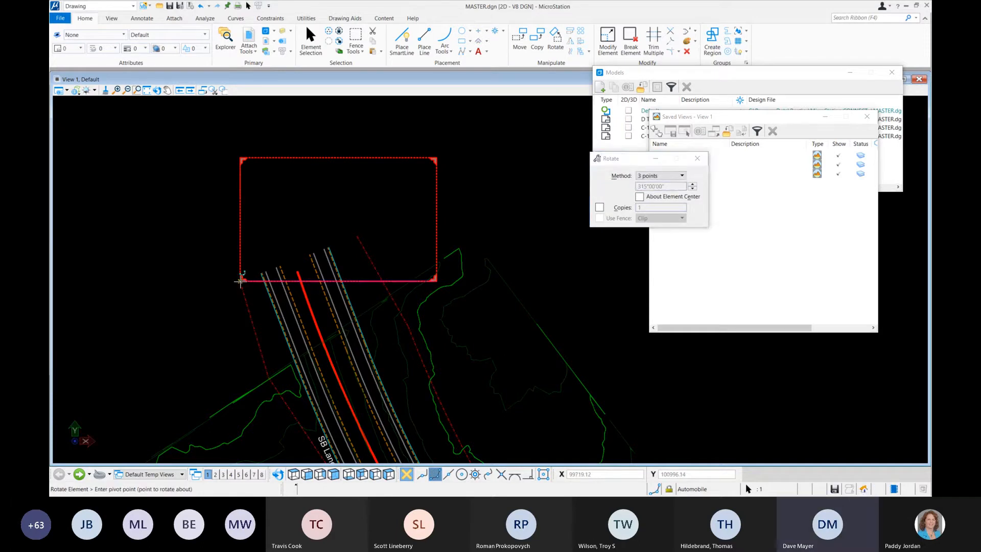
left_click(241, 280)
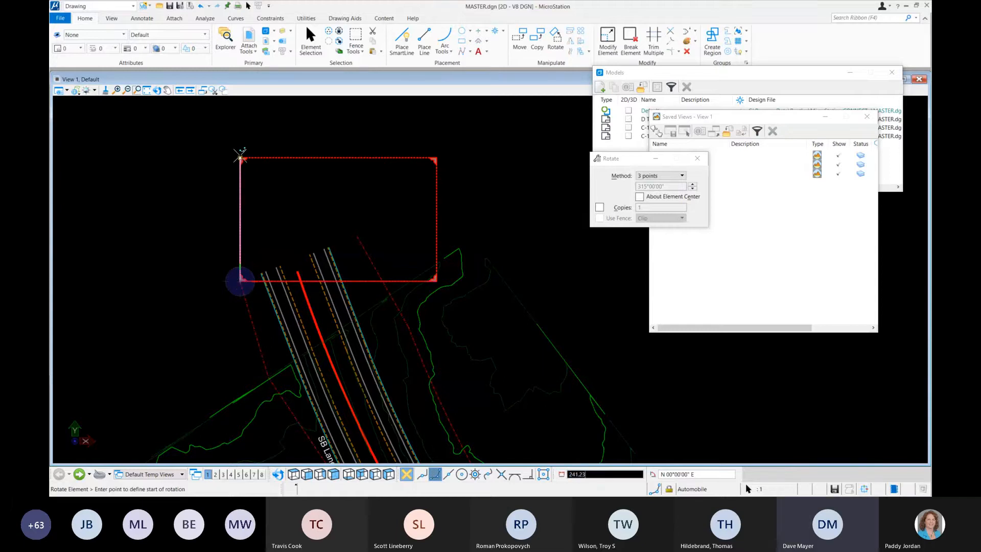
left_click(239, 157)
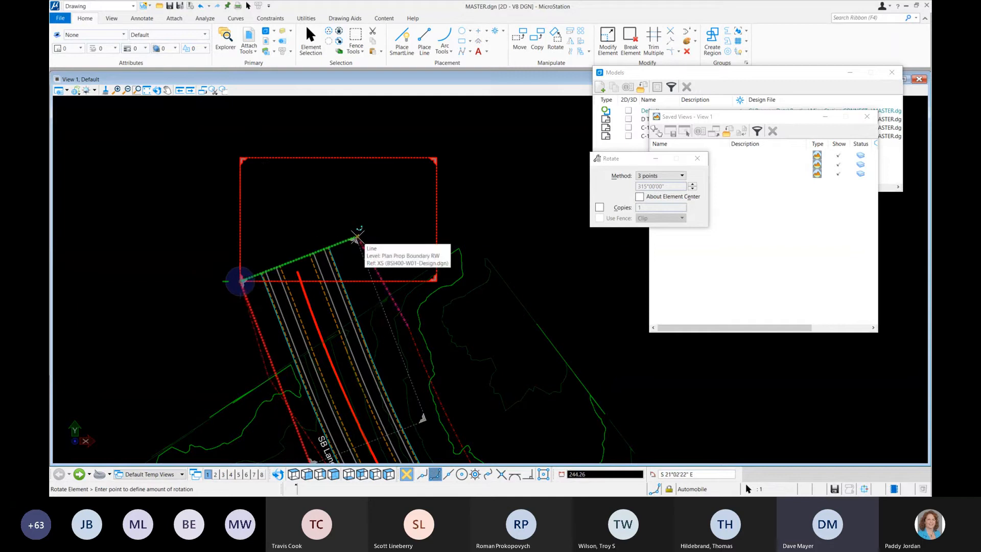
left_click(356, 238)
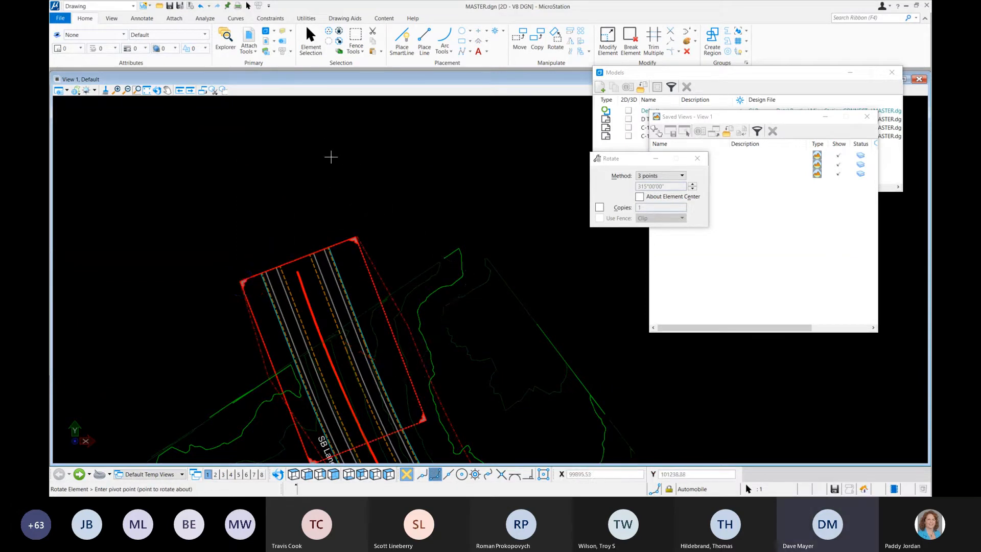
Step: Open View 2, set it to display the C-101 sheet model, and fit the whole sheet in the view
scroll(327, 155, "down", 2)
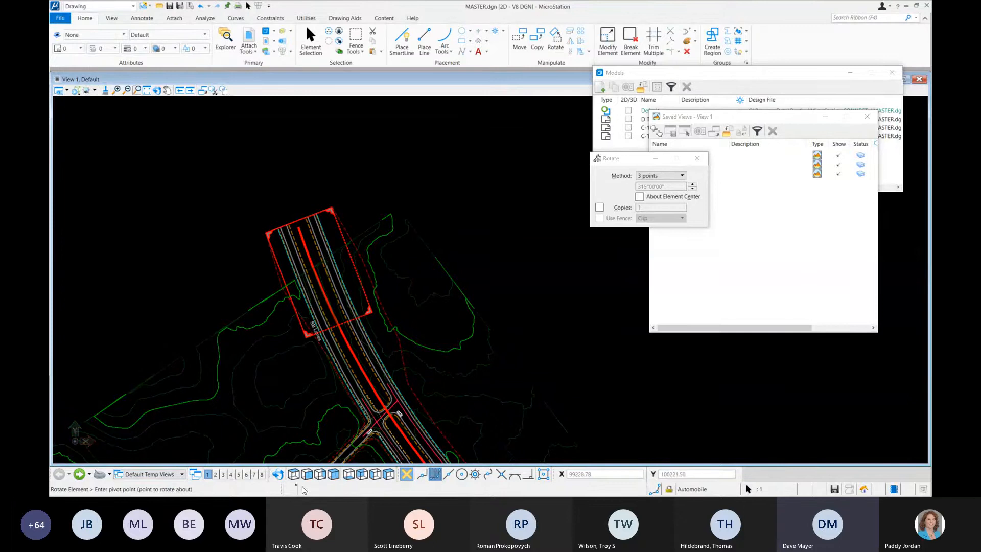
left_click(215, 474)
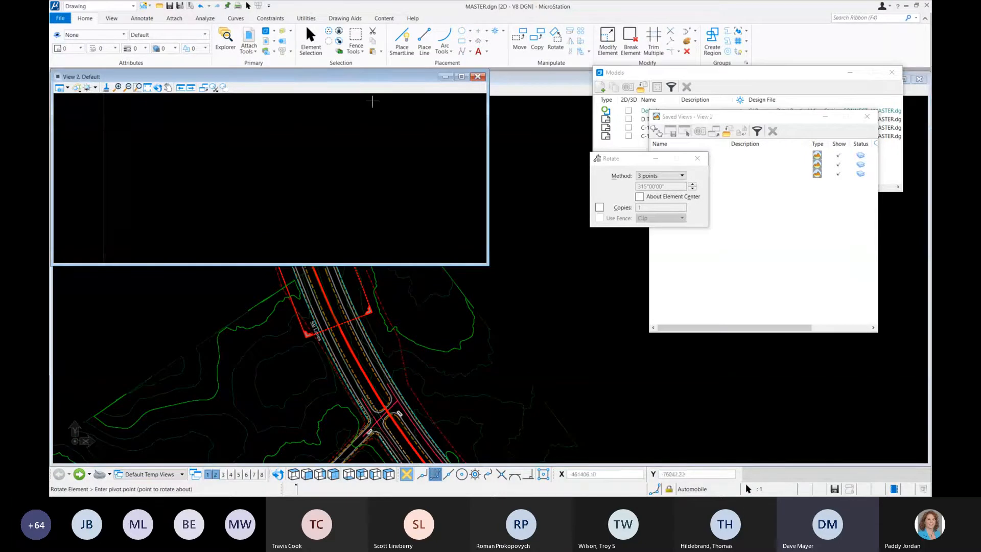
left_click_drag(275, 76, 413, 136)
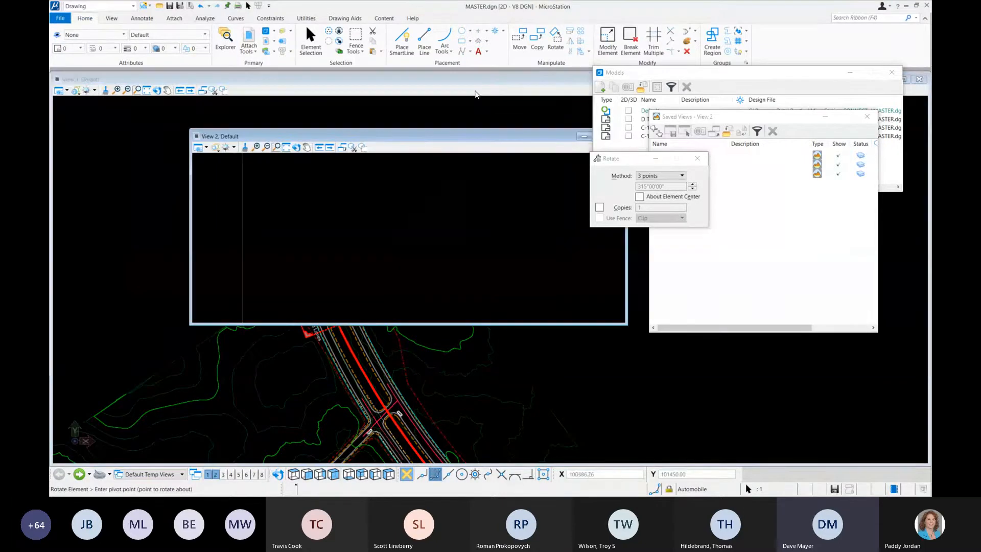
left_click(206, 148)
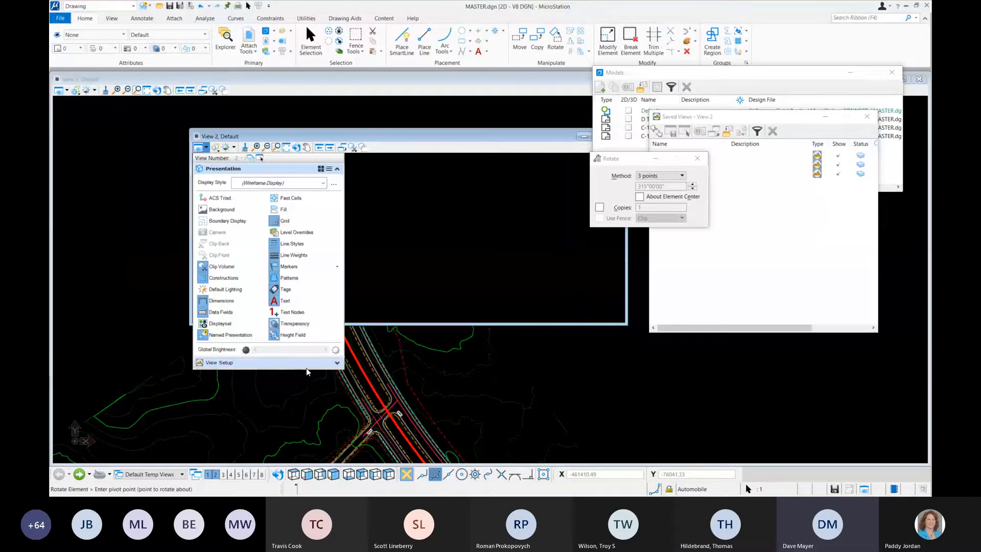
left_click(337, 364)
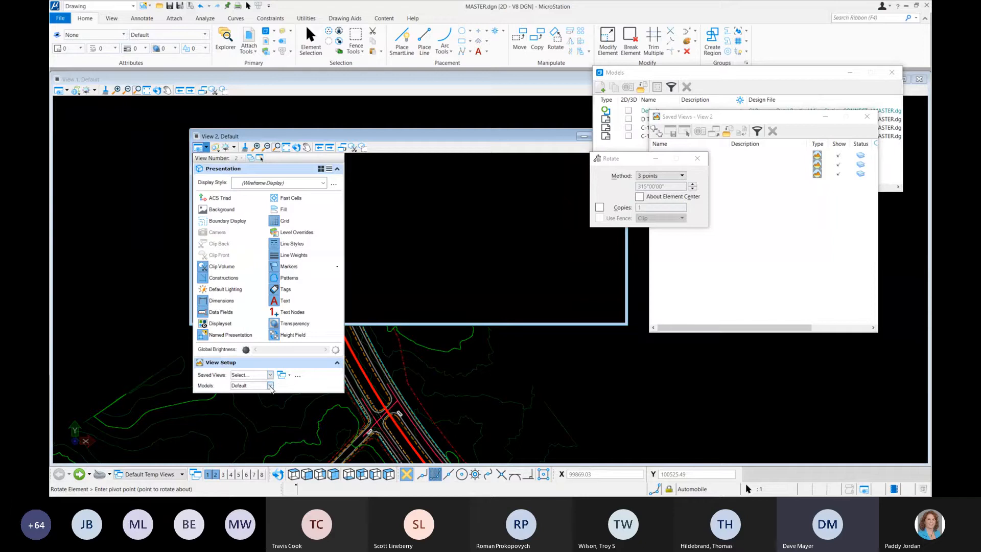
left_click(270, 386)
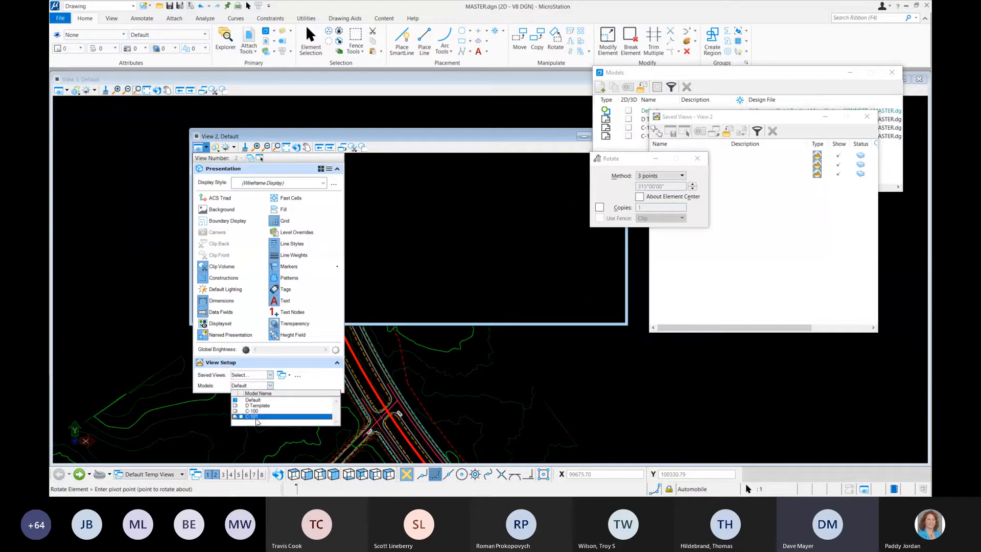
left_click(262, 417)
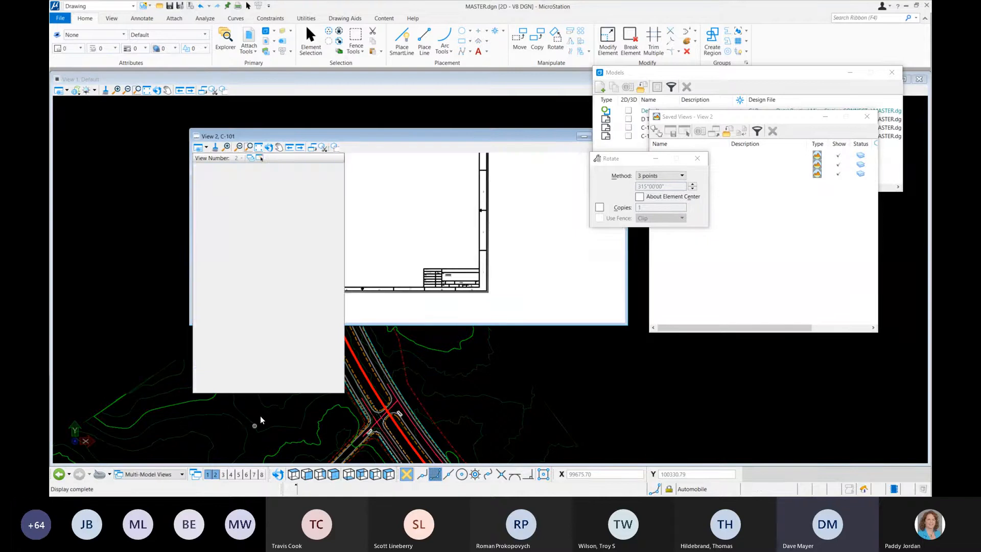
left_click_drag(457, 137, 460, 136)
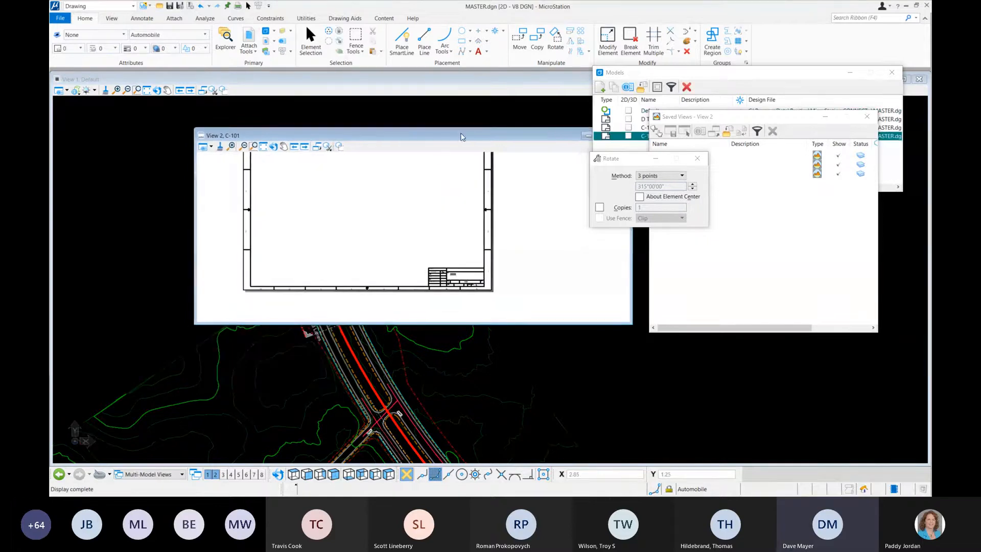
middle_click(432, 184)
middle_click(431, 184)
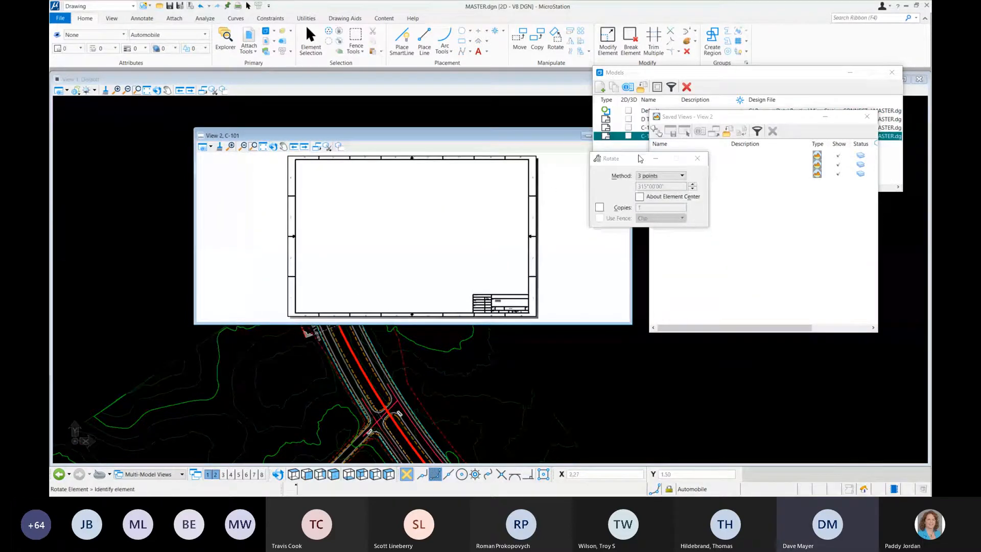
Step: Tile the Default and C-101 views side by side, close the Saved Views and Models dialogs, and fit the sheet in View 2
left_click_drag(639, 158, 771, 397)
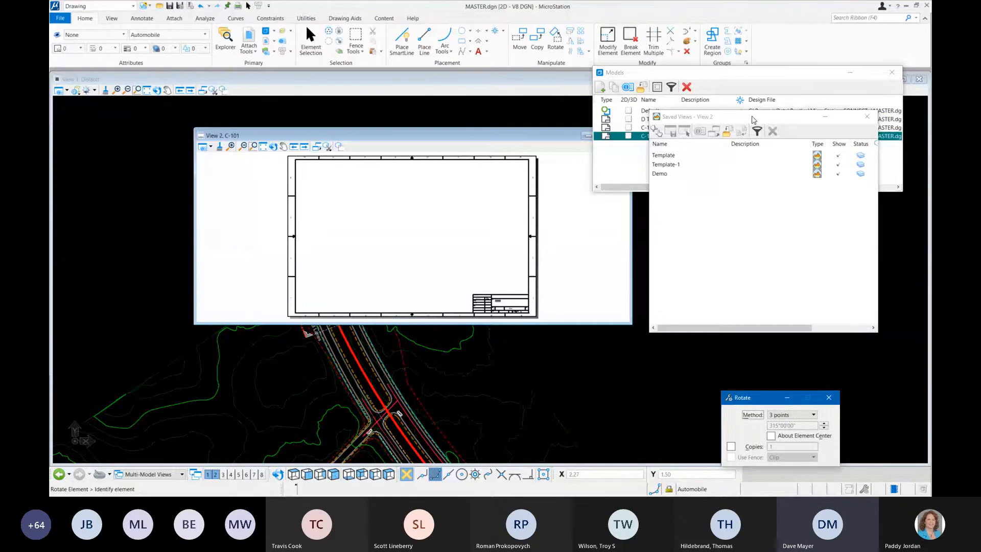
left_click_drag(754, 118, 778, 201)
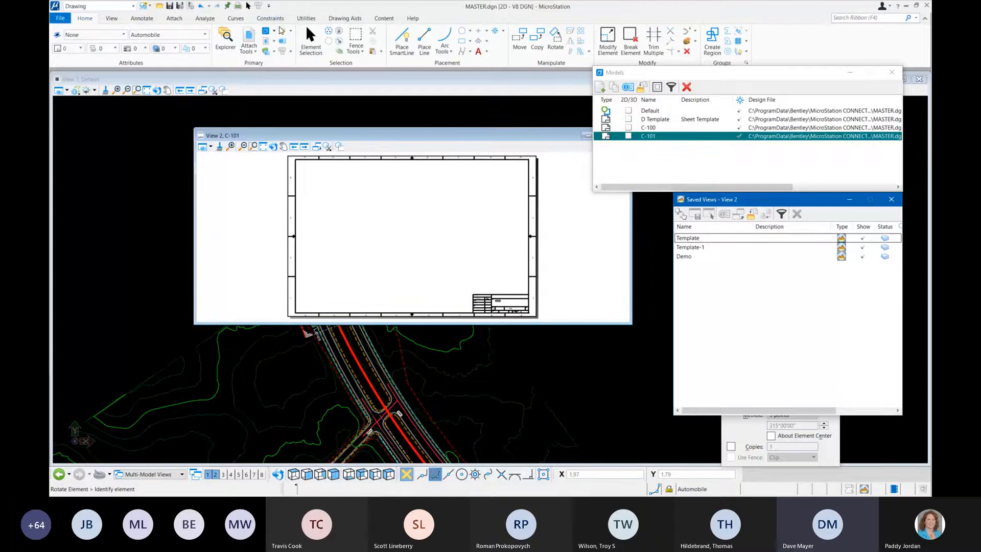
left_click(111, 18)
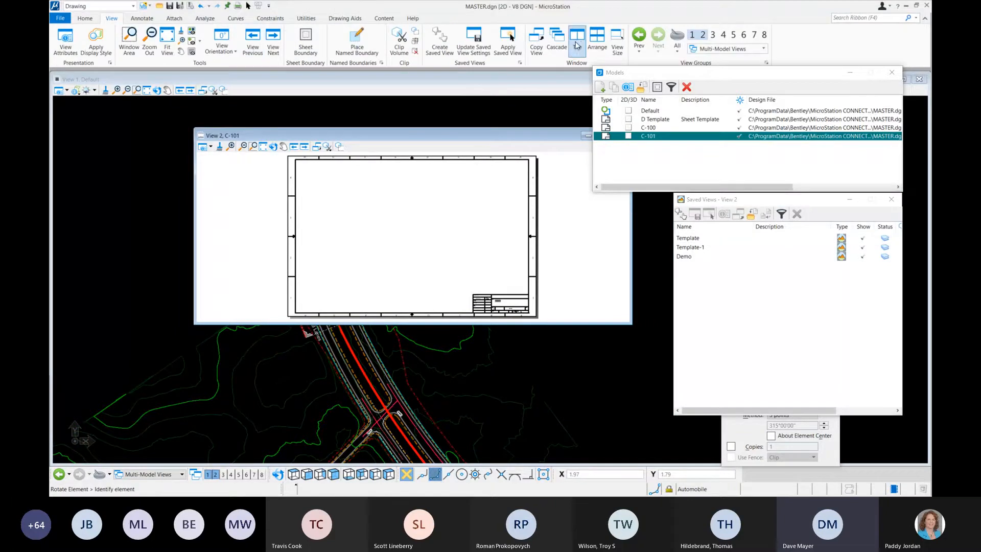
left_click(576, 36)
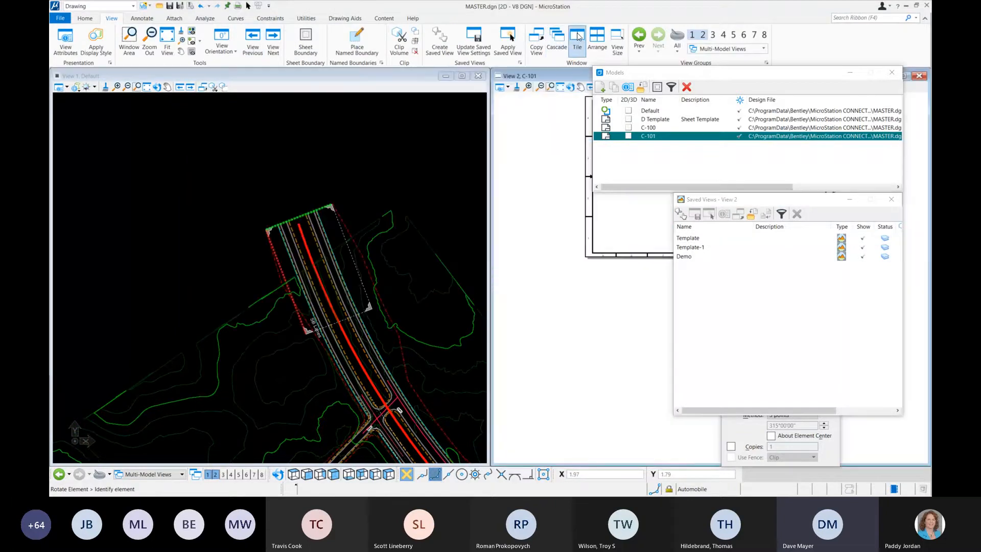
left_click(895, 203)
left_click(892, 72)
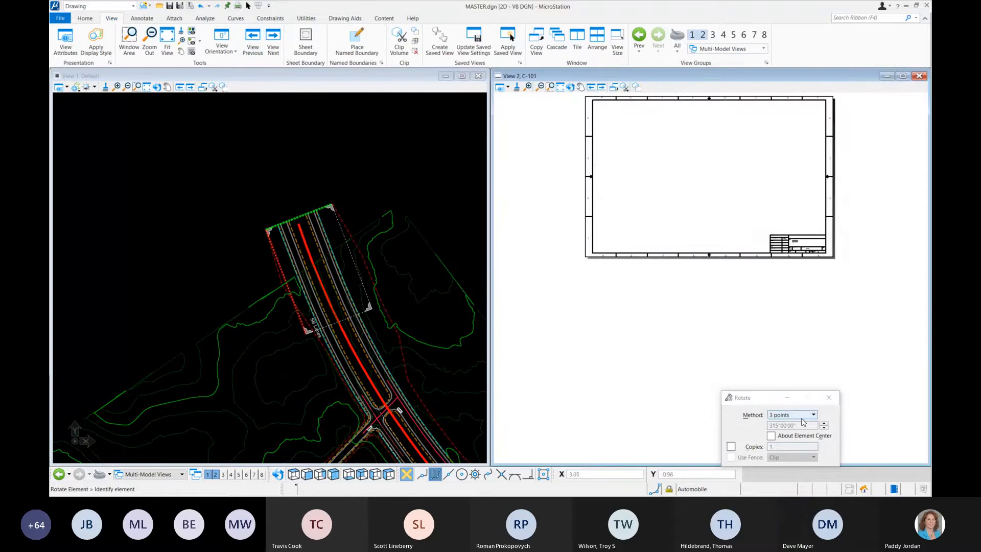
left_click(829, 398)
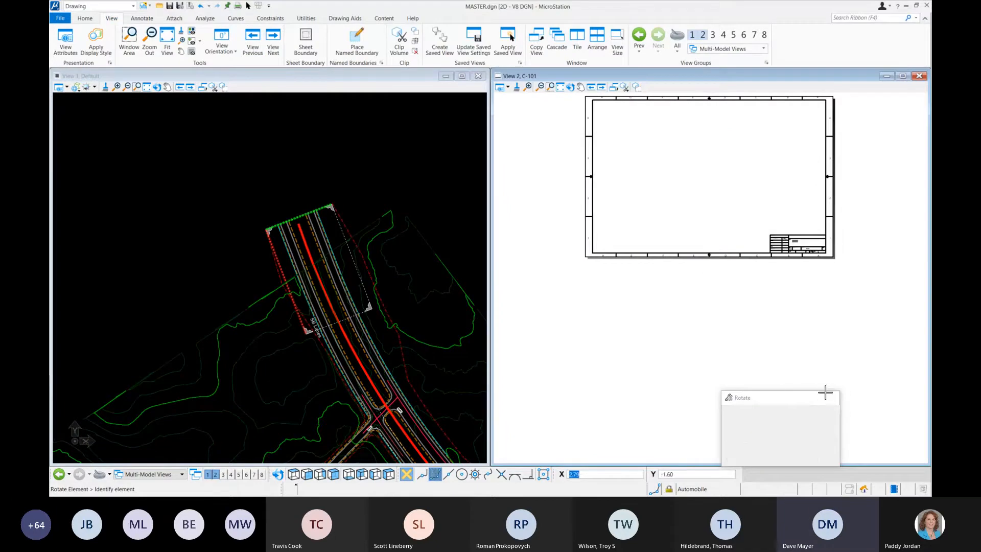
middle_click(706, 179)
left_click(828, 398)
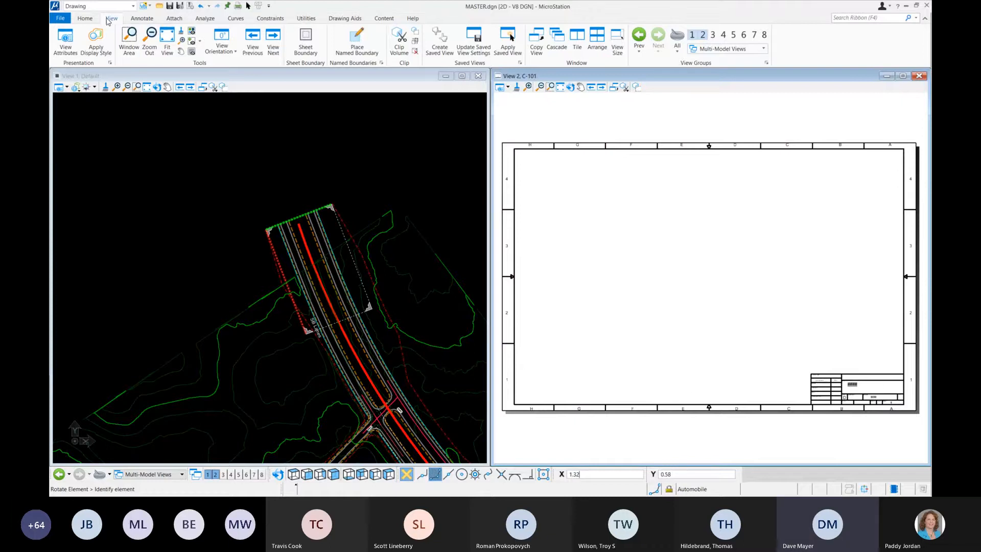
Step: Start attaching the Default model as a reference to sheet C-101 using the Interactive attachment method
left_click(88, 20)
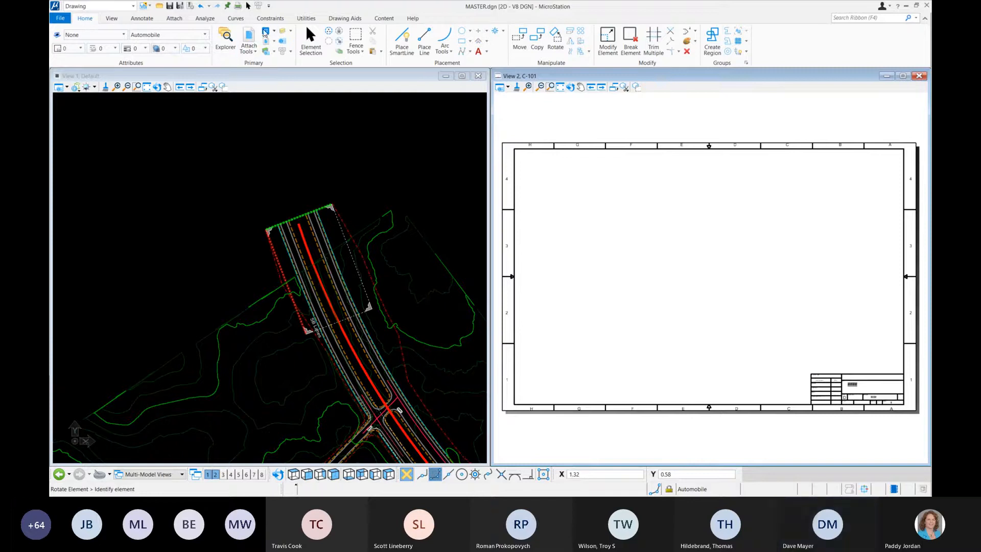
left_click(265, 32)
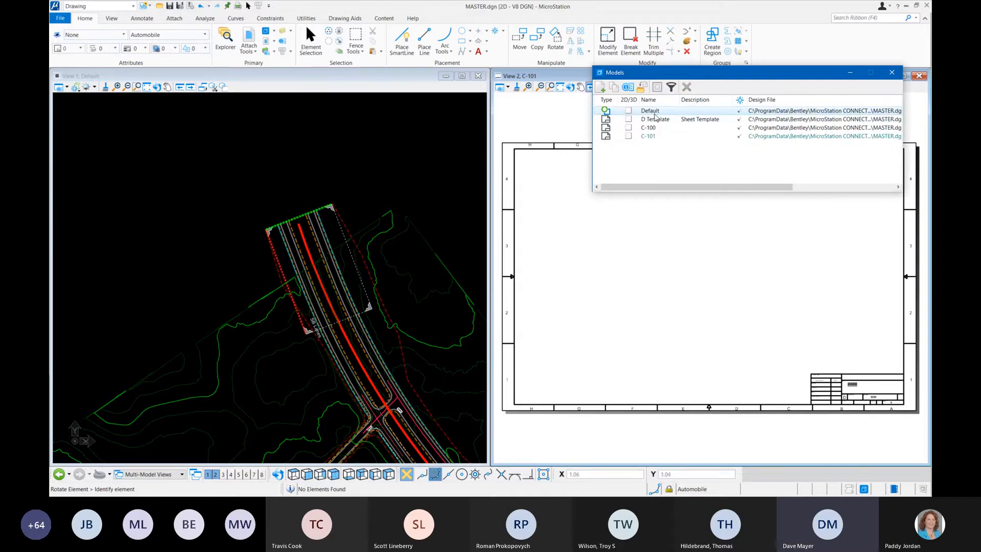
left_click_drag(654, 114, 636, 294)
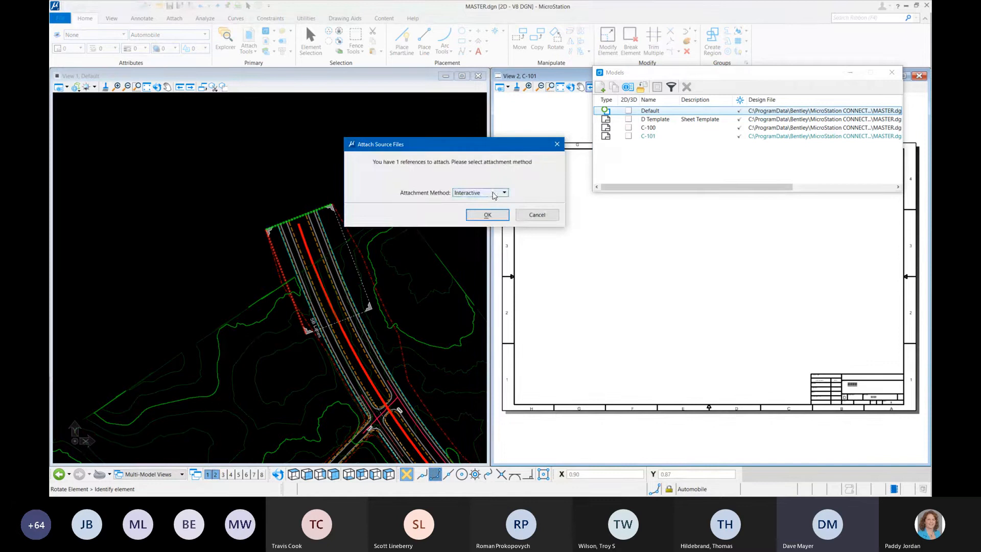
left_click(497, 194)
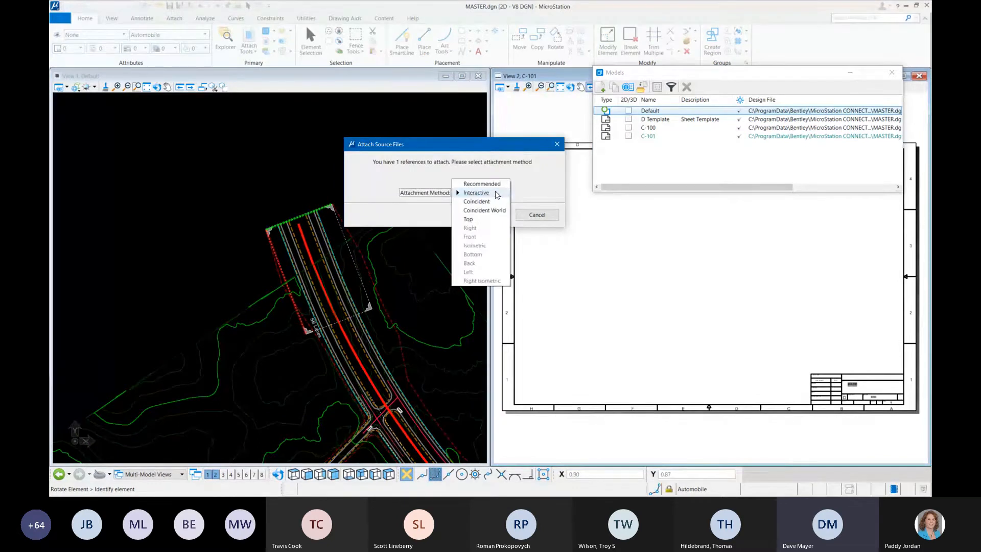
left_click(495, 193)
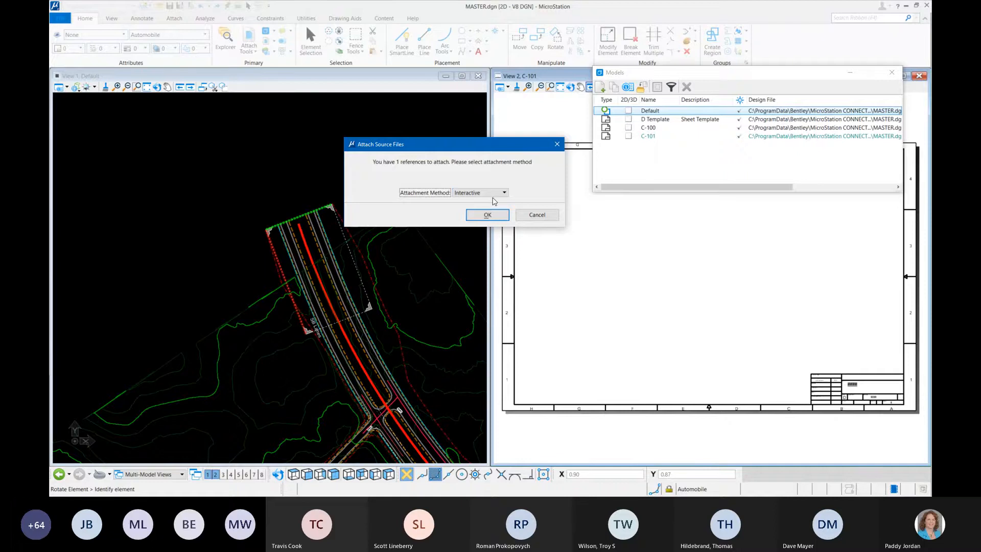
left_click(487, 215)
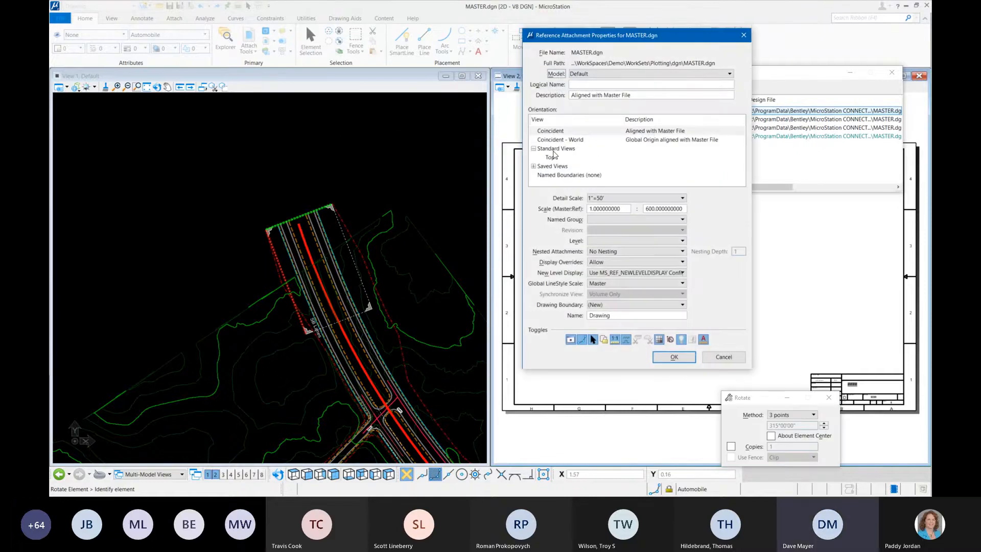
Step: Attach the reference with the Demo saved view as its orientation, placing it slightly left of the C-101 sheet's centre
left_click(538, 168)
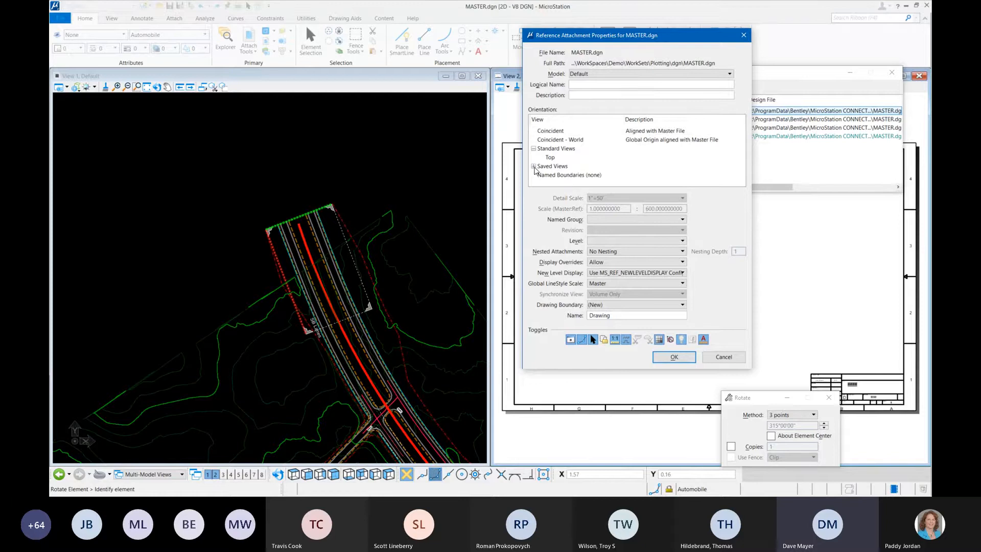
left_click(534, 167)
scroll(627, 169, "down", 1)
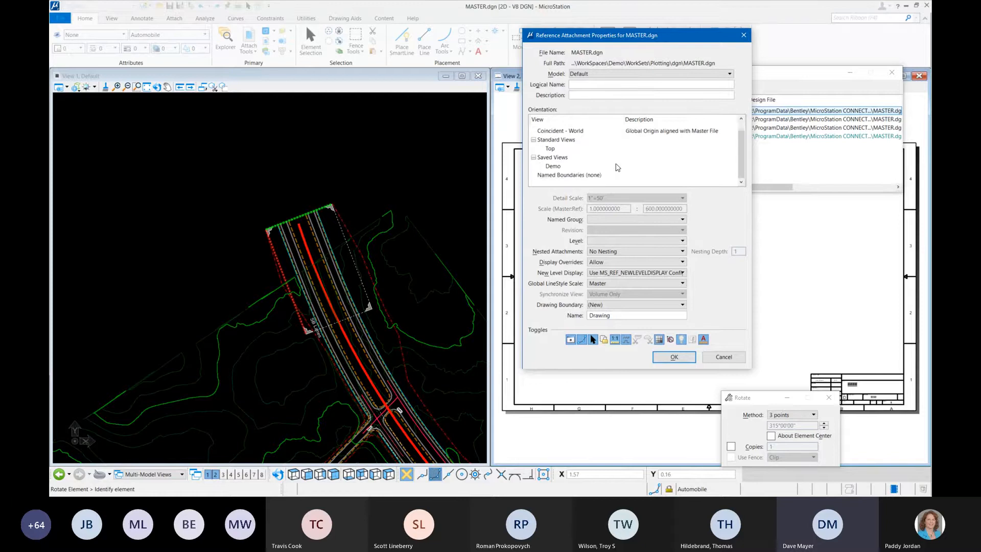
left_click(553, 166)
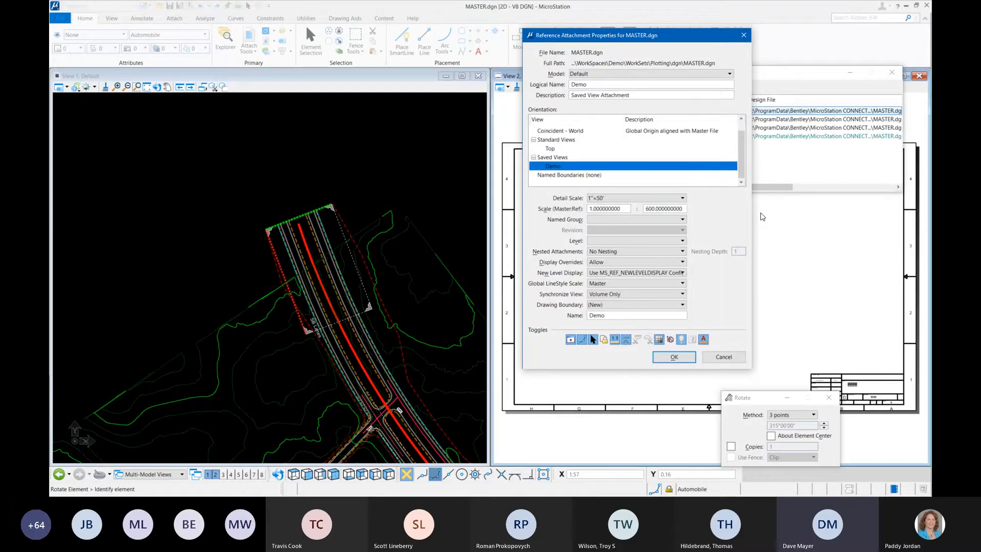
left_click(674, 357)
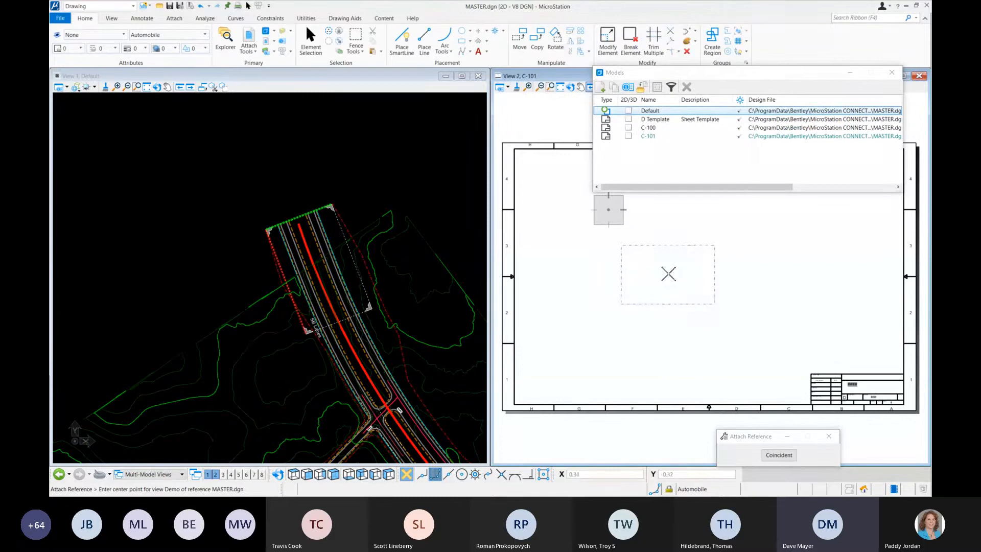
left_click(668, 271)
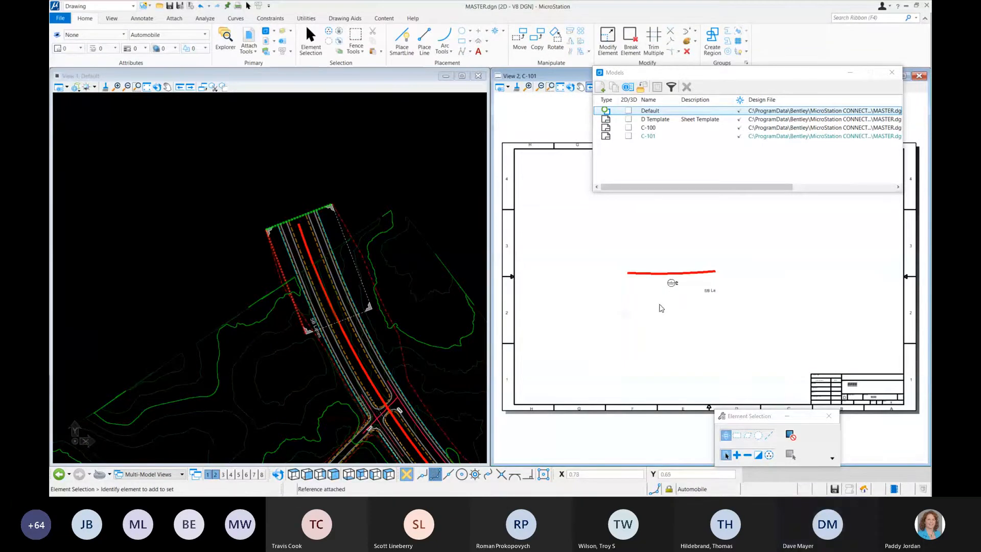
Step: Inspect the placed Demo attachment on sheet C-101 and open the sheet's references list
scroll(680, 291, "up", 3)
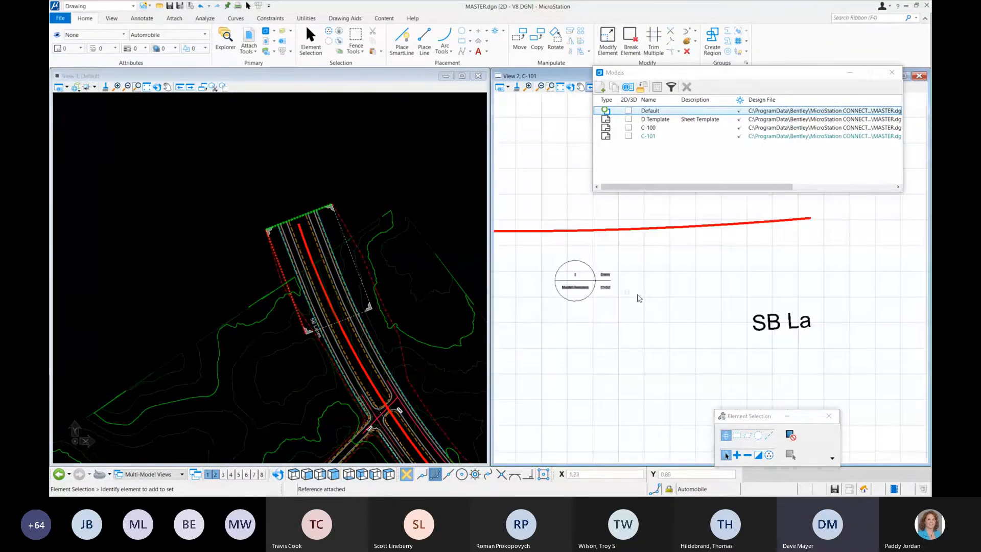
scroll(673, 301, "down", 5)
scroll(672, 301, "up", 5)
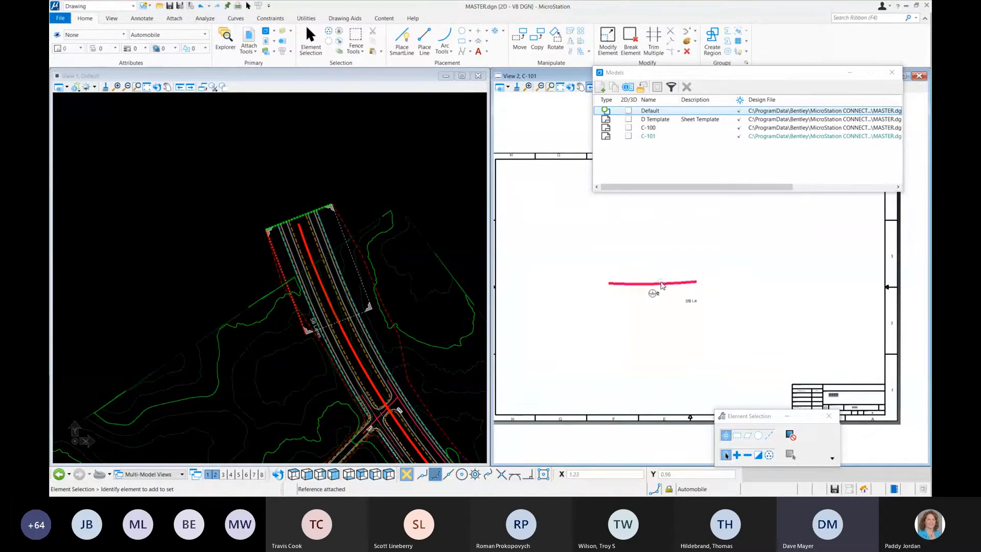
mouse_move(665, 287)
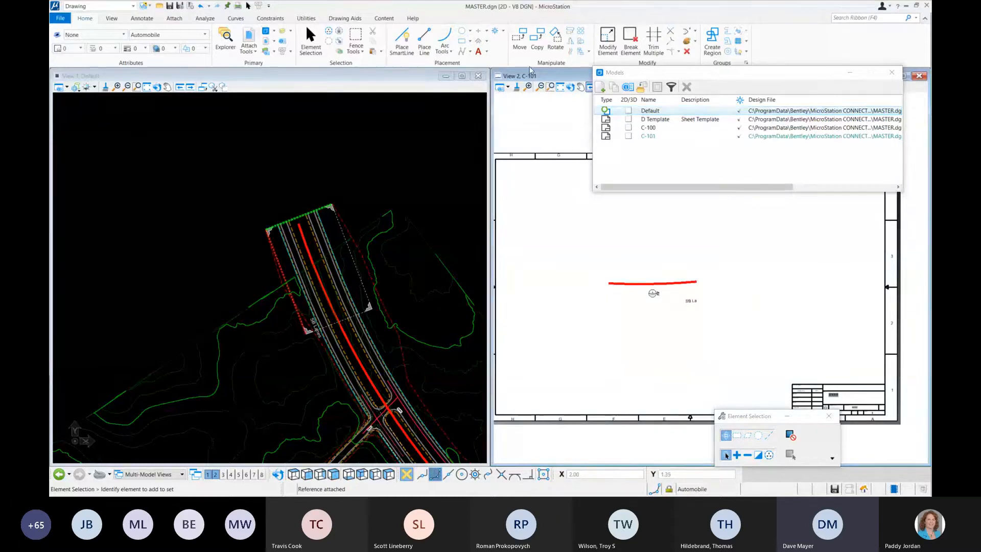
left_click_drag(653, 72, 636, 94)
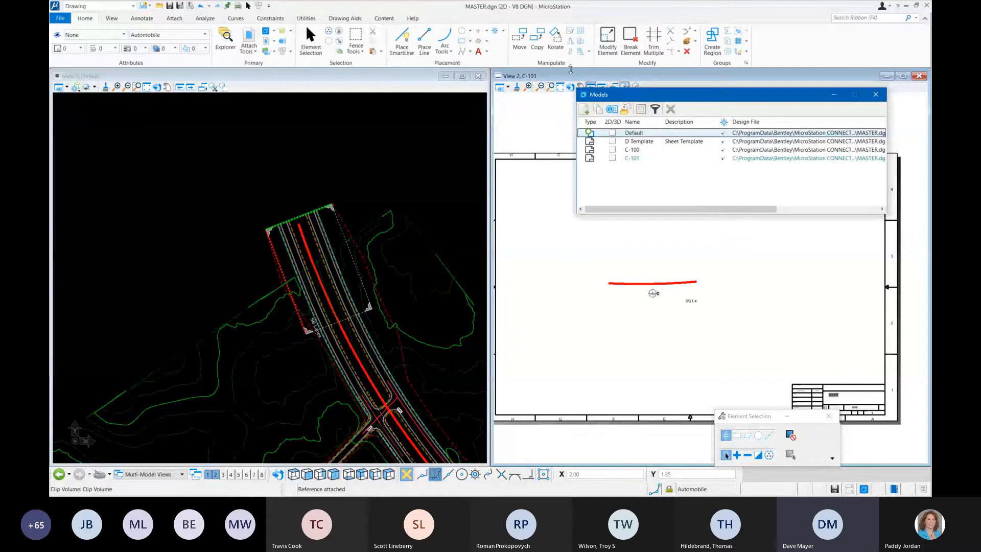
left_click(269, 33)
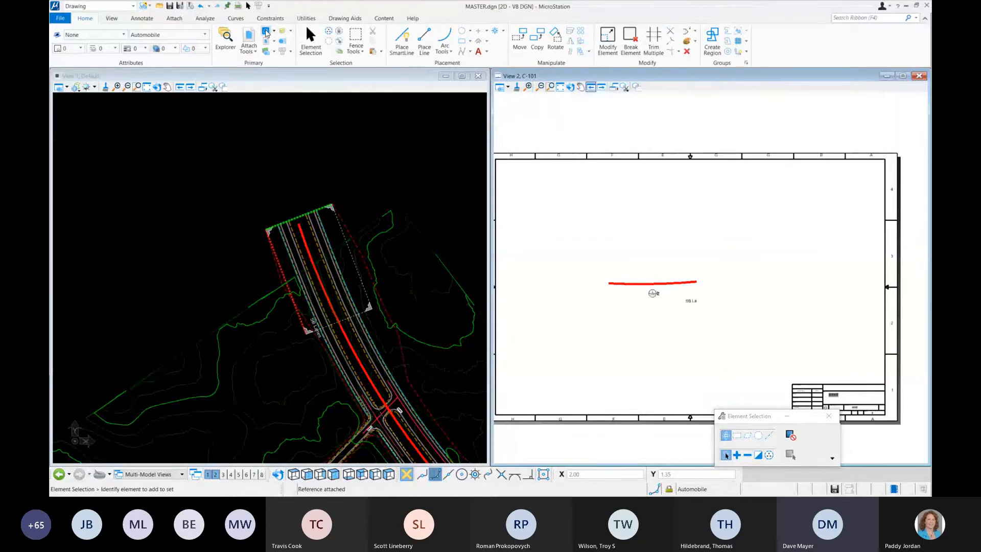
left_click(268, 32)
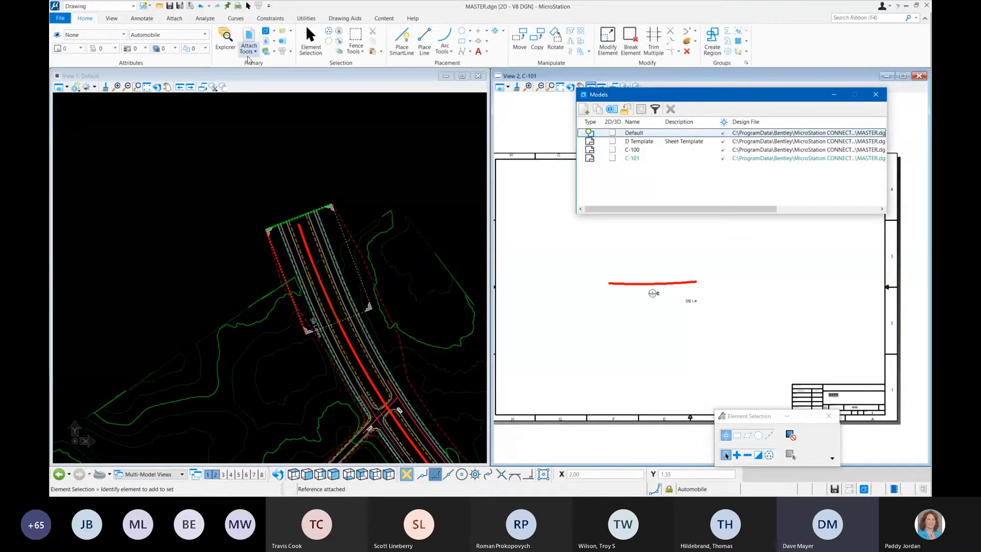
left_click(266, 41)
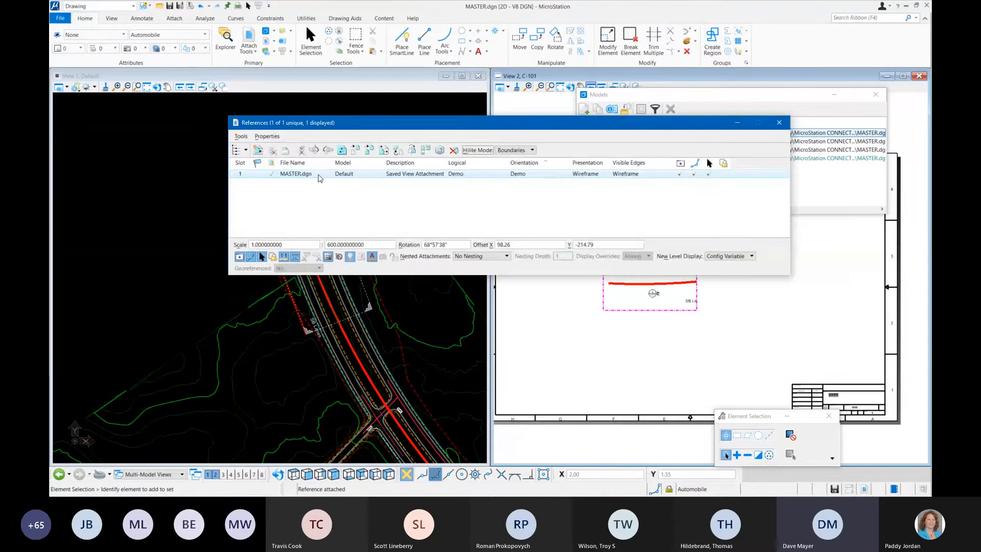
left_click(618, 333)
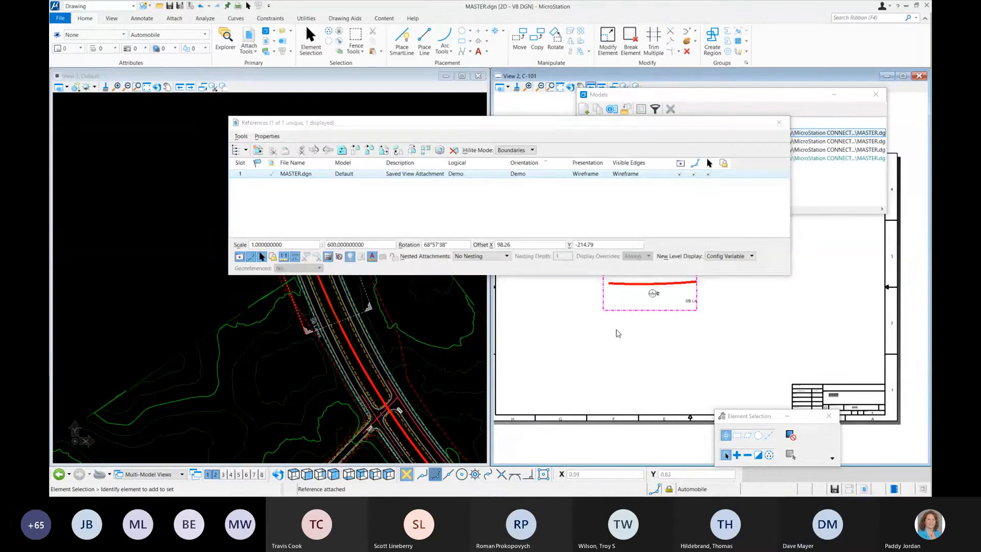
Step: Set the Demo attachment's nested attachments to Live Nesting with a nesting depth of 5
right_click(332, 173)
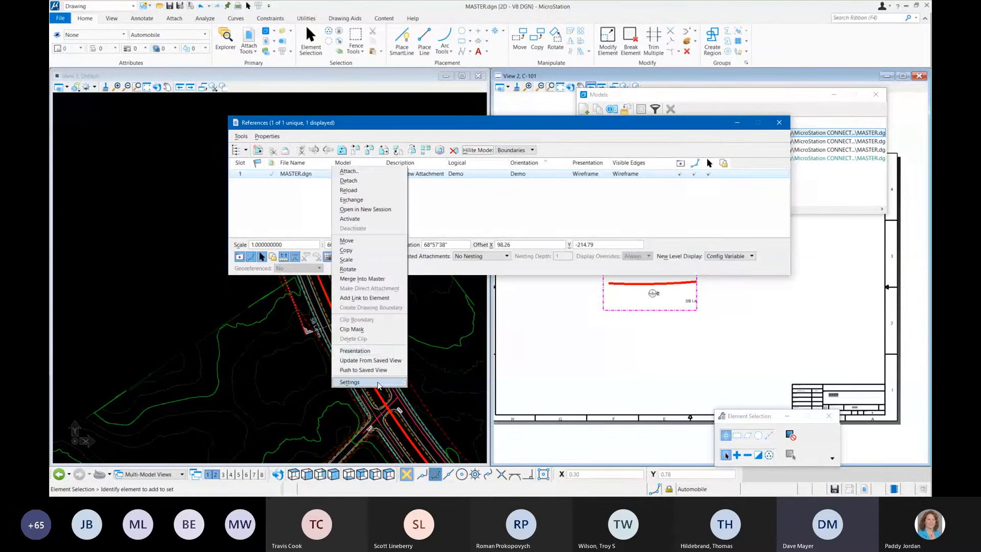
left_click(379, 382)
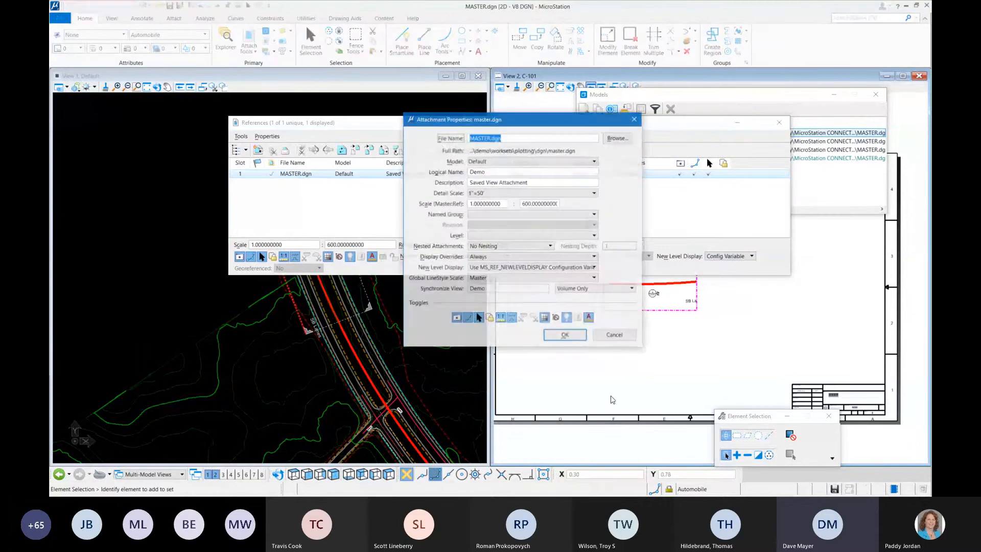
left_click(517, 246)
left_click(490, 262)
left_click(580, 246)
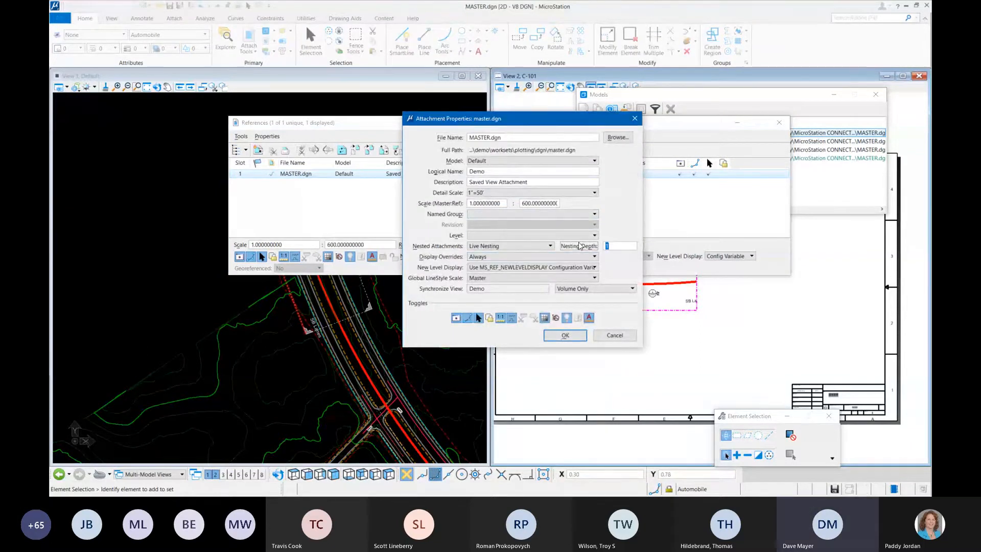
type("5")
left_click(565, 335)
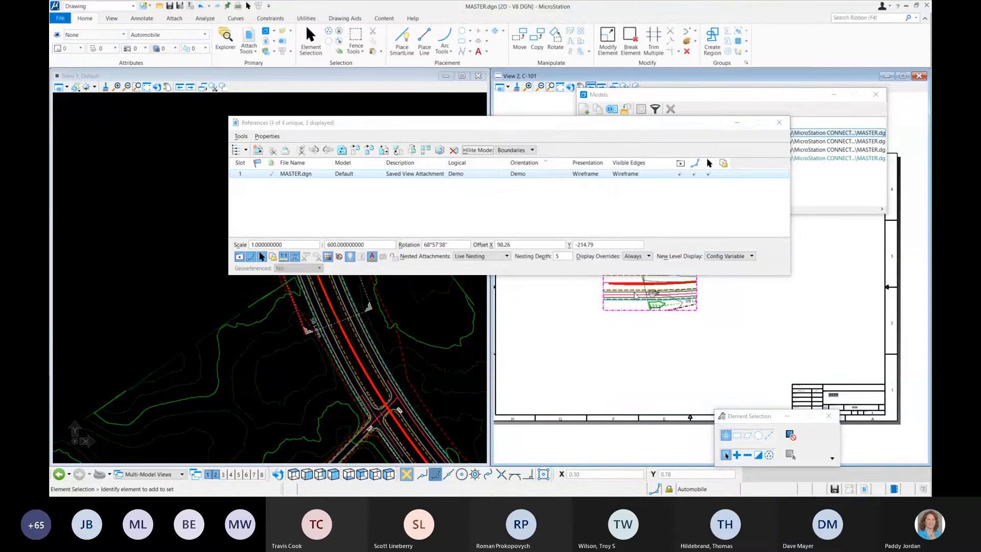
Step: Delete the Demo drawing boundary callout from sheet C-101 while keeping its associated reference
left_click_drag(739, 123, 778, 63)
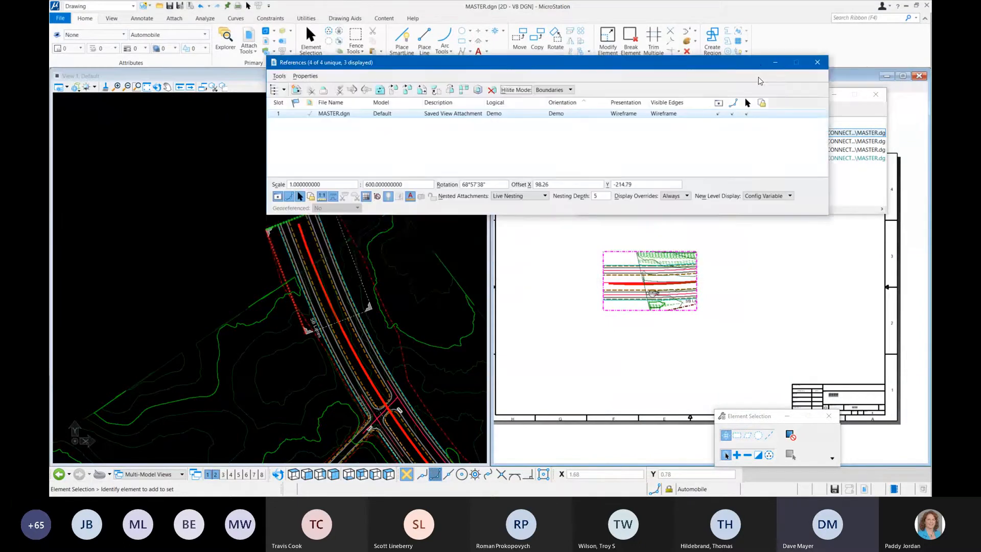
scroll(659, 296, "up", 5)
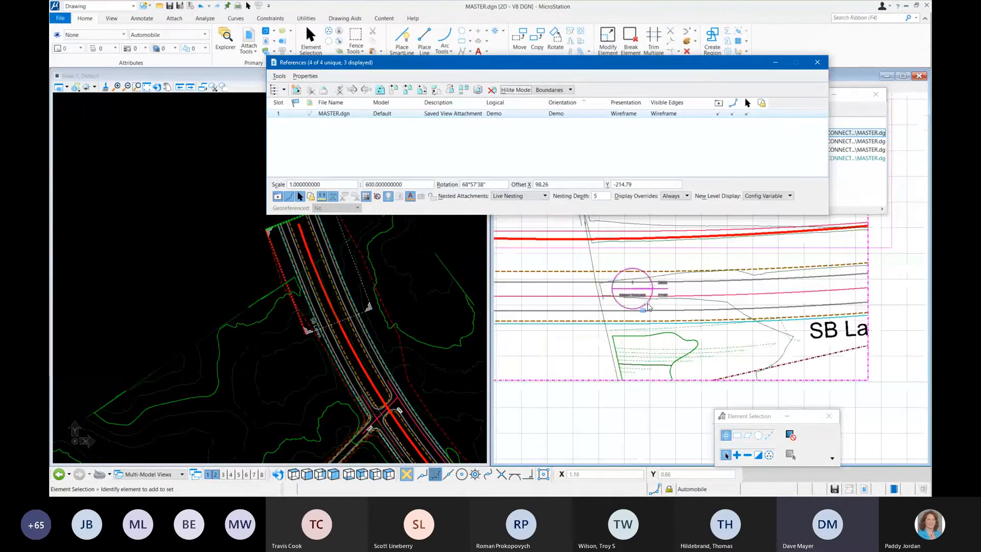
left_click(655, 289)
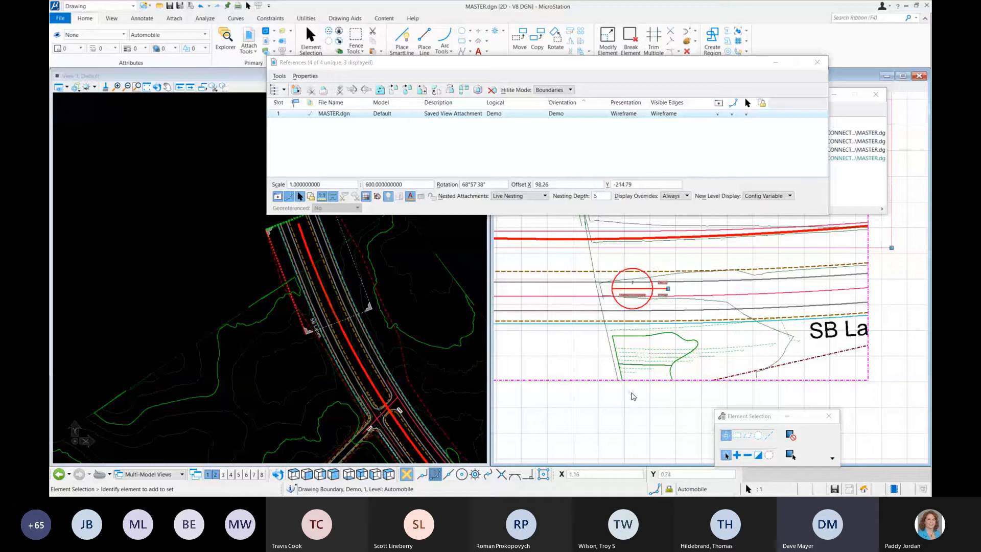
key("Delete")
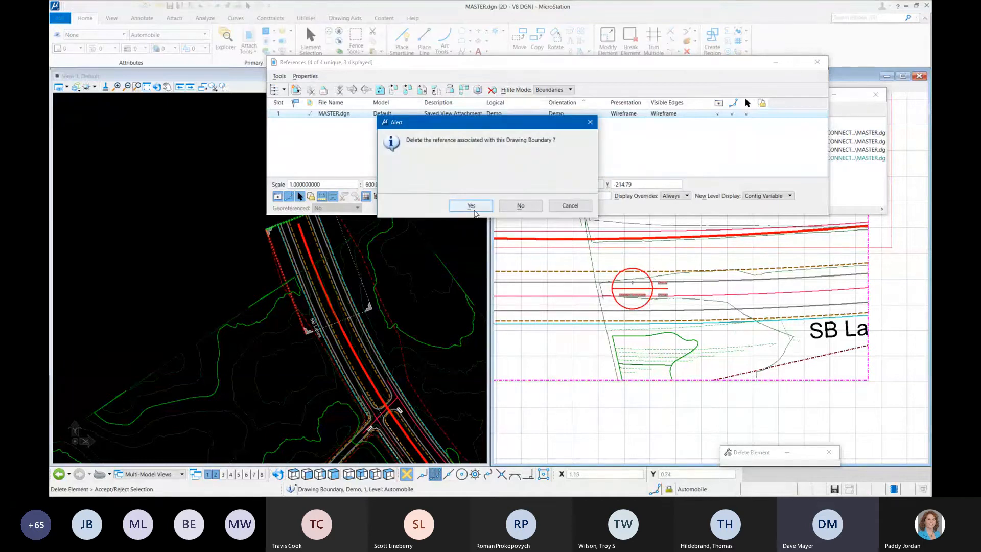
left_click(529, 208)
scroll(667, 355, "down", 3)
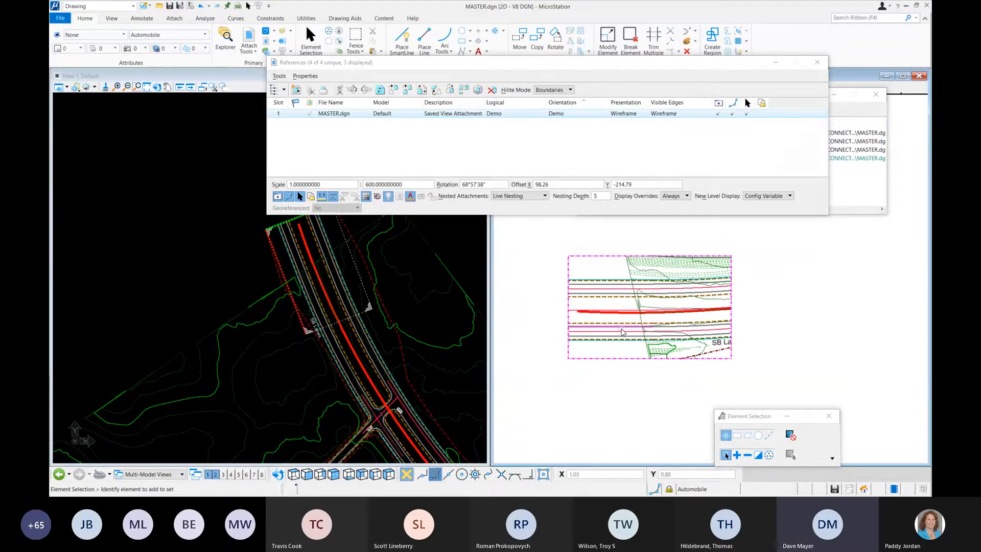
mouse_move(623, 332)
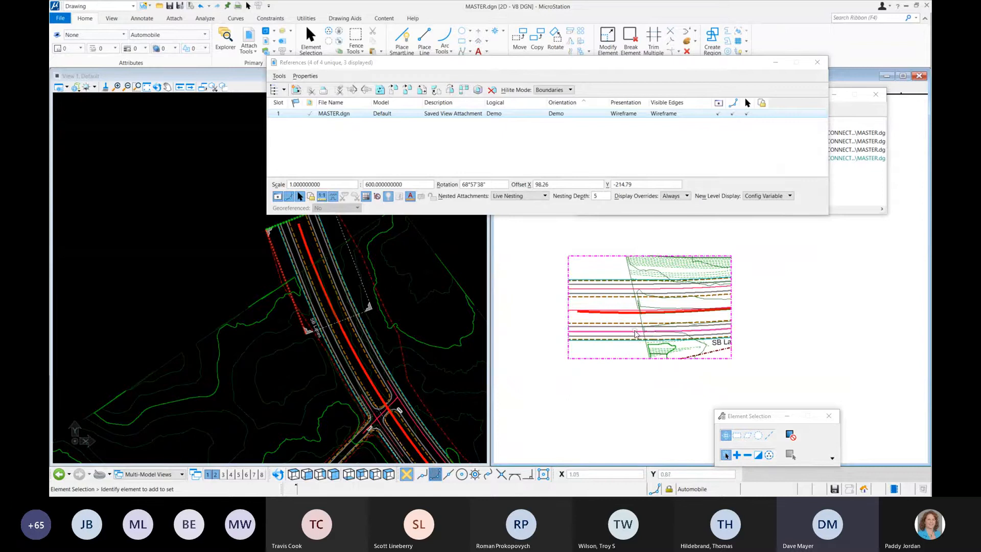
scroll(624, 318, "down", 5)
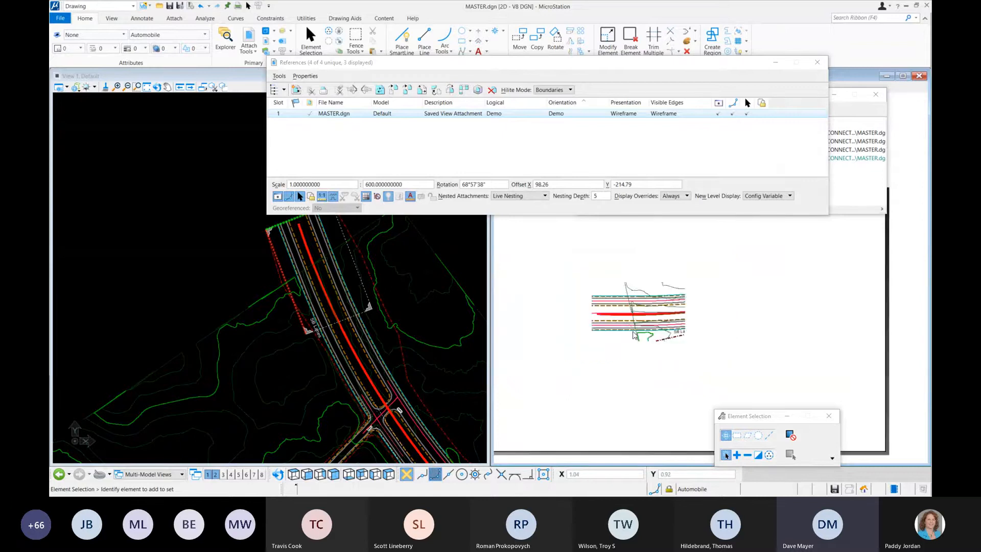
Step: Change the Demo attachment's scale on sheet C-101 to 1:240
left_click(407, 186)
double_click(408, 186)
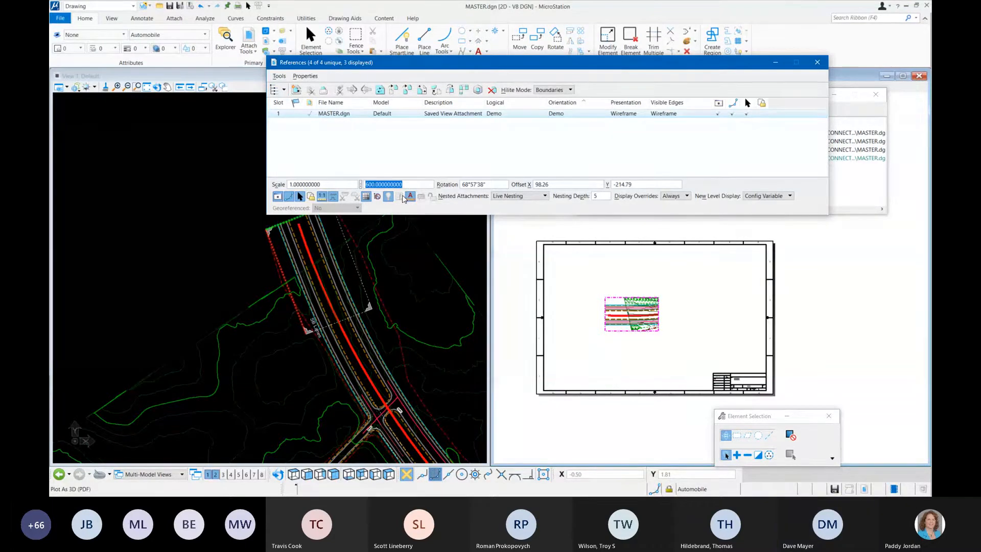
type("24")
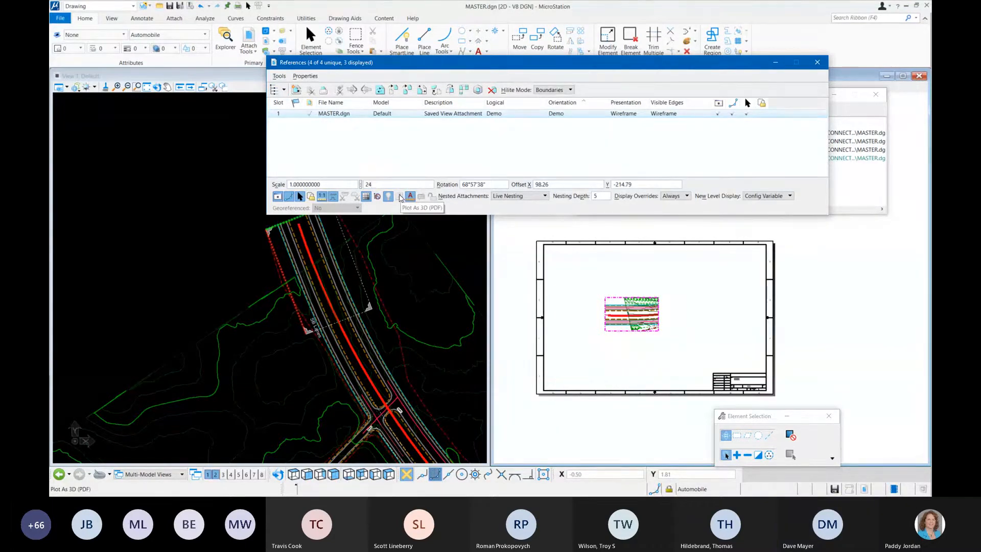
type("0")
left_click(593, 282)
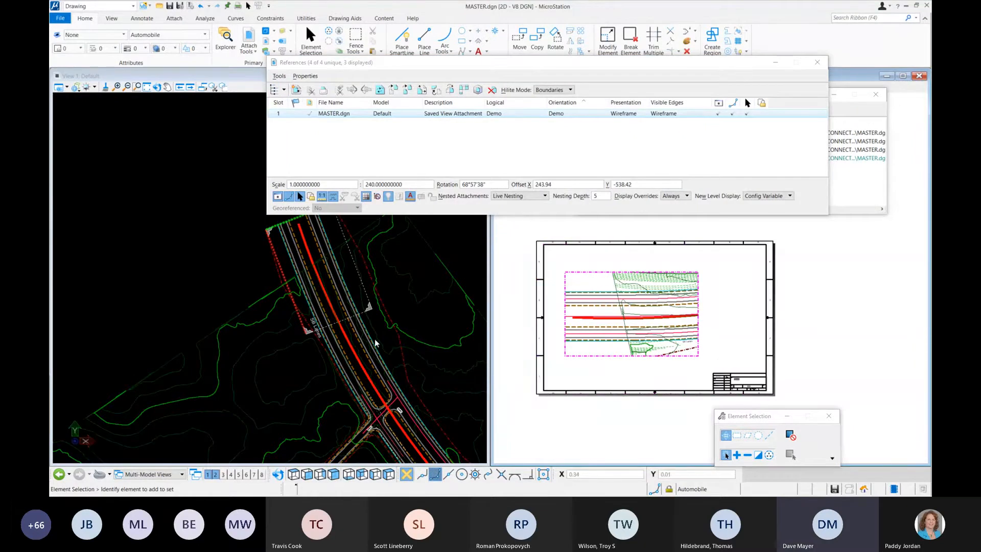
Step: Select the Demo saved view boundary in the Default model and enlarge it slightly along the road
scroll(389, 345, "down", 2)
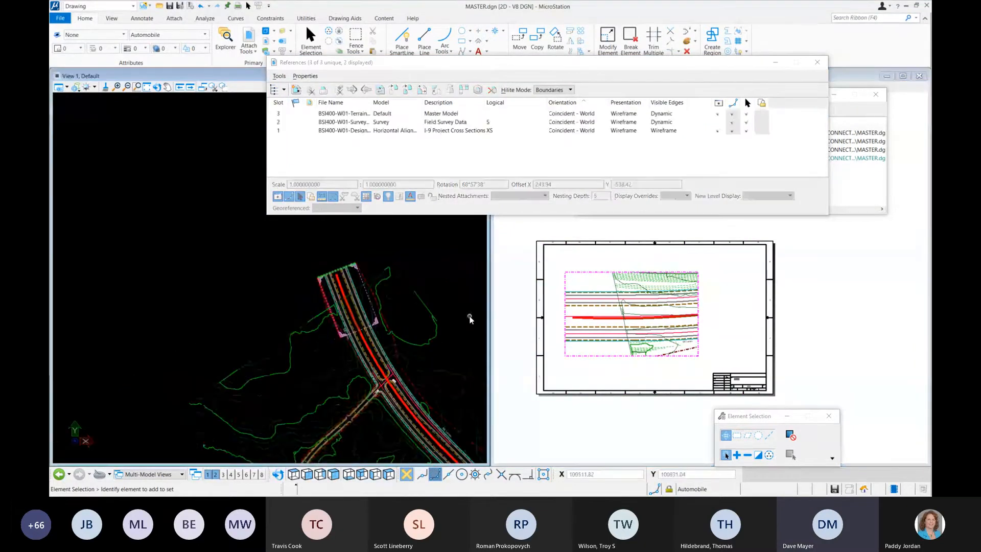
middle_click_drag(462, 311, 398, 276)
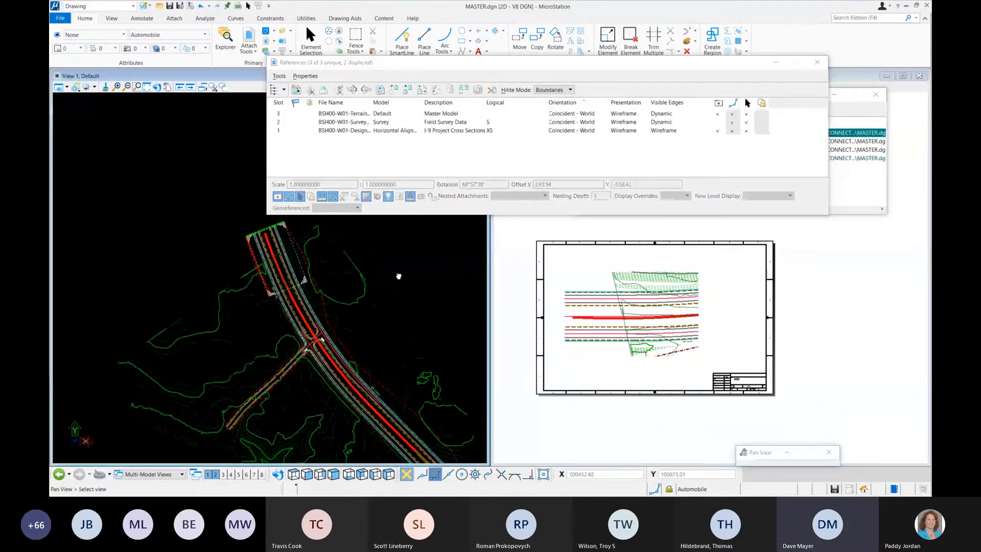
left_click(289, 238)
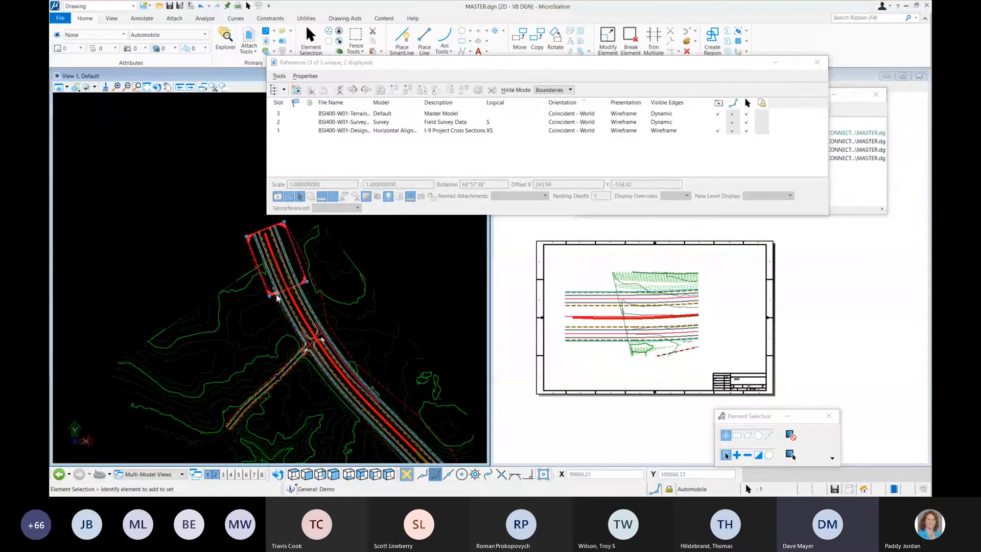
mouse_move(306, 285)
left_mouse_down()
mouse_move(313, 301)
mouse_move(274, 301)
mouse_move(307, 289)
left_mouse_up()
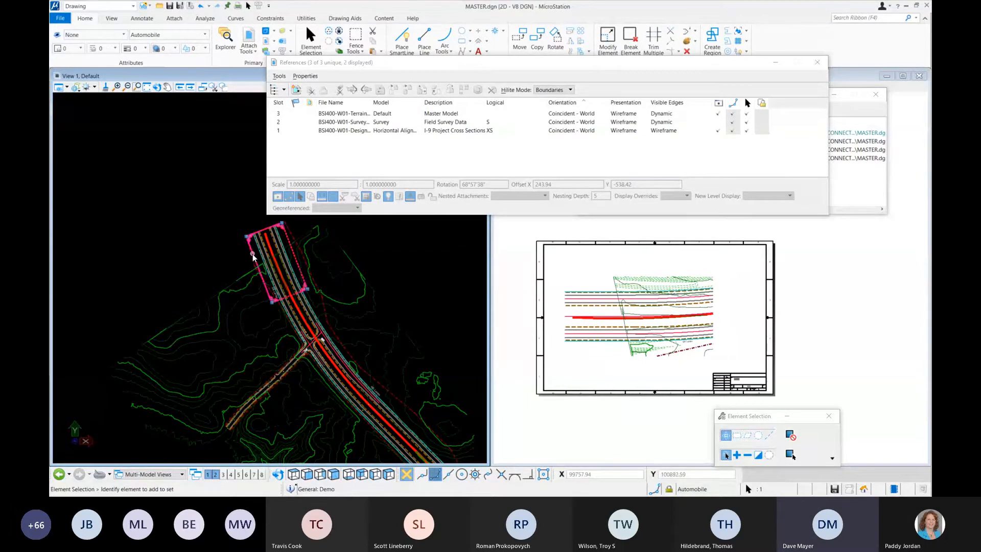
Step: Move the Demo saved view boundary down the road to the intersection and check the attachment on sheet C-101
left_click_drag(253, 257, 290, 355)
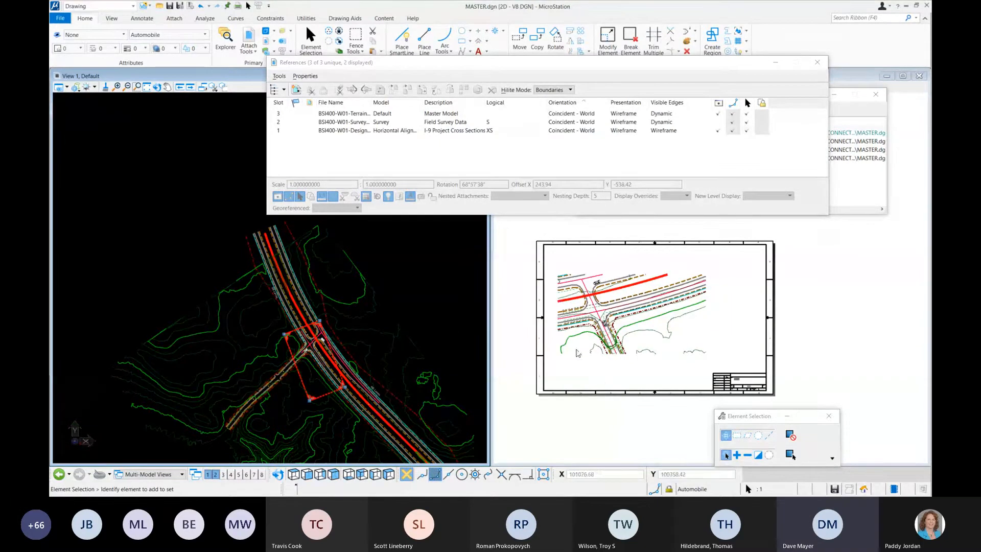
left_click(593, 358)
scroll(593, 358, "down", 2)
scroll(594, 358, "up", 1)
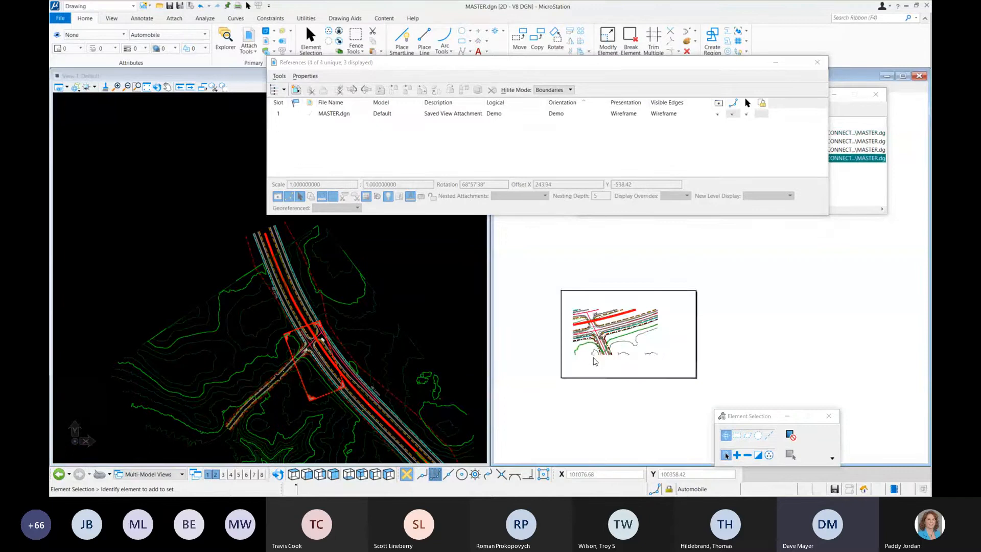
scroll(593, 358, "up", 1)
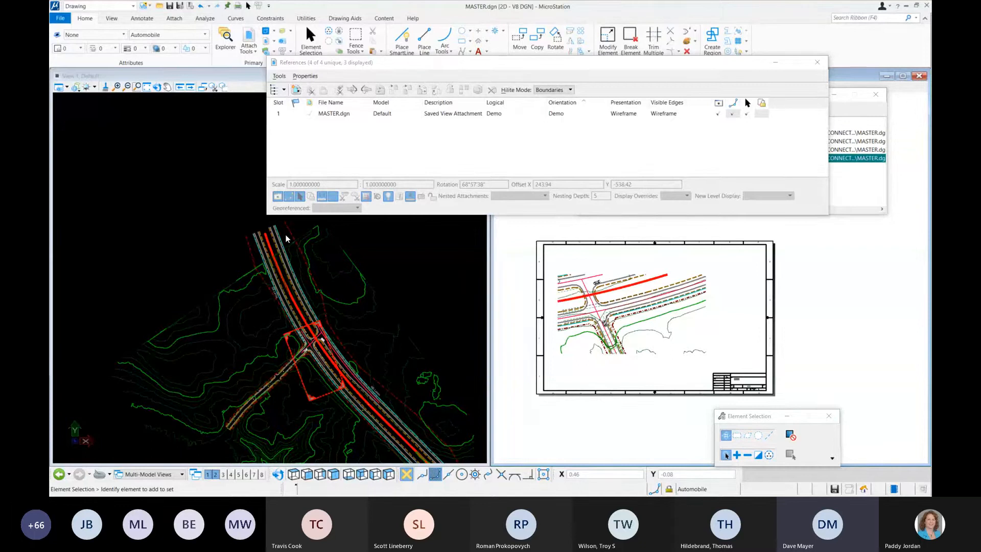
Step: Undo the move of the Demo saved view boundary
key("ctrl+z")
left_click(430, 248)
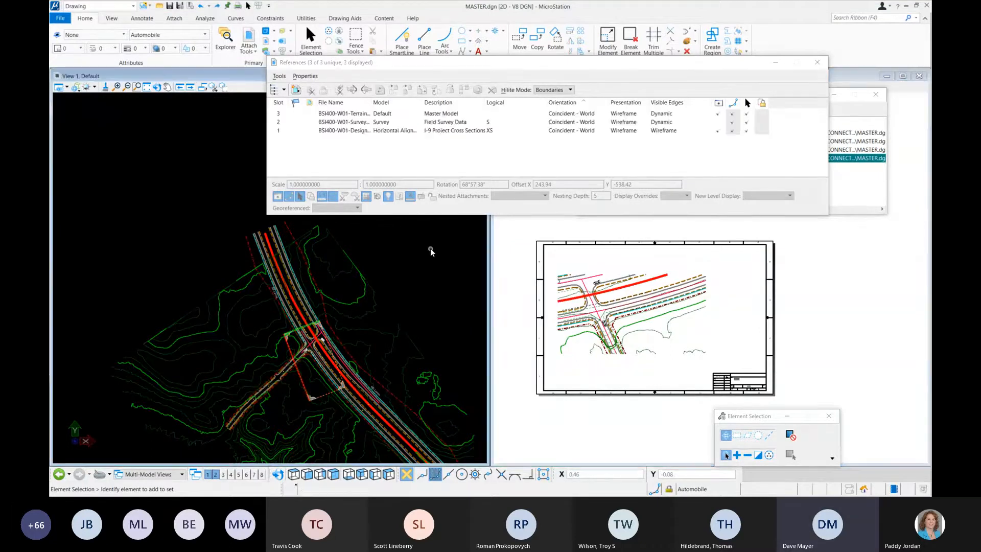
key("ctrl+z")
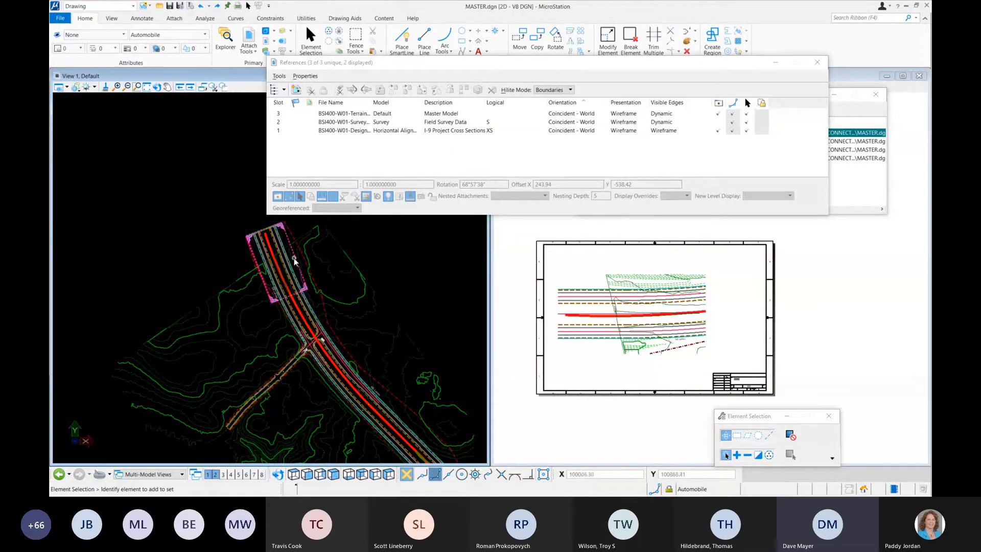
Step: Delete the Demo saved view by removing its boundary from the Default model
left_click(294, 261)
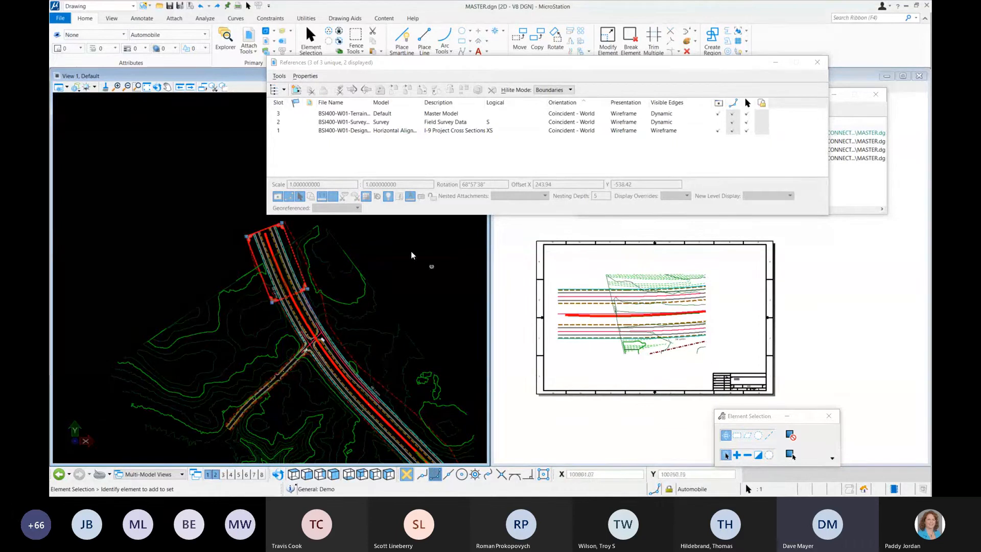
key("Delete")
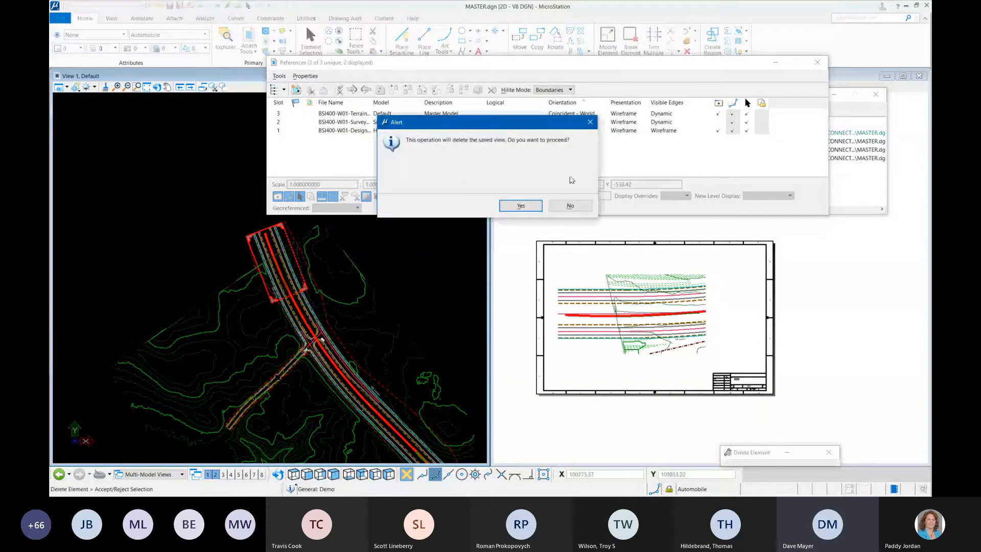
left_click(520, 205)
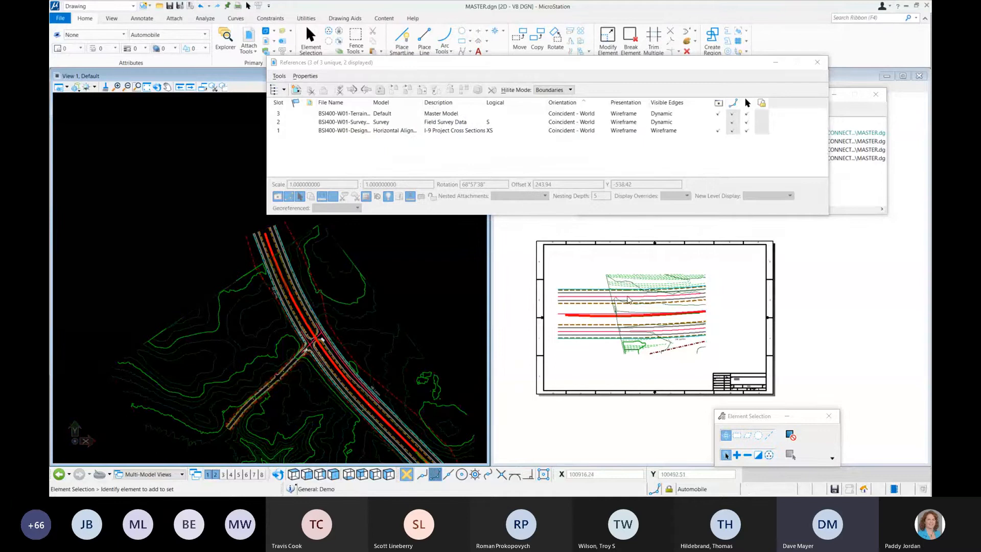
Step: Check the orientation status and available orientations of the attachment on sheet C-101
left_click(633, 290)
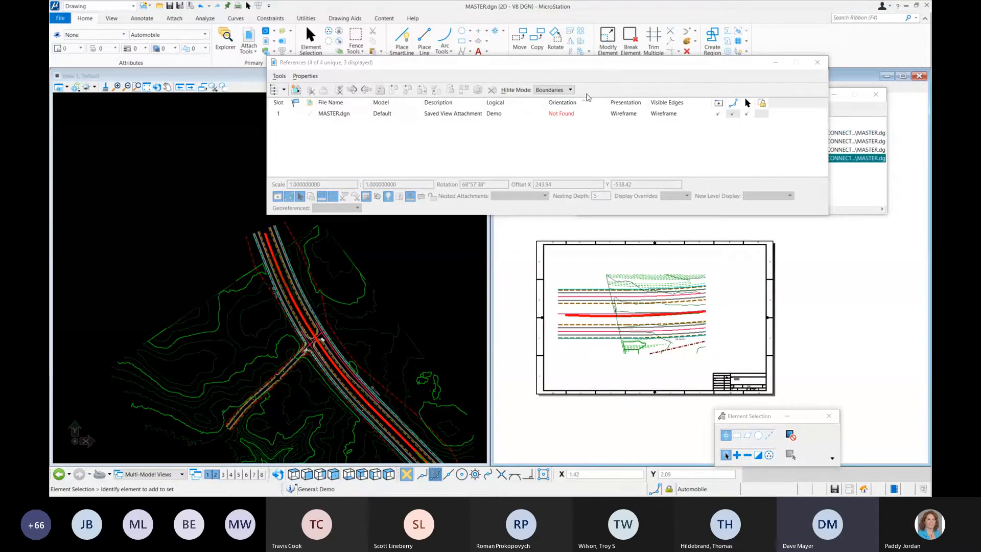
left_click(562, 113)
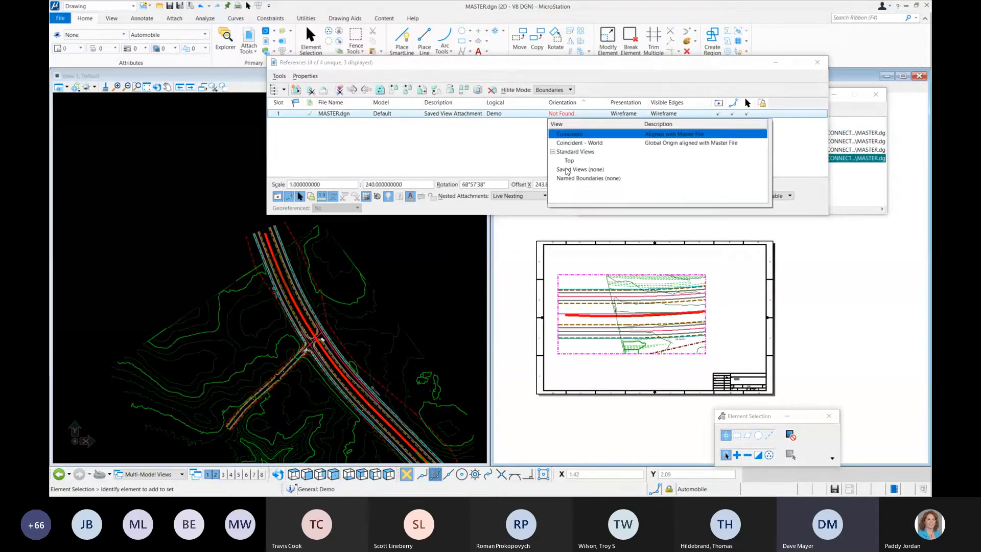
left_click(498, 137)
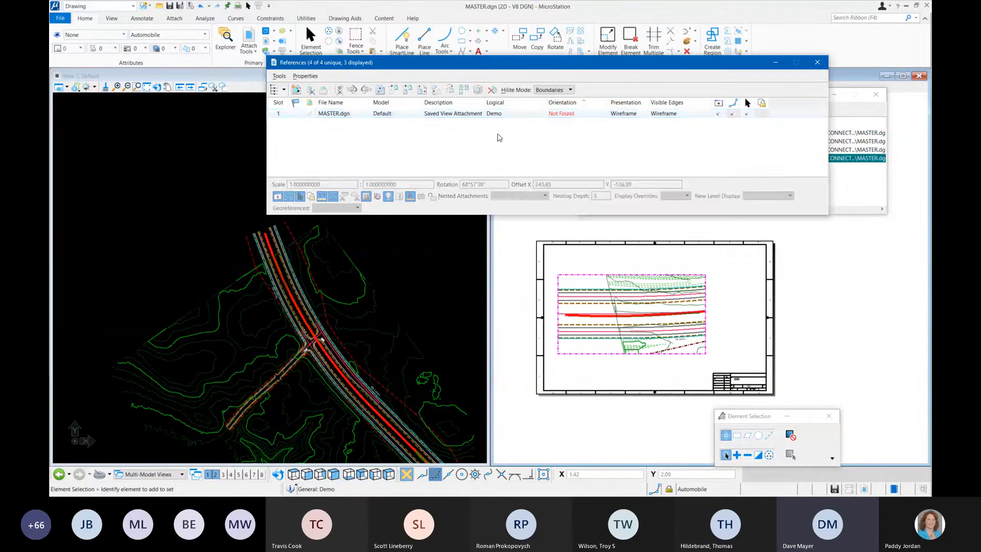
Step: Detach the MASTER.dgn reference from sheet C-101 and close the references list
left_click(438, 113)
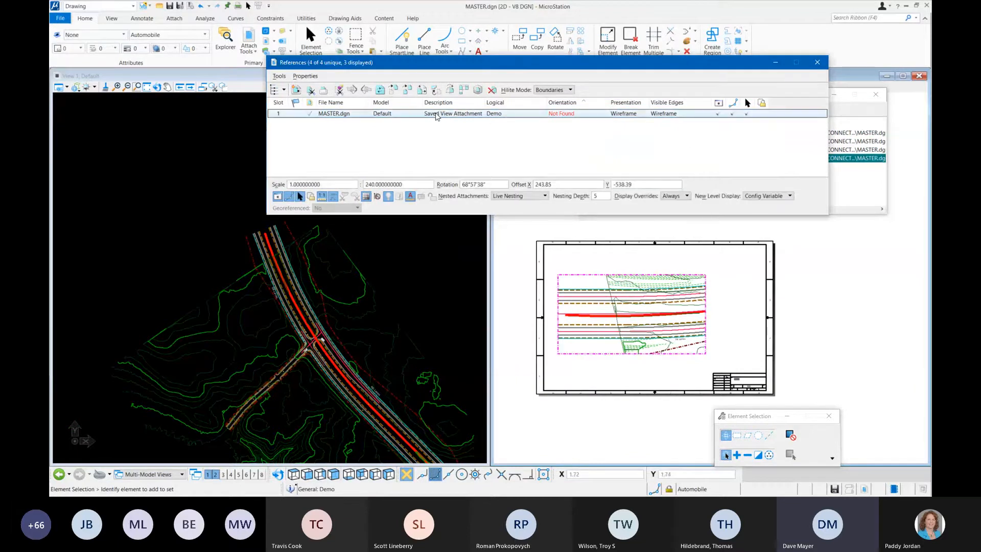
left_click(493, 89)
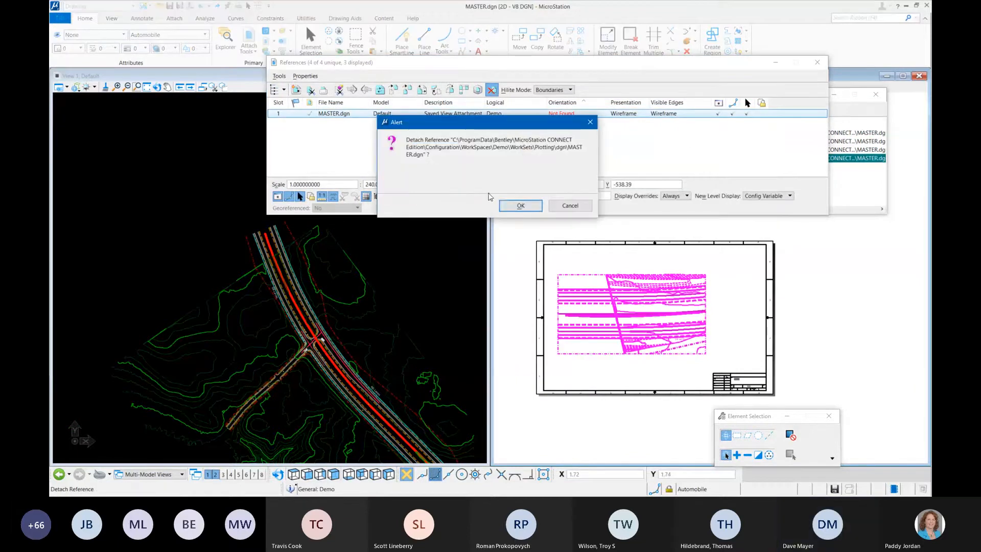
left_click(520, 206)
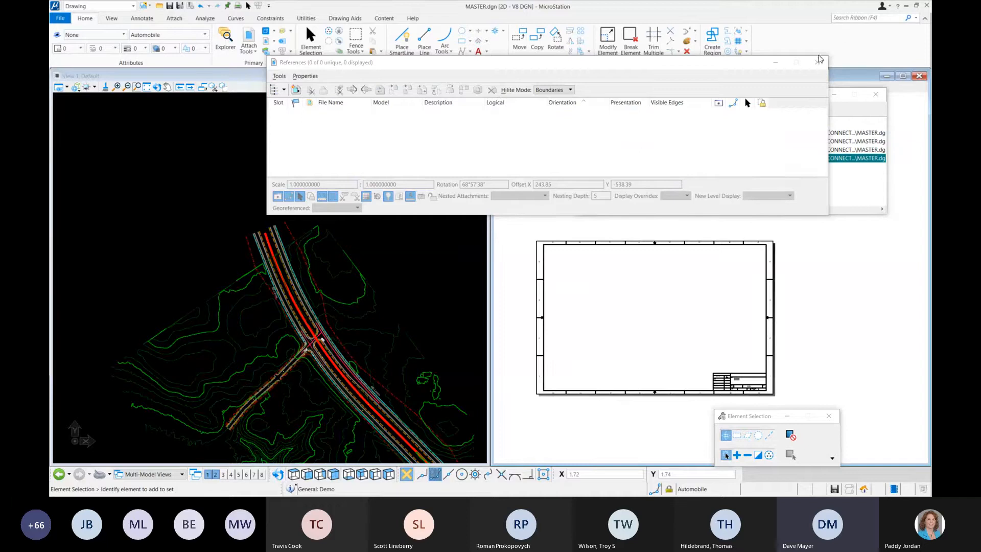
left_click(817, 63)
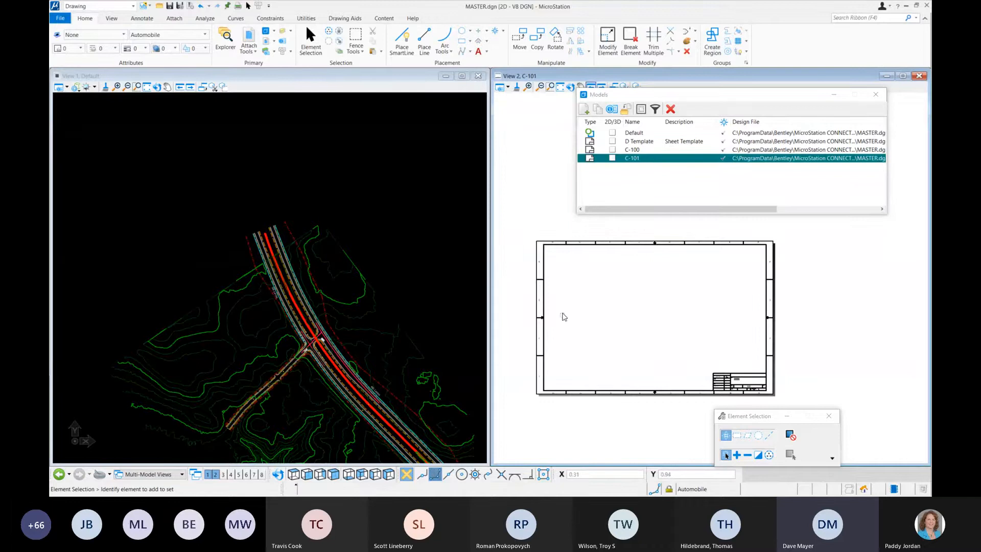
Step: Display the D Template sheet model in View 2 in place of sheet C-101
left_click(508, 89)
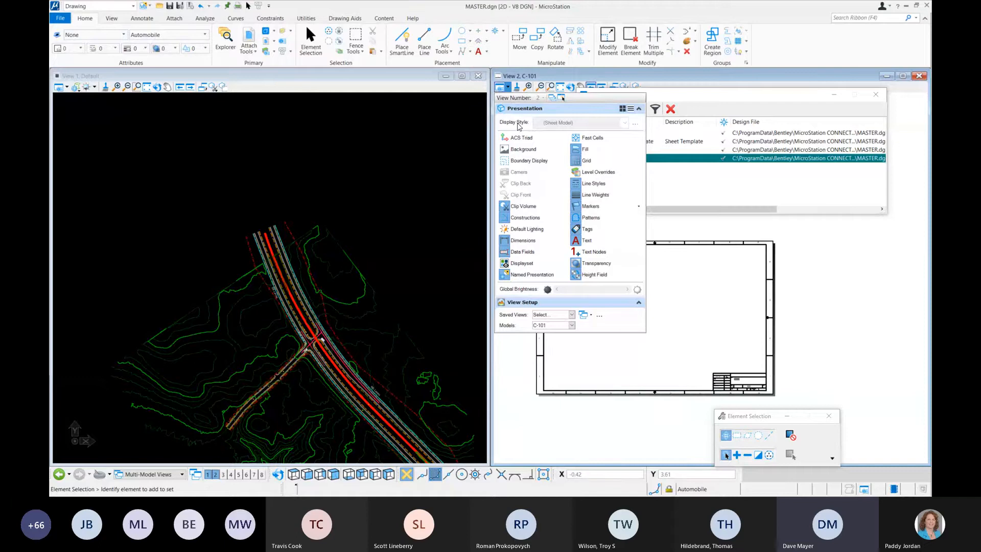
left_click(572, 326)
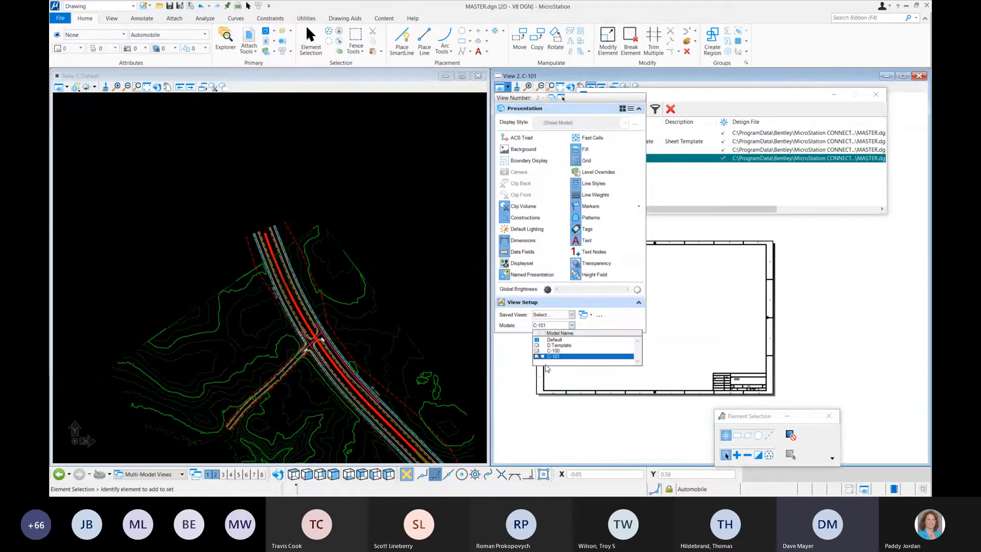
left_click(573, 346)
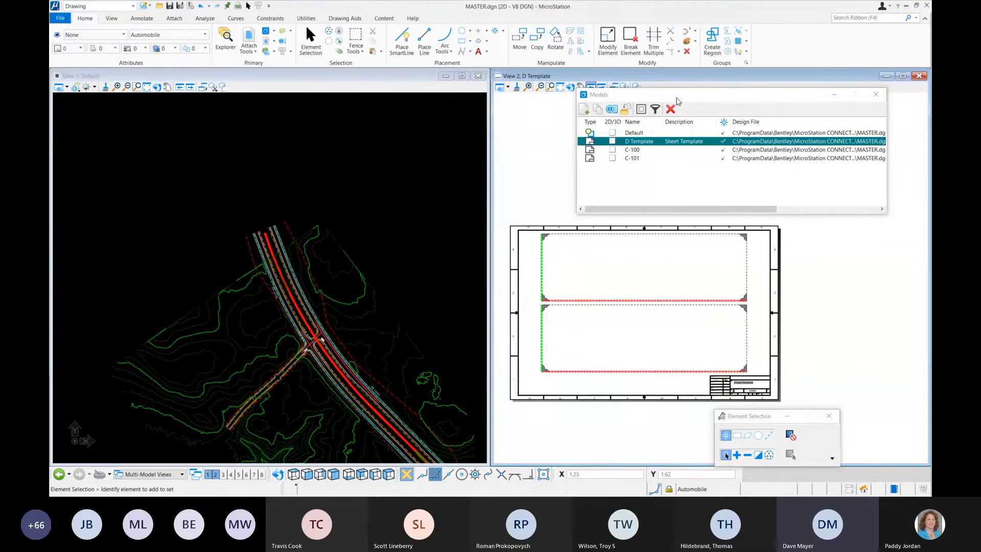
Step: Review the list of saved views in MASTER.dgn and close it
left_click(112, 19)
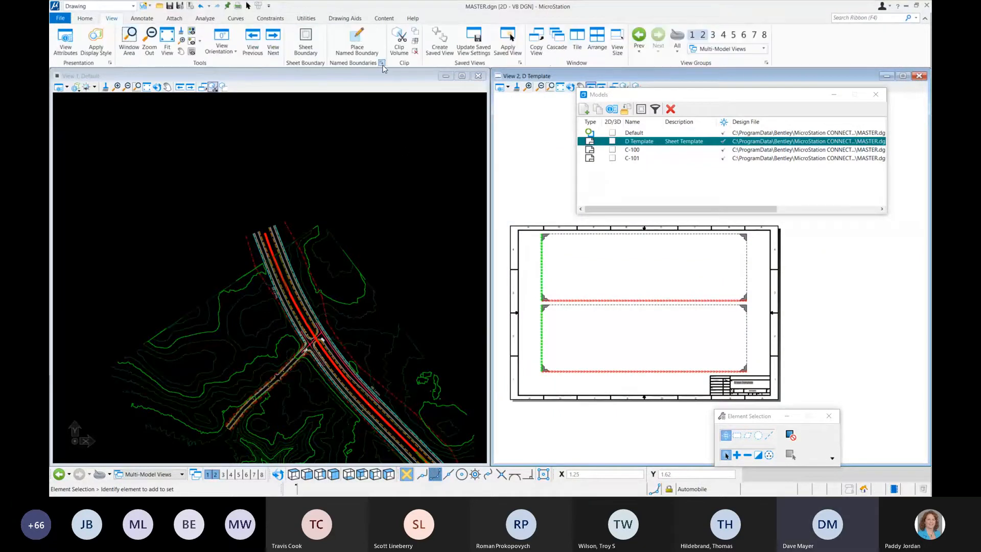
left_click(520, 62)
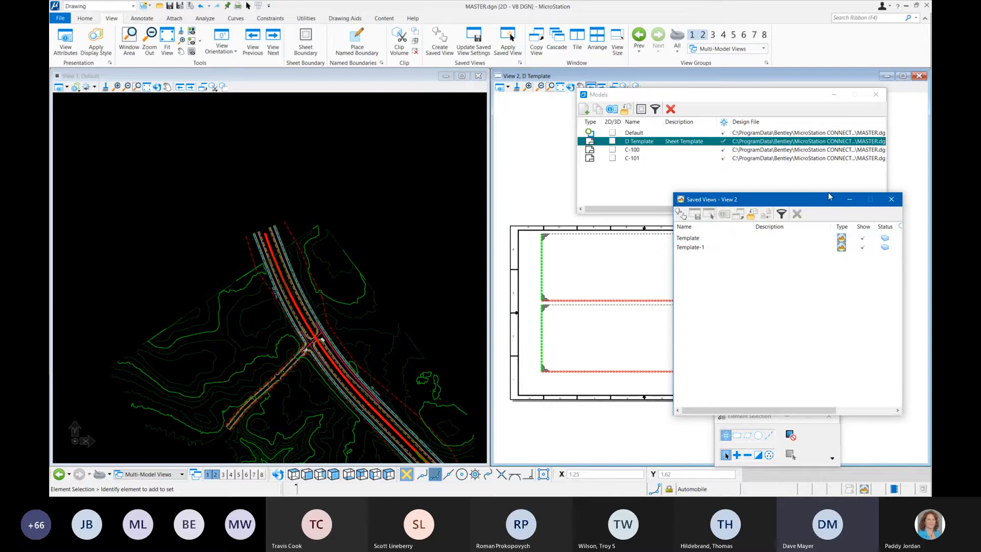
left_click_drag(822, 205, 721, 146)
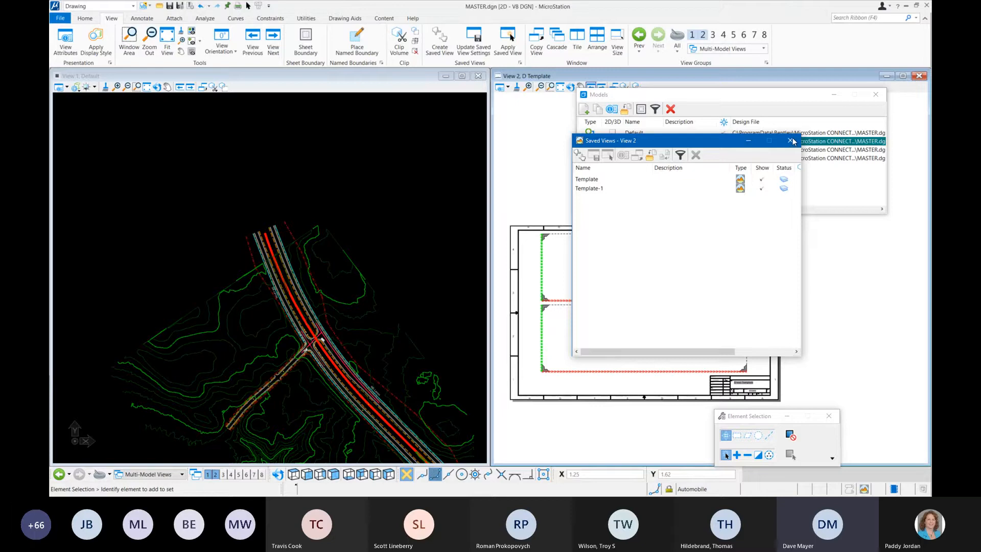
left_click(792, 141)
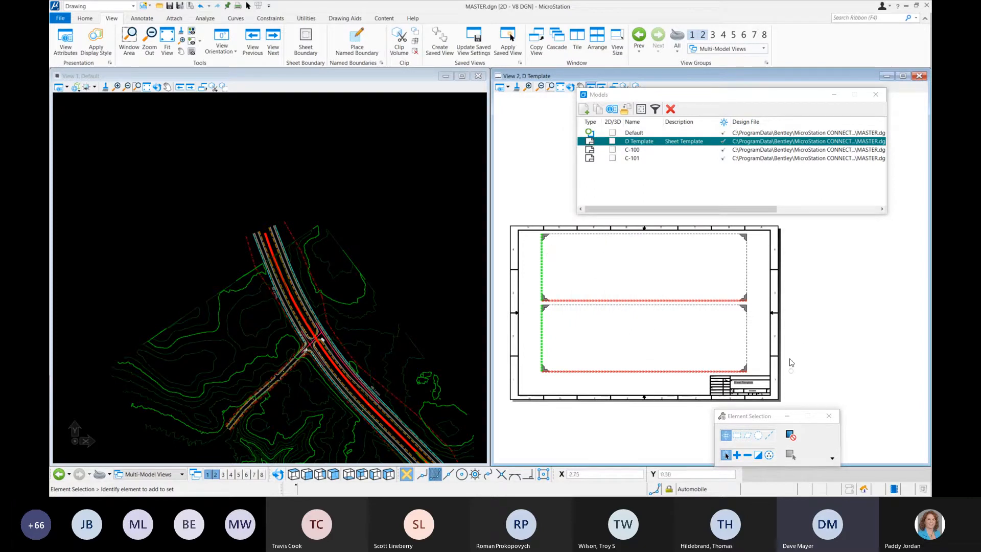
Step: Copy the upper saved view boundary on the D Template sheet to the clipboard and make the Default model view active, closing the models list
left_click(753, 278)
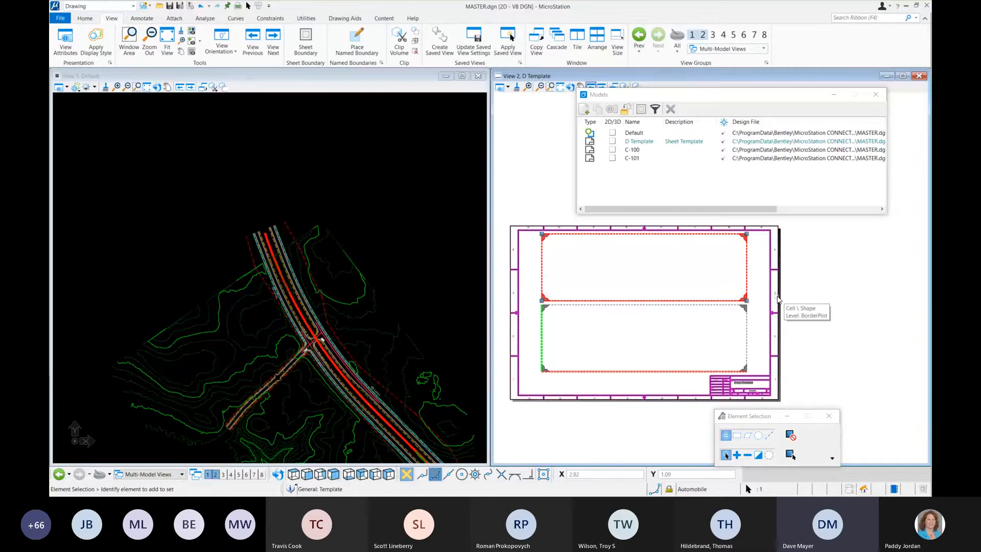
left_click(845, 298)
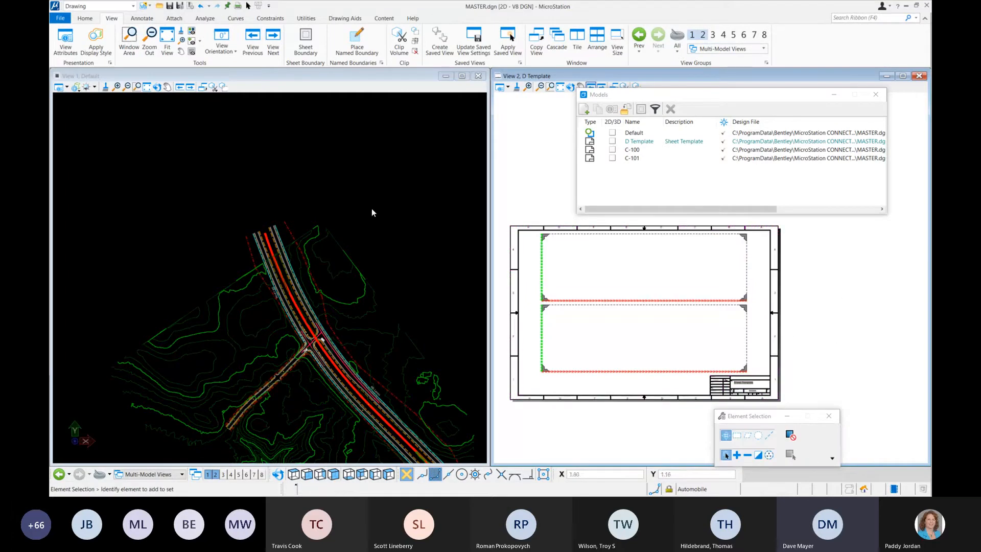
left_click(354, 223)
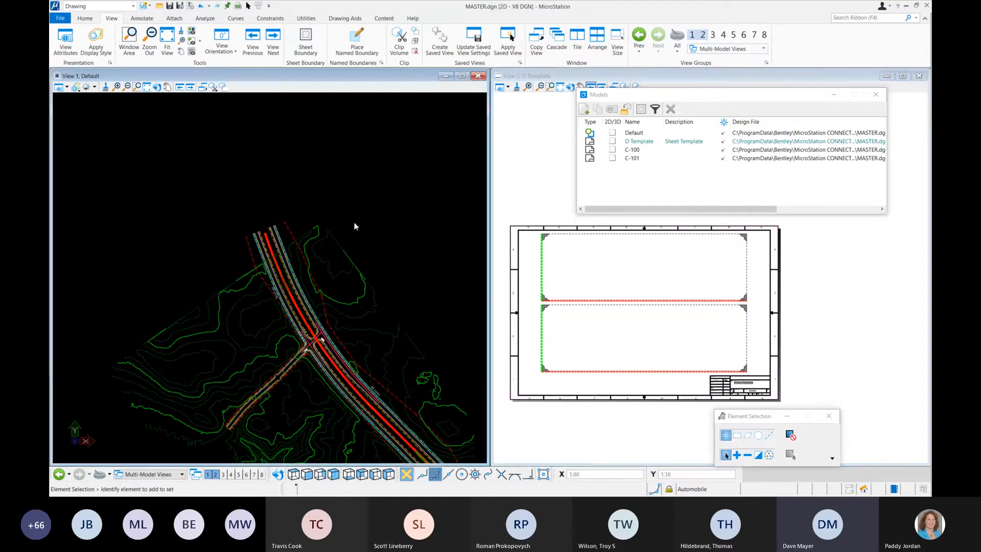
left_click(876, 94)
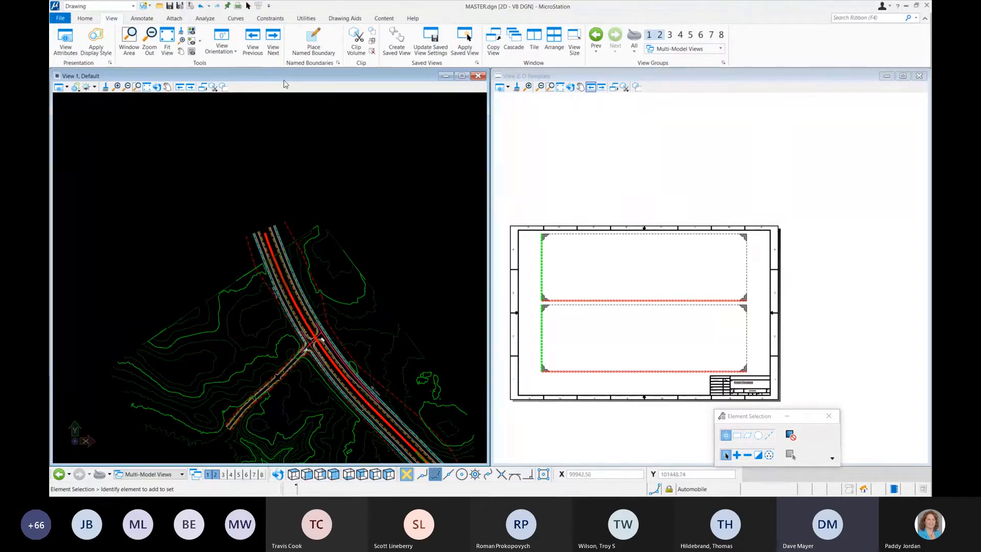
Step: Paste the copied saved view boundary into the Default model above the road's north end, at an angle of 0° and a scale of 240
key("ctrl+v")
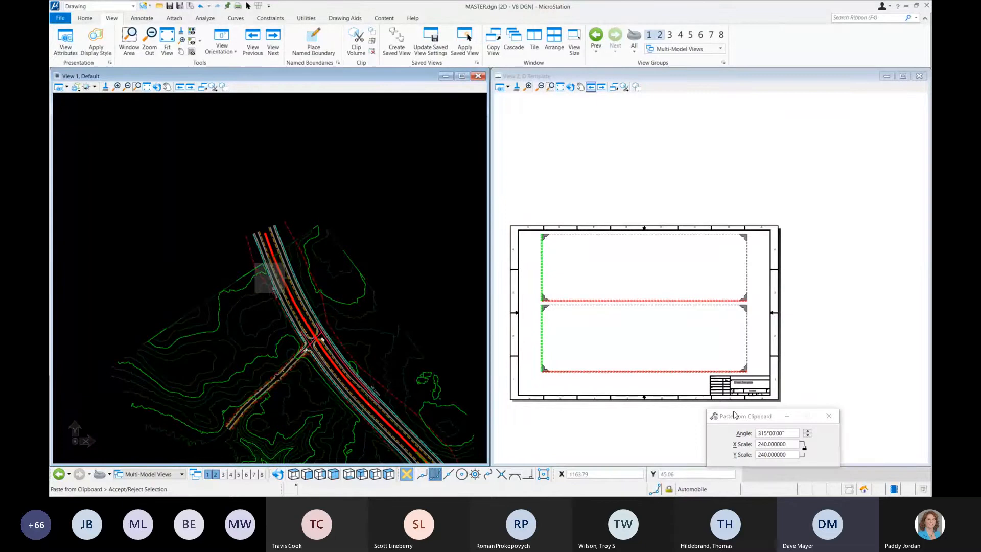
left_click_drag(738, 414, 363, 133)
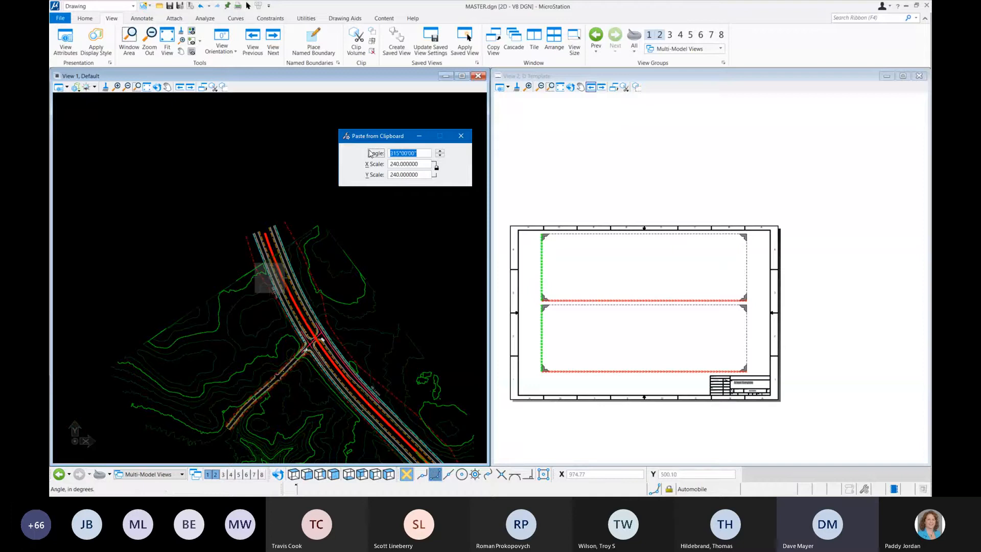
type("0")
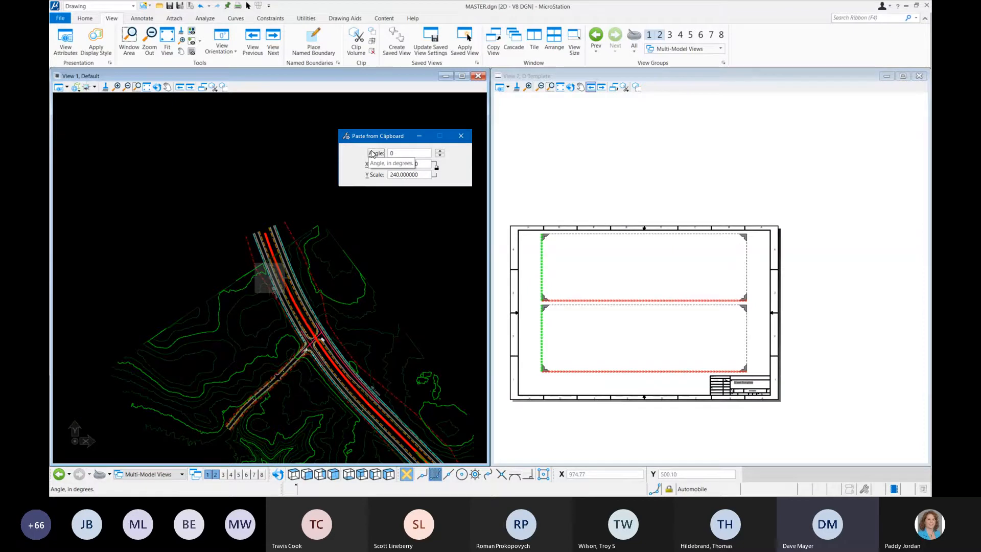
key("Tab")
left_click(229, 182)
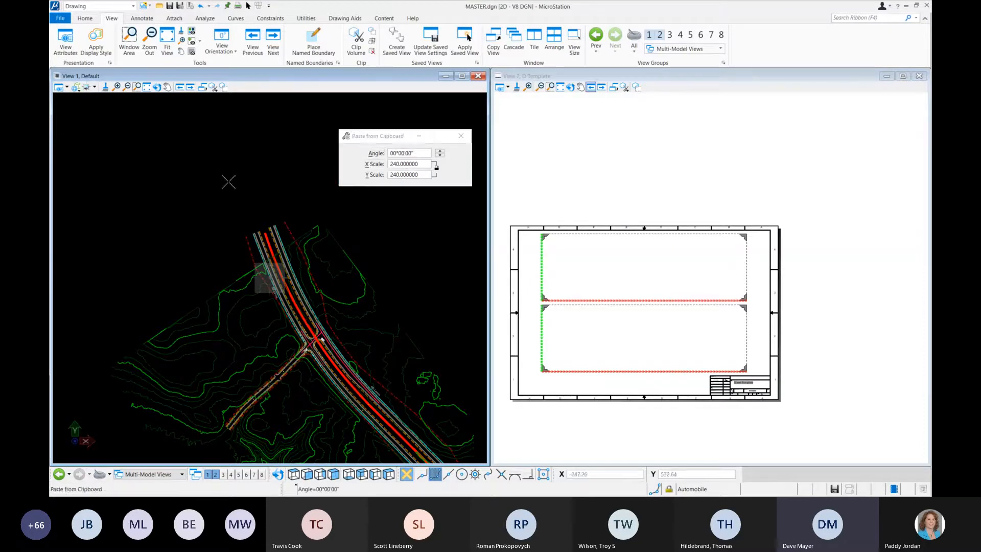
left_click(228, 182)
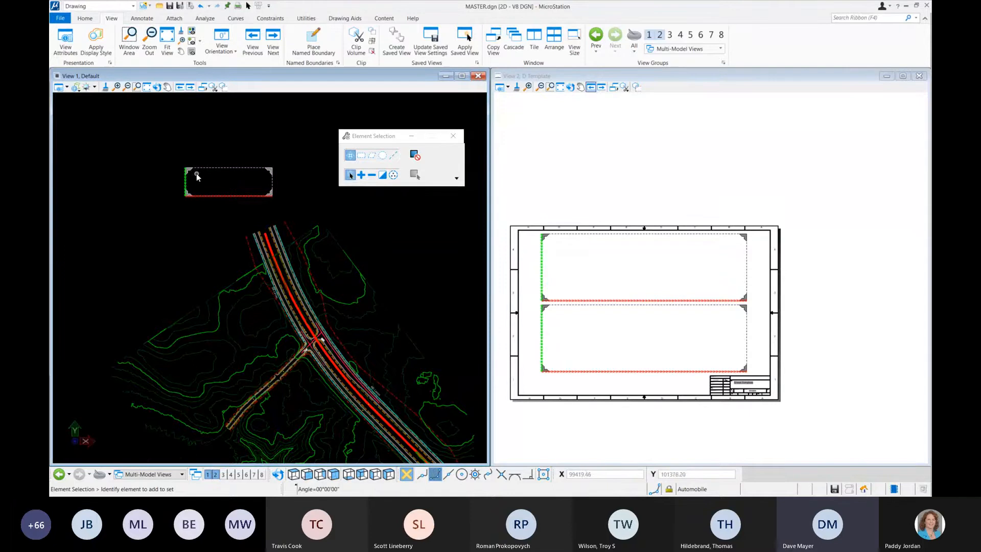
Step: Try to view the properties of the pasted saved view boundary in the Default model
scroll(196, 173, "up", 2)
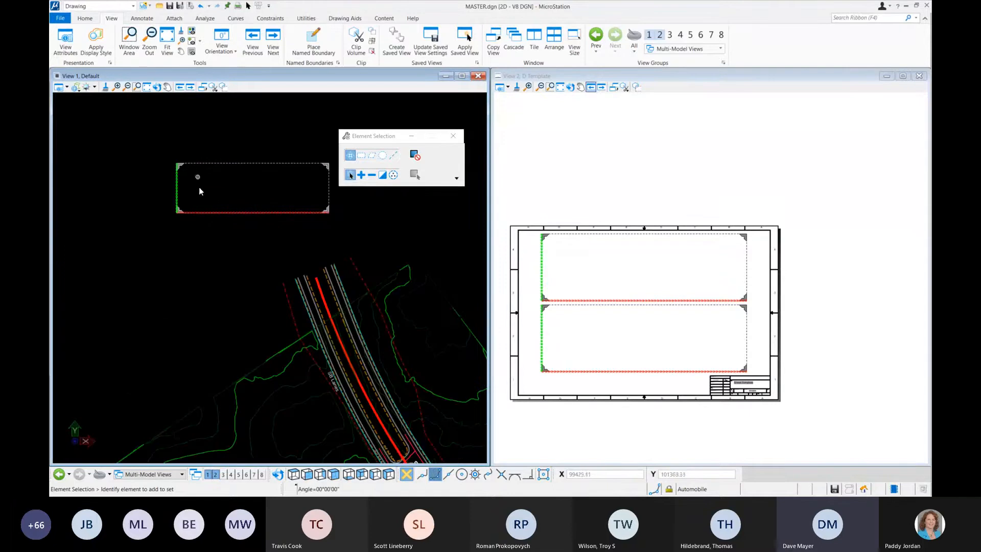
left_click(212, 212)
right_click(248, 216)
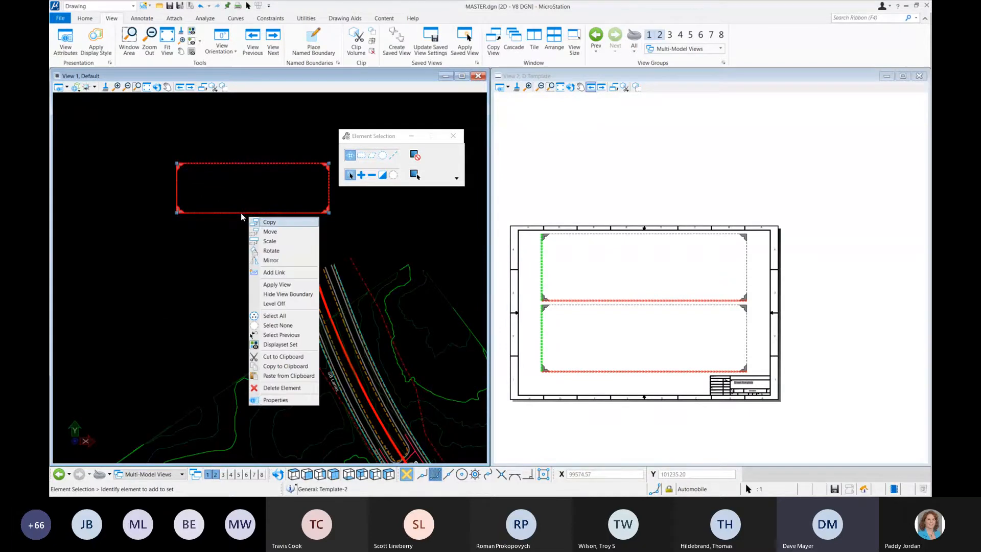
left_click(284, 401)
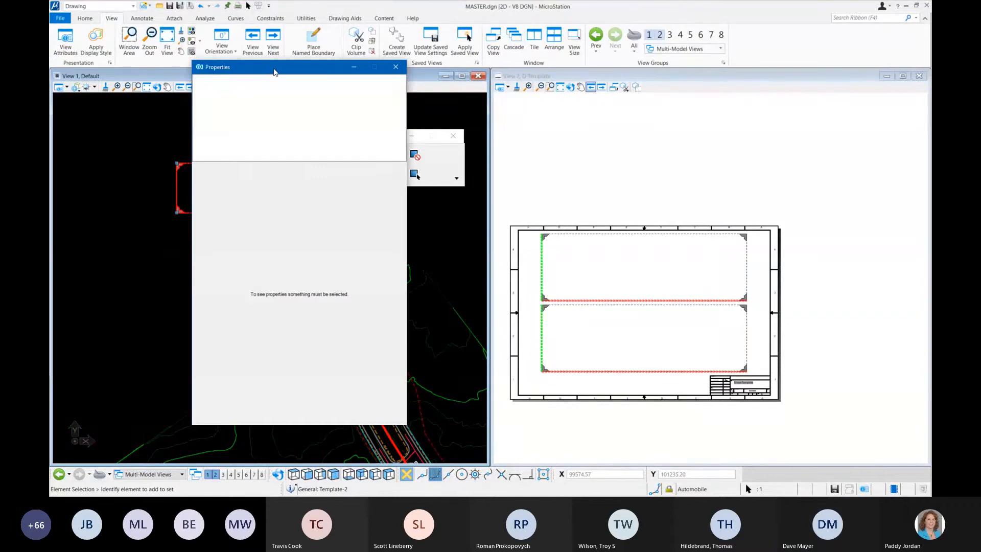
left_click_drag(273, 71, 589, 109)
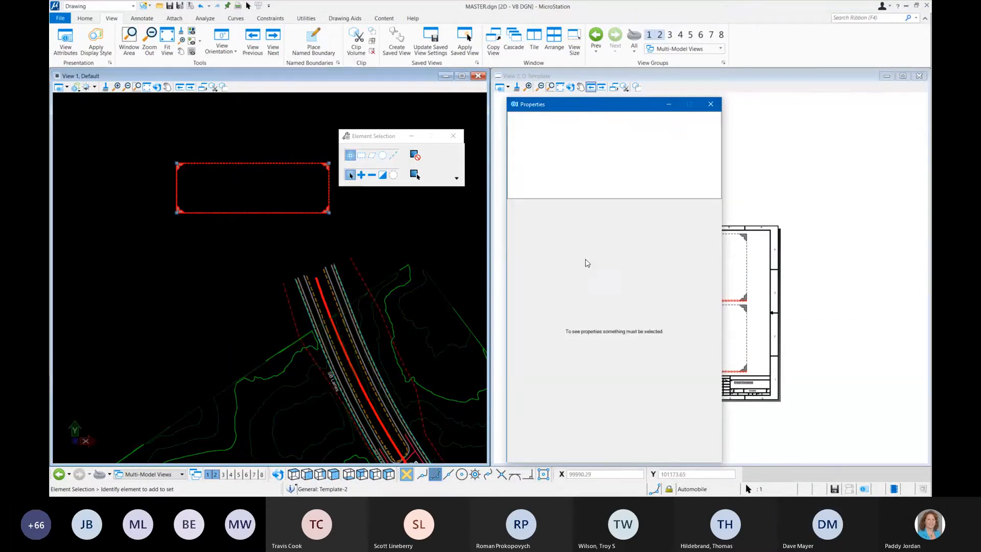
right_click(302, 215)
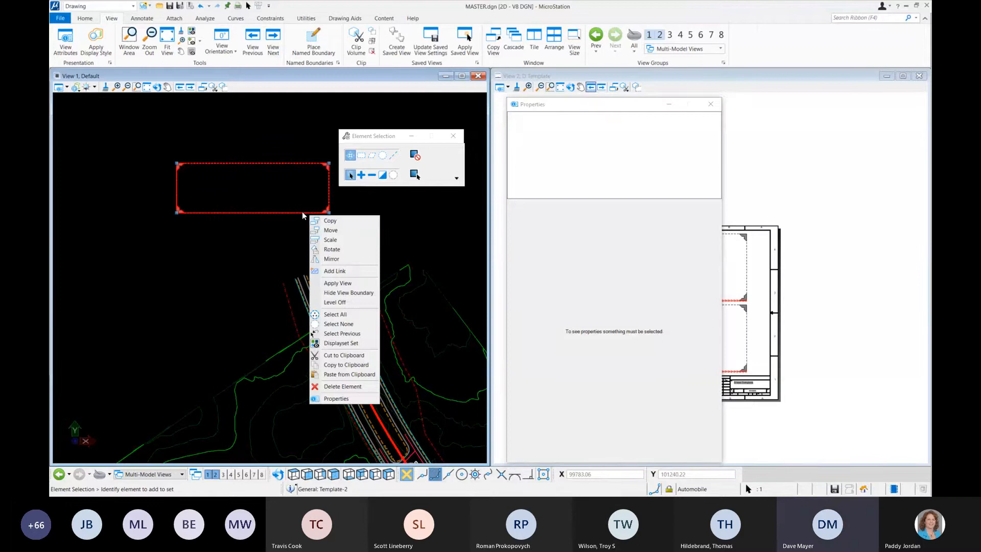
left_click(338, 400)
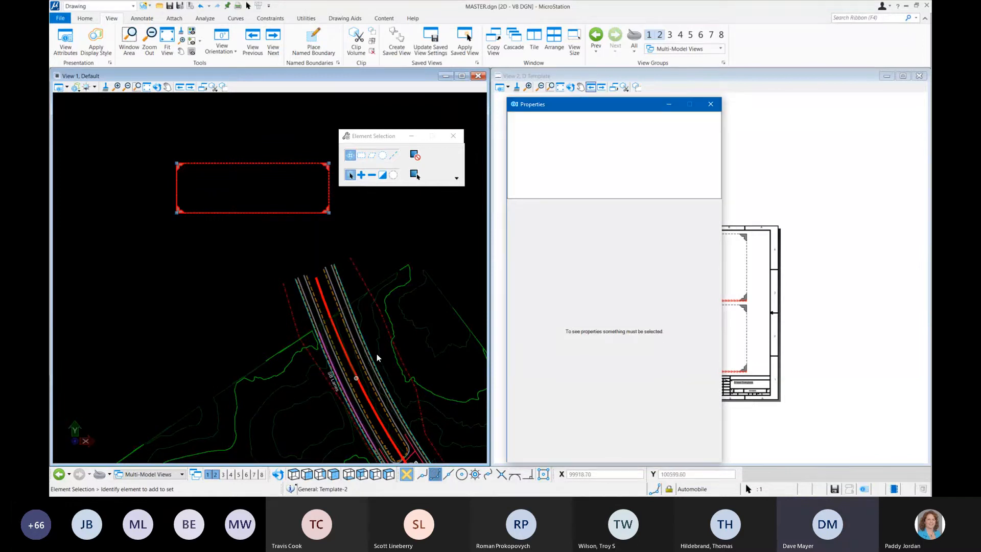
left_click(444, 236)
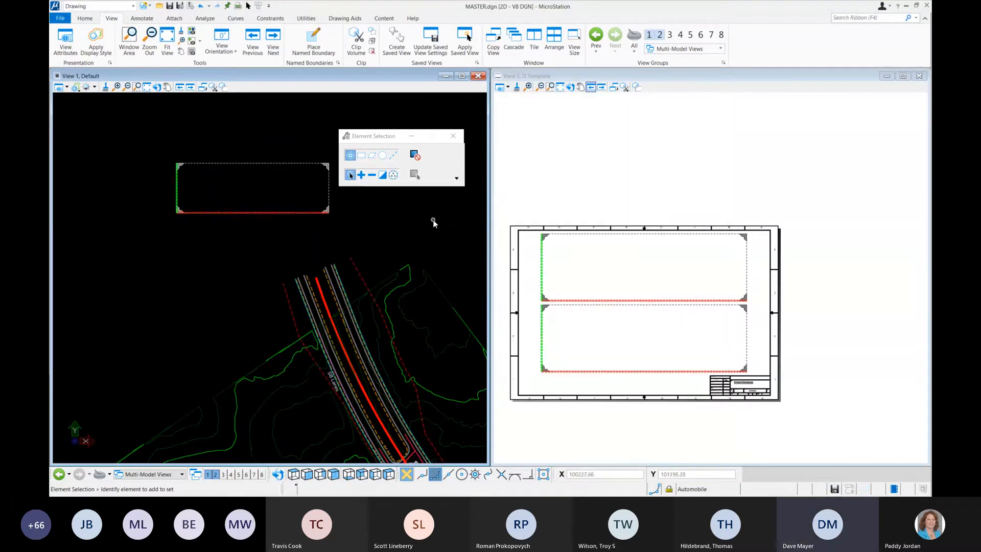
Step: Rename the pasted saved view Template-2 as Road-1 and close the saved views list
left_click(476, 64)
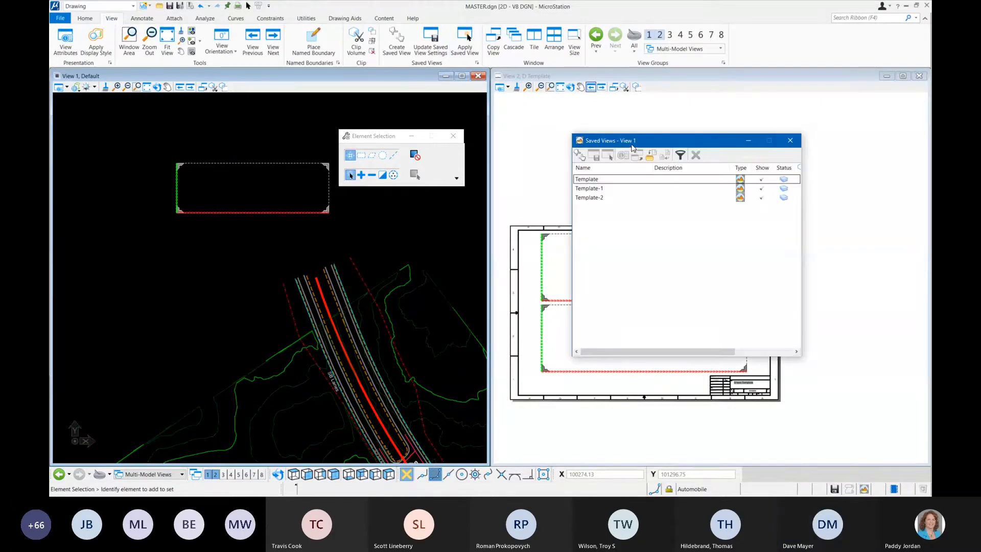
left_click_drag(632, 144, 543, 137)
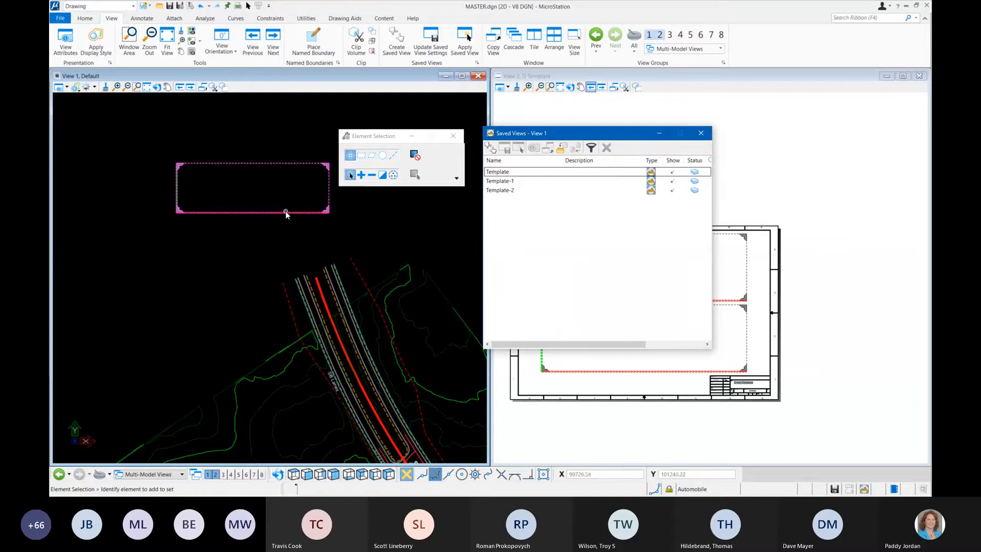
right_click(524, 190)
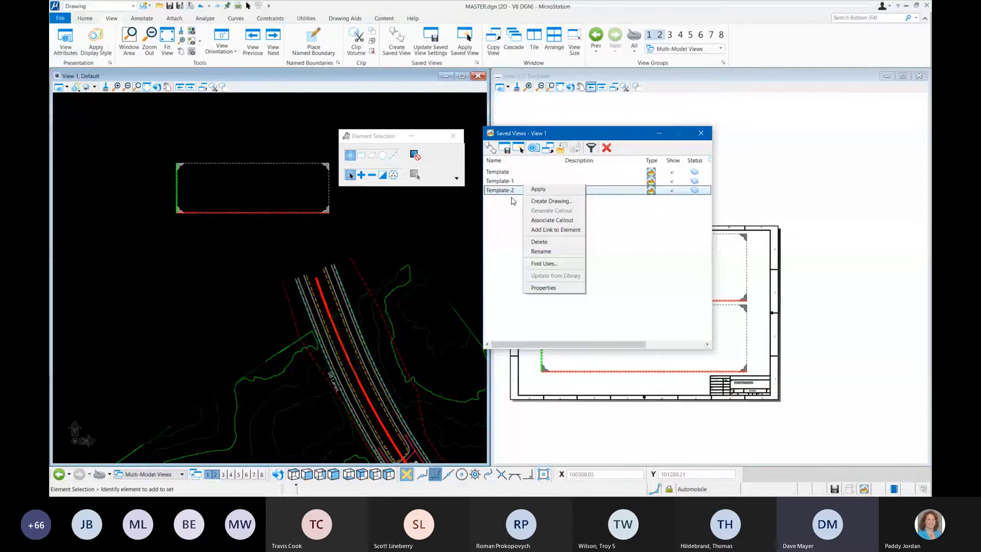
left_click(541, 250)
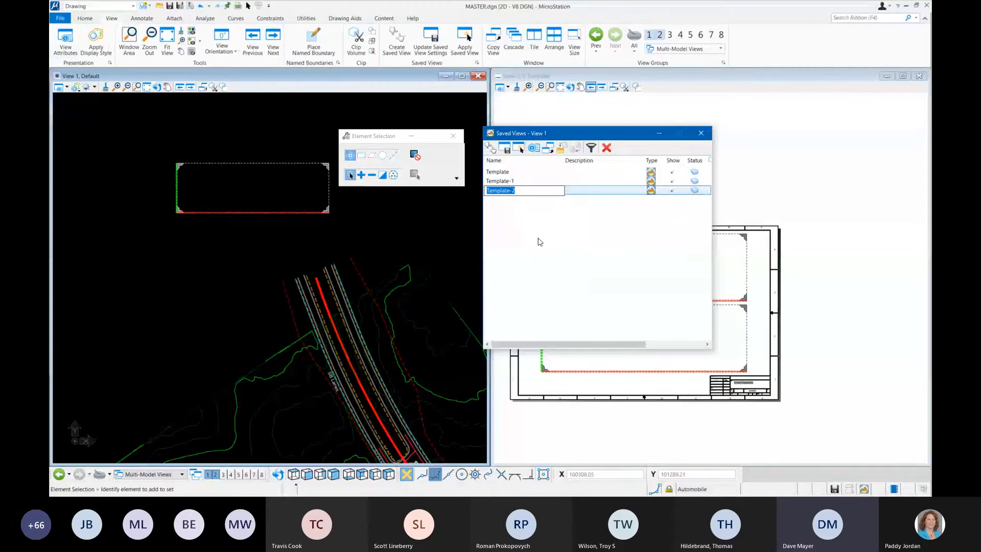
type("Ro")
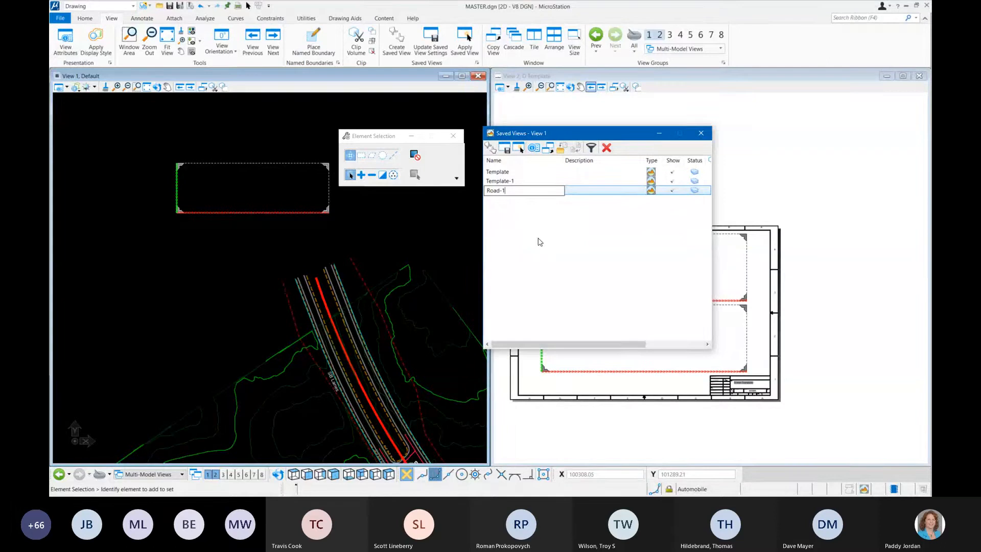
type("ad-1")
left_click(392, 224)
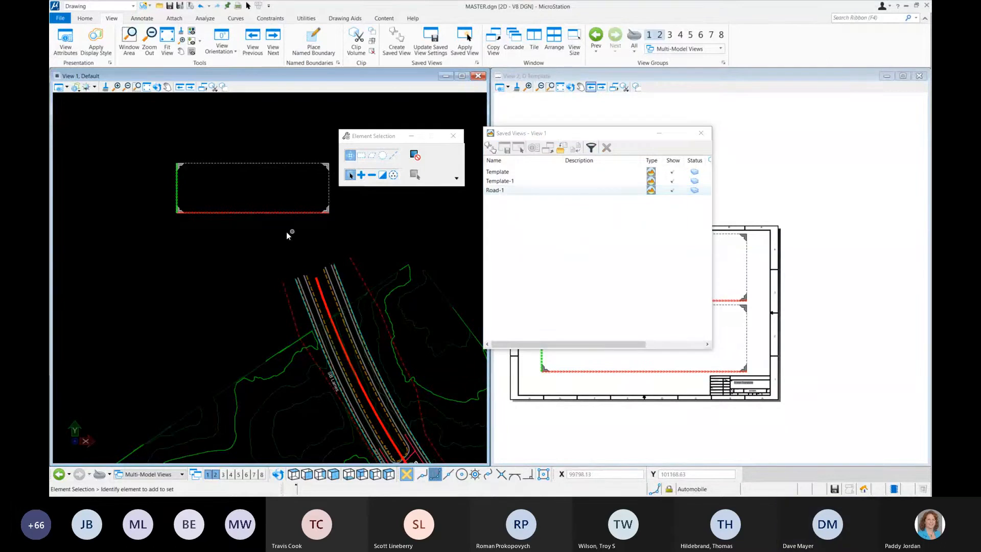
left_click(702, 133)
Step: Move the Road-1 boundary by its lower-left corner to the north end of the dashed red line west of the road
left_click_drag(378, 136, 490, 117)
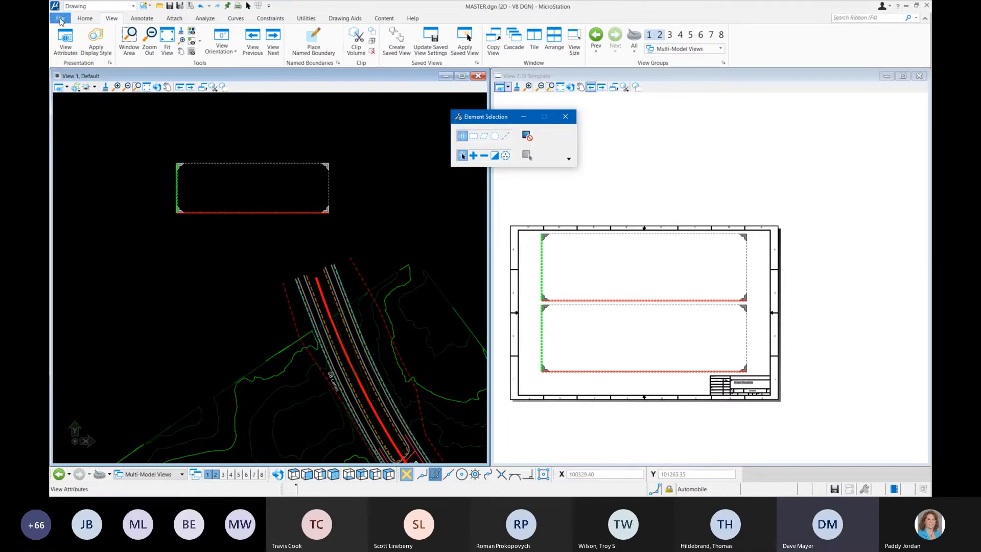
left_click(86, 19)
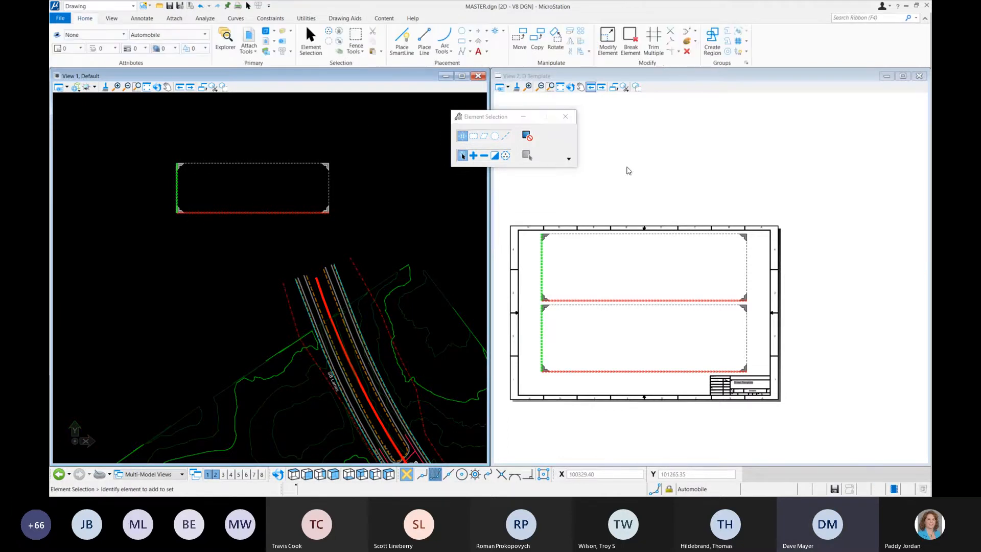
left_click(520, 36)
left_click(177, 212)
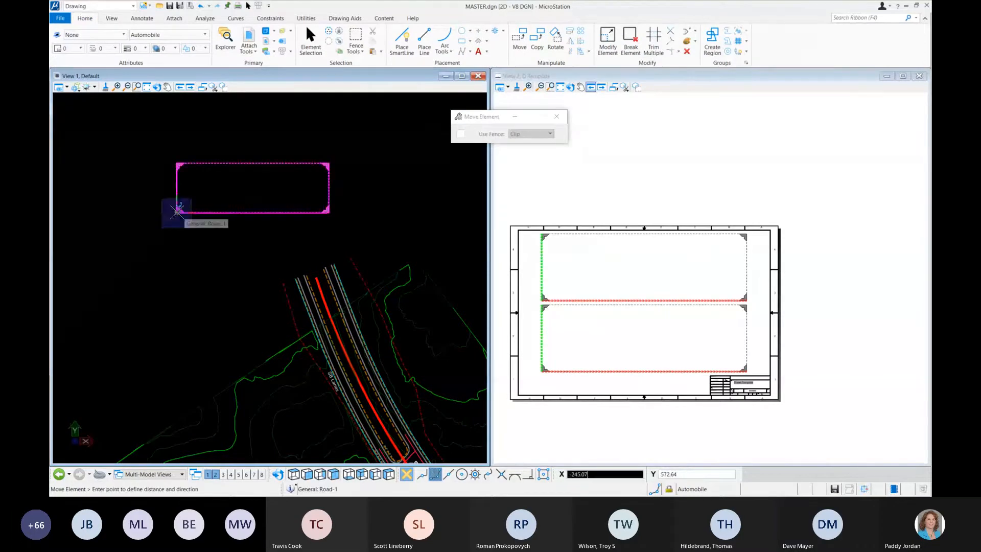
scroll(283, 285, "up", 2)
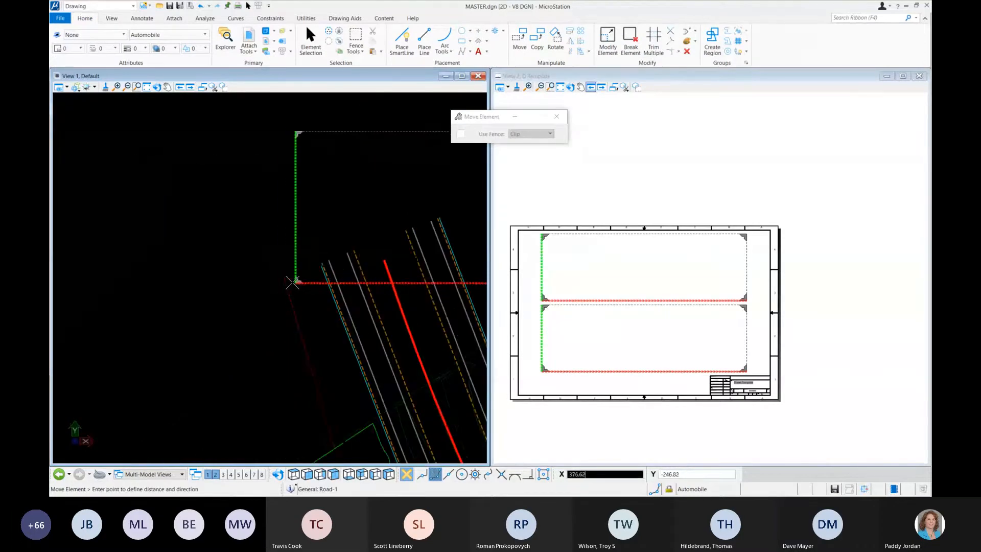
left_click(285, 277)
scroll(176, 291, "down", 3)
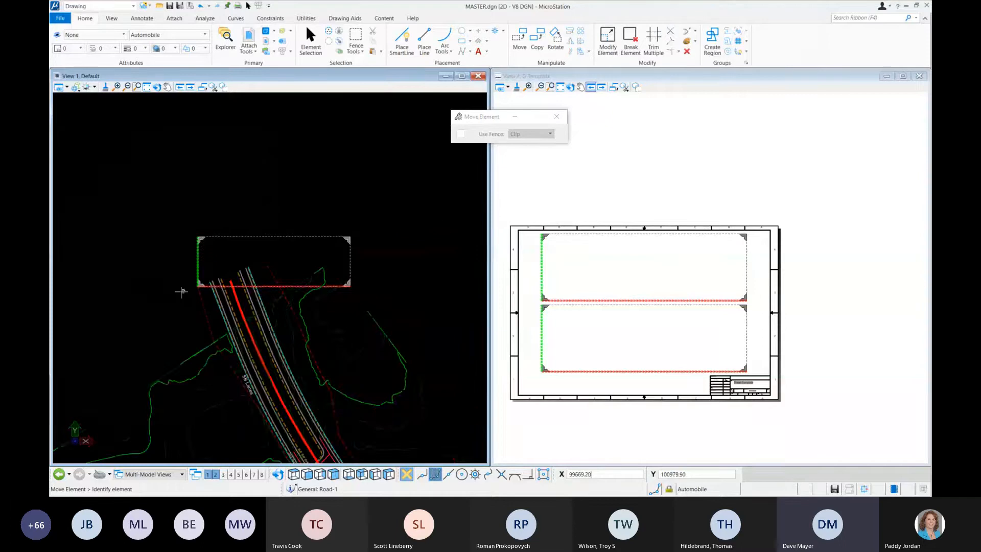
scroll(167, 305, "up", 2)
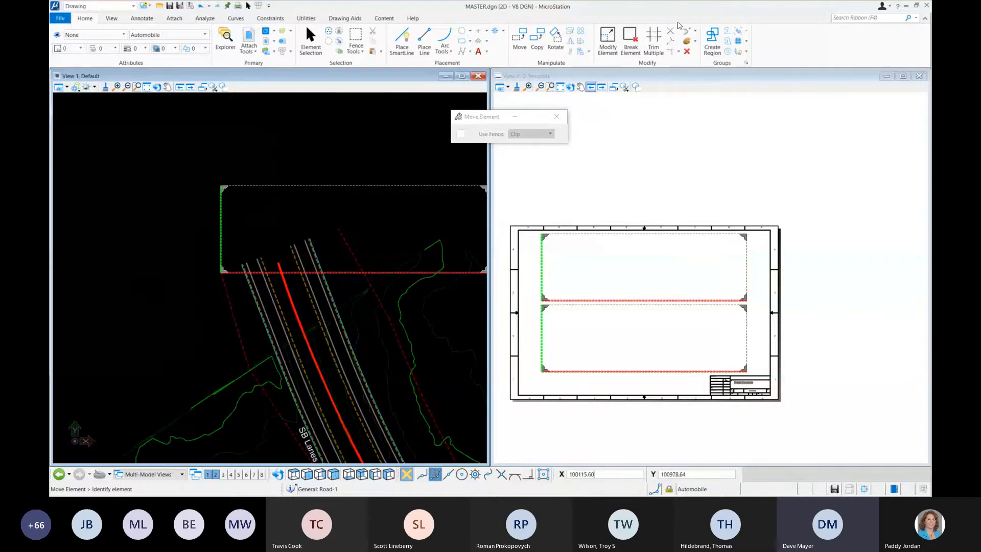
Step: Rotate the Road-1 boundary by three points about its lower-left corner so its short side aims at the north end of the eastern dashed red line
left_click(555, 37)
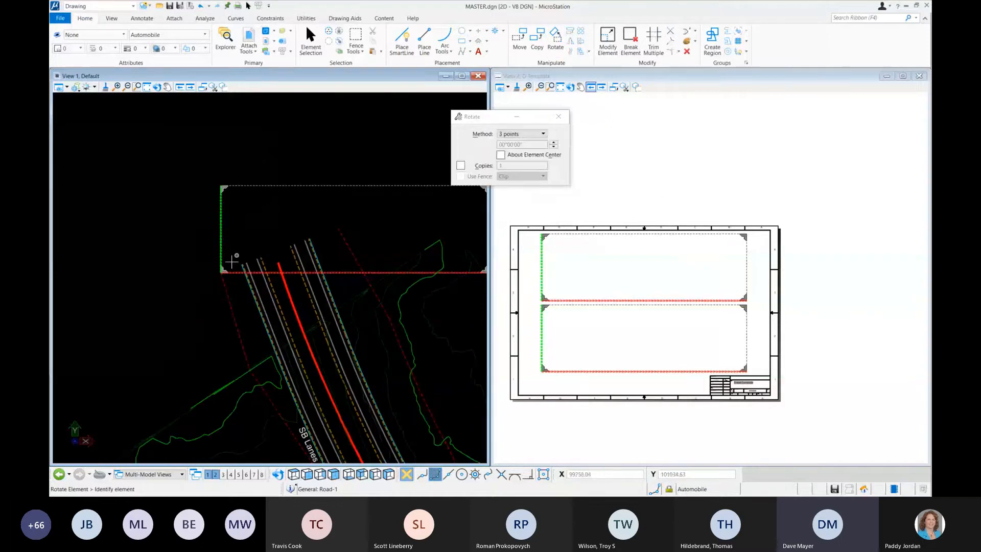
left_click(219, 272)
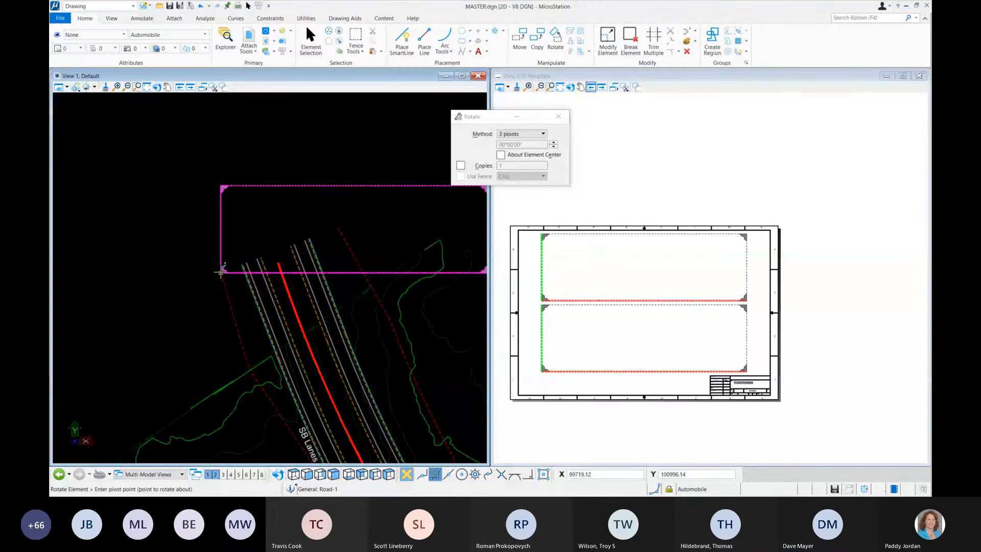
left_click(221, 271)
left_click(217, 186)
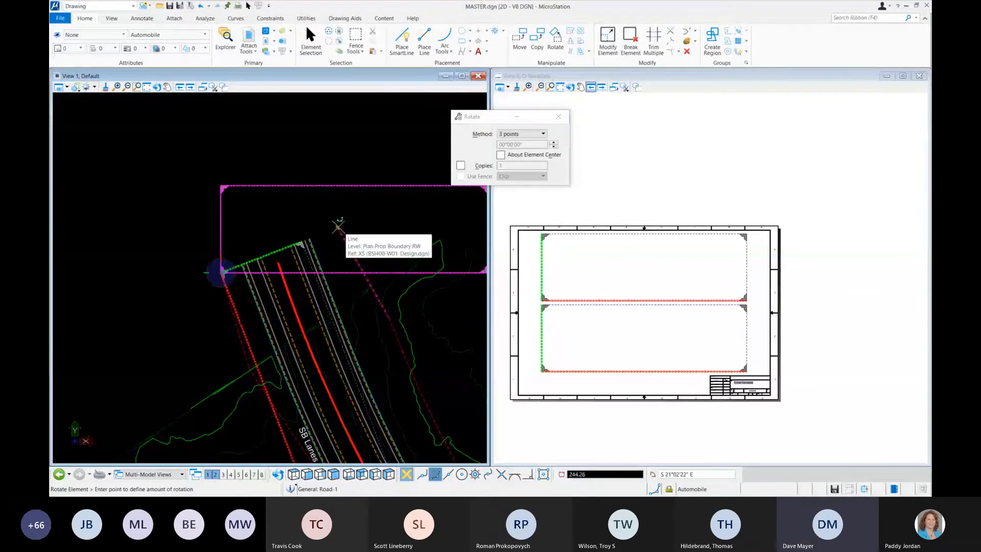
left_click(337, 226)
middle_click_drag(186, 270, 177, 238)
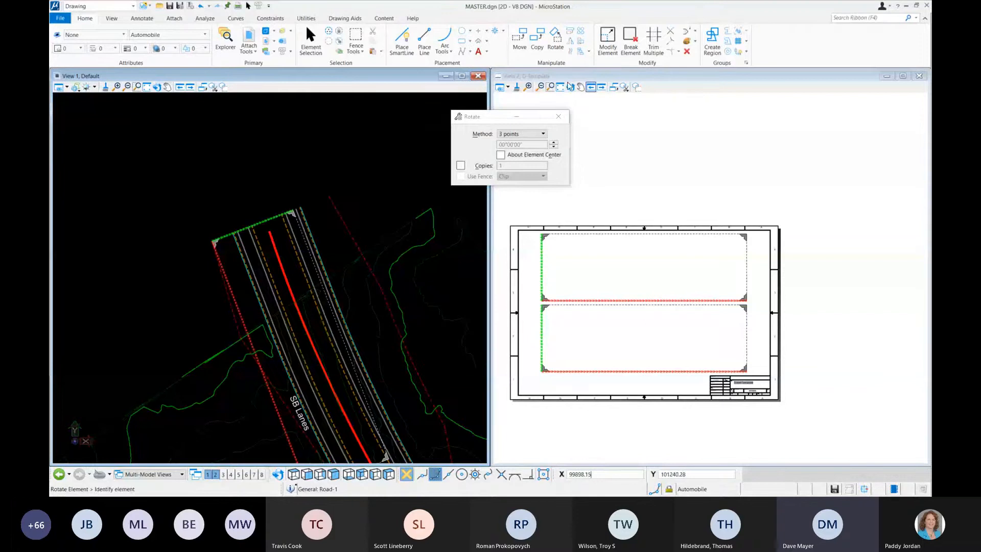
Step: Move the Road-1 boundary by its center point onto the red road centerline, with its short edge just beyond the road's north end
left_click(520, 40)
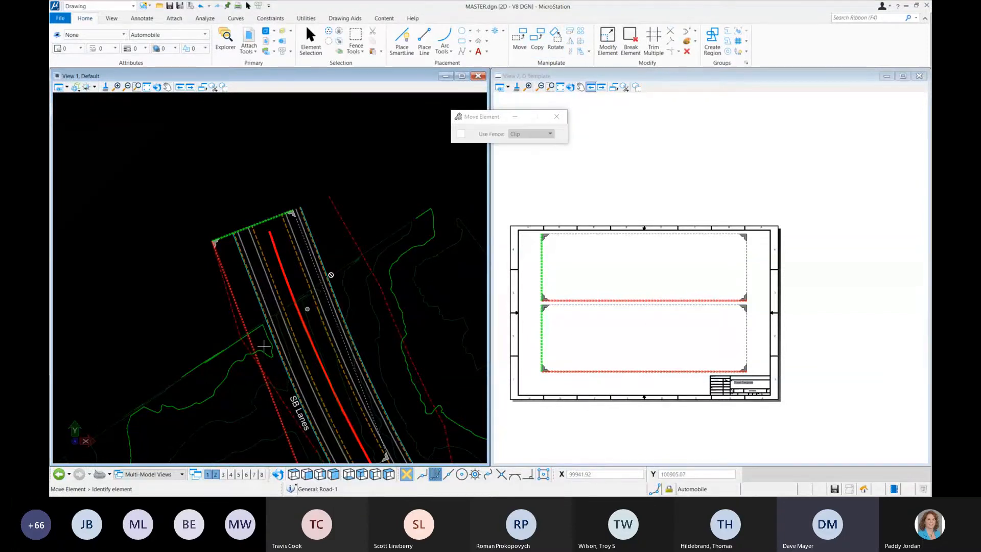
left_click(461, 475)
left_click(276, 419)
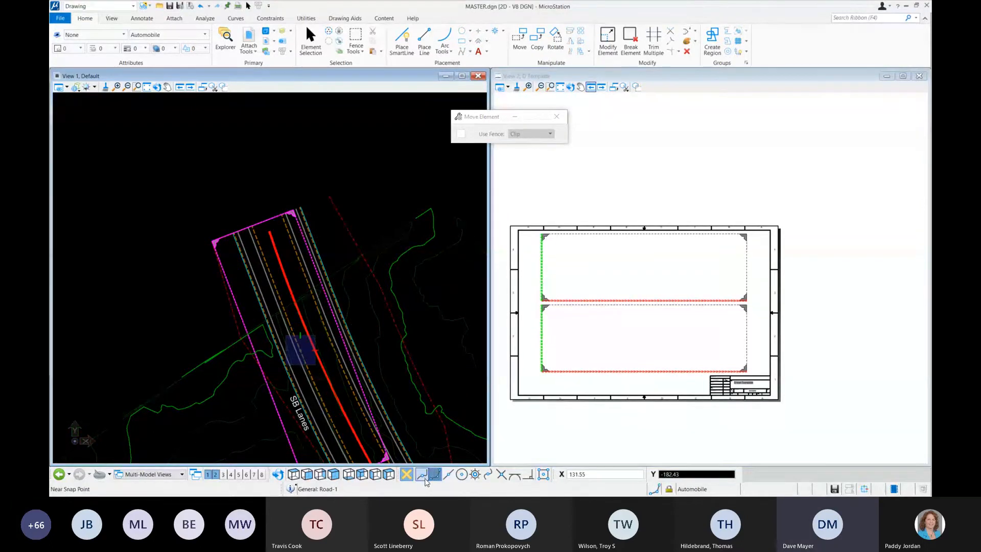
left_click(423, 475)
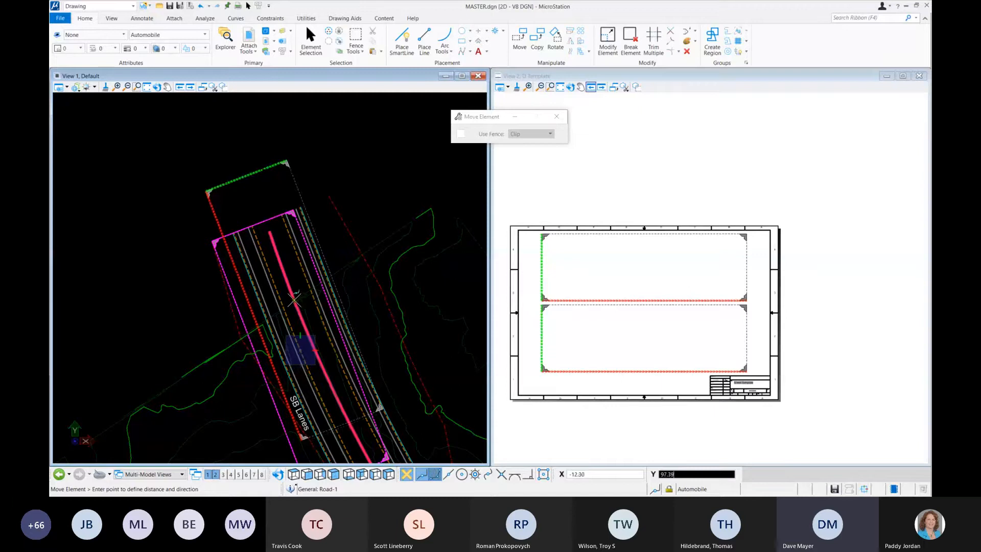
right_click(294, 299)
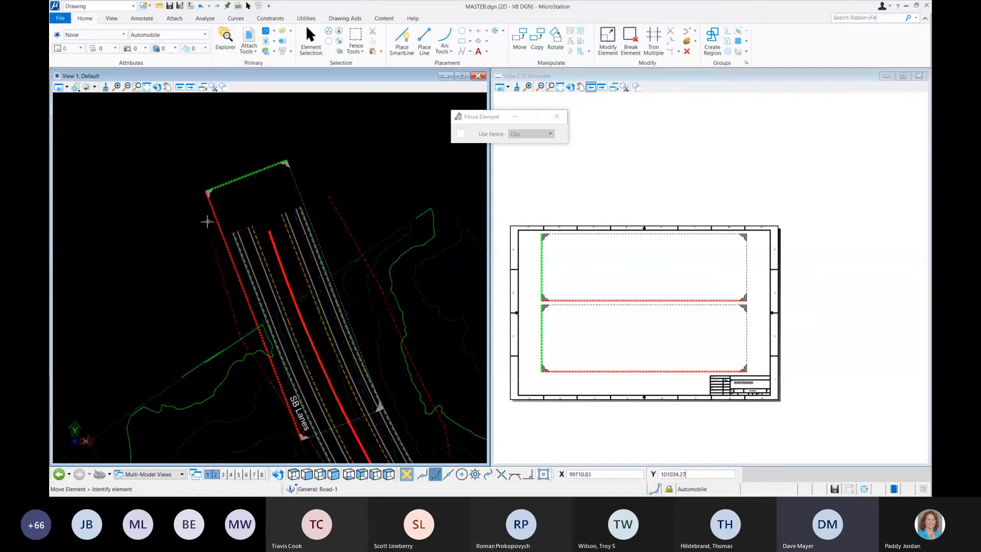
Step: Set up an array construction using the Along Path method with item rotation enabled
scroll(208, 218, "down", 5)
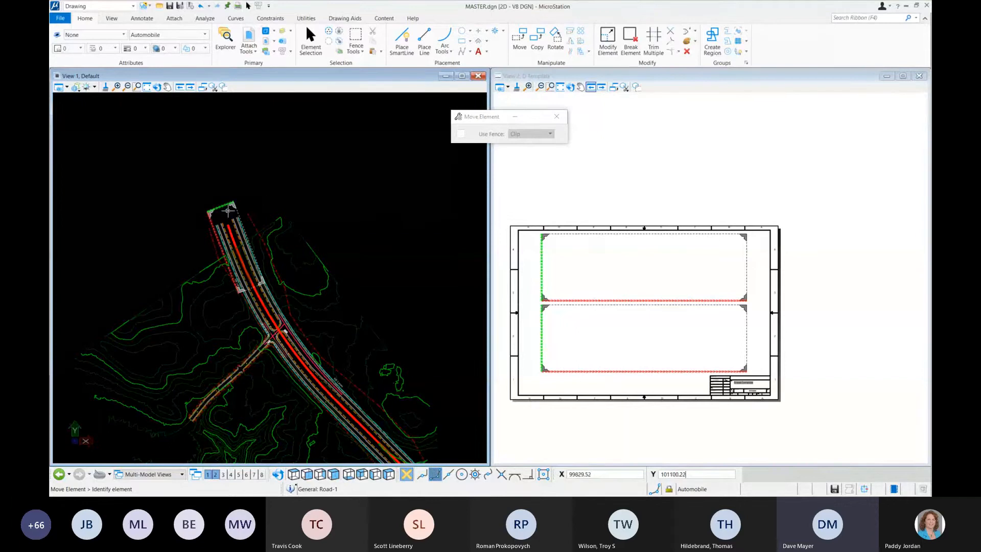
scroll(227, 209, "up", 5)
scroll(292, 194, "down", 2)
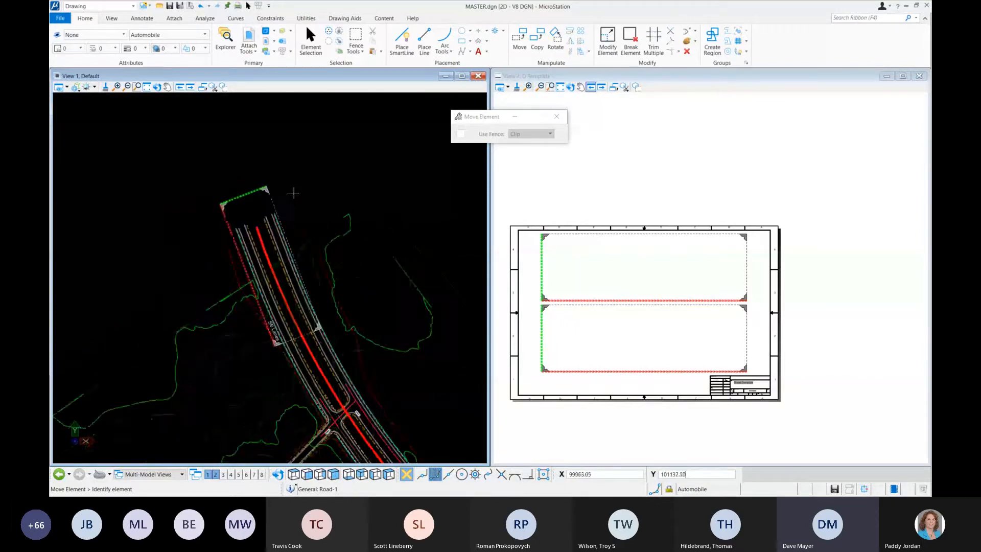
scroll(187, 168, "down", 3)
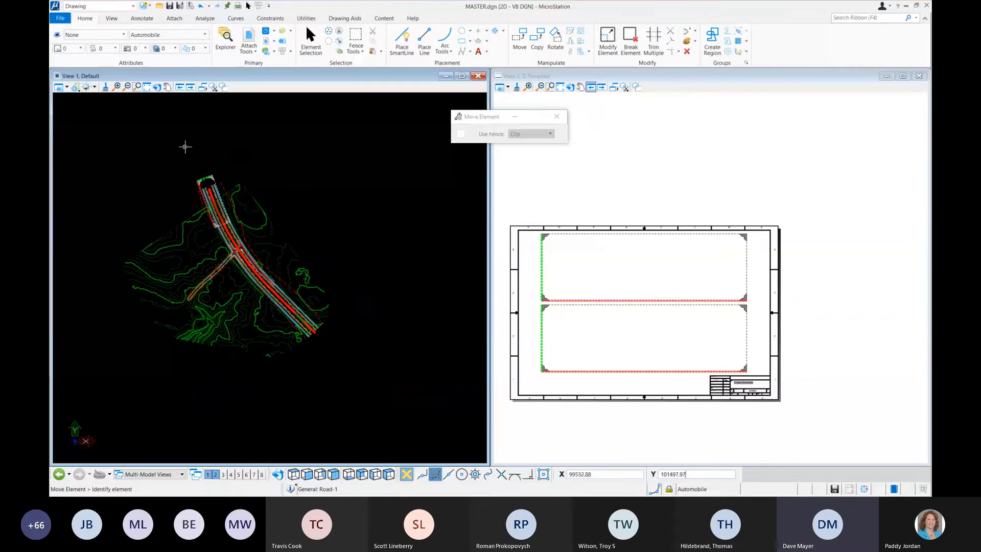
scroll(184, 147, "up", 2)
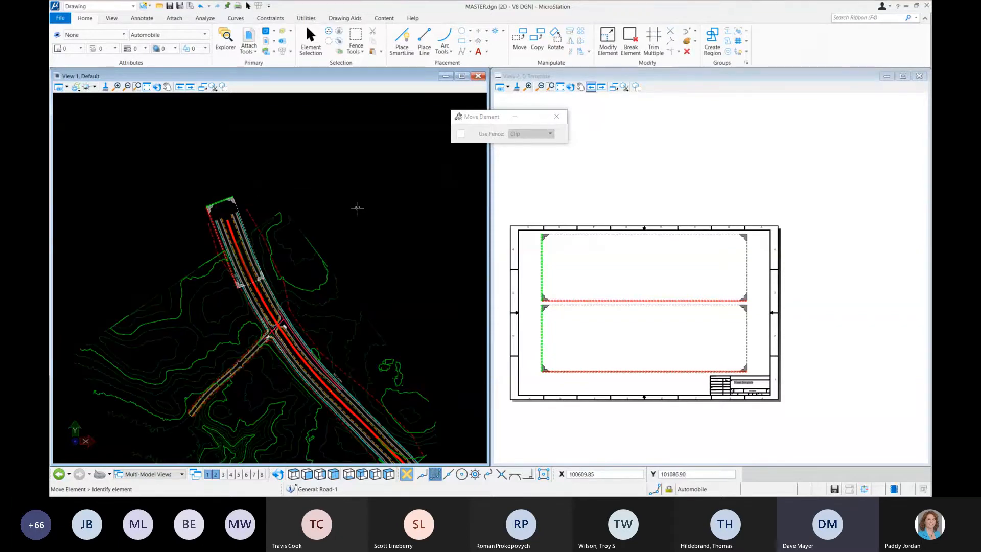
left_click(581, 30)
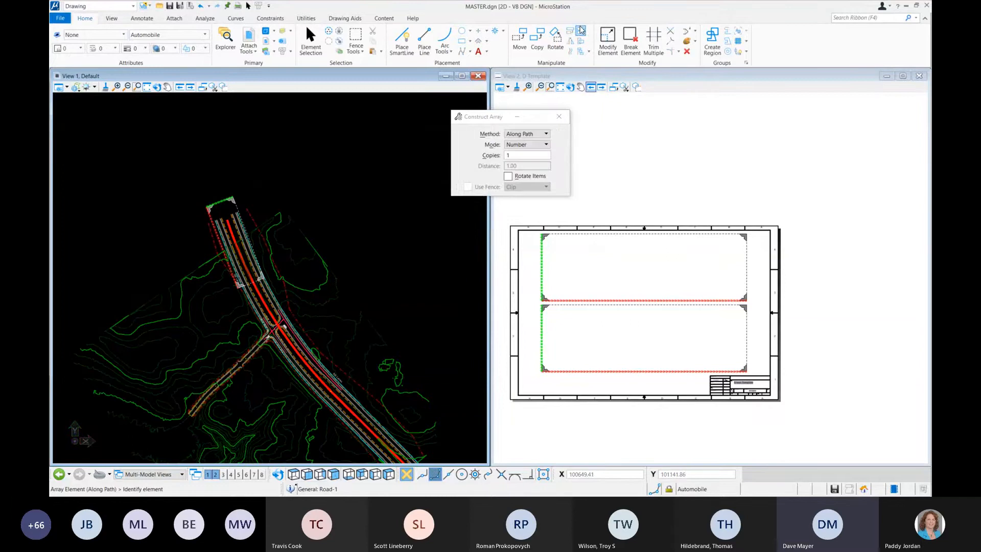
left_click_drag(485, 116, 349, 121)
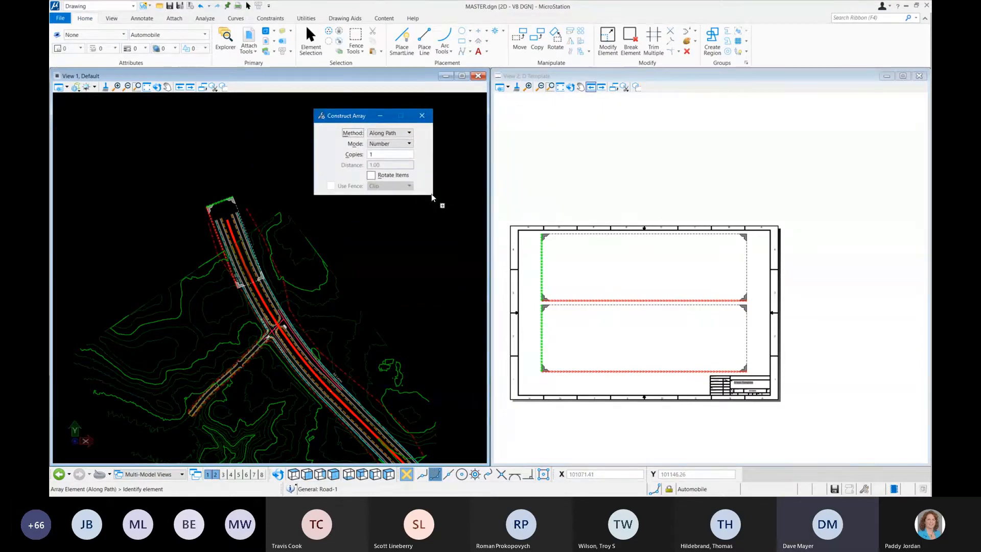
left_click(398, 133)
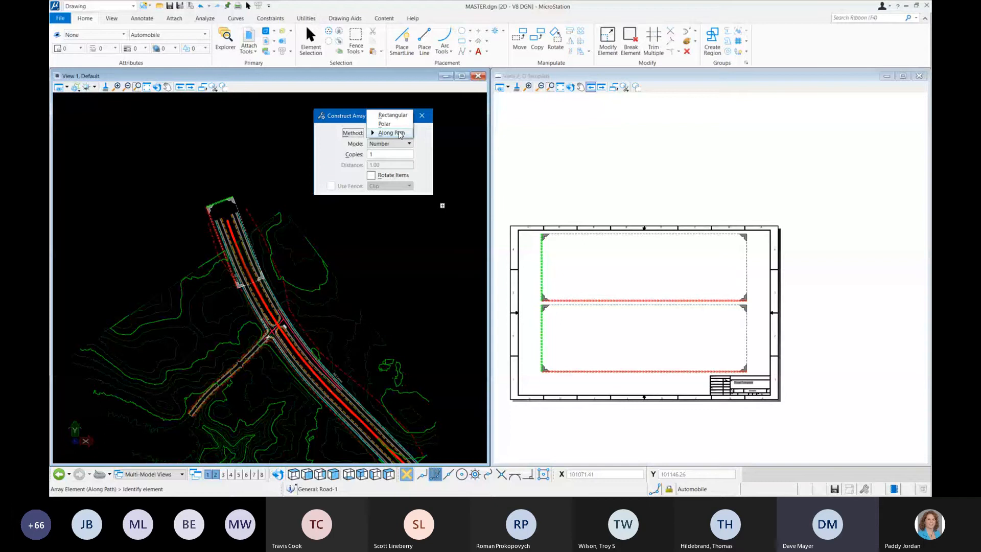
left_click(391, 133)
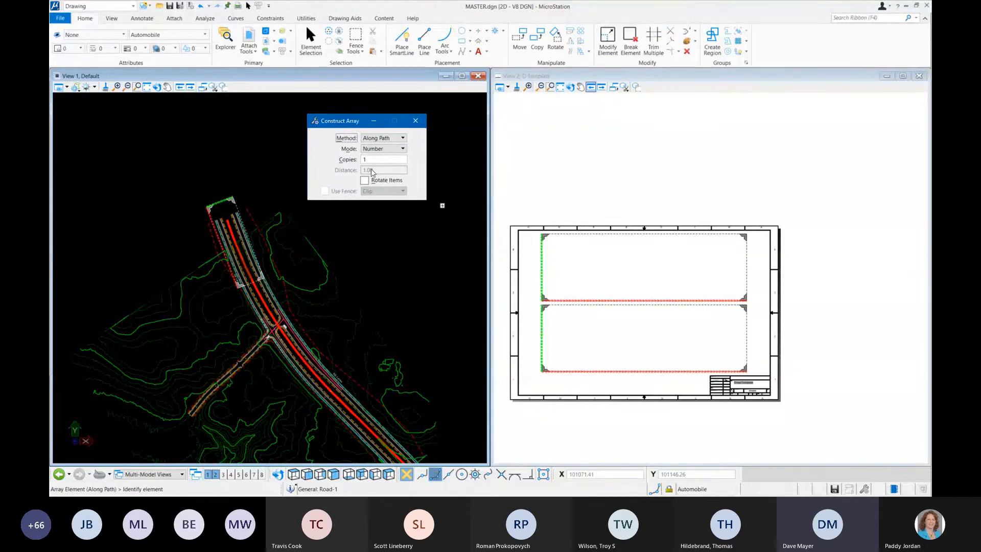
left_click(365, 180)
left_click_drag(344, 123, 346, 115)
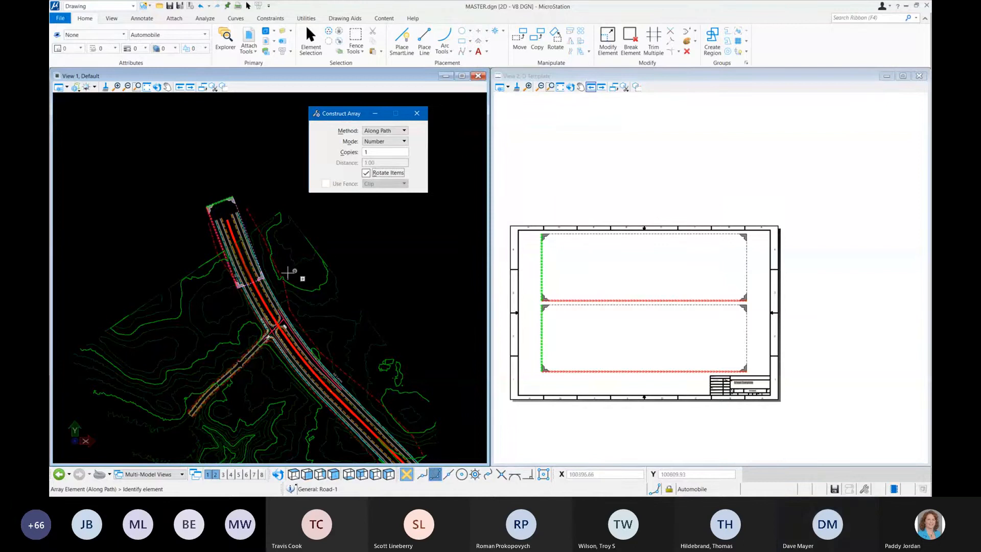
Step: Set the array mode to Distance and release the Road-1 boundary picked for the array
scroll(207, 274, "up", 3)
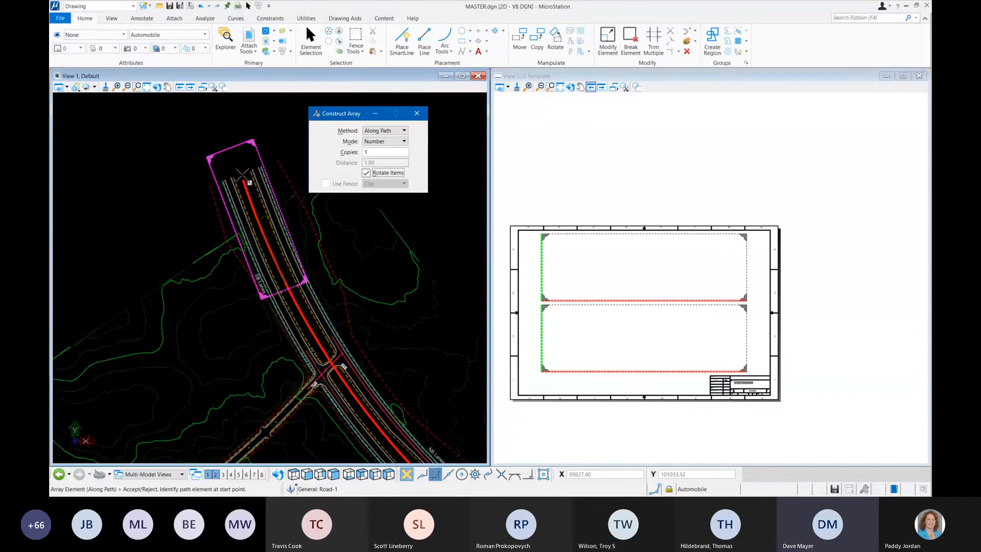
left_click(244, 179)
left_click(402, 143)
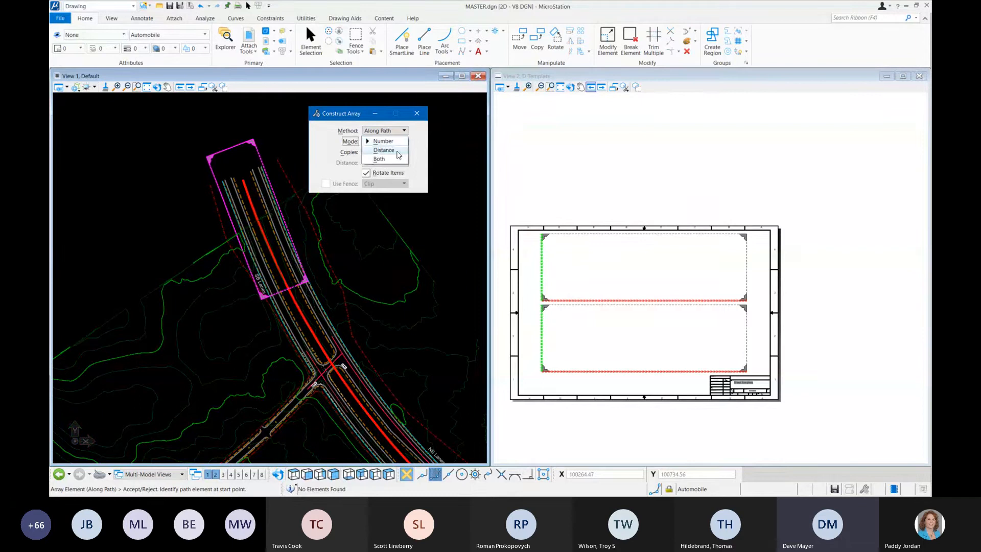
left_click(398, 154)
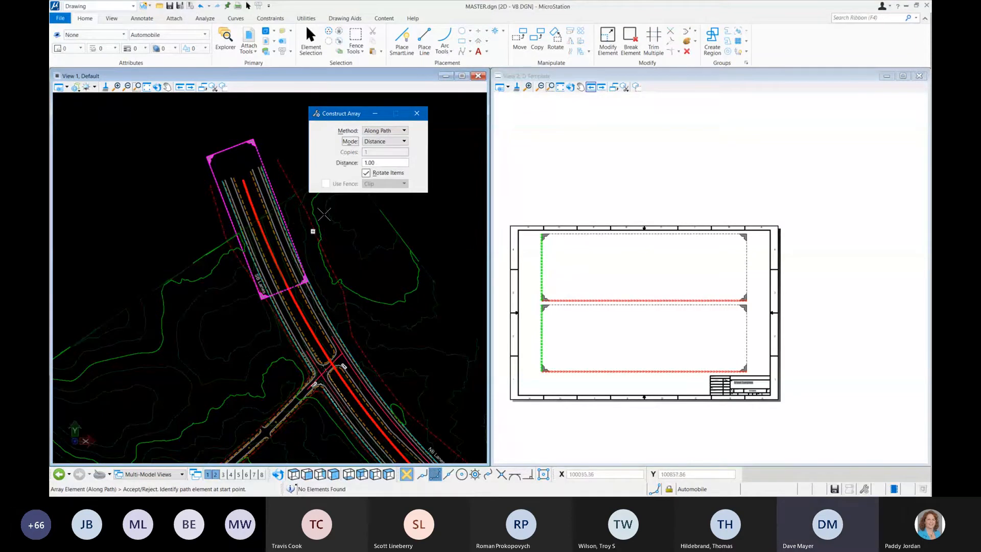
left_click(391, 142)
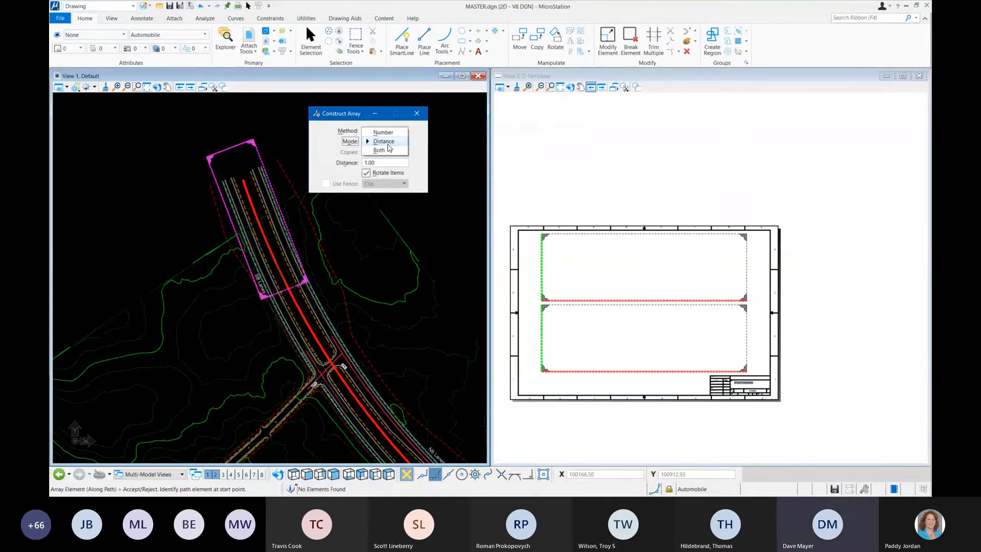
left_click(388, 145)
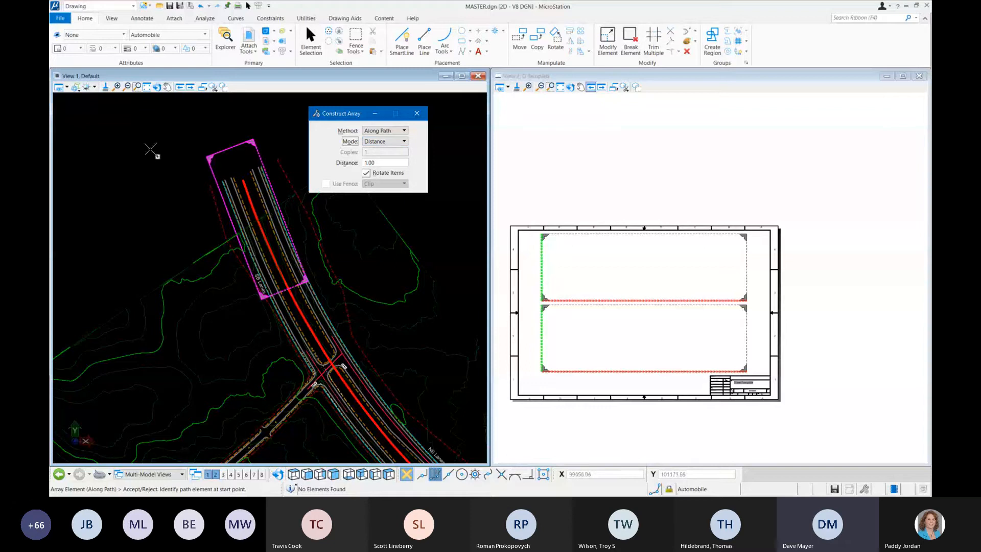
right_click(168, 174)
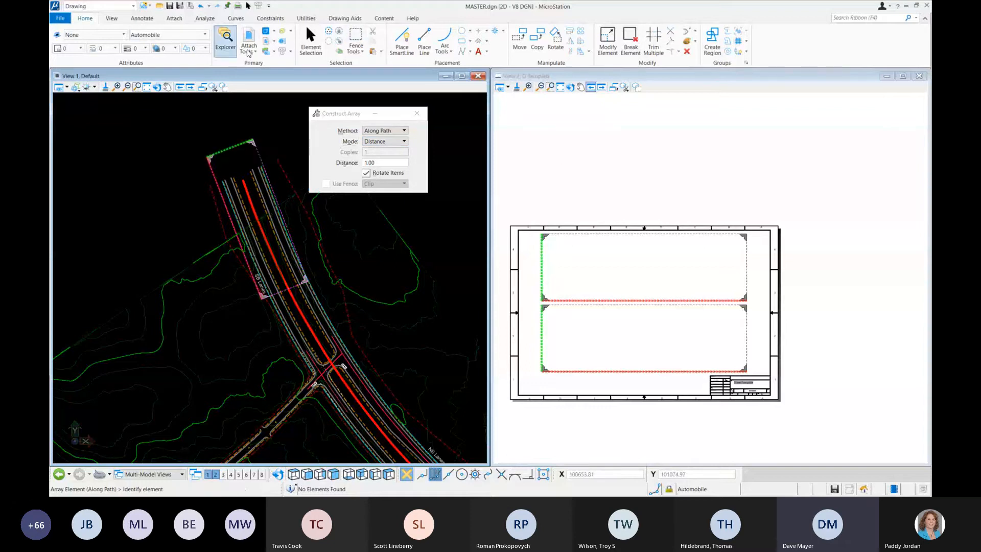
Step: Measure the length of the Road-1 boundary's long side between its two western corners
left_click(205, 18)
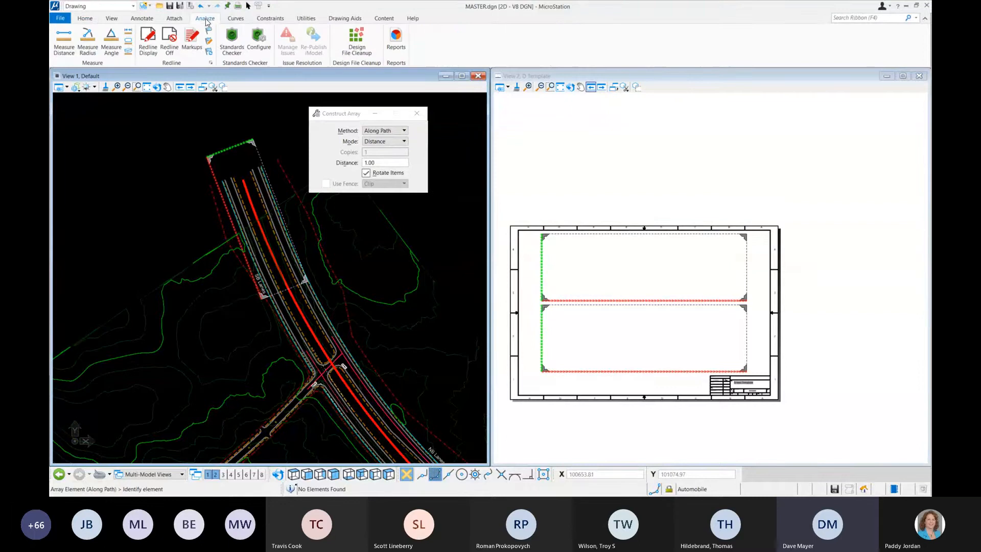
left_click(67, 48)
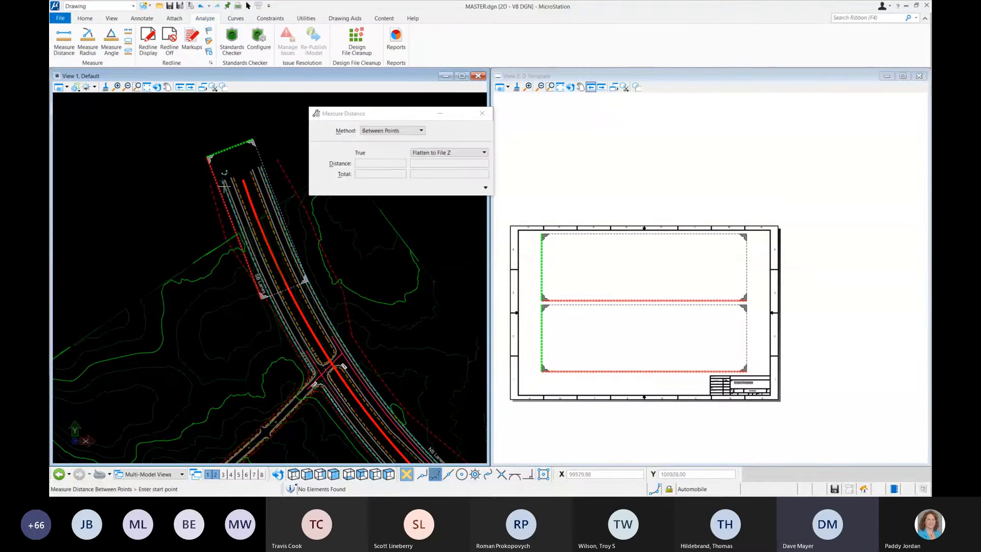
left_click(208, 156)
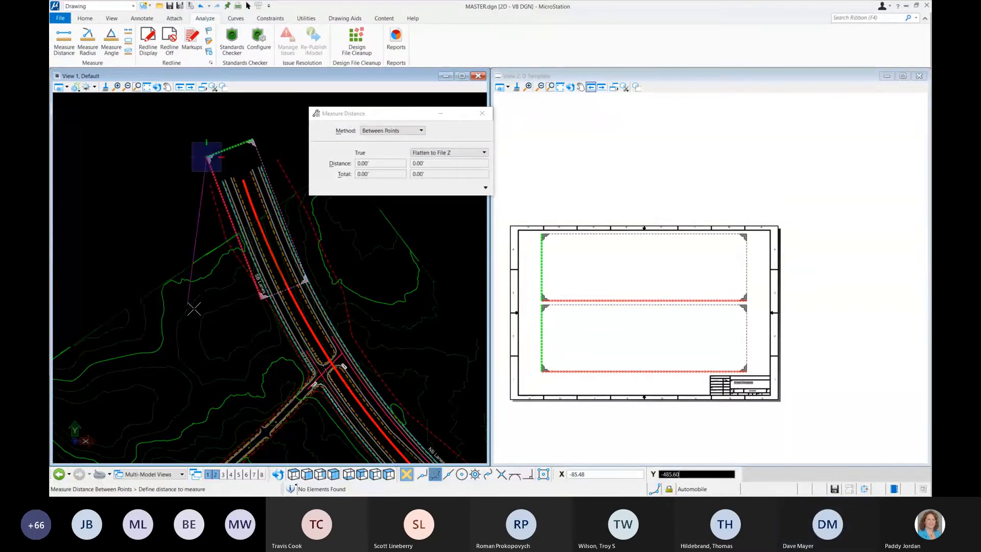
left_click(260, 299)
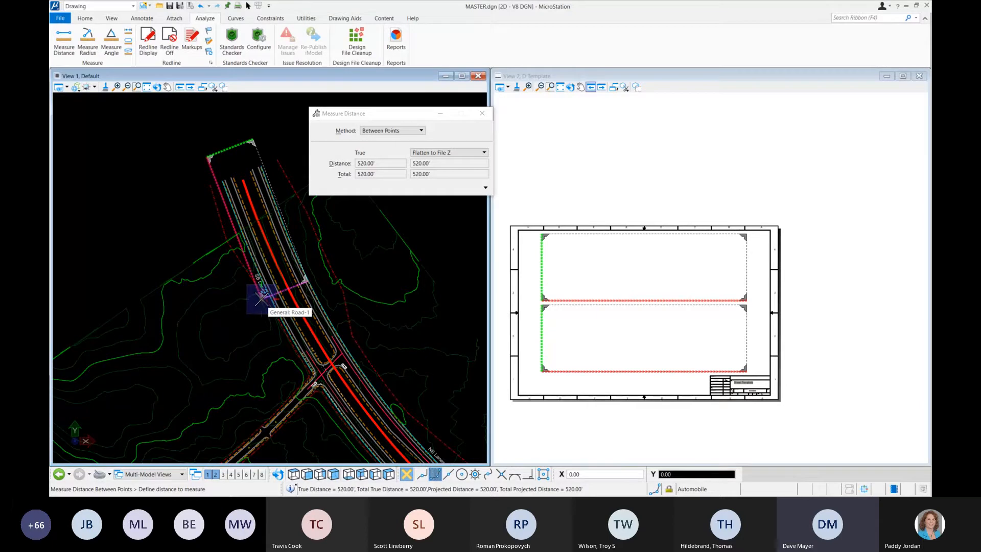
right_click(189, 188)
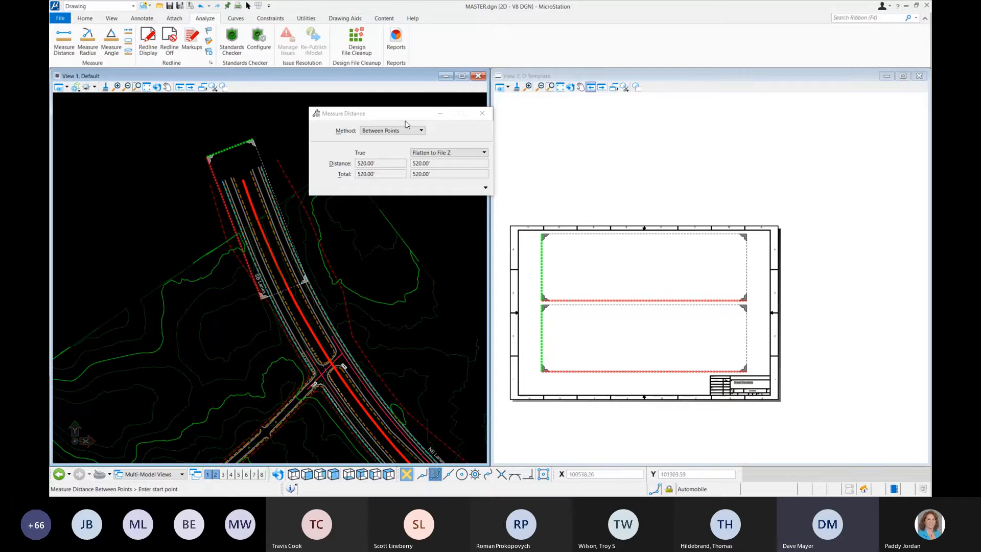
left_click_drag(406, 114, 425, 104)
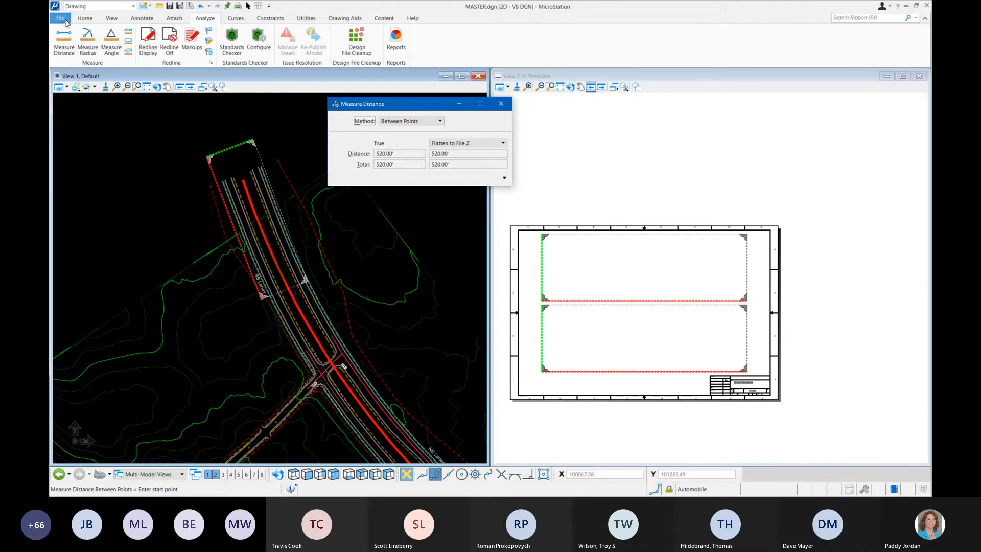
Step: Return to the Along Path array construction and set its distance between copies to 450
left_click(85, 18)
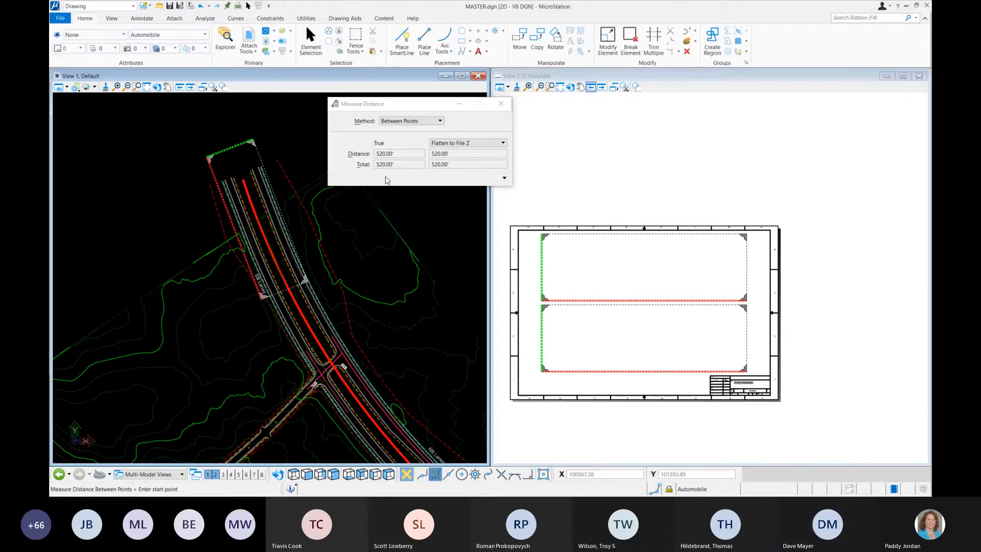
left_click(581, 43)
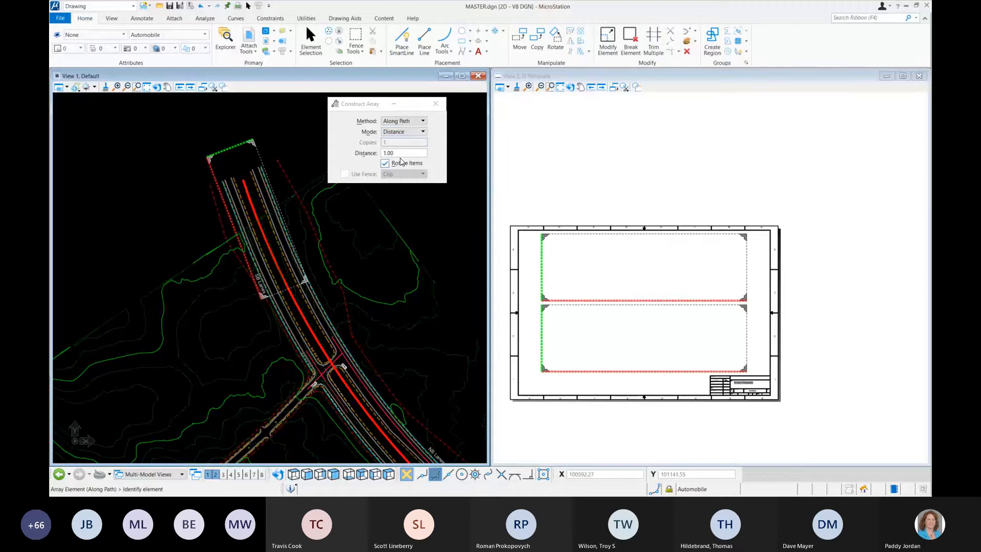
left_click(363, 154)
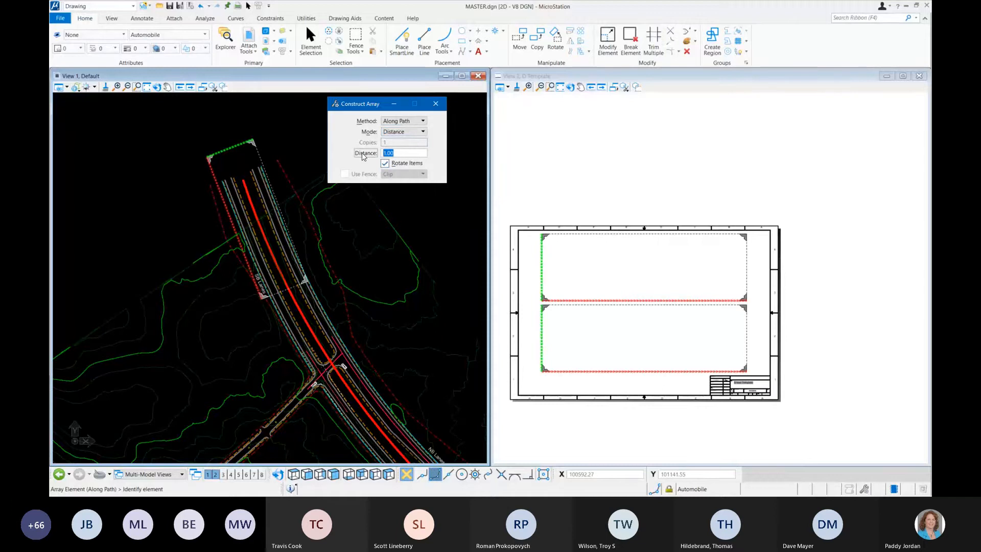
type("450")
key("Tab")
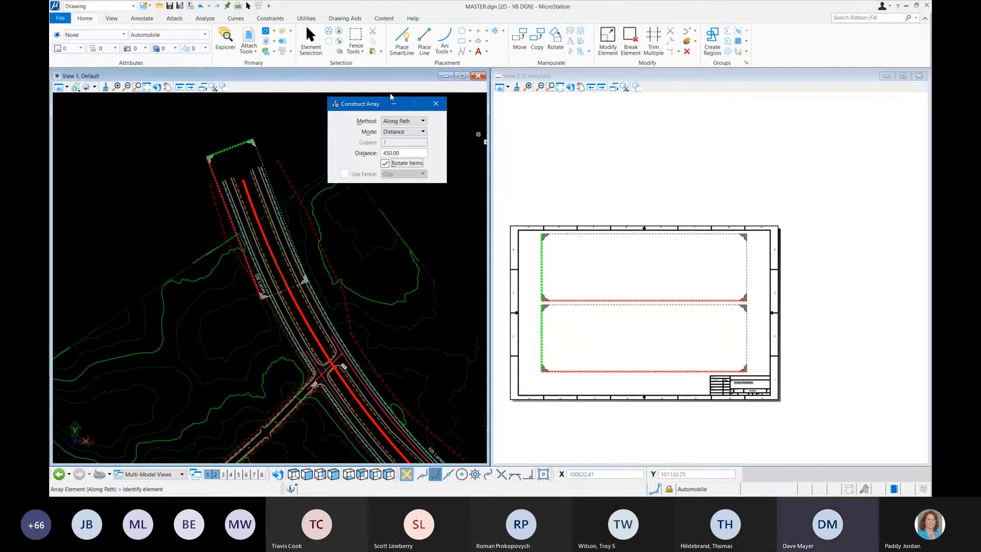
Step: Array the Road-1 boundary along the red road centerline from its north end to its southeast end
left_click(231, 150)
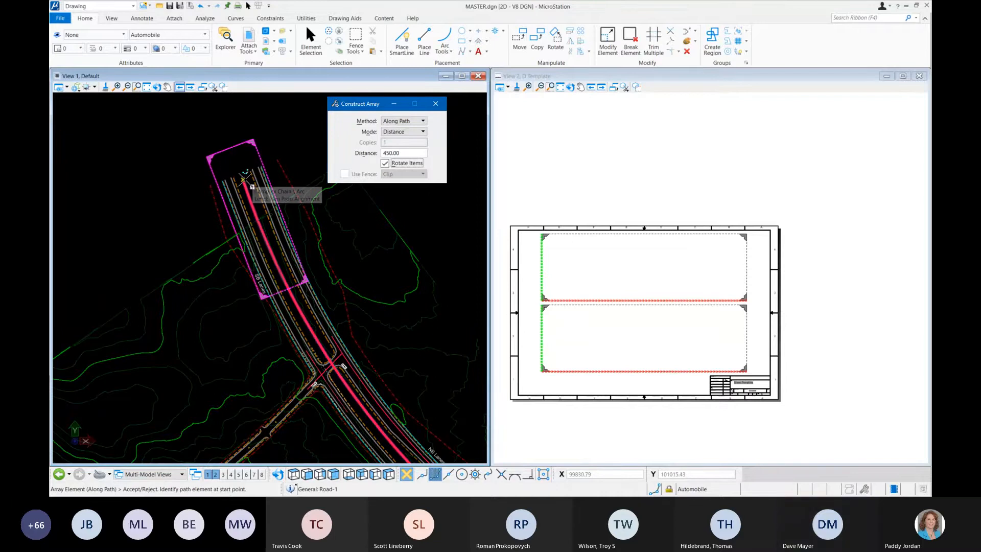
left_click(244, 180)
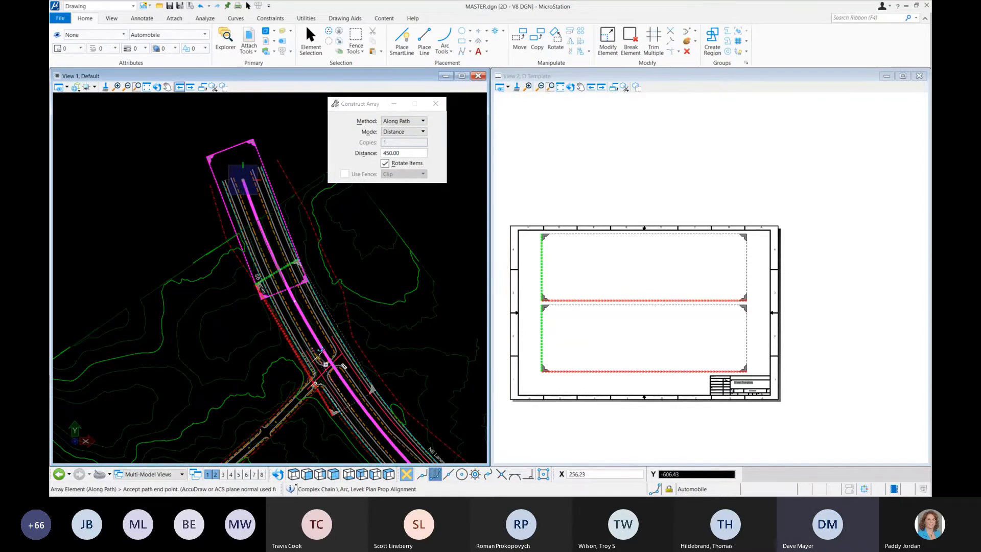
scroll(294, 321, "down", 3)
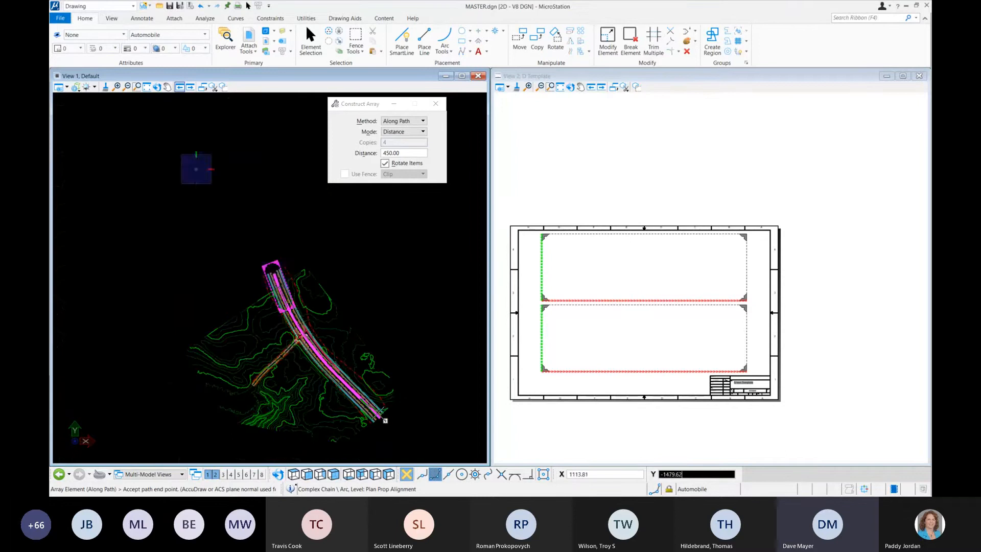
scroll(371, 422, "up", 3)
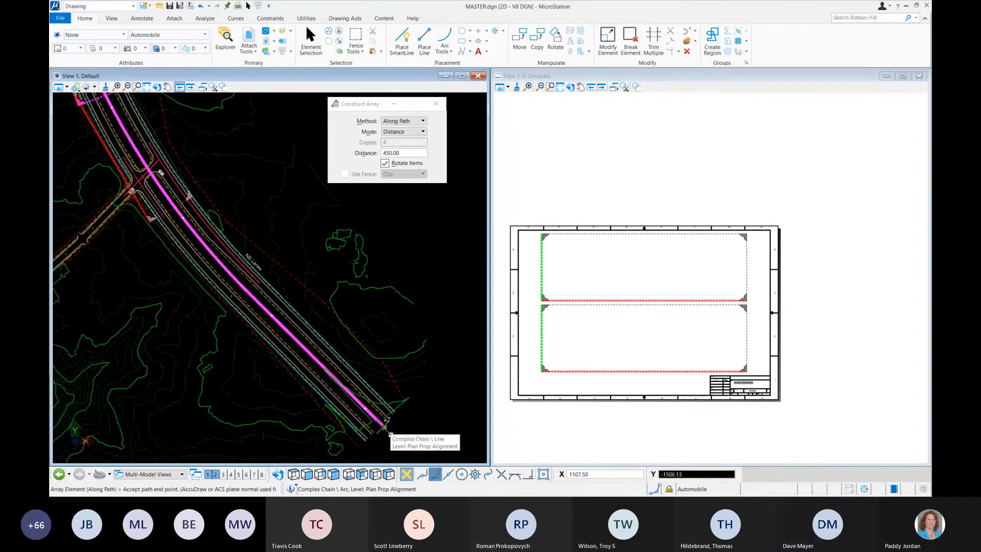
left_click(384, 427)
scroll(378, 306, "down", 3)
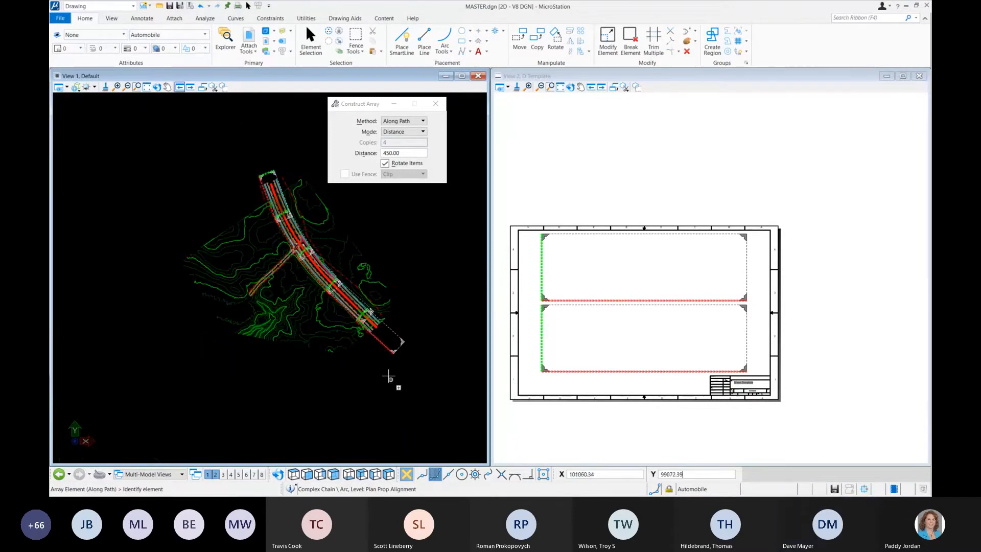
scroll(402, 331, "up", 3)
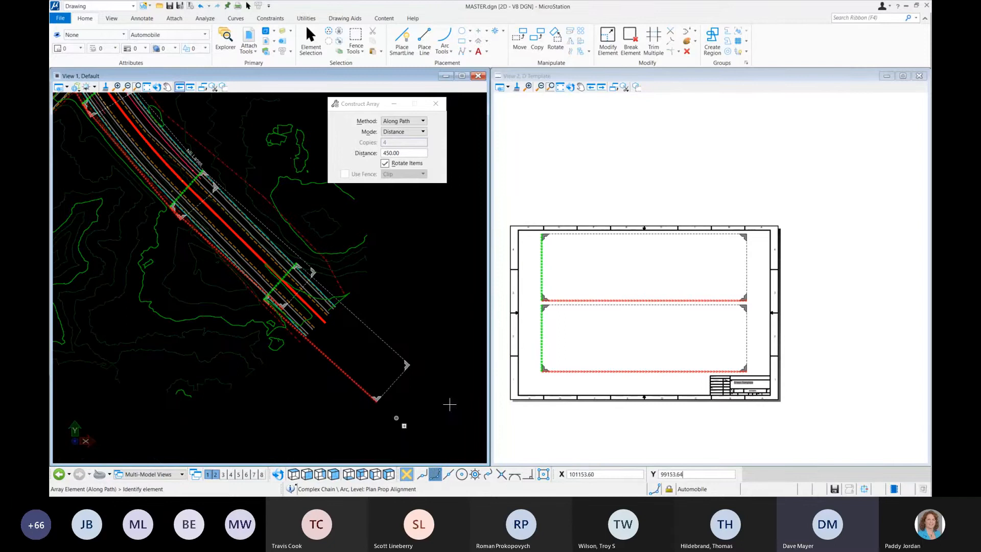
scroll(443, 391, "down", 2)
middle_click_drag(408, 266, 367, 302)
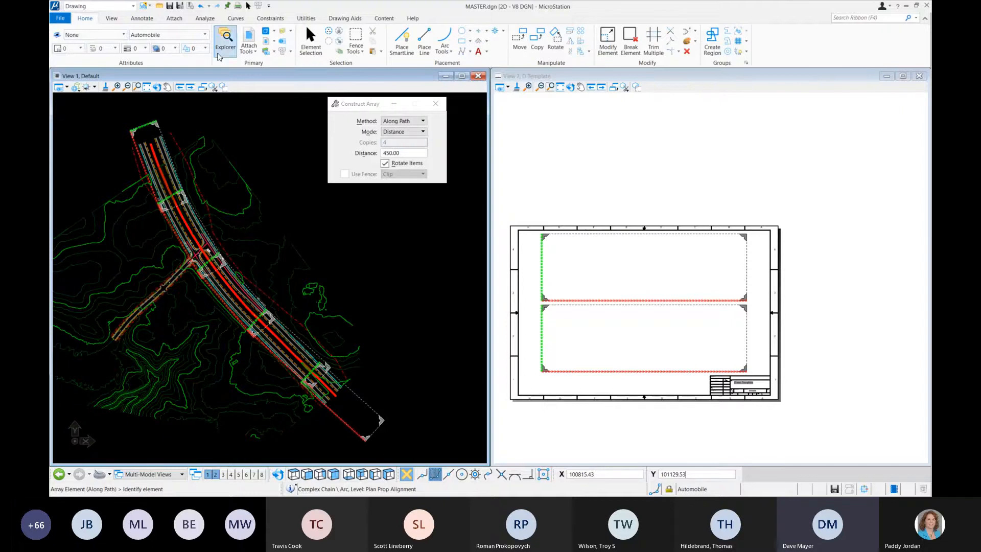
Step: Open the saved views list to examine the Road boundary views made by the array
left_click(111, 19)
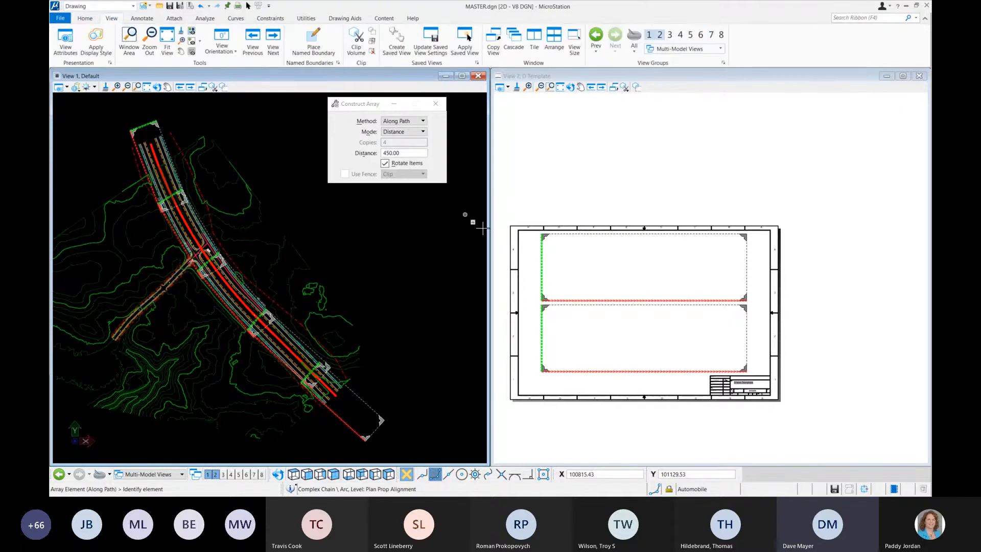
left_click(477, 63)
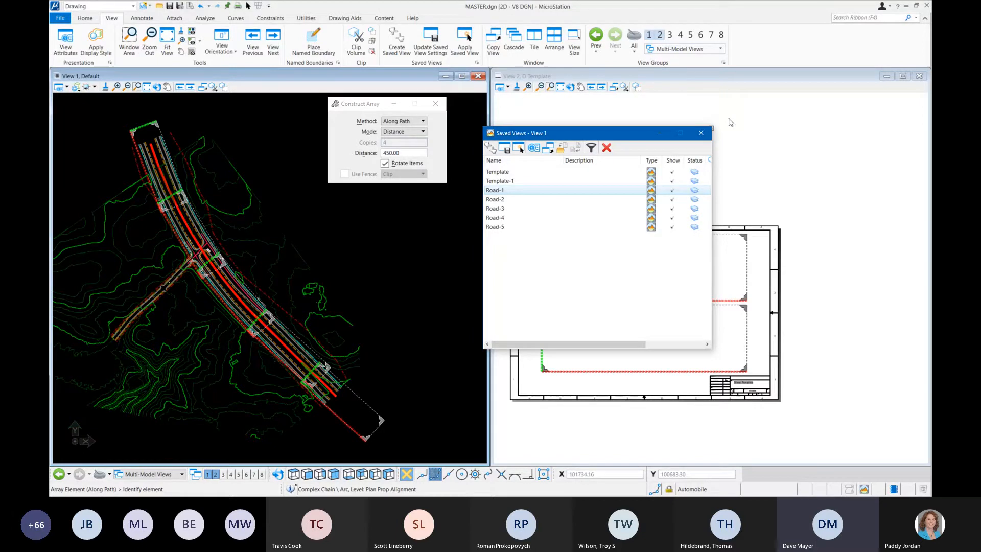
Step: Close the saved views list and open the C-101 sheet model from the file's models list
left_click(695, 128)
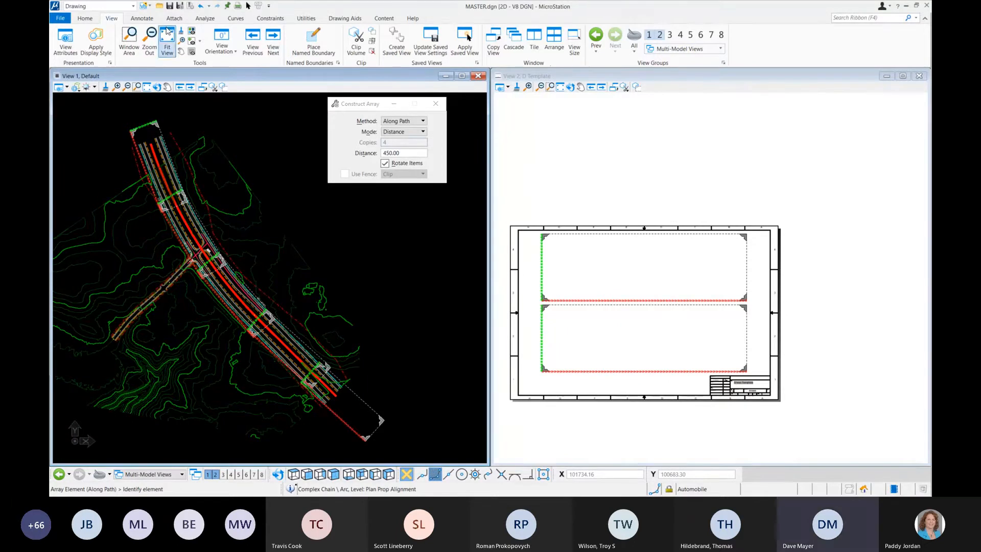
left_click(86, 18)
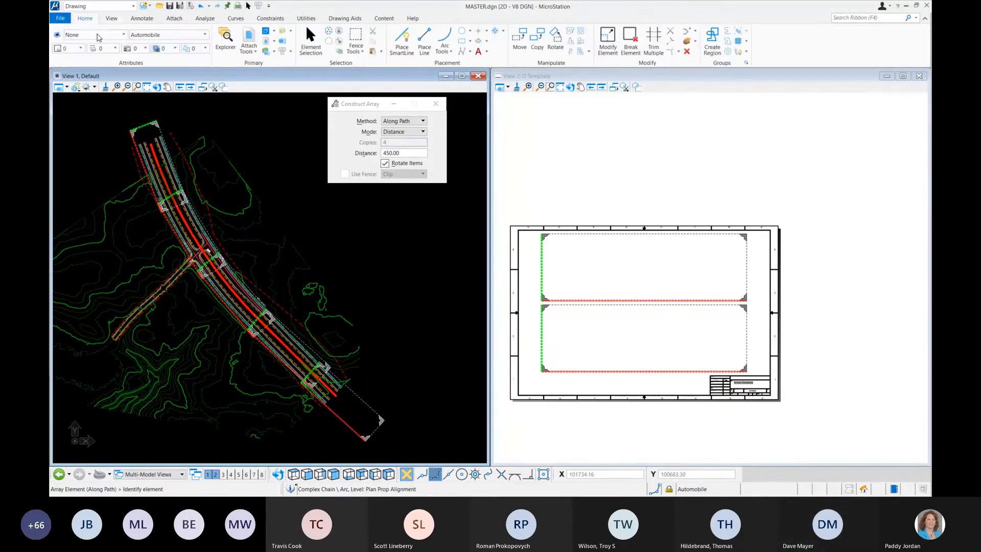
left_click(265, 31)
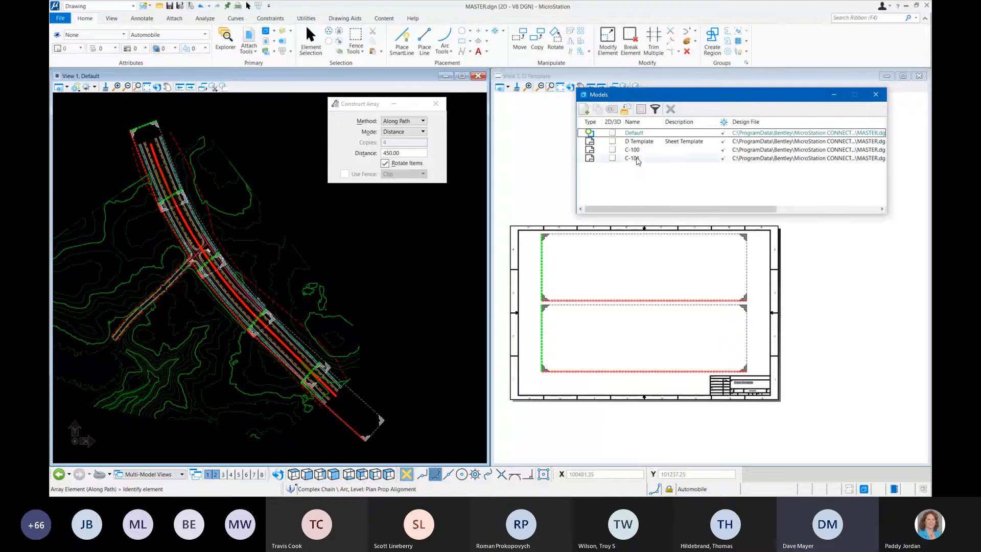
double_click(645, 159)
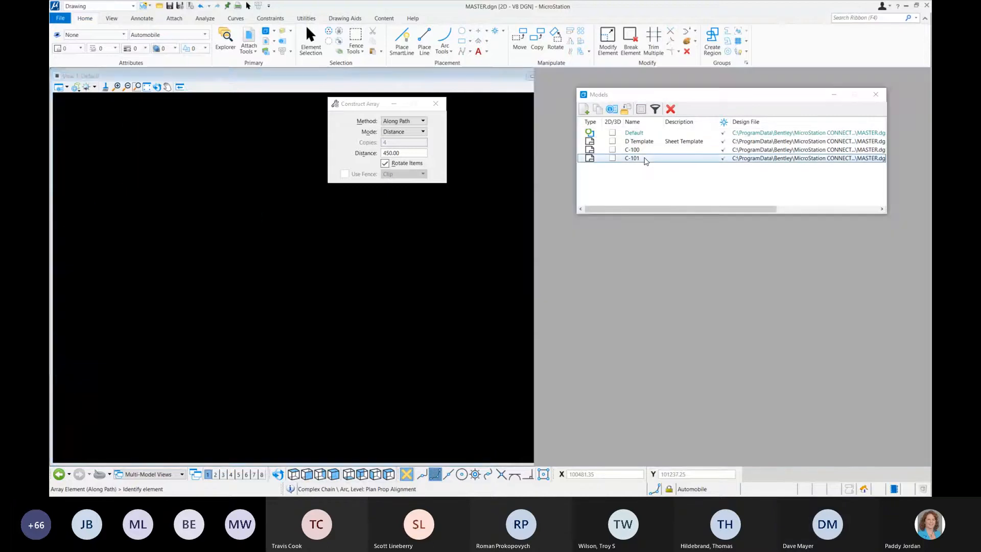
scroll(357, 254, "up", 3)
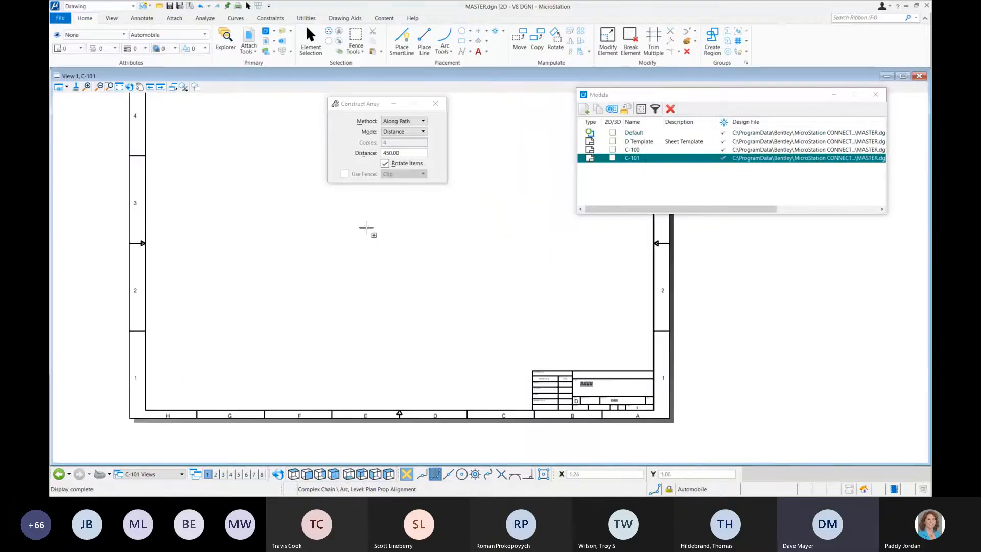
middle_click_drag(378, 239, 407, 261)
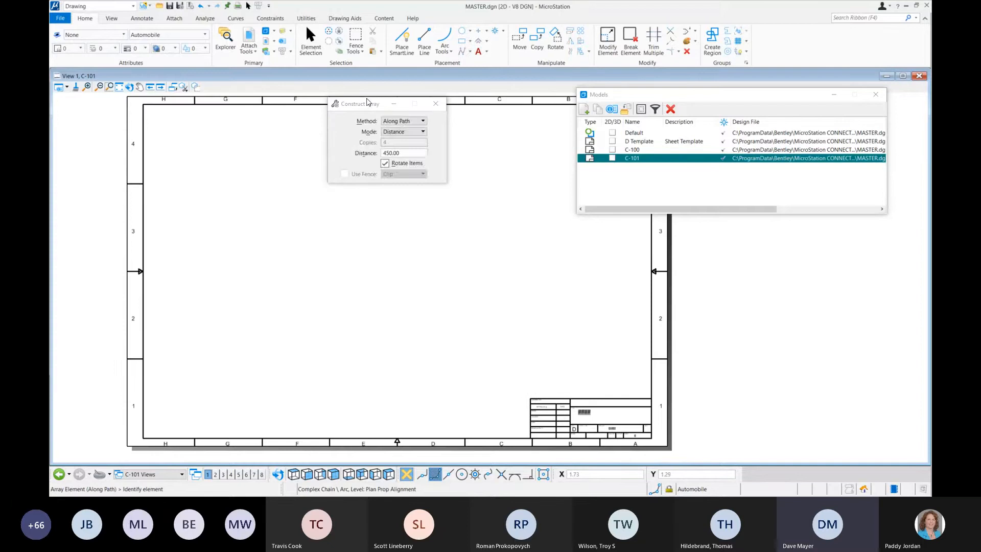
Step: Move the Construct Array and Models windows so that they cover less of the C-101 sheet
left_click_drag(363, 105, 821, 259)
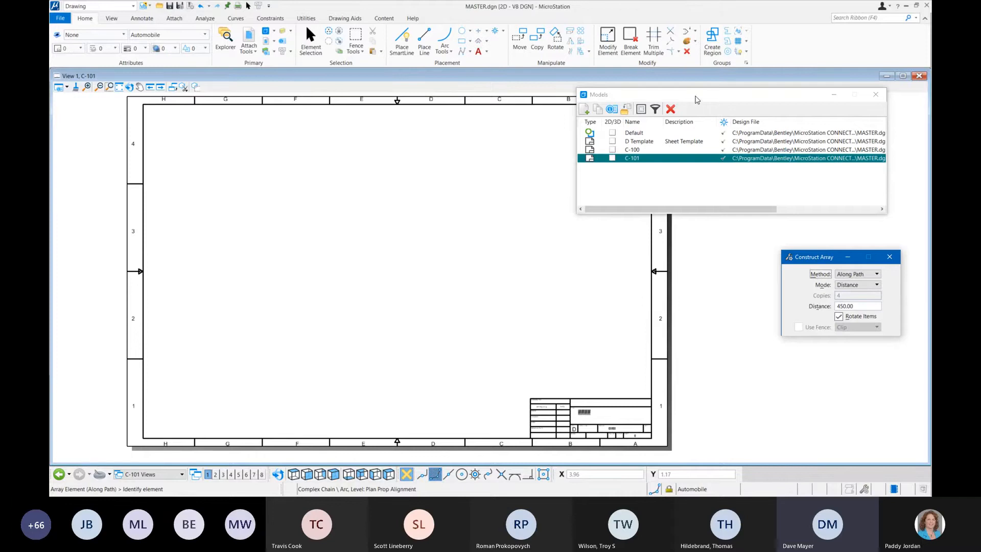
left_click_drag(695, 99, 723, 96)
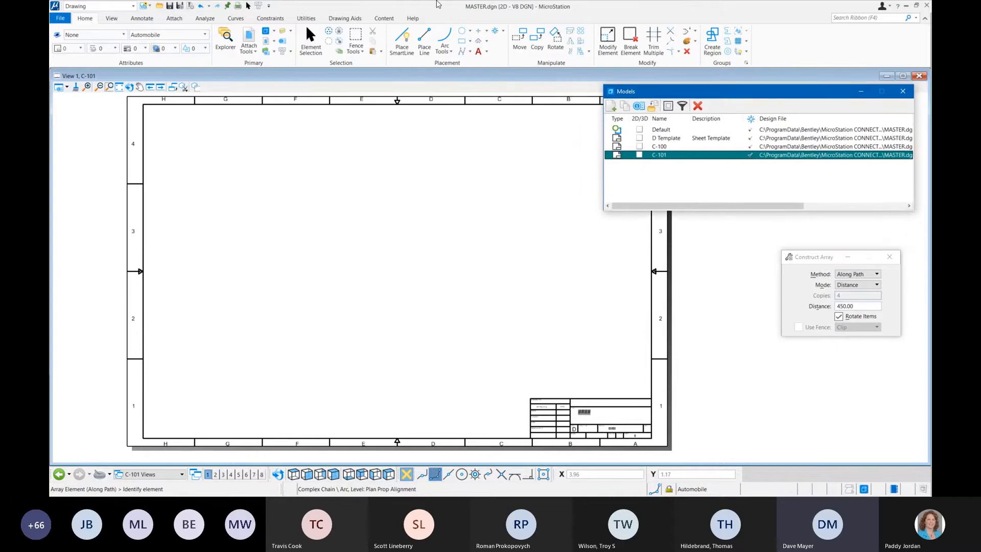
left_click(266, 31)
left_click(267, 32)
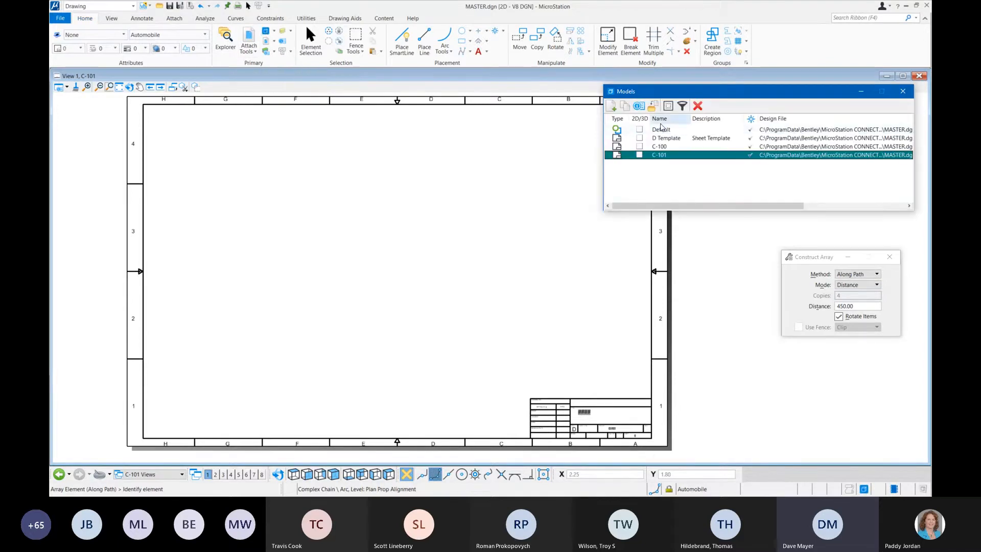
left_click_drag(661, 127, 567, 152)
left_click_drag(346, 198, 332, 202)
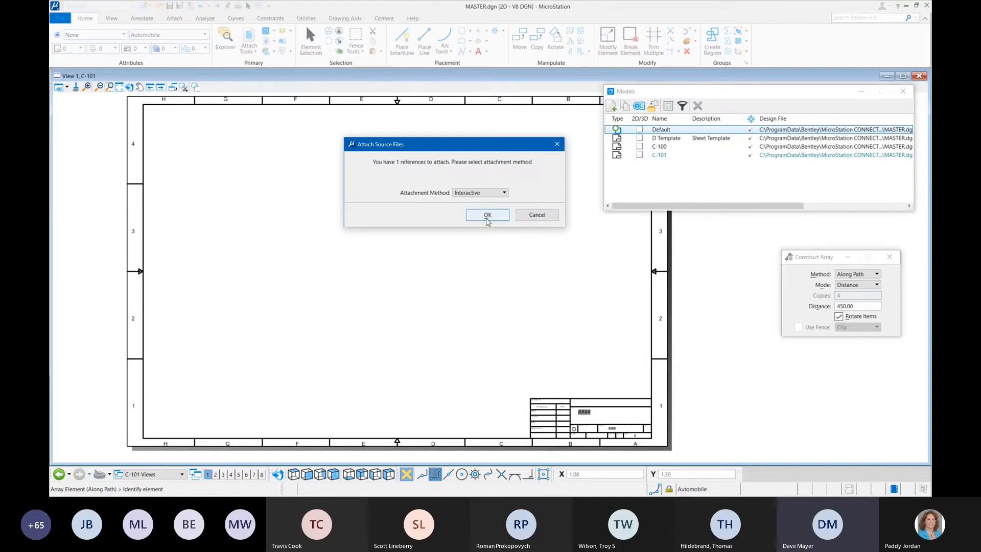
left_click(484, 215)
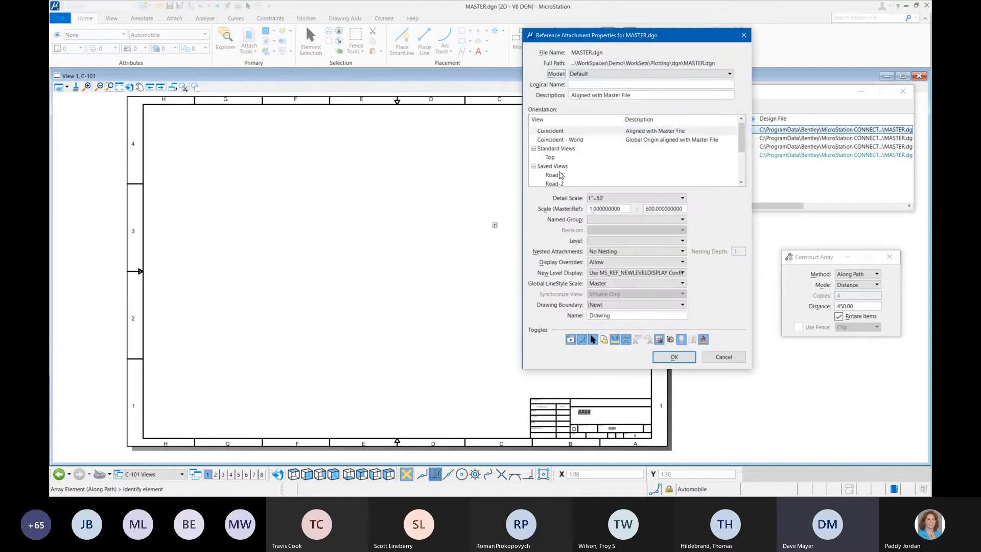
left_click(557, 175)
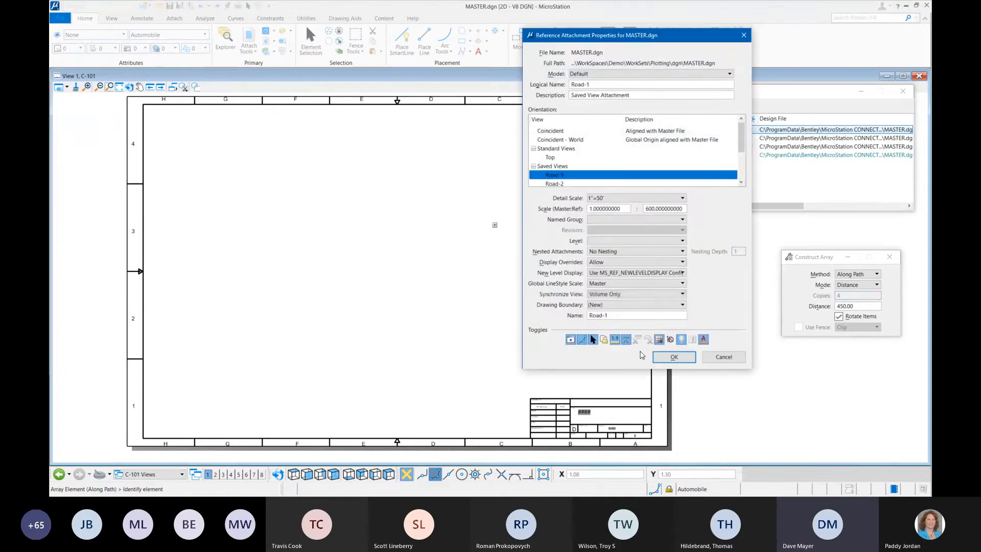
left_click(674, 357)
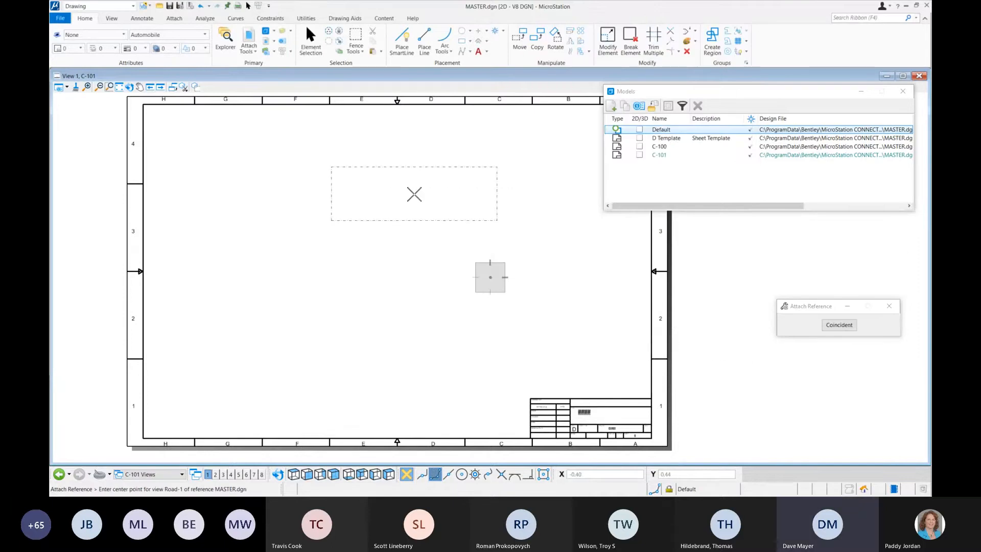
right_click(731, 267)
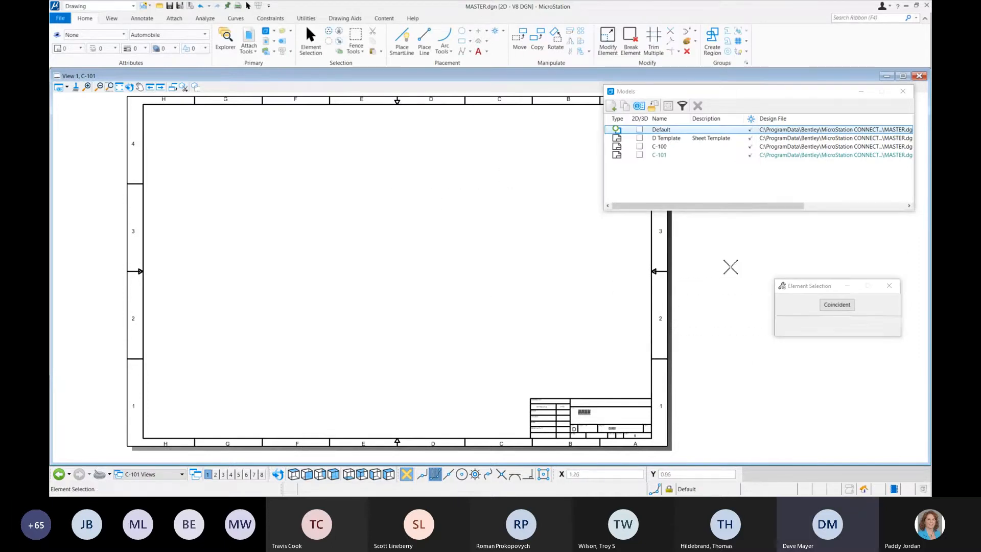
Step: Attach the Default model to the upper half of sheet C-101 with the Road-1 saved view at a detail scale of 1"=20'
left_click_drag(664, 131, 475, 197)
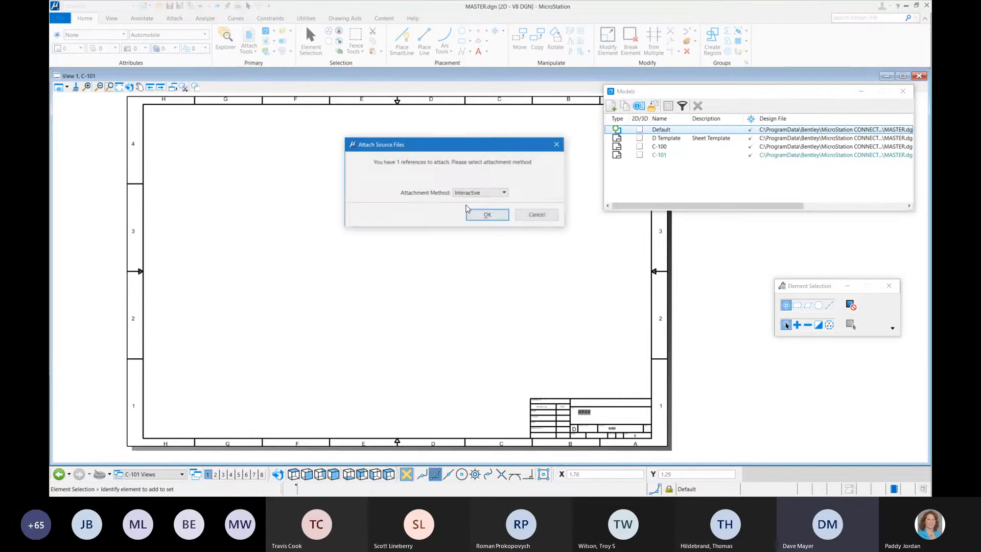
left_click(480, 217)
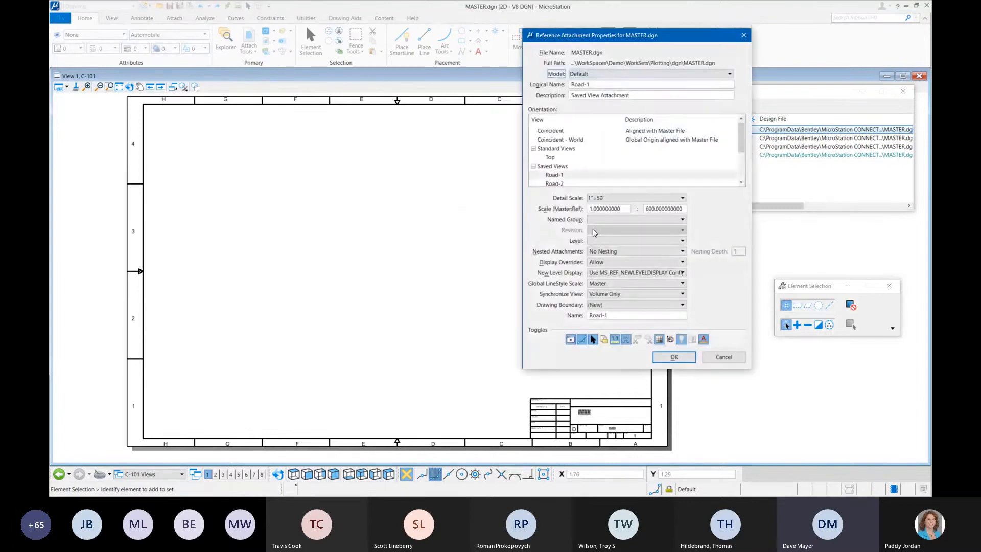
left_click(662, 199)
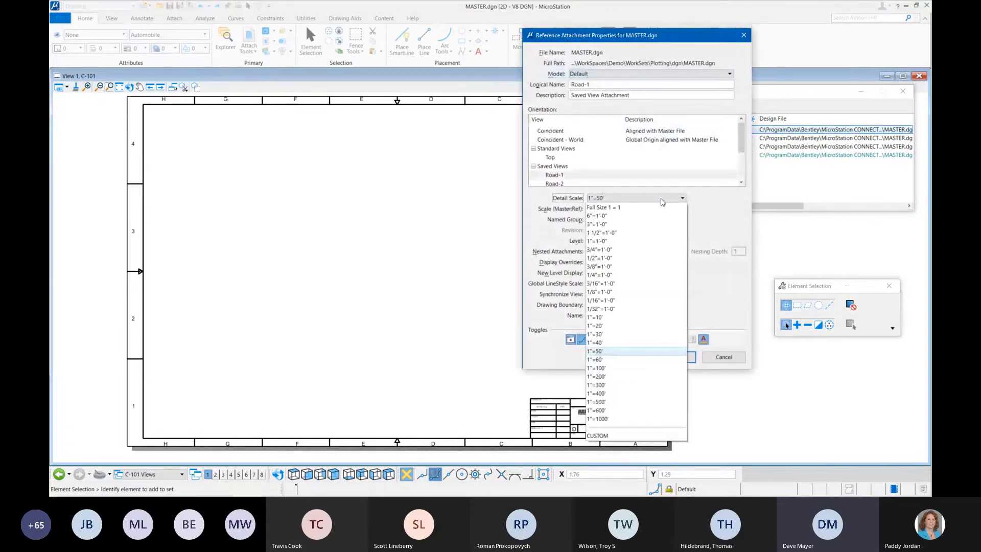
left_click(595, 326)
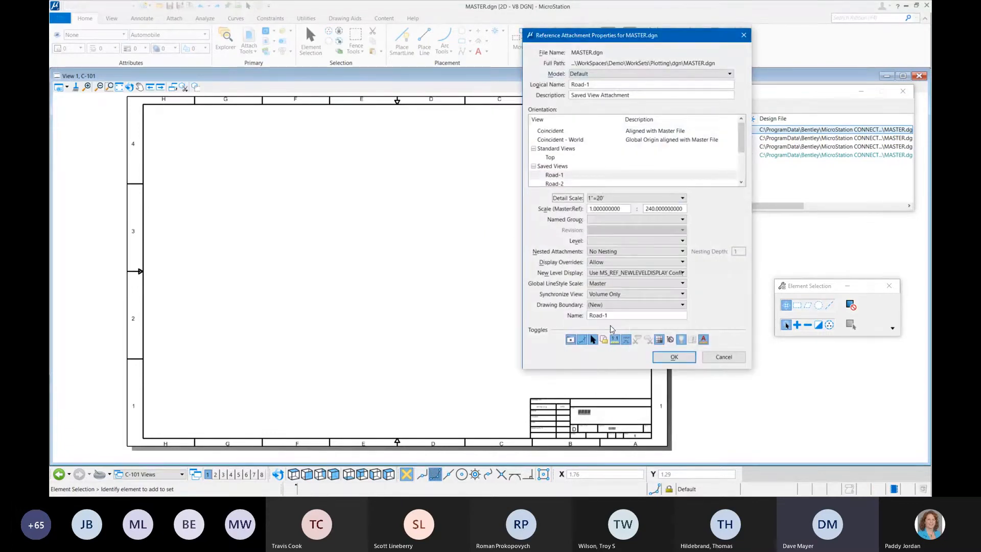
left_click(675, 357)
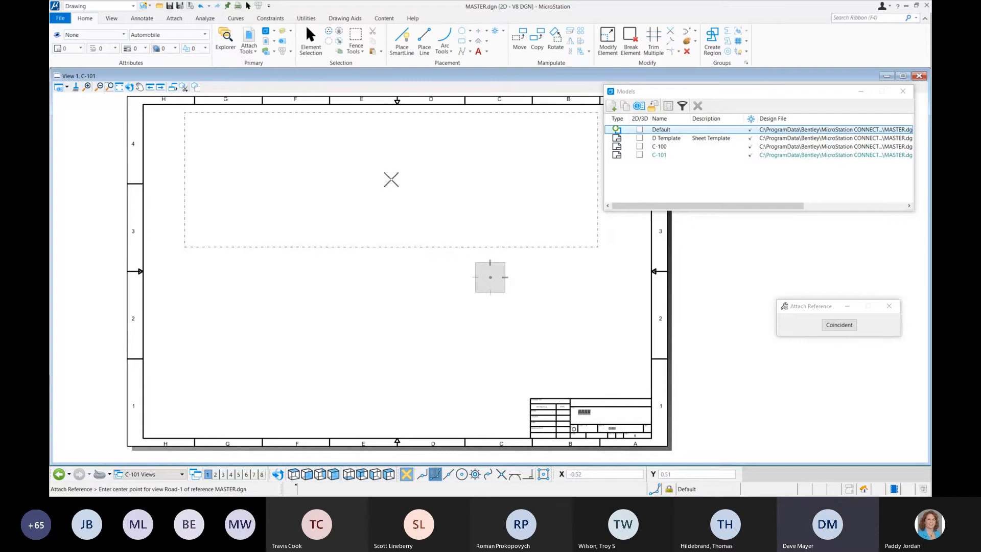
left_click(391, 180)
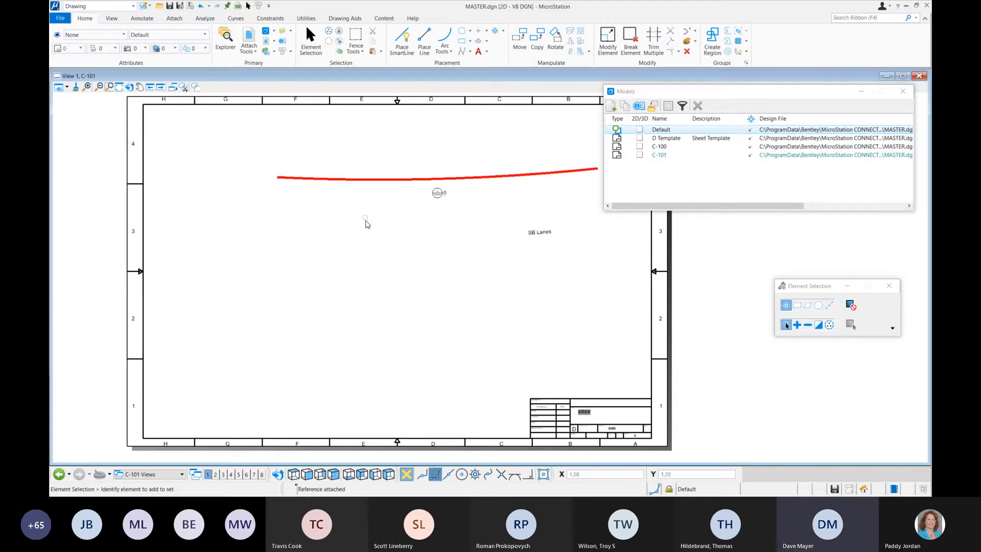
Step: Attach the Default model's Road-1 view again below the first, with logical name Road-2, drawing boundary (None) and detail scale 1"=20'
scroll(378, 217, "down", 2)
scroll(390, 212, "up", 2)
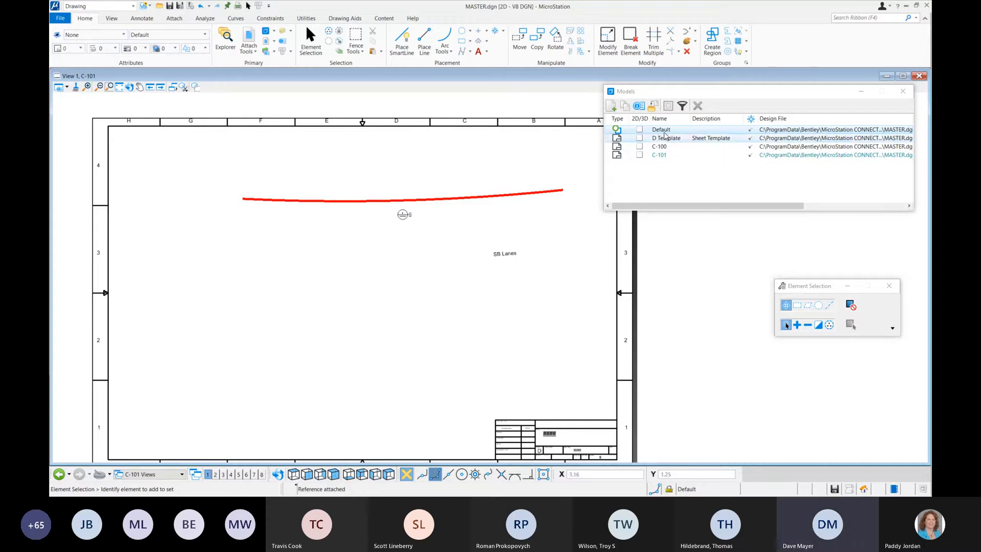
left_click_drag(662, 130, 321, 300)
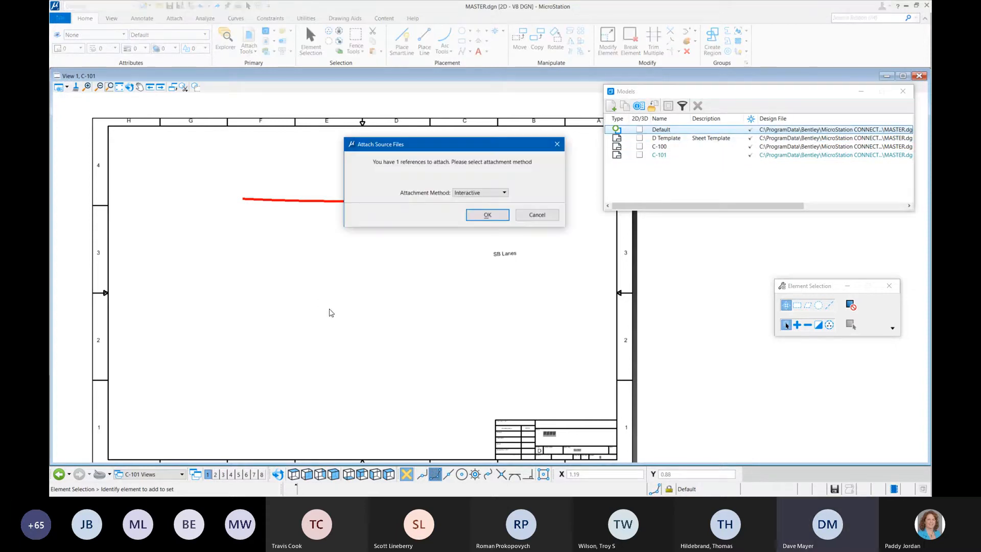
left_click(488, 215)
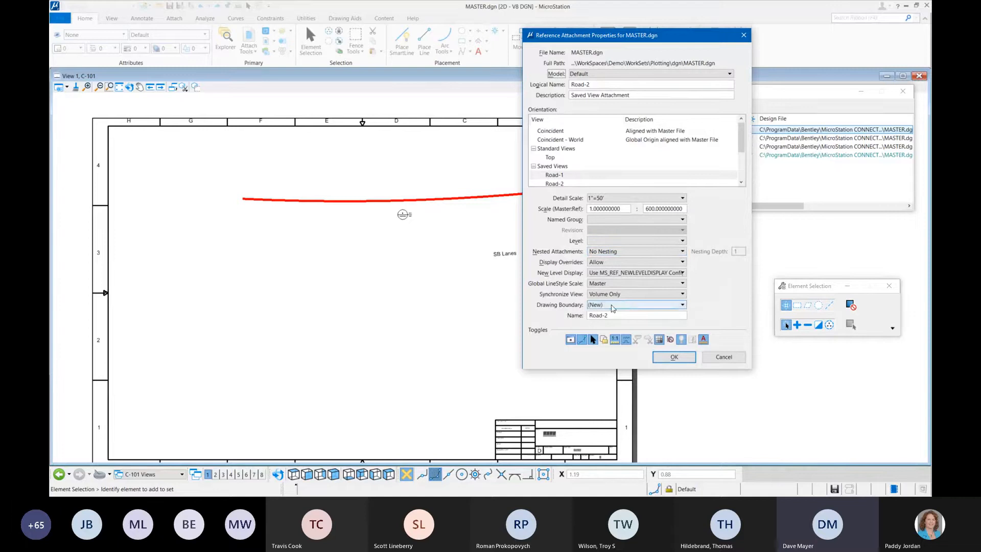
left_click(637, 307)
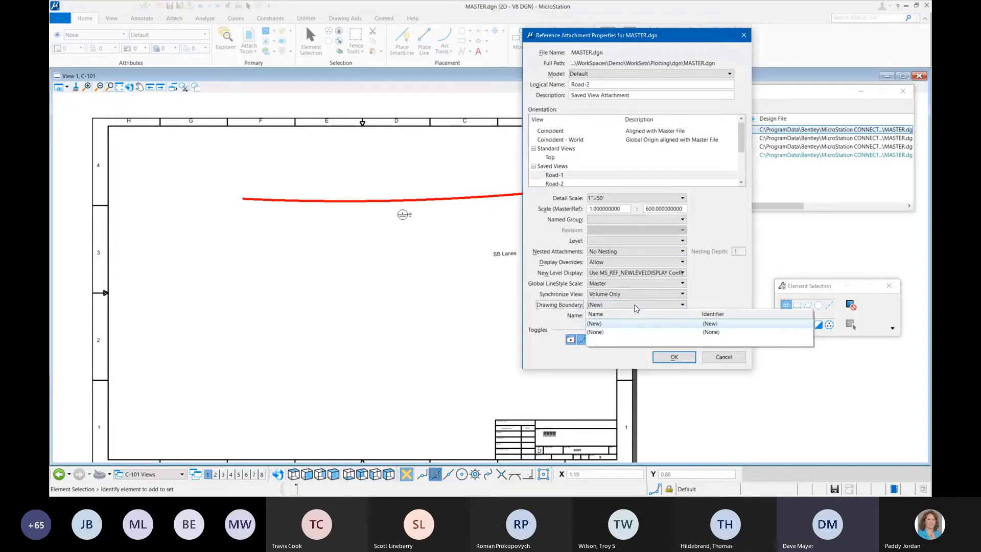
left_click(596, 332)
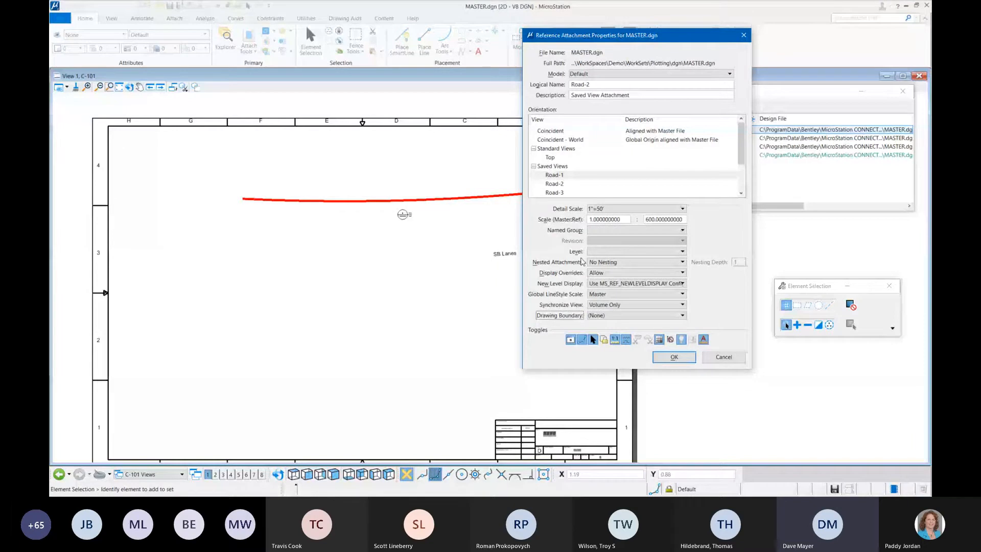
left_click(632, 209)
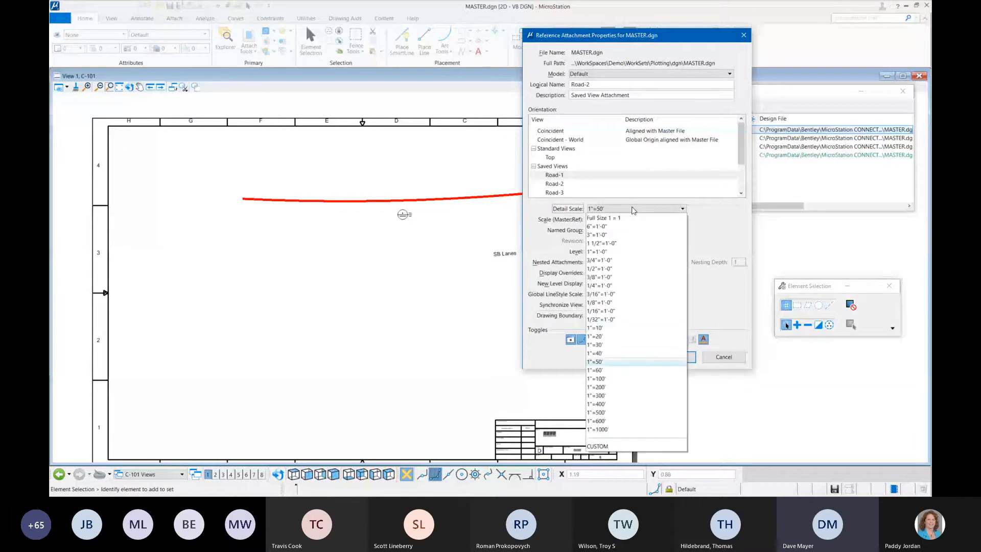
left_click(609, 337)
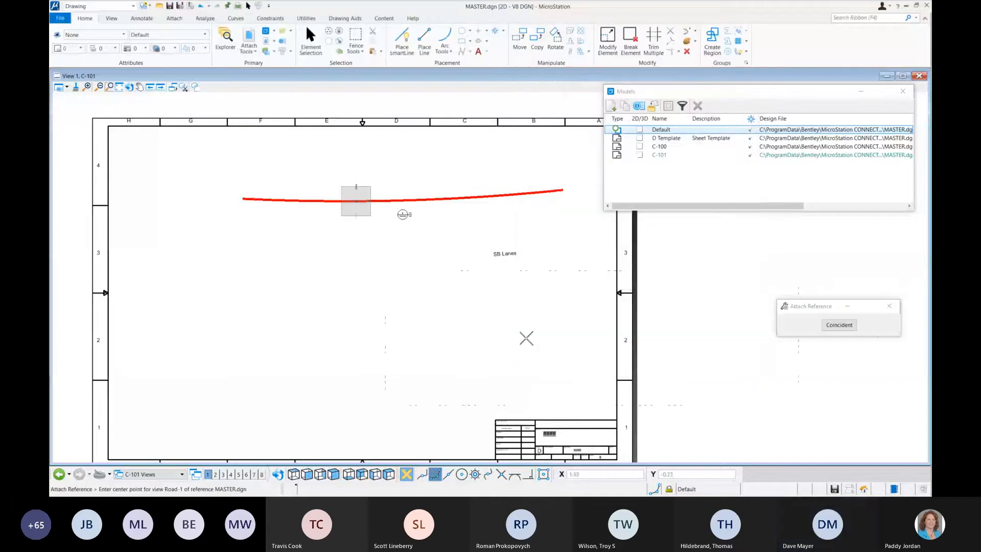
left_click(357, 335)
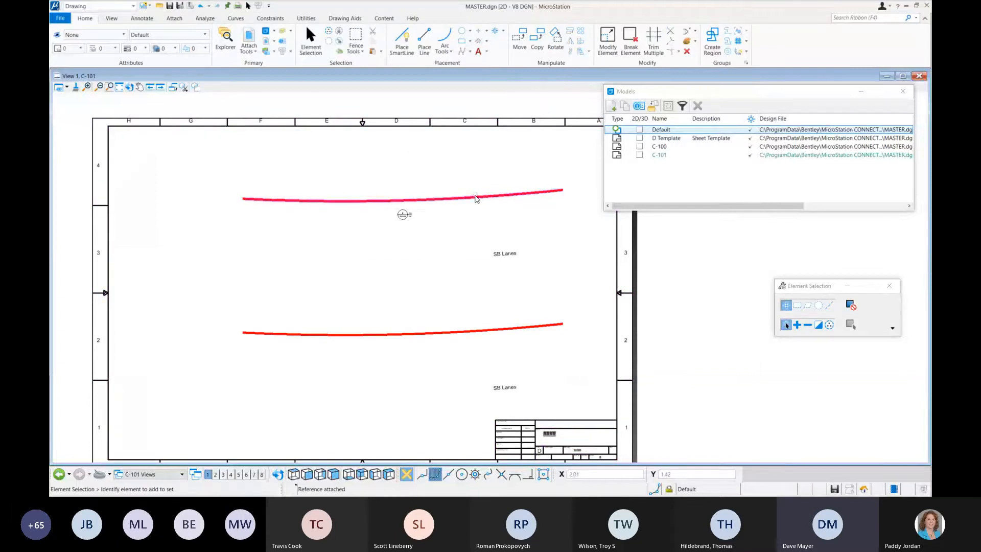
Step: Close the models list and open the list of references attached to sheet C-101
left_click(903, 94)
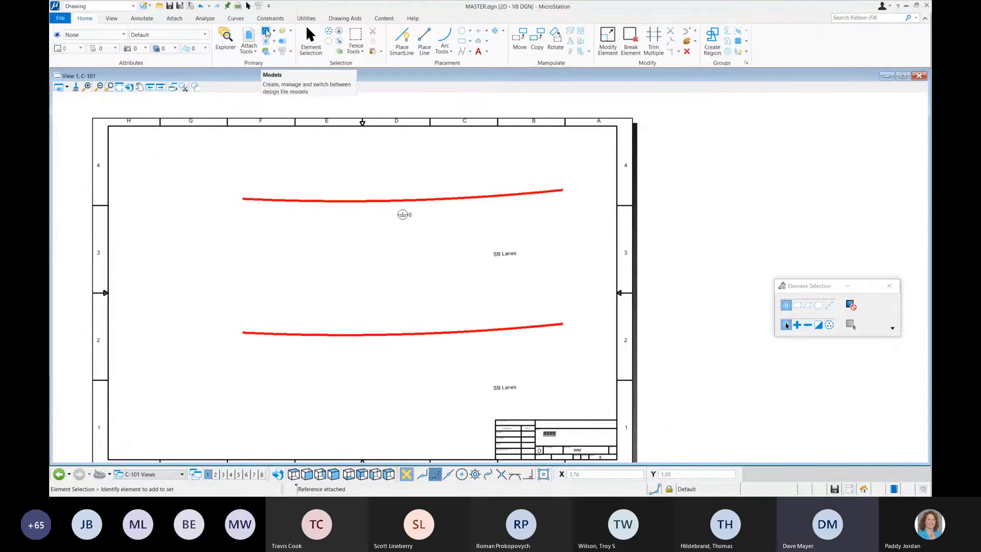
left_click(249, 50)
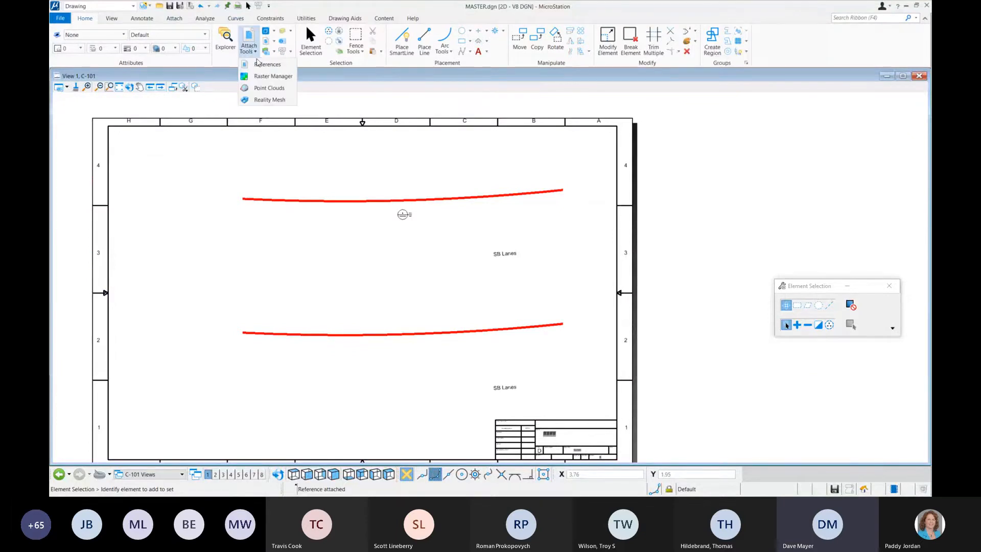
left_click(260, 64)
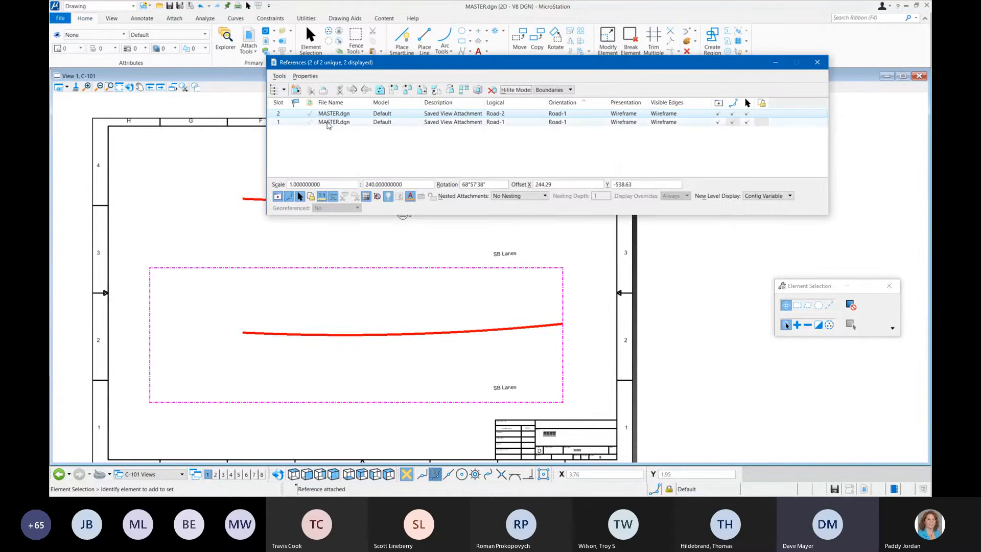
left_click(342, 123, "ctrl")
right_click(346, 124)
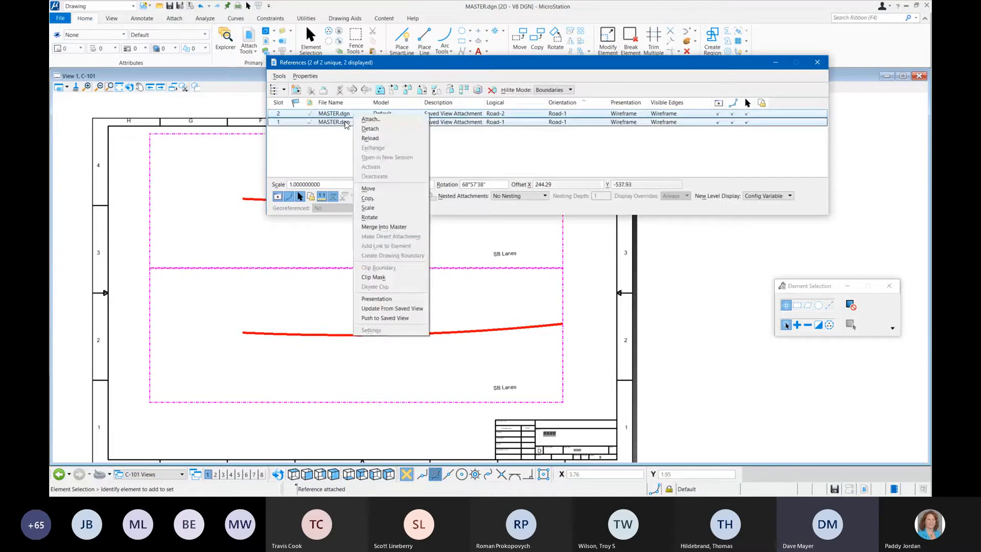
left_click(313, 157)
left_click(313, 158)
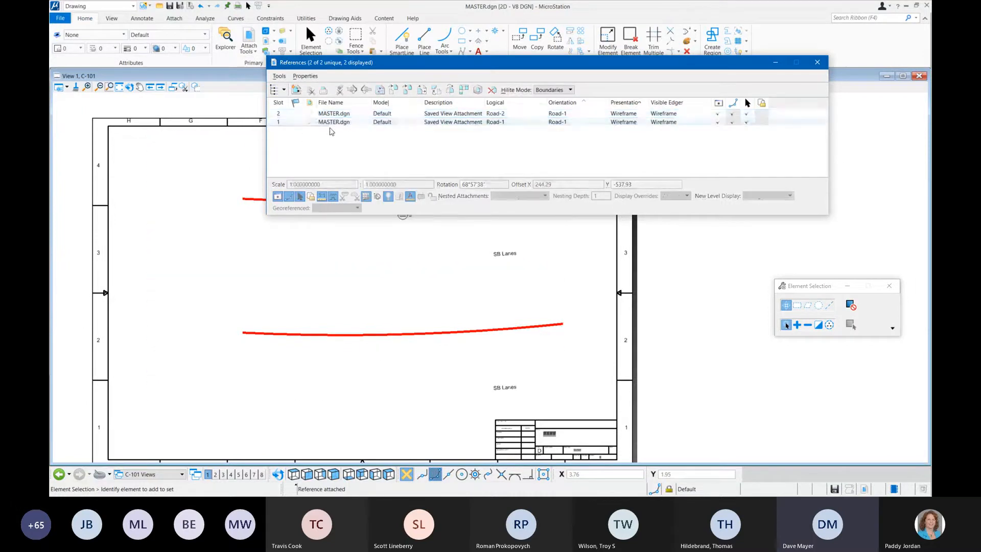
Step: Set the nested attachments of the Road-2 reference to Live Nesting in its attachment properties
left_click(337, 113)
right_click(347, 113)
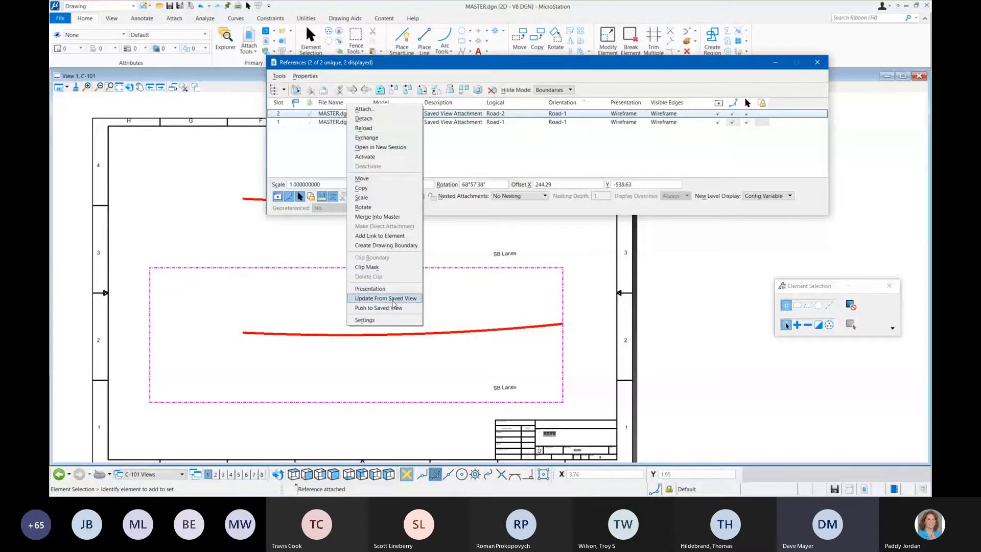
left_click(388, 320)
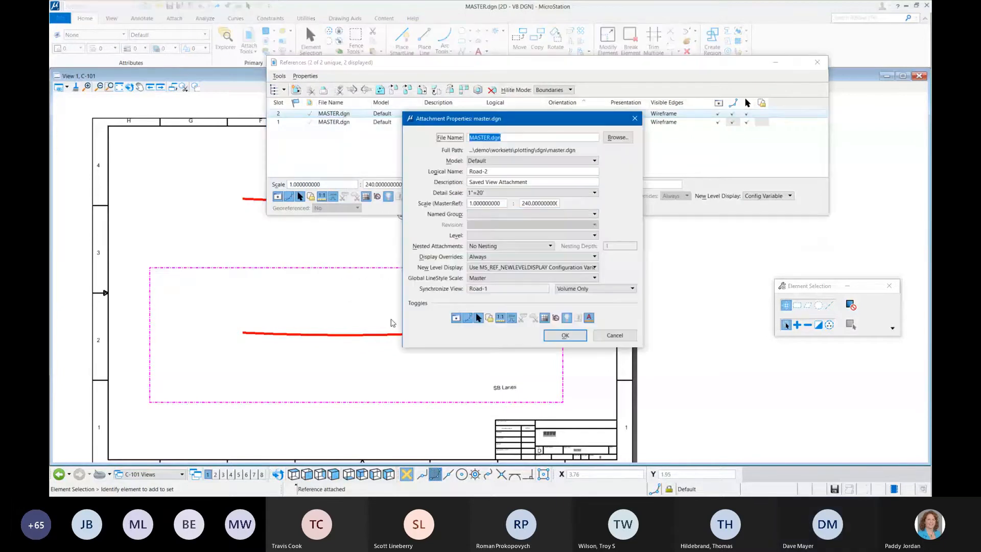
left_click(539, 246)
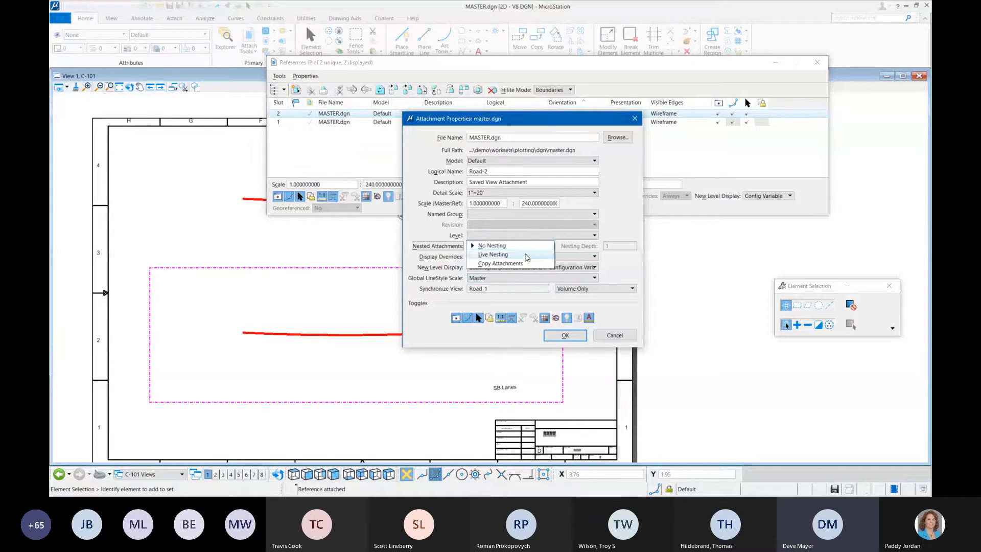
left_click(527, 254)
left_click(564, 337)
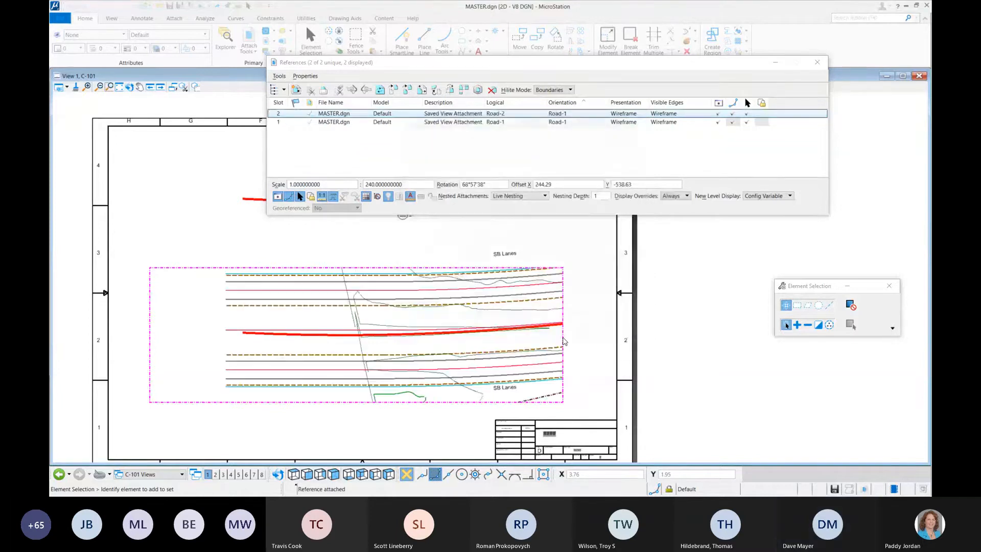
Step: Set the nested attachments of the Road-1 reference to Live Nesting and close the references list
left_click(346, 123)
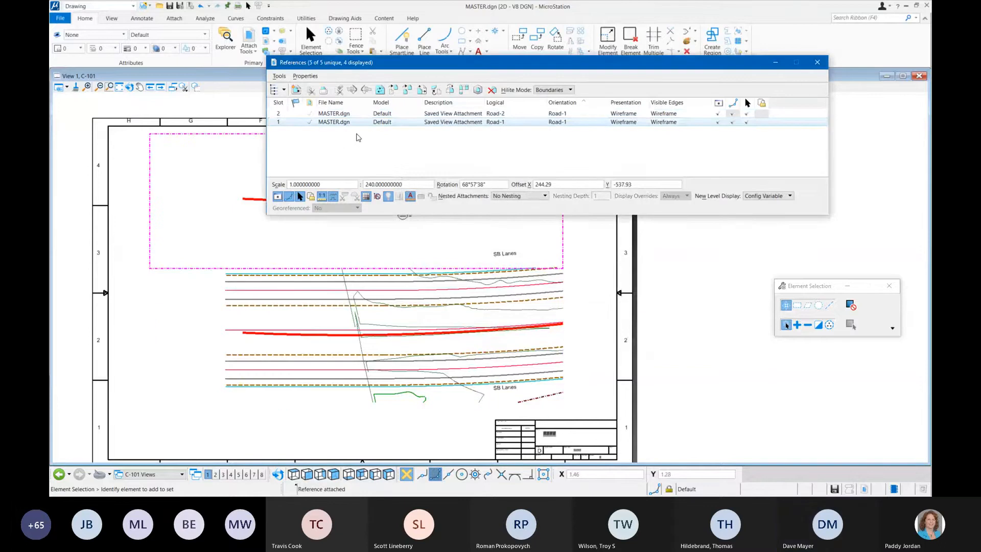
right_click(362, 121)
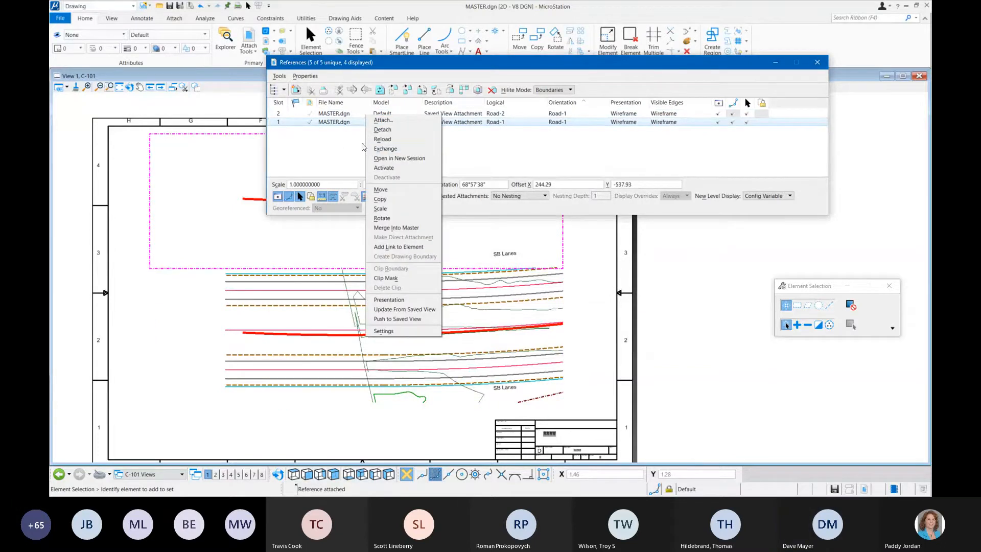
left_click(383, 331)
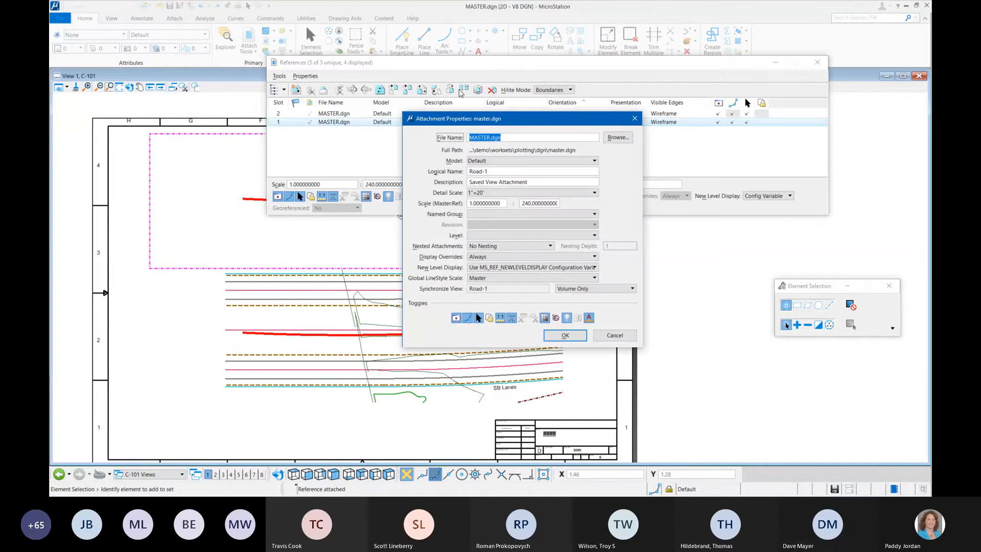
left_click(514, 247)
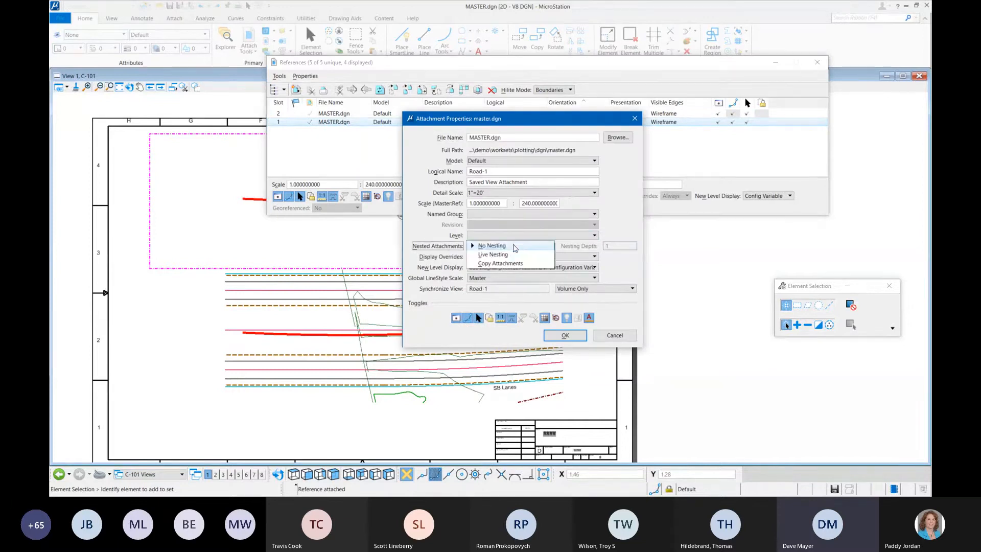
left_click(506, 255)
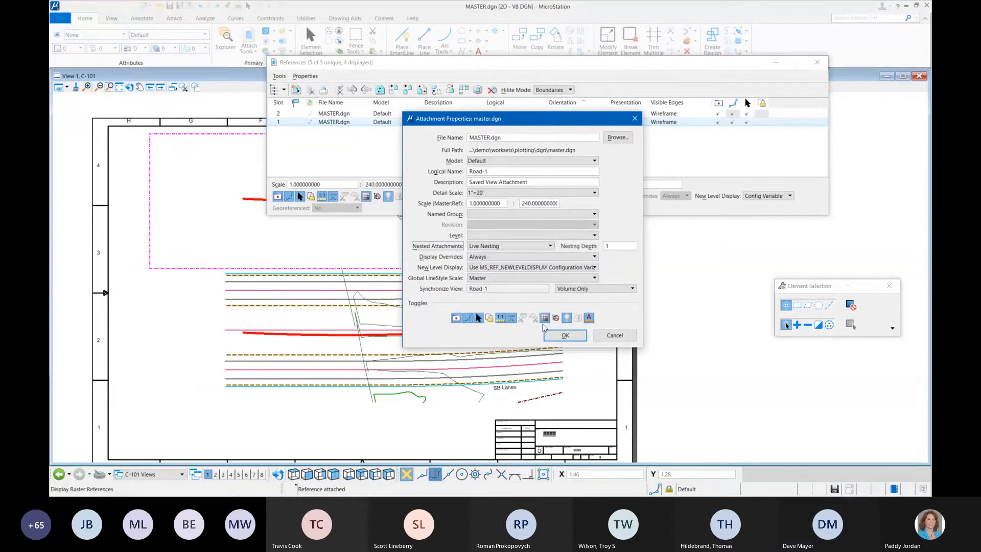
left_click(558, 339)
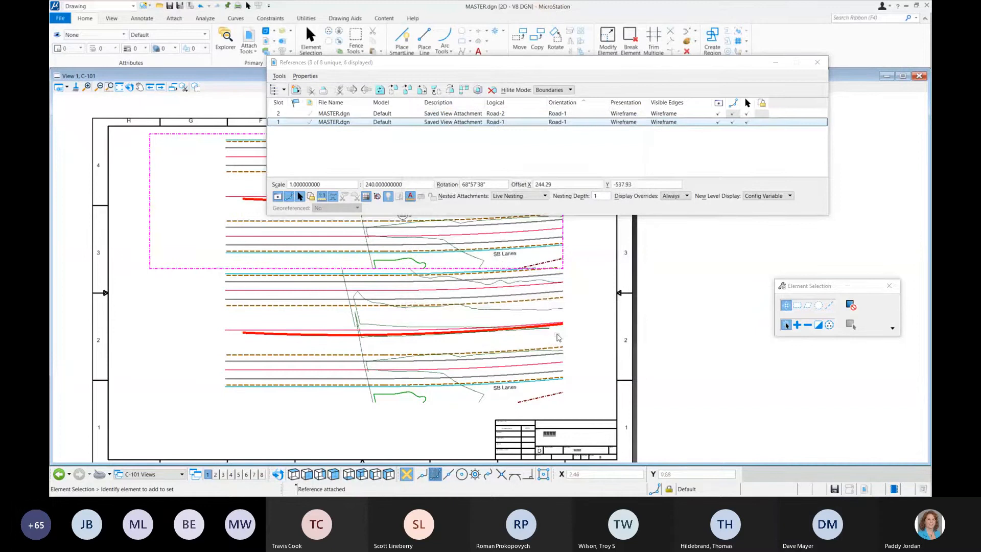
left_click(818, 62)
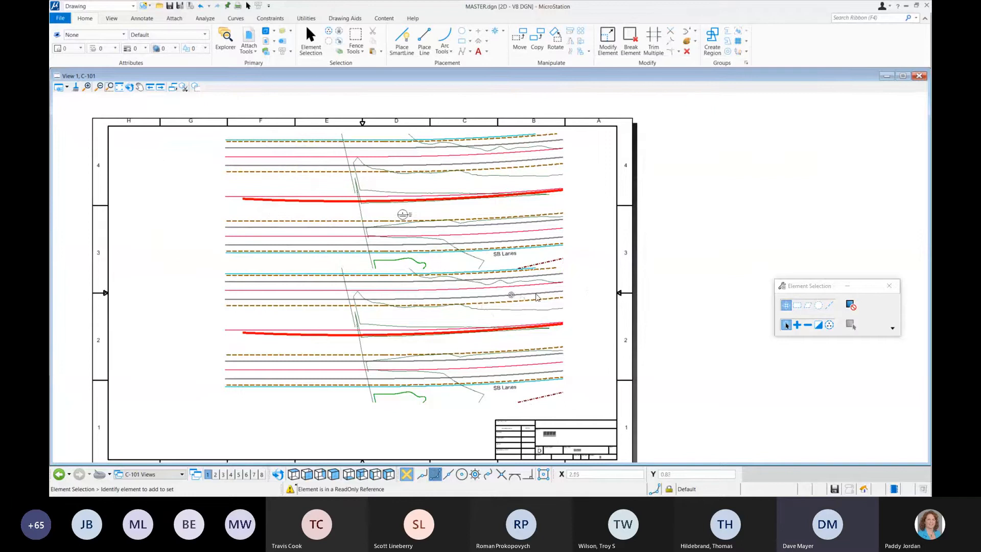
Step: Reopen the references list and make the Road-2 and Road-1 attachments selectable as elements with Treat Attachment as Element
left_click(264, 32)
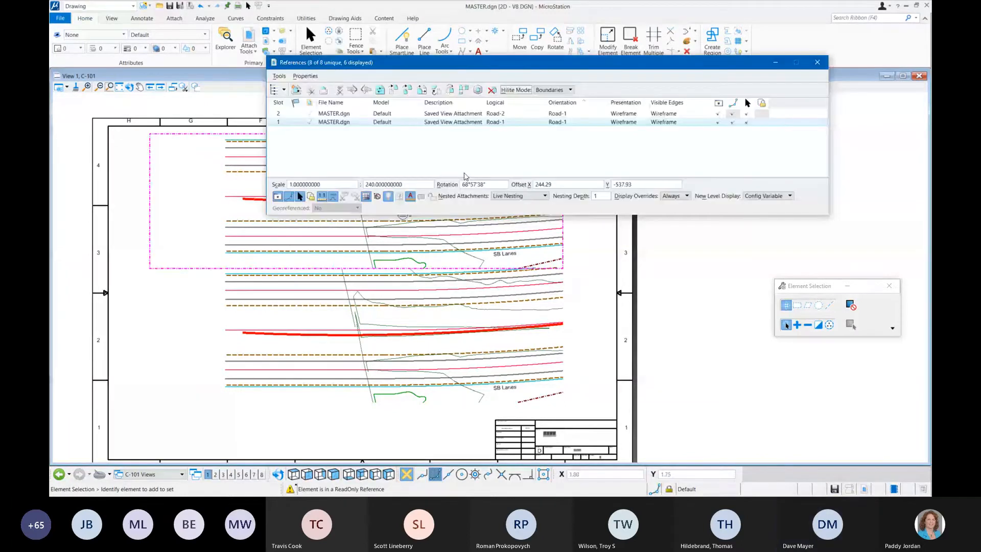
left_click(393, 113)
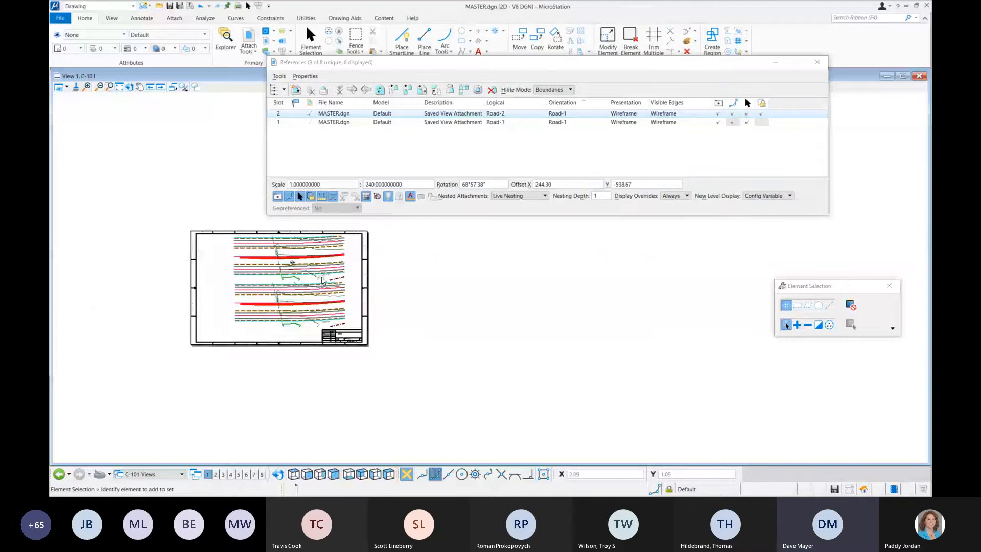
scroll(323, 278, "up", 2)
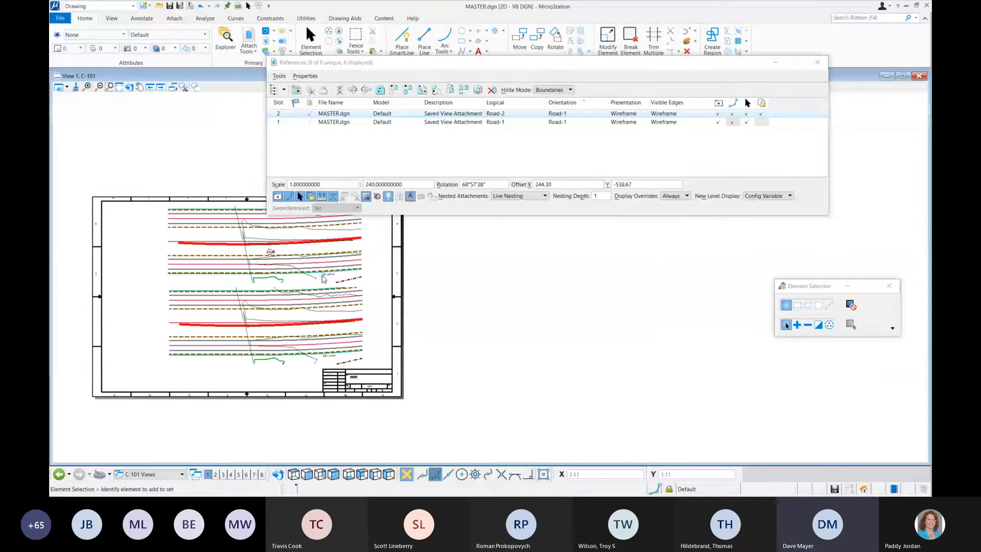
left_click(381, 124)
left_click(382, 124, "shift")
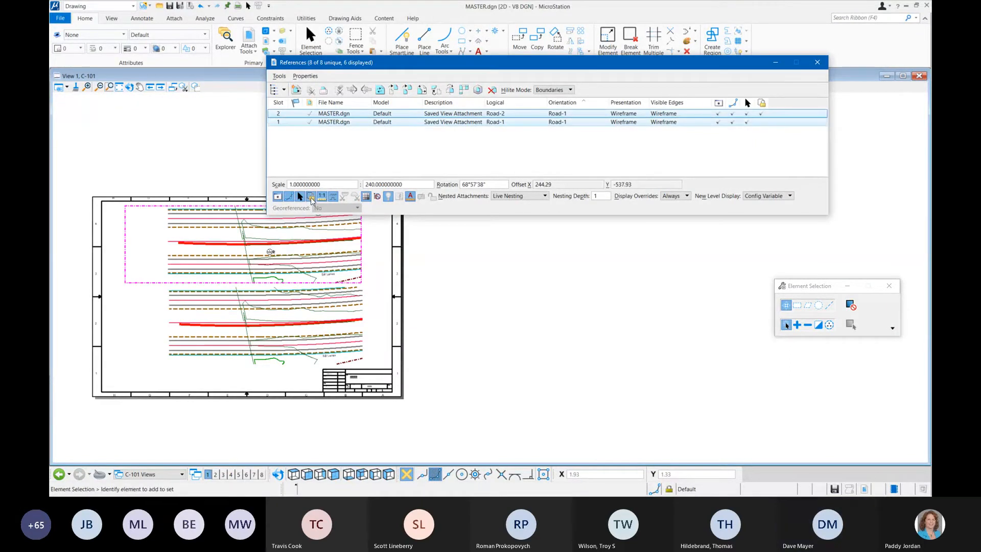
Step: Select the lower Road-2 attachment on the sheet and shift it slightly to the left by its boundary
left_click(187, 350)
double_click(188, 350)
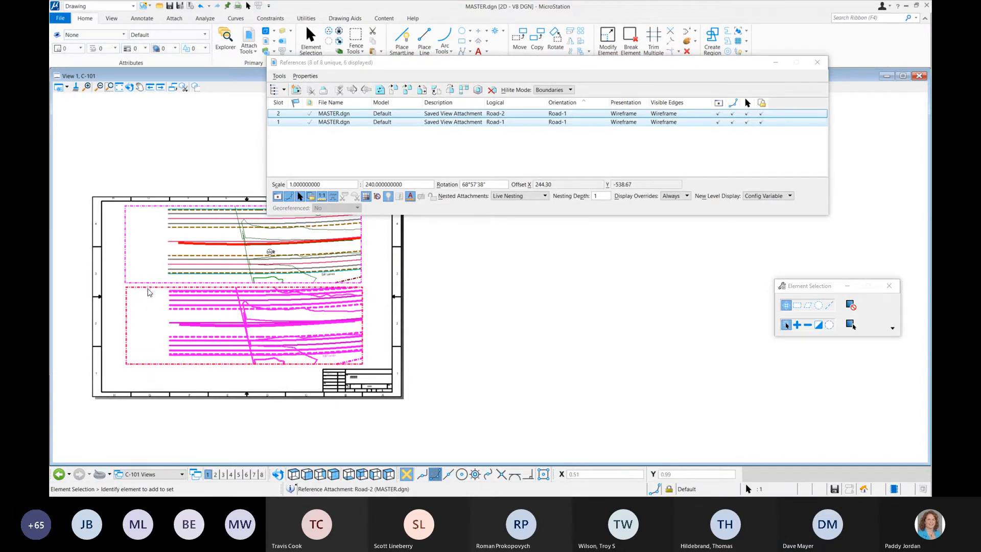
left_click_drag(148, 288, 140, 286)
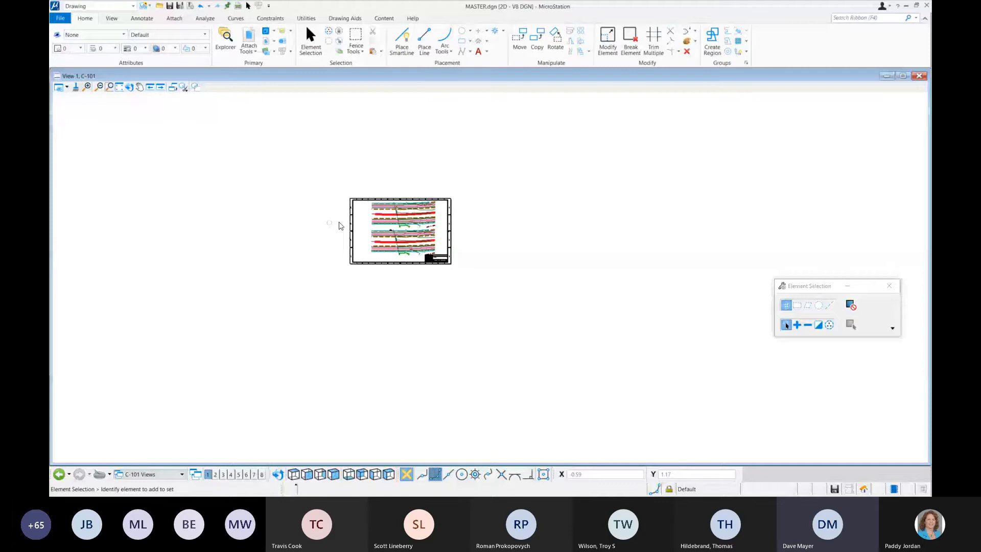
Step: Copy the C-101 sheet model as a new sheet model named C-102
scroll(391, 220, "up", 5)
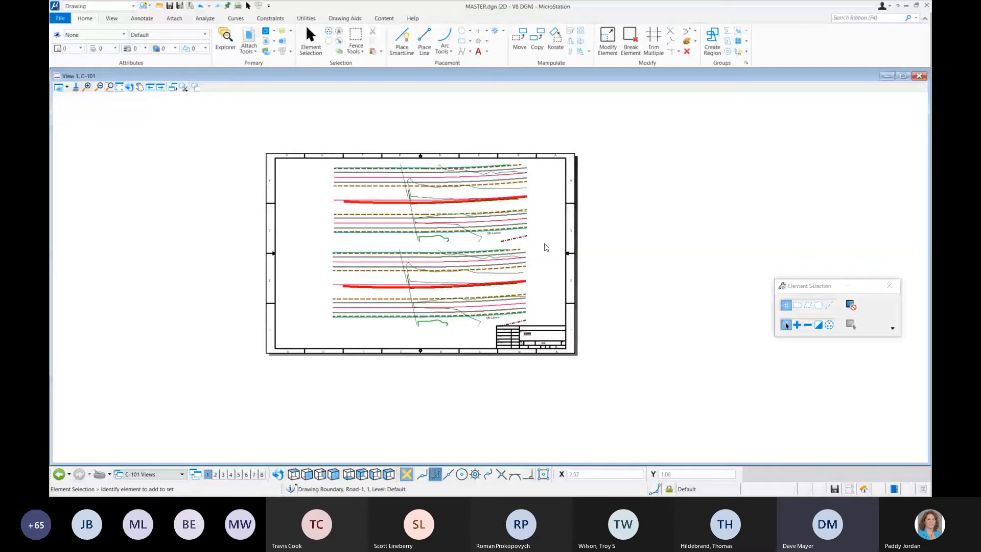
middle_click_drag(545, 245, 543, 246)
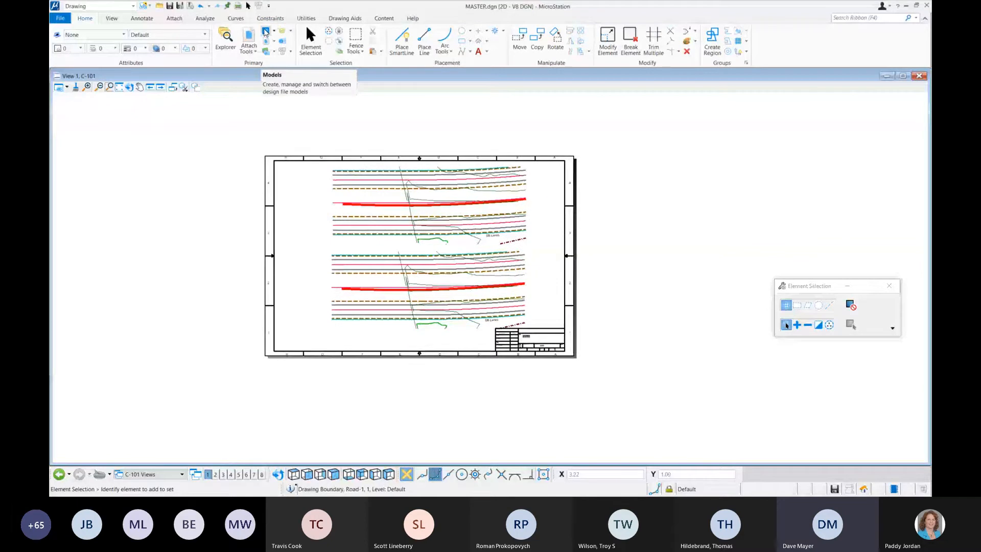
left_click(266, 32)
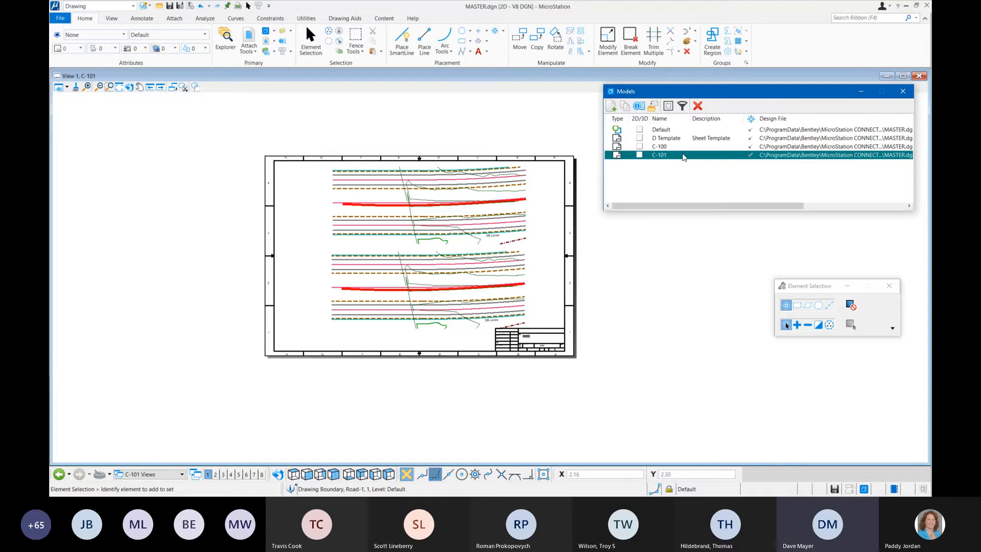
left_click(629, 106)
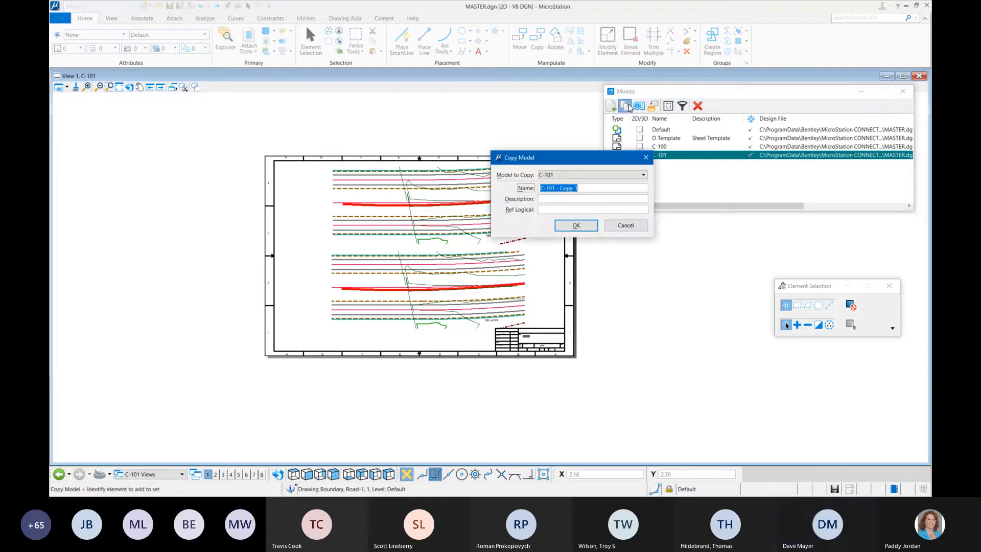
left_click(579, 190)
left_click_drag(579, 190, 550, 193)
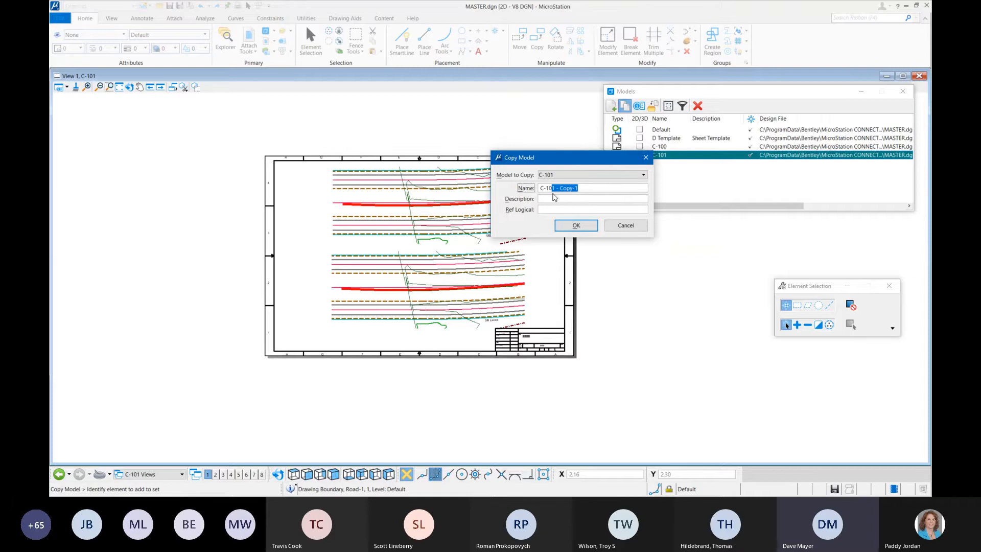
type("102")
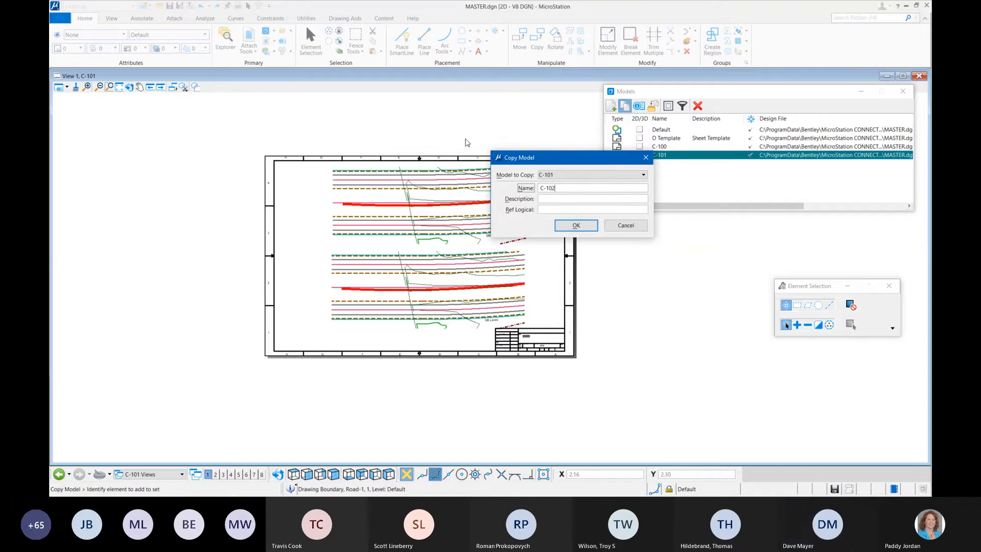
left_click(578, 227)
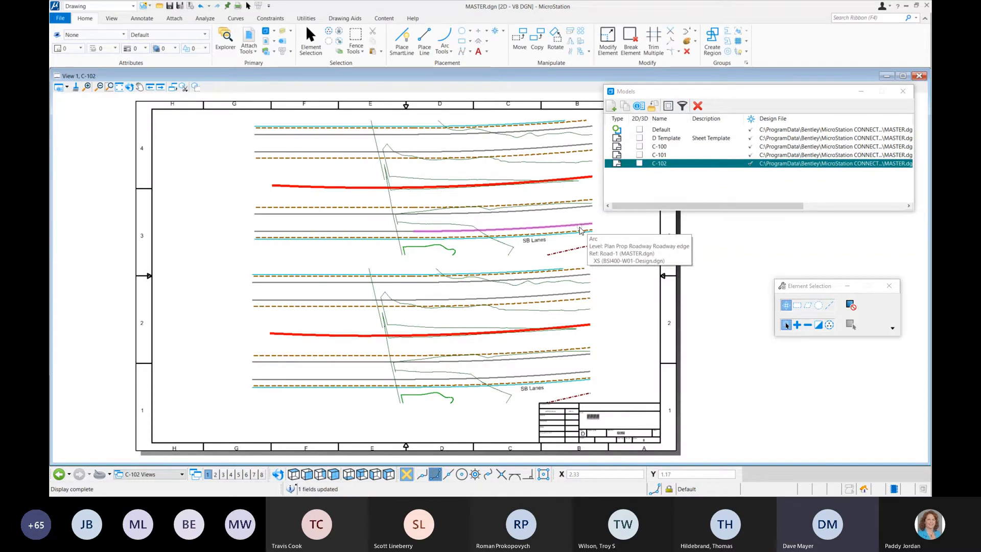
Step: Close the models list and open the references list for the new C-102 sheet
left_click(903, 92)
scroll(575, 198, "down", 2)
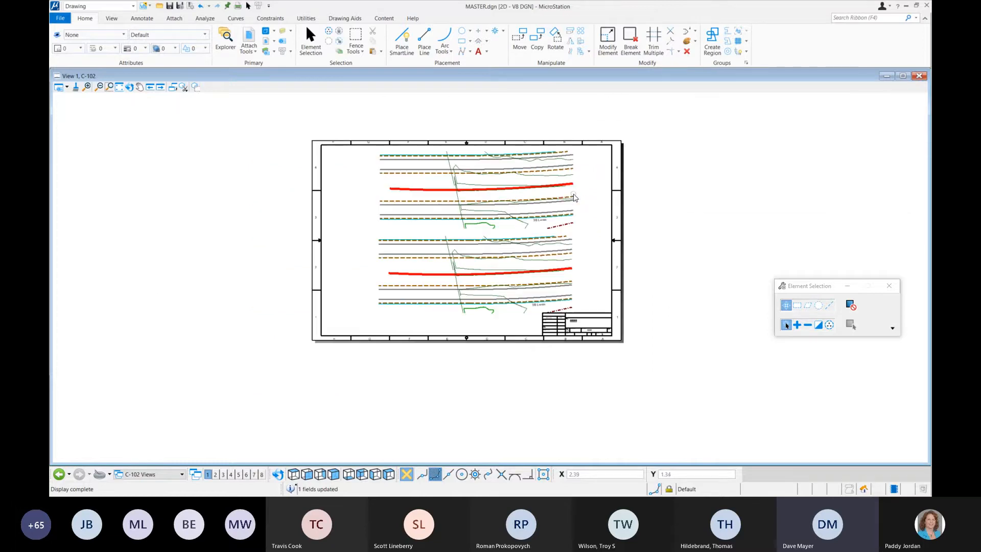
scroll(574, 197, "up", 2)
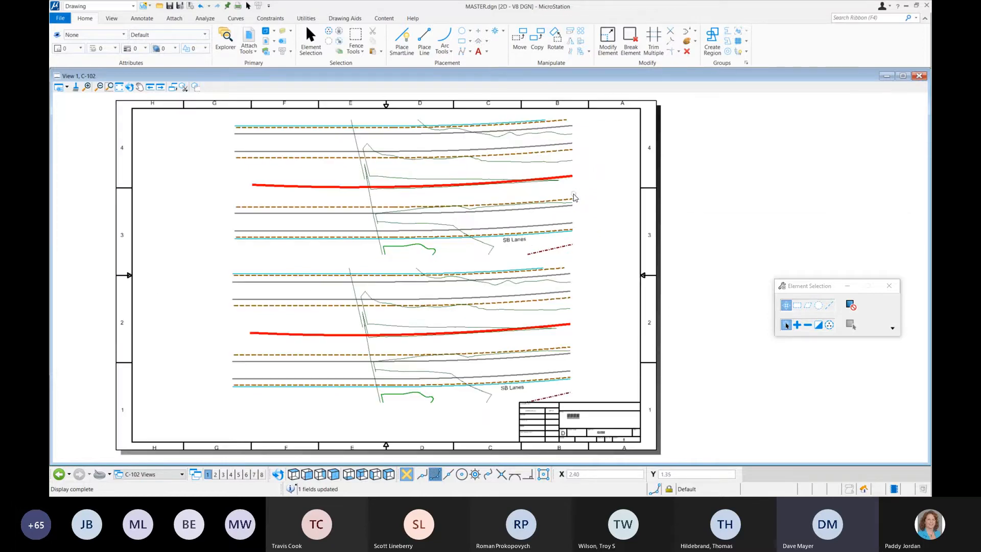
left_click(279, 31)
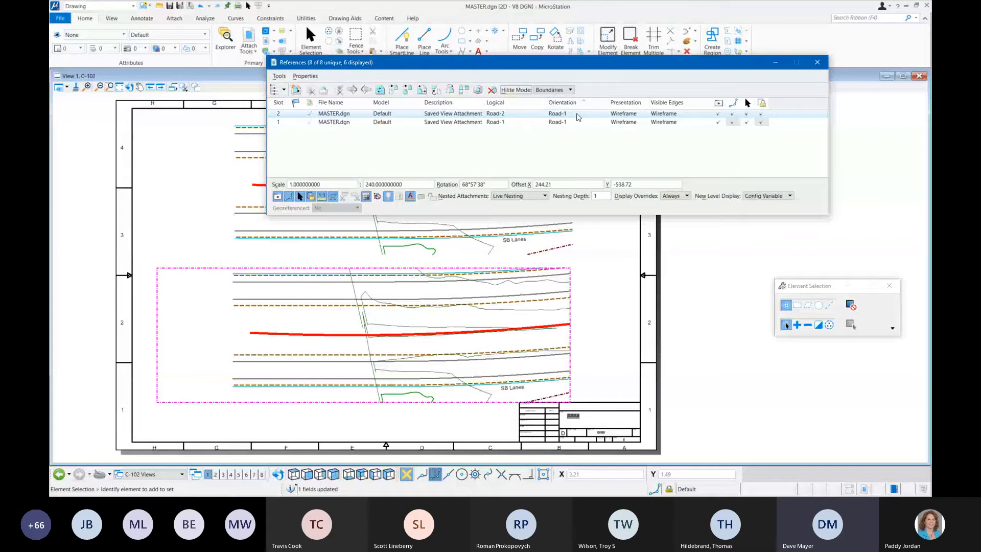
Step: Return to sheet C-101 and set the orientation of the Road-1 reference to the Road-2 saved view
left_click(59, 475)
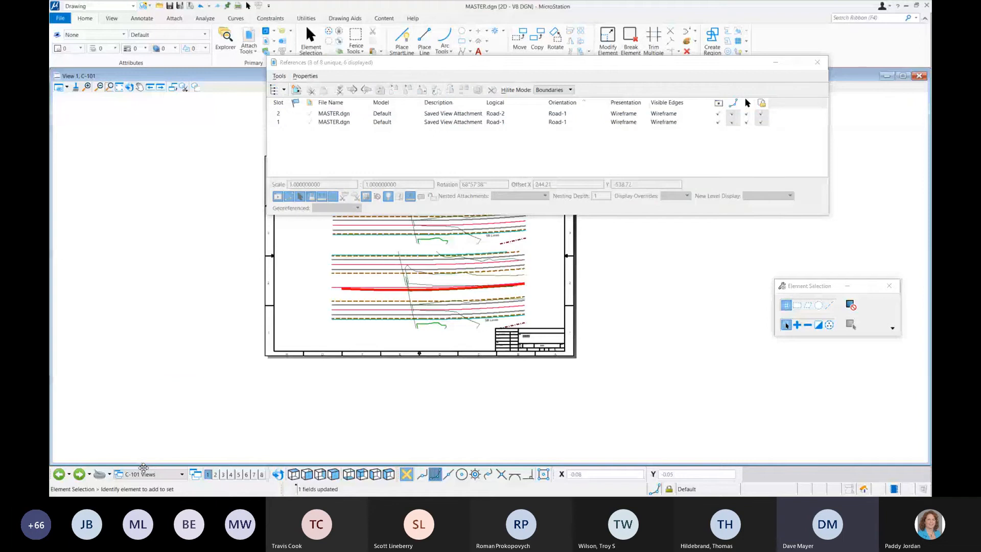
left_click(562, 121)
left_click(562, 121)
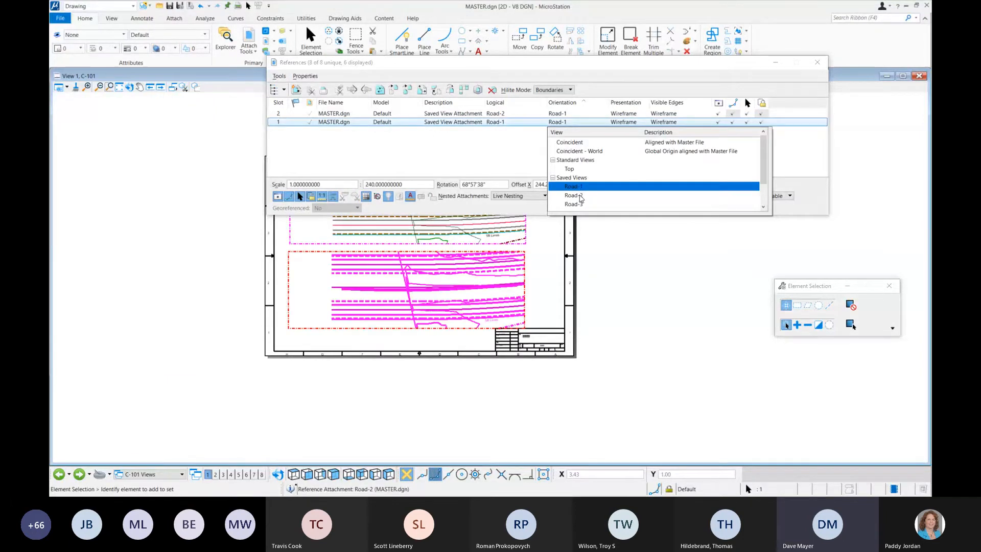
left_click(580, 196)
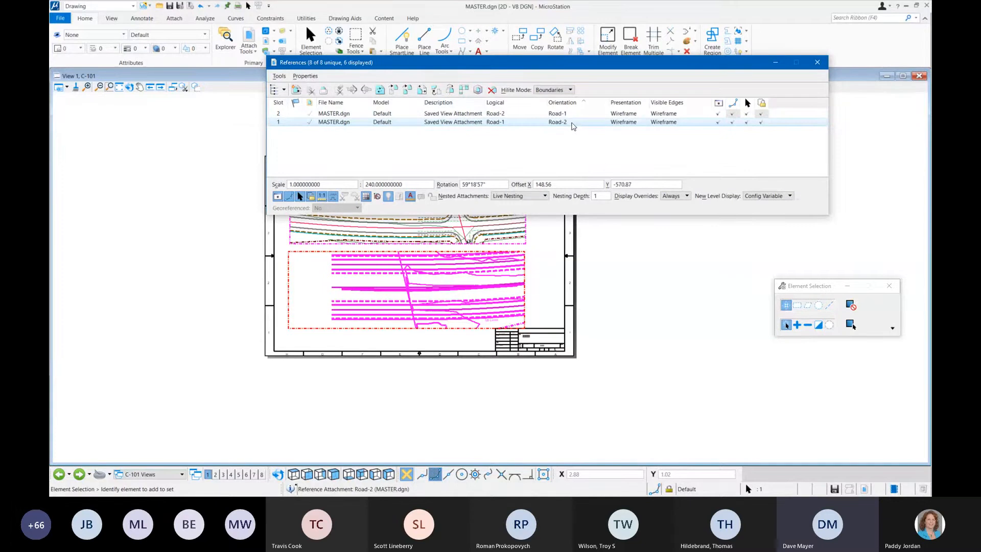
Step: Sort the C-101 references by slot, then set the Road-2 reference's orientation to Road-2 and the Road-1 reference's to Road-1
left_click(279, 103)
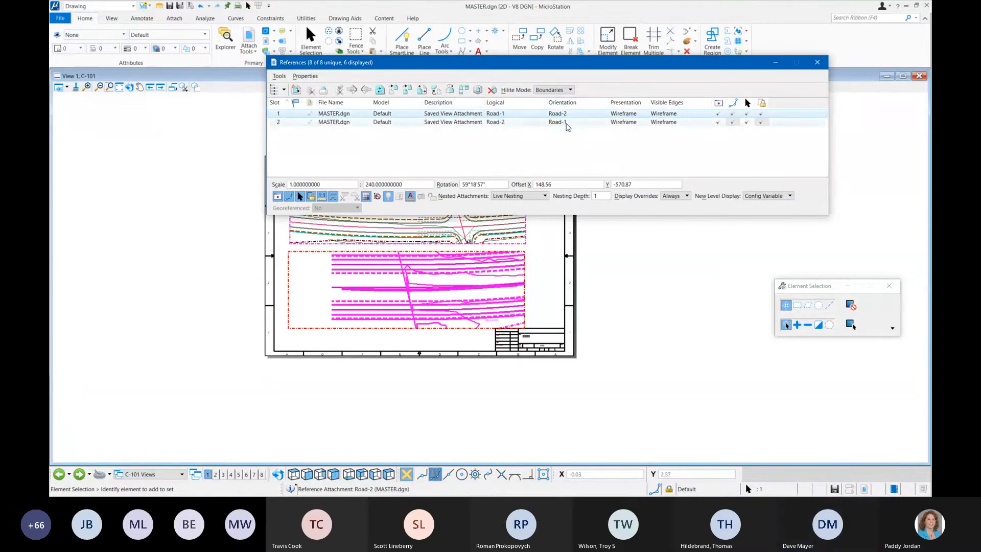
left_click(565, 122)
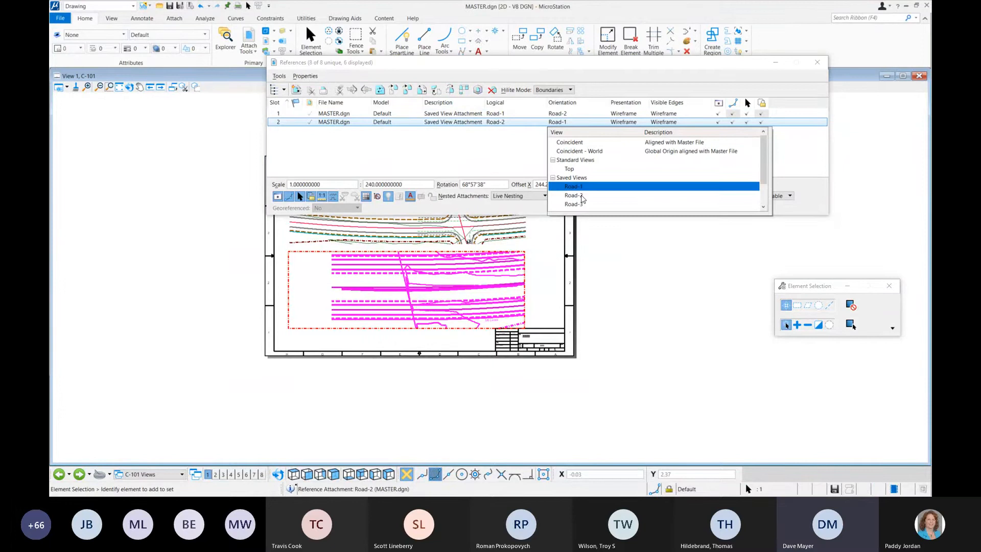
left_click(573, 195)
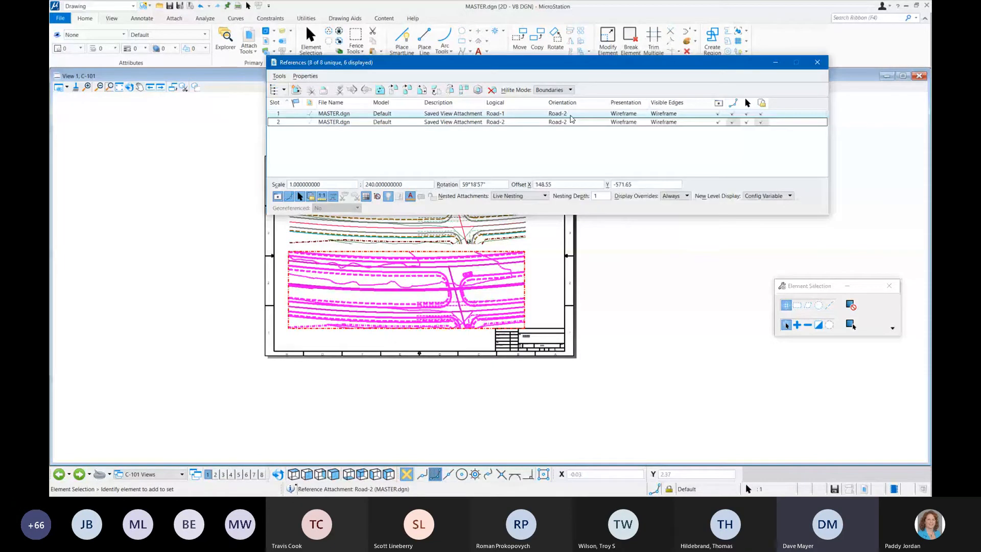
left_click(571, 115)
left_click(665, 414)
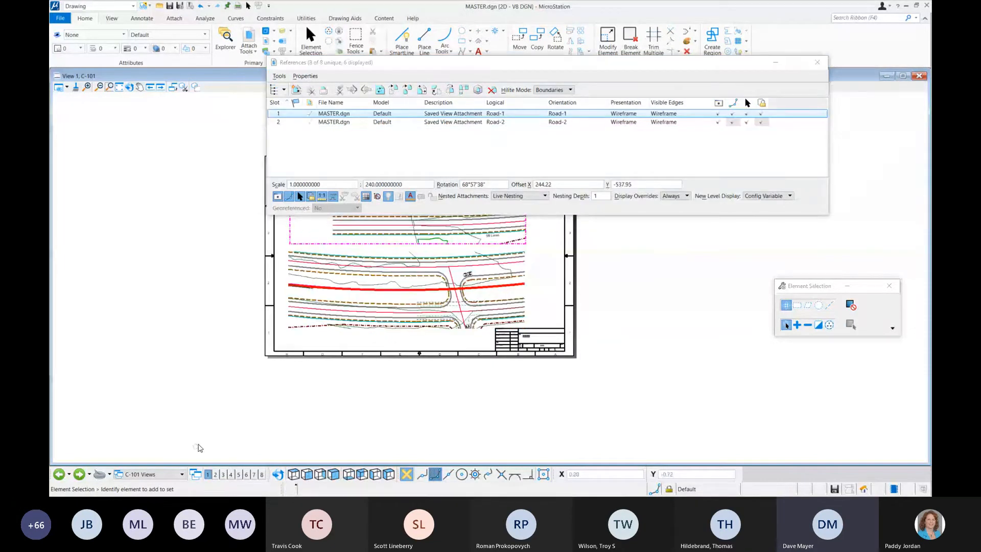
Step: Switch to sheet C-102 and open the saved view orientation choices for its Road-1 reference
left_click(79, 475)
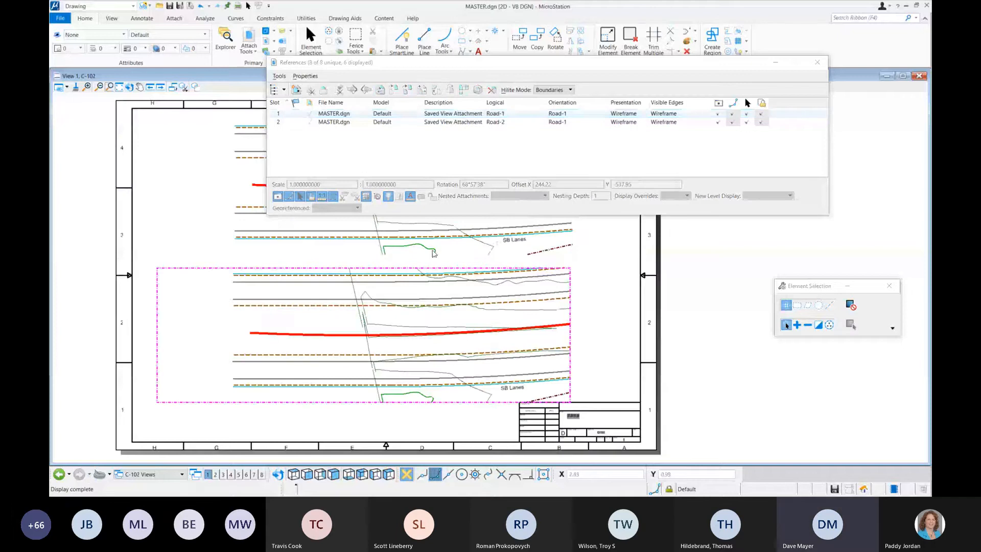
left_click(577, 114)
left_click(577, 115)
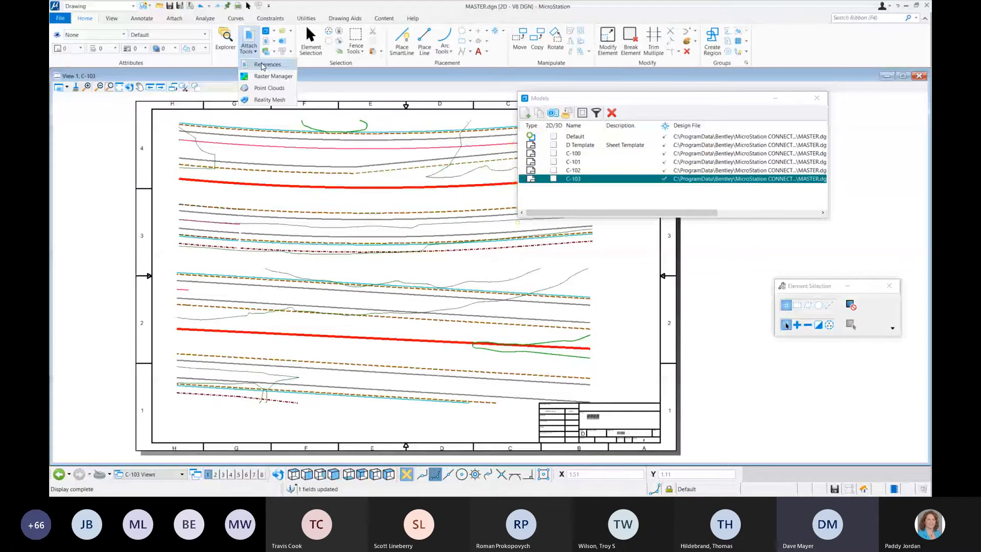
Step: Detach the Road-1 reference from sheet C-103 and set the remaining Road-2 reference's orientation to Road-5
left_click(564, 46)
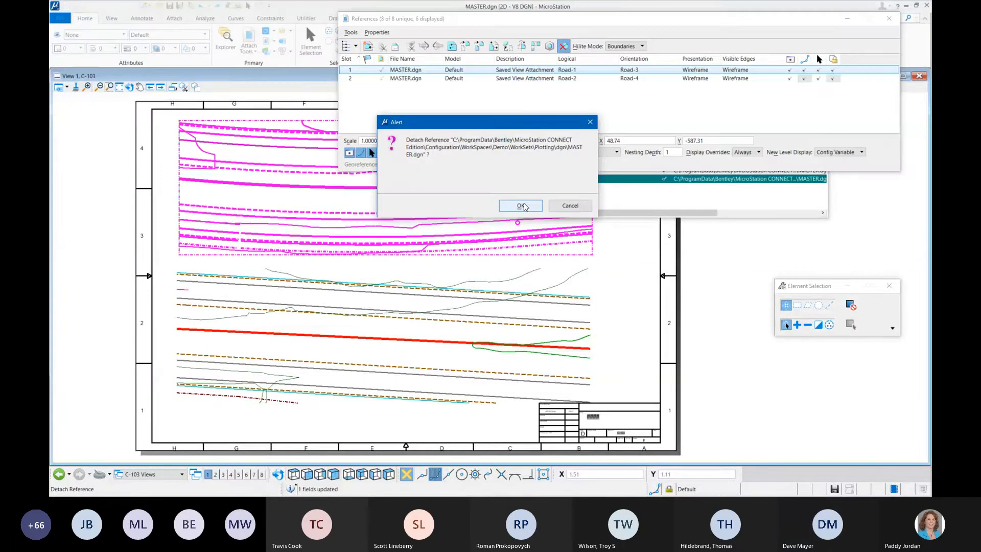
key("Return")
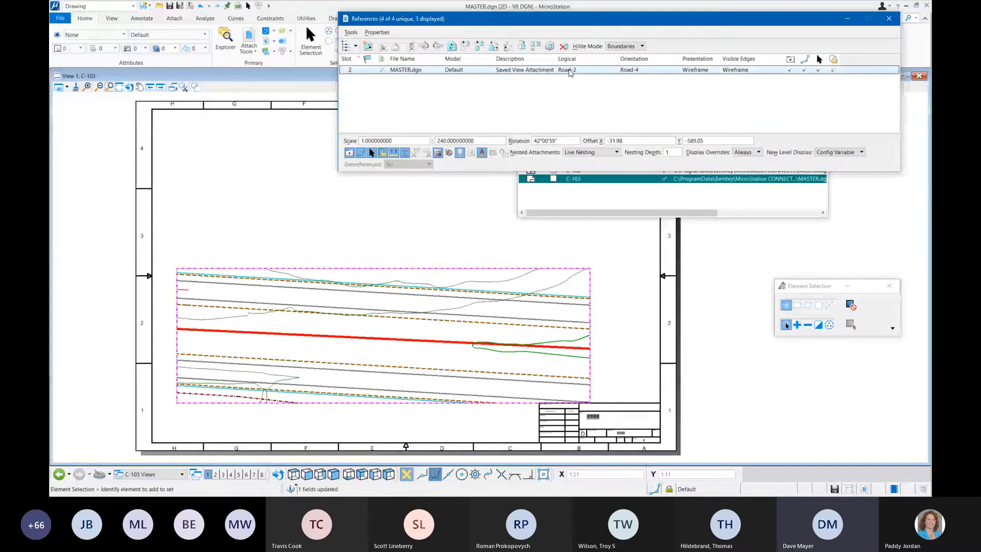
left_click(634, 69)
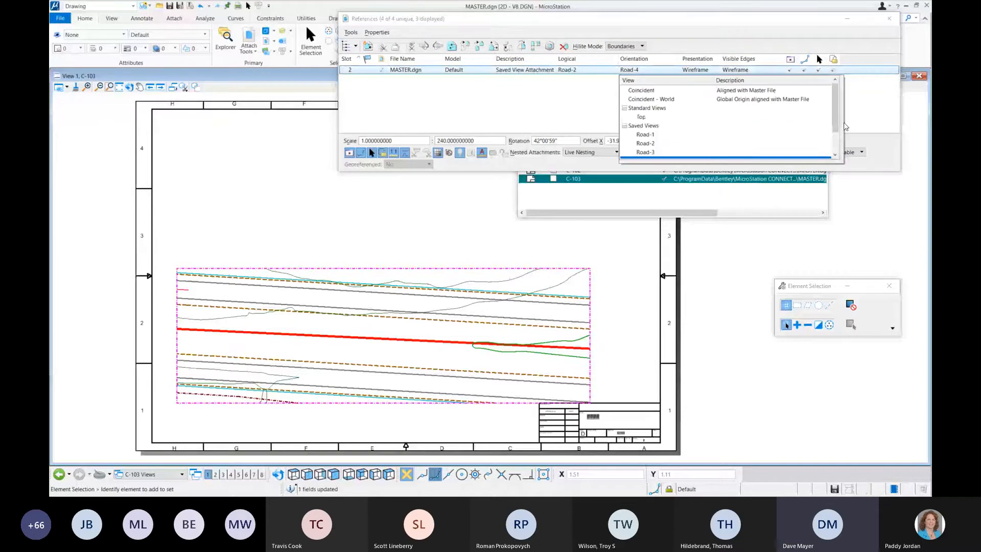
scroll(836, 124, "down", 1)
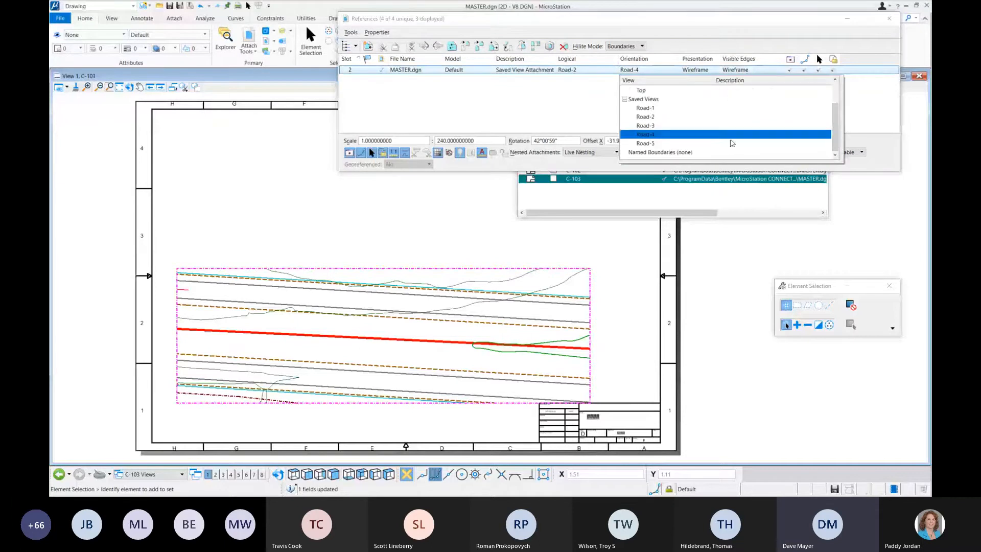
left_click(646, 144)
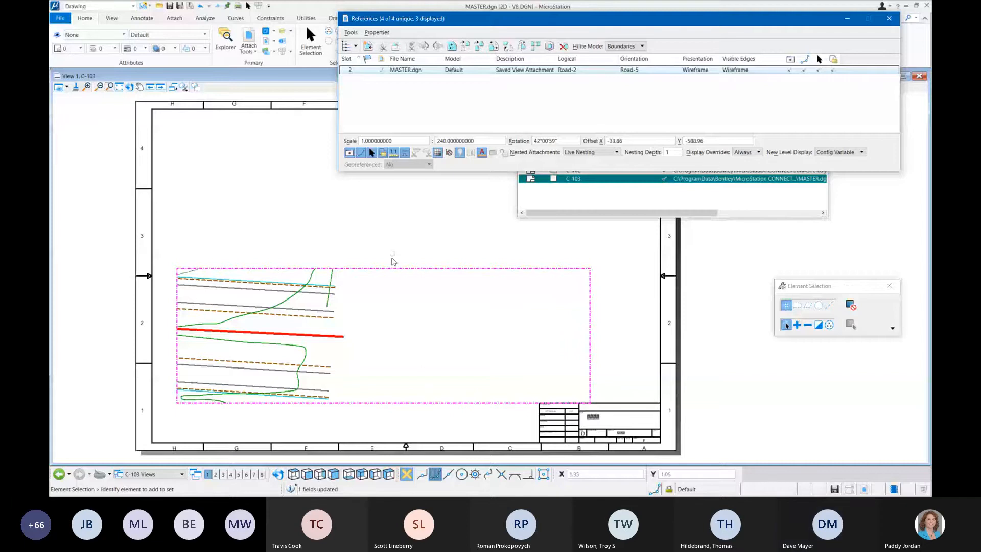
Step: Move the remaining reference attachment up and to the right on sheet C-103 by its boundary, then deselect it
left_click_drag(392, 261, 458, 183)
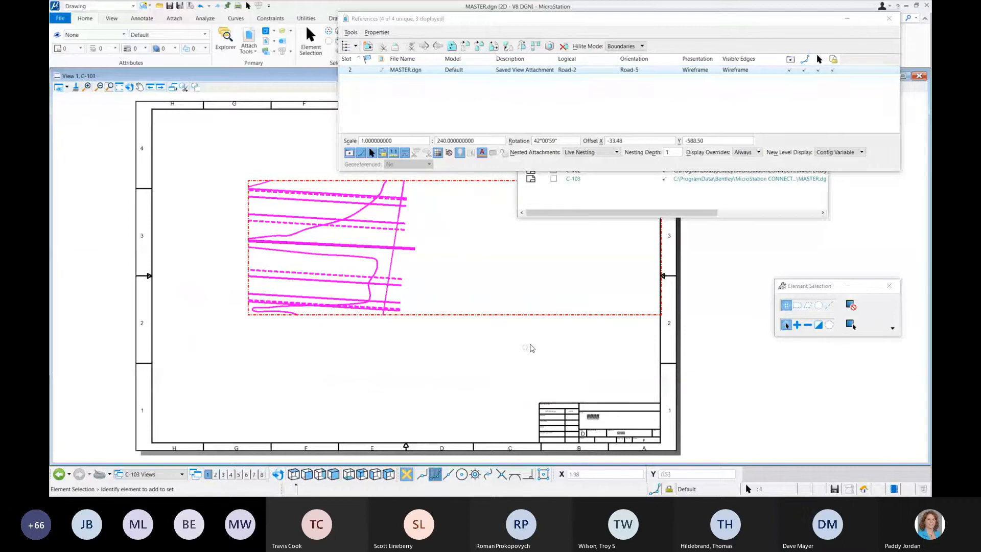
left_click(499, 94)
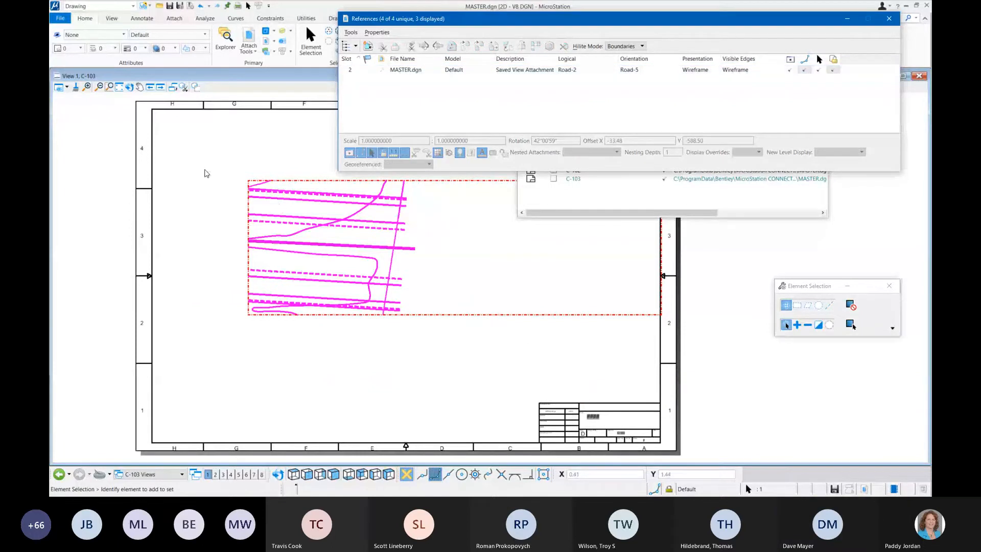
left_click(207, 172)
scroll(301, 313, "down", 3)
scroll(359, 325, "up", 3)
scroll(359, 325, "down", 2)
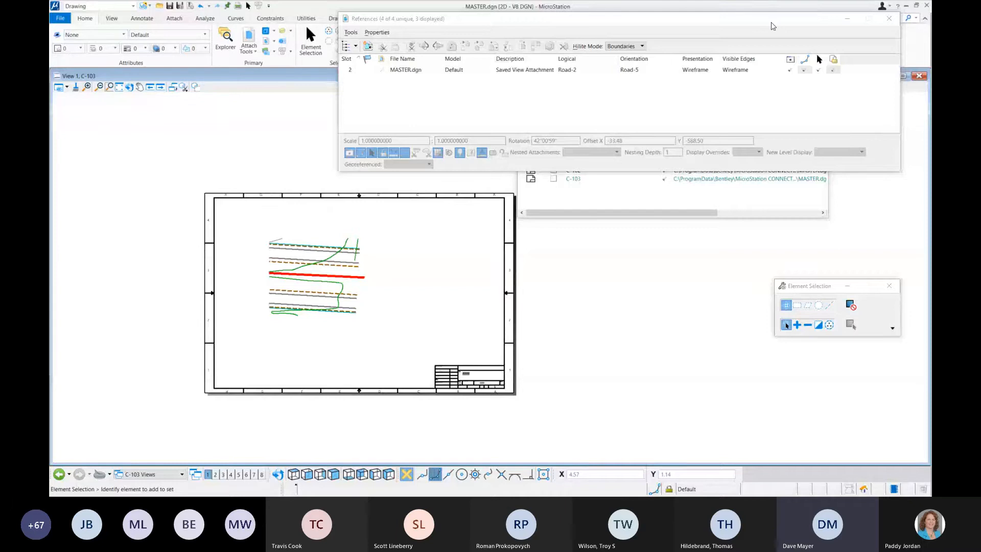
Step: Close the references list and move the models list clear of the C-103 sheet
left_click_drag(772, 23, 618, 112)
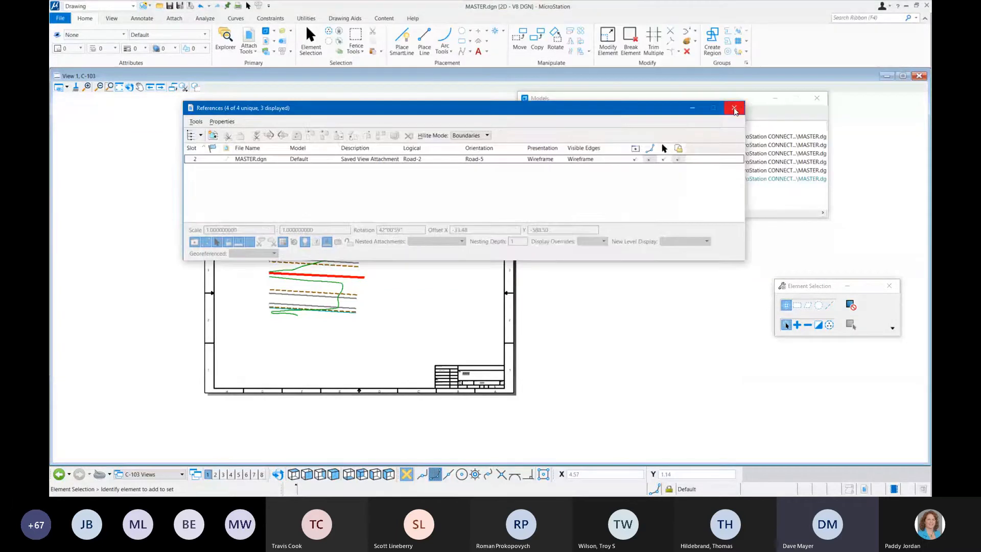
left_click(735, 110)
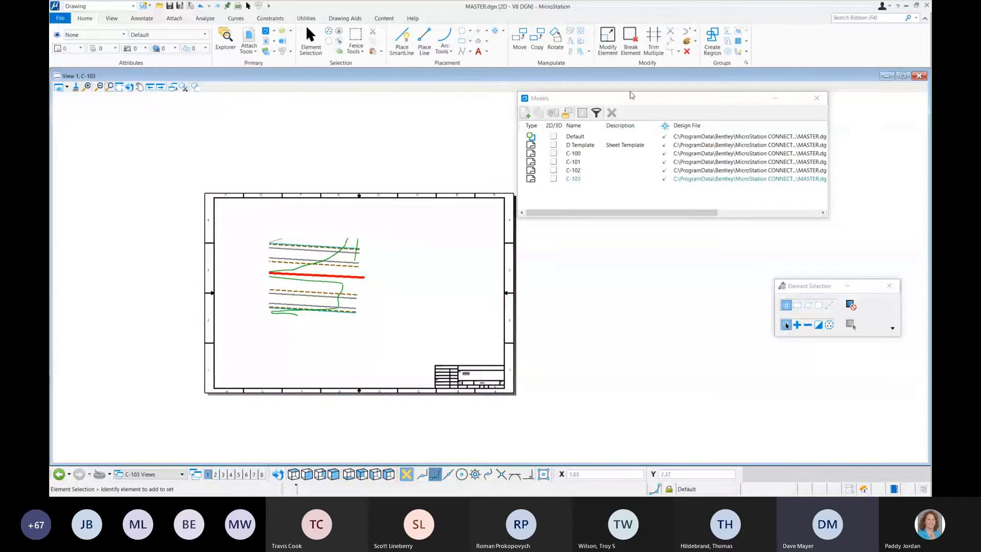
left_click_drag(626, 100, 673, 90)
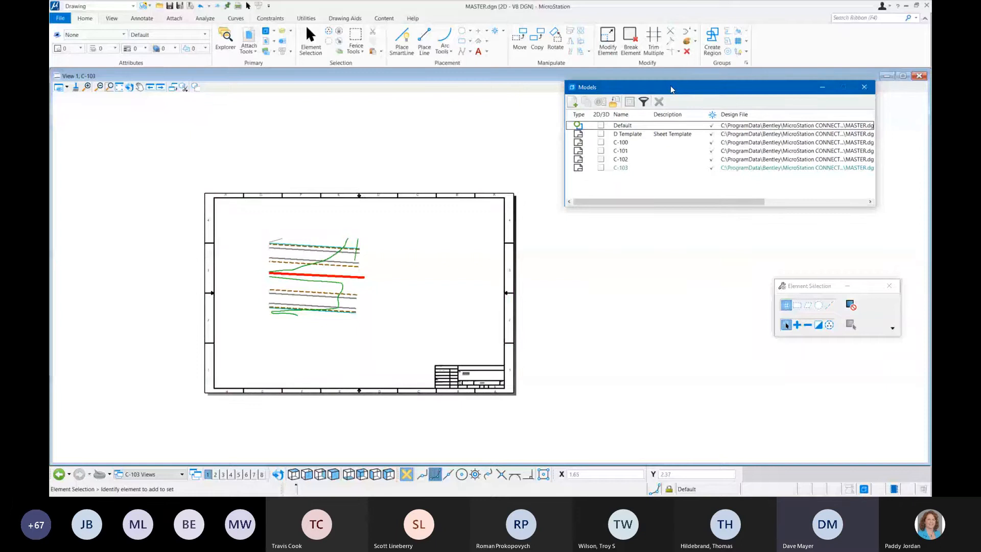
Step: Open Print Organizer for printing multiple files and place its window over the drawing view
left_click(60, 18)
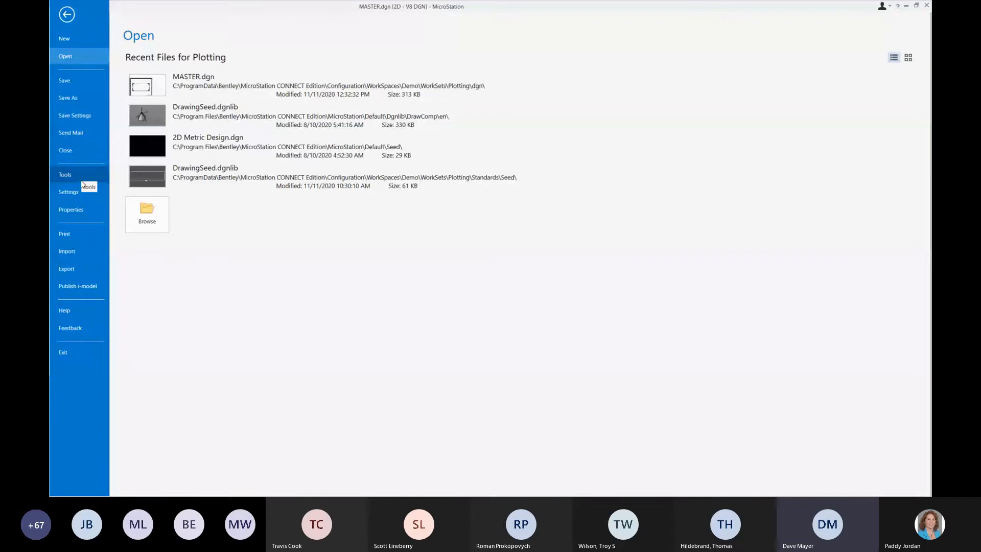
left_click(79, 237)
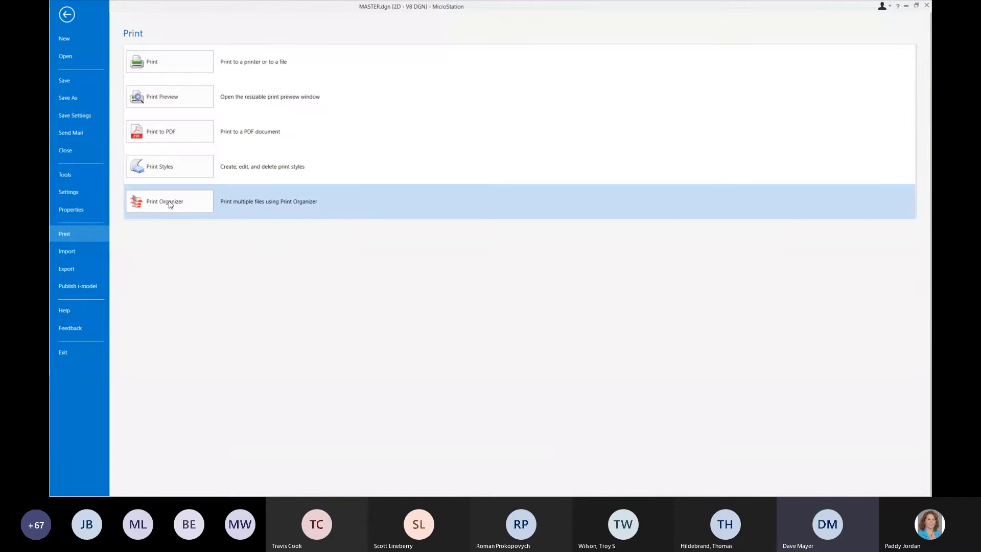
left_click(169, 202)
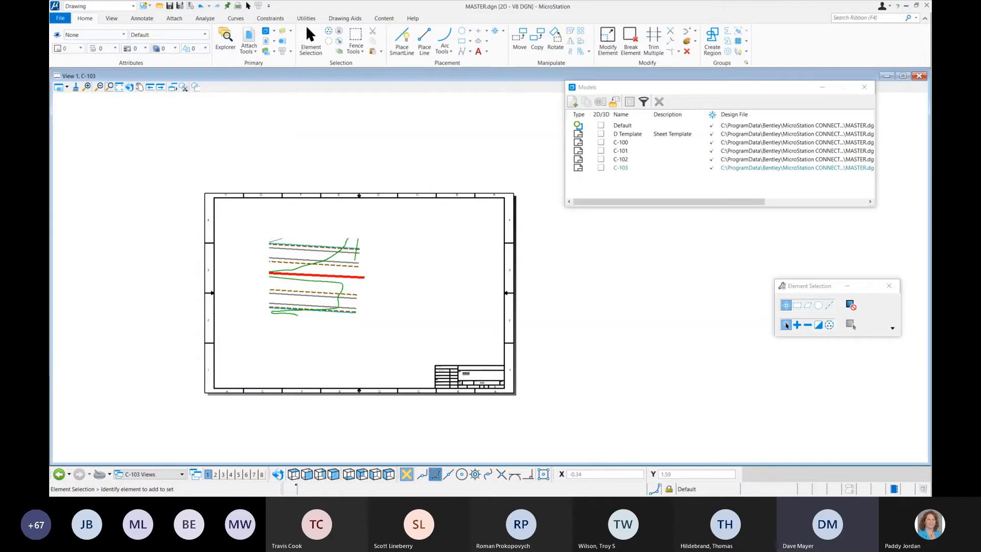
left_click_drag(518, 142, 411, 141)
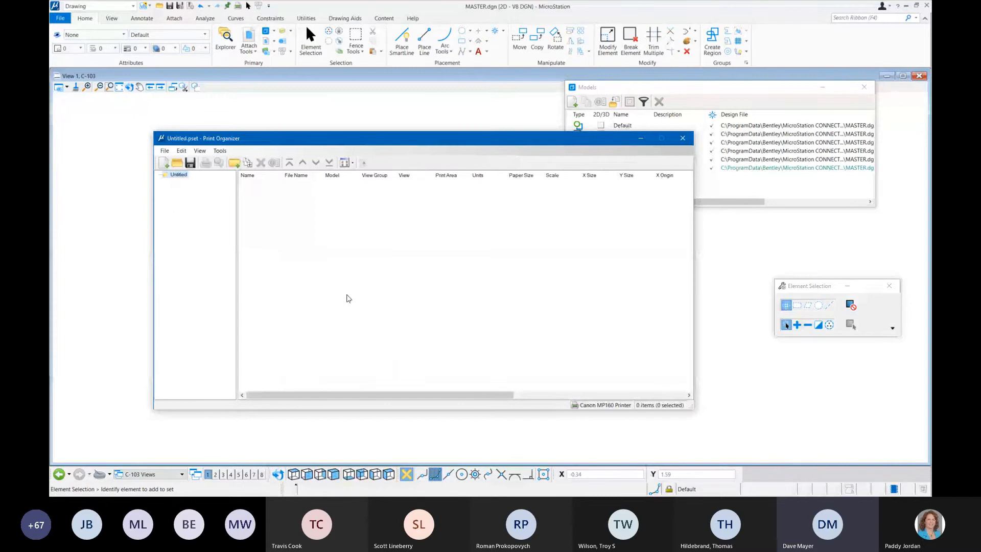
Step: Add MASTER.dgn, BSI400-Cover.Drawing.dgn and BSI400-Details.dgn as input files for new print definitions in the print set
left_click(166, 152)
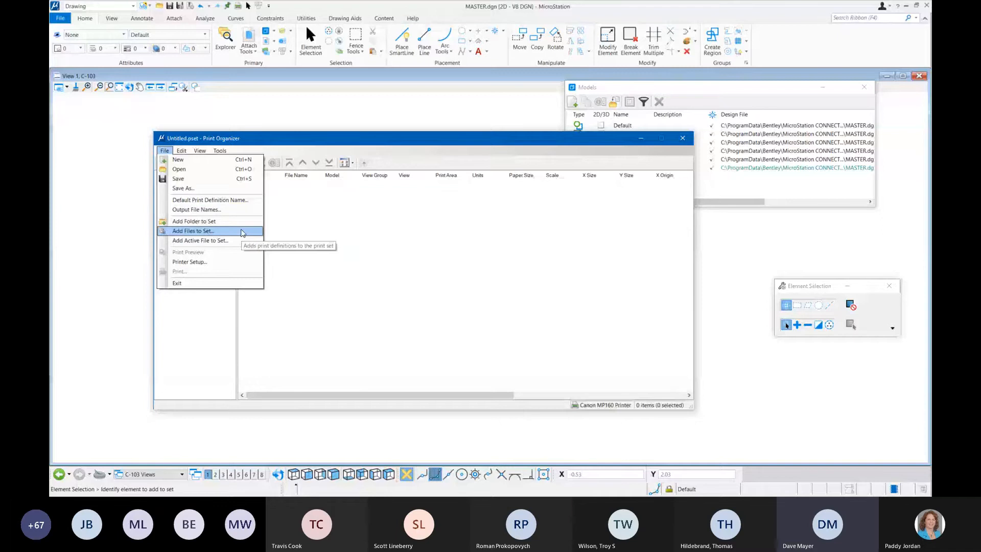
left_click(243, 233)
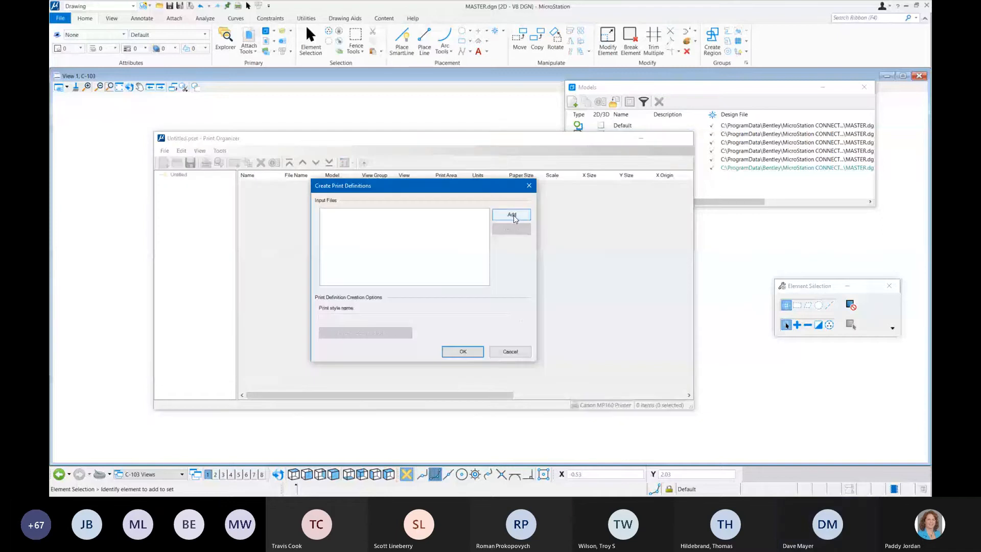
left_click(516, 217)
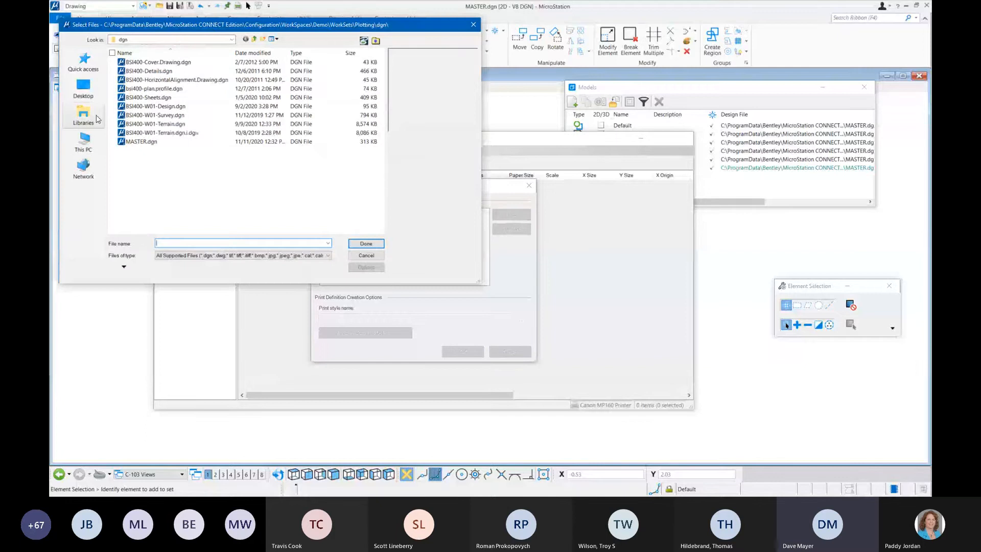
left_click(148, 143)
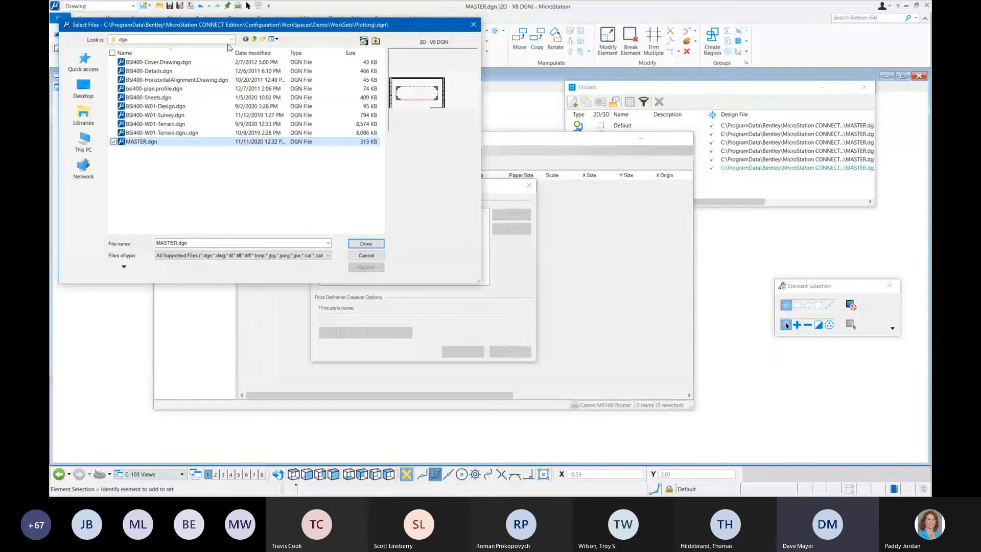
left_click(114, 62)
left_click(113, 71)
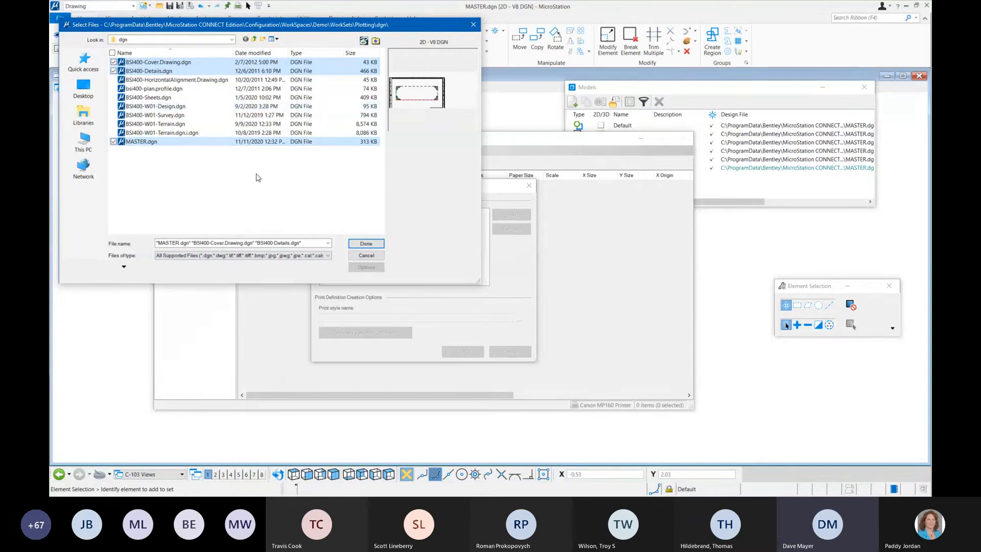
left_click(366, 244)
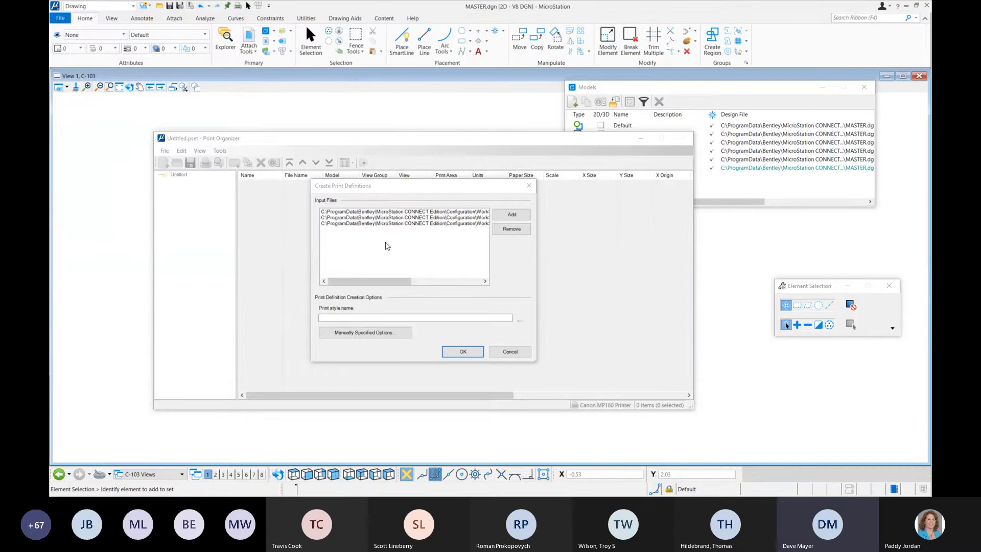
Step: Manually specify the print definition options so that all sheet models are used to create print definitions
left_click_drag(400, 185, 371, 117)
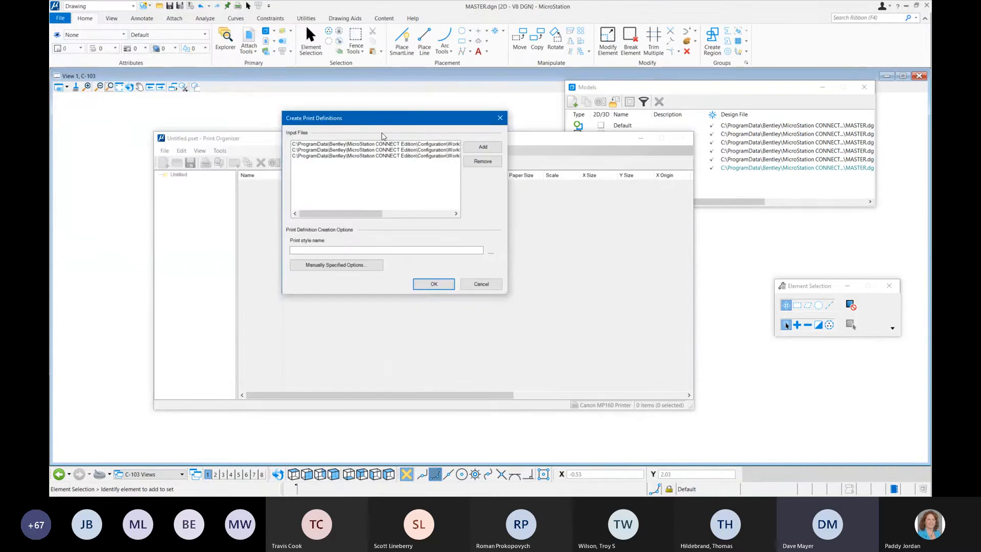
left_click(351, 270)
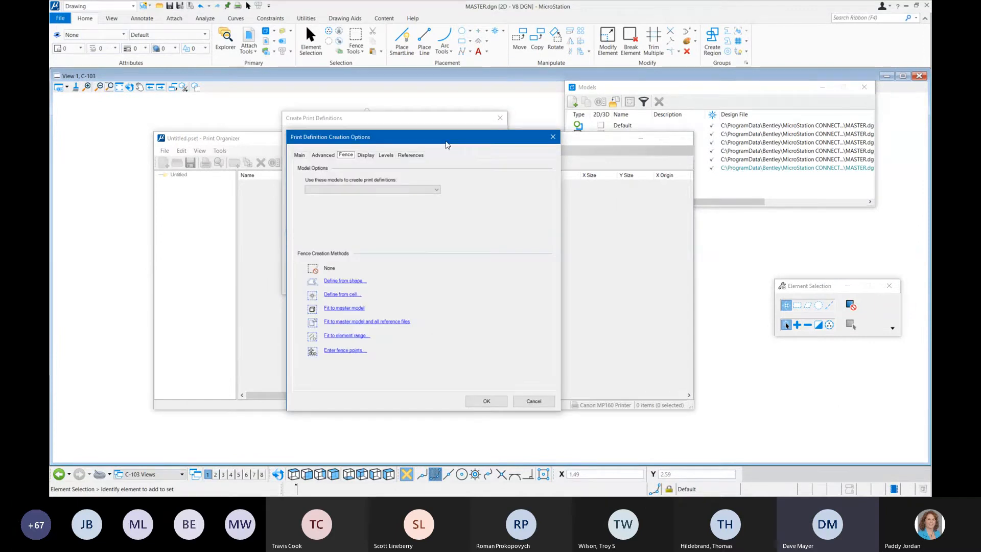
left_click(435, 191)
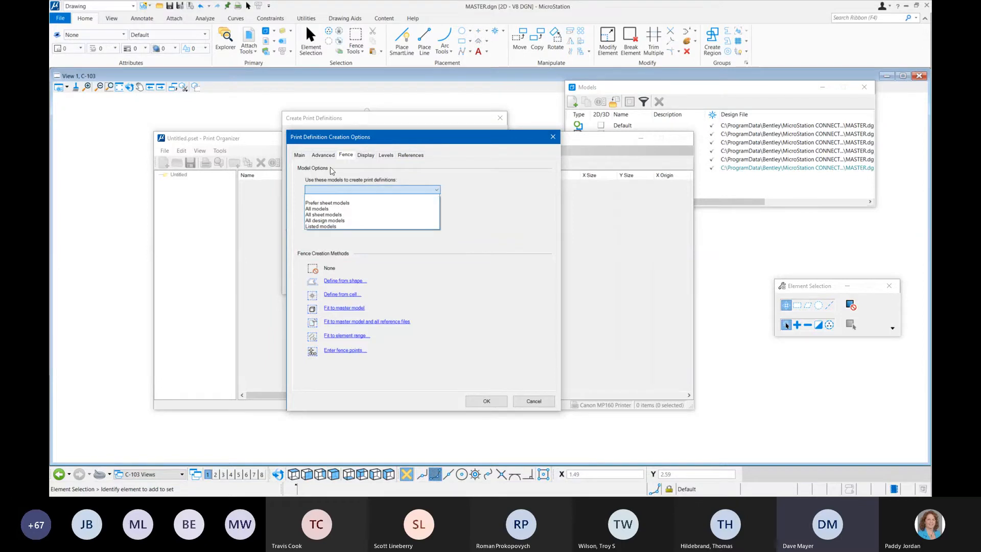
left_click(355, 215)
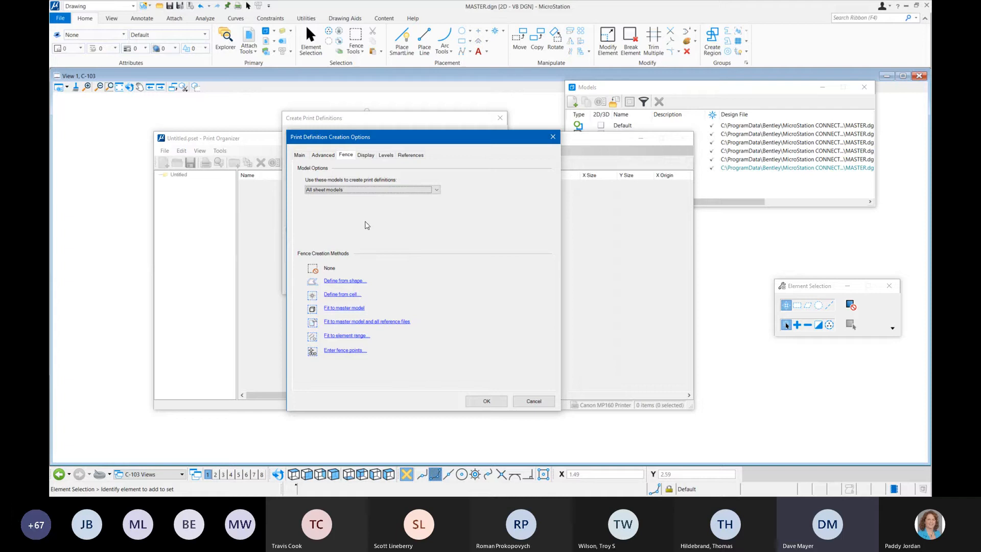
Step: Cancel defining the fence from a cell, use None as the fence creation method, and create the print definitions
left_click(343, 295)
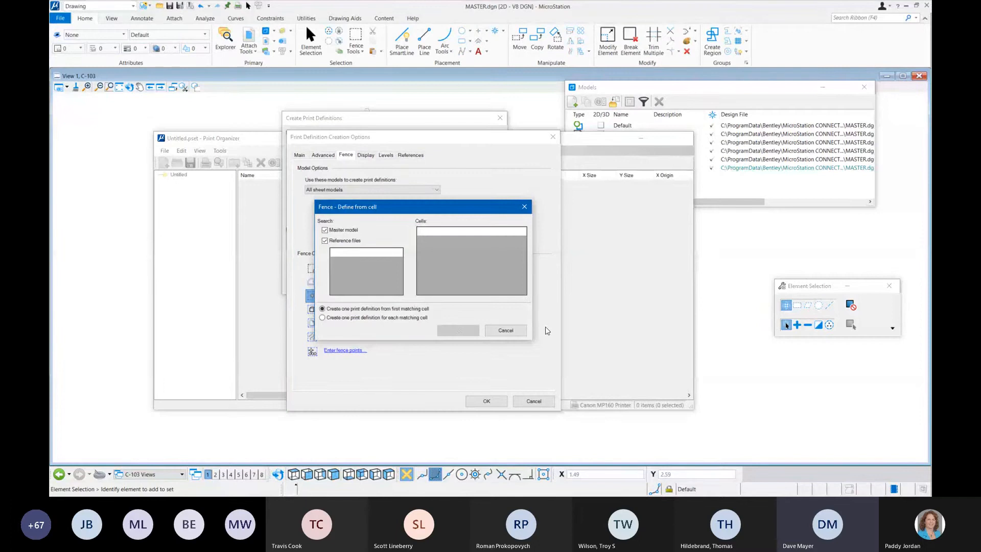
left_click(506, 330)
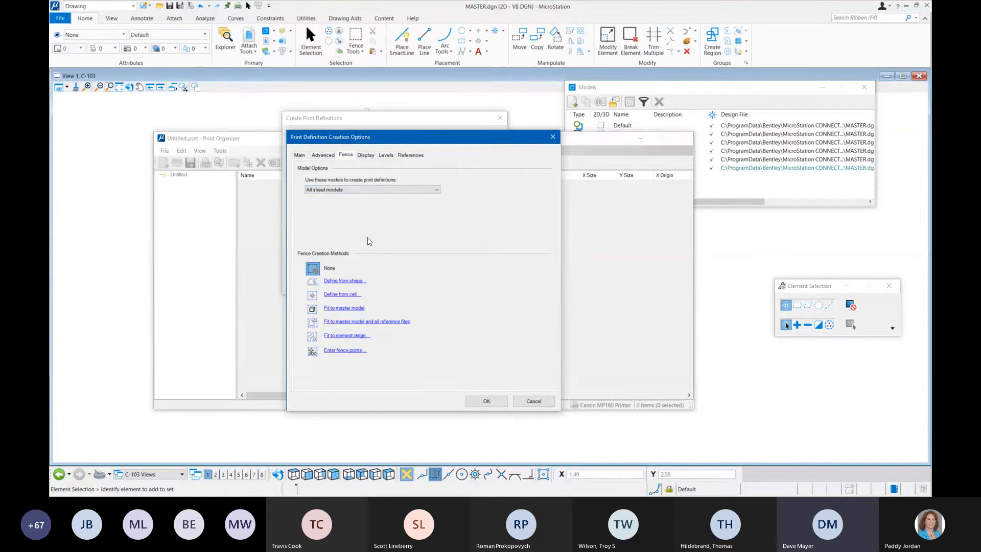
left_click(486, 402)
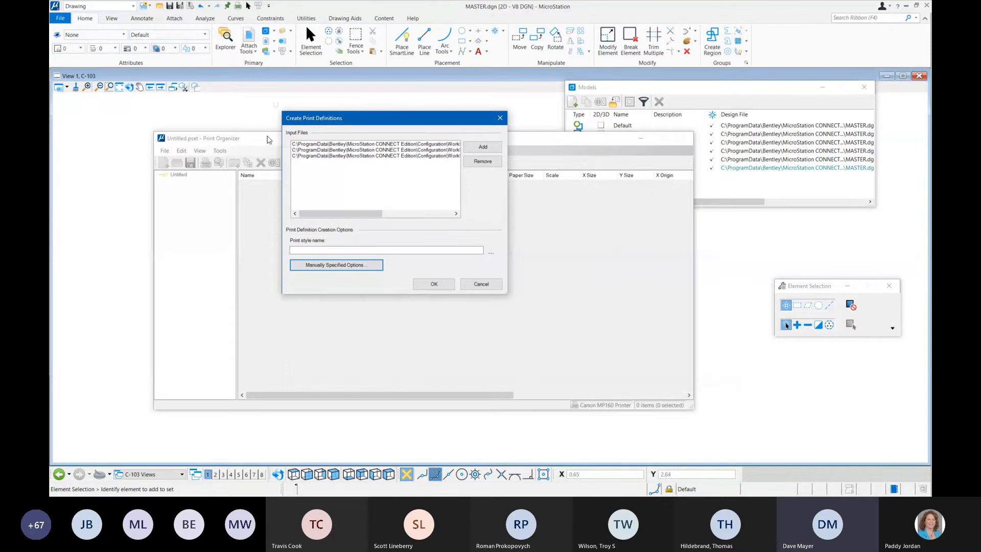
left_click(434, 286)
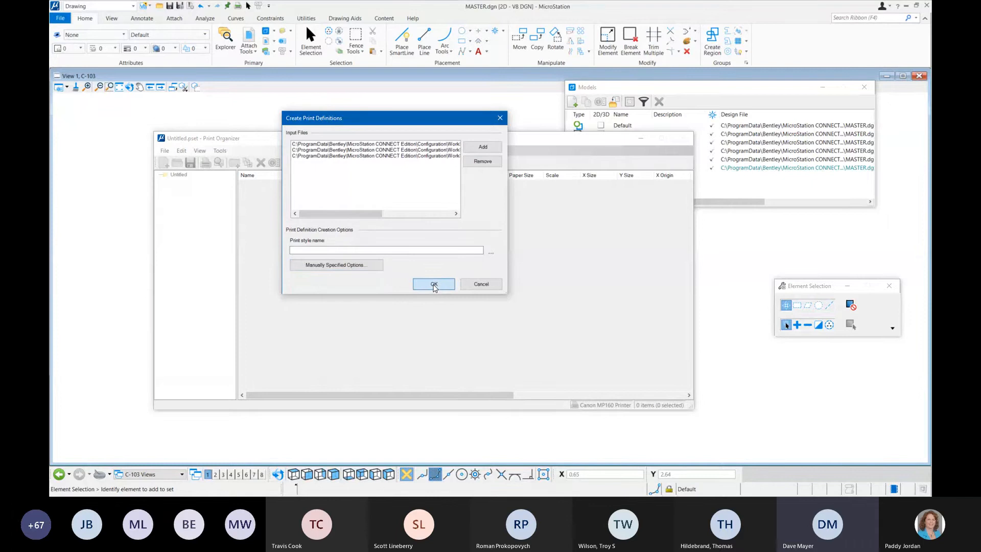
Step: Generate the print definitions from the listed input files, select the D Template definition, and move the Print Organizer window slightly
left_click(434, 285)
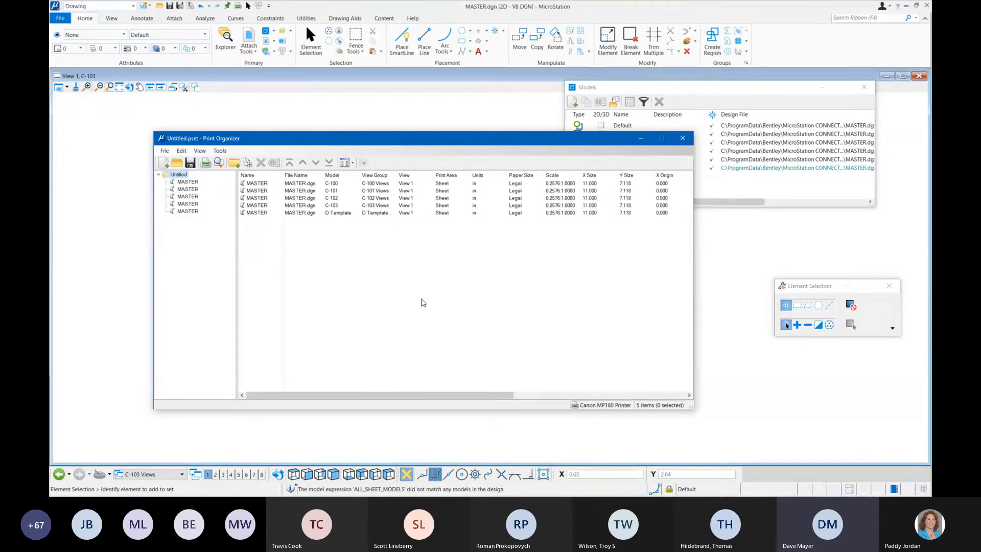
left_click(305, 214)
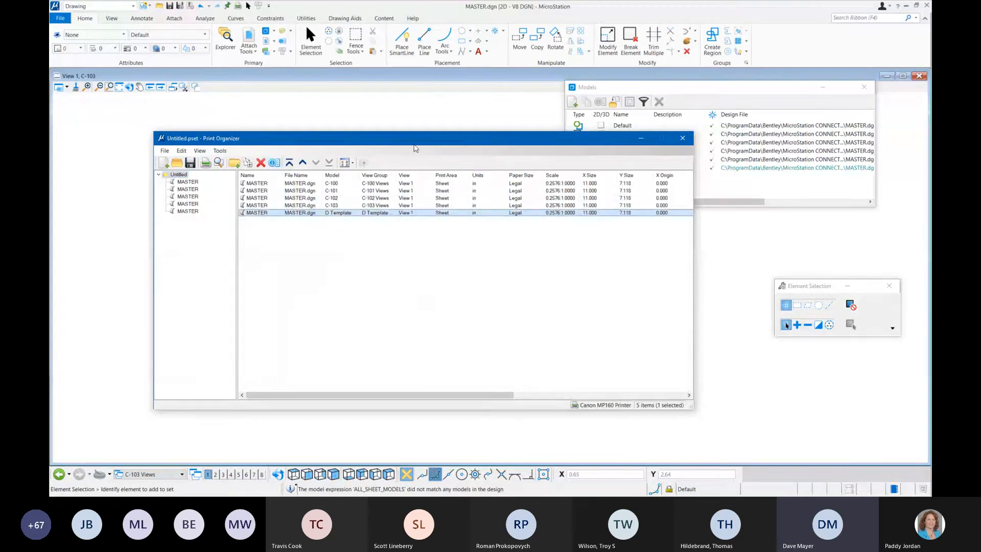
left_click_drag(415, 148, 431, 159)
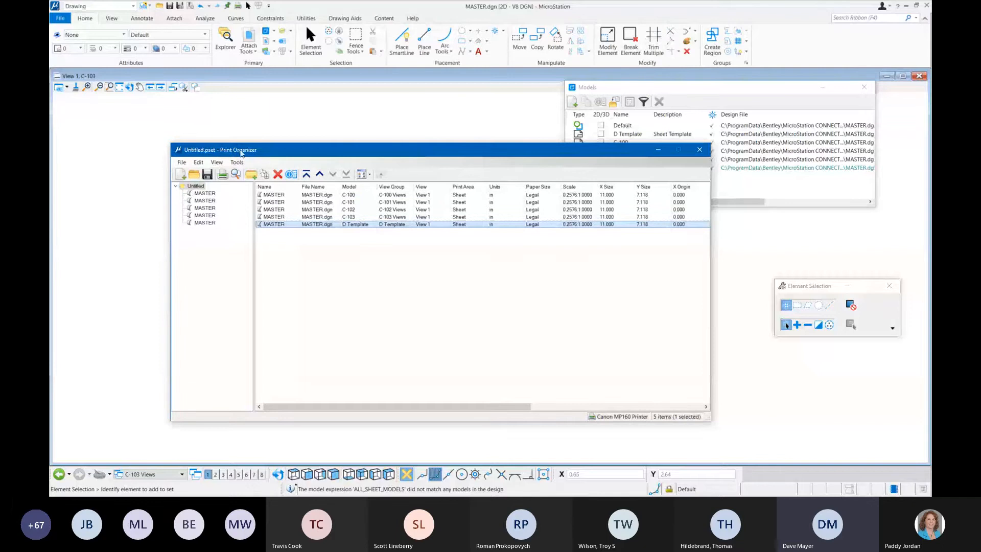
Step: Add BSI400-Cover.Drawing.dgn to the print set with the default creation options and select its print definition
left_click(180, 162)
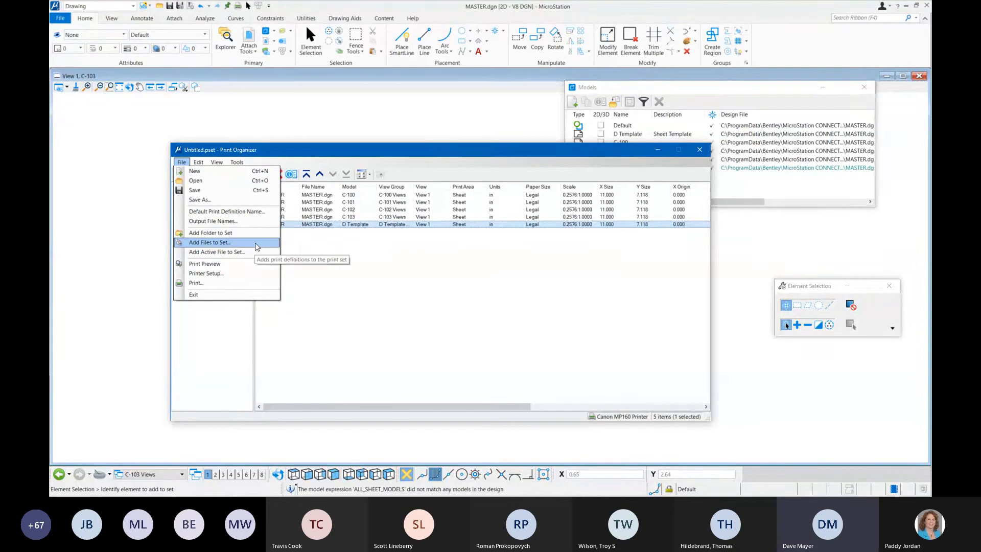
left_click(257, 247)
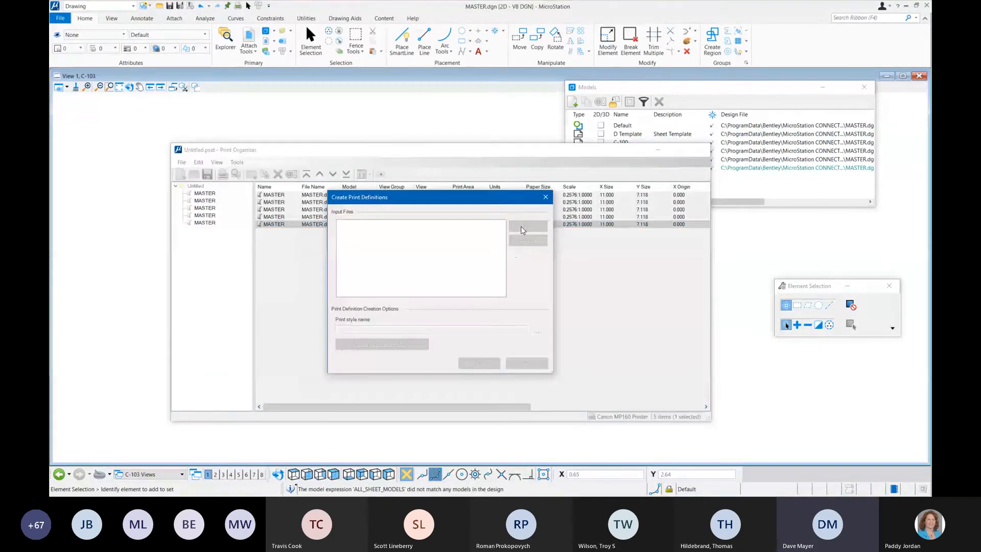
left_click(164, 62)
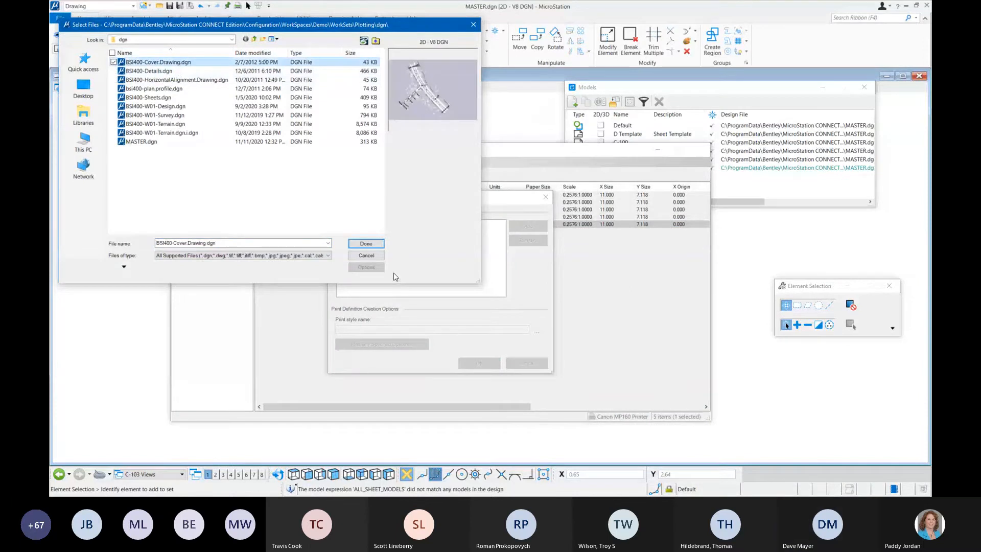
left_click(366, 243)
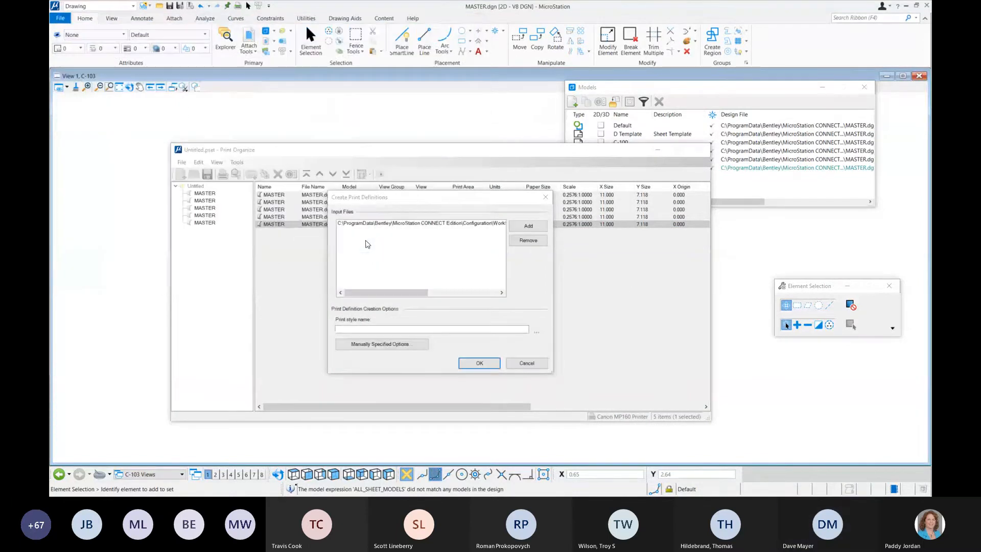
left_click(471, 364)
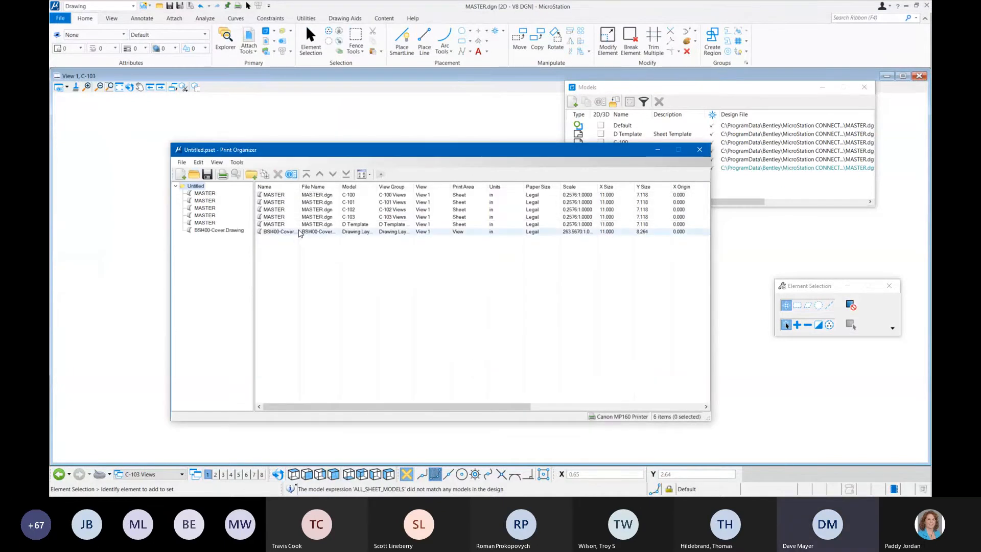
left_click(300, 233)
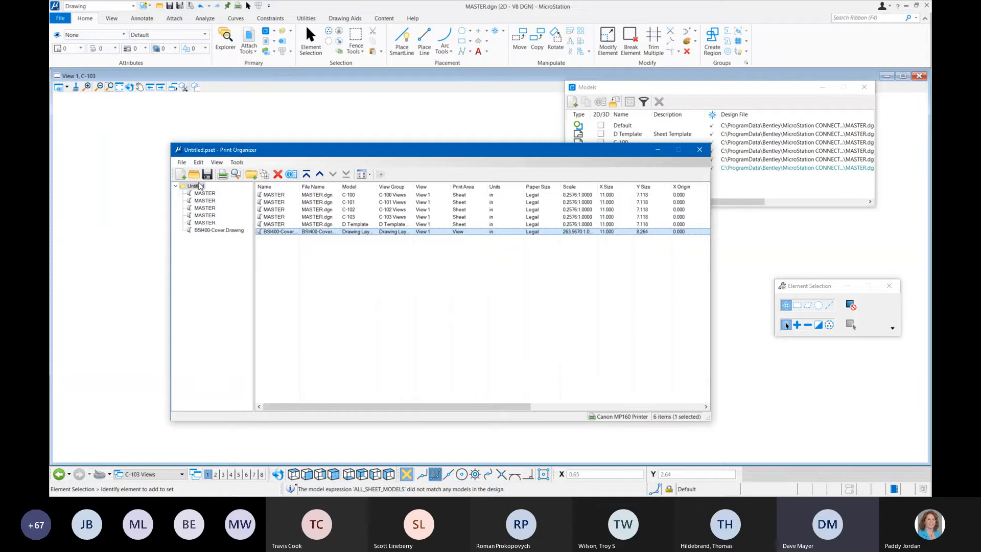
Step: Try to add BSI400-Details.dgn to the print set, using all sheet models to create its print definitions
left_click(182, 162)
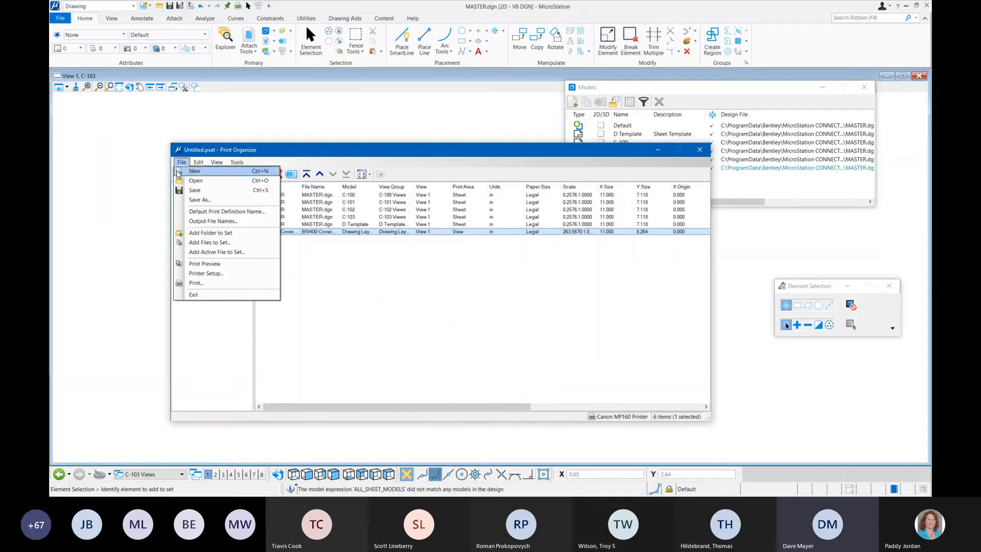
left_click(251, 245)
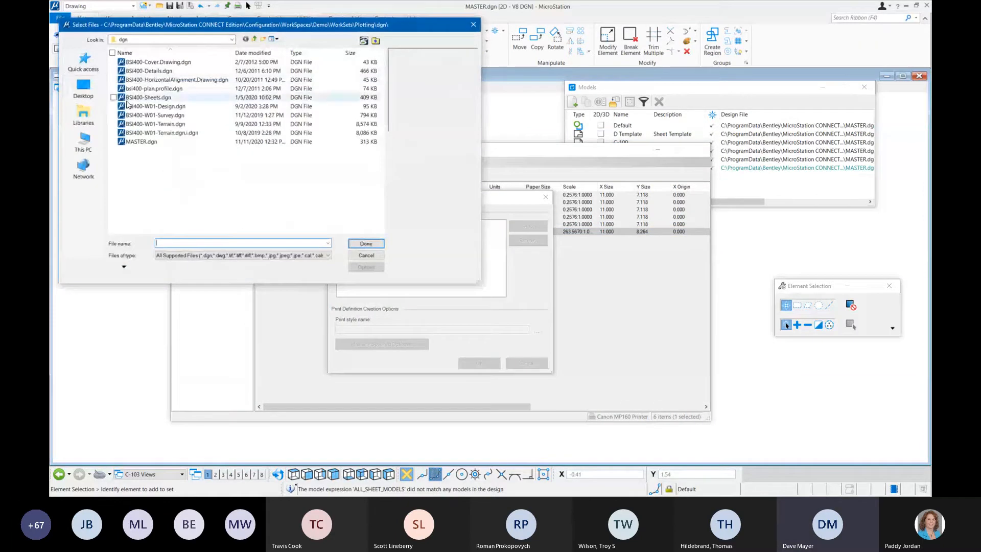
left_click(153, 71)
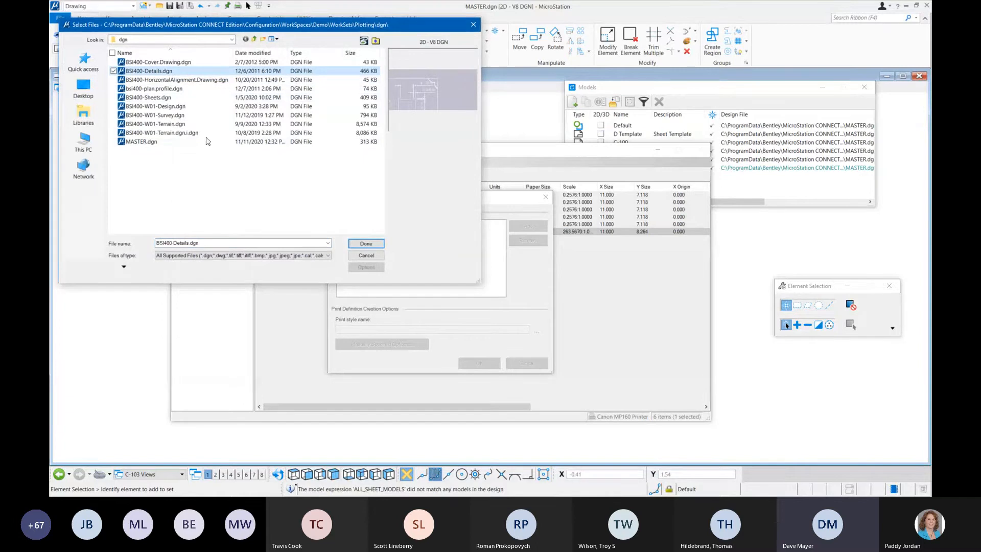
left_click(366, 244)
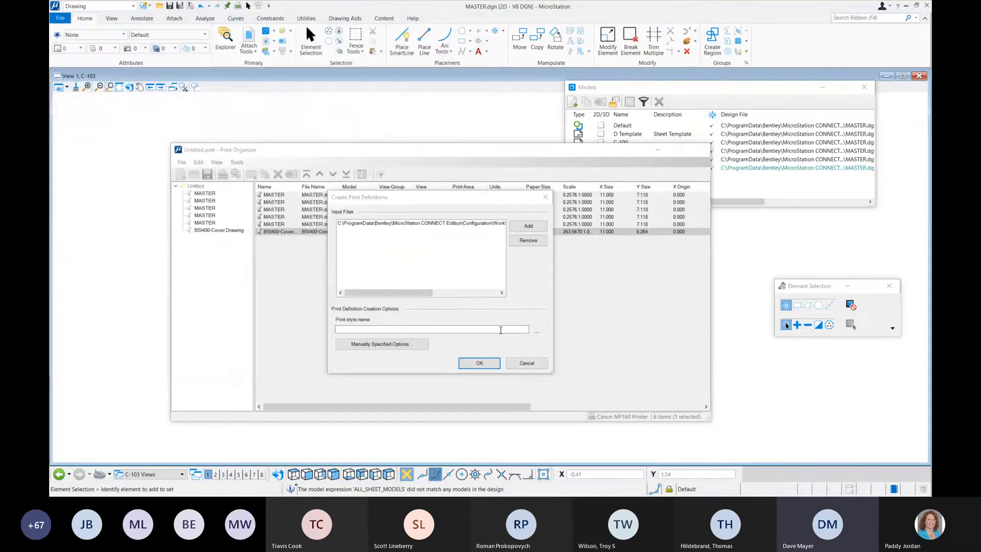
left_click(409, 346)
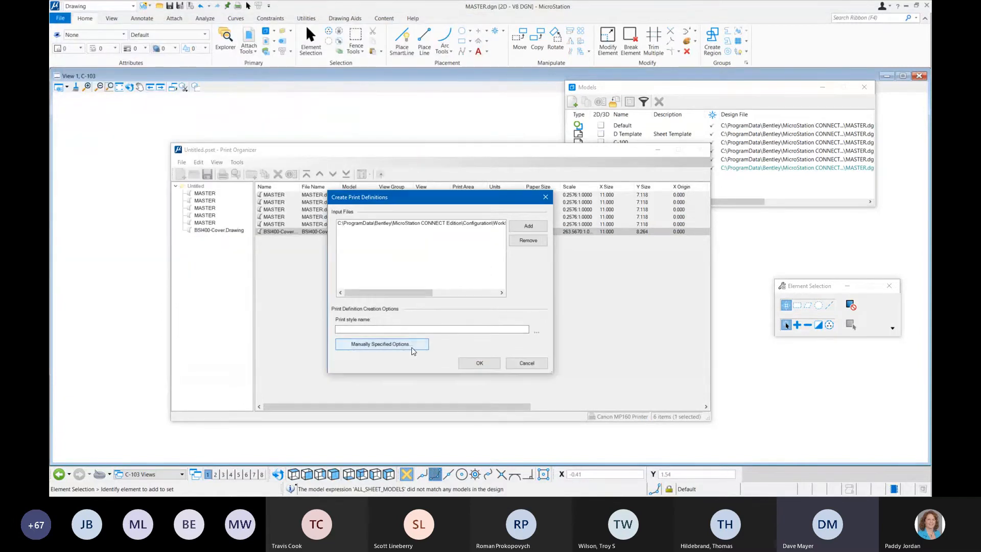
left_click(453, 201)
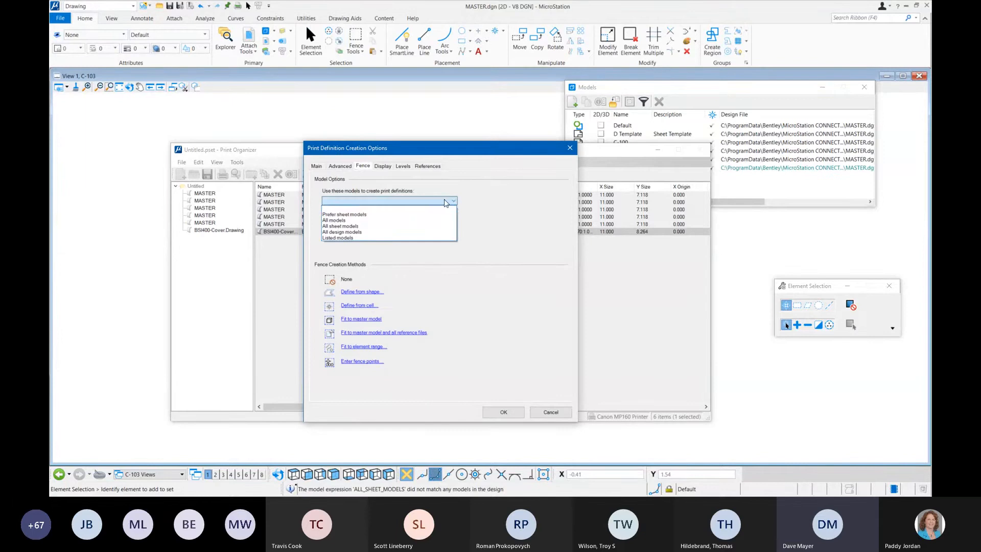
left_click(375, 225)
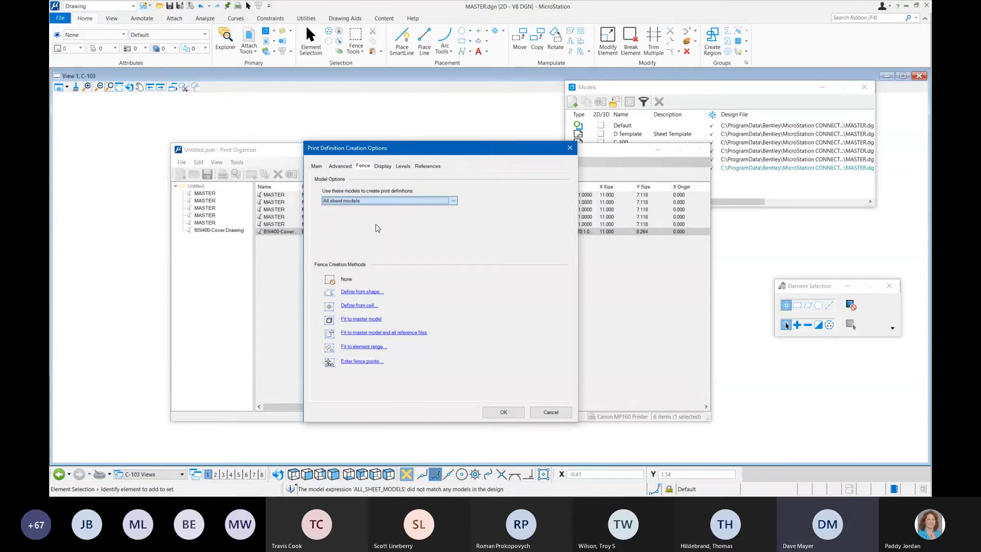
left_click(503, 413)
left_click(482, 363)
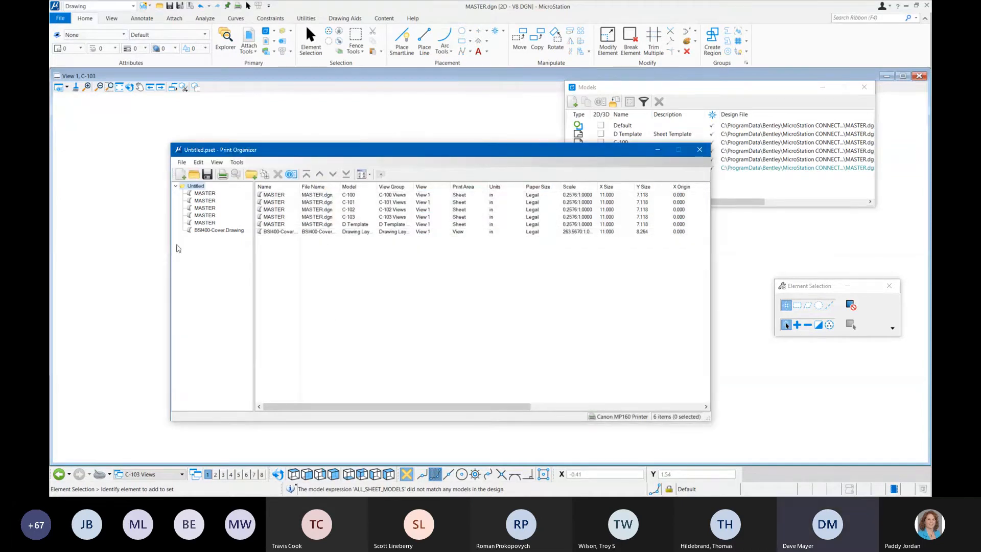
Step: Examine the individual print definitions for BSI400-Cover.Drawing and the D Template and C-100 models of MASTER
left_click(219, 231)
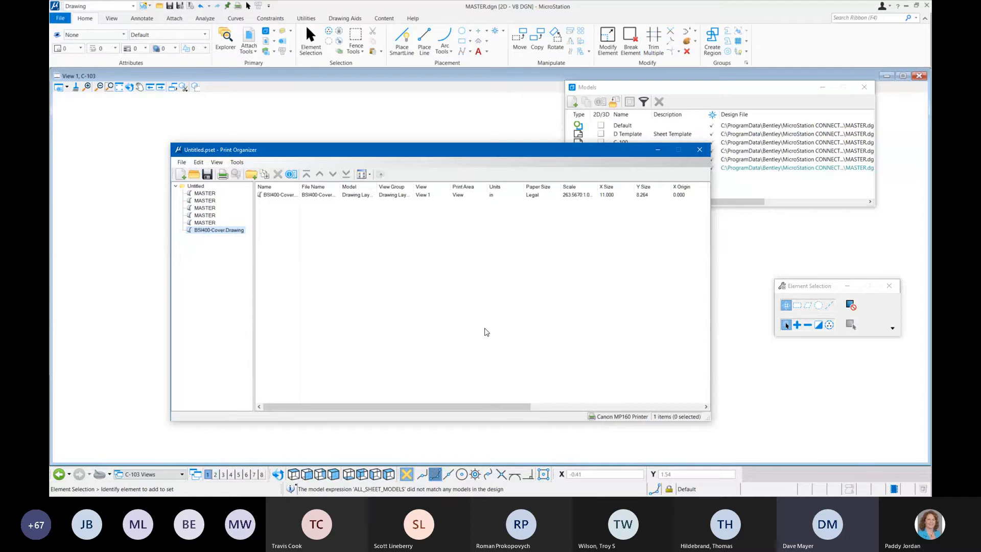
left_click(207, 222)
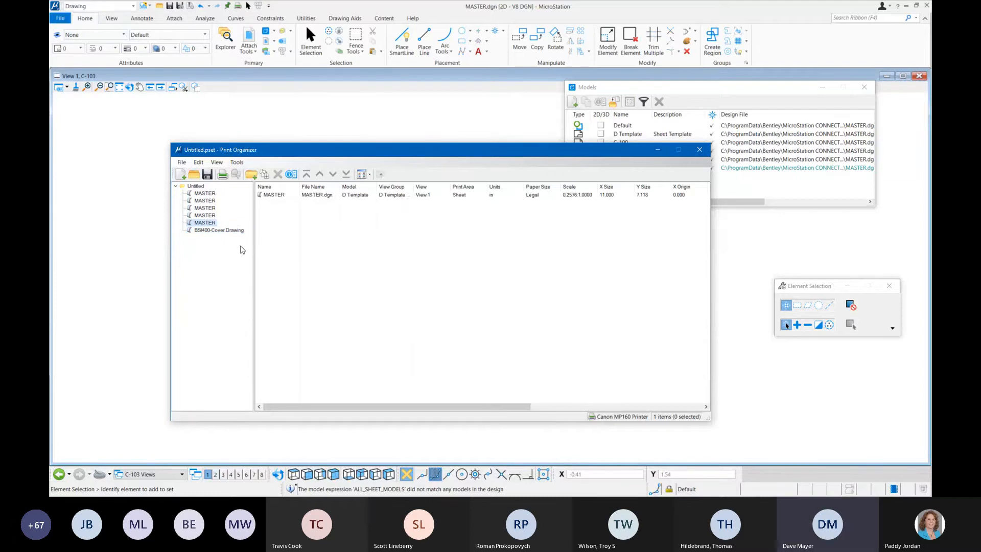
left_click(222, 230)
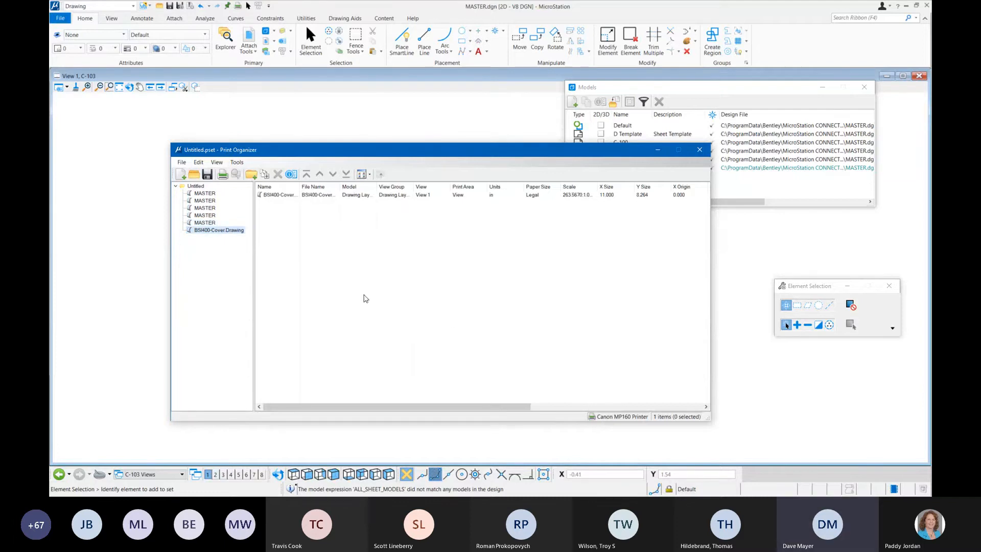
left_click(203, 195)
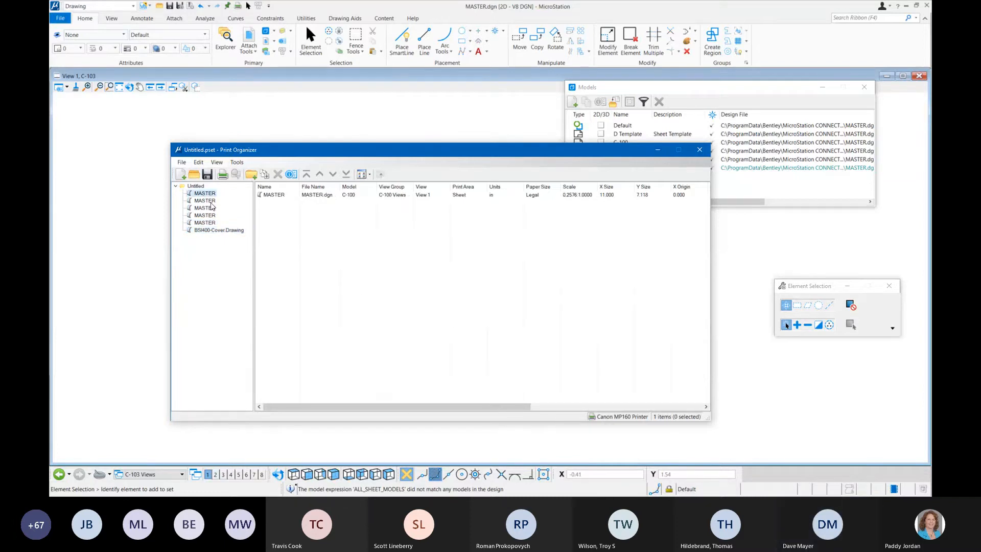
left_click(181, 162)
left_click(393, 264)
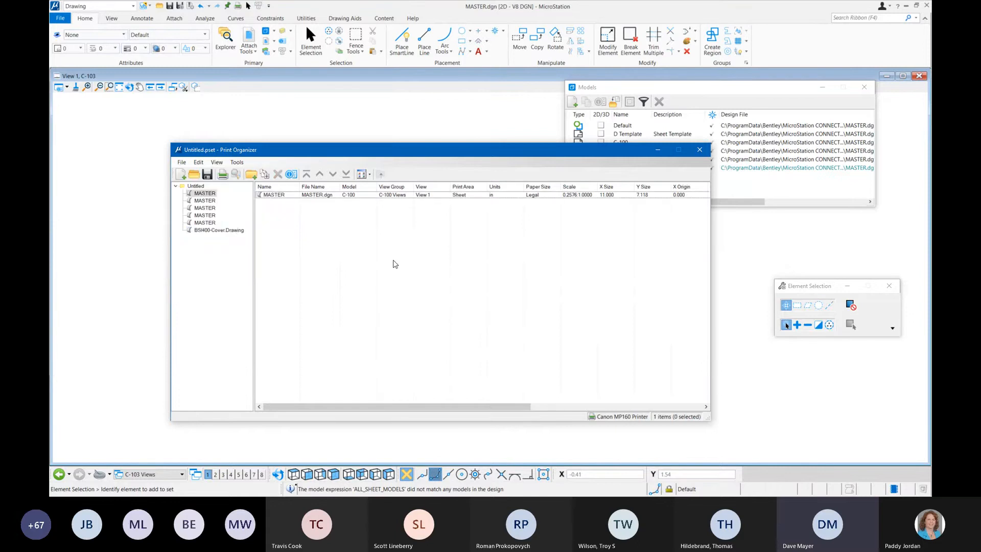
left_click(235, 230)
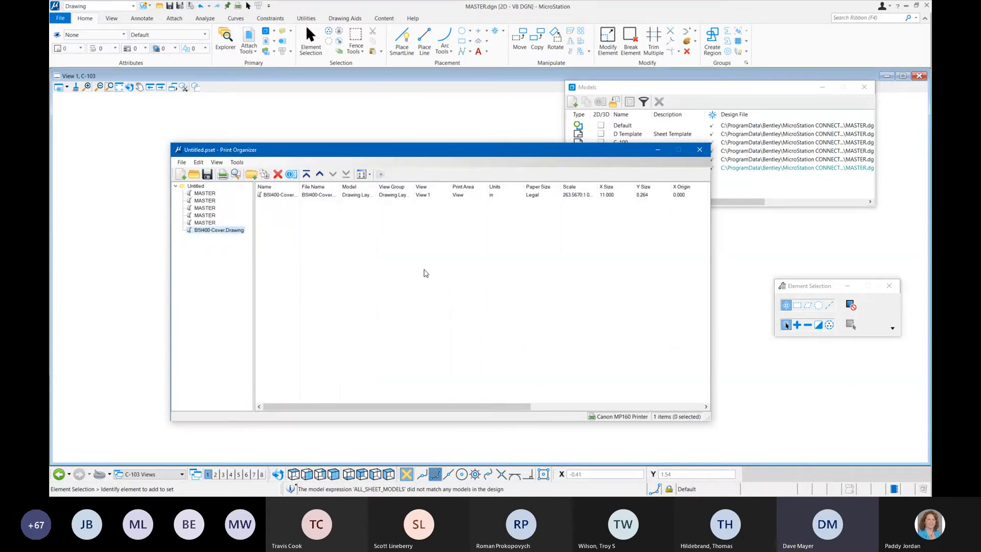
Step: Choose BSI400-Sheets.dgn as the input file for additional print definitions in the print set
left_click(182, 162)
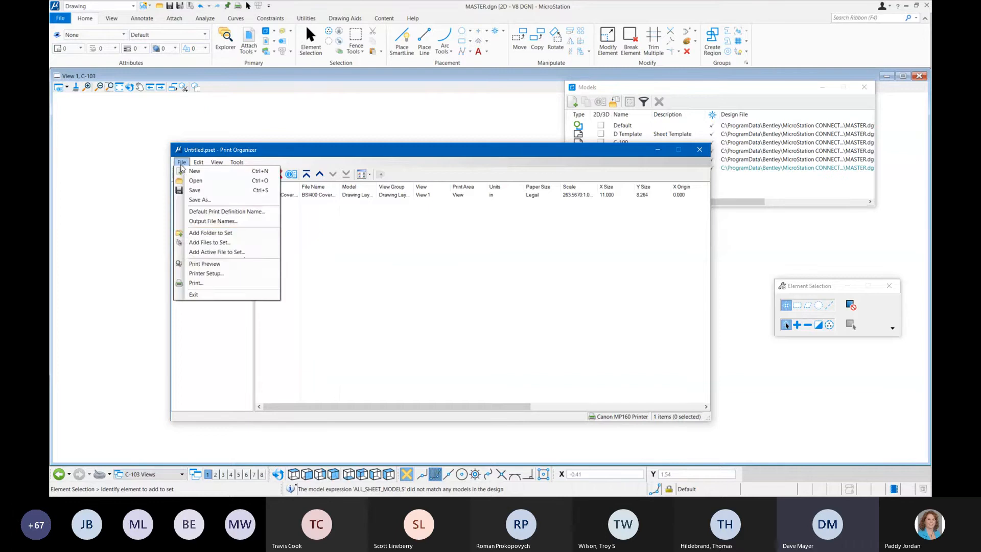
left_click(248, 243)
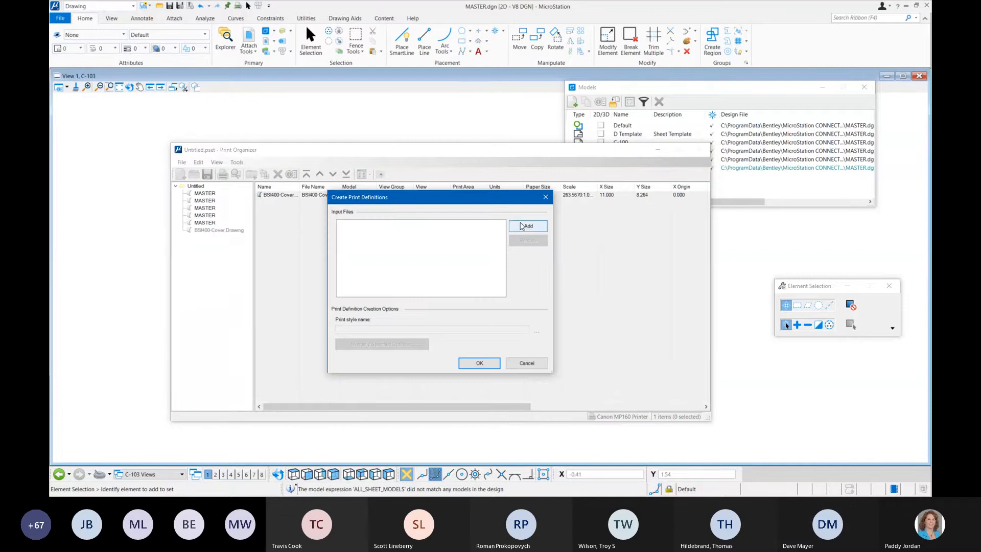
left_click(528, 227)
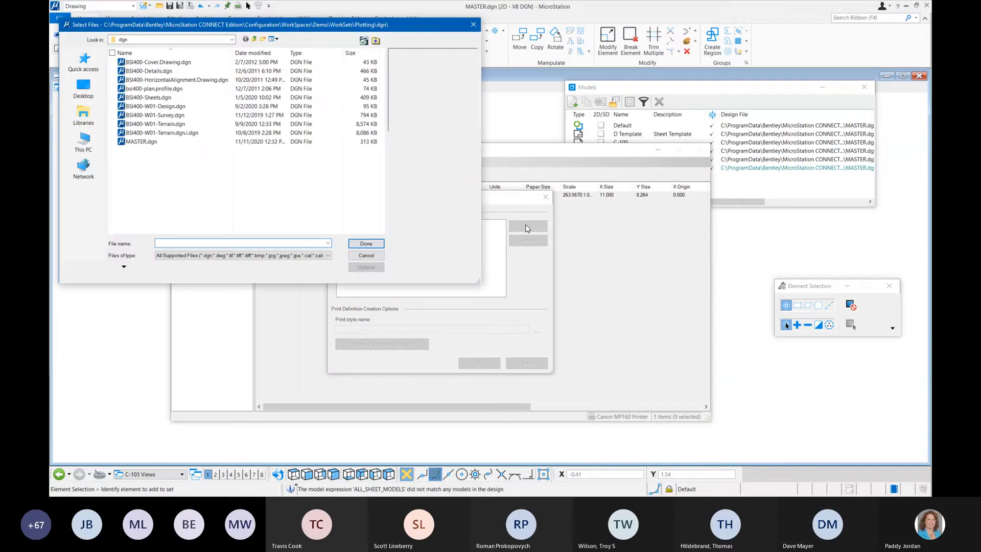
left_click(137, 97)
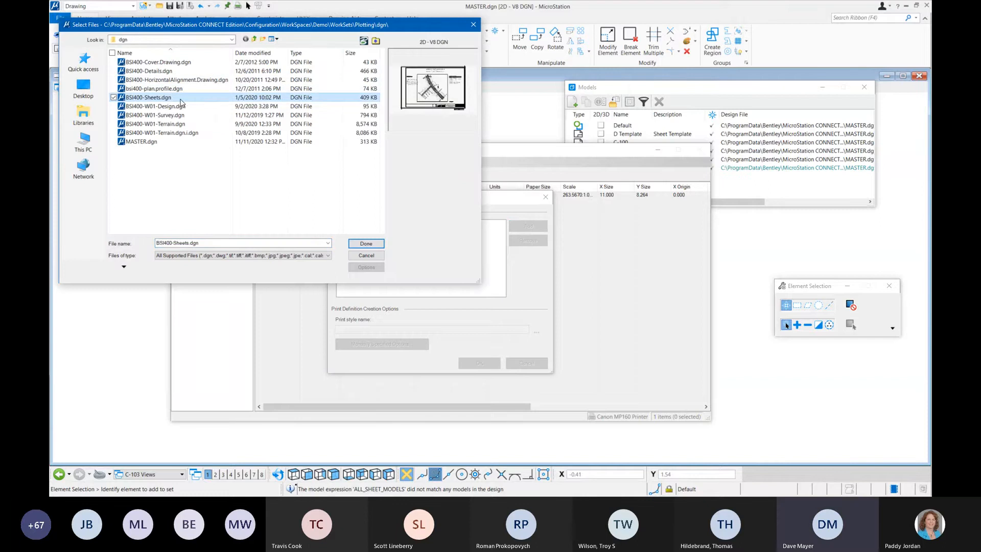
left_click(366, 244)
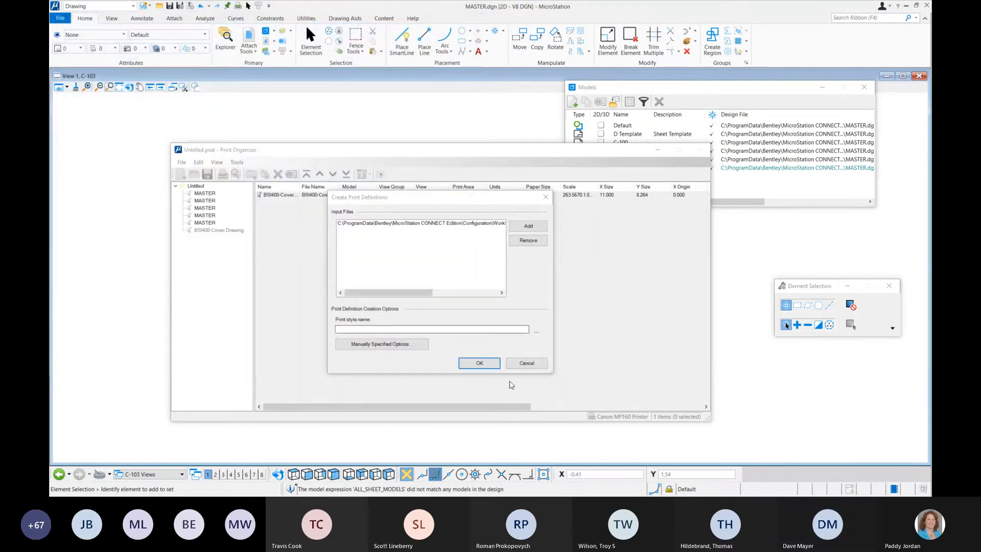
Step: Specify all sheet models as the source for the BSI400-Sheets.dgn print definitions and add them to the print set
left_click(408, 343)
left_click(398, 201)
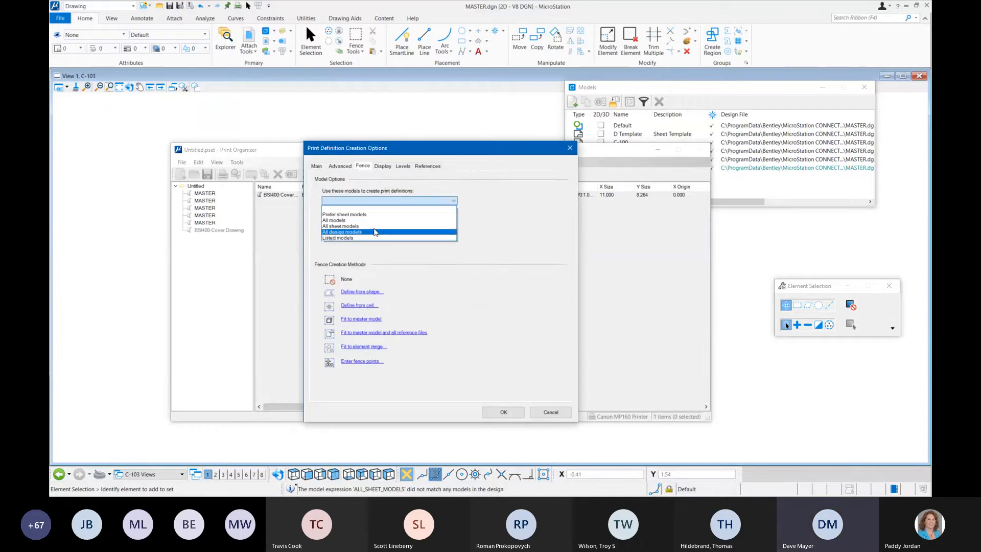
left_click(375, 226)
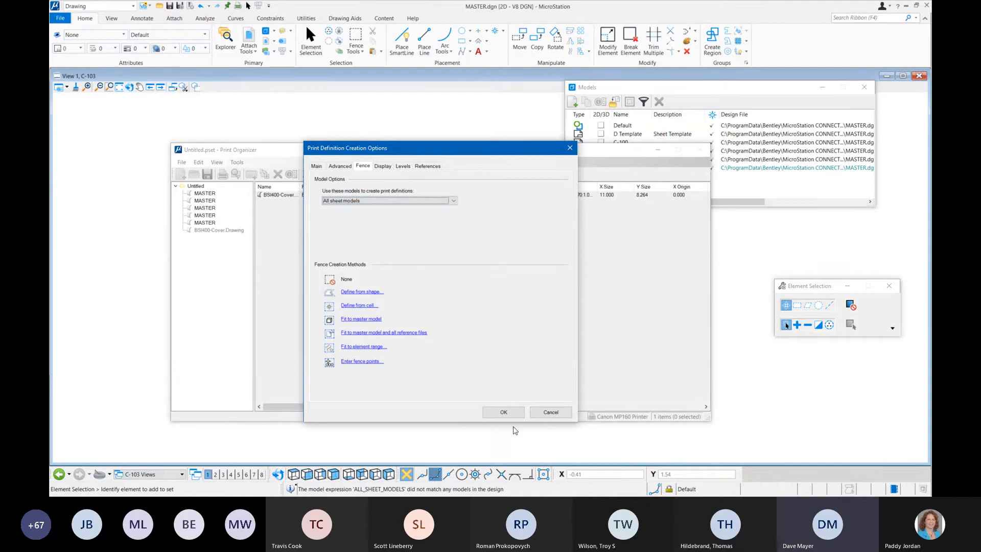
left_click(503, 411)
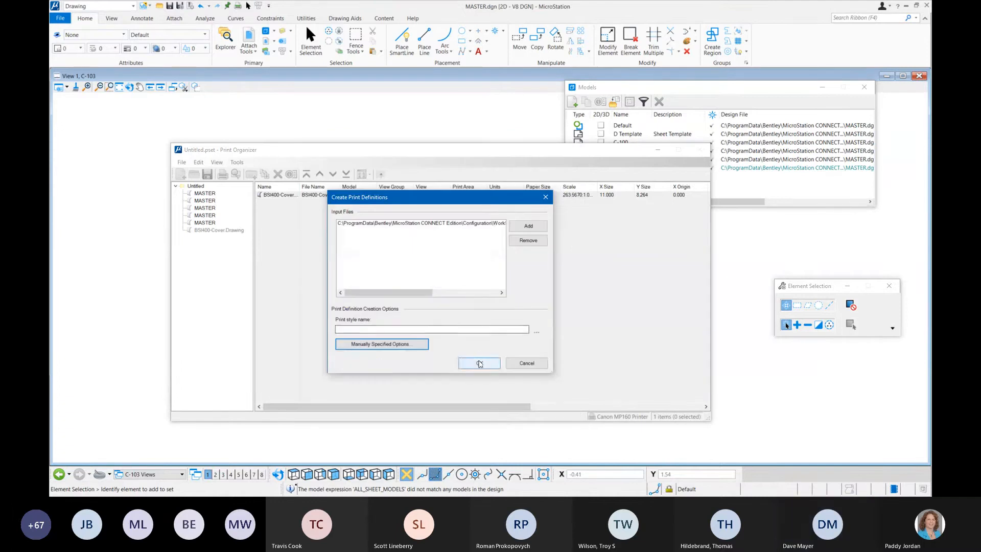
left_click(479, 363)
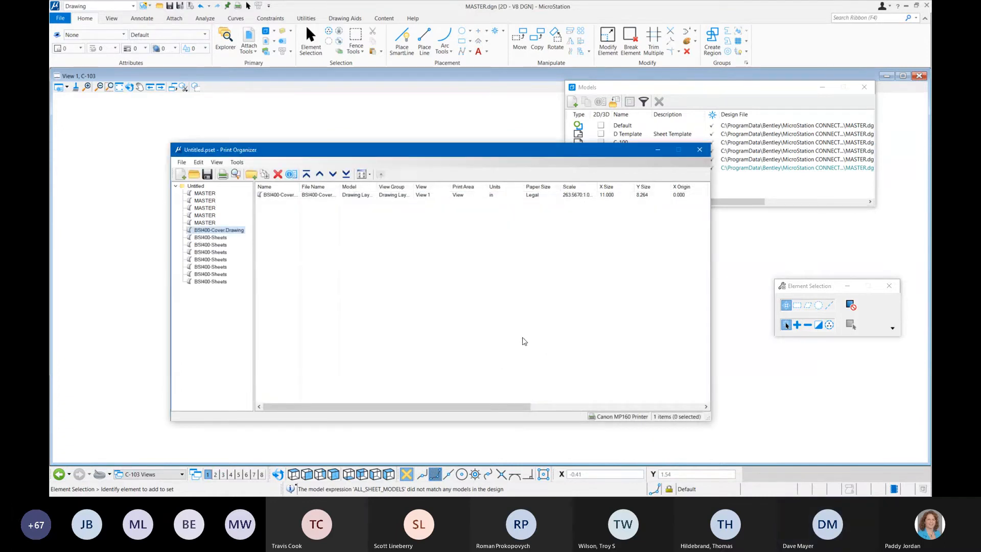
Step: Examine the first and last BSI400-Sheets print definitions and the first MASTER print definition in the print set
left_click(215, 238)
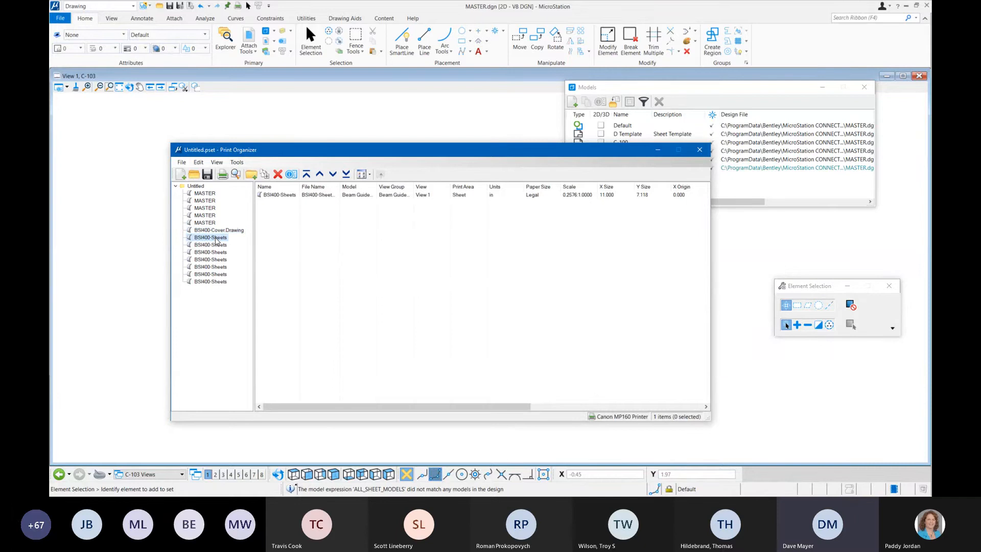
left_click(209, 194)
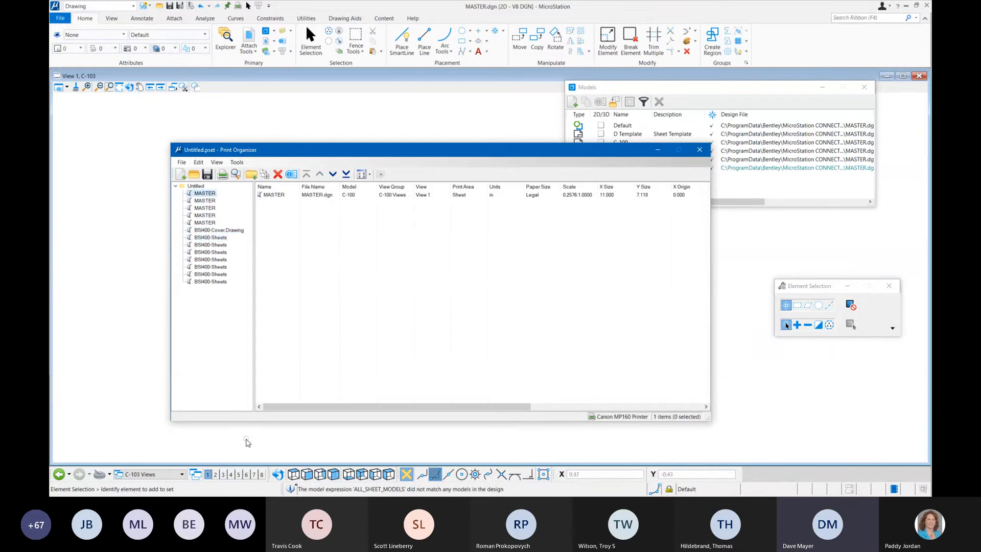
left_click(215, 281)
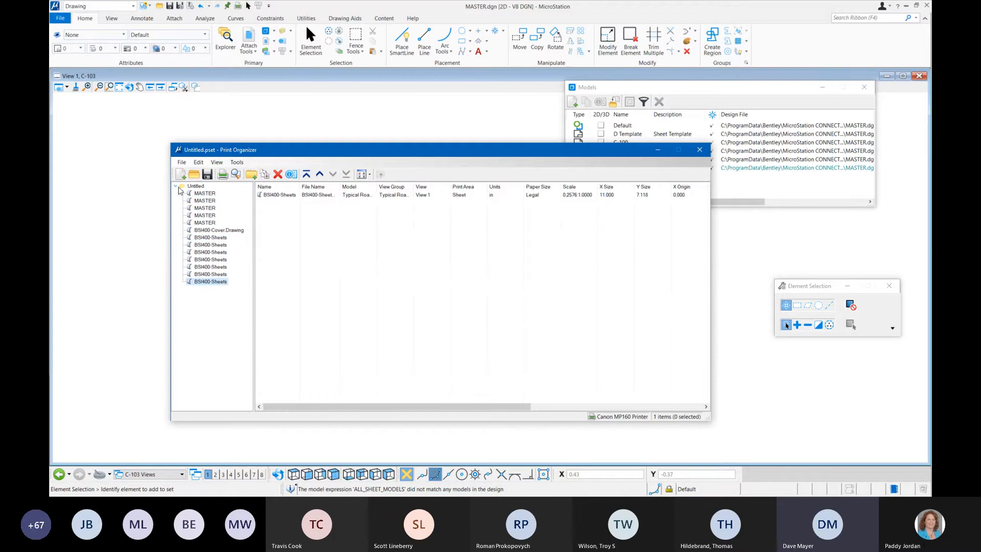
Step: Preview all print definitions in the Untitled print set, paging from the first MASTER sheet through the last BSI400-Sheets sheet
left_click(194, 186)
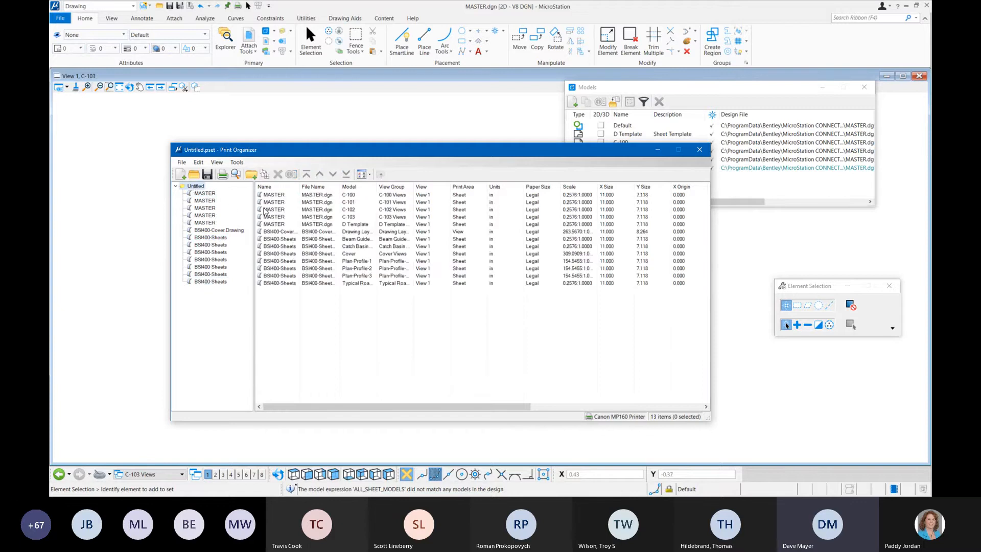
left_click(290, 284, "shift")
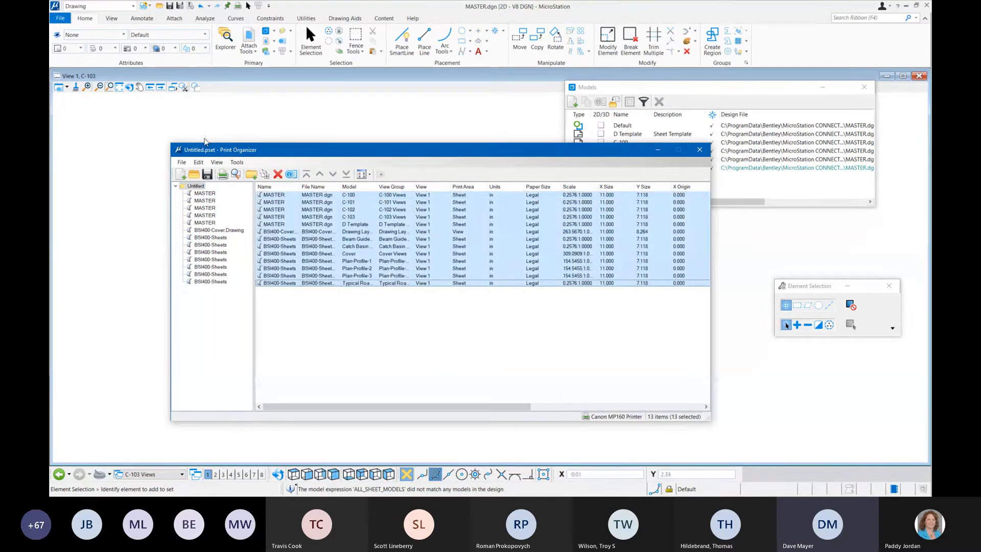
left_click(236, 175)
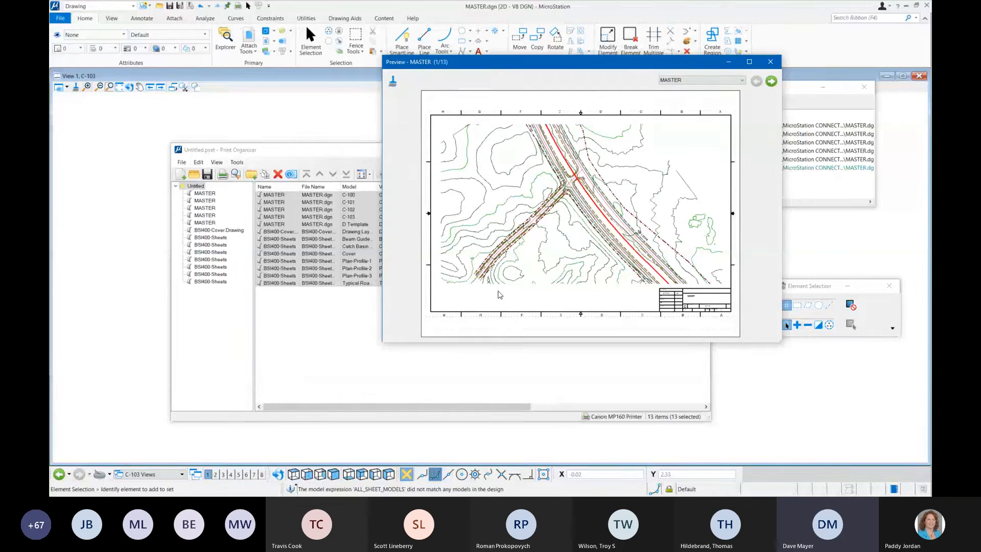
left_click(771, 82)
left_click(771, 81)
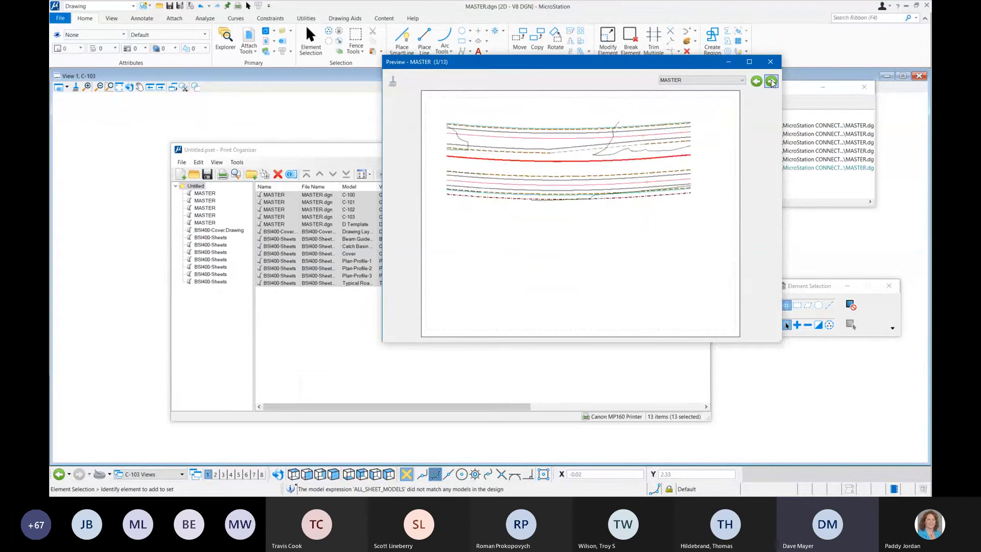
left_click(771, 81)
left_click(771, 82)
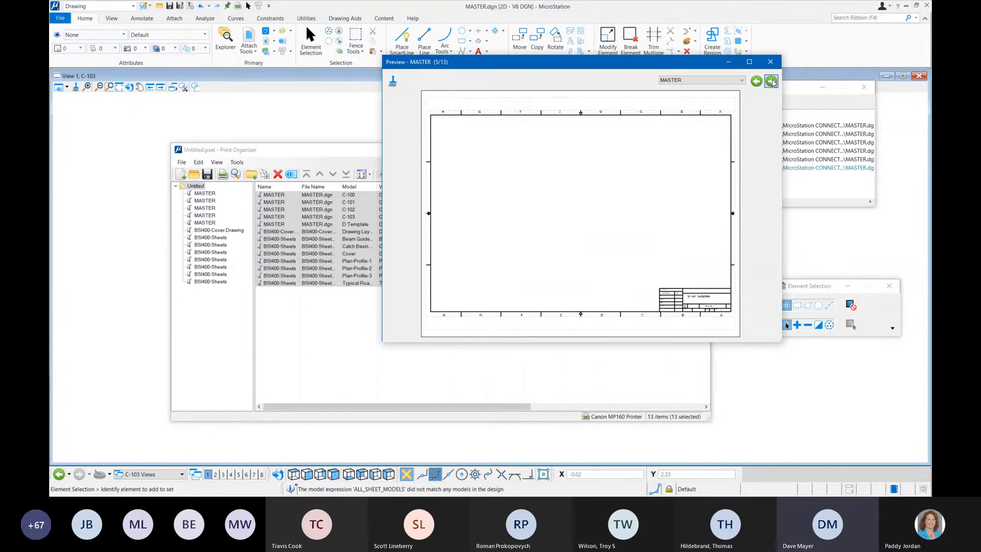
left_click(771, 81)
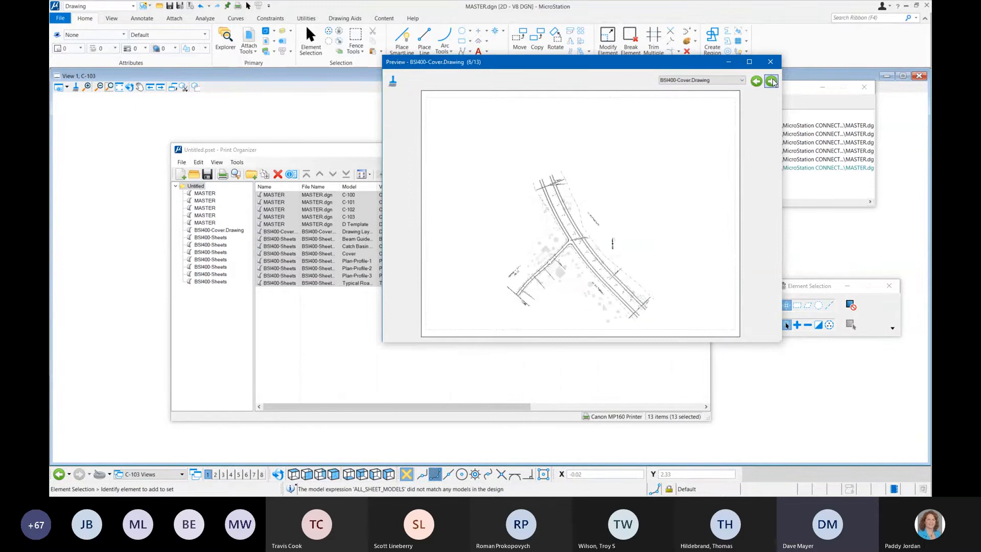
left_click(772, 81)
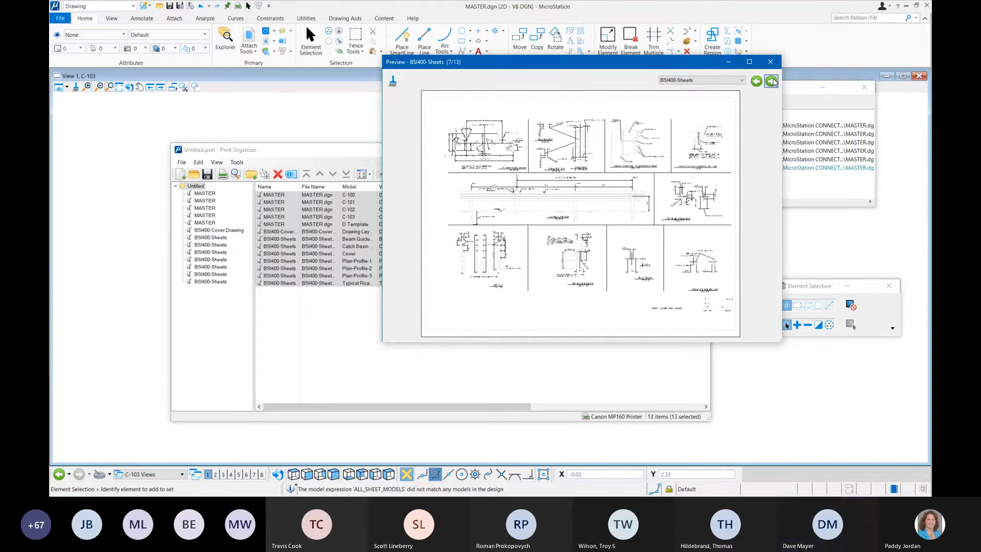
left_click(773, 82)
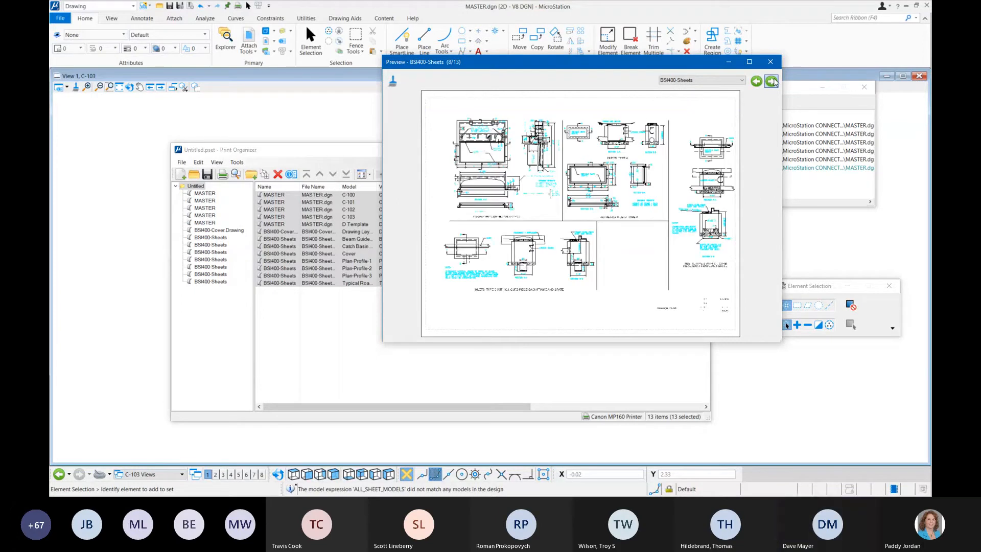
left_click(772, 81)
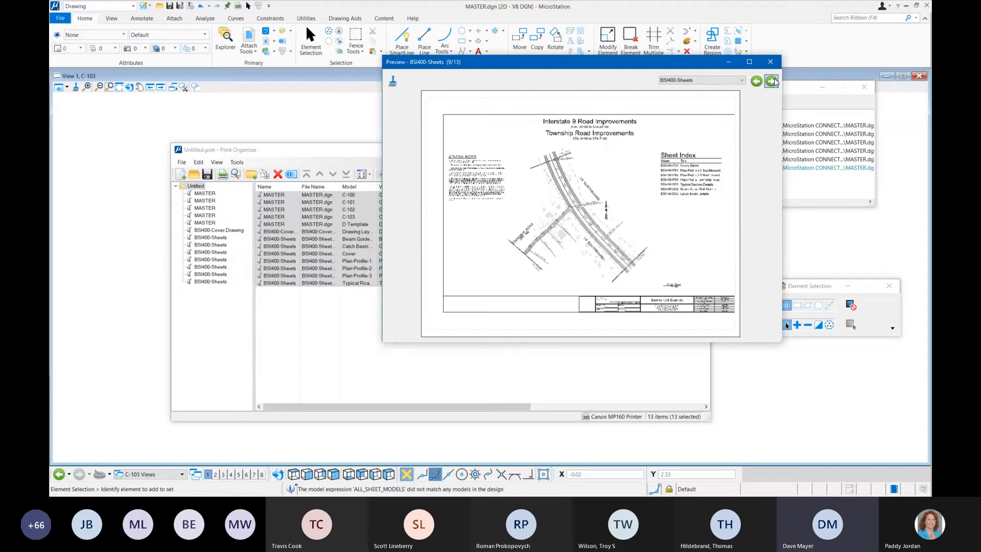
left_click(773, 81)
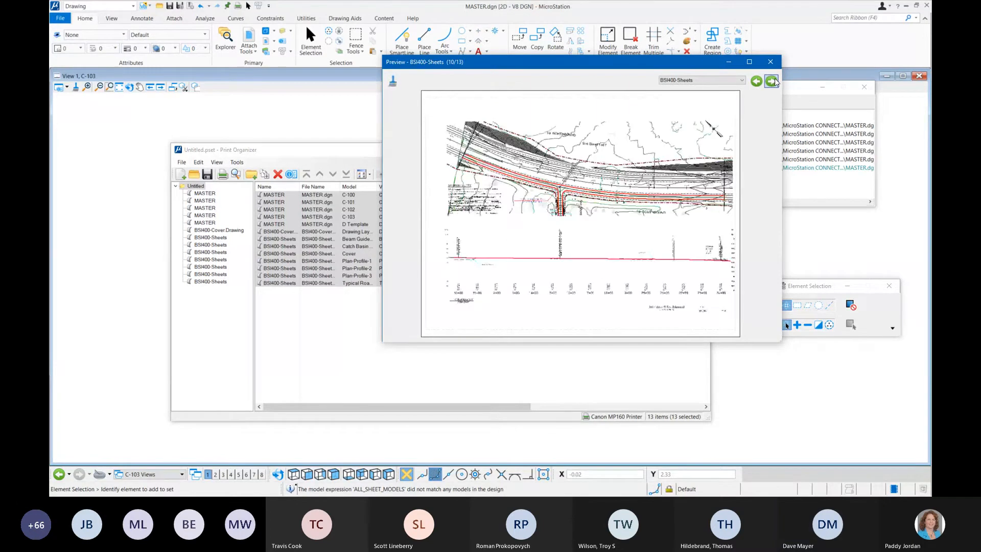
left_click(772, 81)
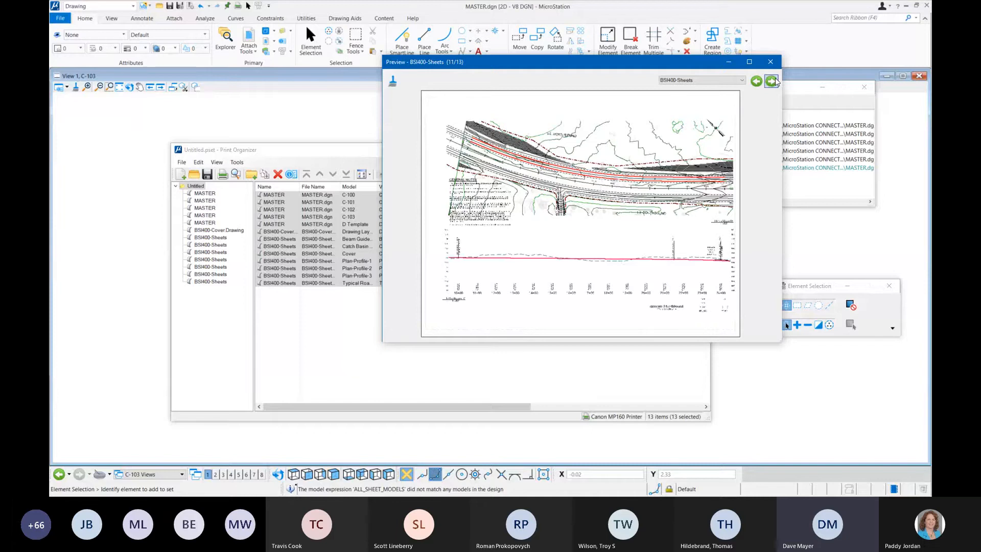
left_click(773, 82)
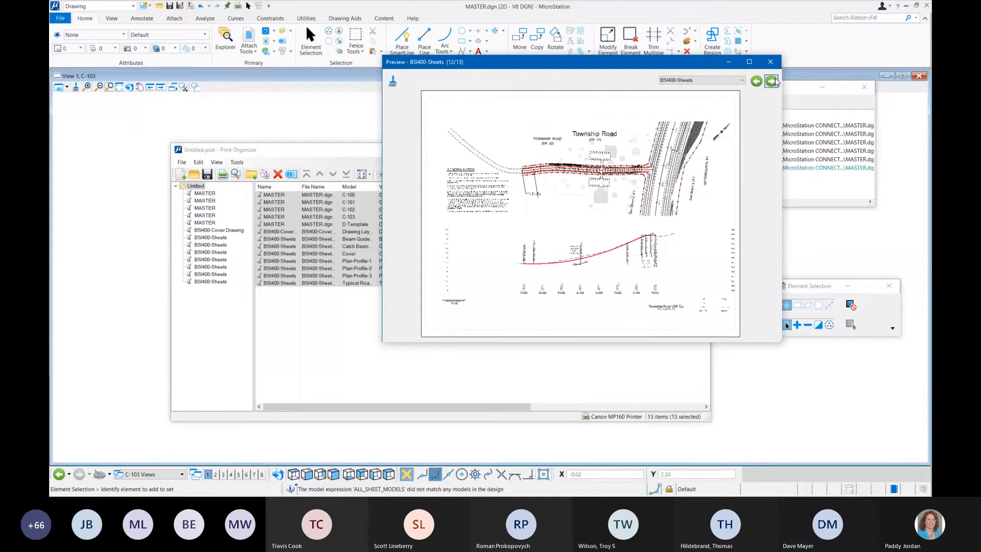
left_click(771, 81)
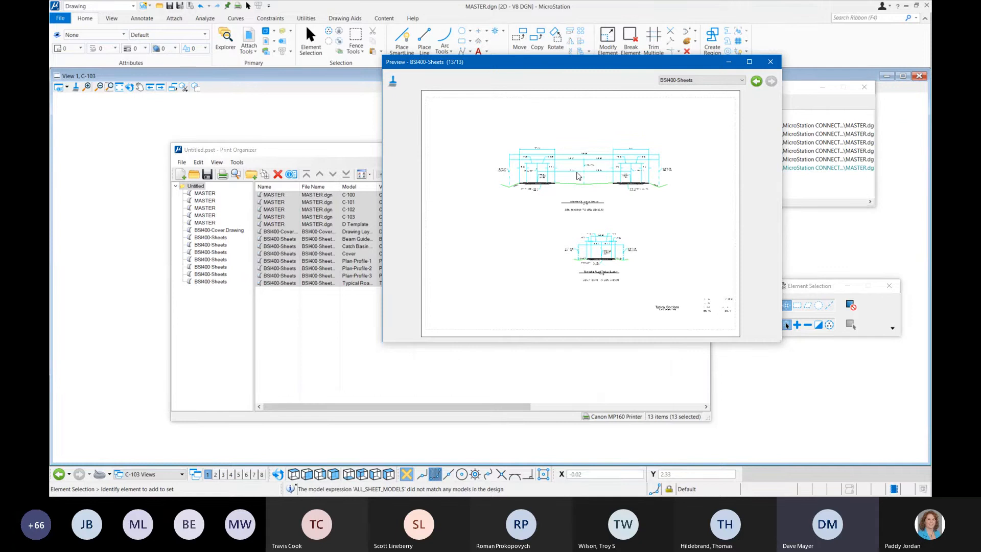
Step: Page the print preview back from the last BSI400-Sheets sheet to BSI400-Cover.Drawing and close the preview
left_click(757, 81)
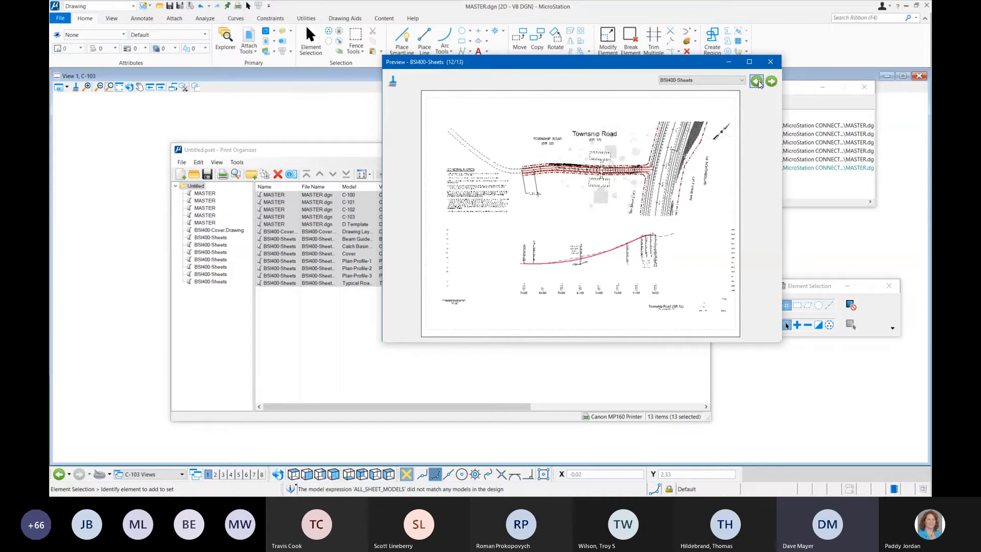
left_click(757, 81)
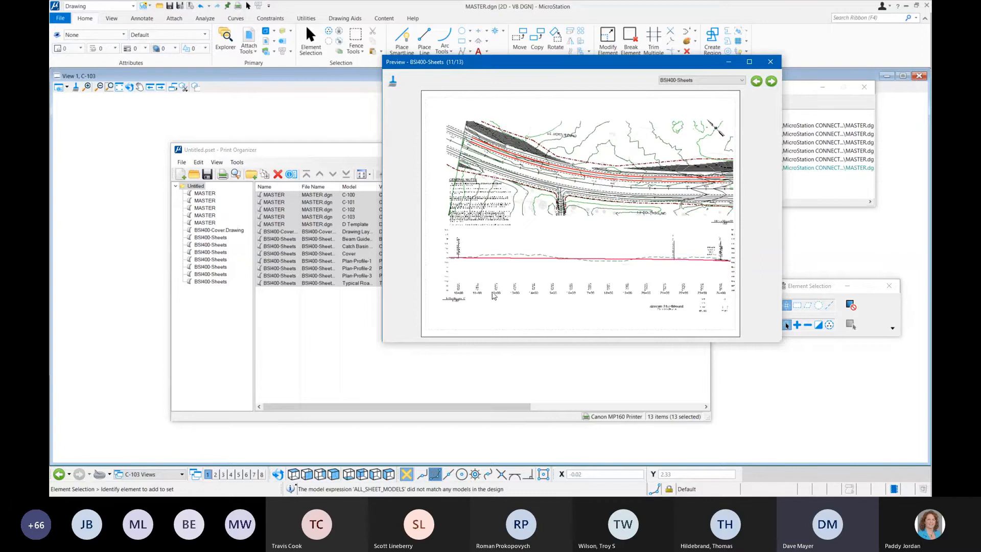
left_click(757, 82)
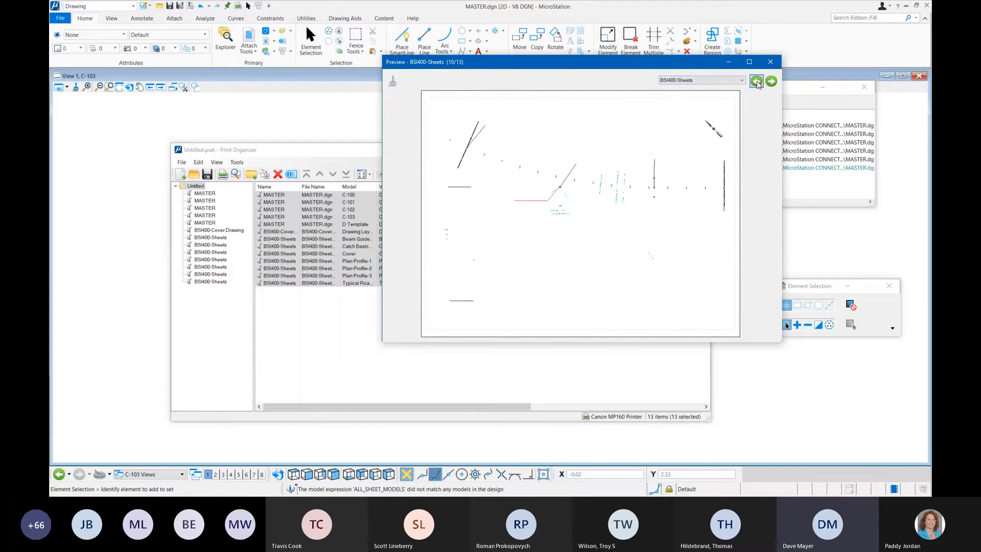
left_click(757, 82)
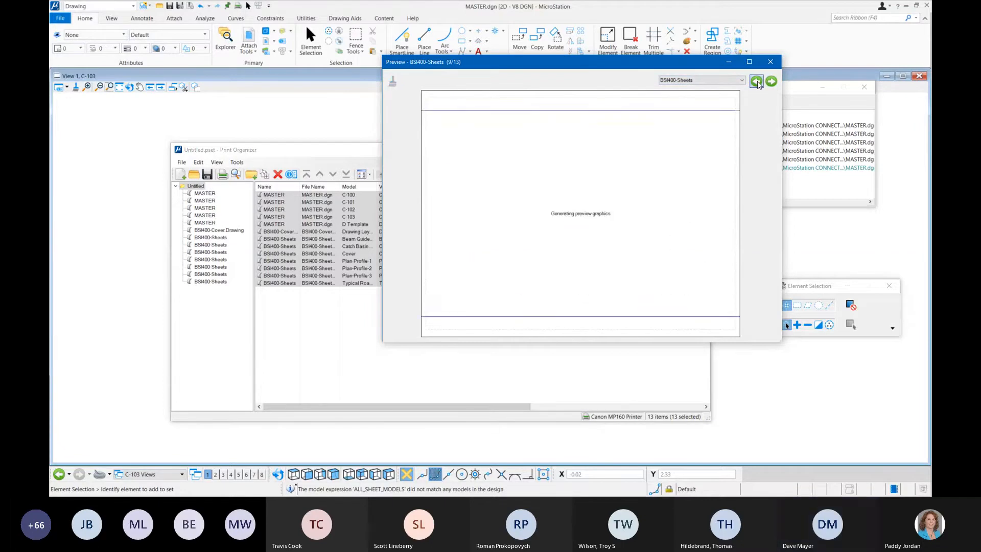
left_click(757, 81)
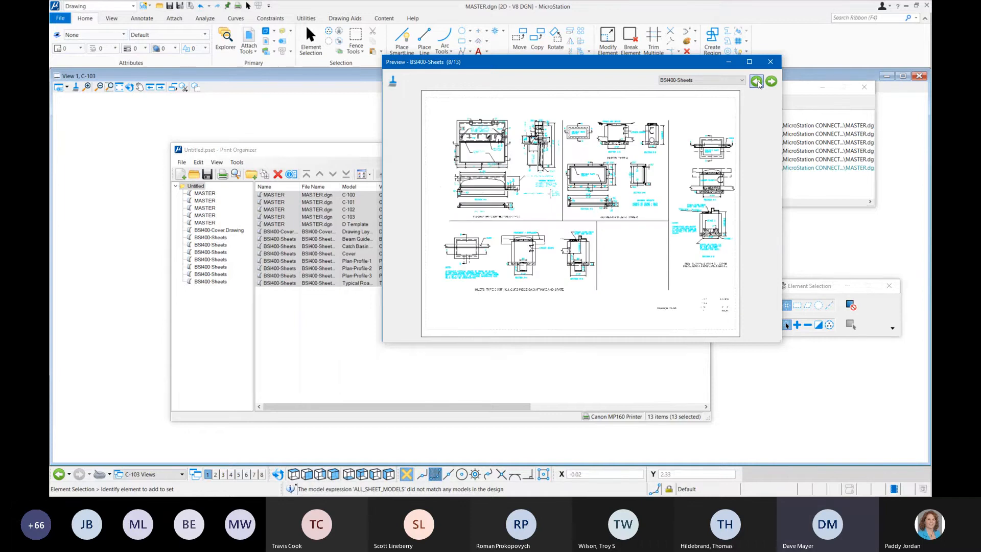
left_click(757, 82)
left_click(756, 82)
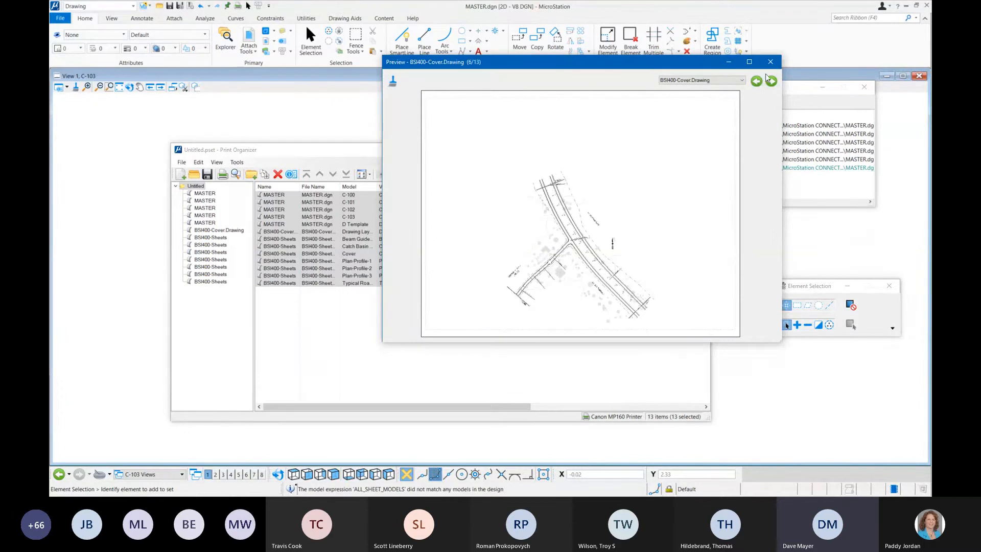
left_click(770, 62)
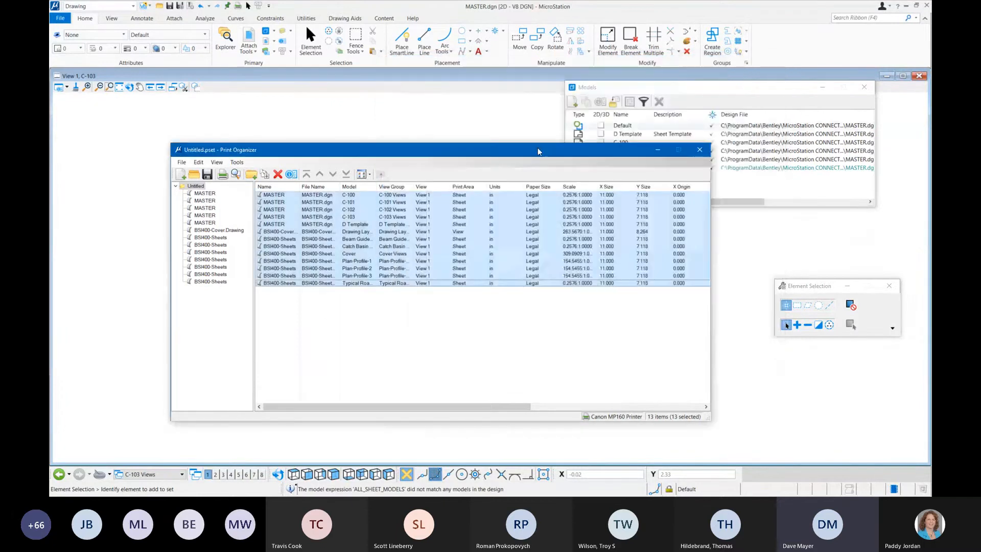
Step: Remove the MASTER D Template print definition from the print set
left_click(353, 310)
left_click(365, 226)
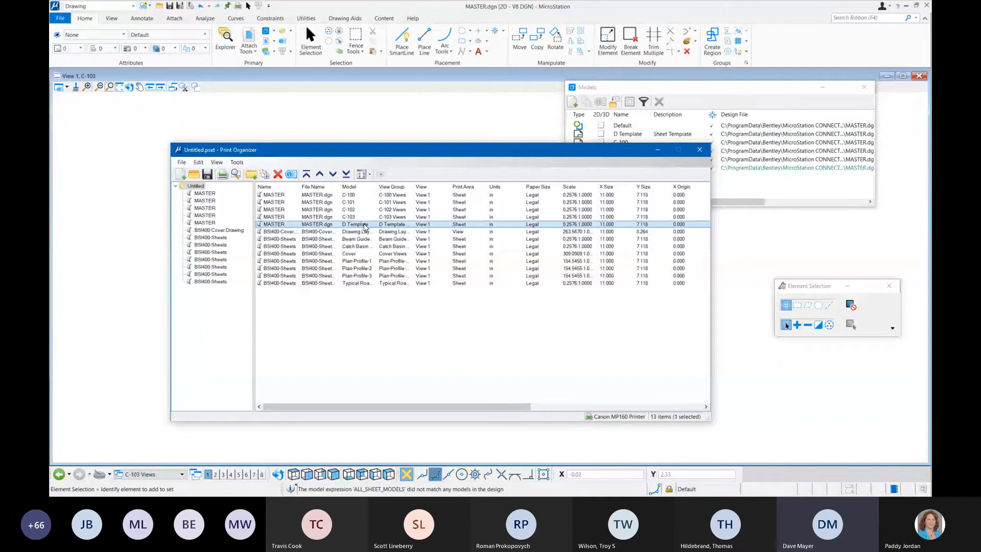
left_click(277, 173)
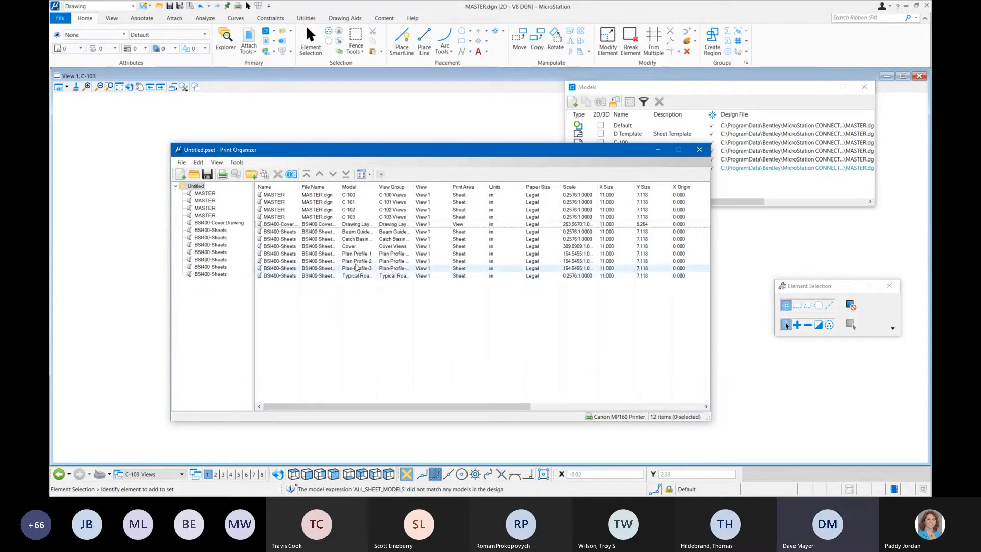
Step: Preview the BSI400-Cover.Drawing print definition on its own and remove it from the print set
left_click(353, 227)
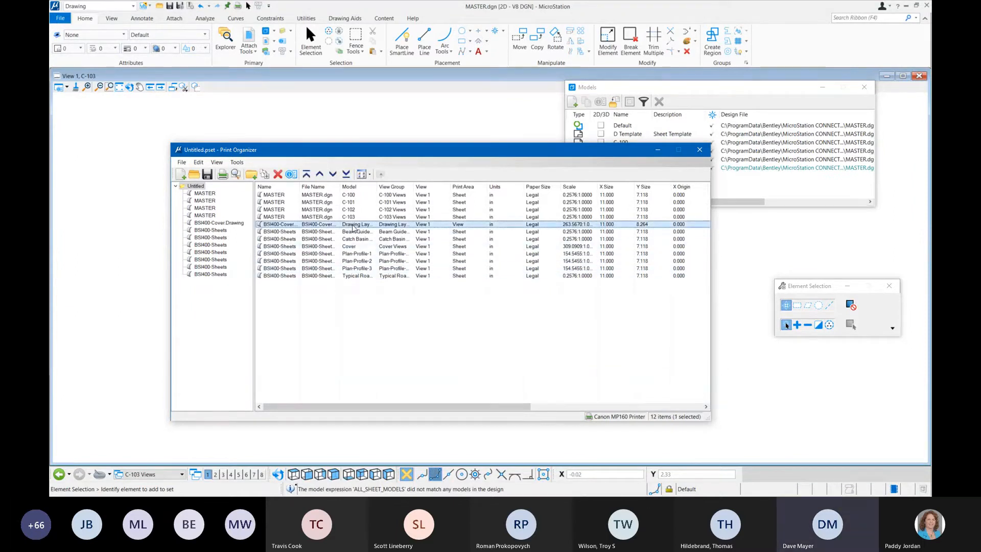
left_click(236, 176)
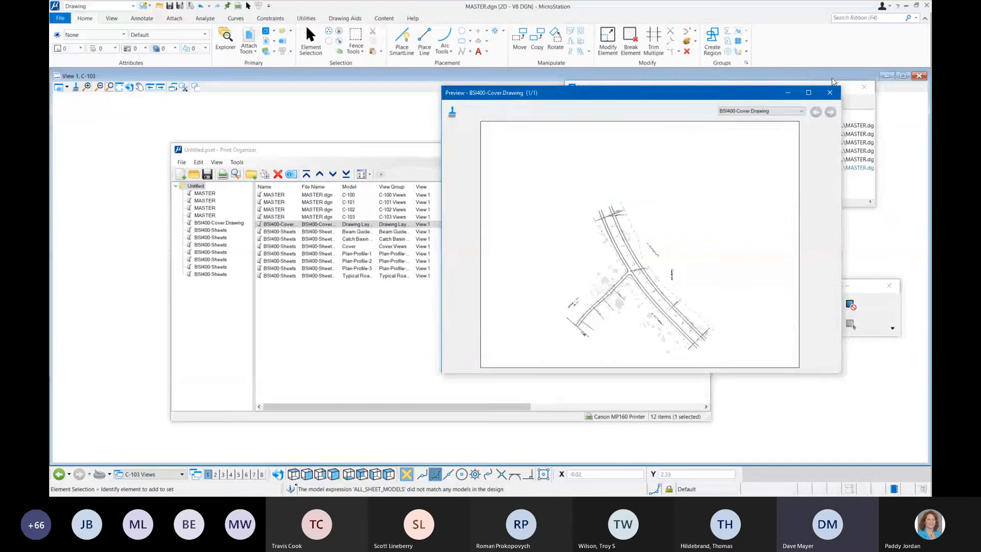
left_click(830, 92)
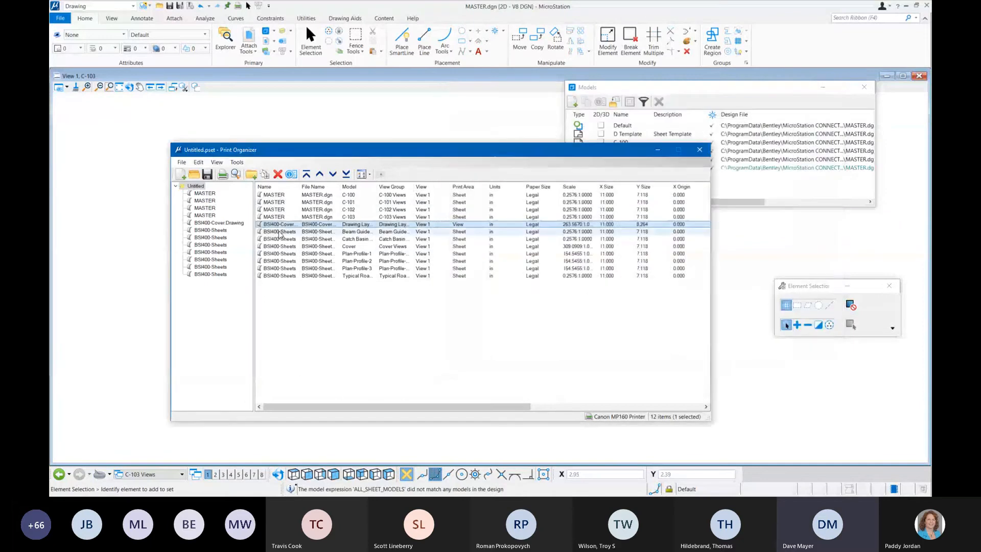
left_click(277, 174)
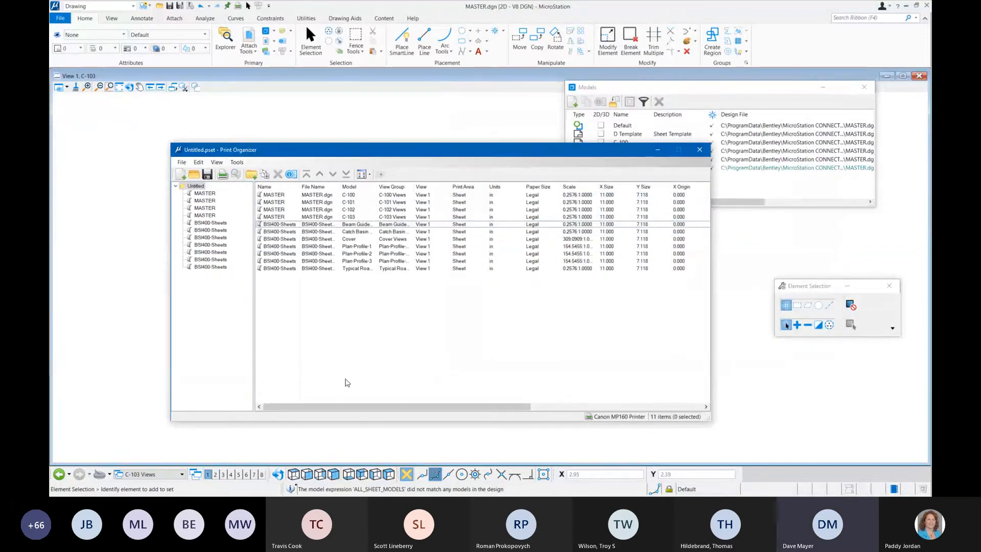
Step: Move the BSI400-Sheets Cover definition to the start of the print set and review the order of the MASTER and detail sheets
left_click(343, 239)
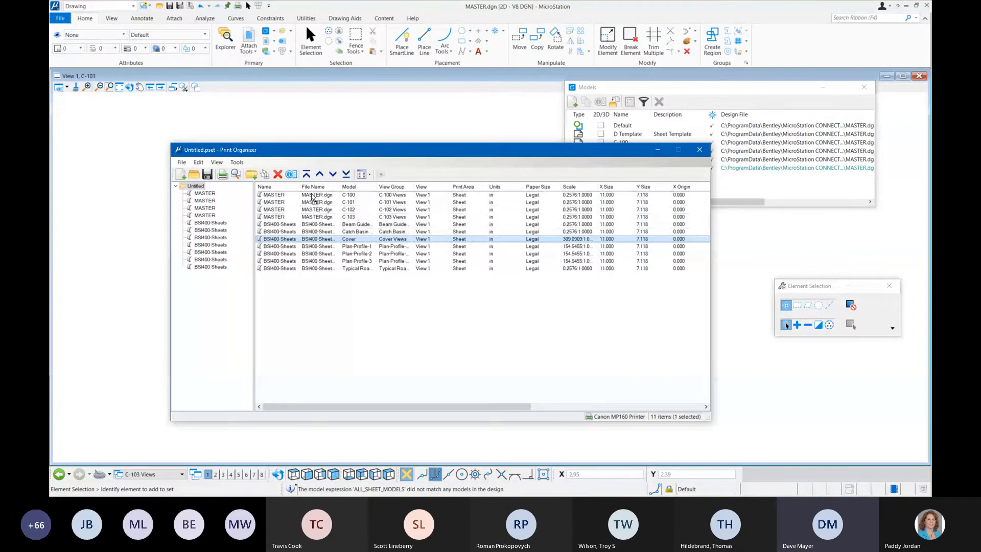
left_click(307, 174)
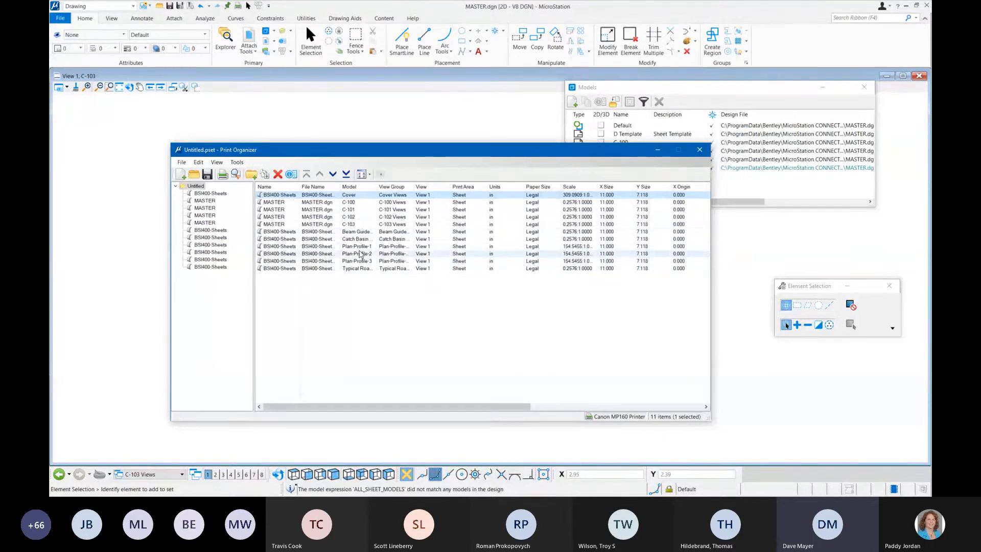
left_click(342, 204)
left_click(342, 210)
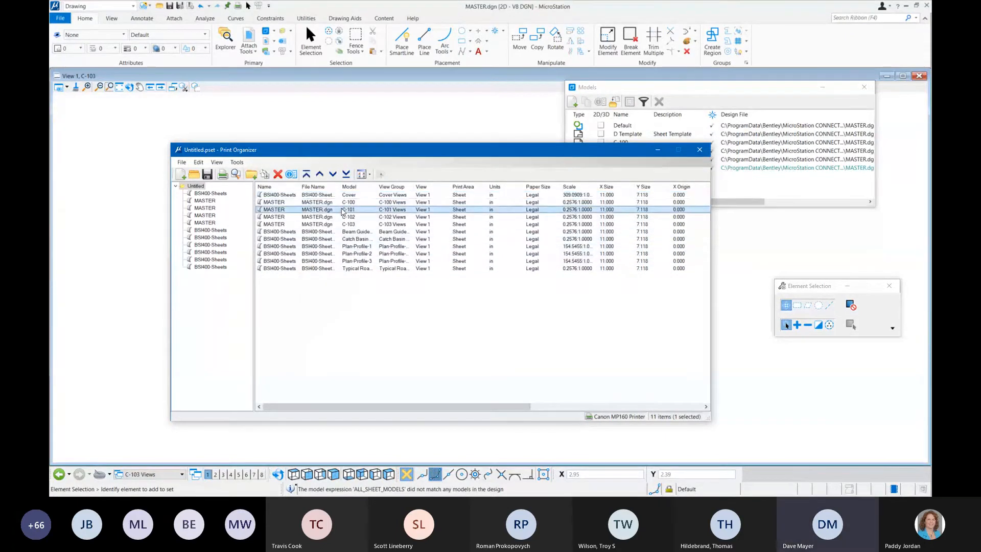
left_click(341, 217)
left_click(342, 225)
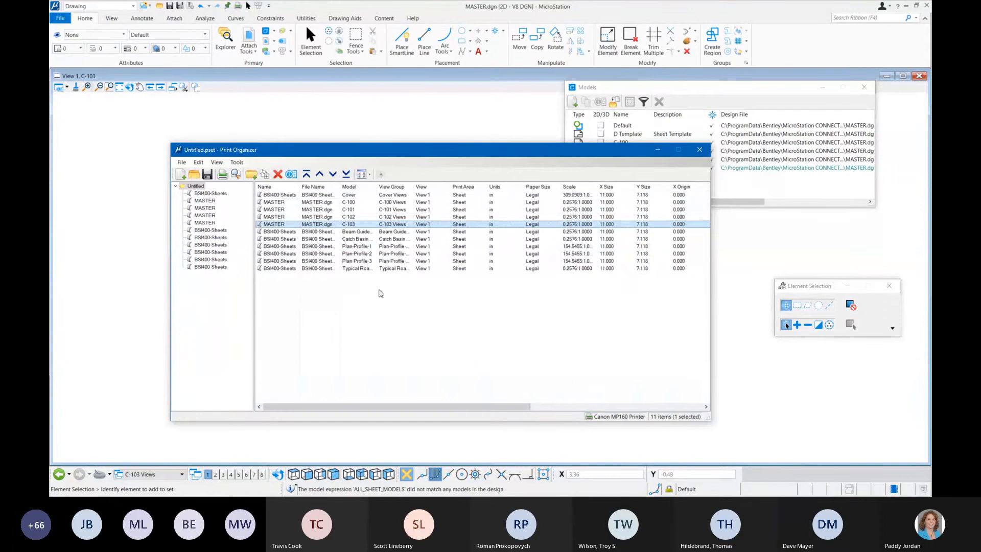
left_click(361, 269)
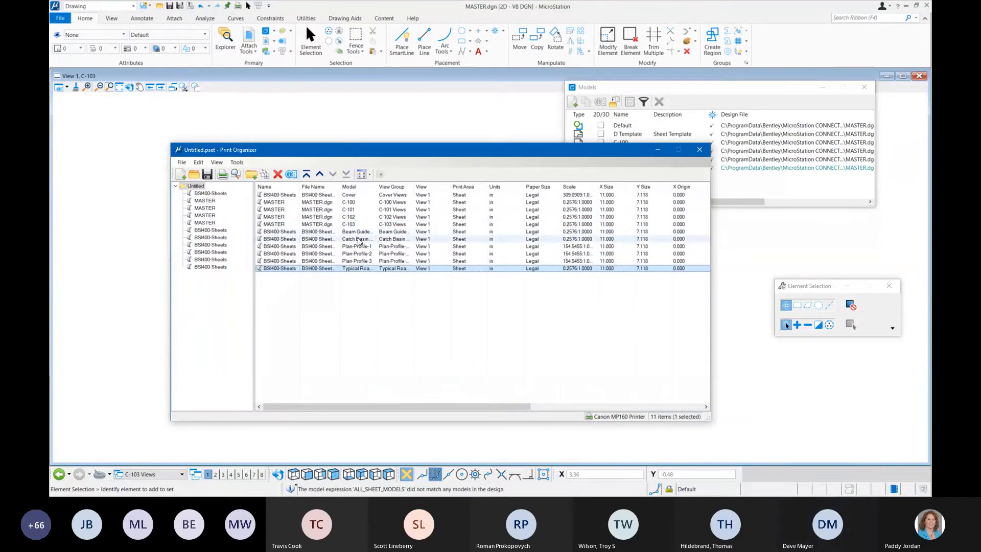
left_click(321, 321)
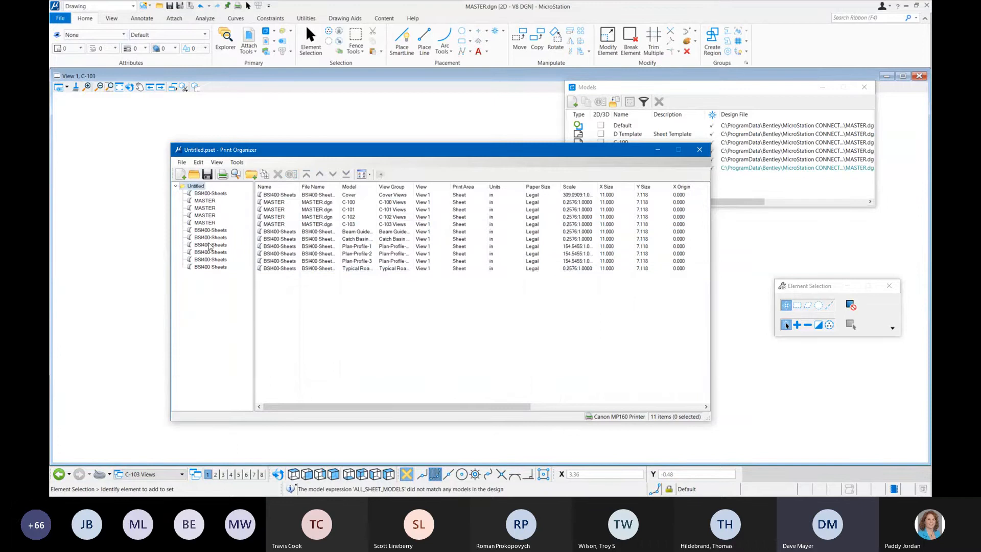
Step: Add a folder named Details to the print set
left_click(251, 175)
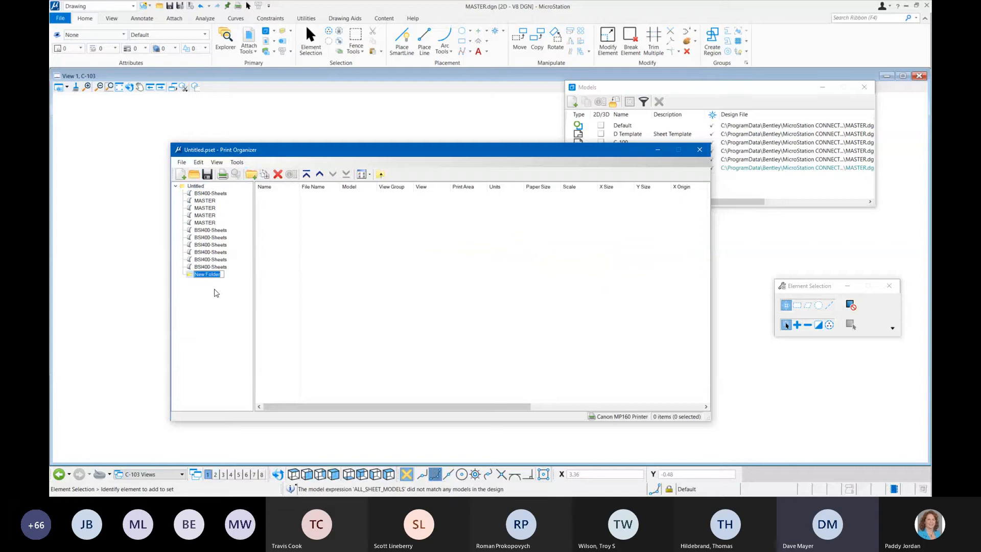
type("Details")
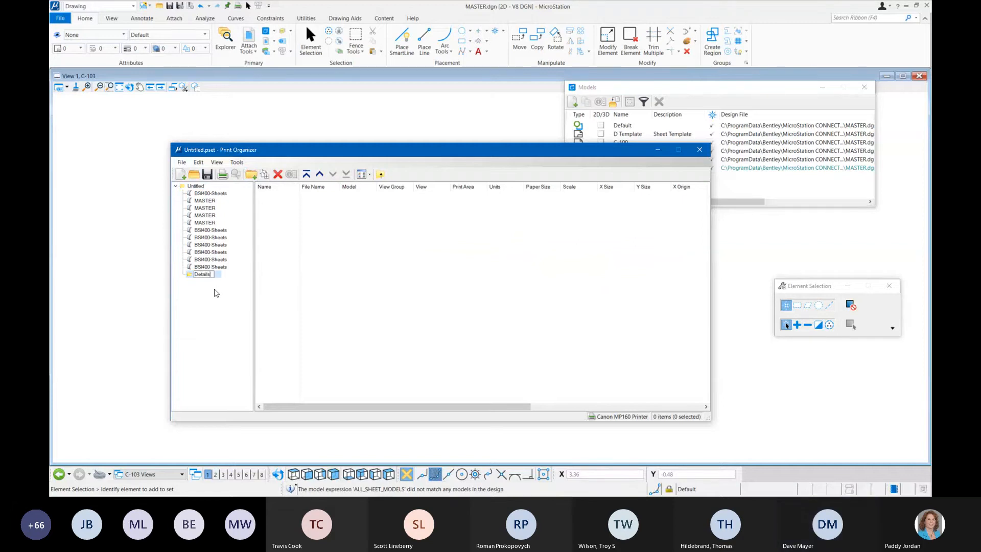
key("Return")
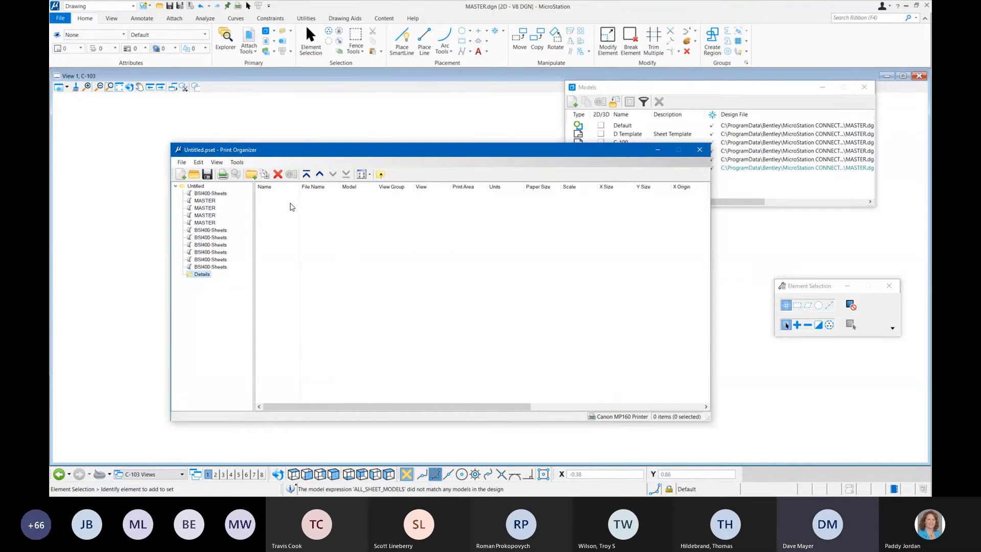
left_click(252, 175)
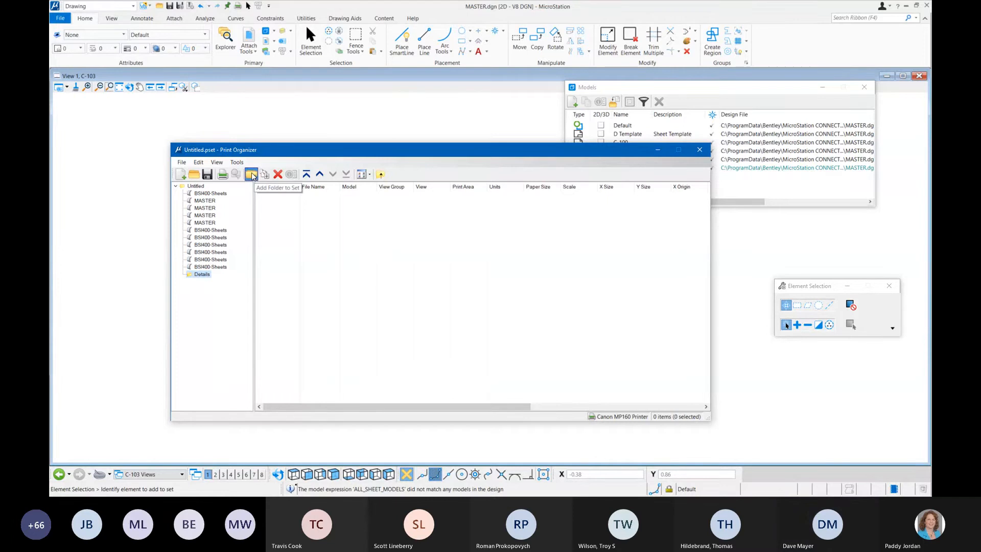
key("Return")
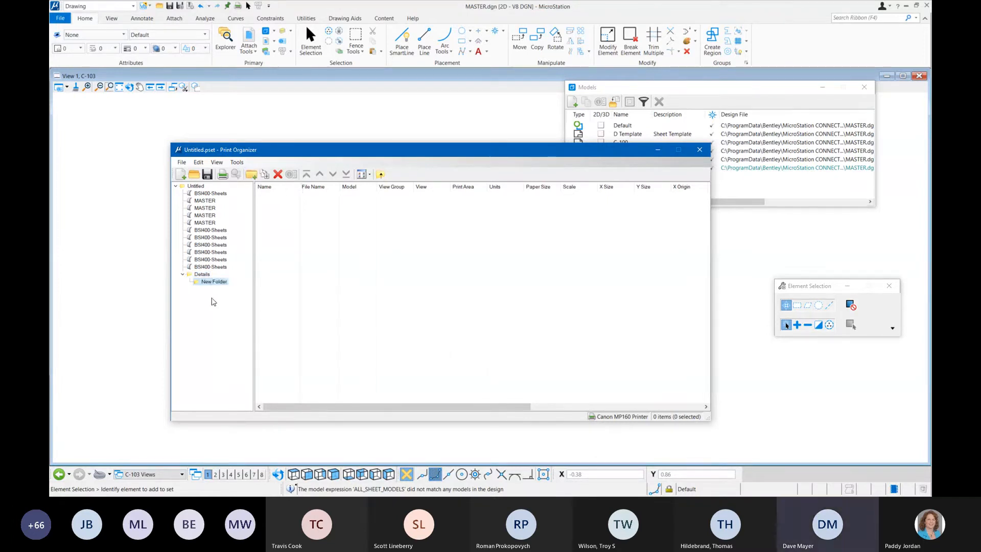
key("Delete")
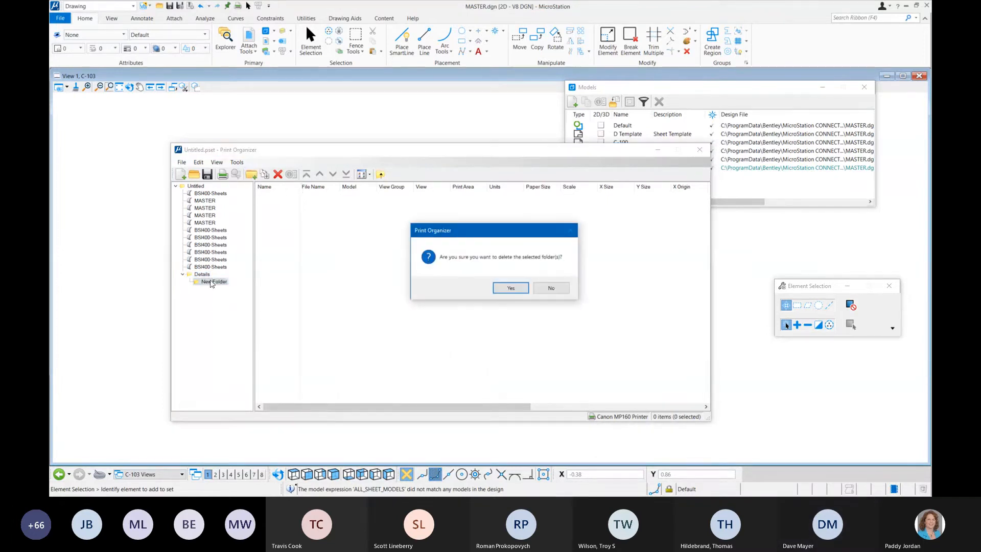
left_click(510, 288)
Step: Add a folder named Plans at the root of the print set
left_click(197, 187)
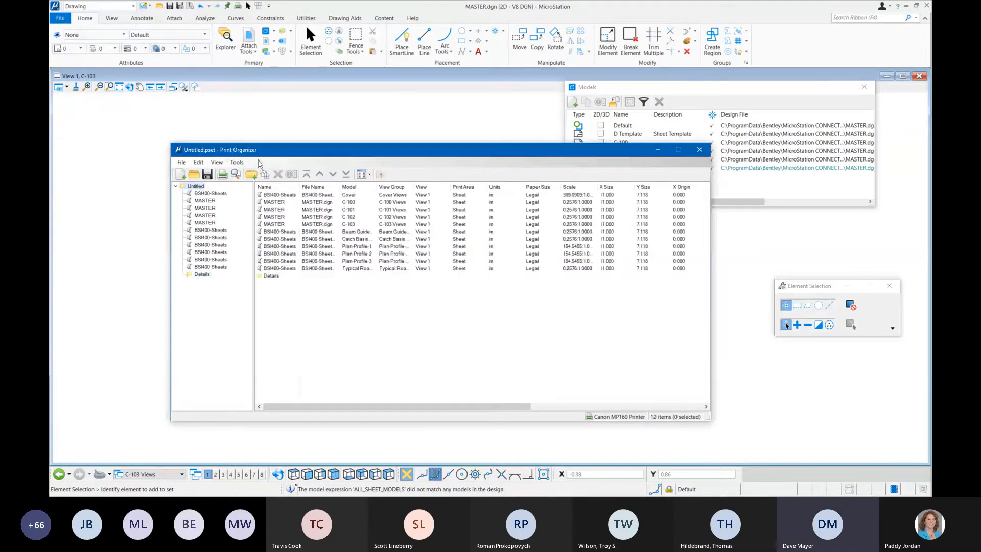
left_click(251, 175)
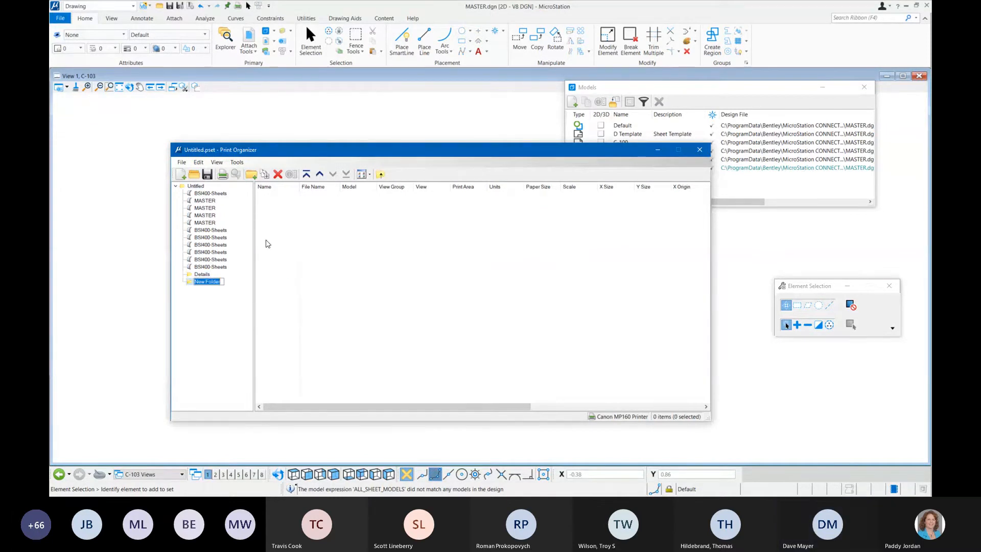
type("Plans")
key("Return")
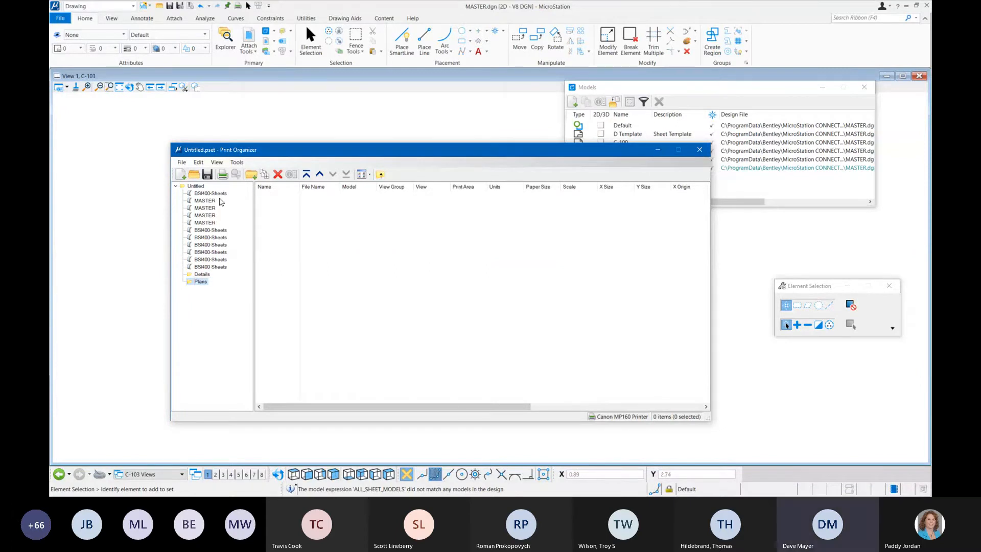
Step: Move the BSI400-Sheets Beam Guide, Catch Basin and Typical Road print definitions into the Details folder
left_click(198, 187)
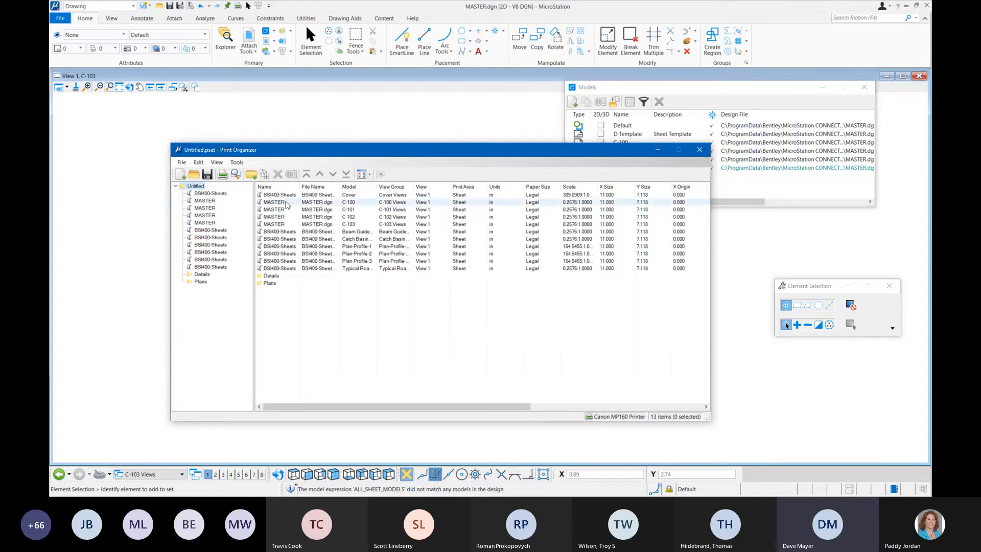
left_click(360, 270)
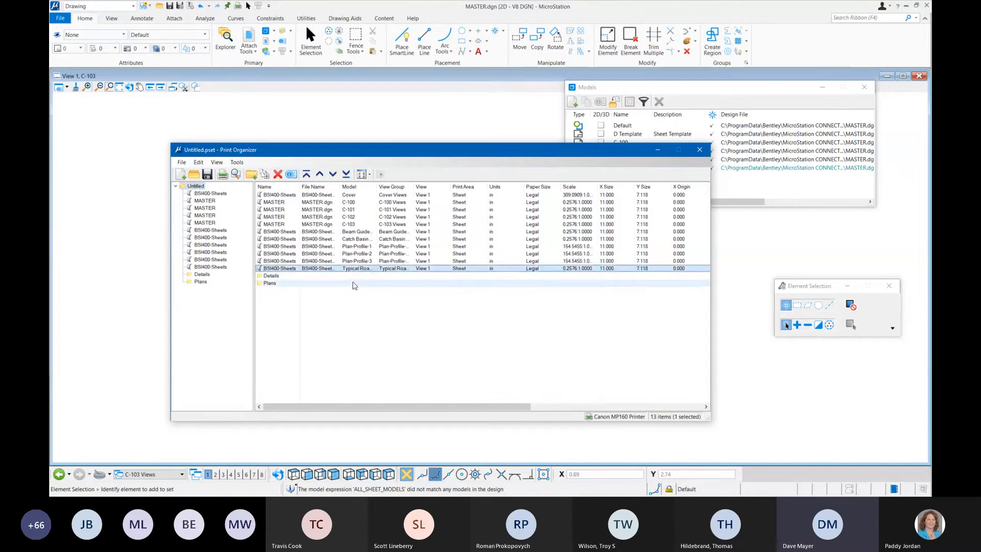
left_click(360, 232, "ctrl")
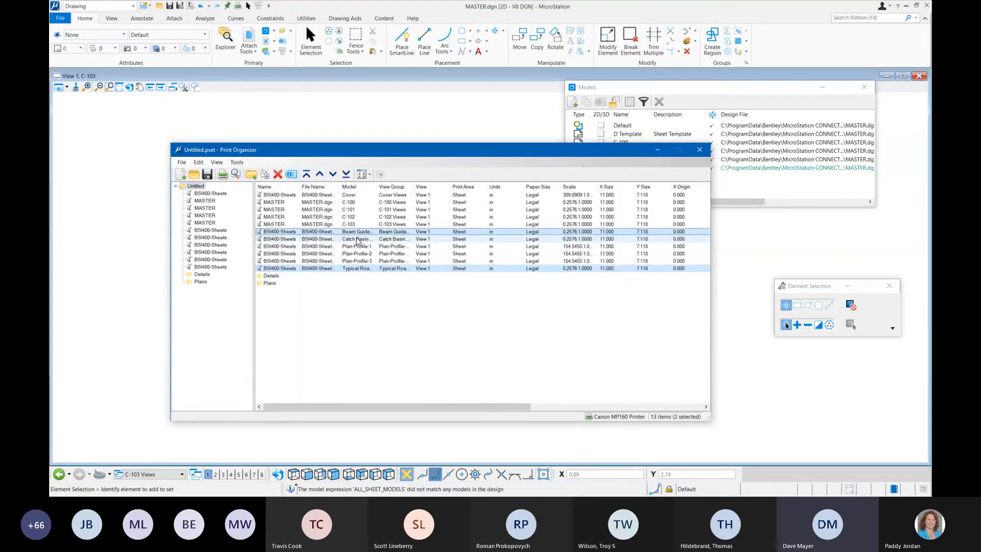
left_click(359, 239, "ctrl")
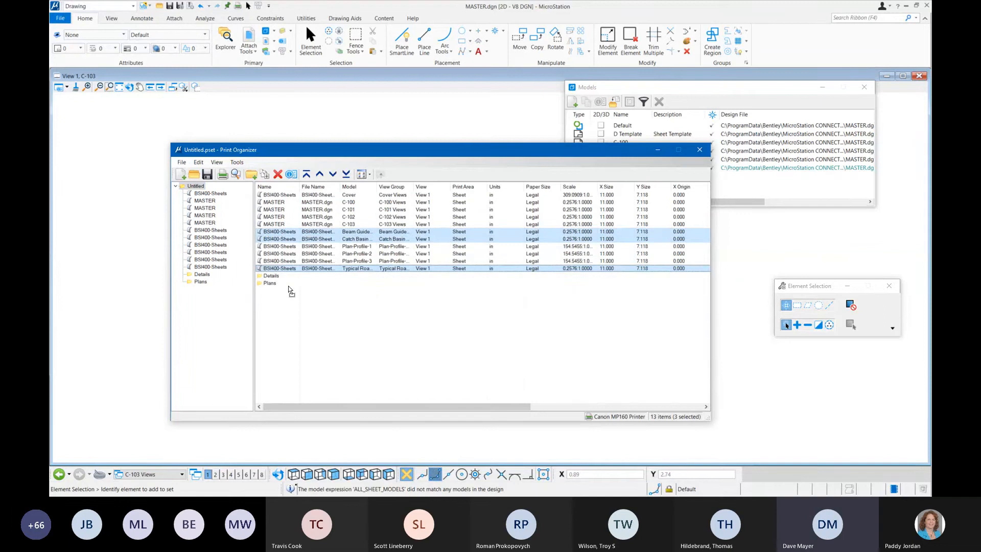
left_click(206, 282)
left_click_drag(220, 290, 204, 276)
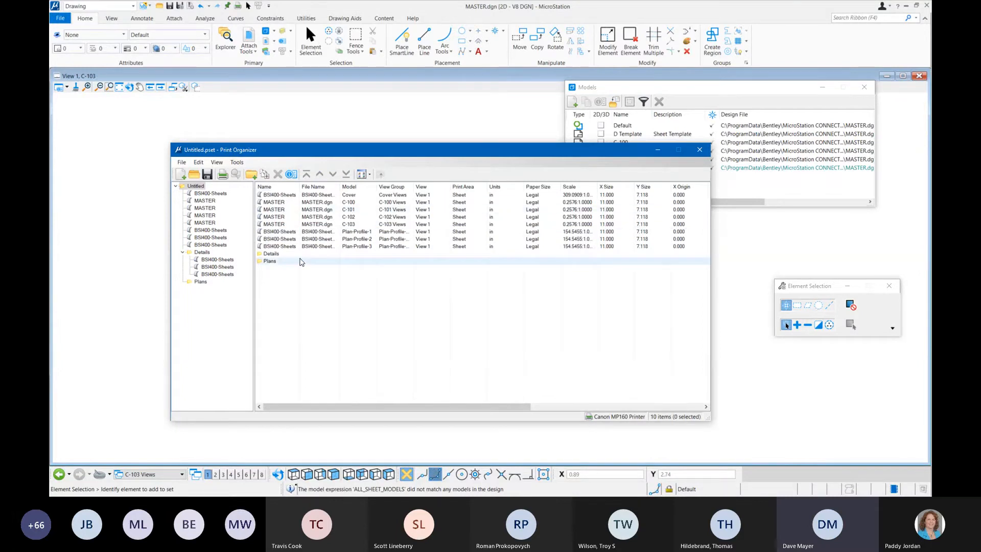
Step: Move the Plan-Profile-1, Plan-Profile-2 and Plan-Profile-3 print definitions into the Plans folder
left_click(297, 232)
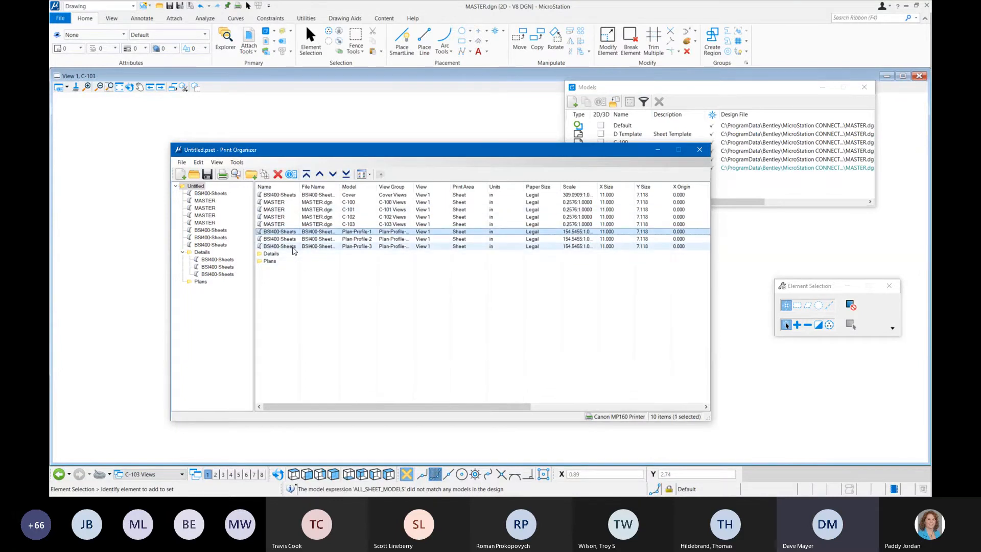
left_click(293, 247, "shift")
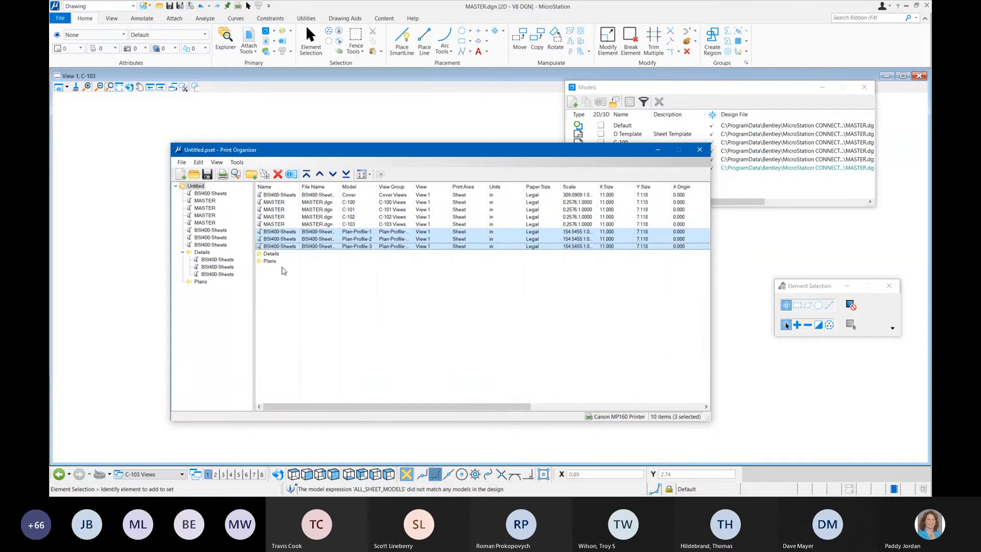
left_click_drag(289, 251, 199, 282)
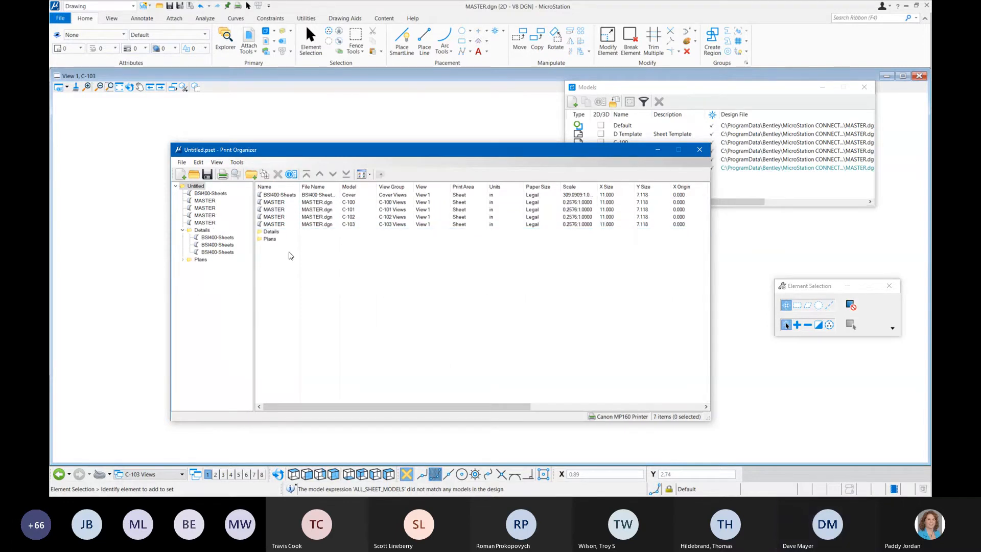
Step: Move the Details folder to the end of the print set and expand the Plans folder
left_click(272, 232)
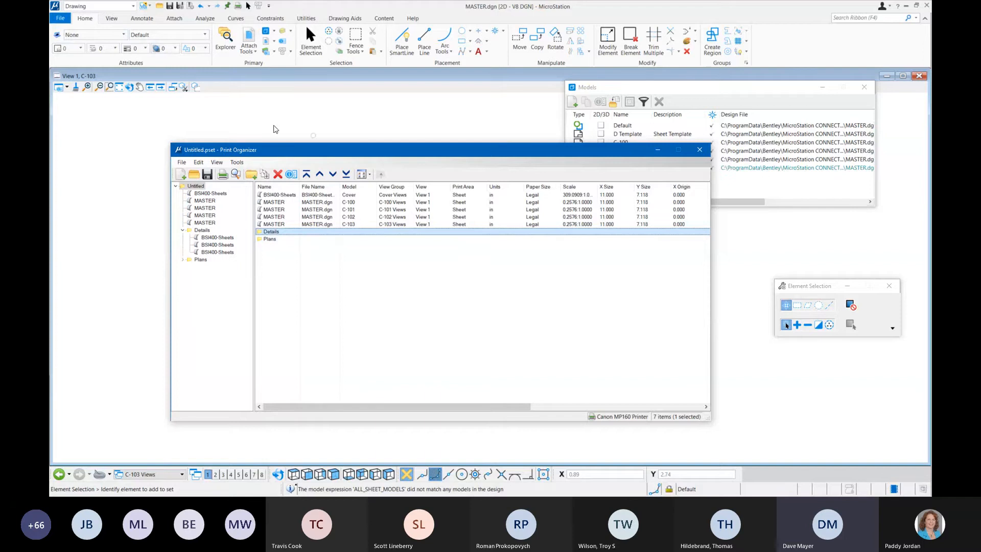
left_click(346, 175)
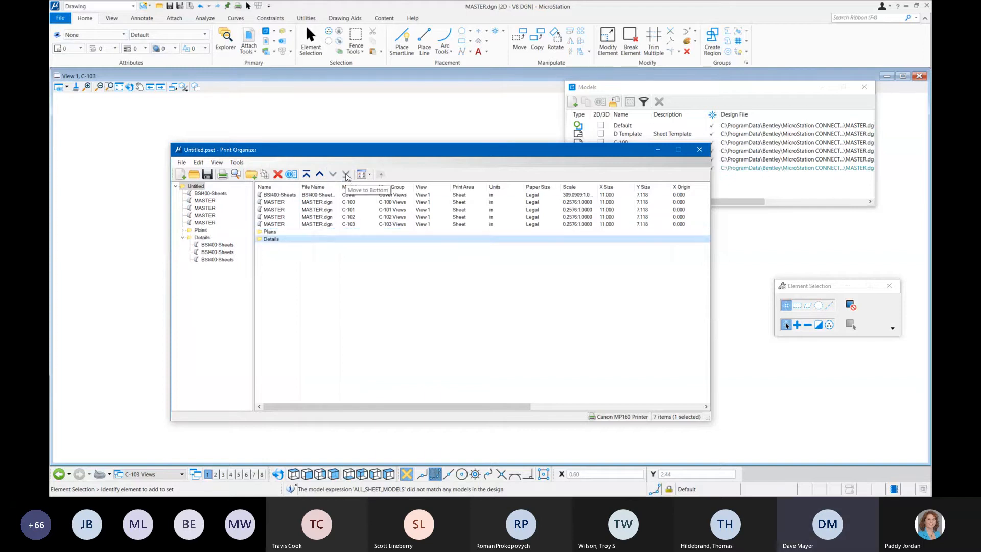
left_click(303, 272)
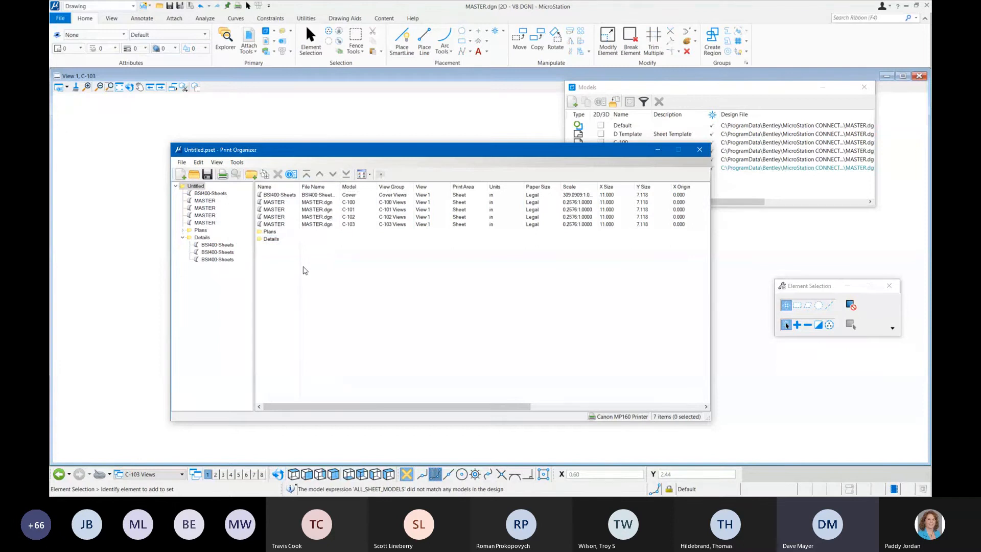
left_click_drag(387, 154, 368, 141)
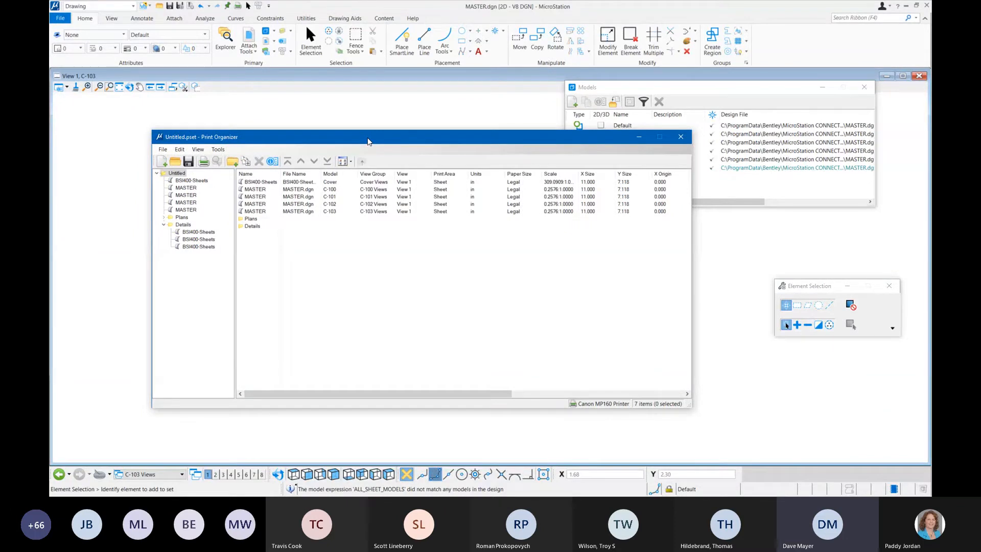
left_click(164, 217)
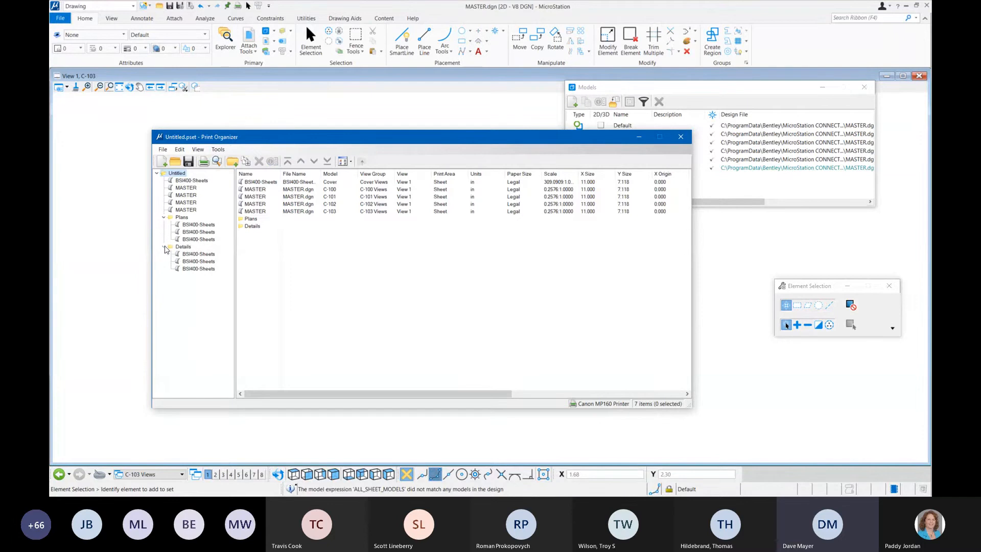
left_click(253, 219)
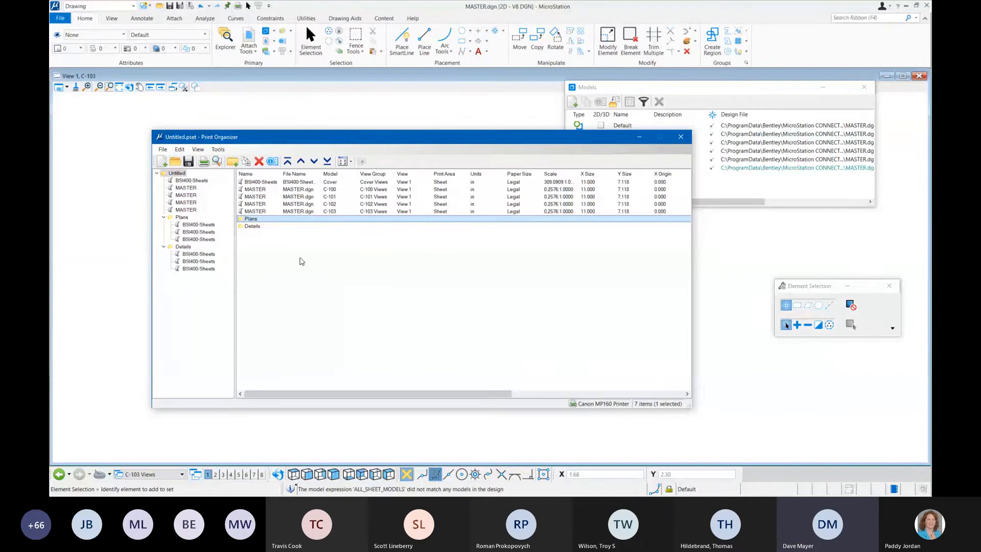
Step: Show the contents of the Details folder and preview its Beam Guide print definition on its own
left_click(185, 248)
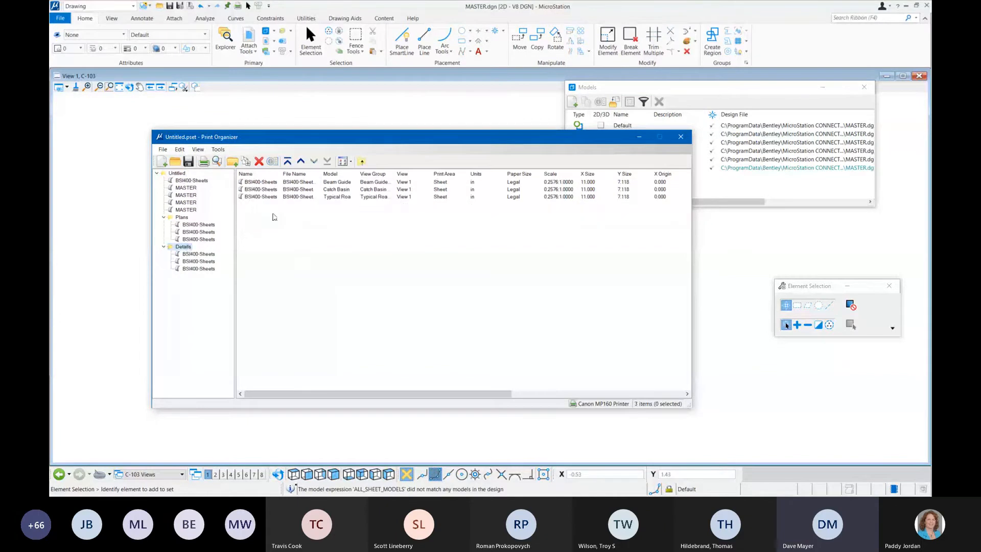
left_click(267, 182)
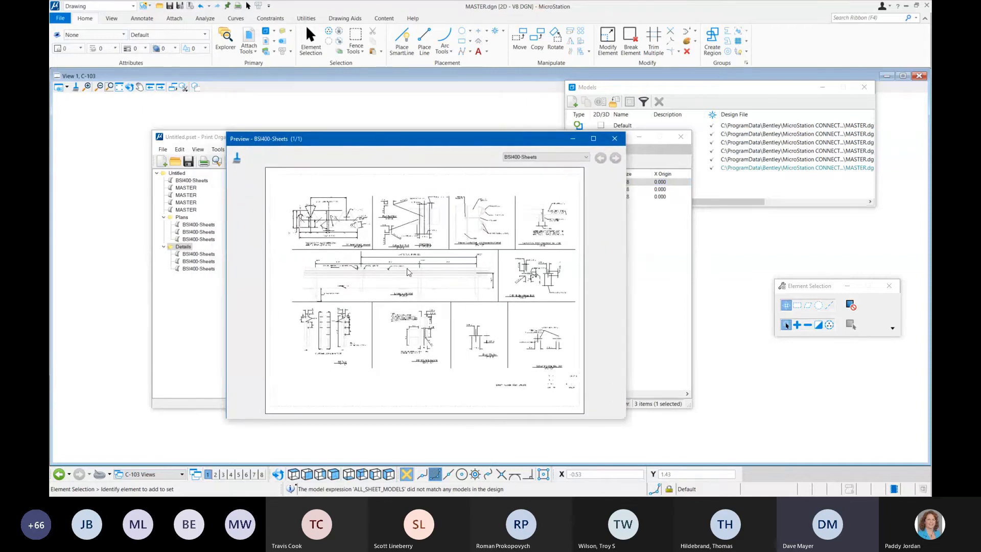
left_click(617, 138)
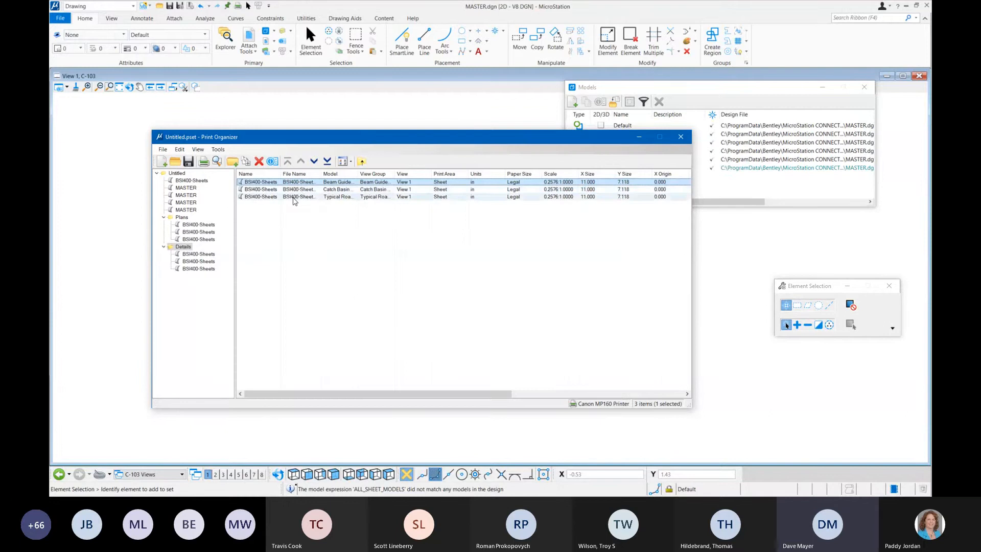
Step: Preview all three print definitions in the Details folder one after another and close the preview
left_click(294, 197, "shift")
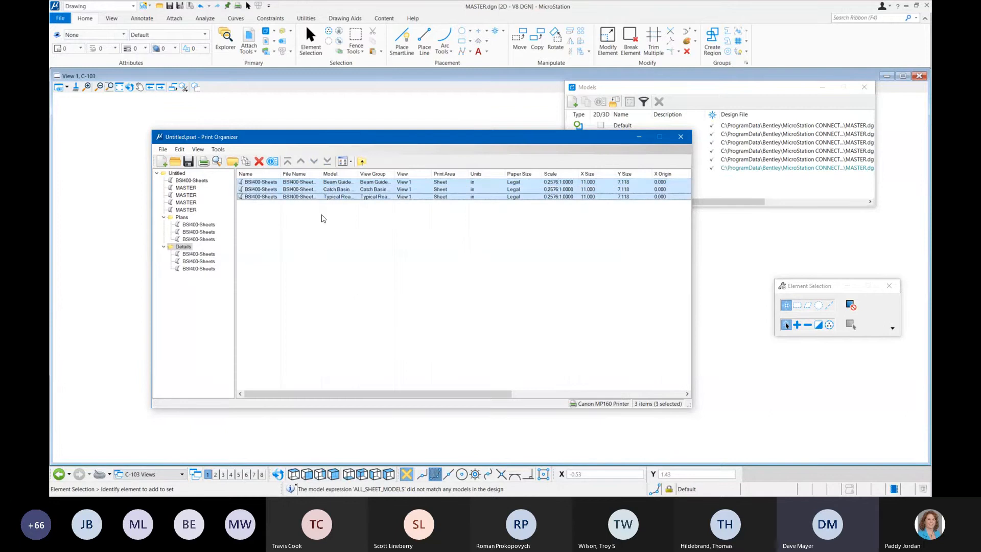
left_click(218, 162)
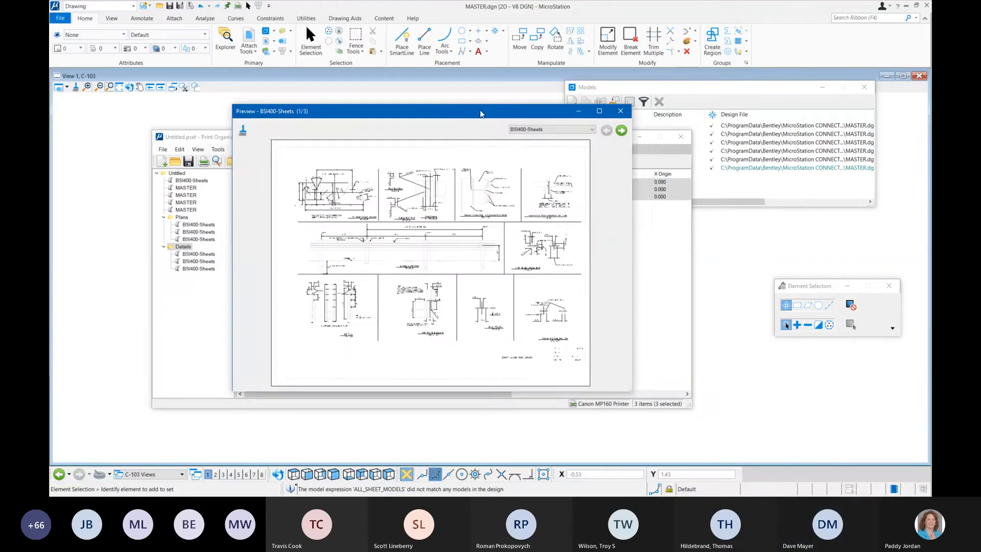
left_click(645, 132)
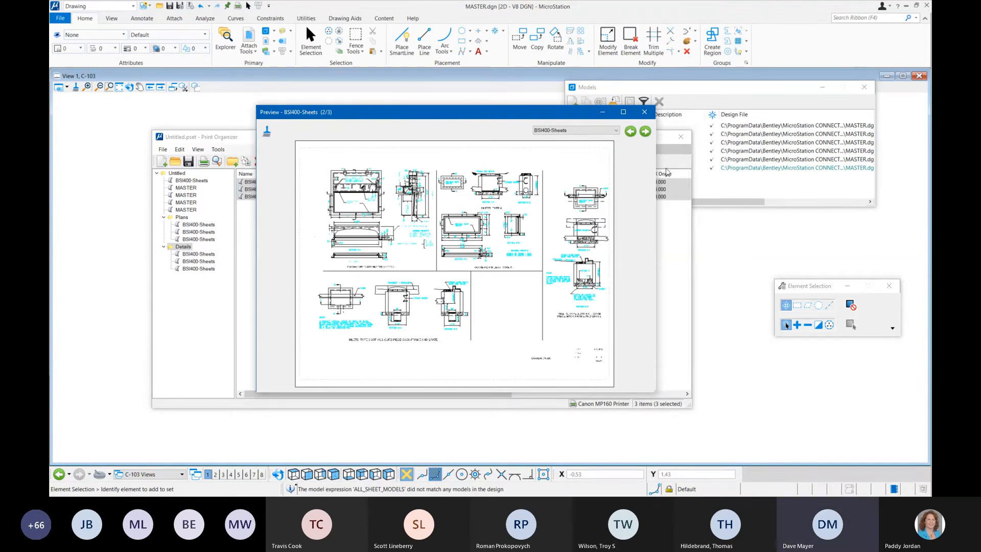
left_click(645, 132)
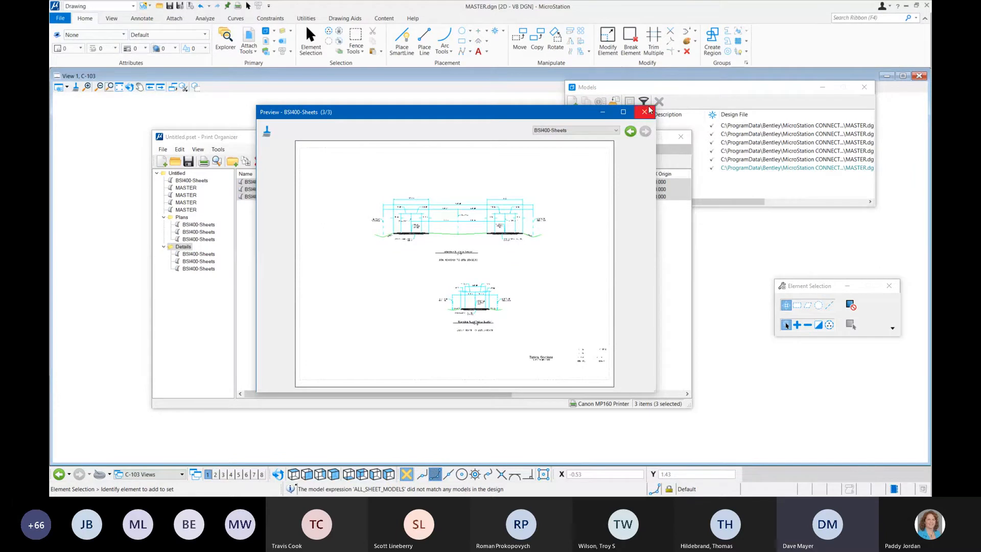
left_click(645, 113)
left_click(392, 300)
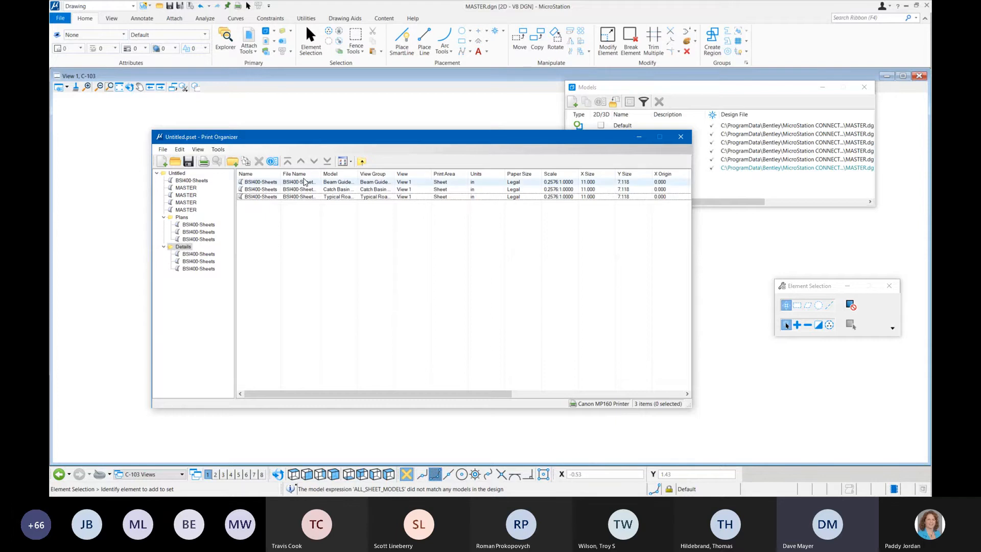
Step: Define a new print style for the print set and name it MonoChrome
left_click(219, 150)
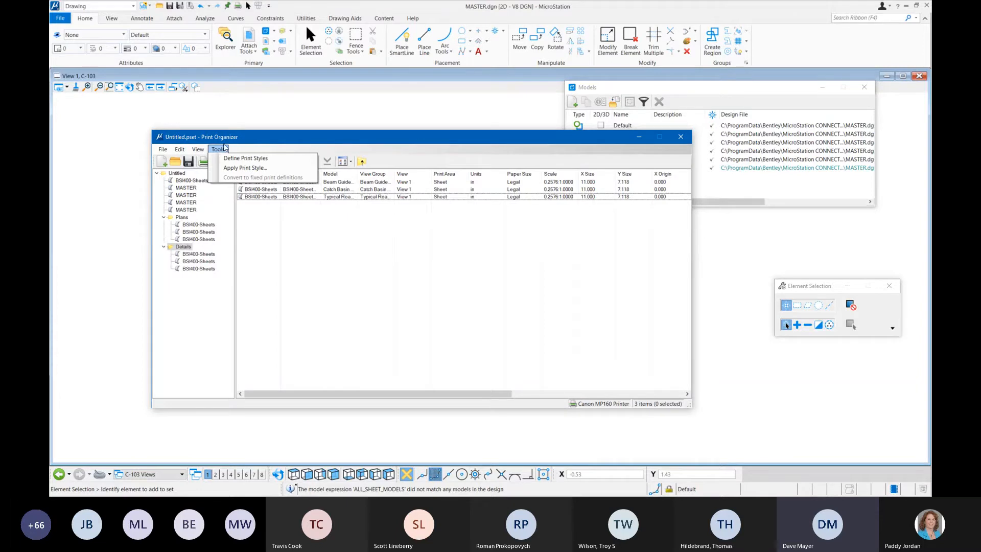
left_click(278, 162)
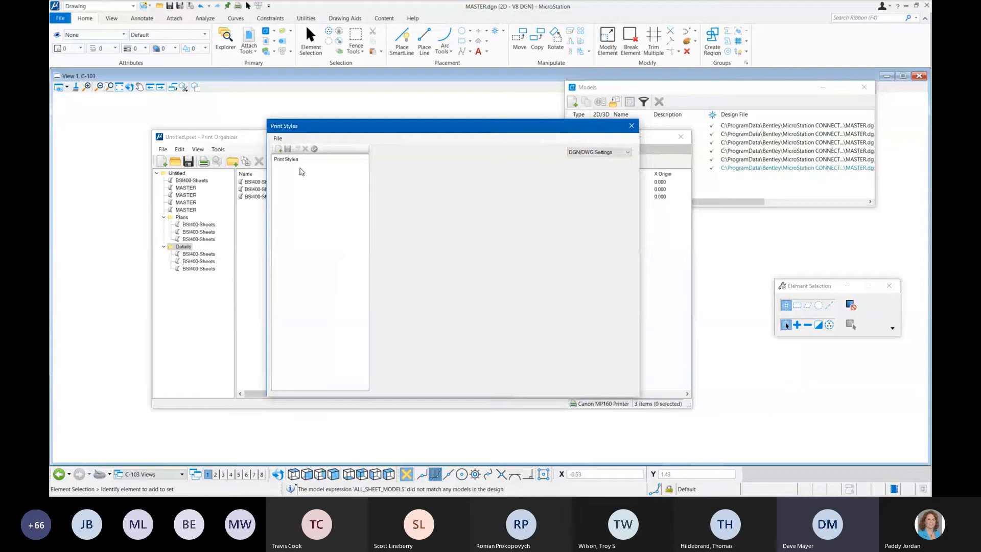
left_click(279, 149)
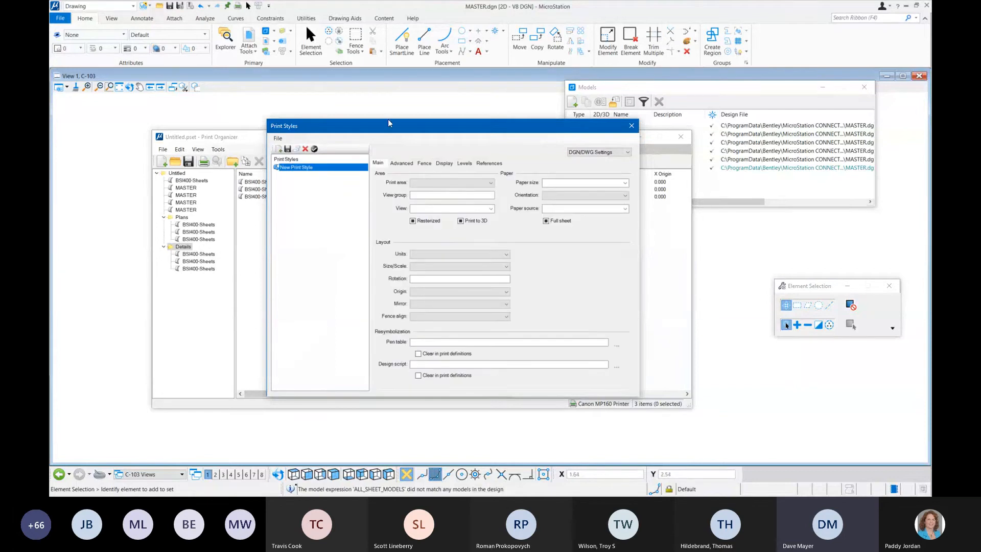
left_click_drag(394, 128, 348, 116)
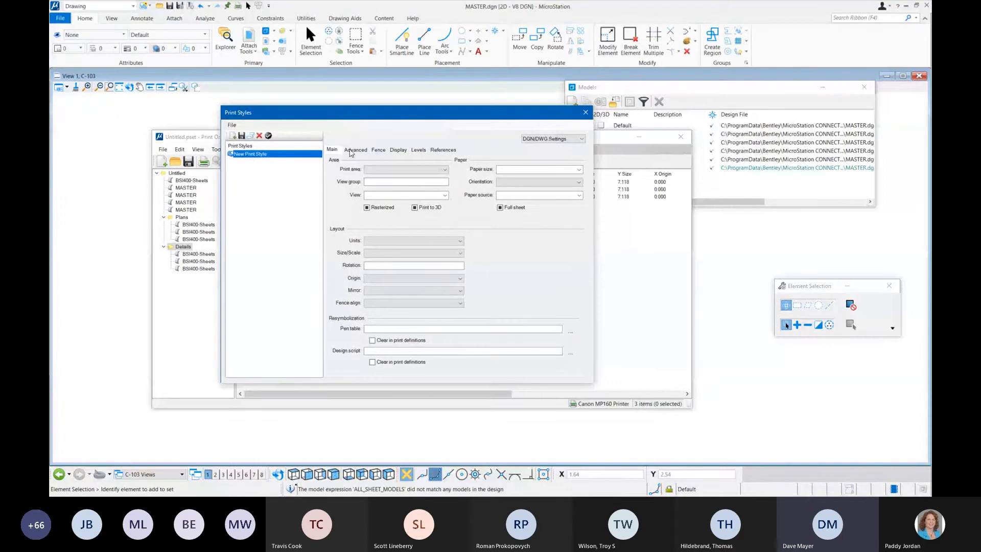
right_click(259, 154)
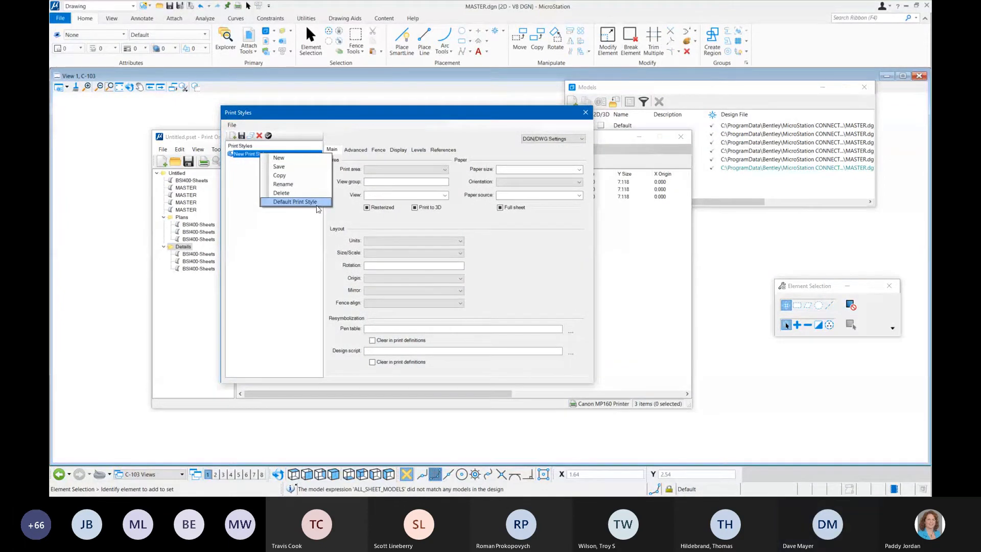
left_click(283, 184)
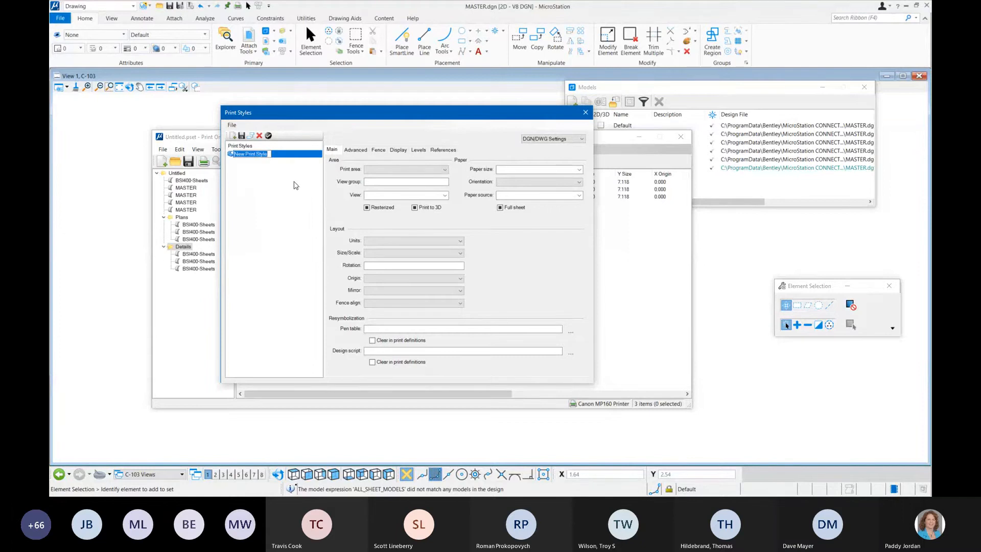
type("MonoChro")
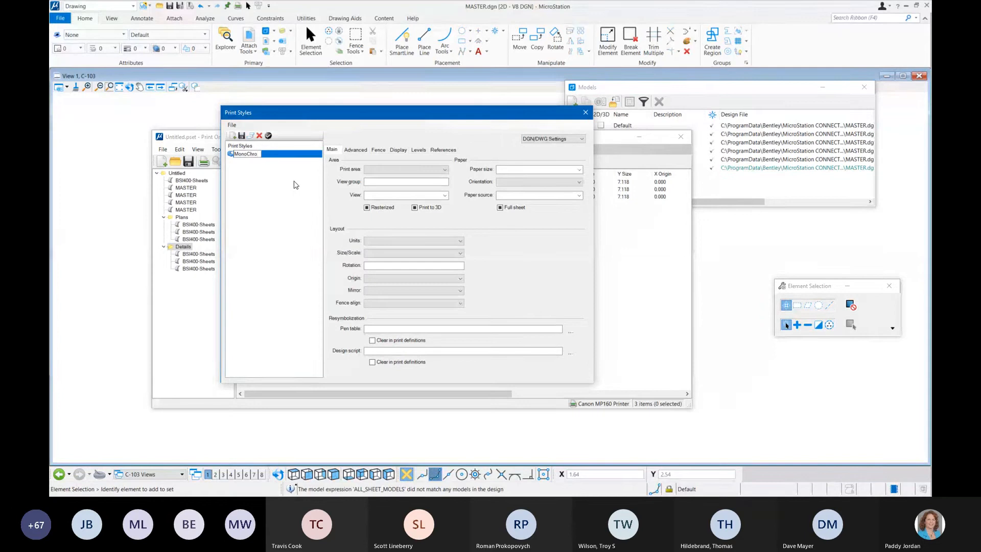
type("me")
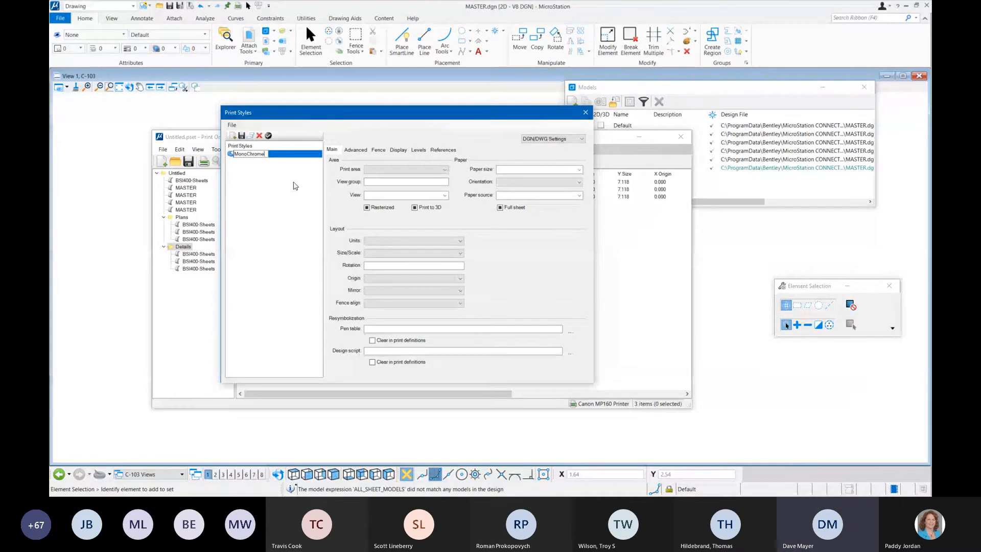
left_click(279, 174)
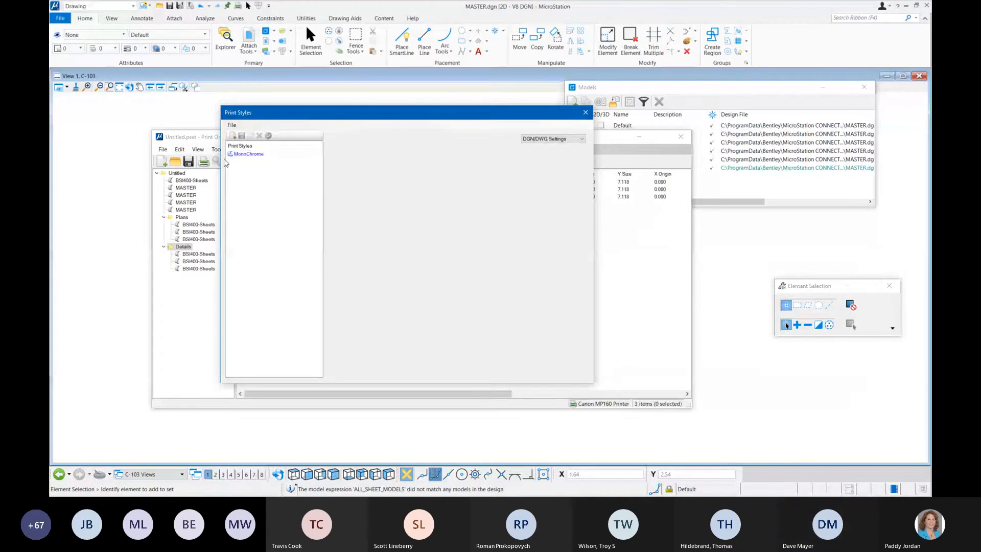
Step: Review the MonoChrome style's Levels, References, Common, PDF and Raster settings, and save the style while closing the Print Styles dialog
left_click(248, 154)
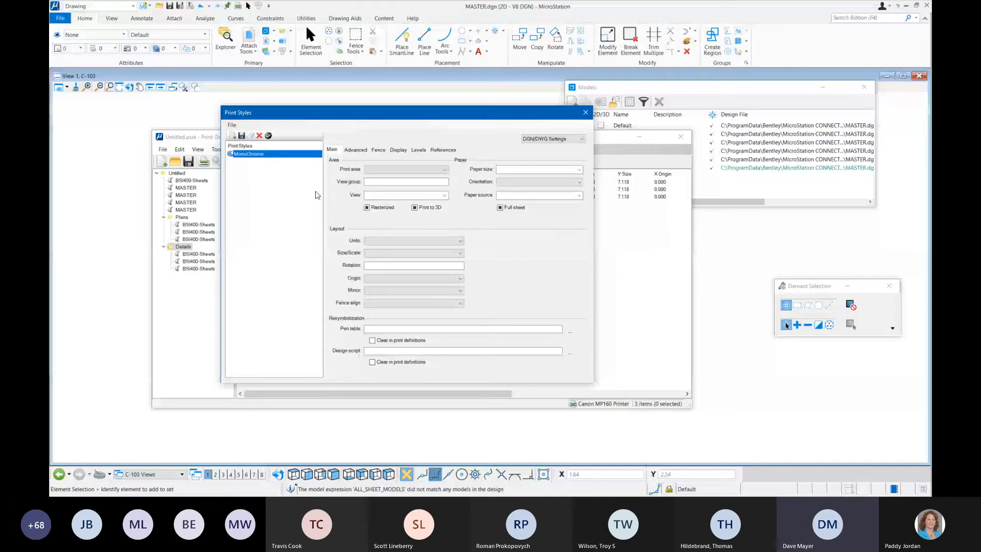
left_click(418, 150)
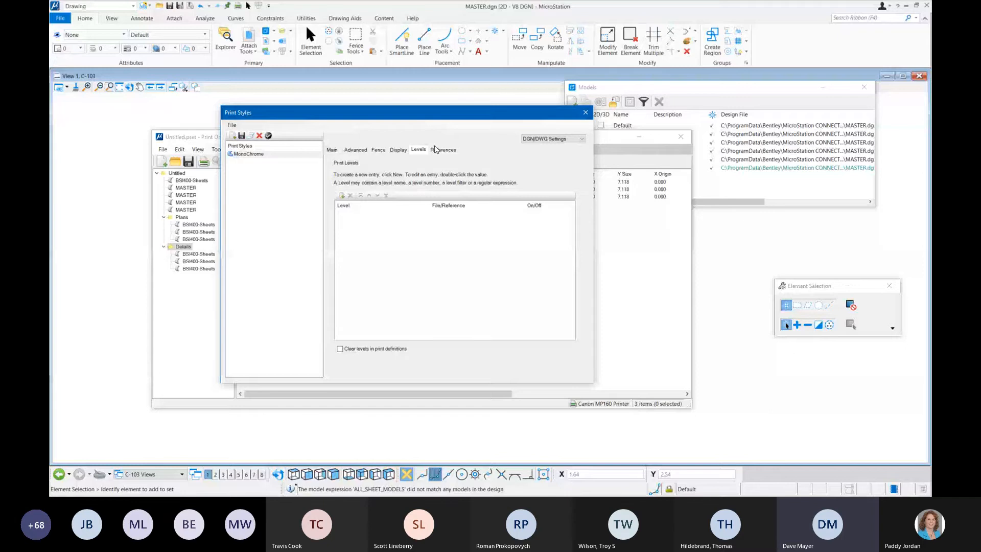
left_click(435, 149)
left_click(552, 139)
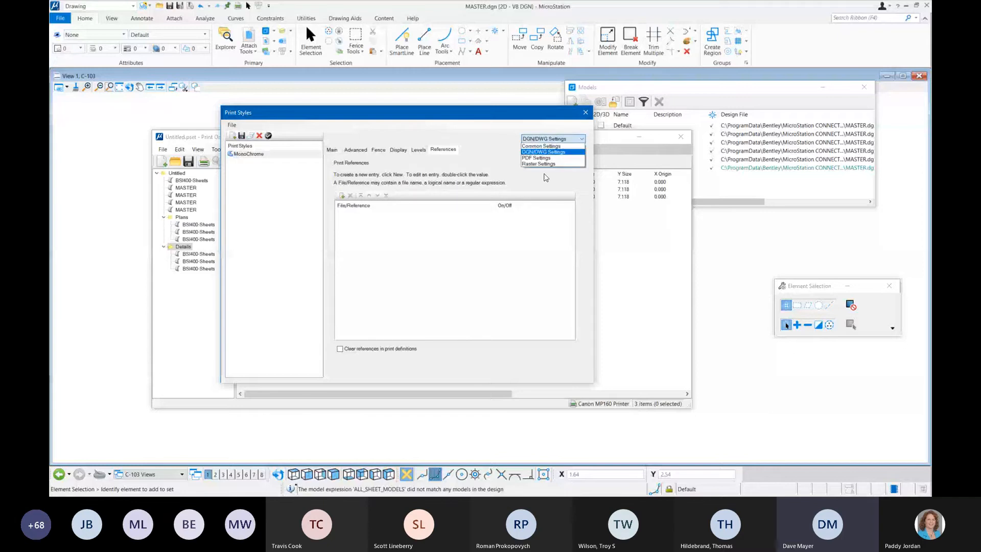
left_click(549, 147)
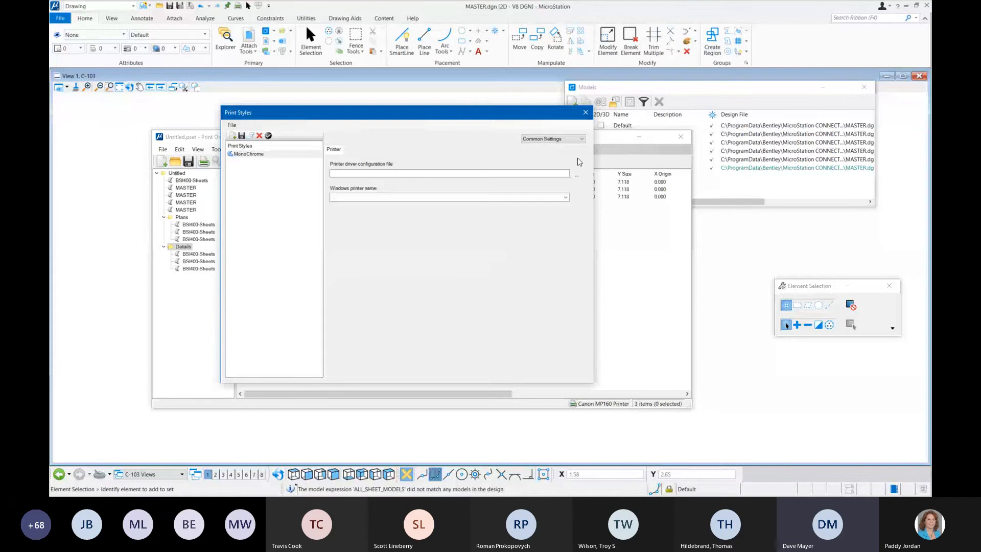
left_click(573, 139)
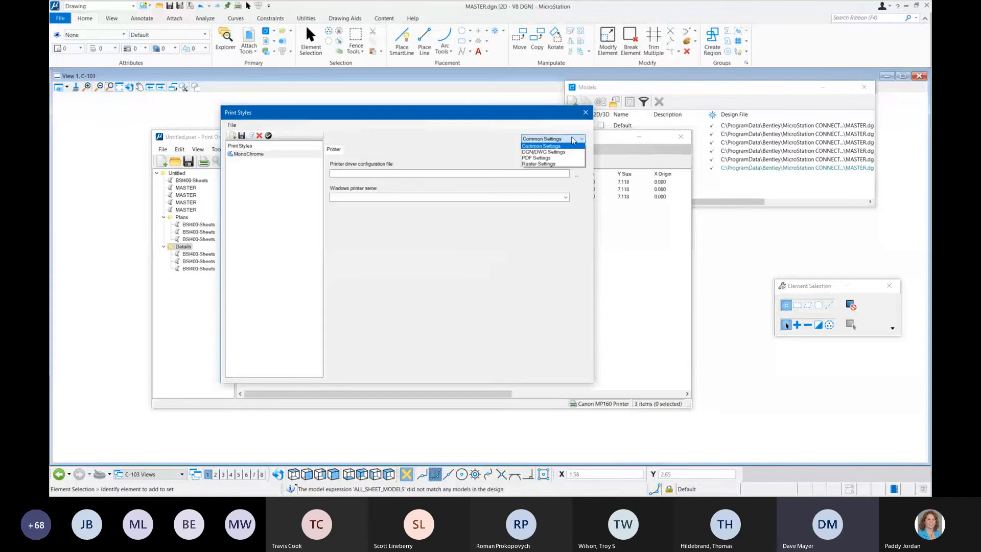
left_click(537, 156)
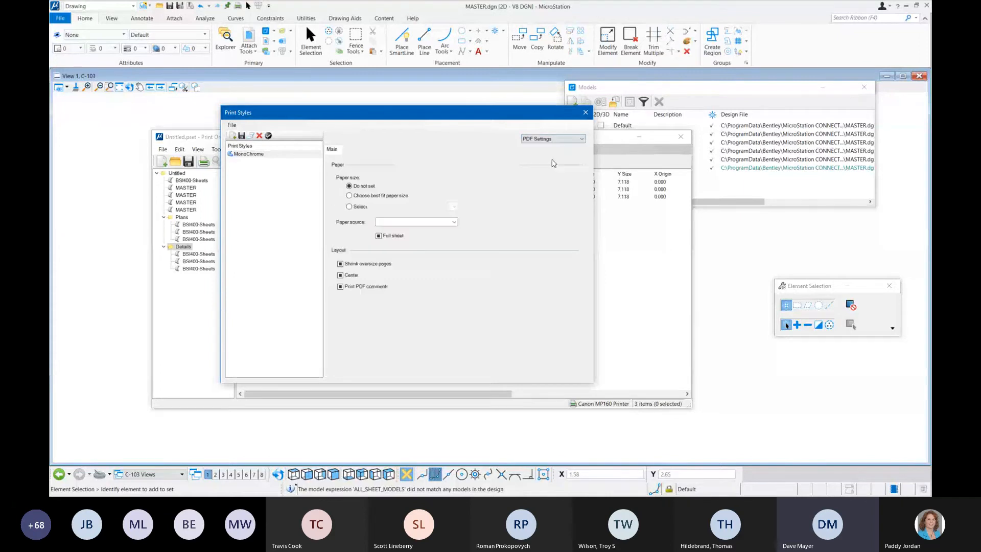
left_click(571, 141)
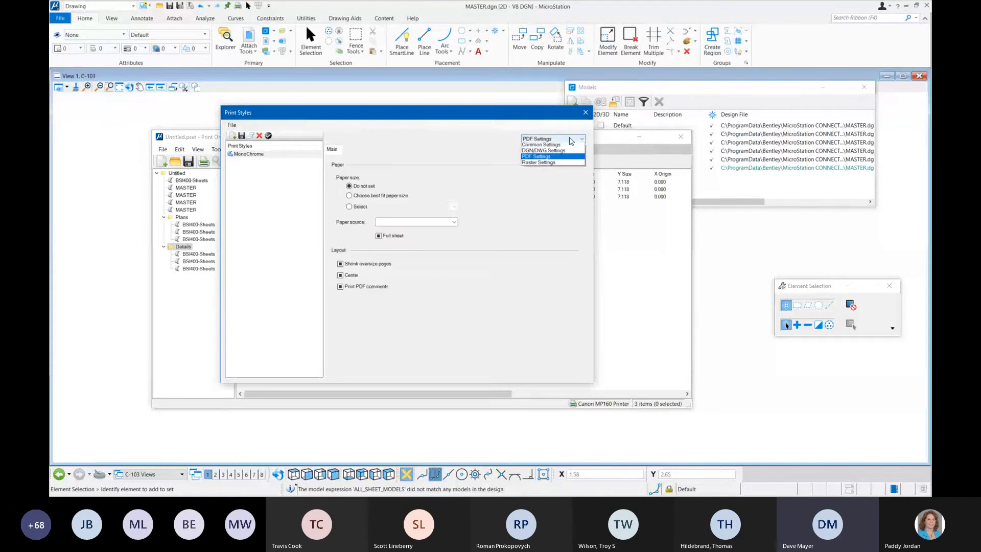
left_click(563, 164)
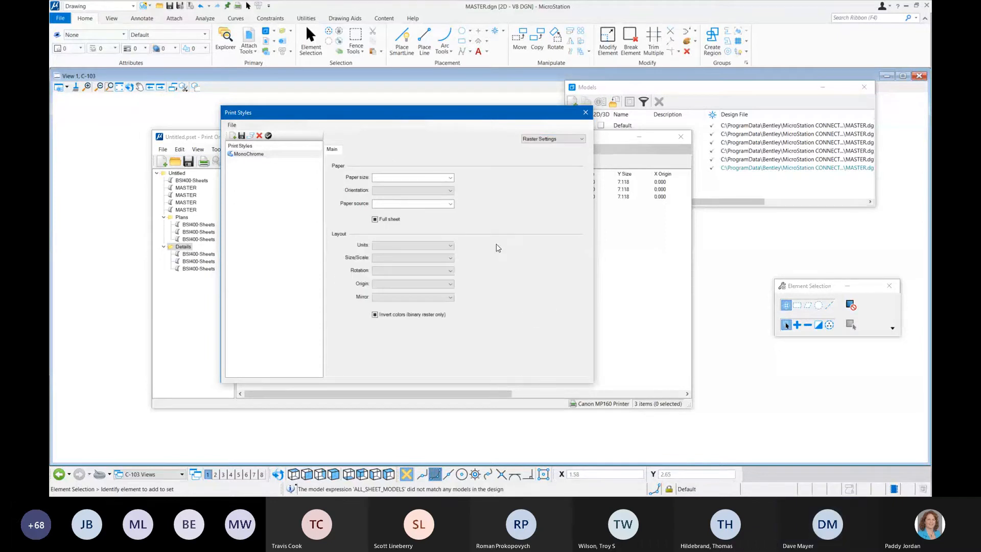
left_click(585, 114)
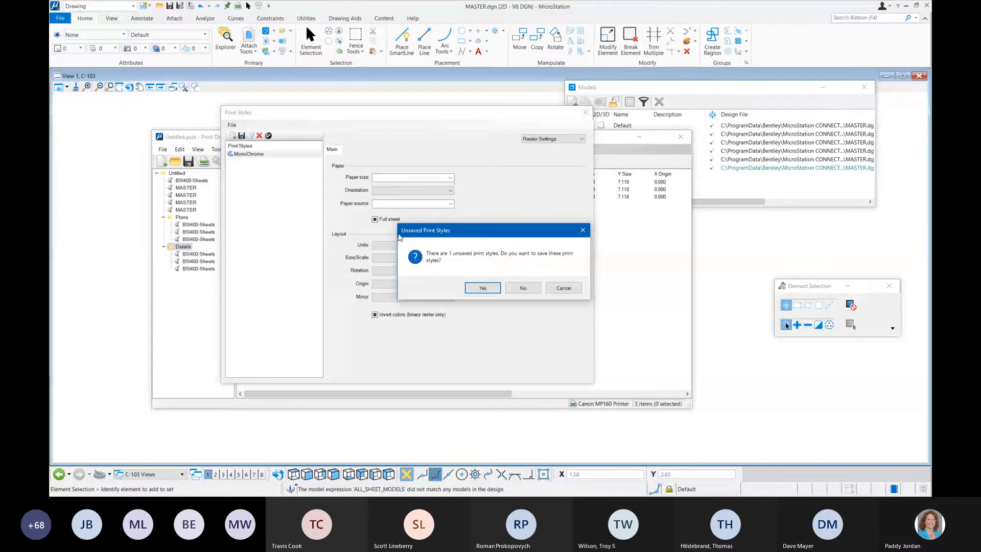
left_click(482, 289)
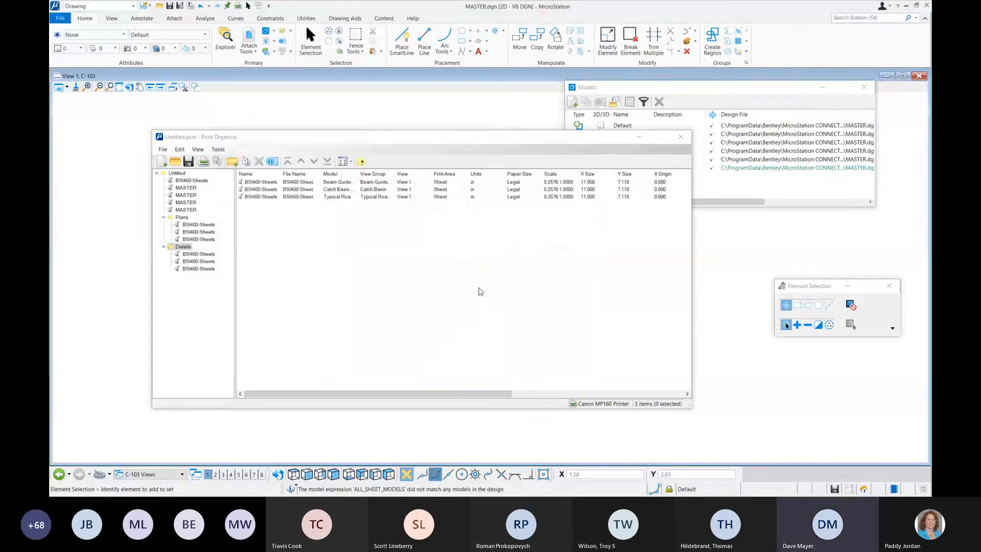
Step: Apply the MonoChrome print style to all three print definitions in the Details folder
left_click(199, 254)
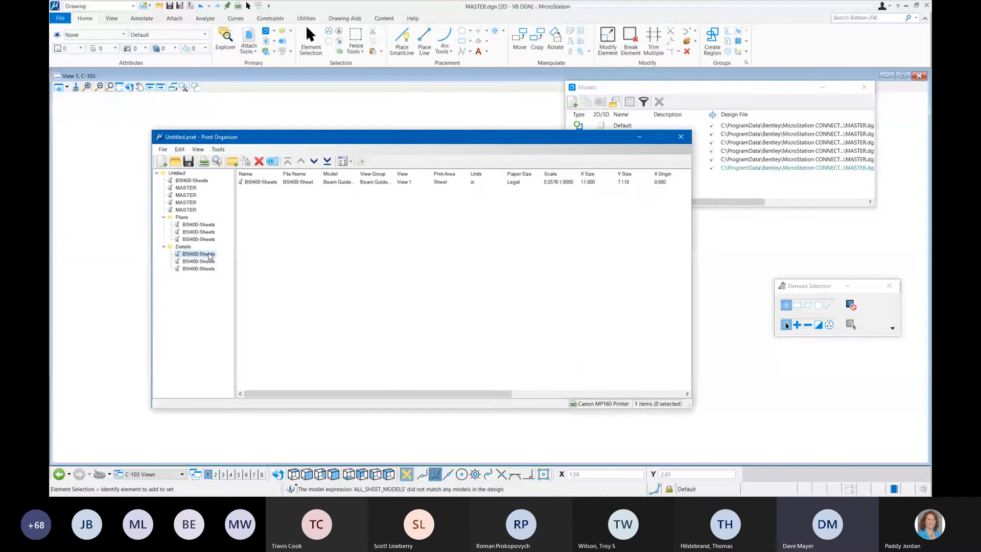
left_click(183, 247)
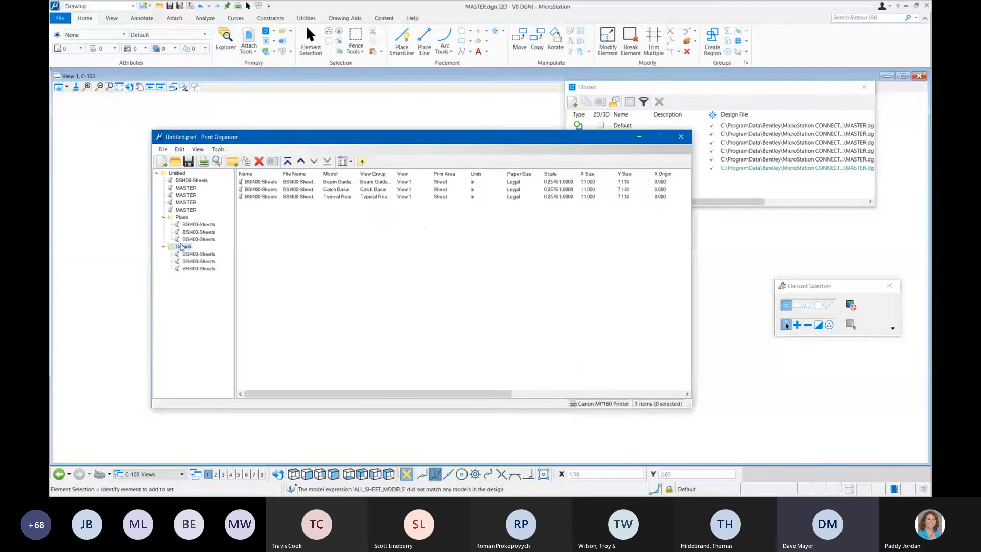
left_click(263, 182)
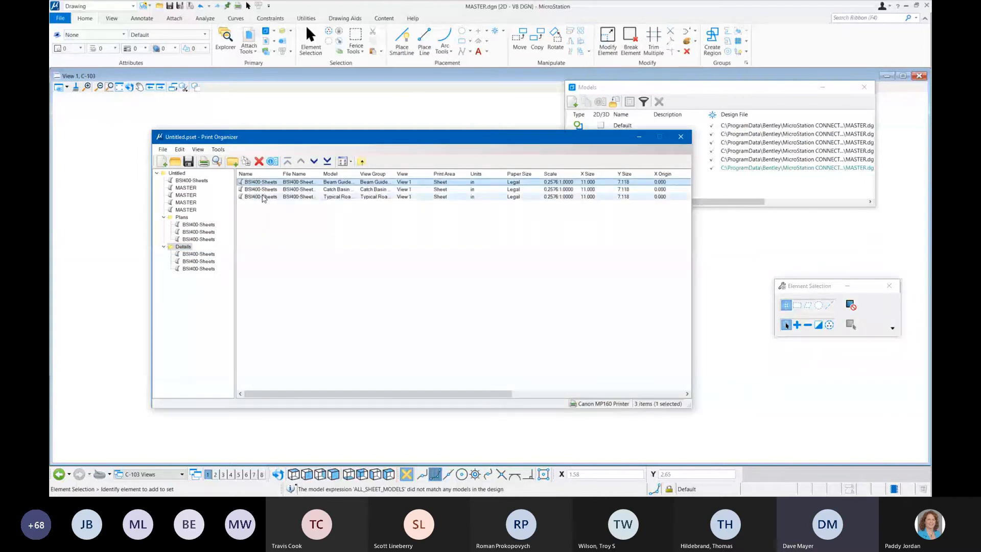
left_click(262, 198, "shift")
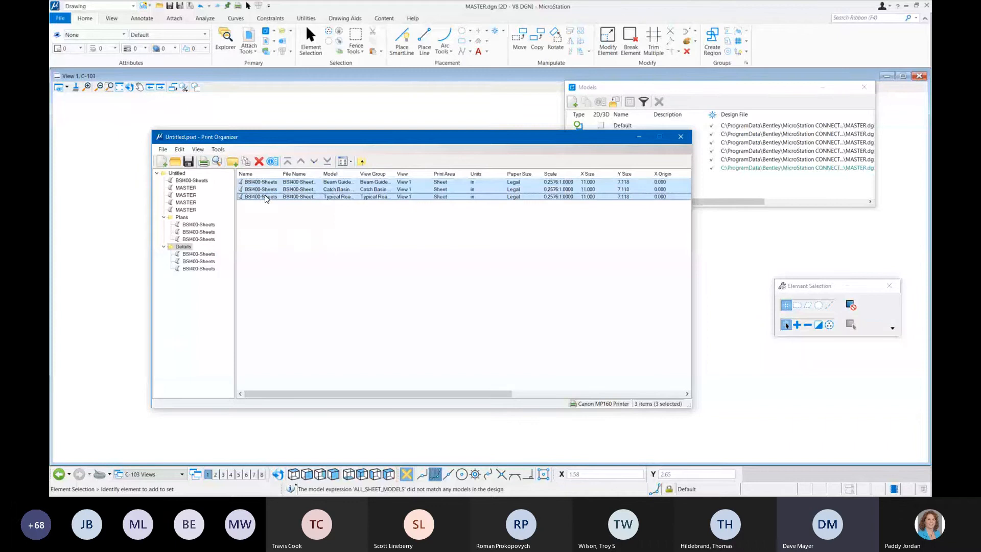
left_click(219, 149)
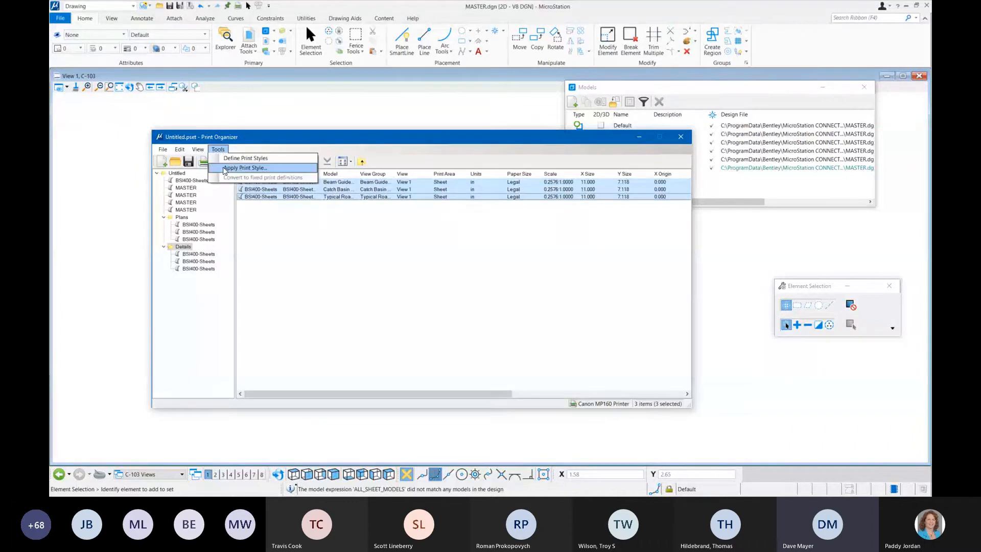
left_click(224, 168)
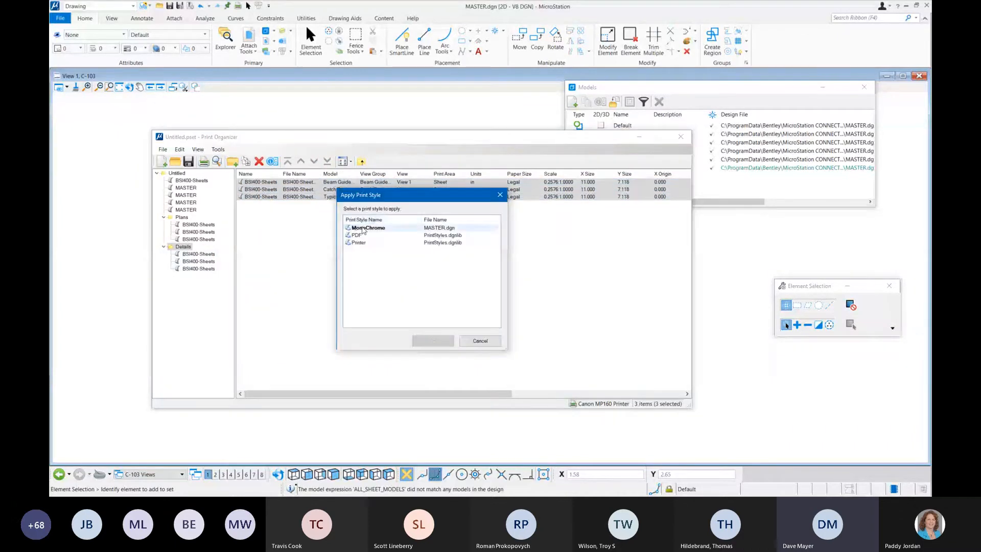
left_click(363, 229)
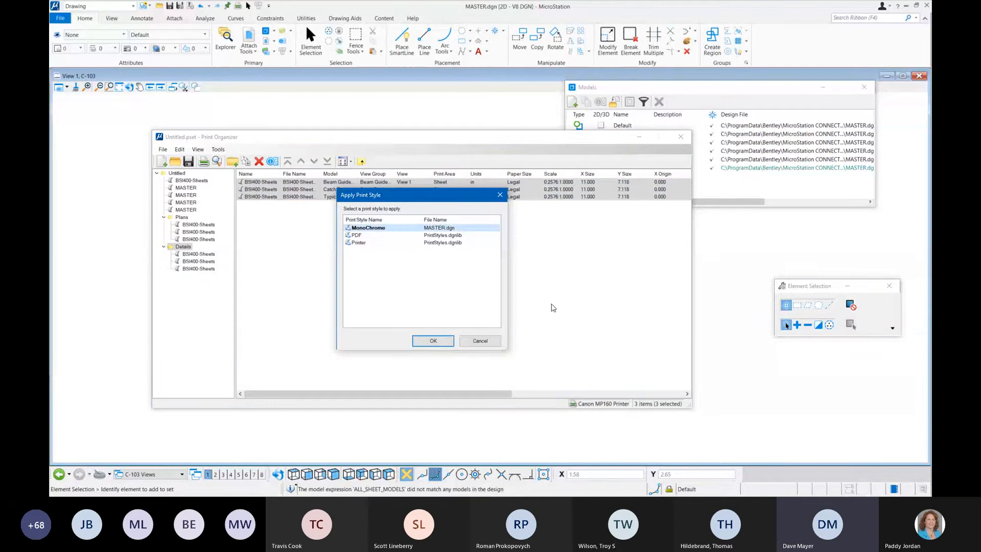
left_click(433, 341)
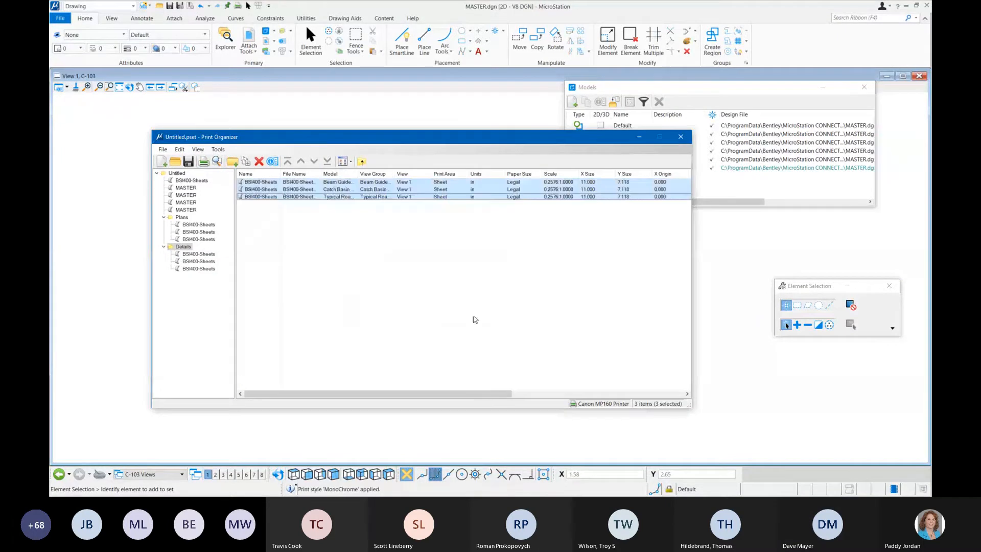
Step: Preview the three Details print definitions with the MonoChrome style applied, close the preview and clear the selection
left_click(216, 162)
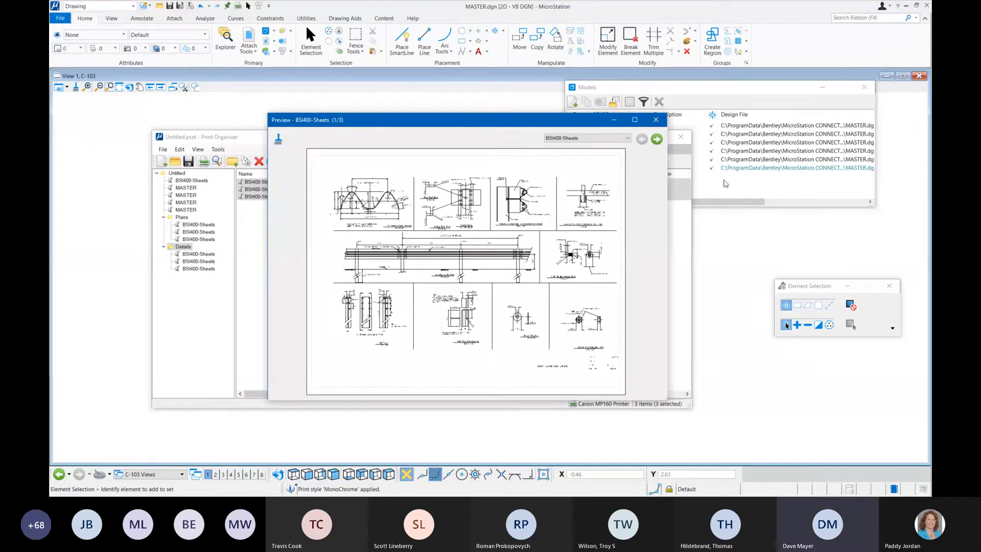
left_click(657, 139)
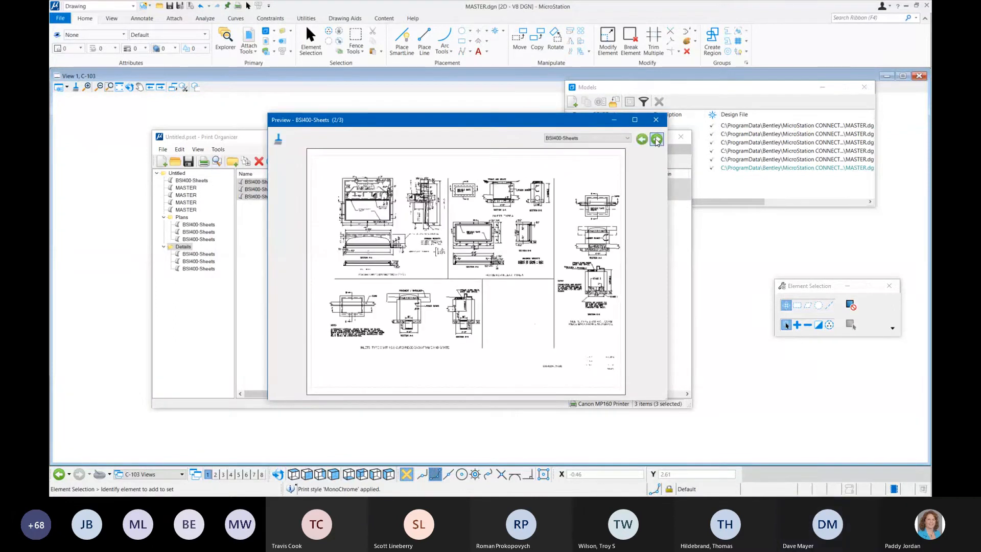
left_click(657, 139)
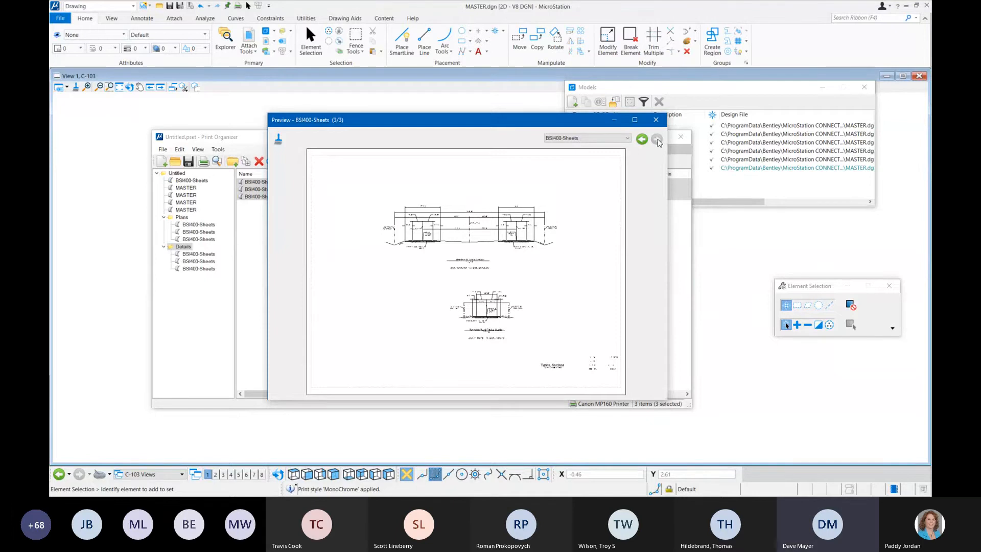
left_click(656, 120)
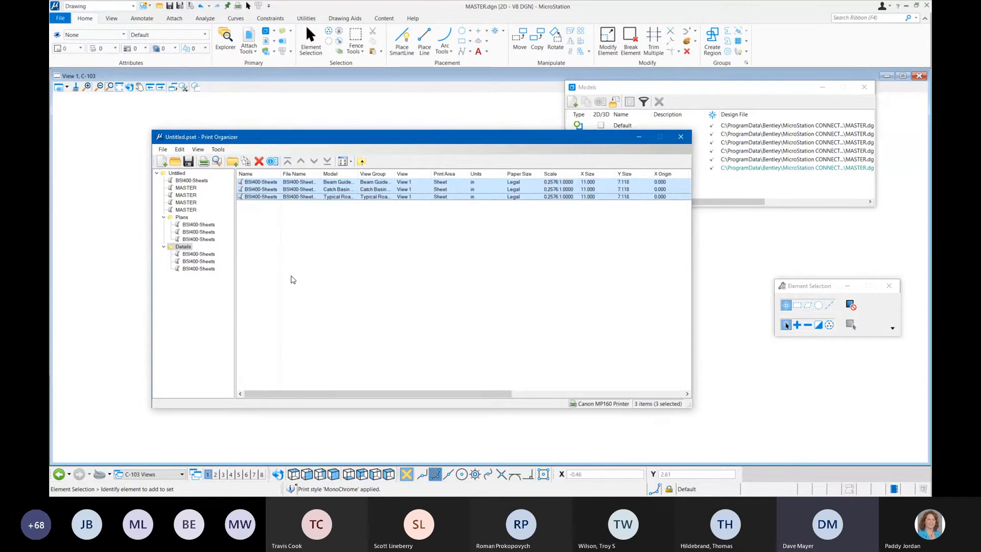
left_click(300, 235)
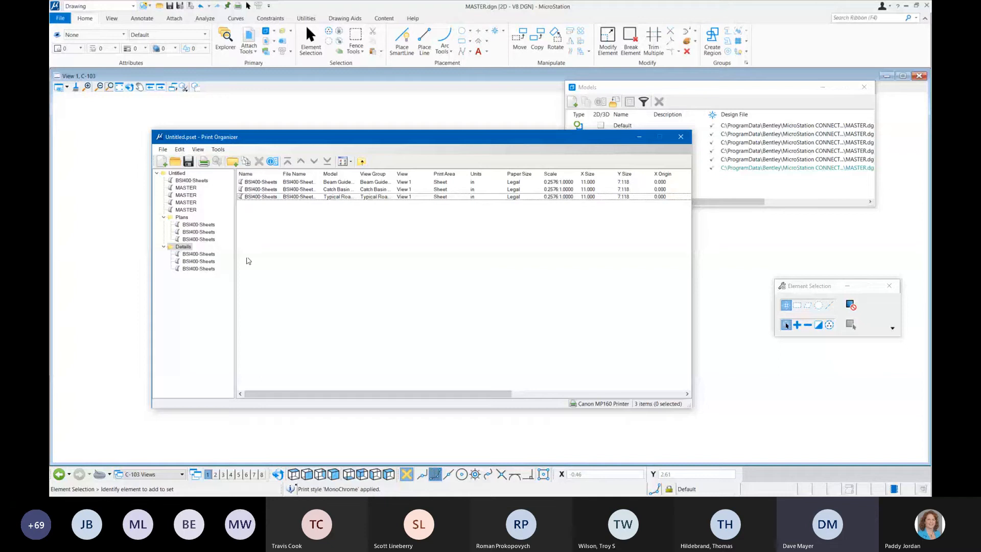
Step: Cycle the MonoChrome print style's Rasterized option through its states, and close the style definitions without saving the changes
left_click(219, 149)
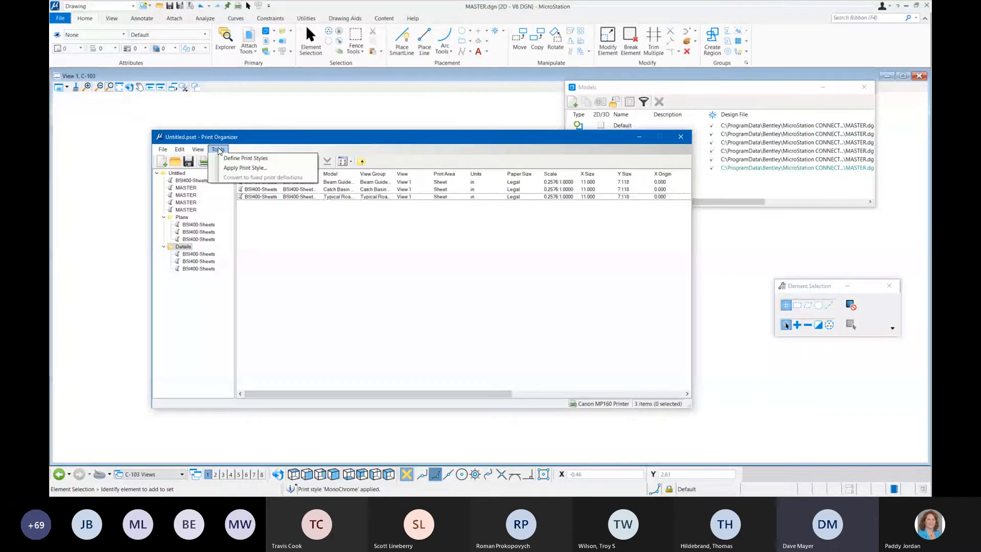
left_click(230, 159)
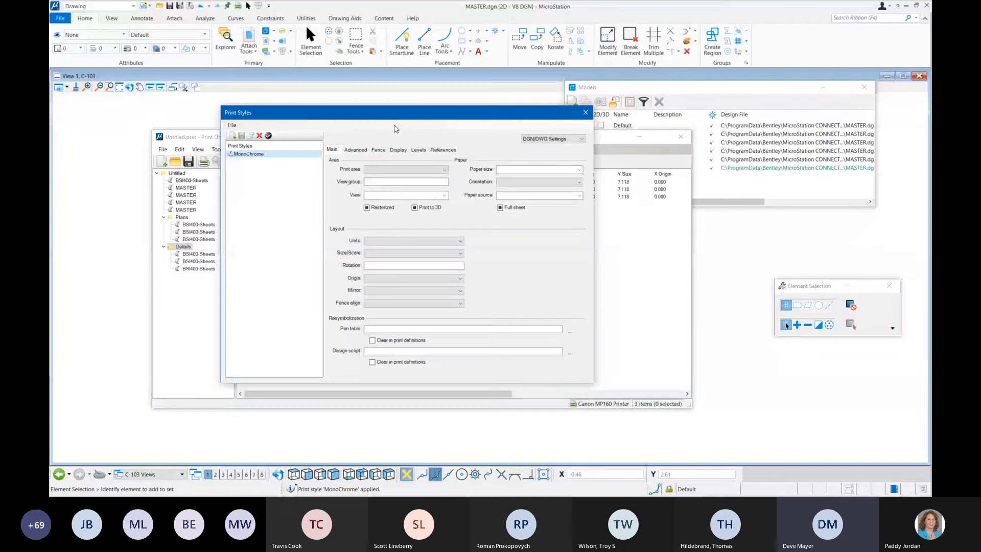
left_click_drag(392, 118, 370, 140)
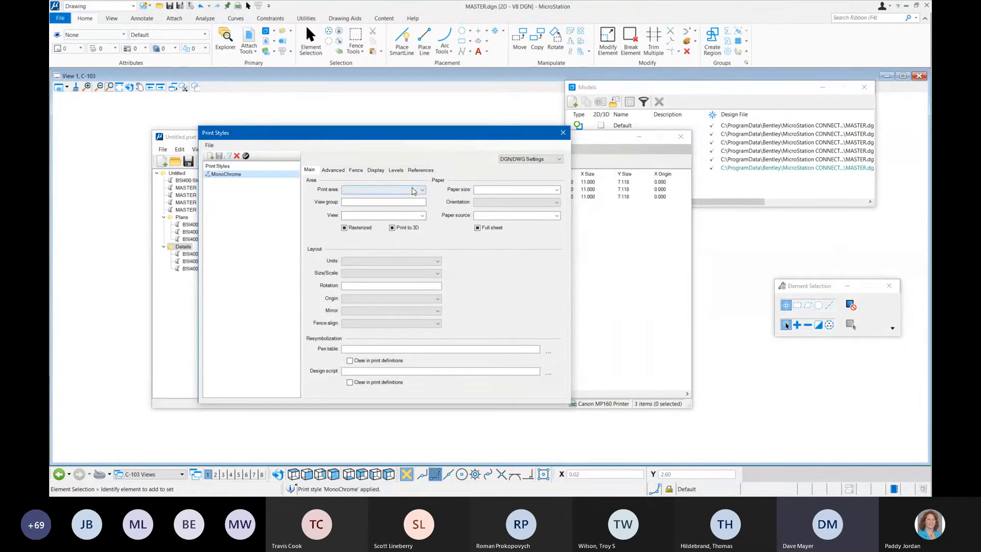
left_click(345, 228)
left_click(345, 229)
left_click(346, 229)
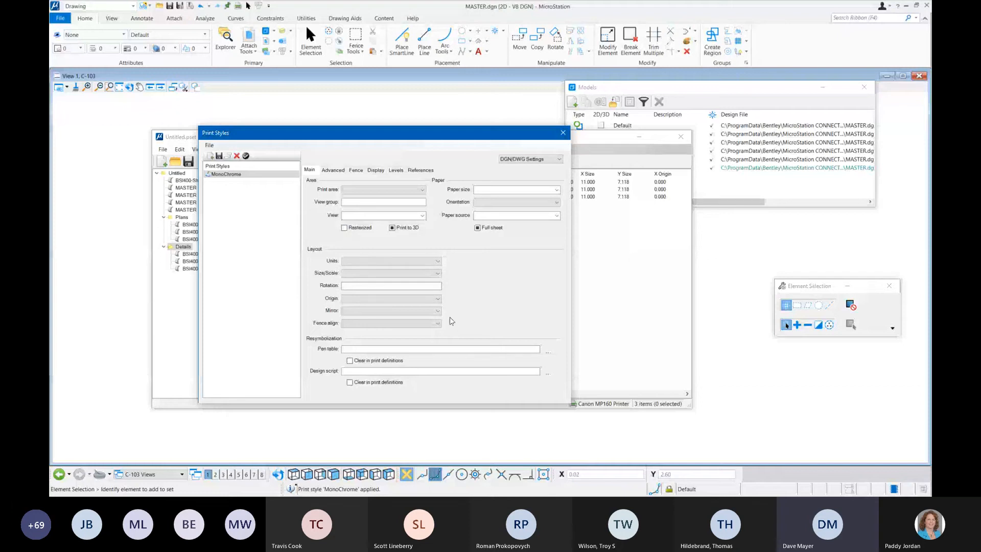
left_click(345, 229)
left_click(345, 228)
left_click(563, 133)
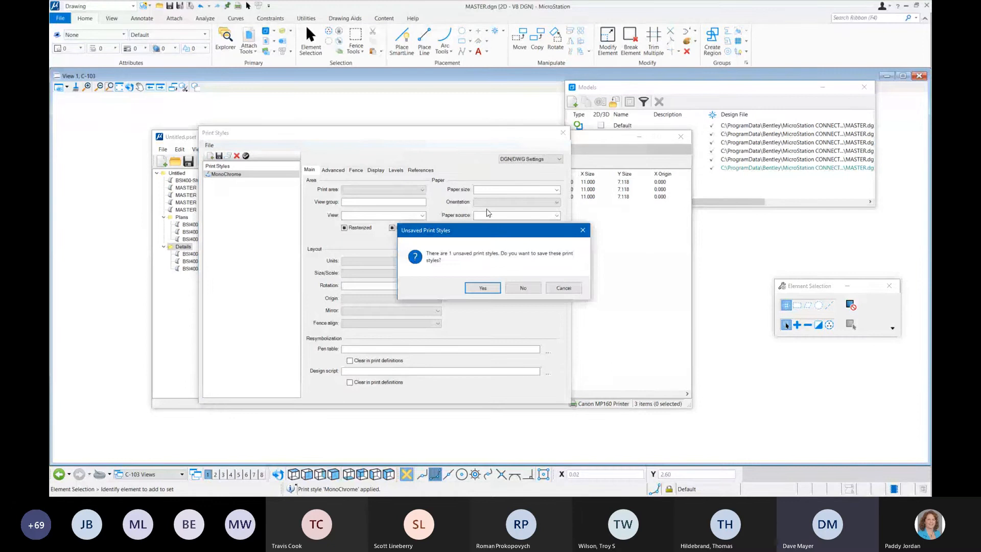
left_click(523, 288)
Step: Review the Main and Advanced properties of the third print definition in the Plans folder, and close them without changes
left_click(211, 239)
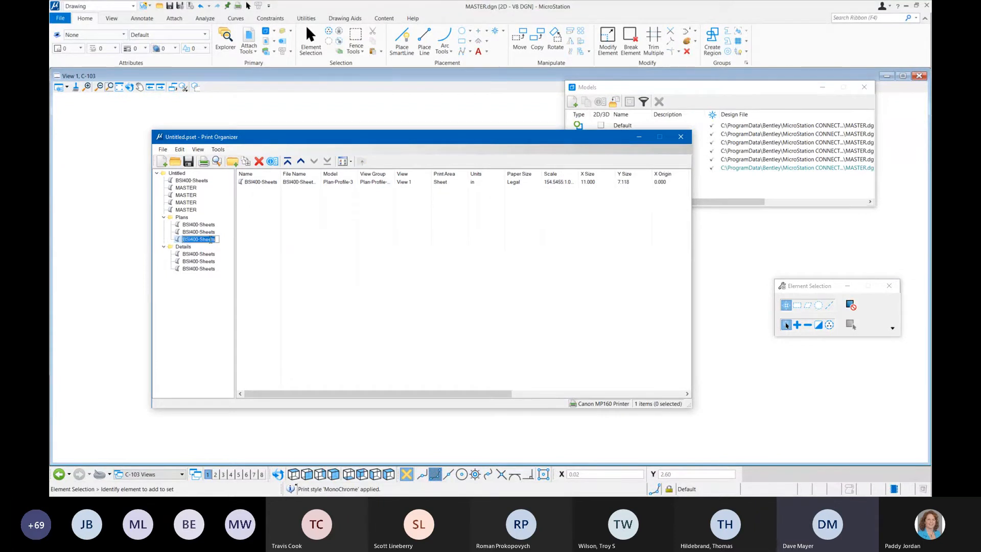
left_click(264, 182)
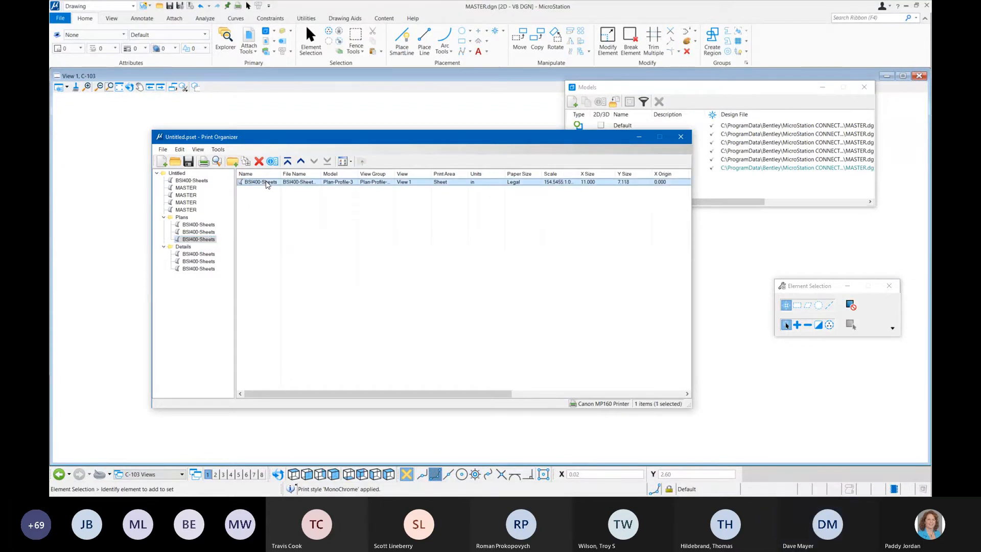
double_click(266, 184)
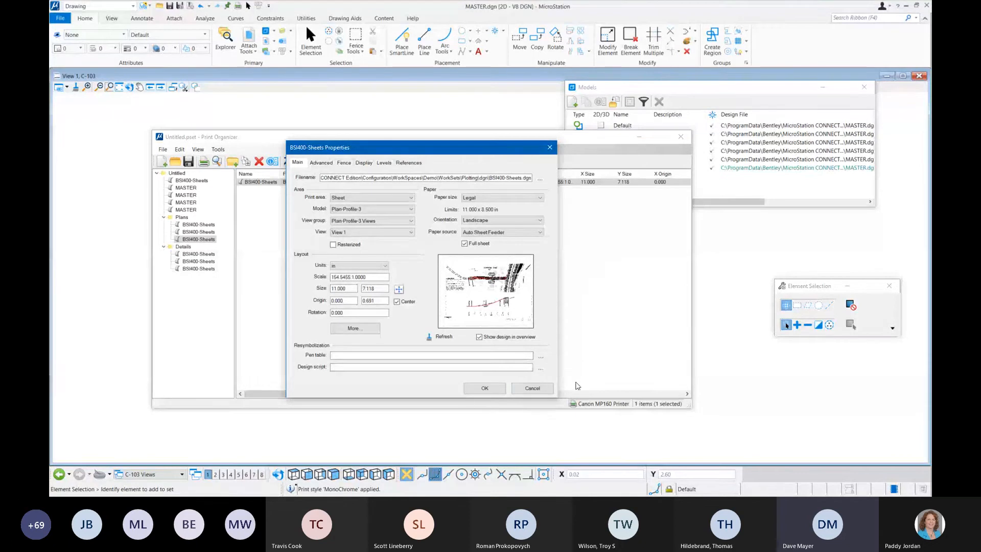
left_click(321, 163)
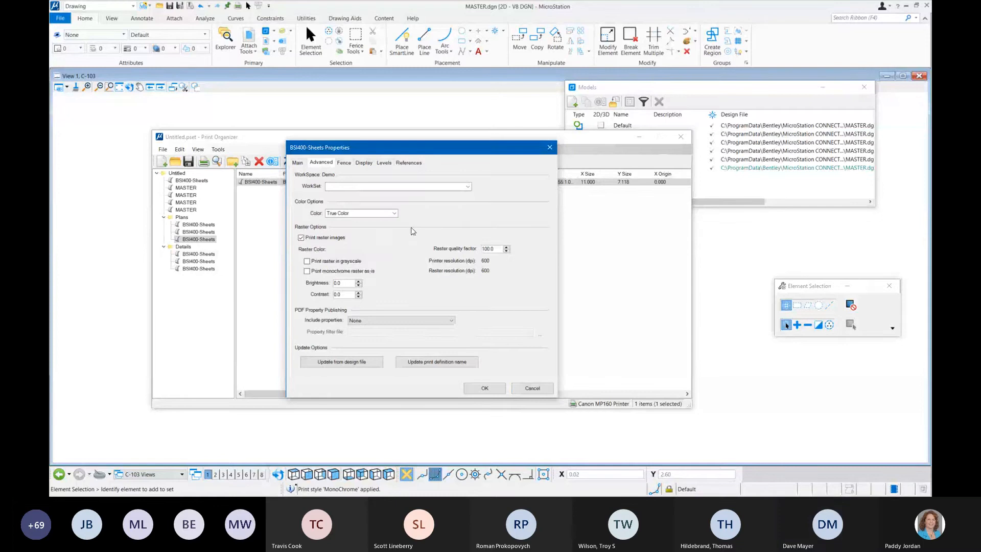
left_click(298, 162)
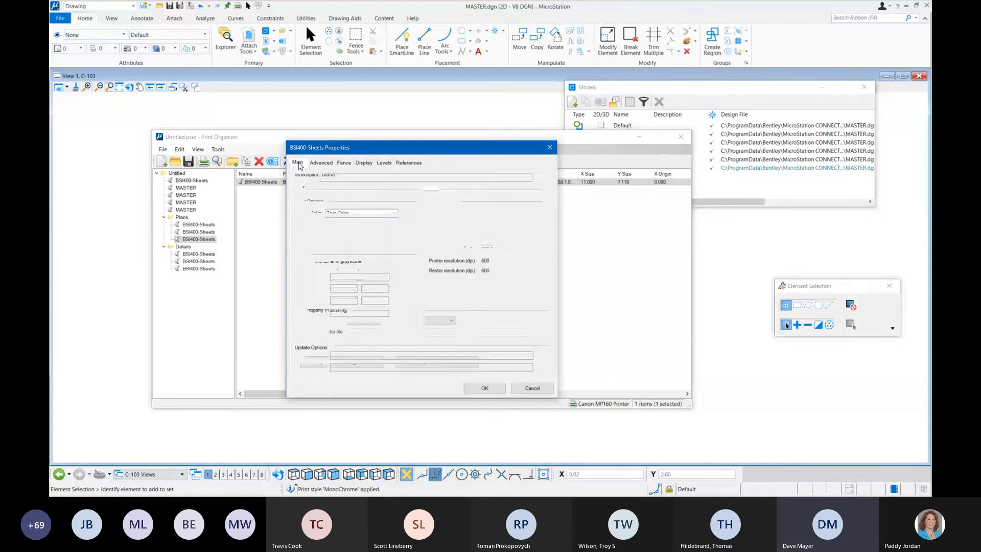
left_click(531, 390)
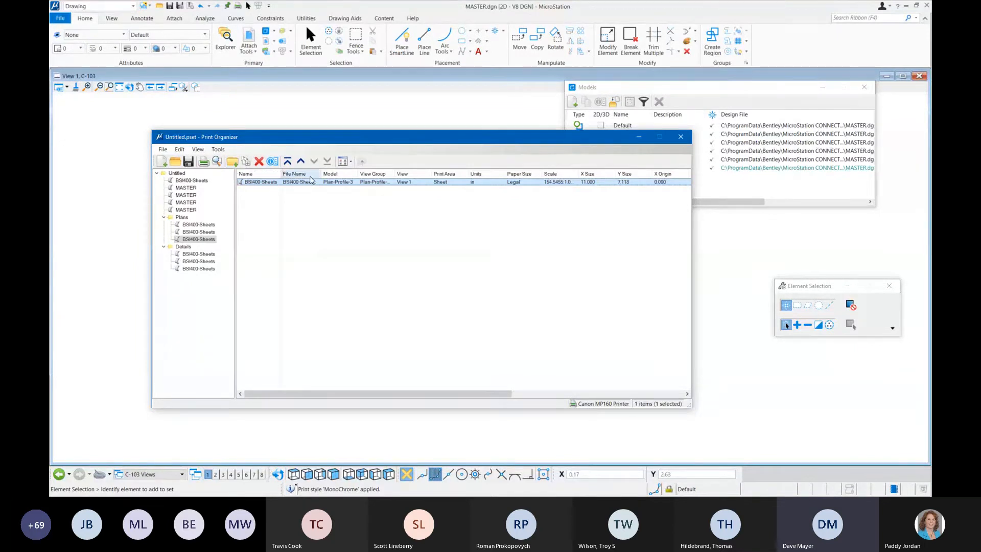
Step: Select the whole Untitled print set, start printing it and open the printer setup
left_click_drag(378, 140, 379, 124)
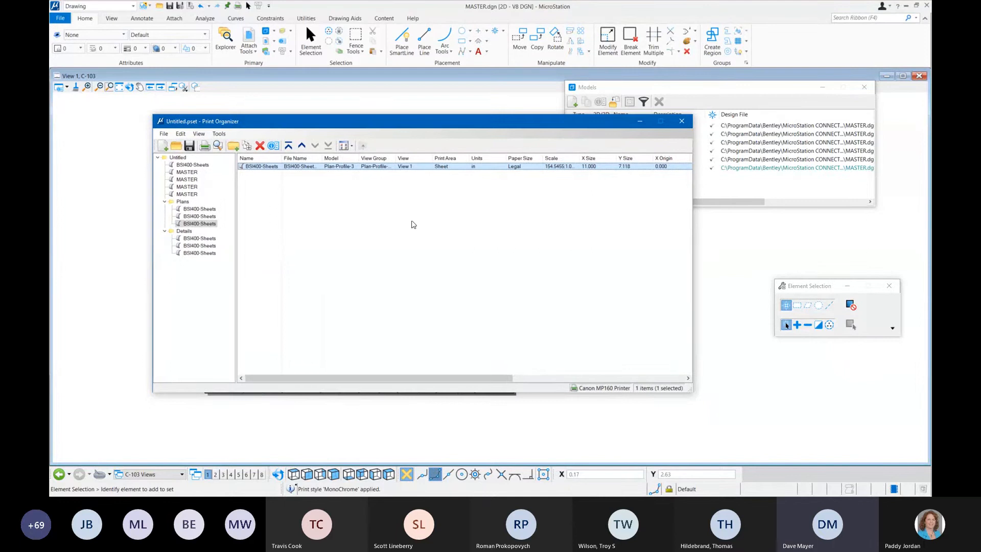
left_click(178, 157)
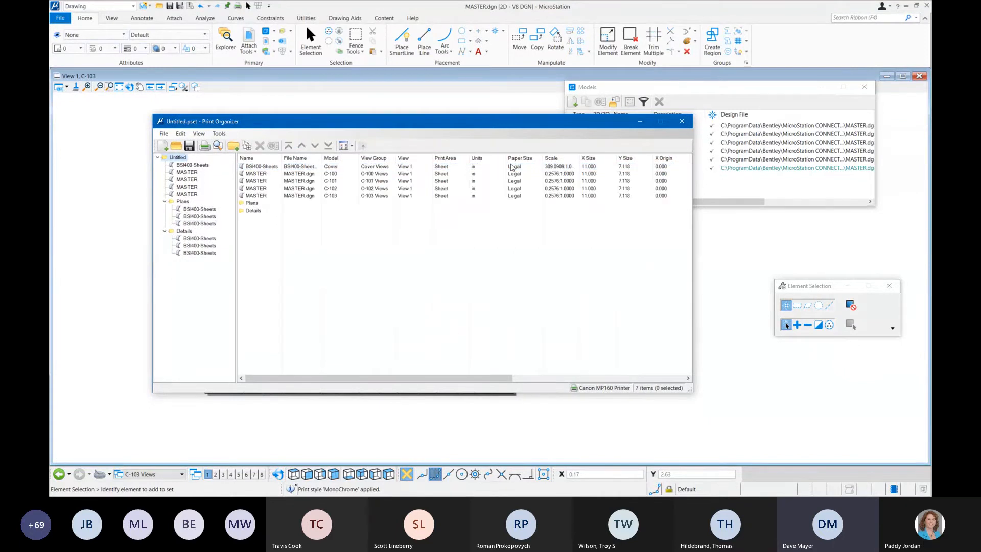
left_click(163, 135)
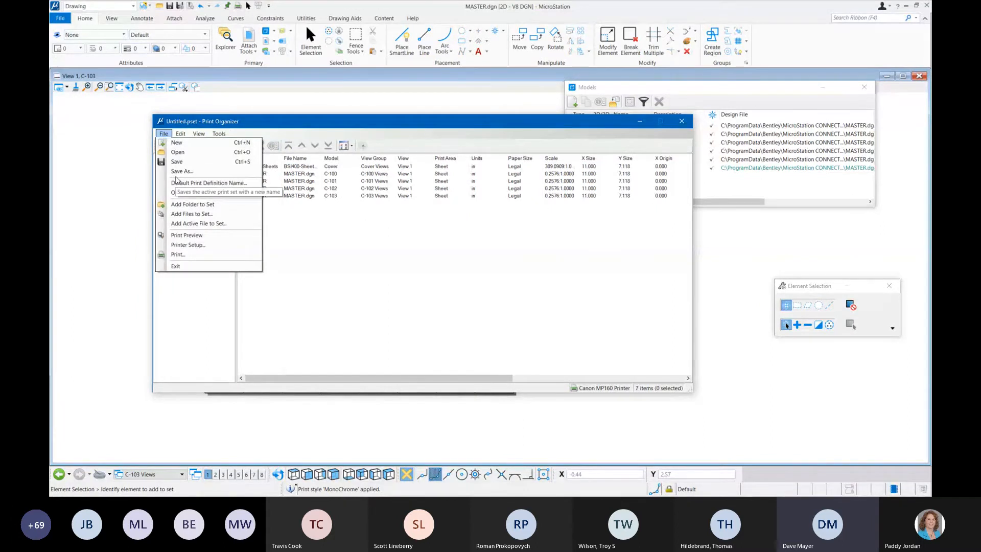
left_click(194, 257)
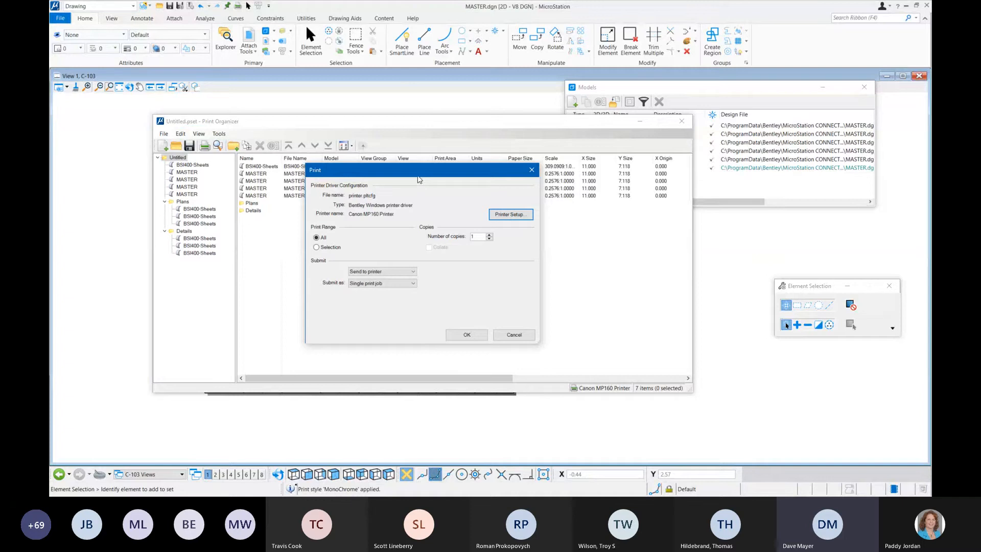
left_click_drag(418, 179, 365, 178)
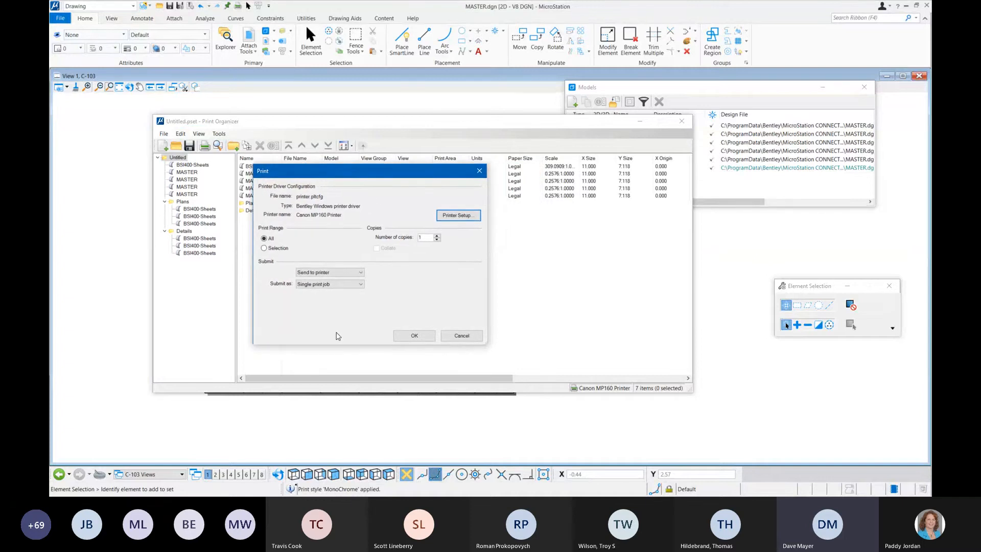
left_click(457, 216)
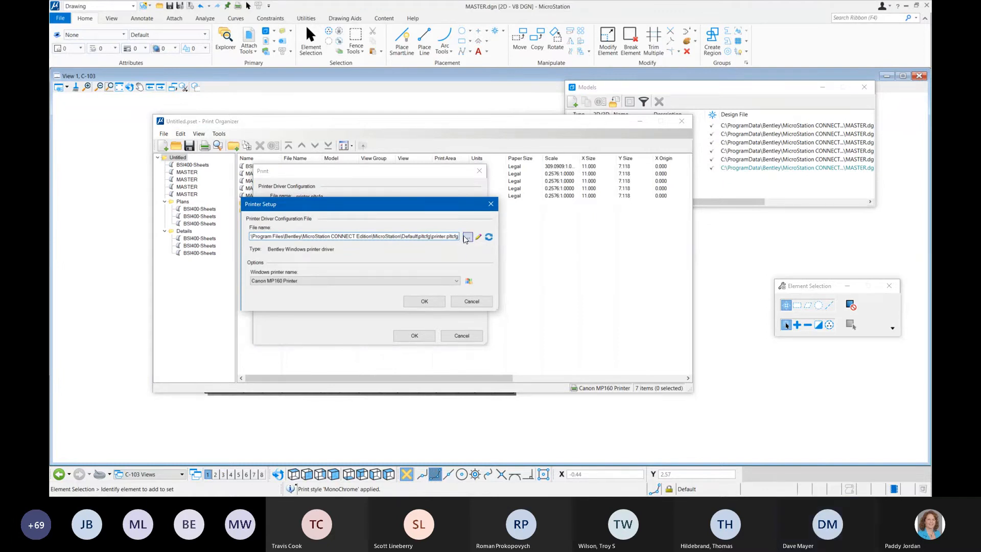
left_click(466, 236)
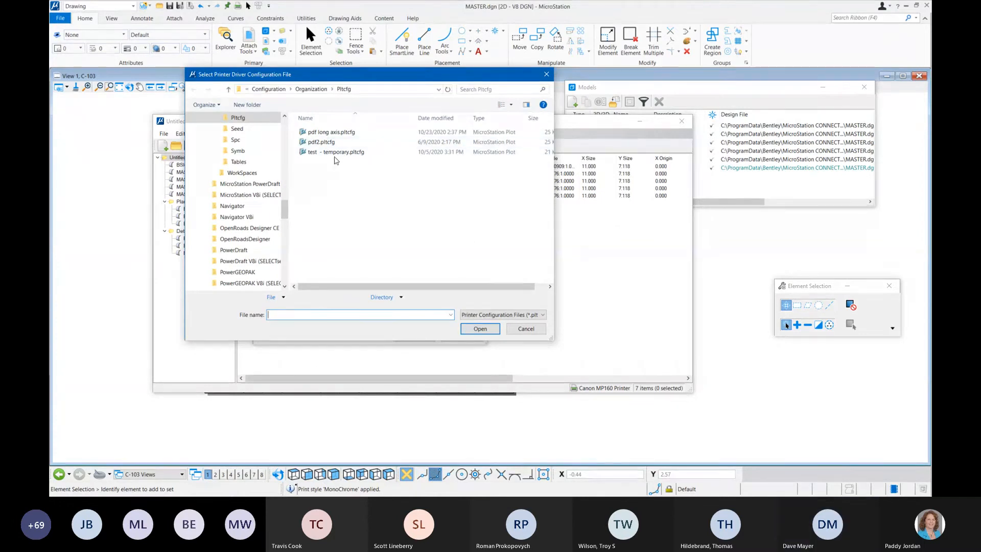
left_click(394, 297)
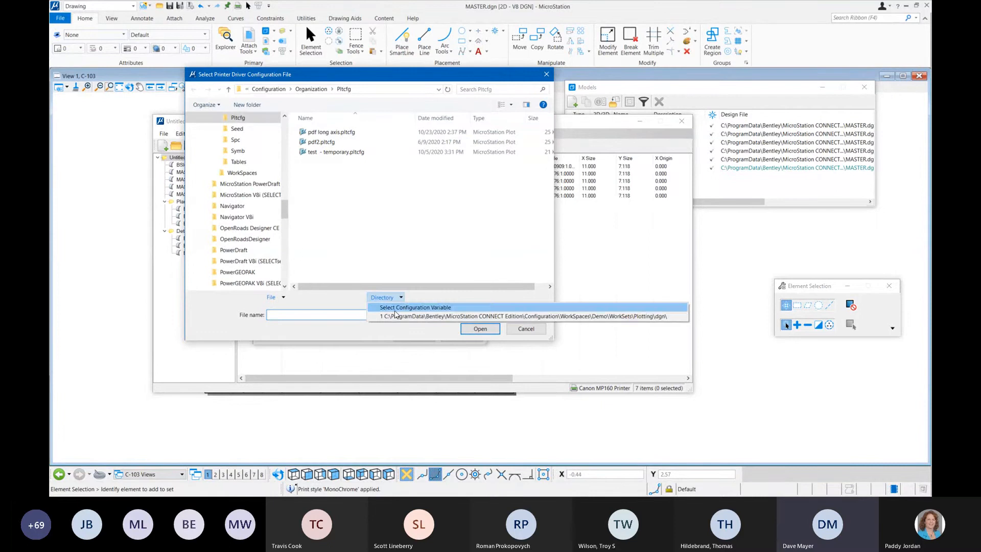
left_click(394, 315)
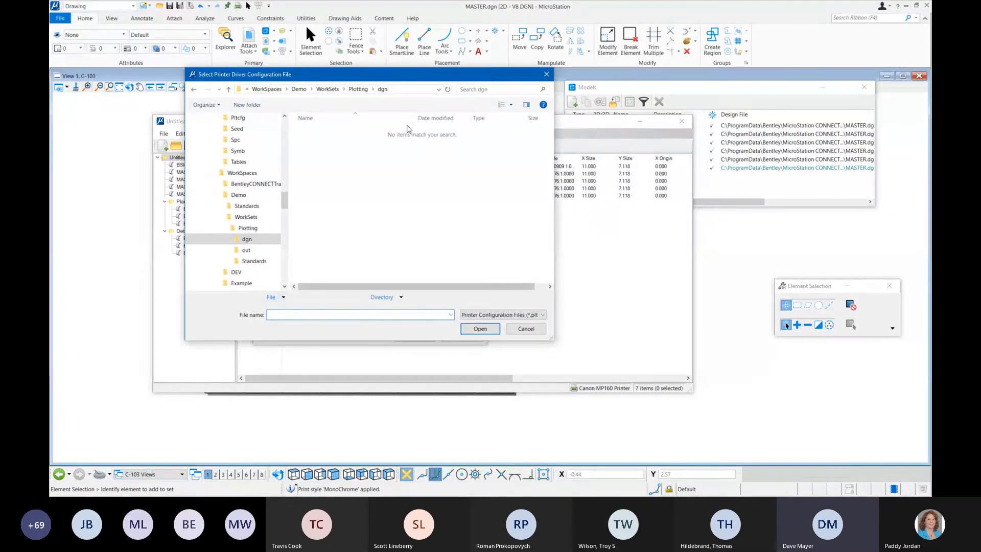
left_click(401, 90)
left_click(535, 314)
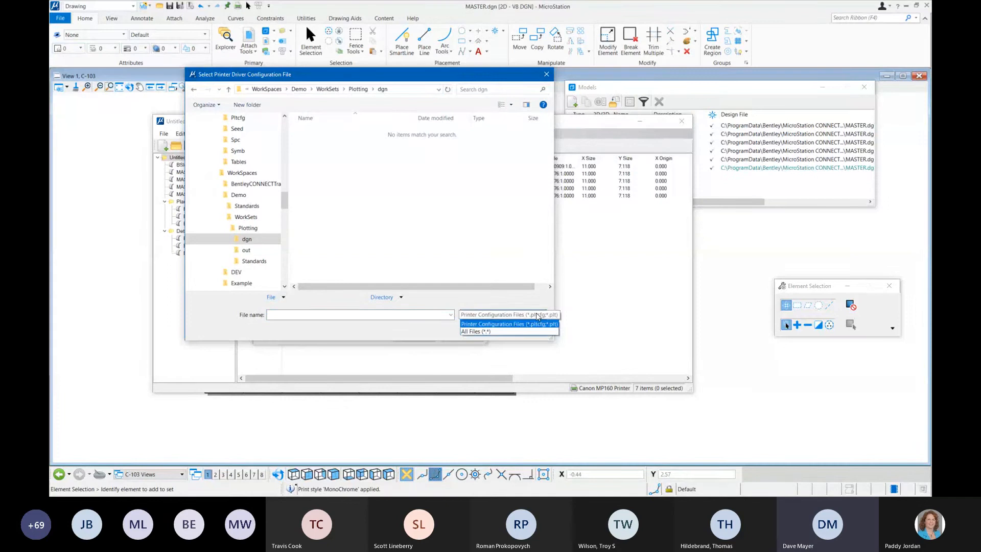
left_click(532, 320)
left_click(526, 329)
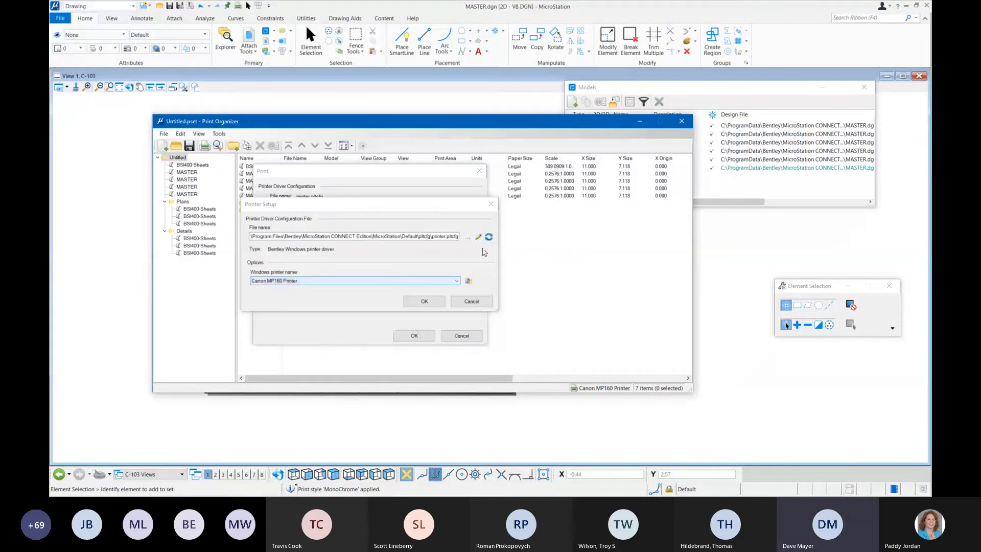
Step: Load the pdf2.pltcfg printer driver configuration from the Organization Pltcfg folder and accept the printer setup
left_click(467, 238)
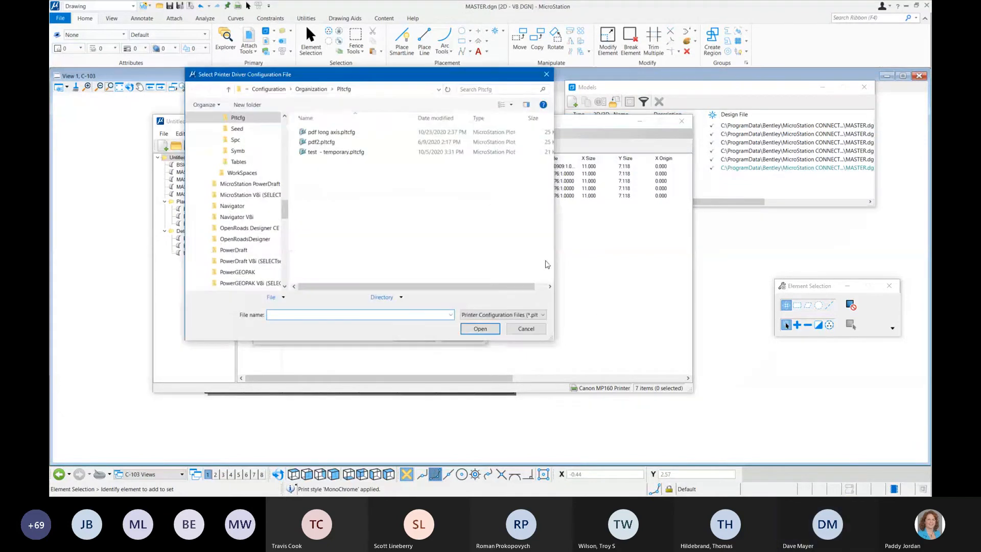
left_click(338, 143)
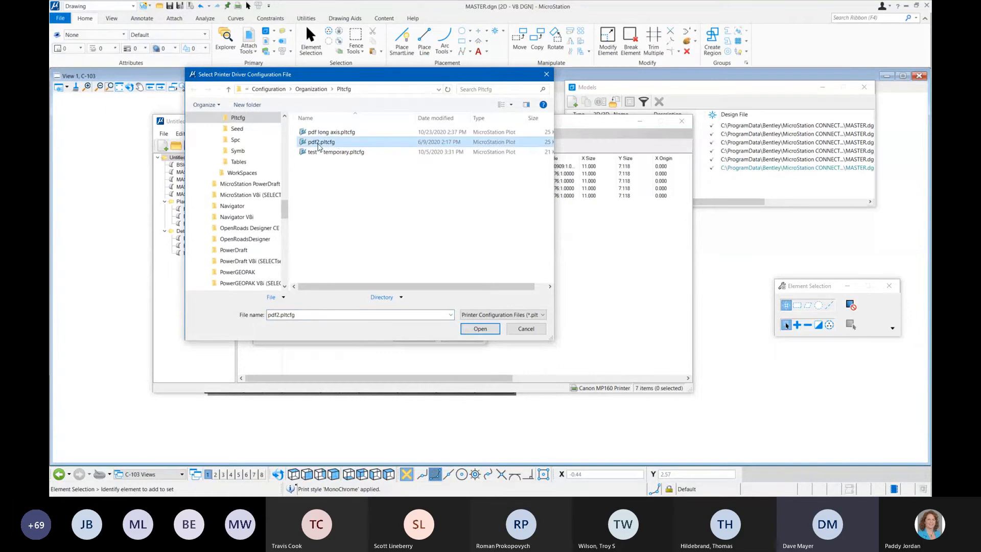
left_click(481, 329)
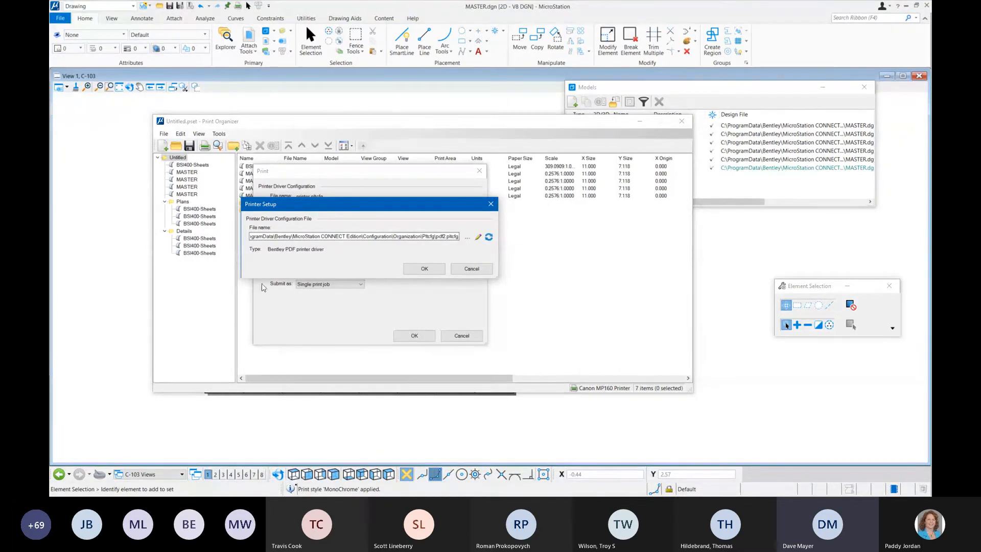
left_click(432, 270)
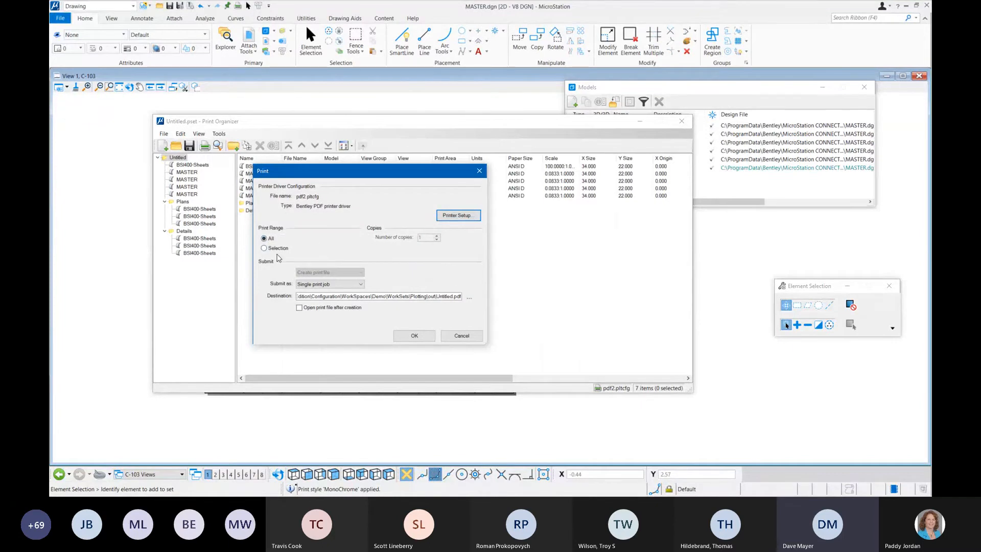
Step: Submit the print set as a single print job and have the print file opened after creation
left_click(344, 285)
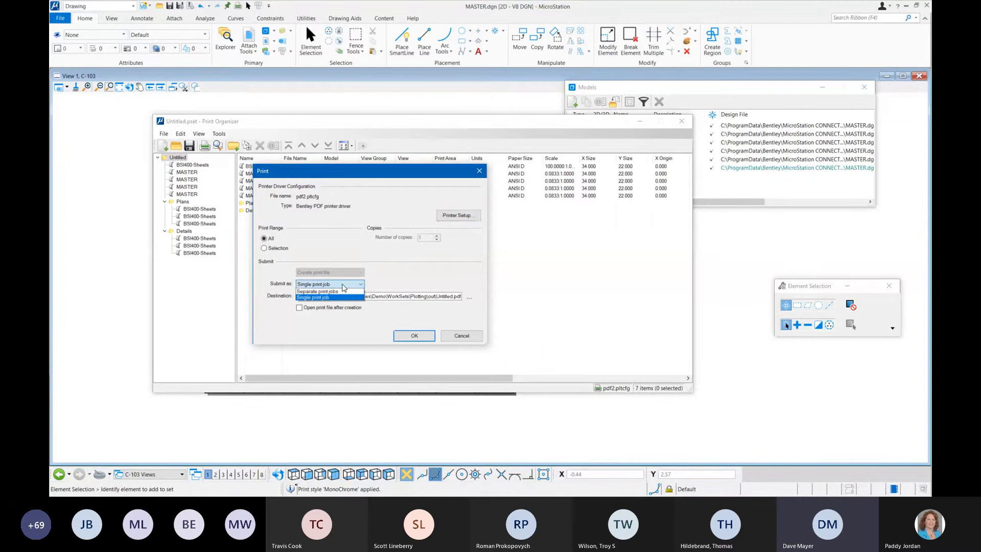
left_click(333, 298)
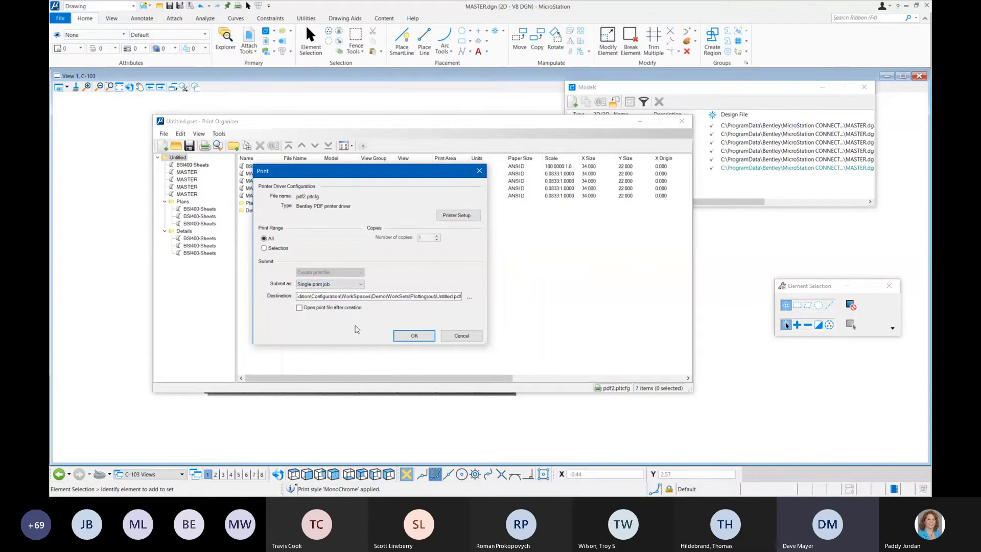
left_click_drag(327, 173, 384, 205)
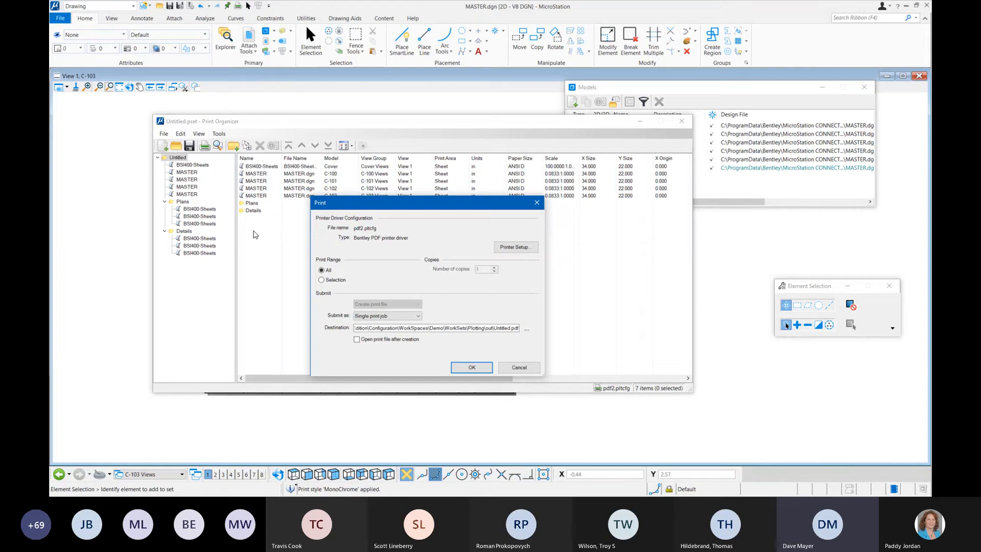
left_click(356, 340)
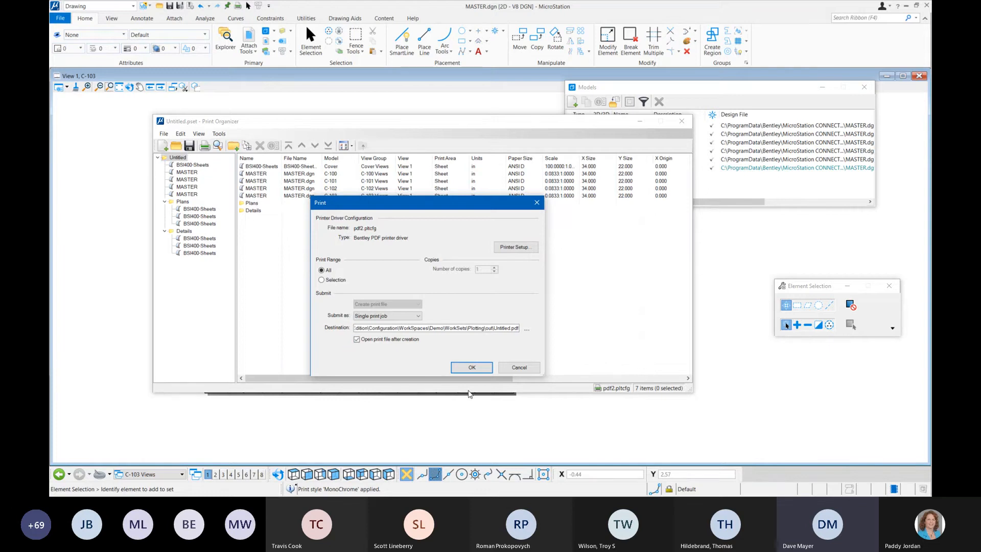
Step: Name the output file Roads.pdf in the Plotting WorkSet's out folder and print the set
left_click(526, 330)
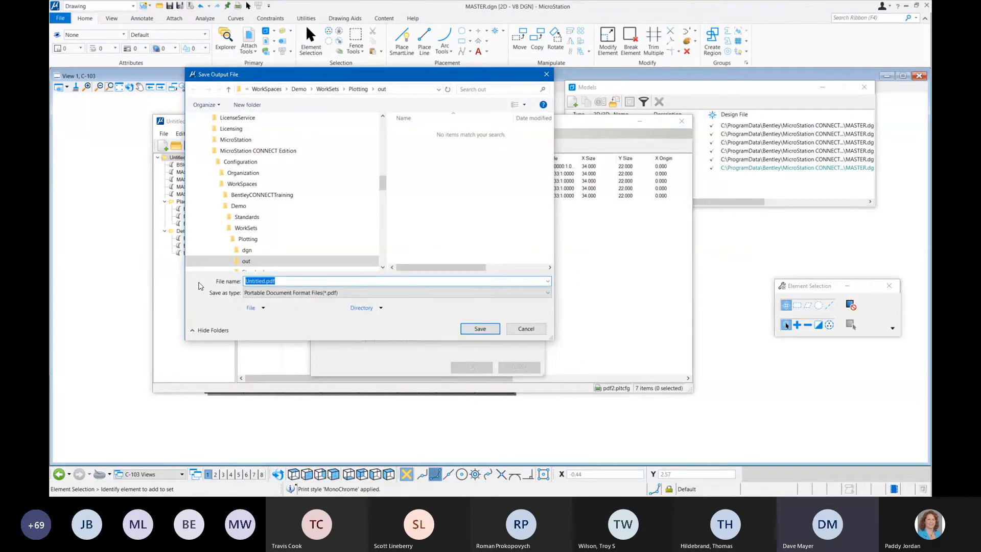
type("Roads")
left_click(480, 329)
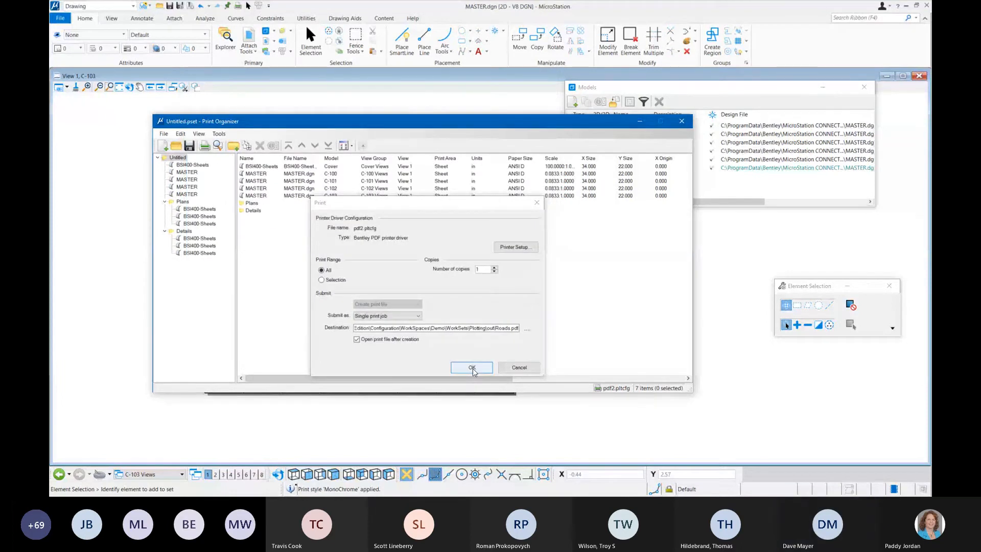
left_click(472, 368)
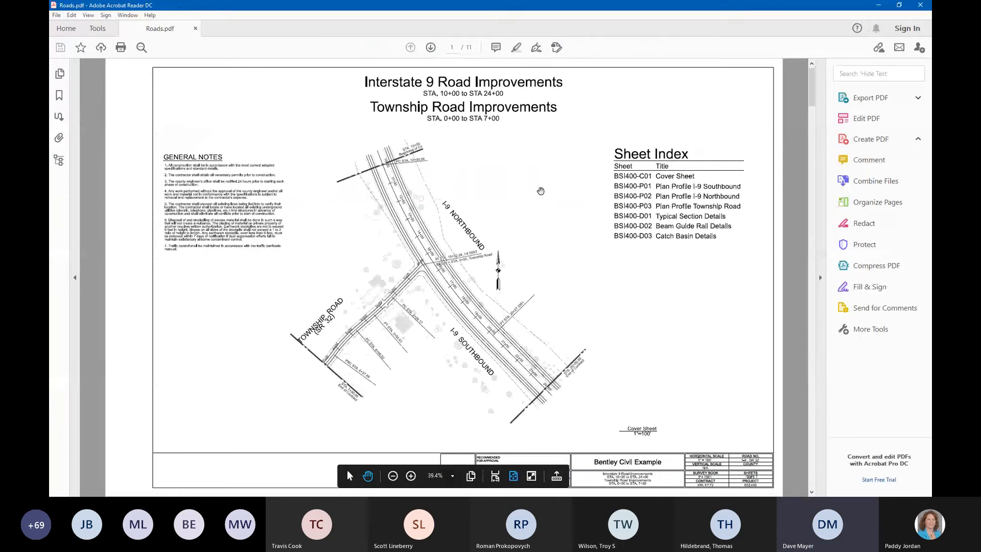
Step: Examine every page of Roads.pdf from the cover sheet through the plan, profile and detail sheets to the typical sections
left_click(821, 277)
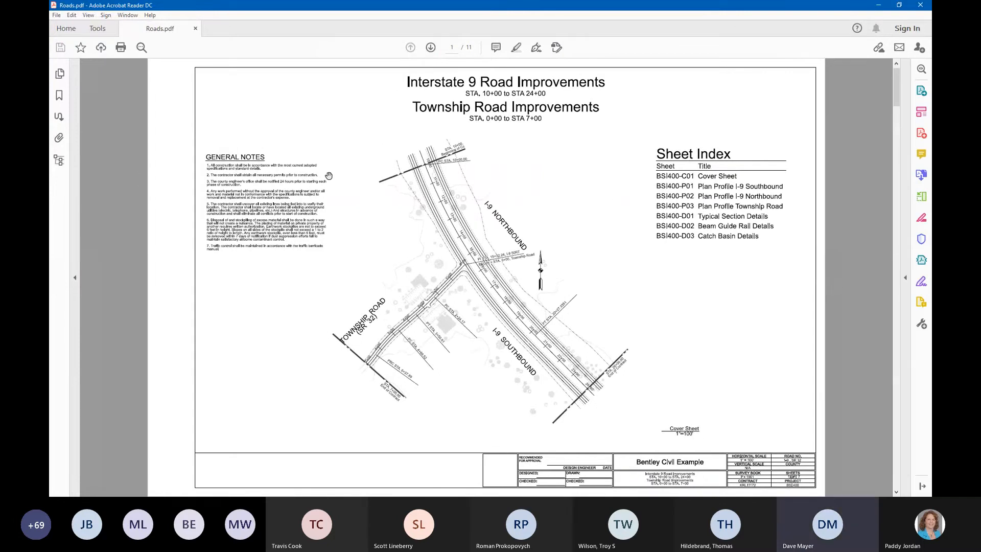
scroll(329, 176, "down", 3)
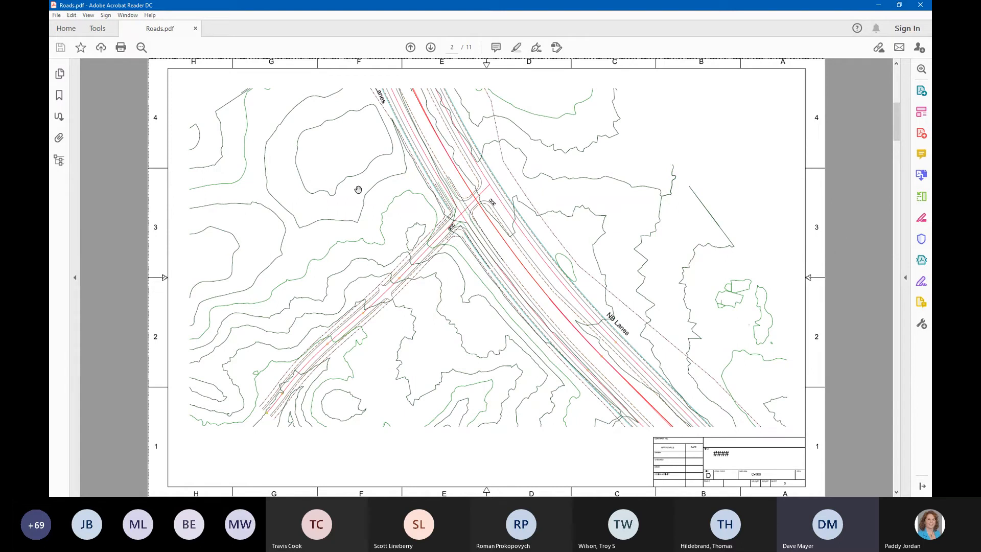
scroll(416, 176, "down", 3)
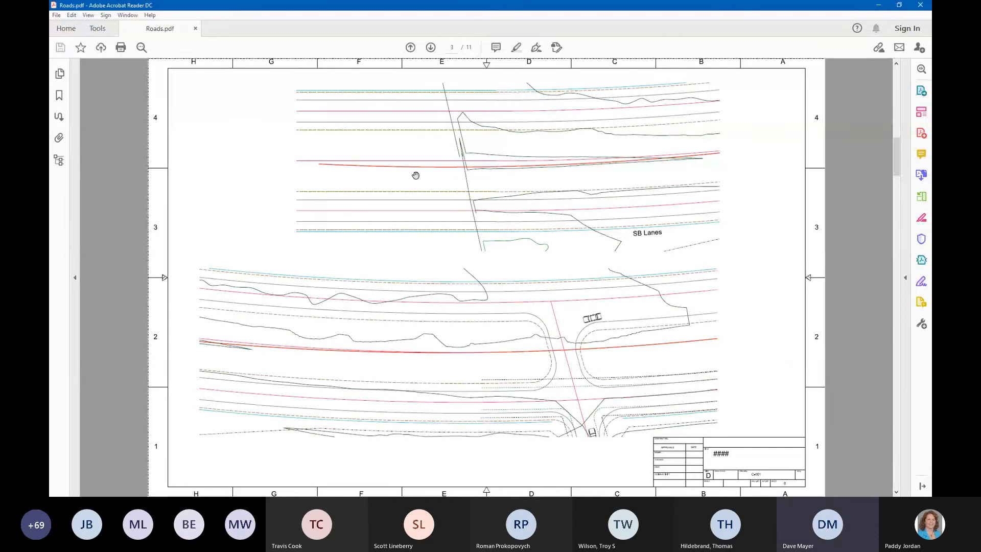
scroll(416, 175, "down", 2)
scroll(416, 175, "up", 3)
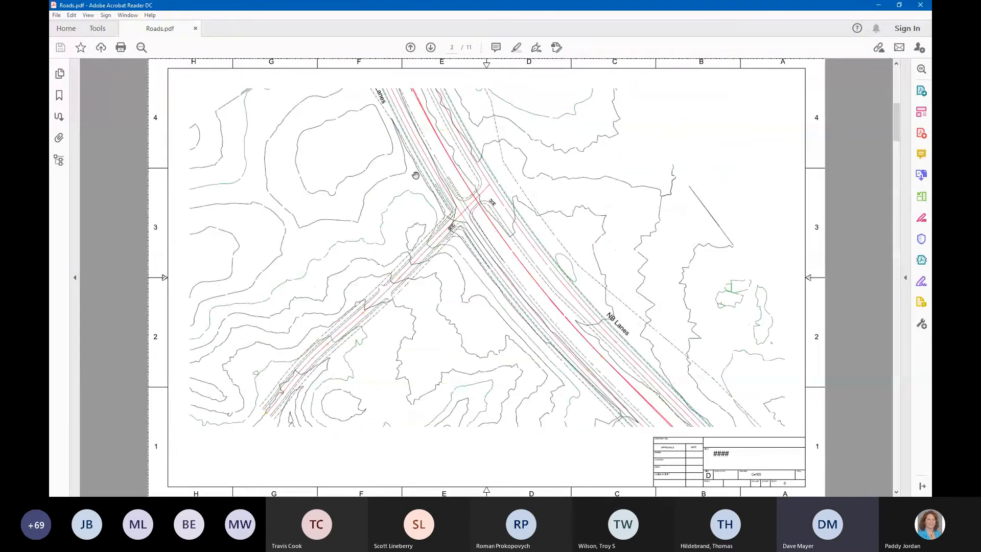
scroll(416, 176, "down", 3)
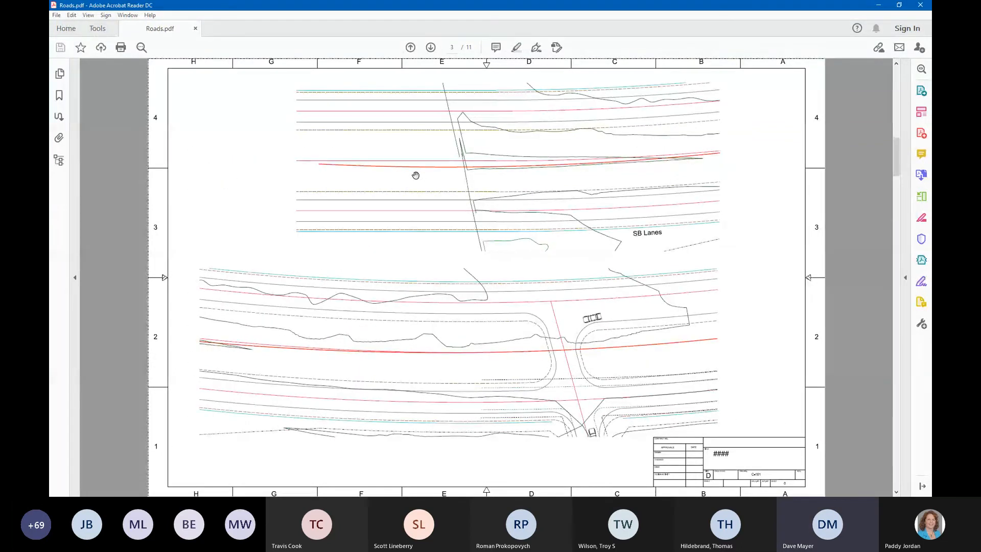
scroll(416, 175, "down", 3)
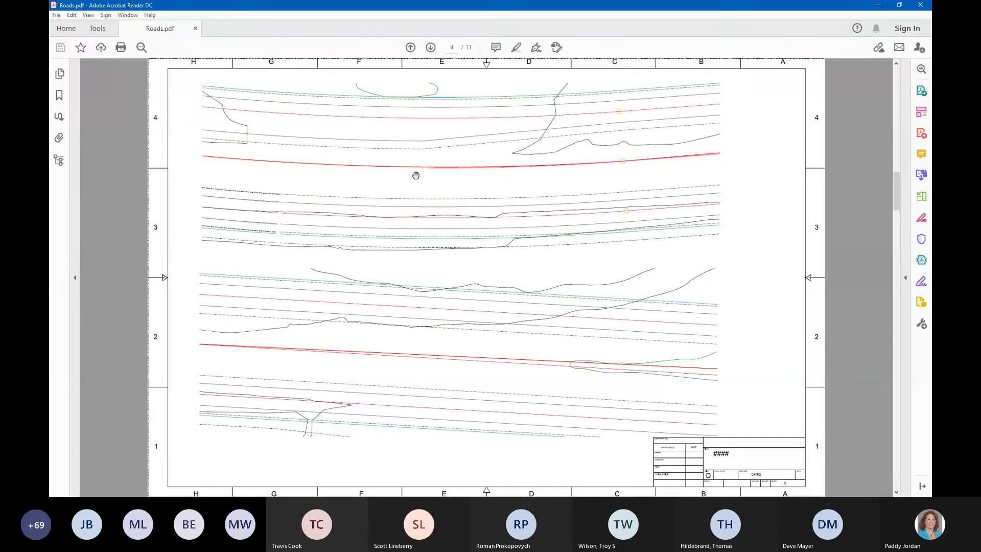
scroll(415, 176, "down", 1)
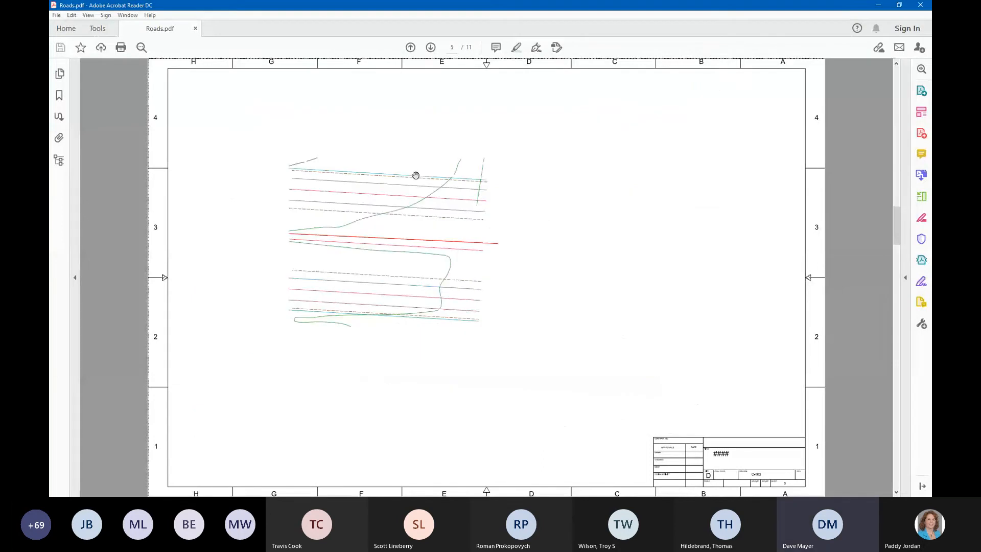
scroll(415, 175, "down", 1)
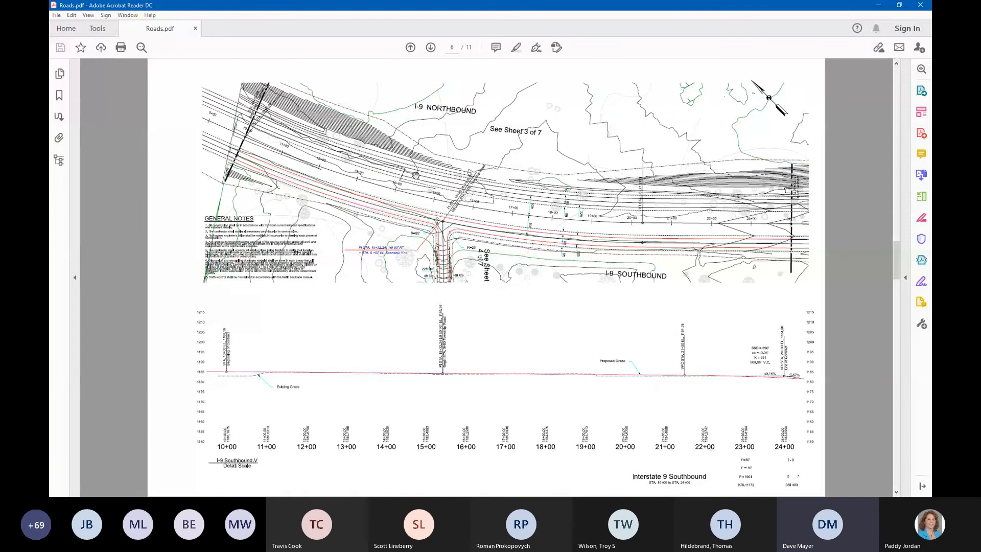
scroll(416, 175, "down", 1)
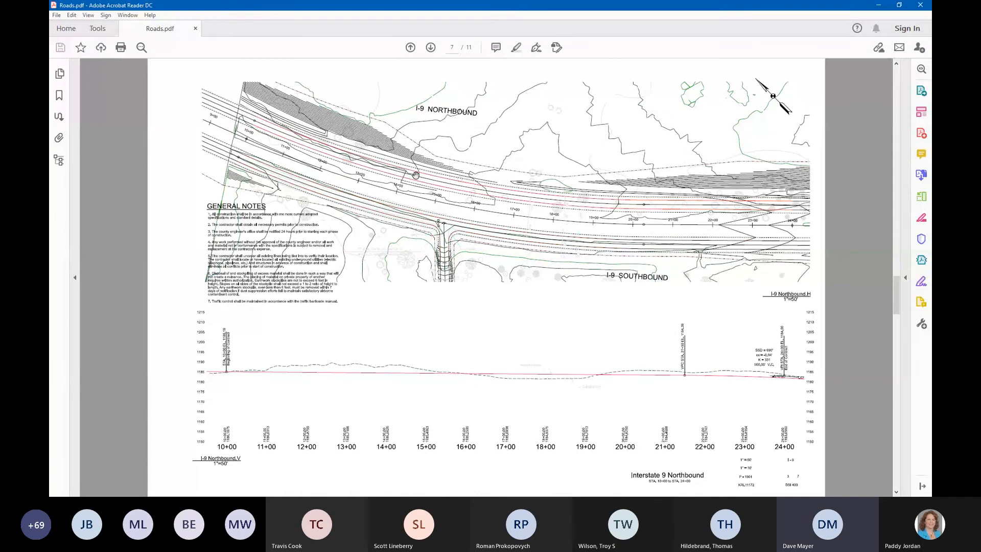
scroll(416, 176, "down", 1)
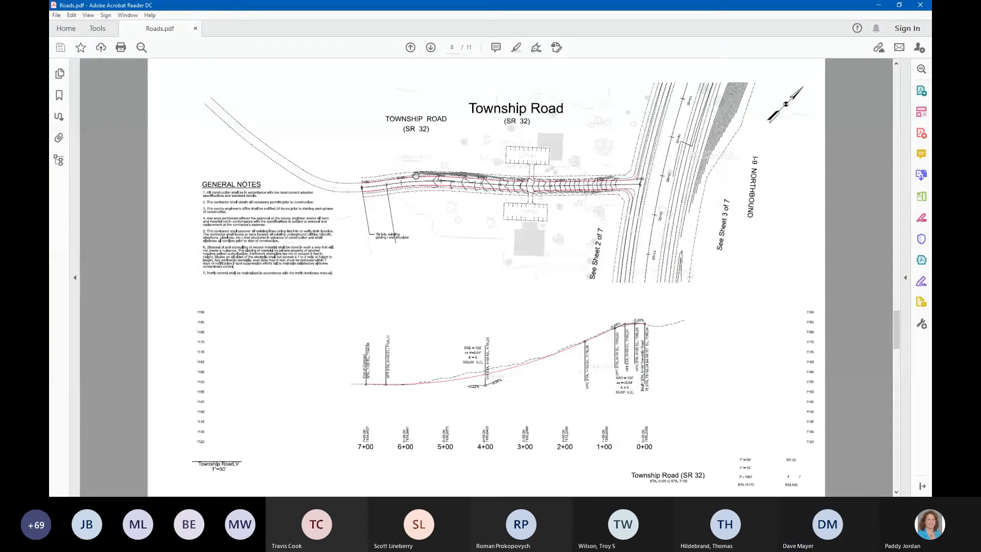
scroll(415, 175, "down", 1)
scroll(415, 175, "down", 1)
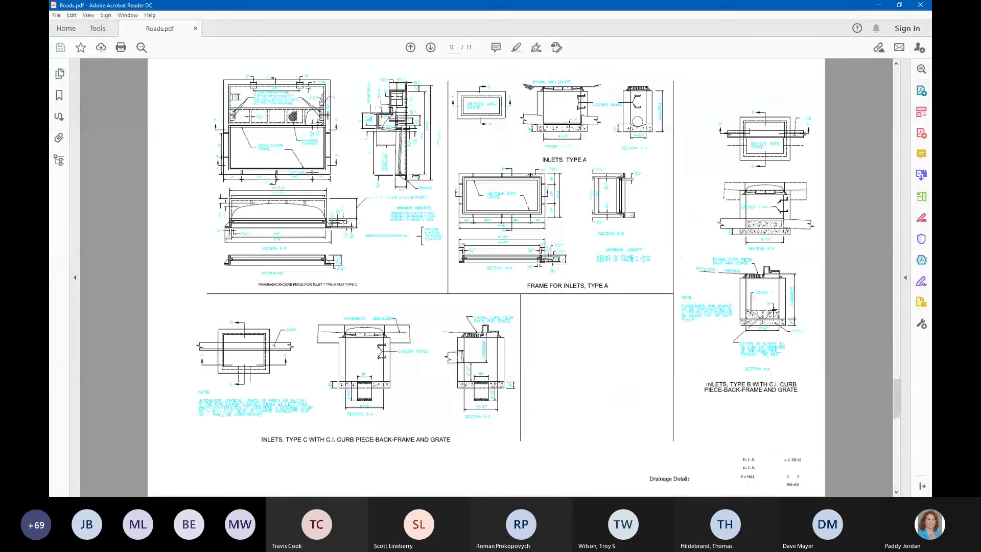
scroll(415, 175, "down", 1)
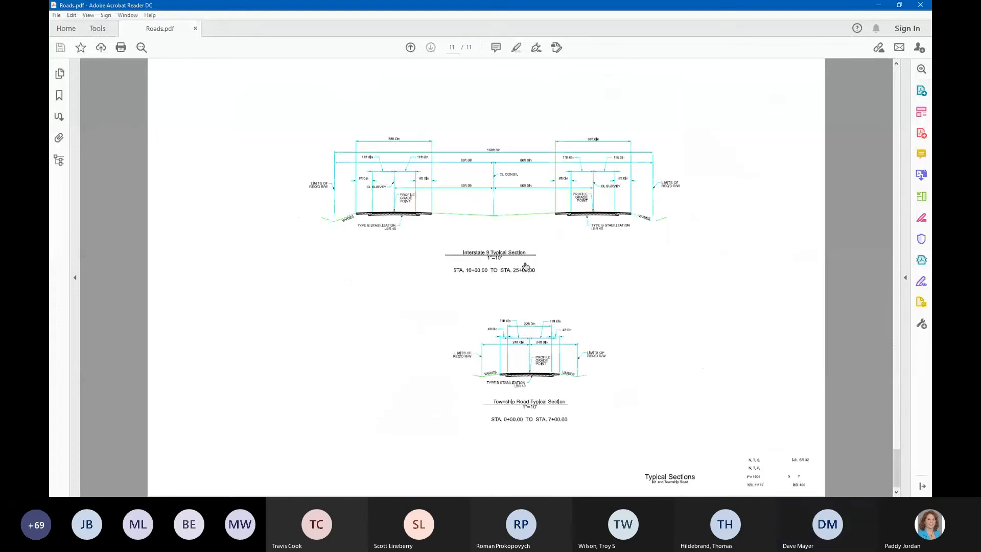
Step: Go back through Roads.pdf to the cover sheet and display the document's bookmarks
scroll(525, 264, "up", 3)
scroll(525, 265, "down", 3)
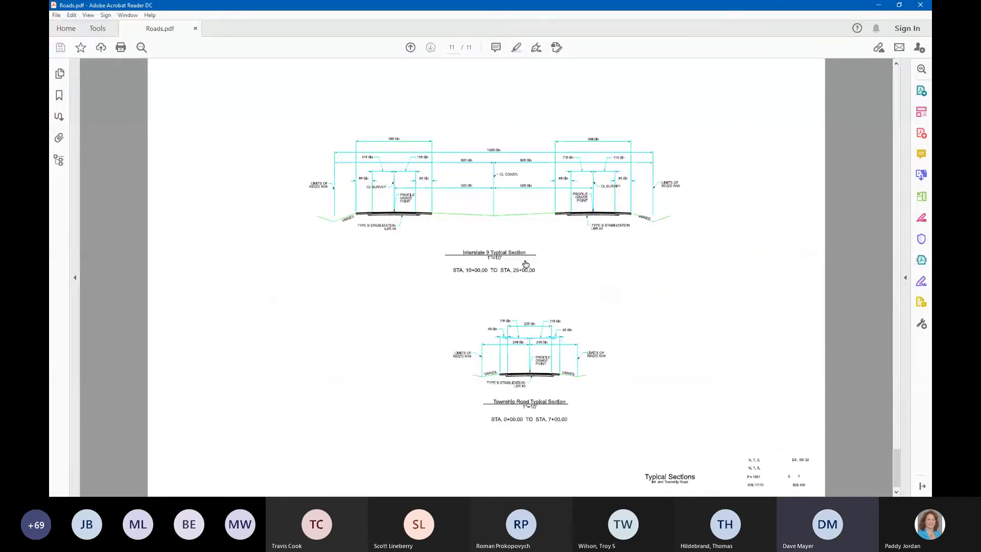
scroll(581, 272, "up", 3)
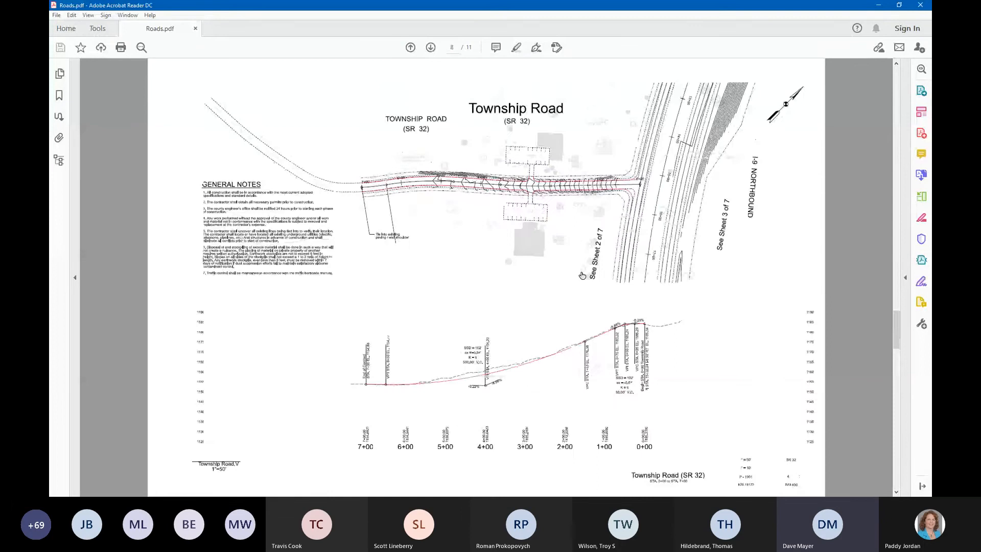
scroll(582, 275, "up", 6)
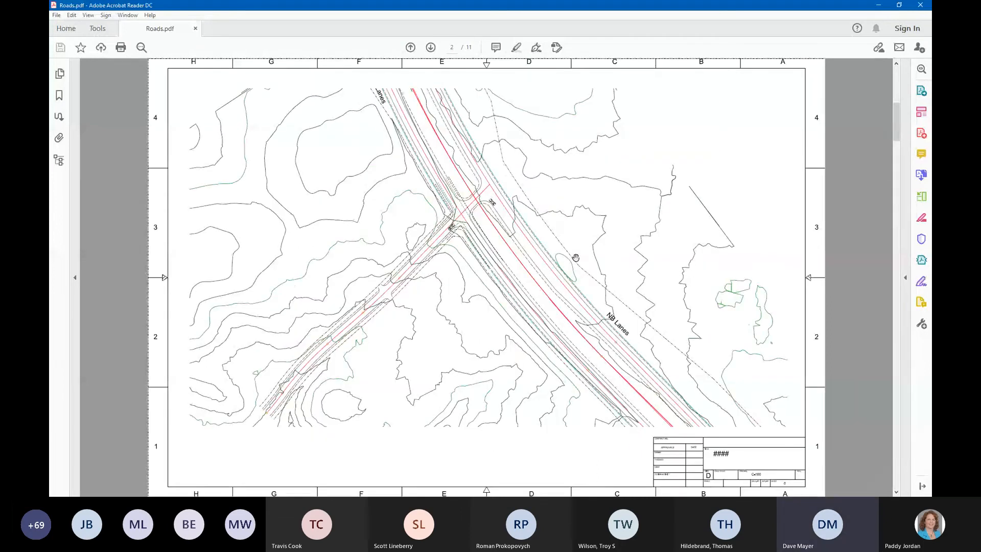
scroll(454, 273, "up", 3)
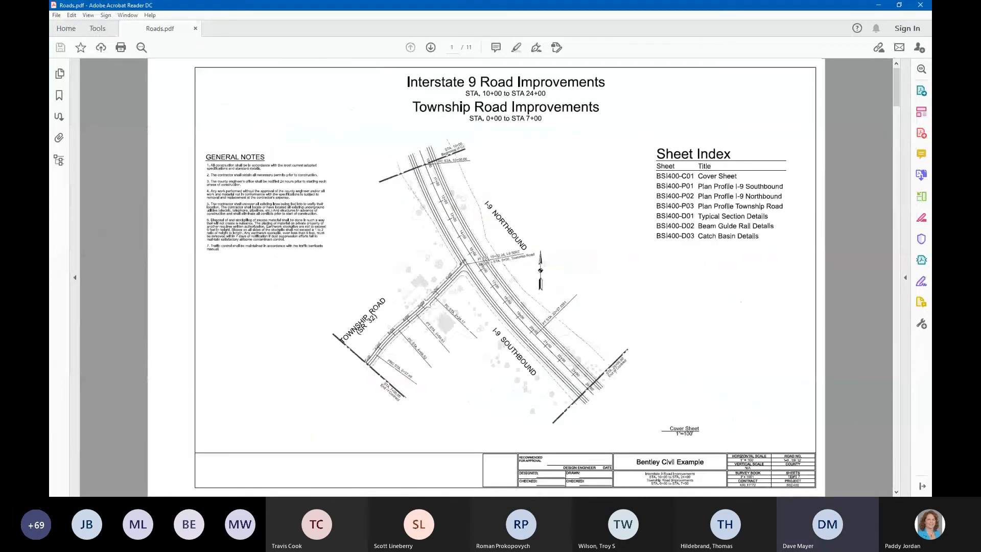
left_click(59, 95)
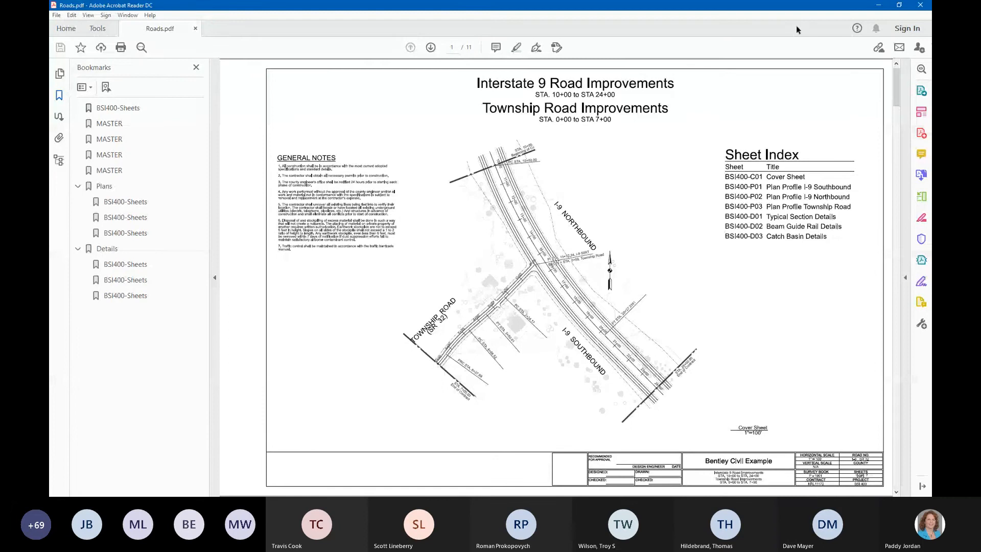
Step: Switch to MicroStation and inspect the properties of the Typical Road Section print definition in the Details folder
key("alt+Tab")
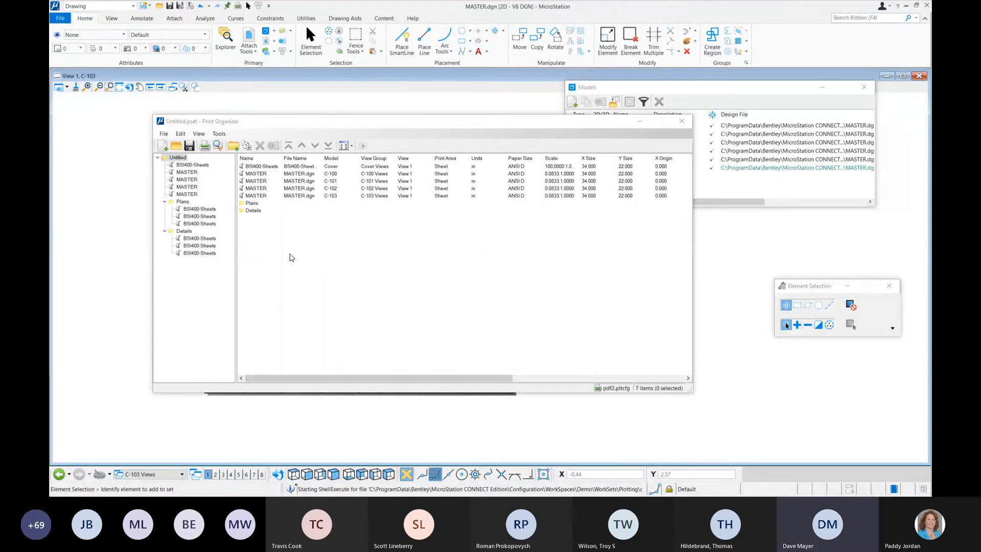
double_click(253, 210)
left_click(273, 181)
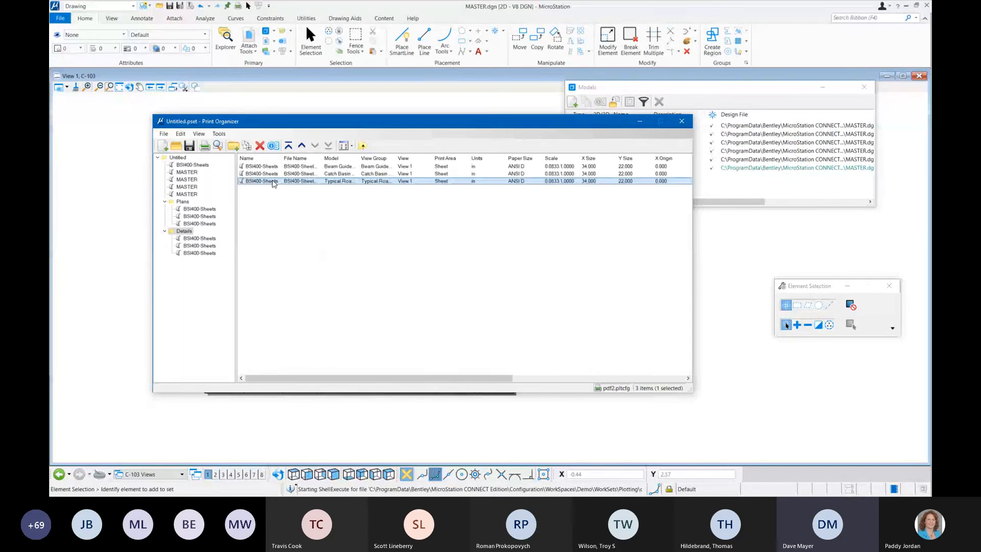
double_click(273, 182)
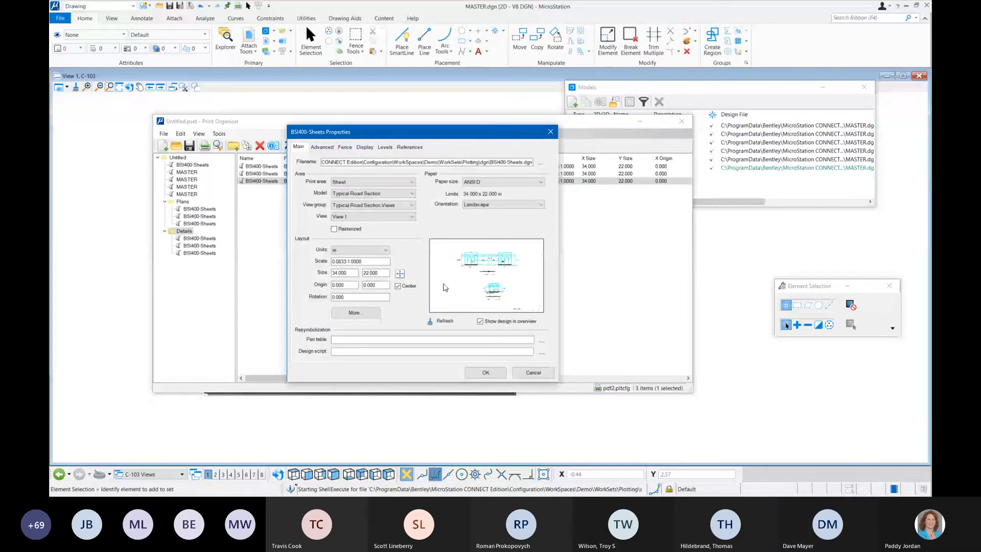
left_click(549, 132)
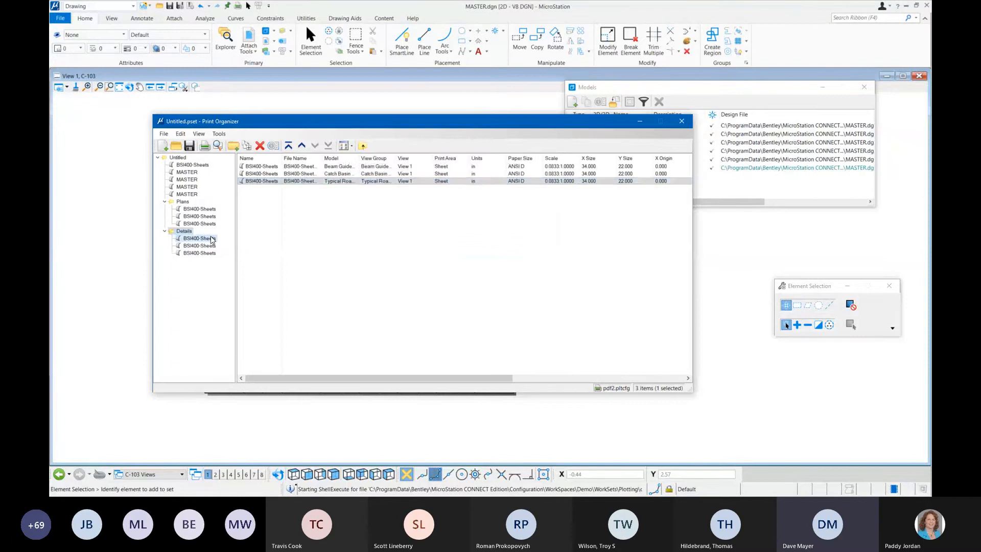
Step: Apply the MonoChrome print style to all three BSI400-Sheets print definitions in the Details folder
left_click(212, 239)
left_click(184, 231)
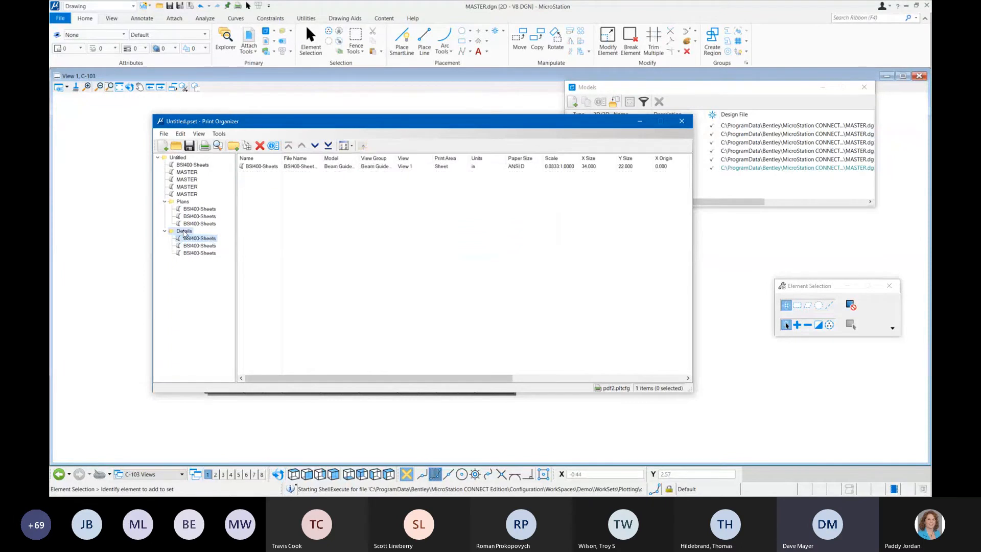
left_click(285, 167)
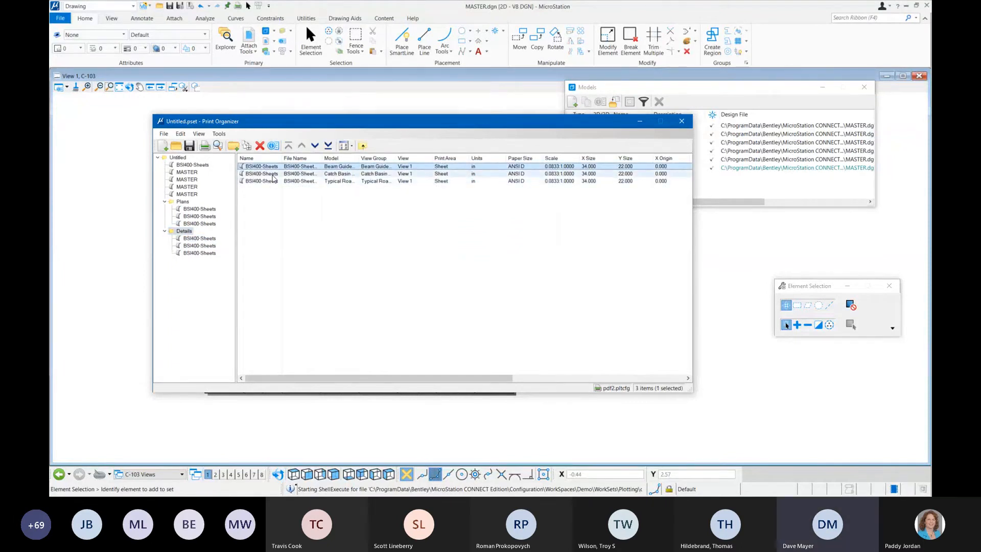
left_click(273, 181, "shift")
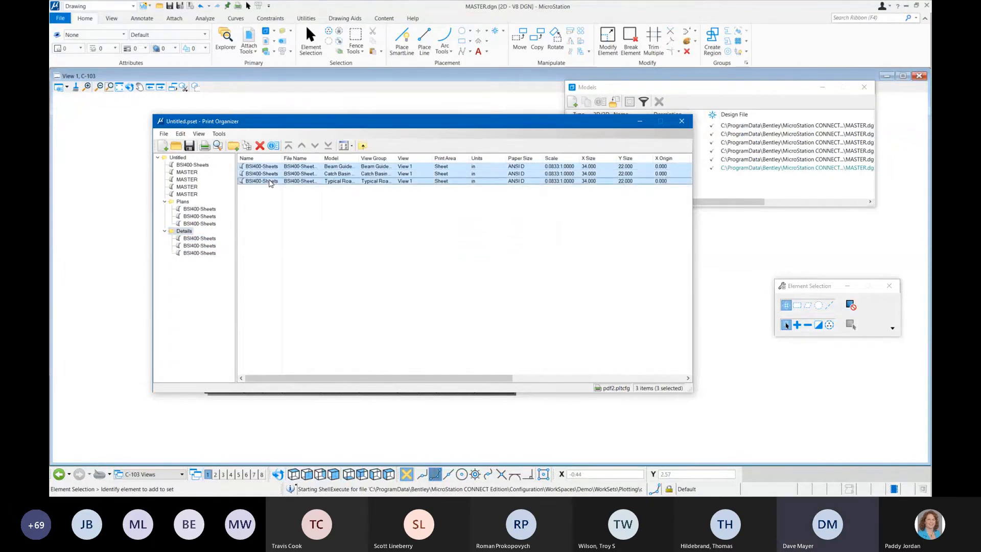
left_click(223, 136)
left_click(245, 144)
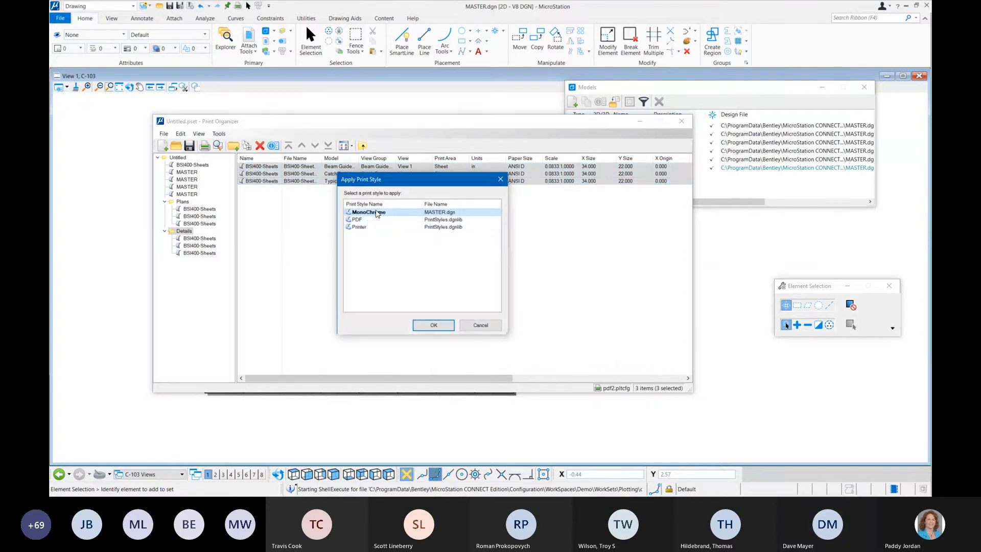
left_click(433, 326)
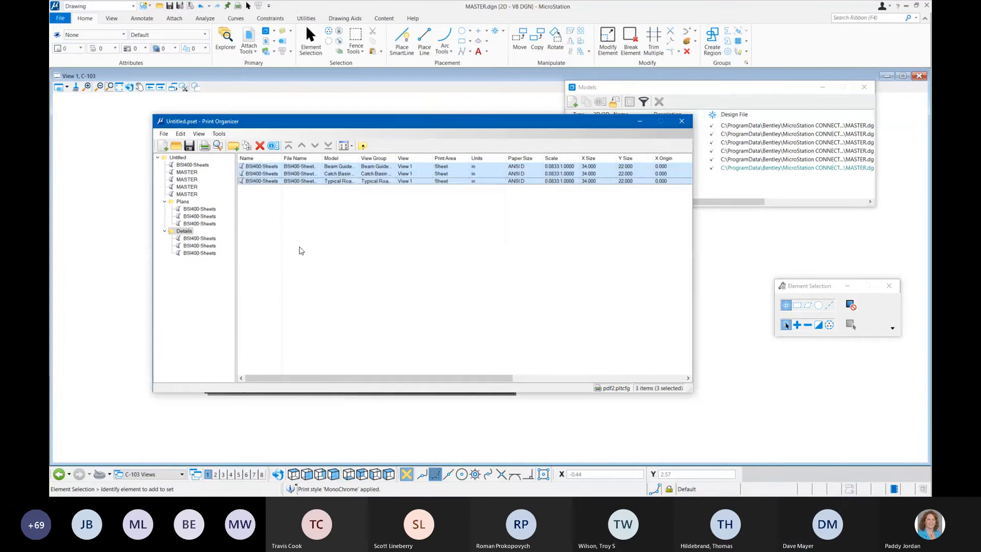
Step: Preview only the Typical Road Section print definition from the Details folder, and close the preview
left_click(301, 250)
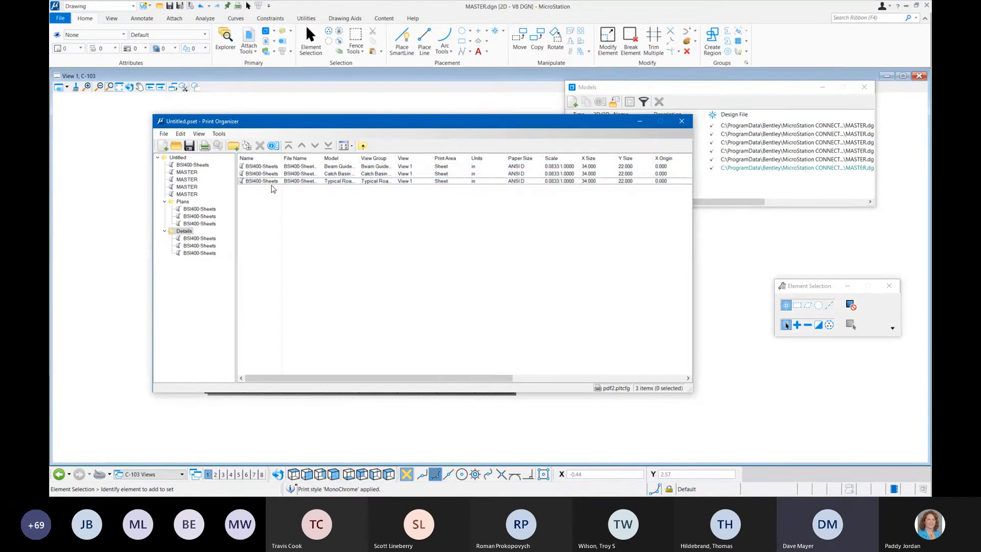
left_click(272, 182)
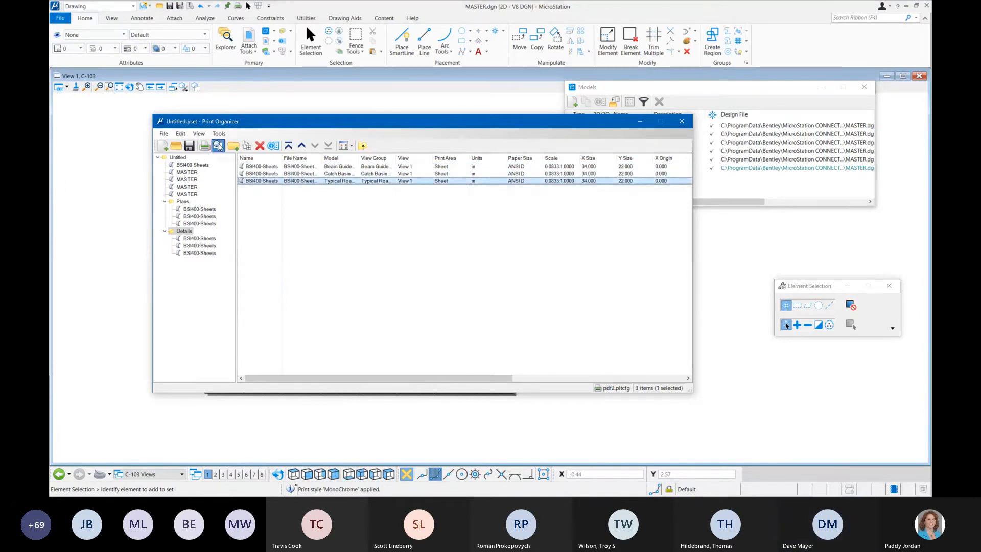
left_click(218, 146)
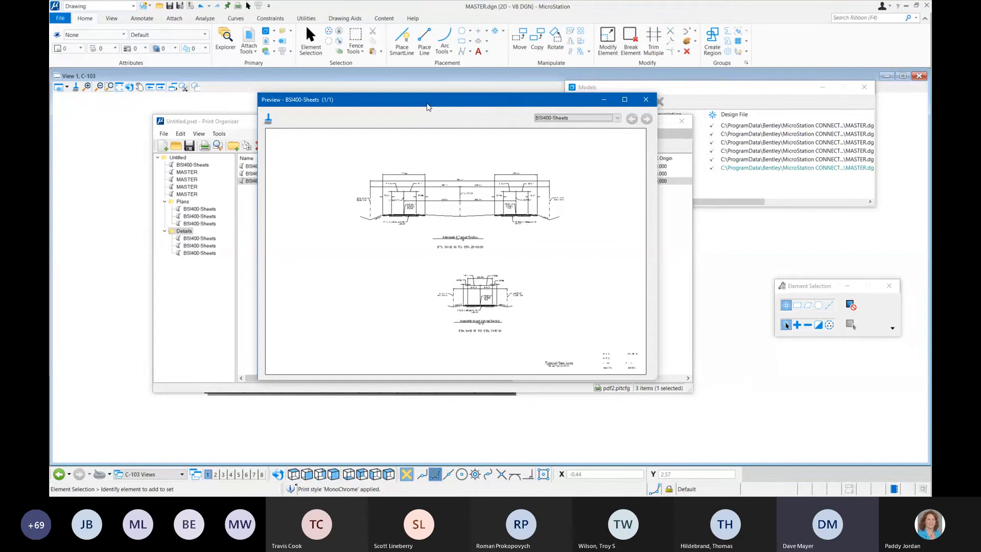
left_click(647, 99)
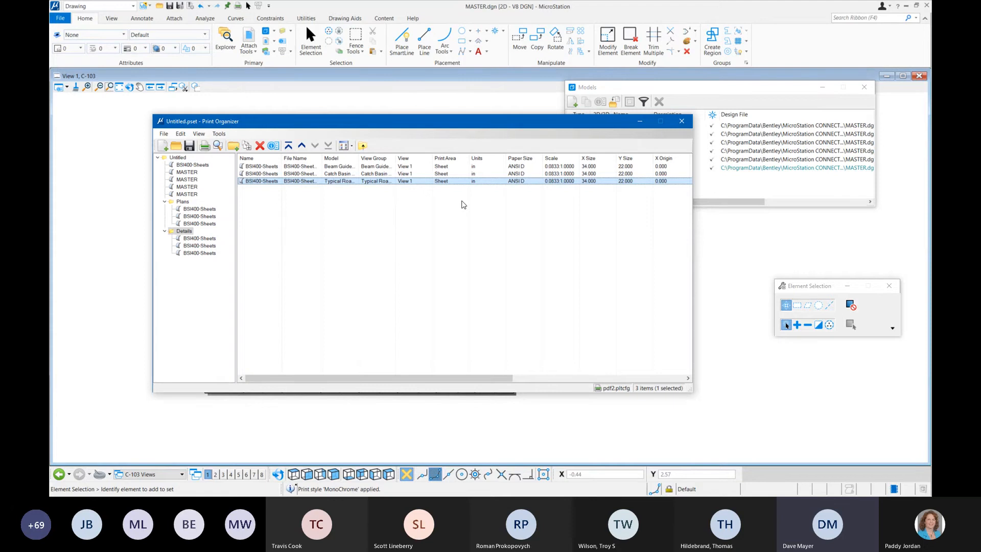
Step: Close Print Organizer, saving the print set as Wednesday in the Plotting WorkSet's out folder
left_click(688, 125)
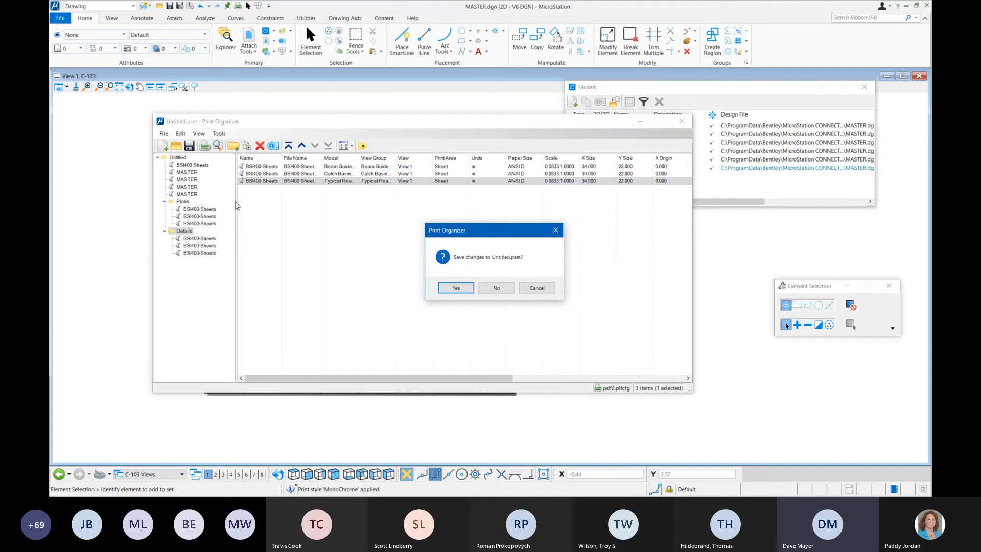
left_click(457, 289)
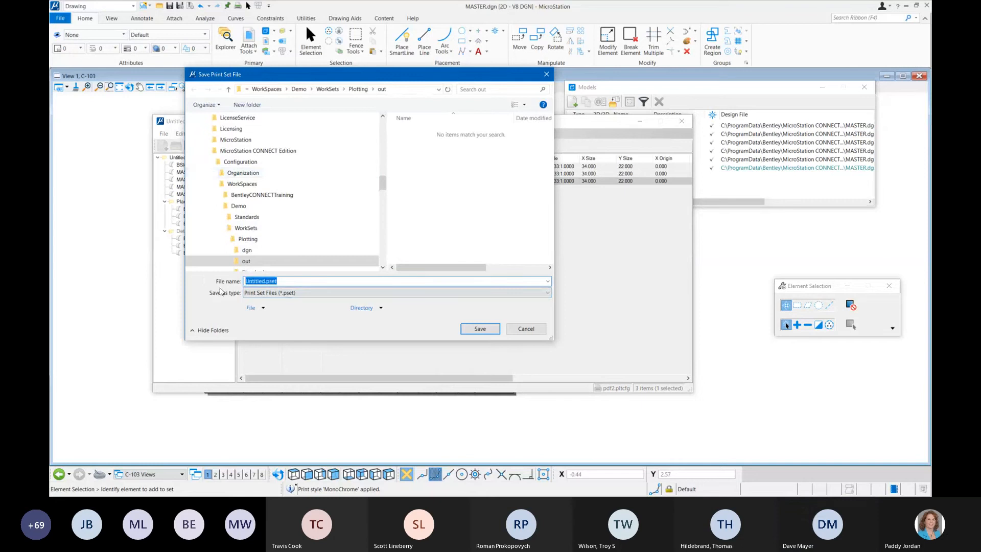
type("Wednesday")
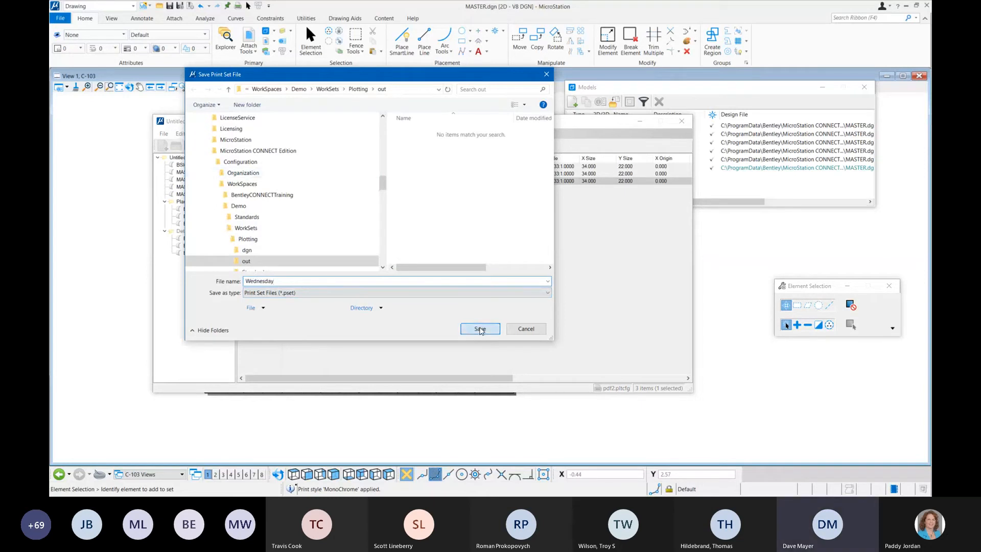
left_click(479, 330)
left_click(682, 121)
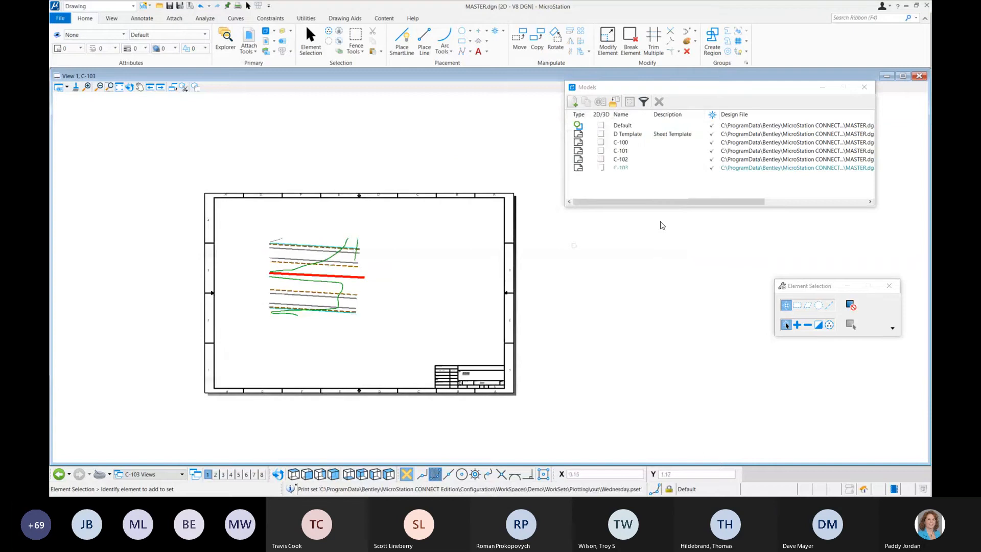
Step: Open the C-100 sheet model of MASTER.dgn
double_click(642, 144)
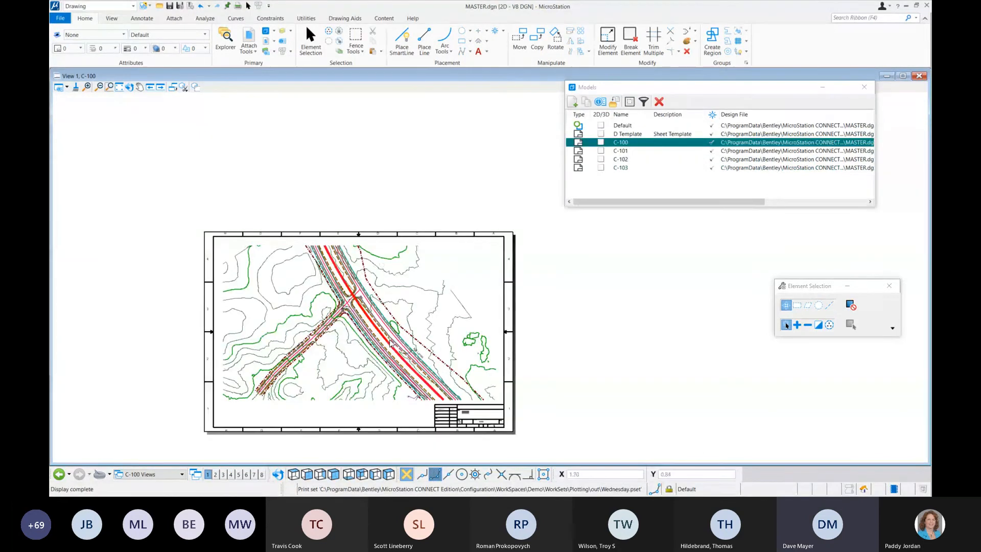
Step: Delete the drawing boundary around the C-100 sheet together with its associated reference, and undo the deletion
middle_click_drag(388, 339, 410, 263)
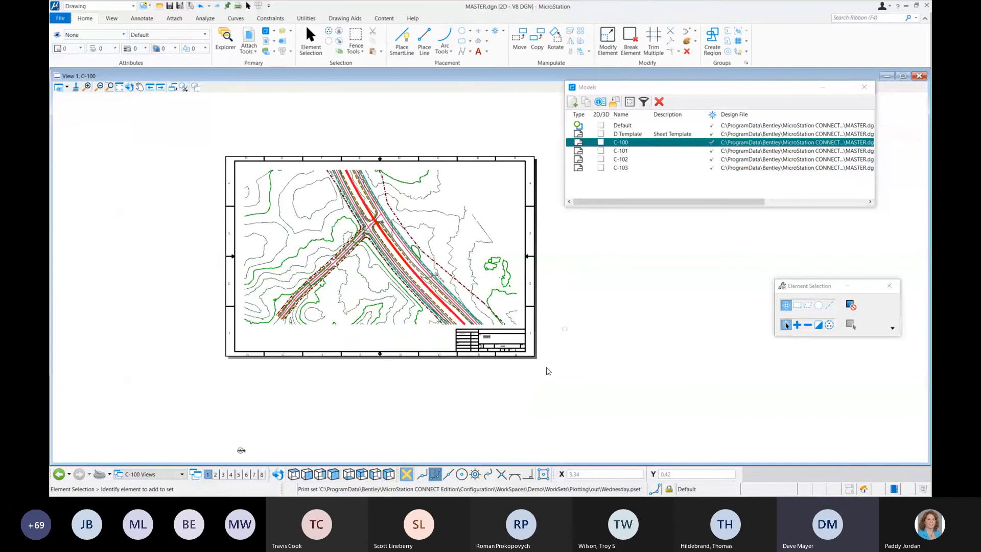
scroll(240, 432, "down", 3)
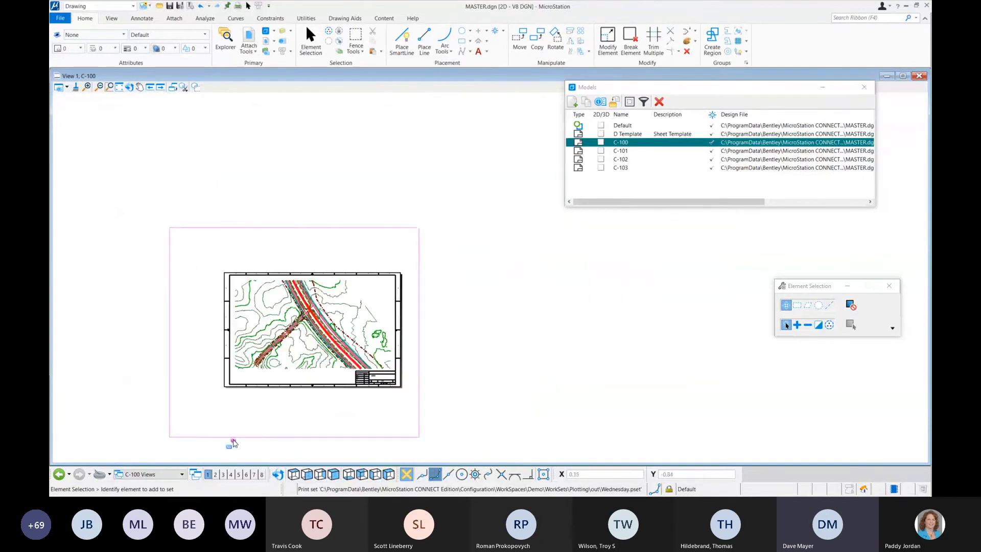
left_click(235, 442)
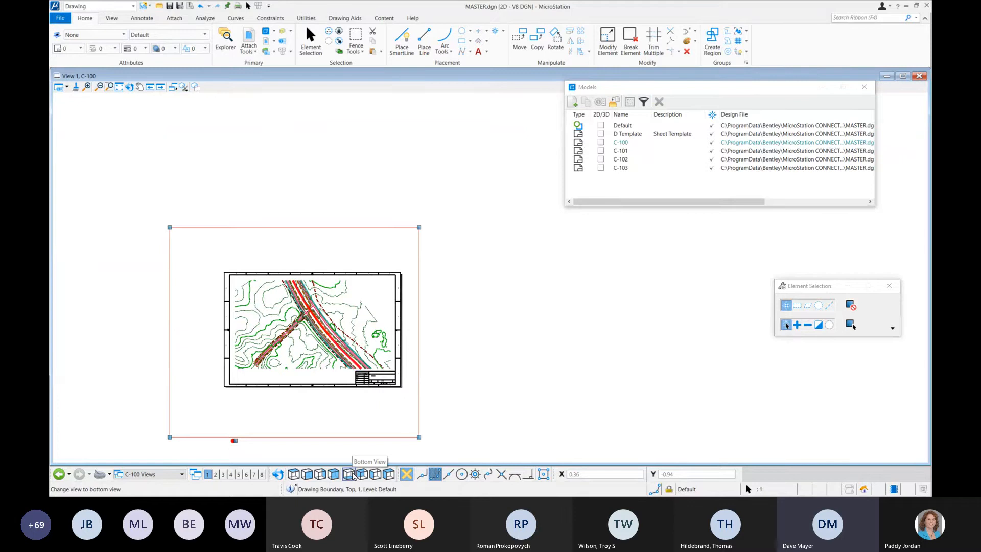
key("Delete")
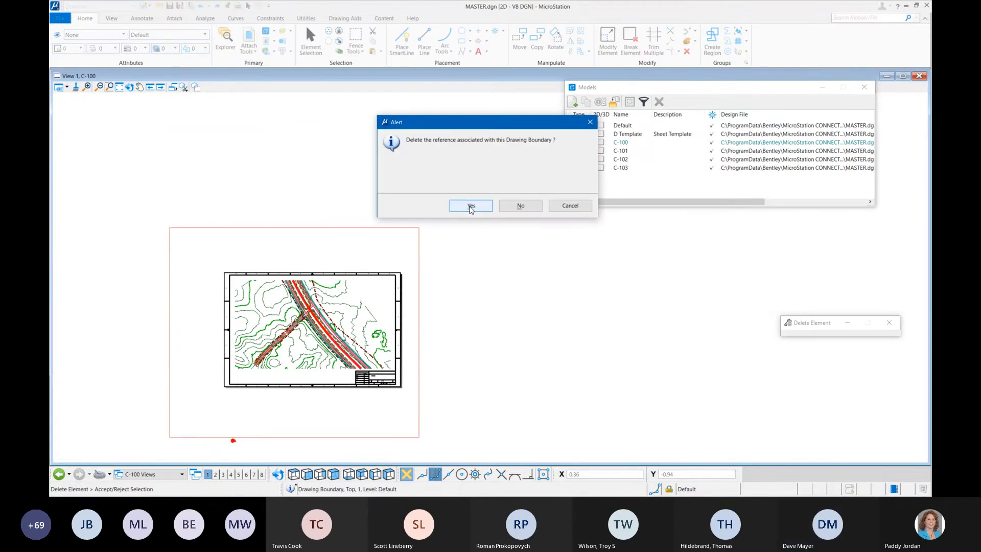
left_click(467, 203)
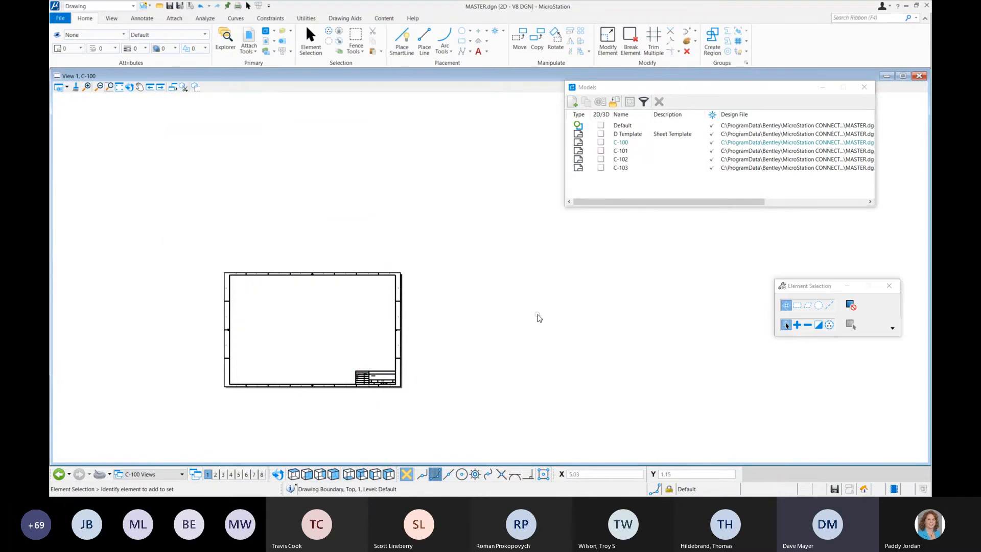
key("ctrl+z")
Step: Delete the drawing boundary around the C-100 sheet while keeping its associated reference
left_click(234, 442)
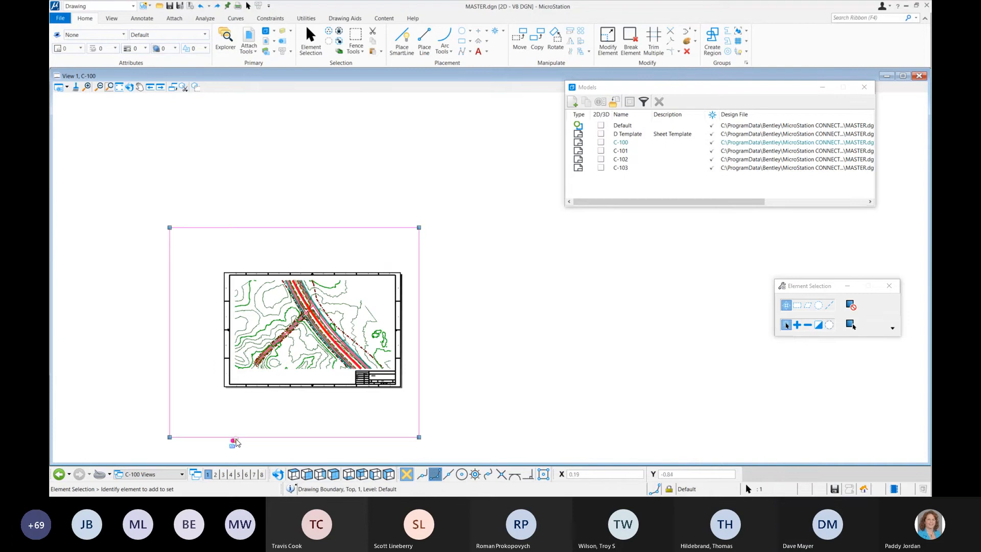
key("Delete")
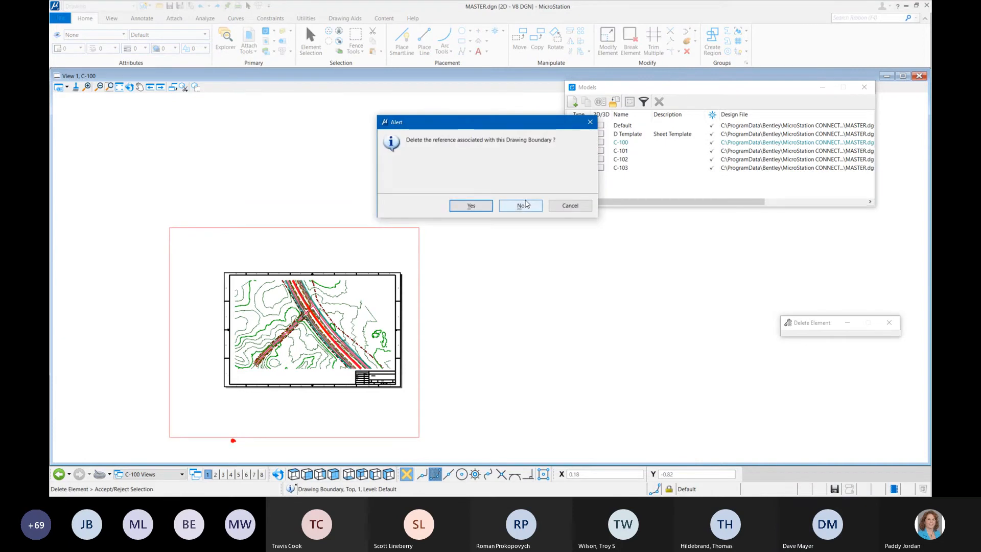
left_click(522, 206)
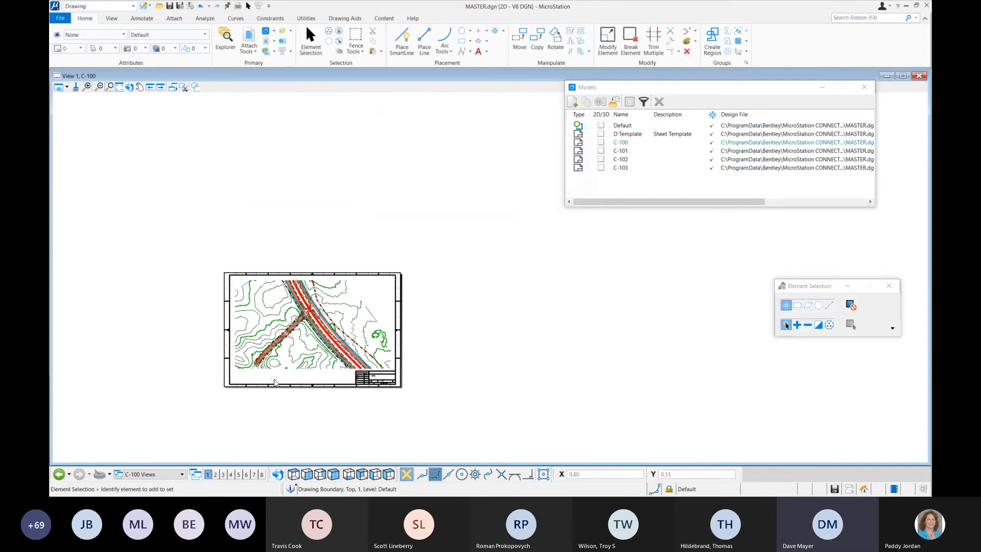
Step: Select the MASTER.dgn reference attachment on the C-100 sheet to inspect its extent, and clear the selection
scroll(273, 379, "up", 5)
middle_click_drag(415, 171, 396, 215)
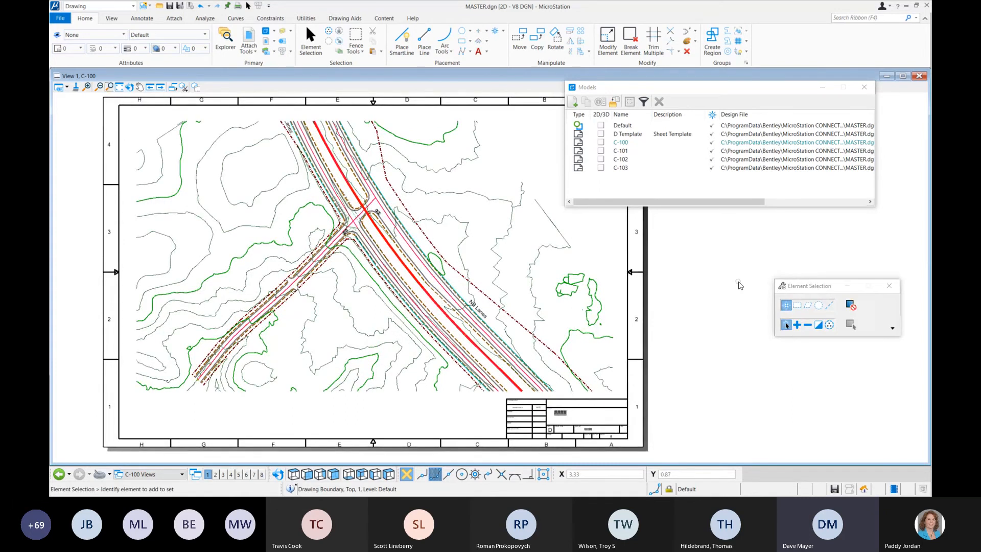
scroll(668, 262, "down", 5)
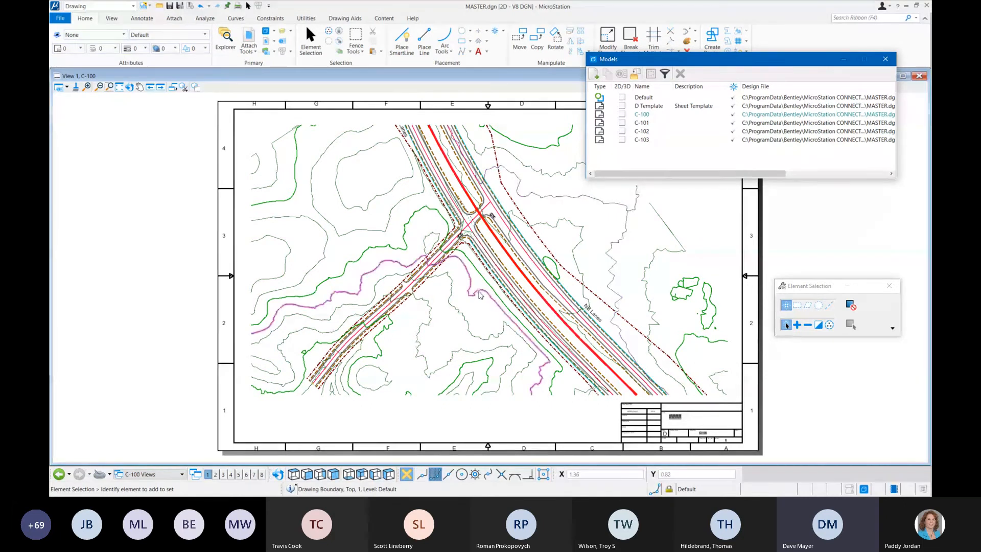
left_click(593, 234)
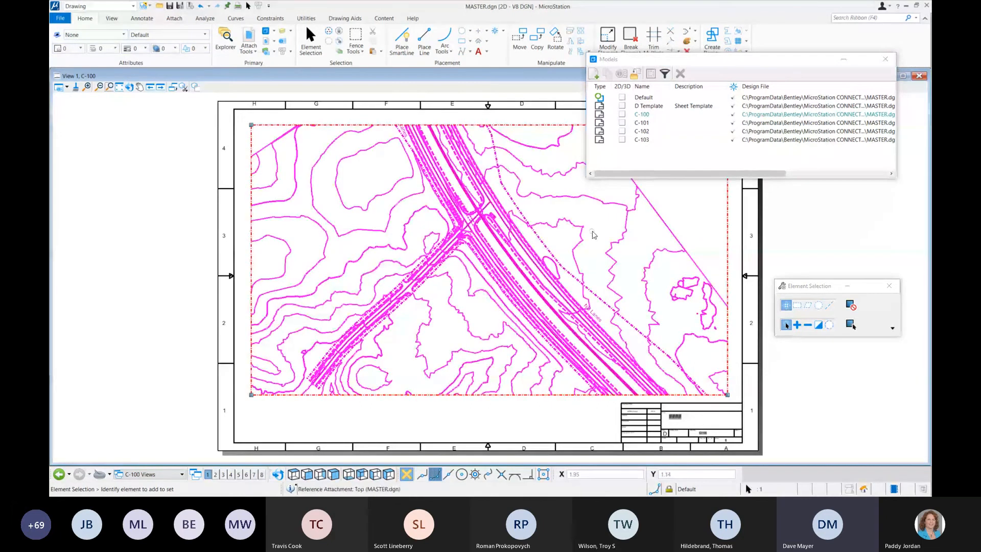
left_click(369, 452)
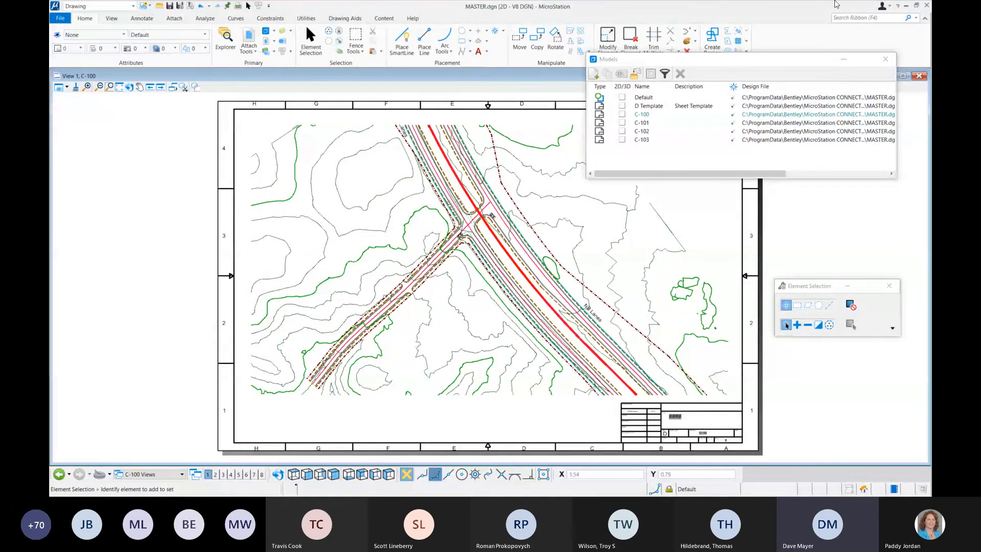
Step: Open the Print dialog for the C-100 sheet and create a new pen table named Overall in the Plotting WorkSet's out folder
left_click(60, 18)
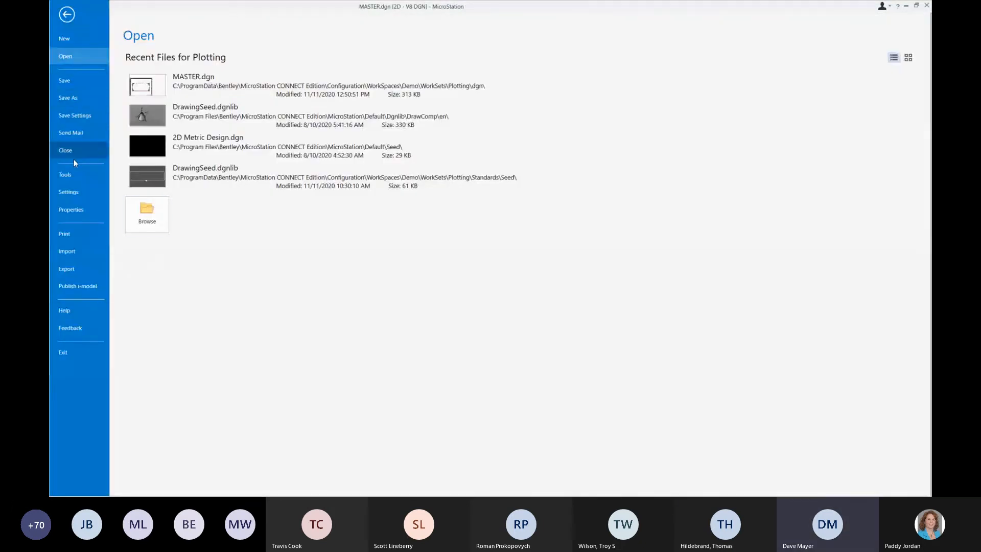
left_click(79, 235)
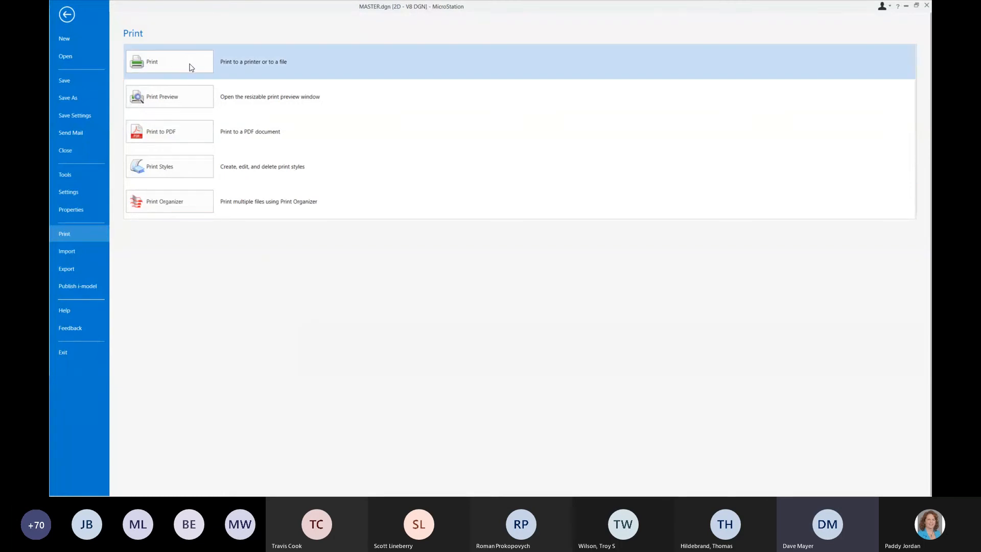
left_click(190, 65)
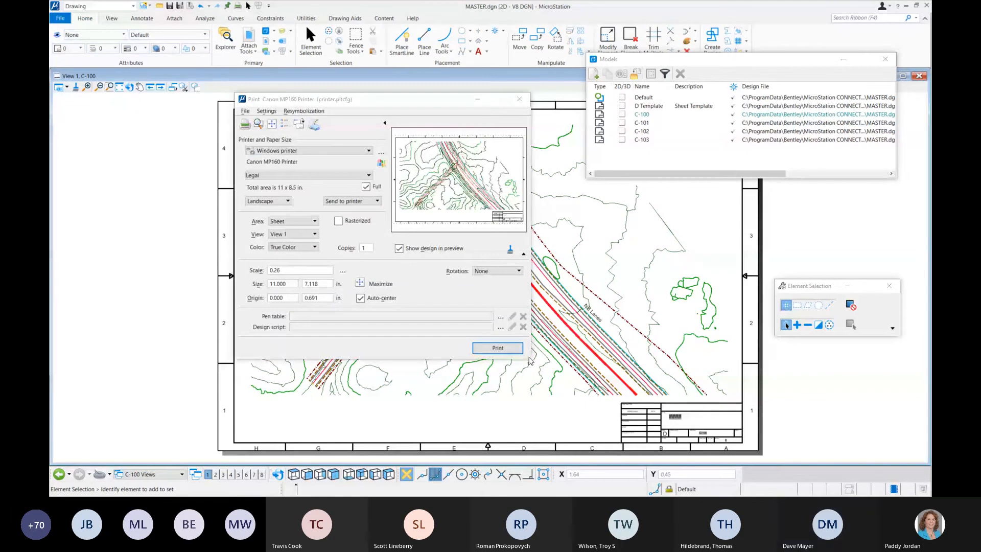
left_click(303, 111)
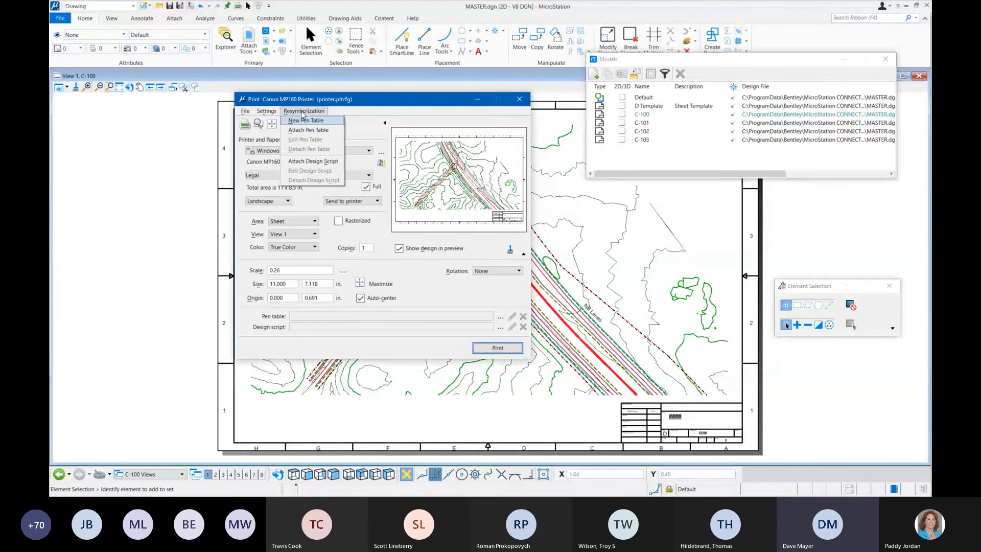
left_click(304, 121)
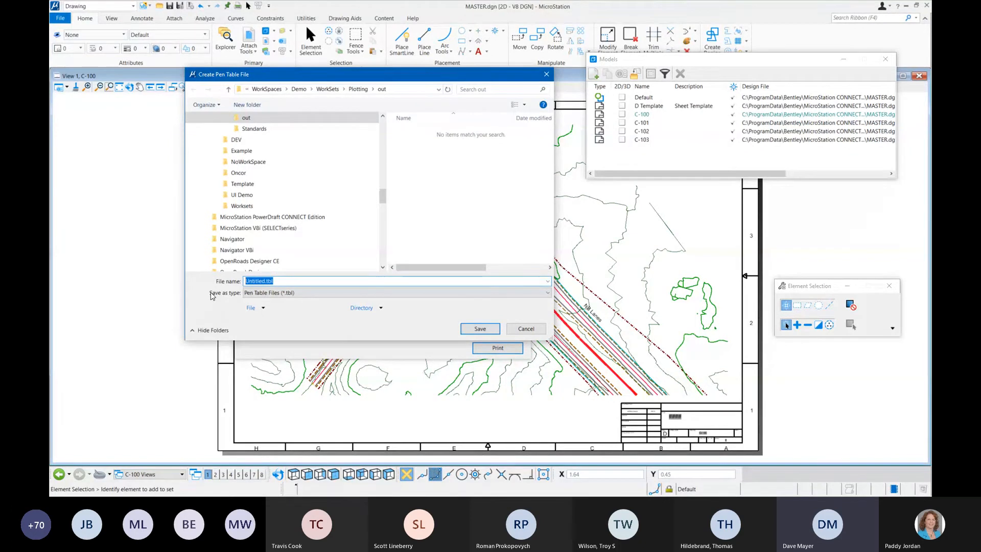
type("Overall")
left_click(480, 330)
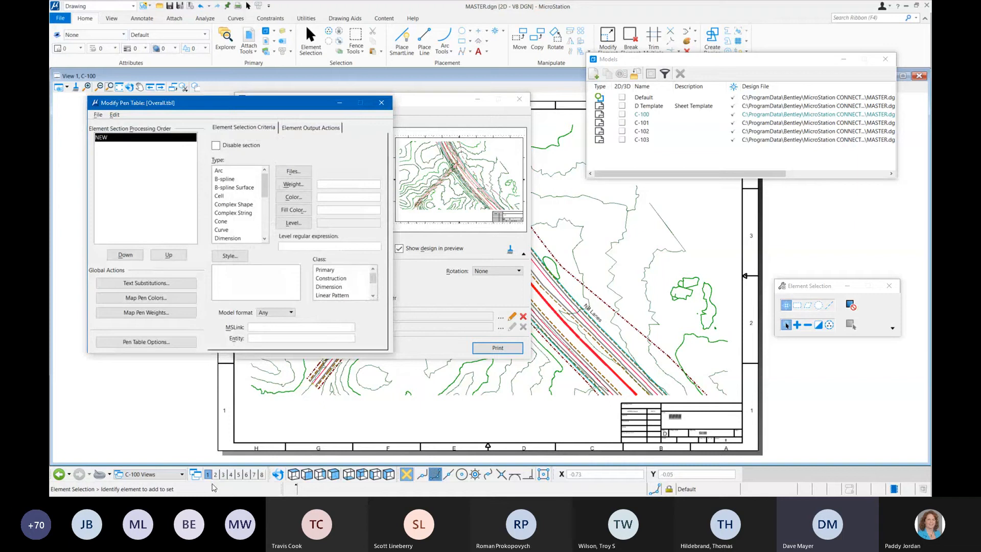
Step: Rename the NEW section of the Overall pen table as topo
left_click_drag(148, 102, 225, 127)
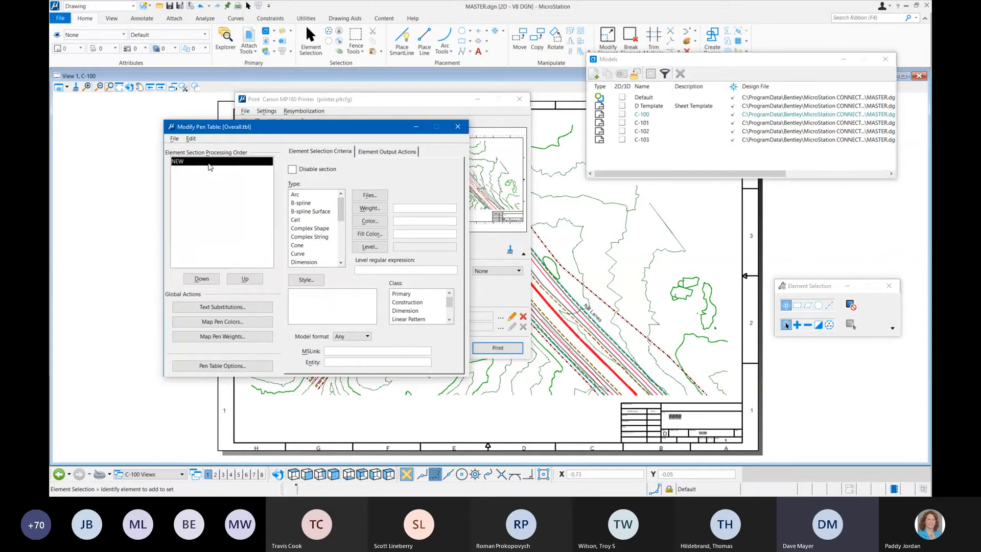
left_click(191, 139)
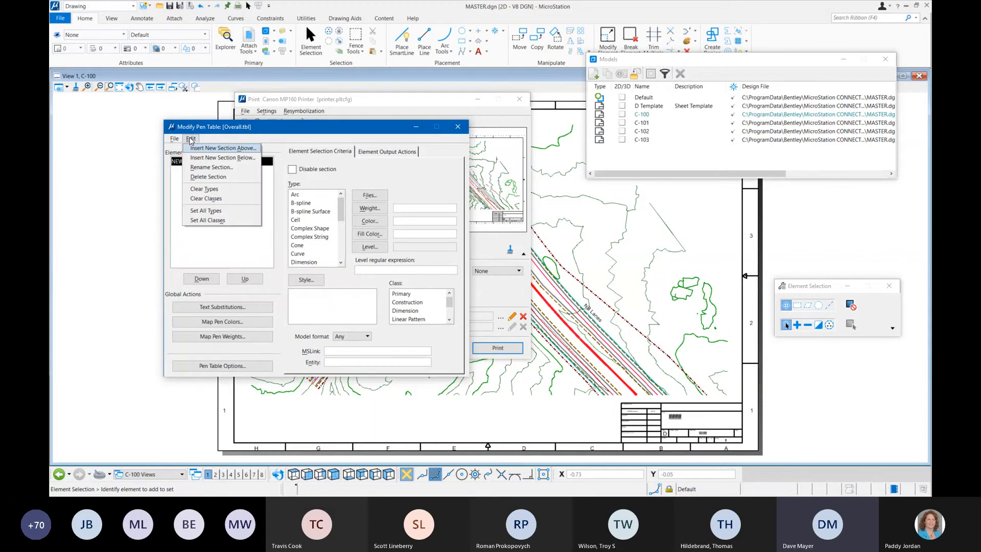
left_click(212, 168)
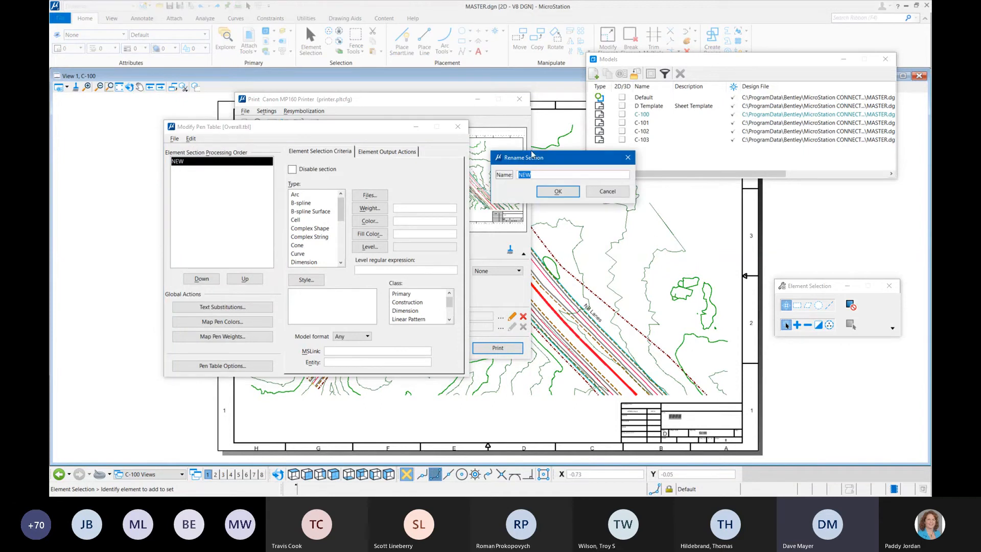
left_click_drag(534, 157, 298, 179)
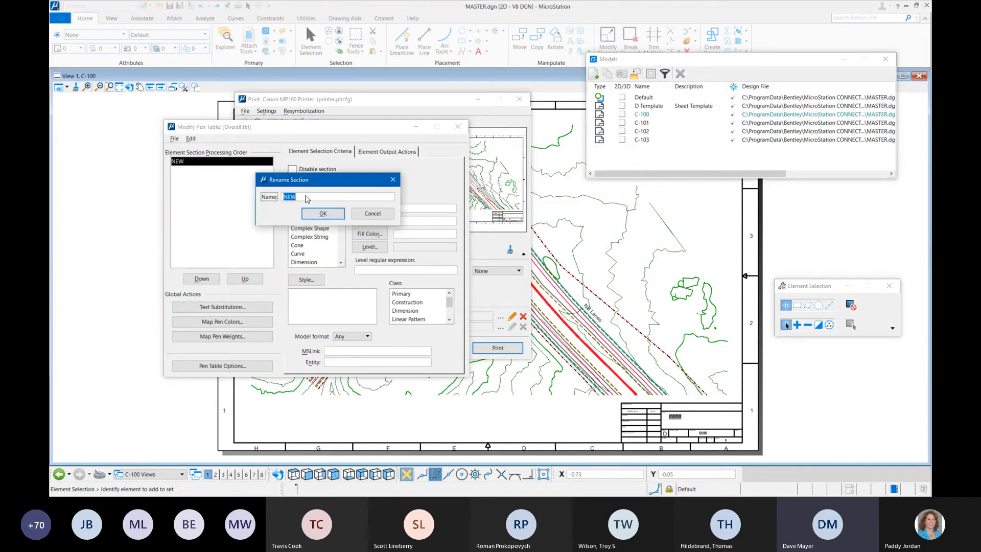
type("topo")
left_click(323, 213)
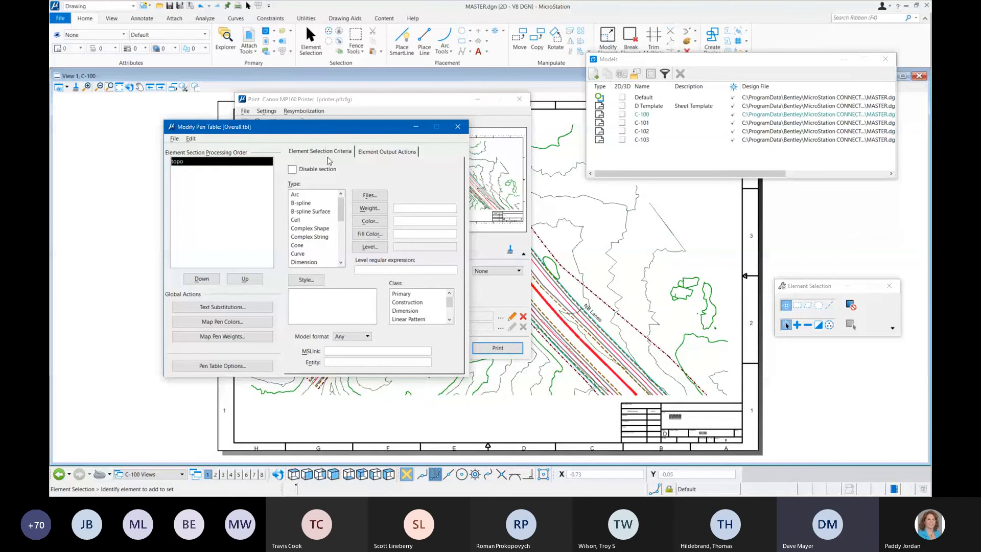
Step: Set the topo section's element selection criteria to the Proposed Terrain level
left_click(387, 151)
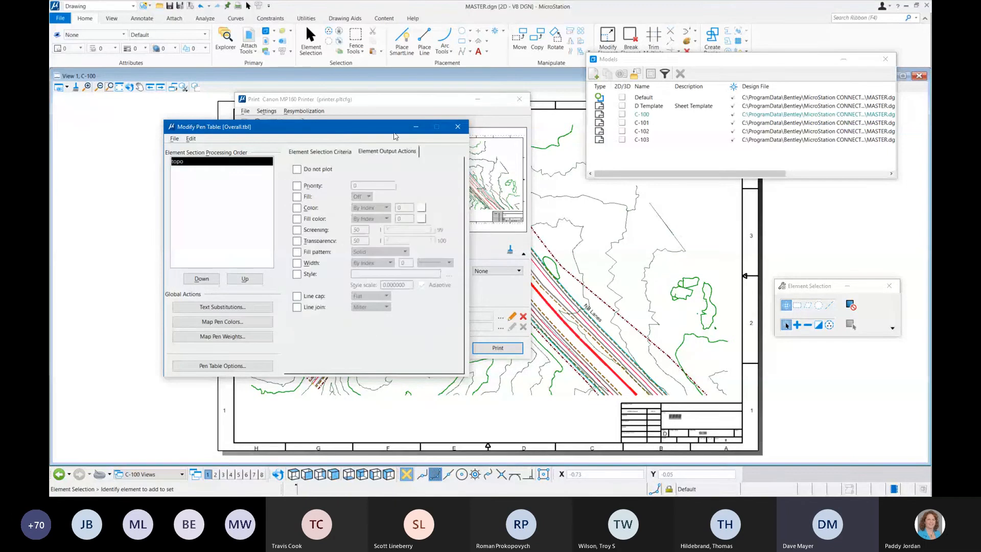
left_click(315, 152)
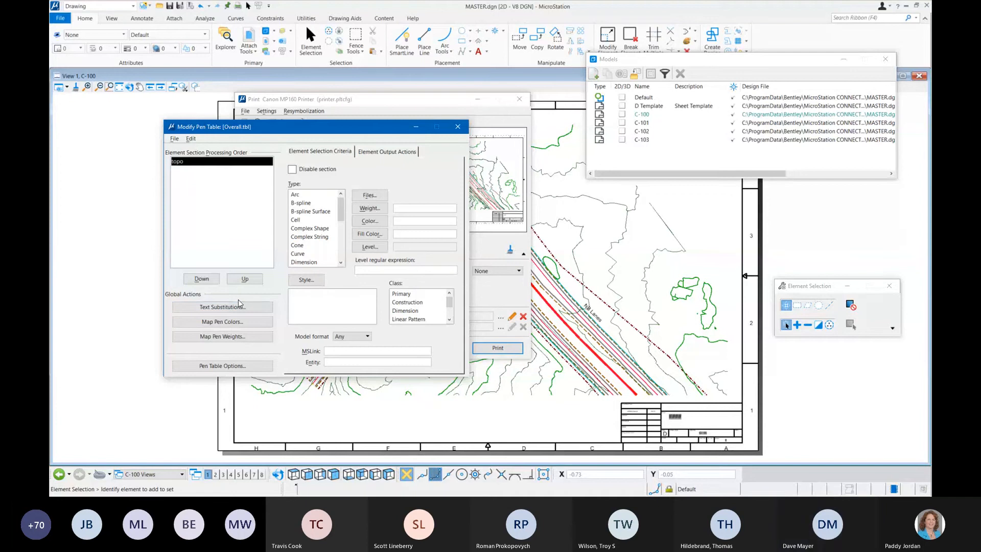
left_click(379, 247)
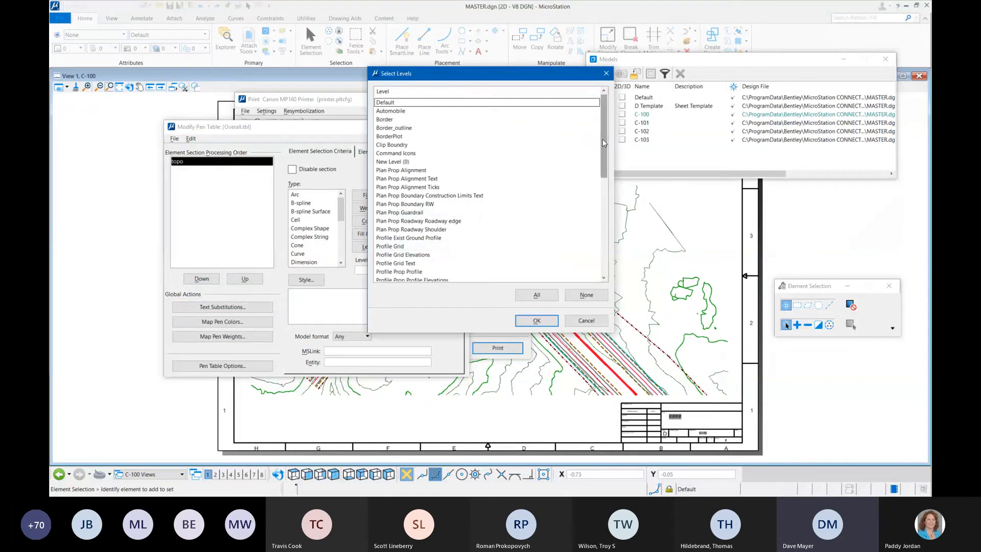
left_click_drag(602, 139, 605, 192)
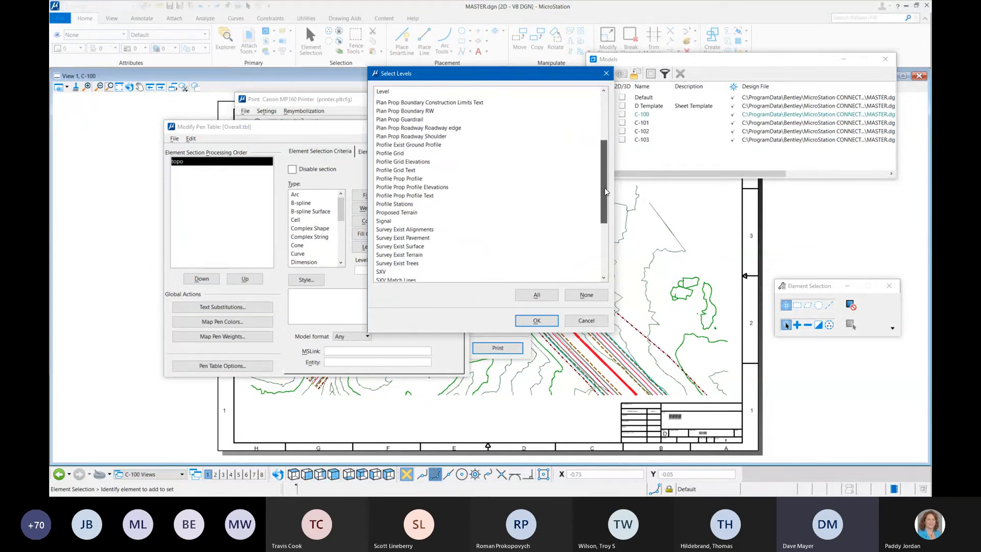
left_click(428, 213)
scroll(570, 217, "down", 2)
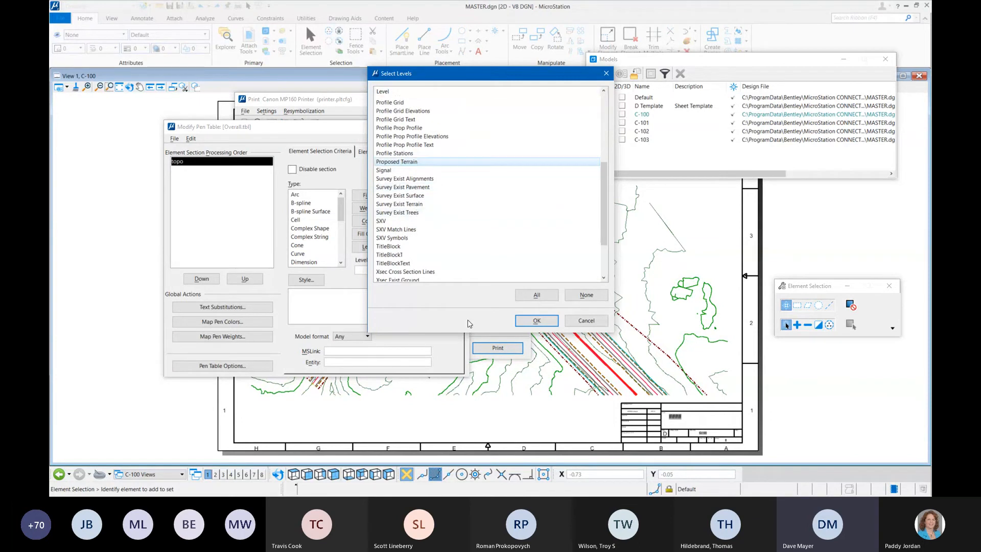
scroll(478, 238, "down", 1)
scroll(478, 238, "down", 1)
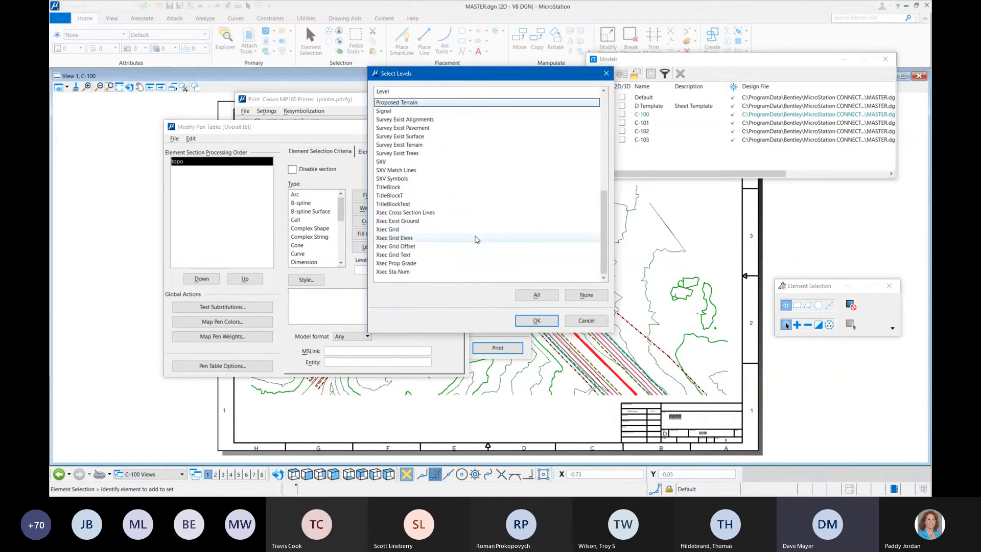
scroll(474, 244, "up", 3)
scroll(476, 246, "up", 5)
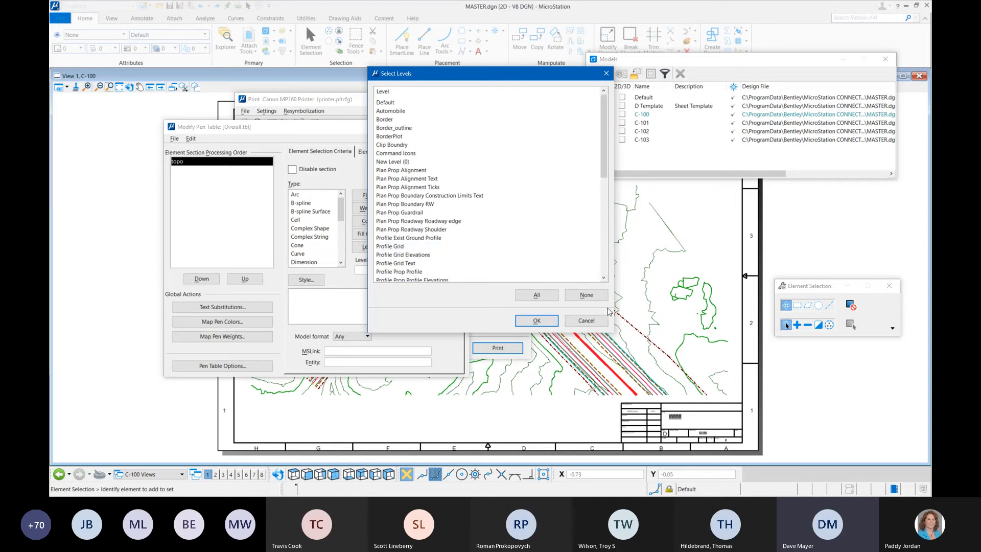
left_click(538, 321)
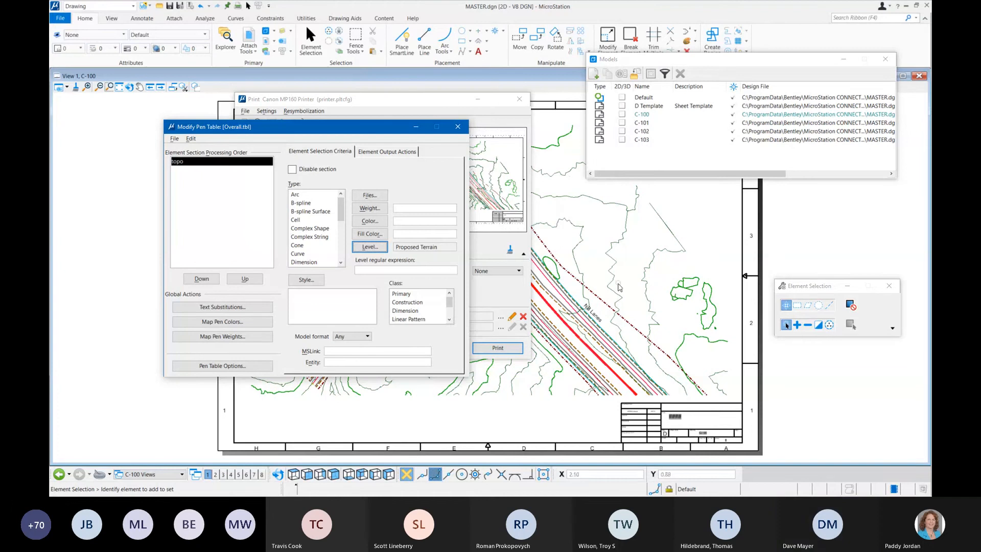
mouse_move(613, 293)
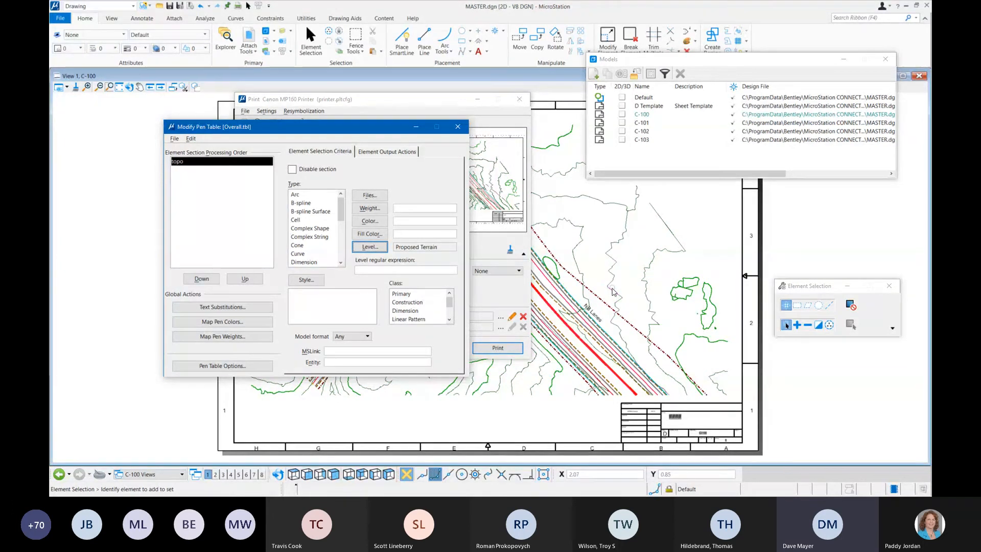
mouse_move(613, 260)
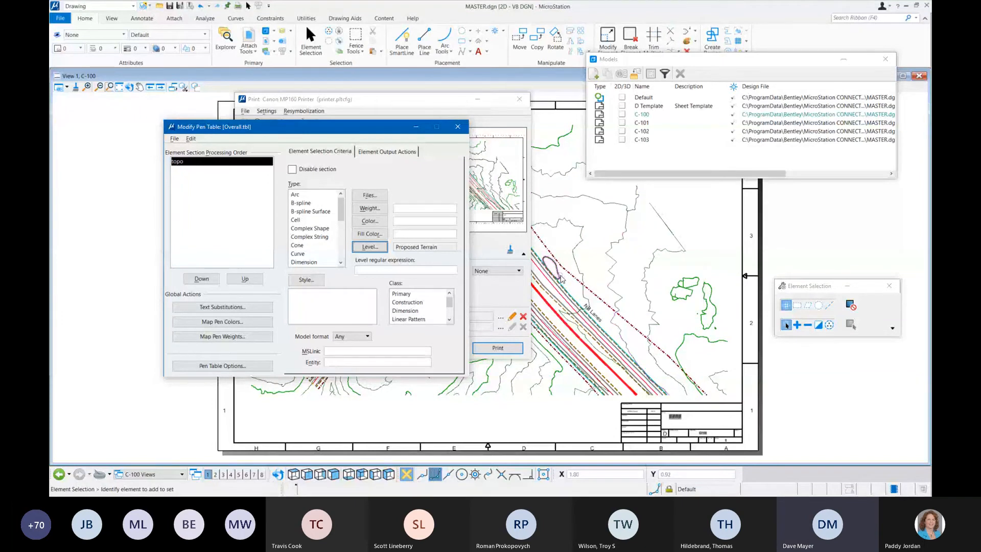
mouse_move(561, 279)
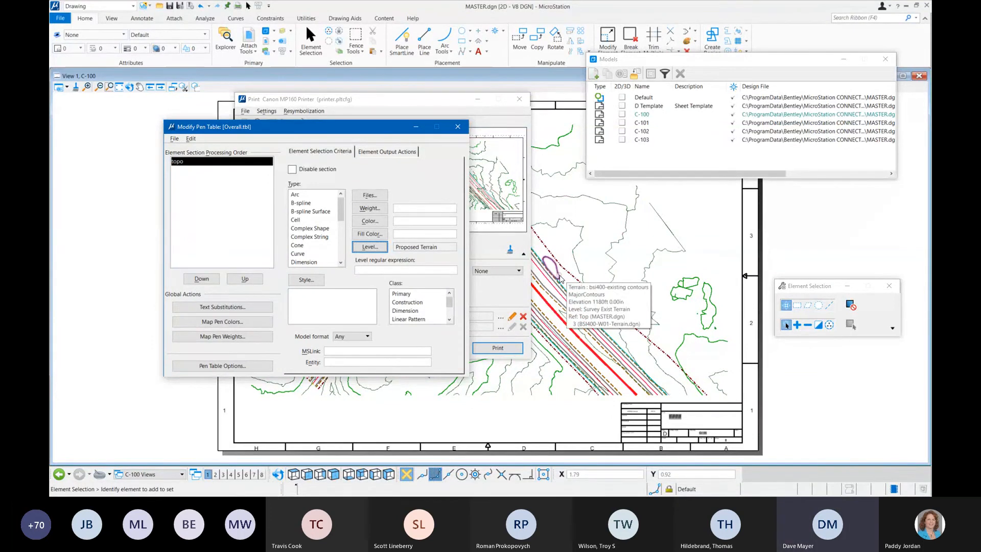
Step: Change the topo section's level selection criteria to the Survey Exist Terrain level
left_click(384, 249)
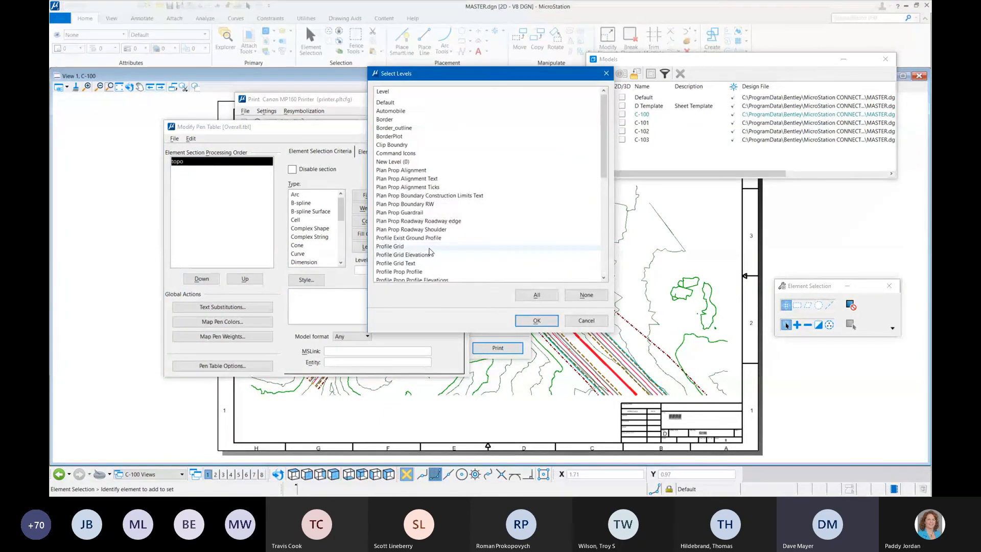
scroll(446, 247, "down", 1)
scroll(446, 247, "down", 1)
left_click(444, 253)
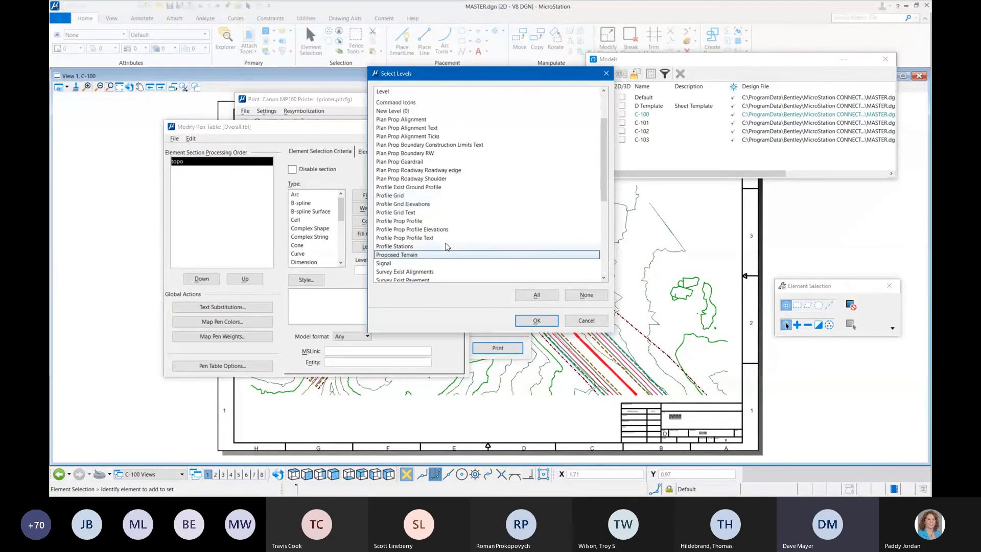
scroll(439, 248, "down", 2)
left_click(437, 247)
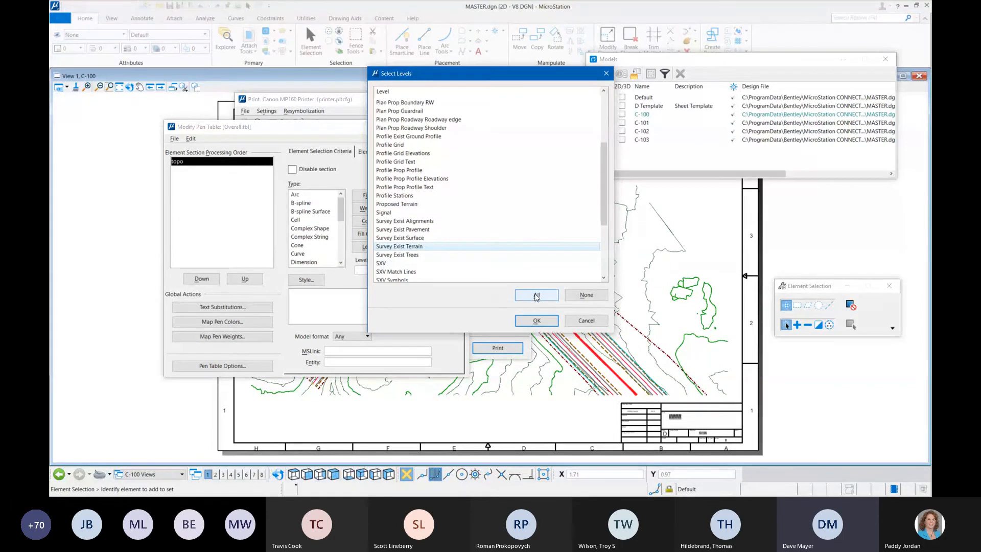
scroll(535, 255, "up", 4)
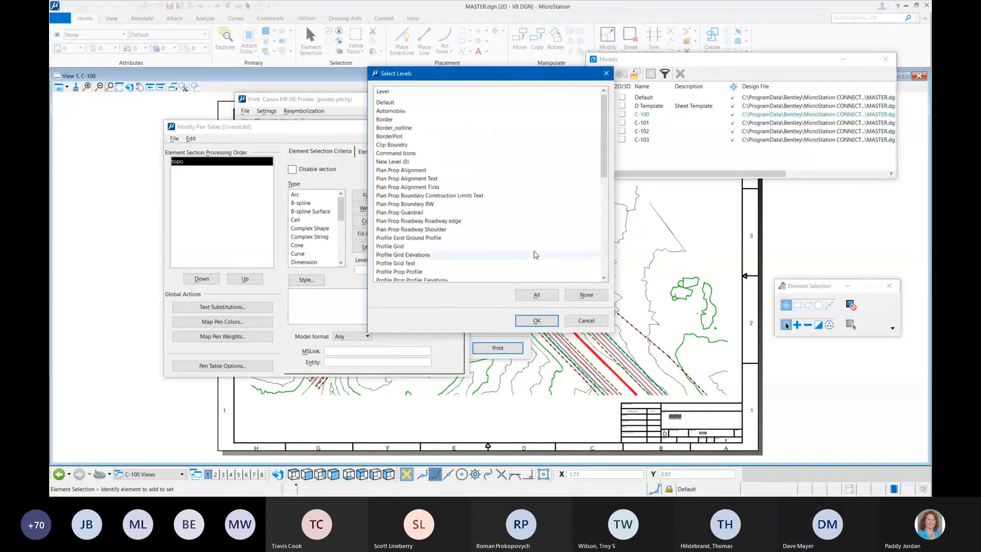
scroll(534, 255, "down", 6)
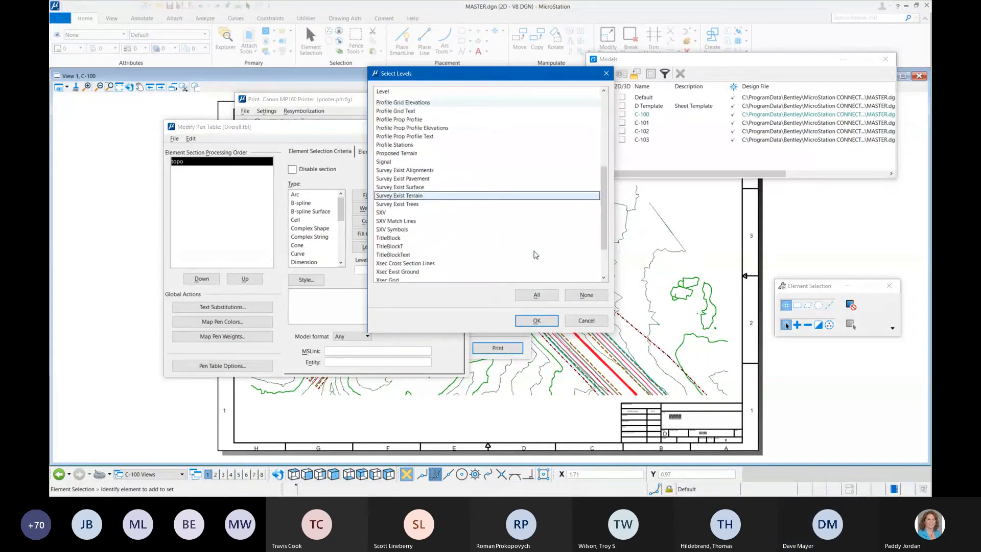
left_click(536, 321)
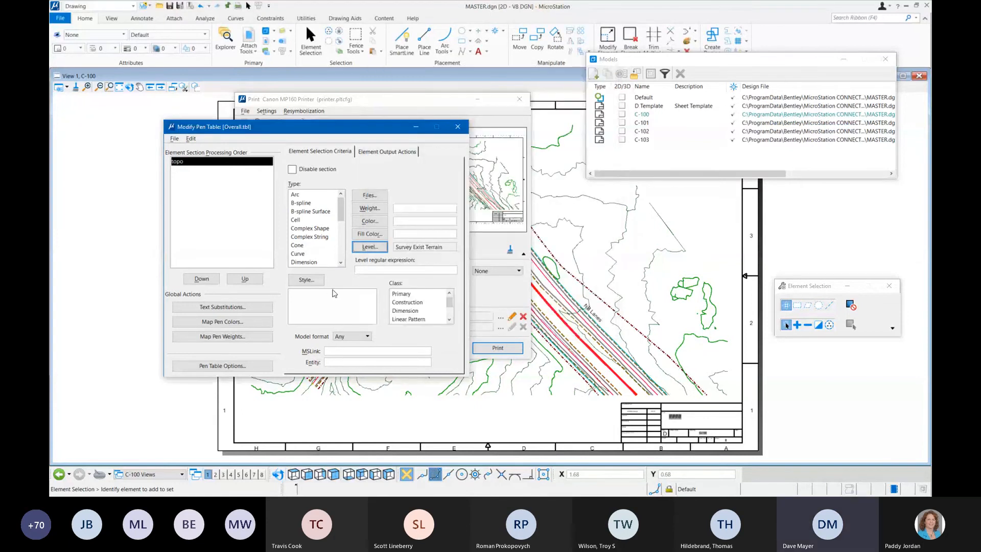
Step: Turn on screening at 37 in the topo section's output actions, then save and close the Overall pen table
left_click(391, 152)
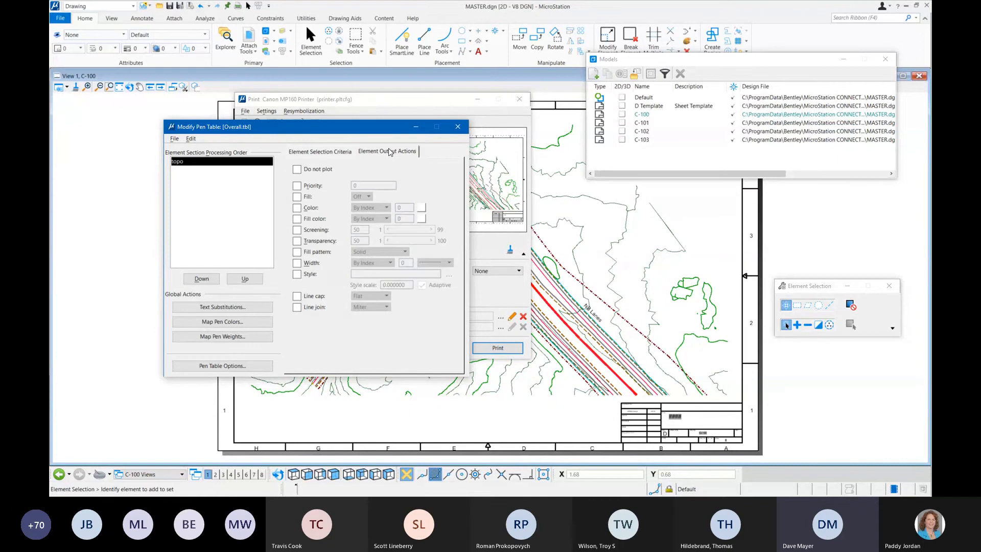
left_click(297, 230)
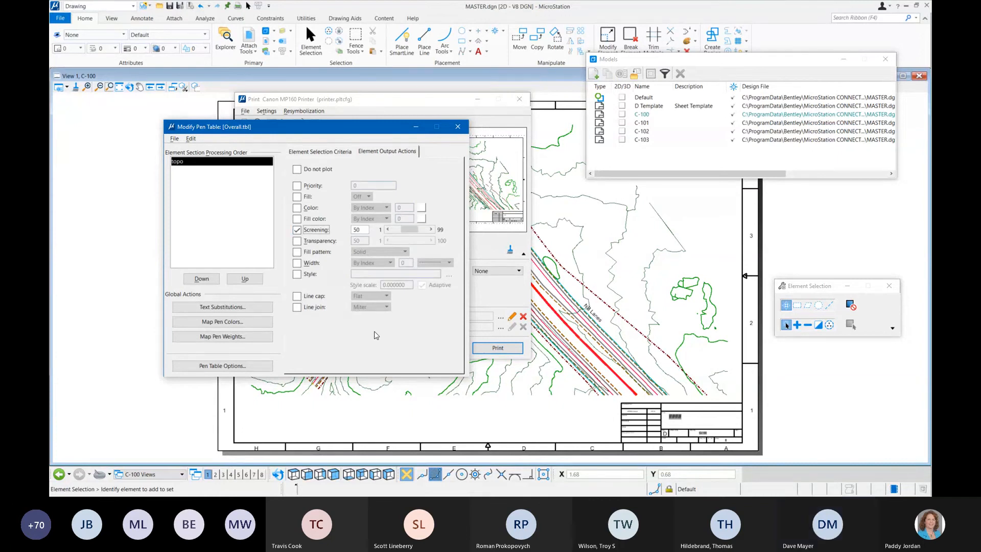
left_click_drag(411, 230, 406, 230)
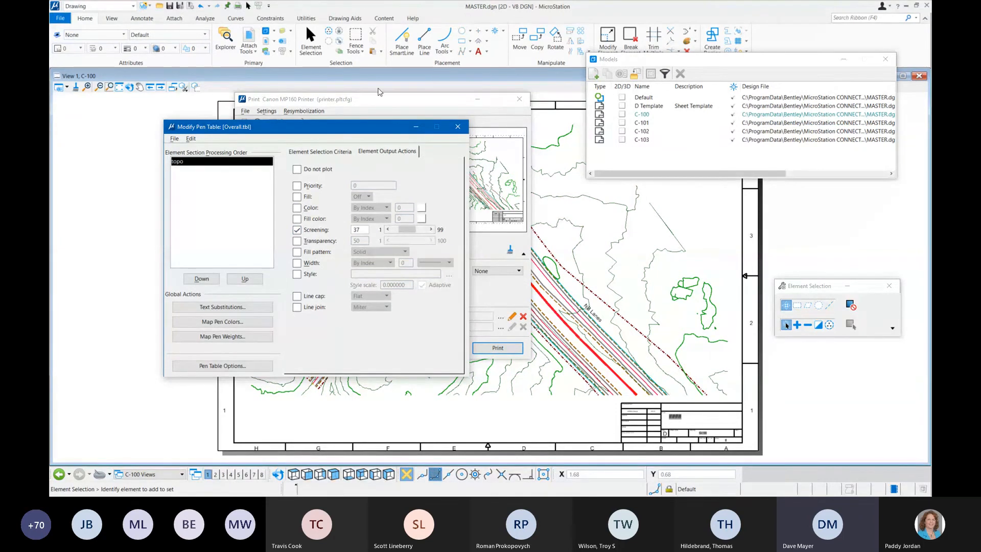
left_click(175, 139)
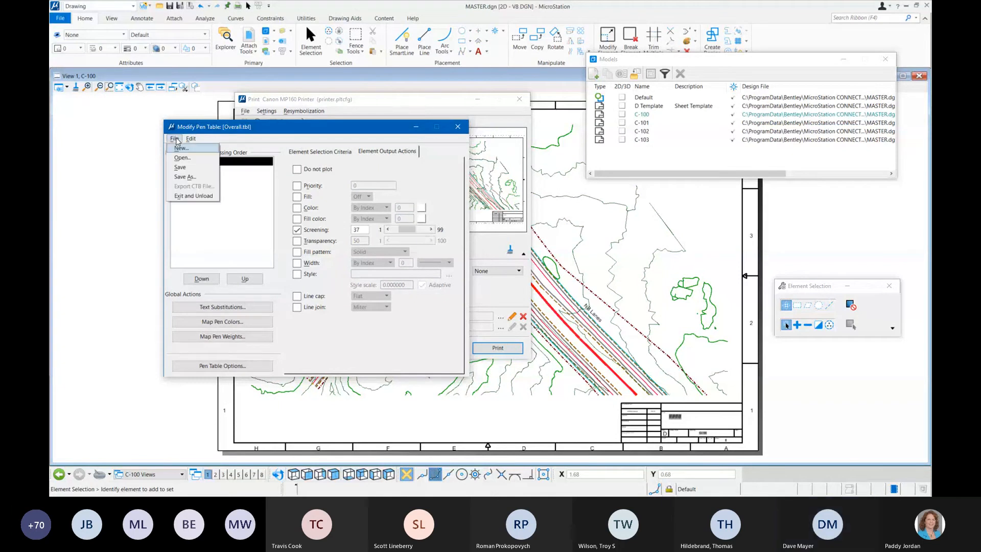
left_click(194, 171)
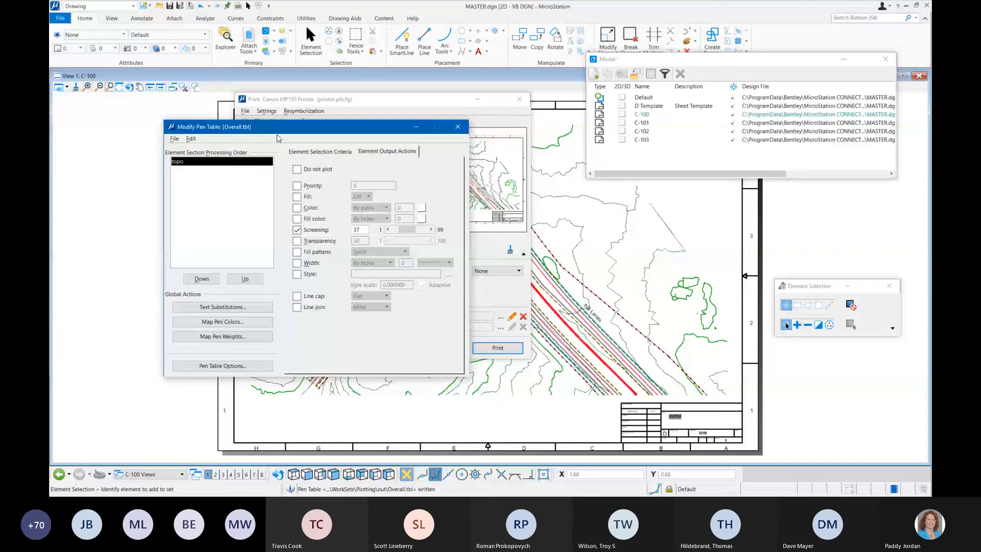
left_click(458, 126)
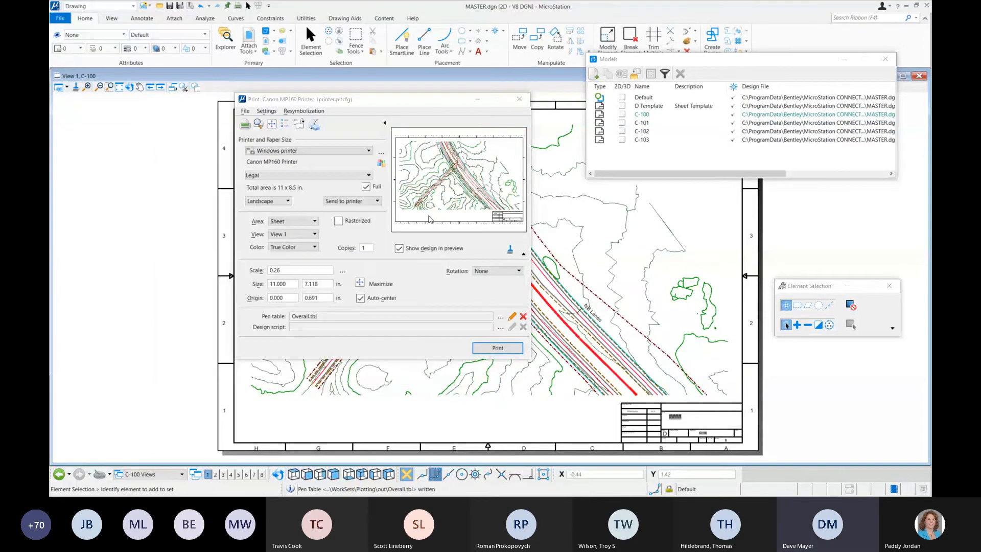
Step: Refresh the C-100 print preview and view it in an enlarged separate preview window to check the terrain screening
left_click(511, 251)
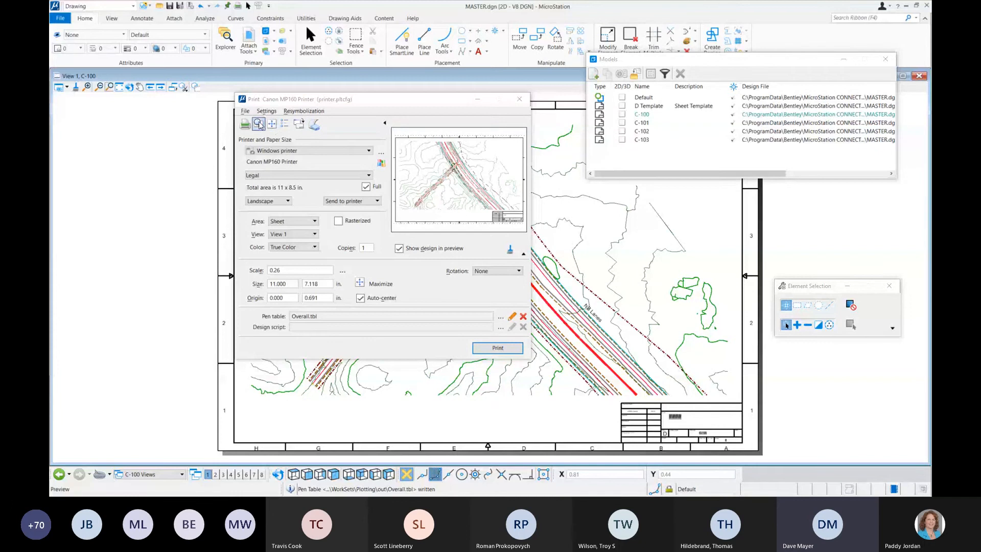
left_click(259, 124)
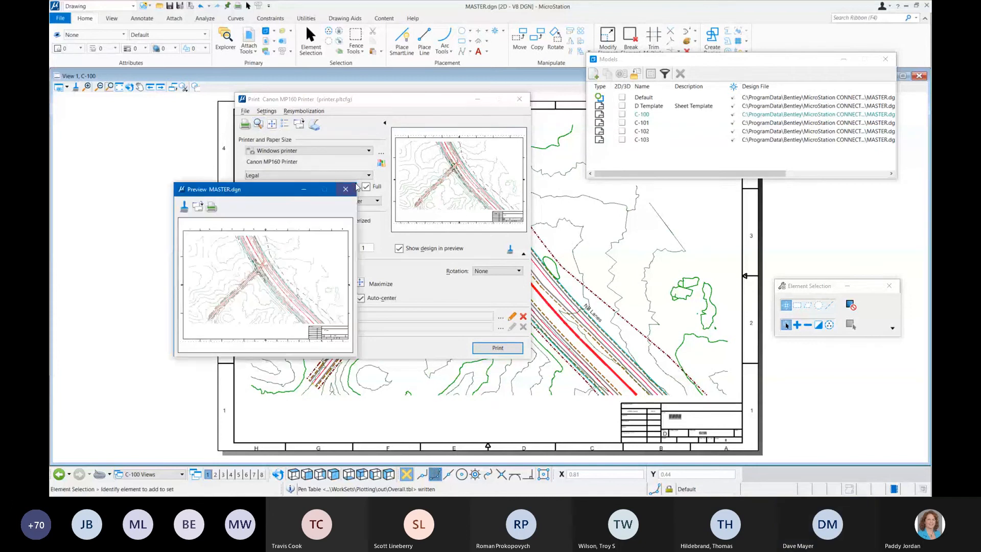
left_click_drag(357, 182, 441, 145)
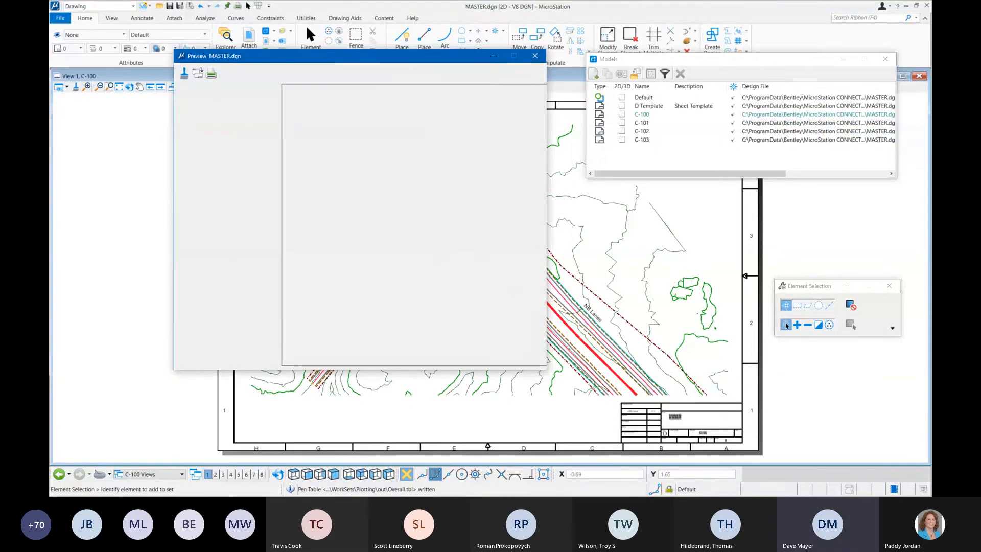
left_click_drag(330, 57, 278, 74)
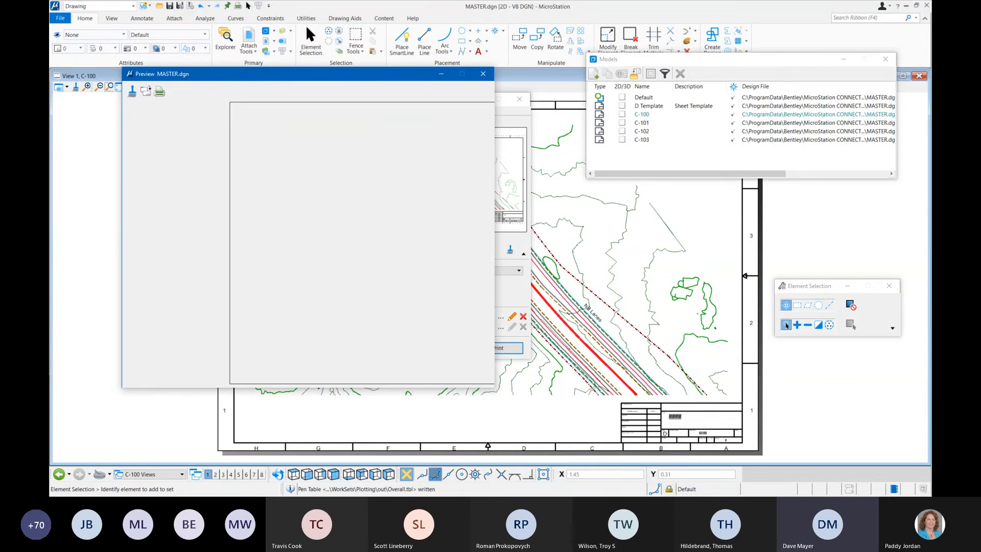
mouse_move(494, 387)
left_mouse_down()
mouse_move(348, 276)
mouse_move(539, 423)
left_mouse_up()
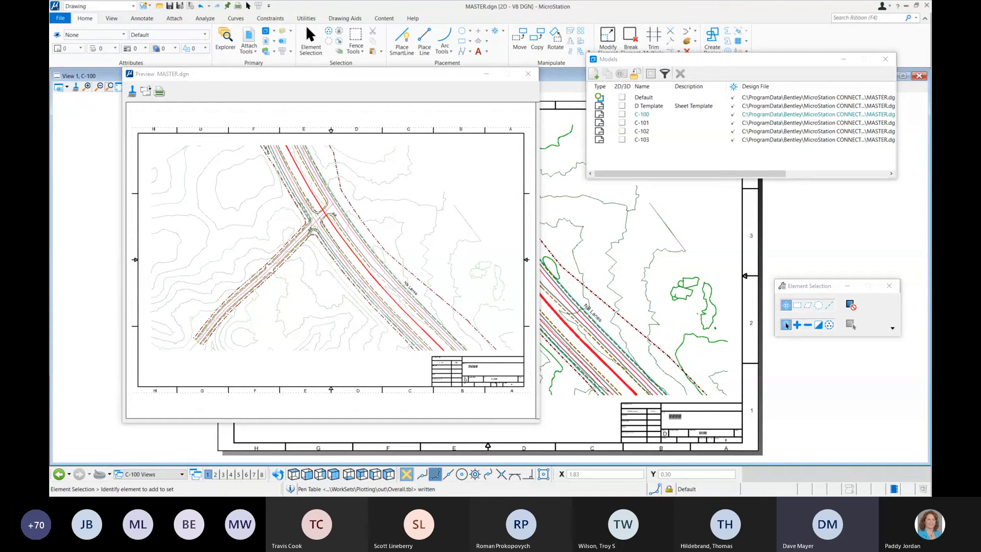
Step: Set the topo section's output width to index 0 and its screening to 14, and save the Overall pen table
left_click_drag(50, 144, 416, 99)
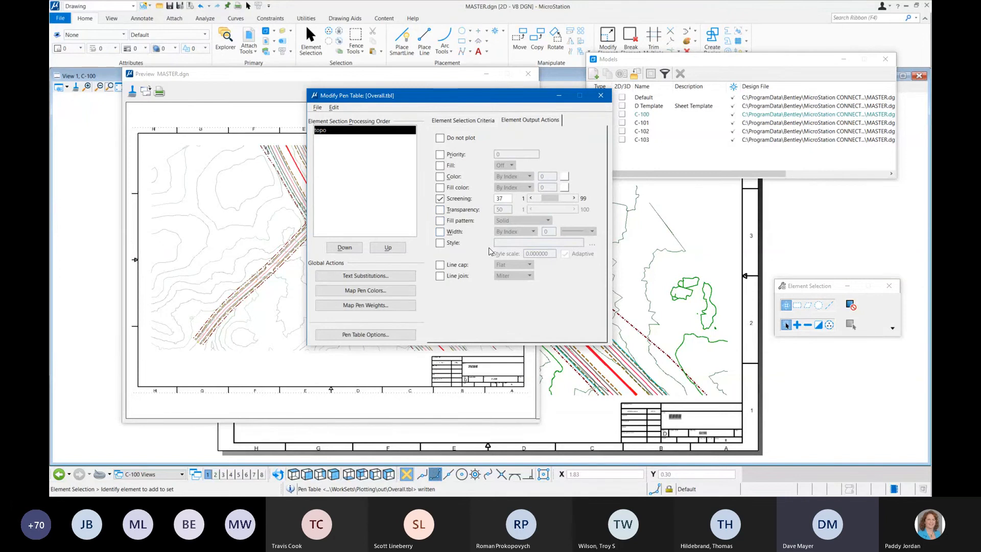
left_click(440, 231)
left_click(582, 232)
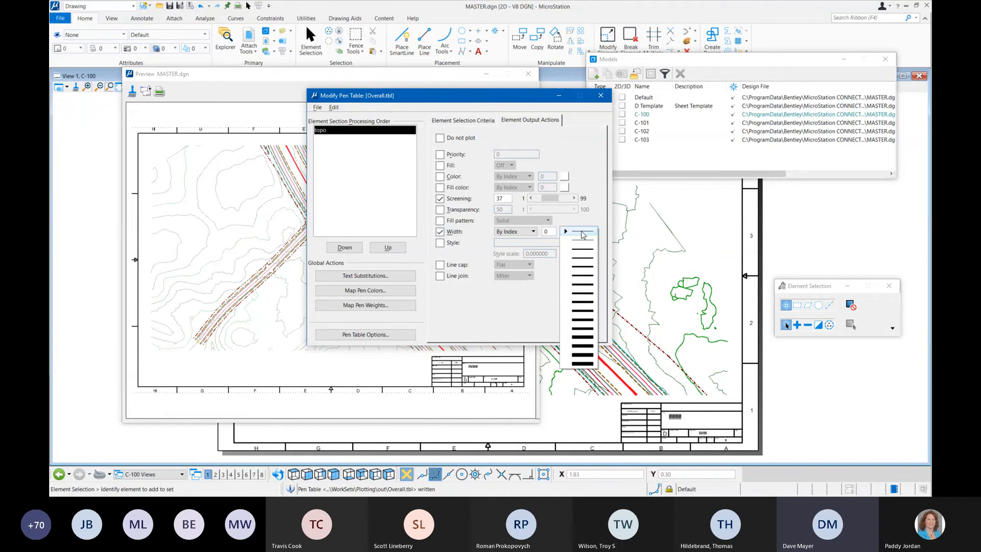
left_click(583, 234)
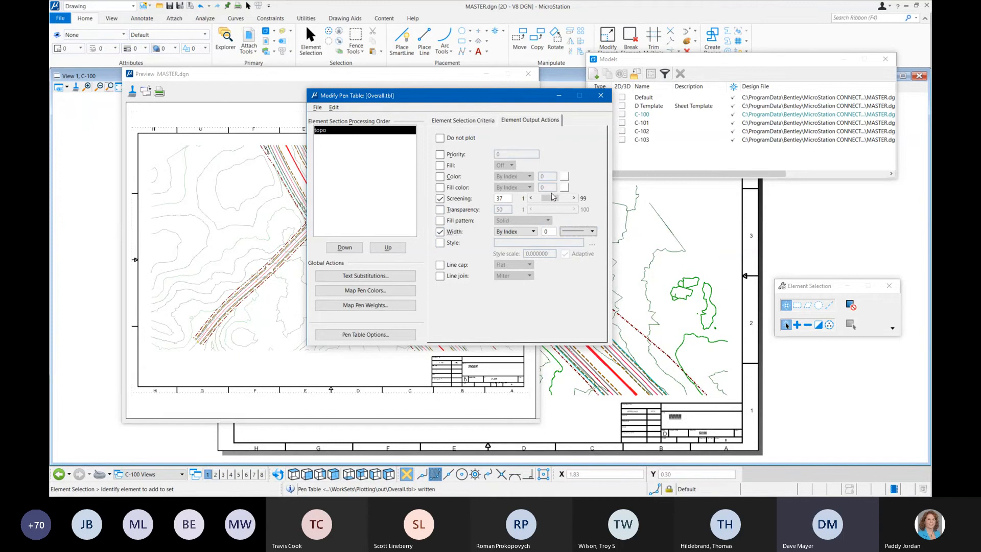
left_click_drag(552, 197, 546, 200)
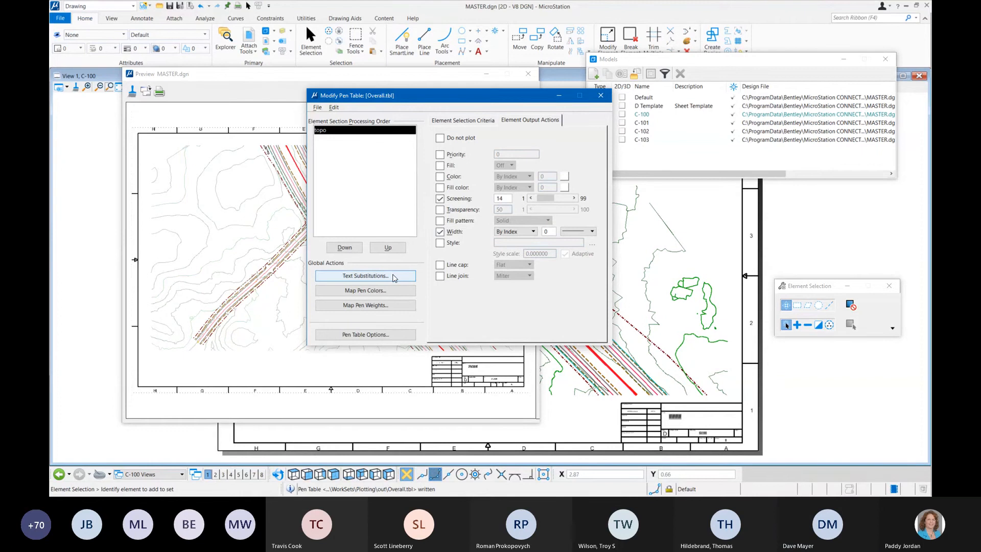
left_click(317, 108)
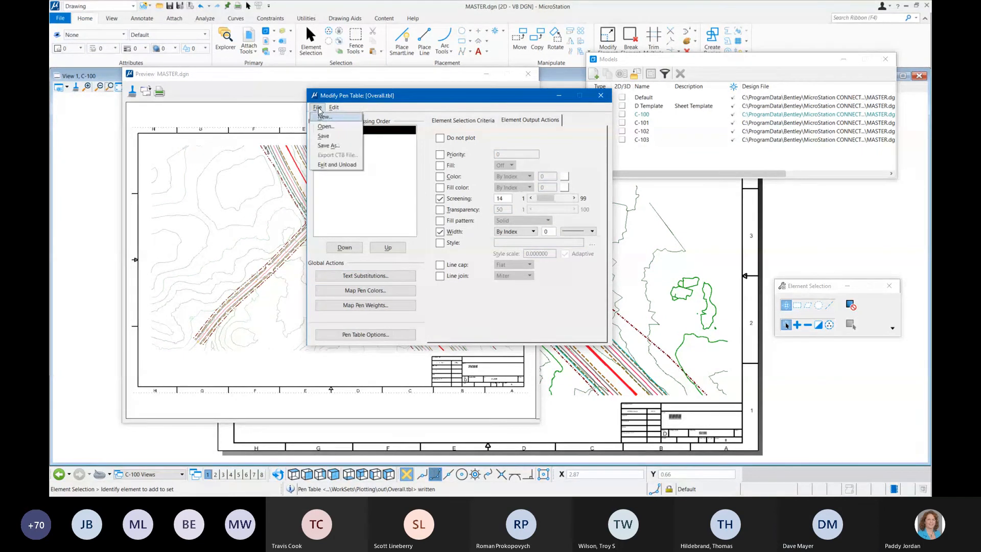
left_click(322, 136)
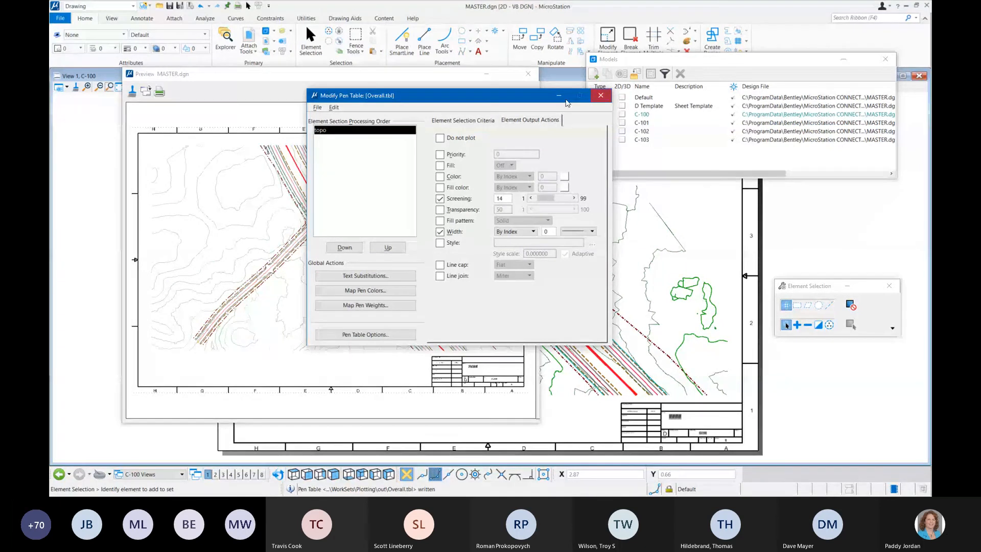
left_click(318, 107)
left_click(326, 139)
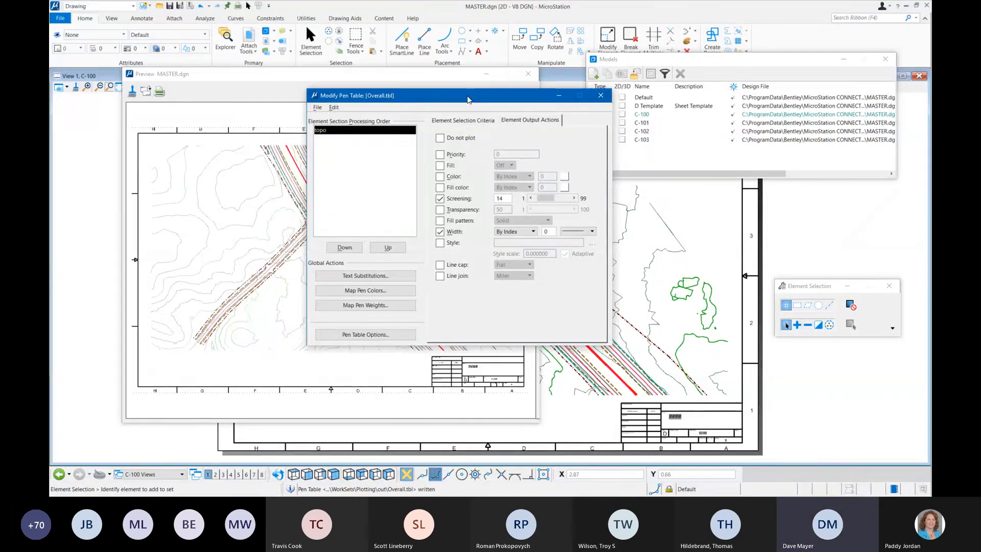
Step: Refresh the C-100 preview with the saved pen table, print the sheet from the preview window and close it
left_click_drag(465, 97, 50, 123)
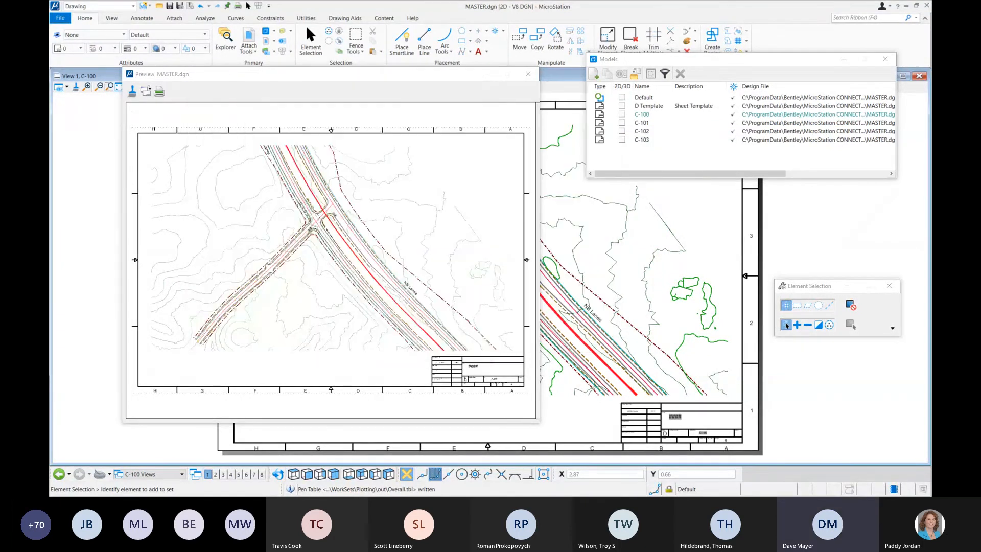
left_click(132, 94)
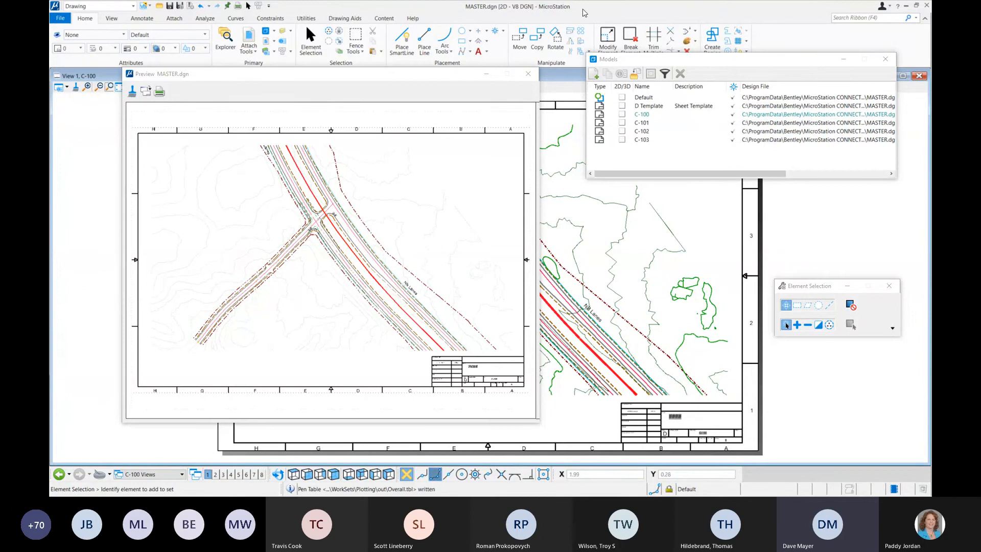
left_click(159, 91)
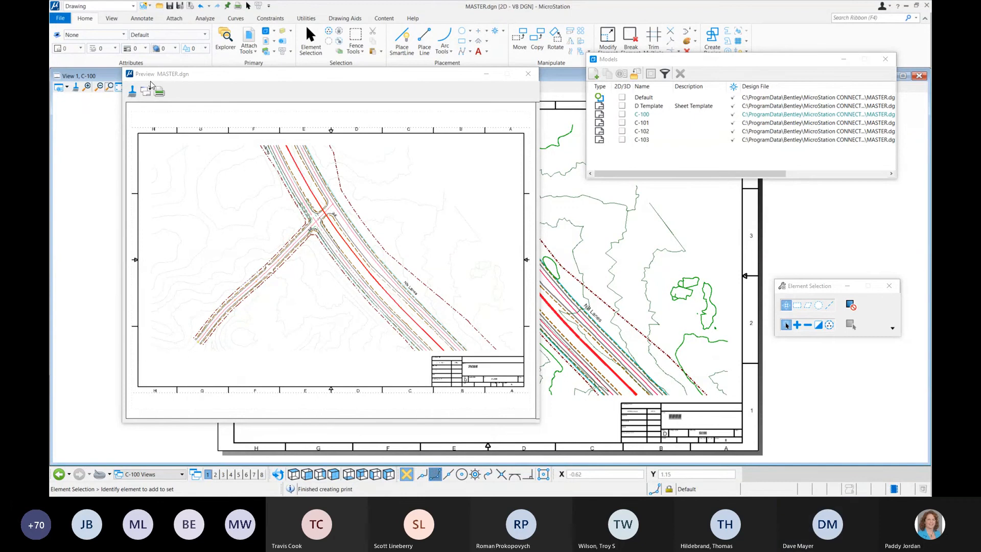
left_click(529, 74)
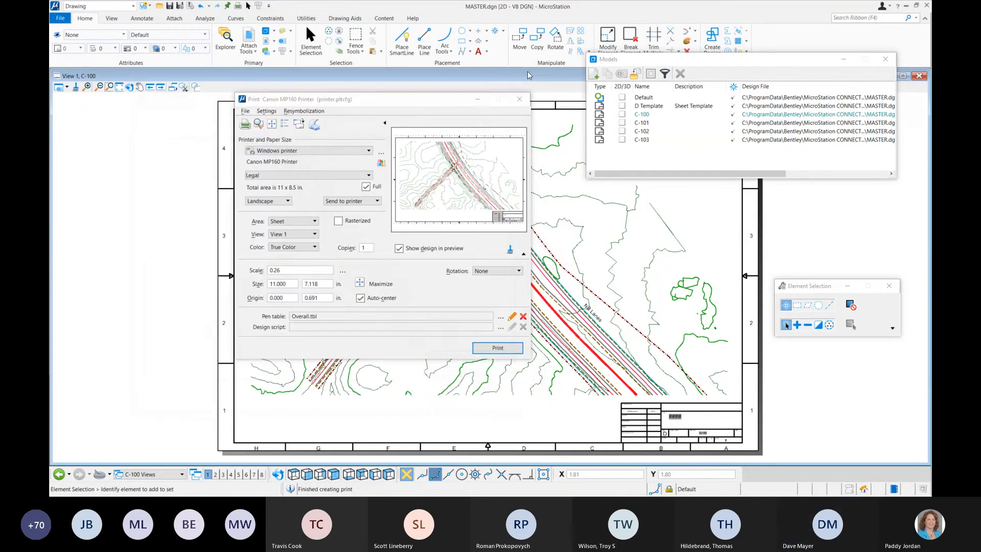
Step: Select the PDF printer driver and print the C-100 sheet to MASTER-C-100-000.pdf in the out folder
left_click(322, 151)
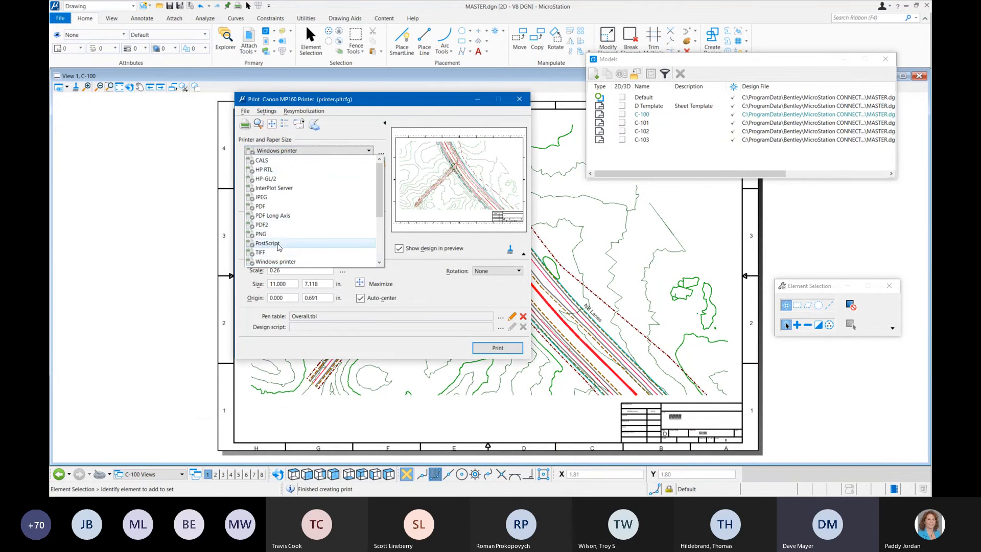
left_click(291, 206)
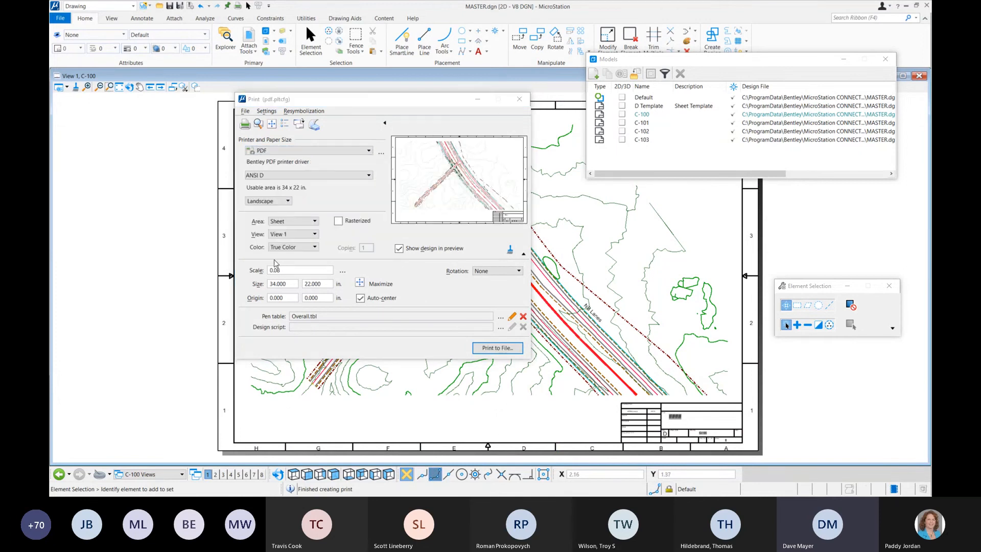
left_click(246, 124)
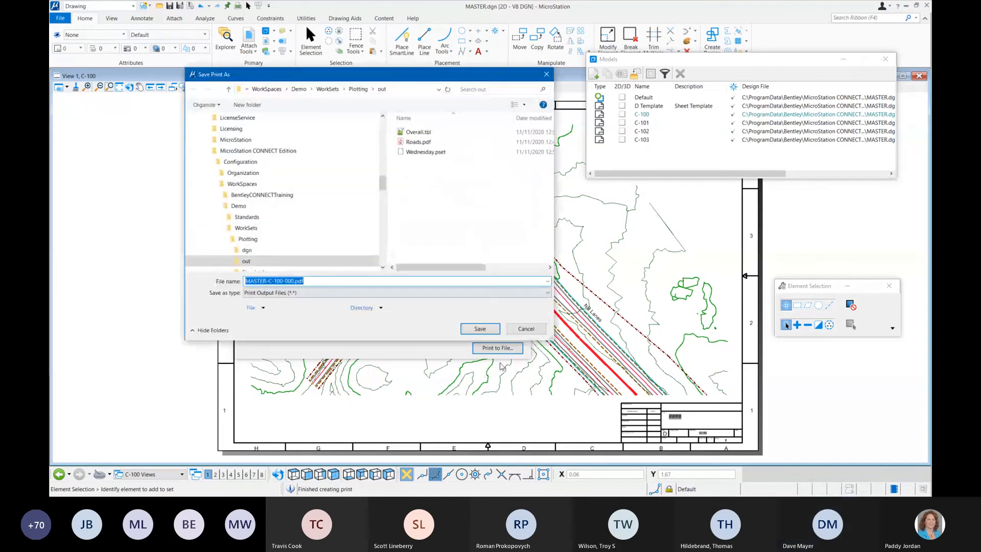
left_click(480, 329)
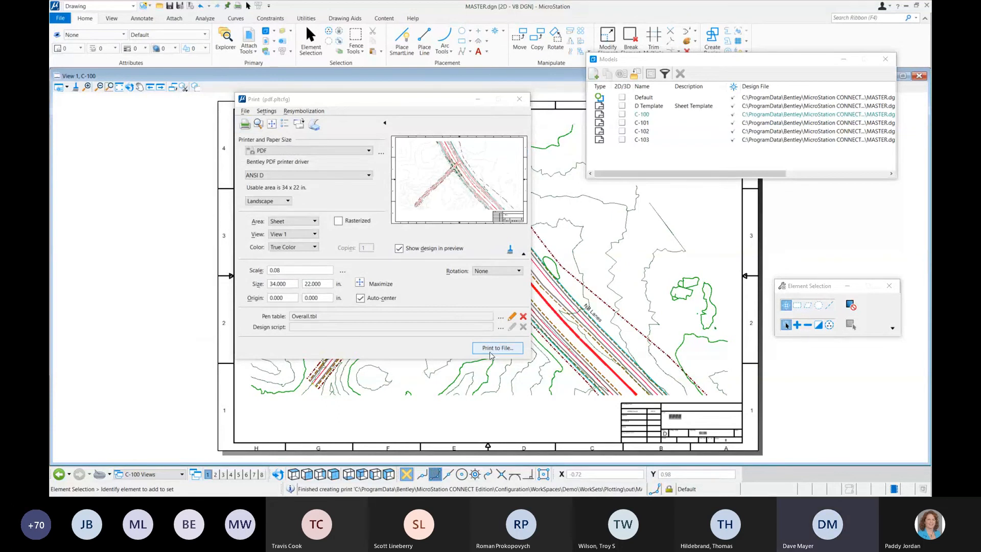
Step: Open MASTER-C-100-000.pdf from the out folder in Adobe Acrobat Reader to check the printed sheet, and close the reader and print dialogs
left_click(491, 349)
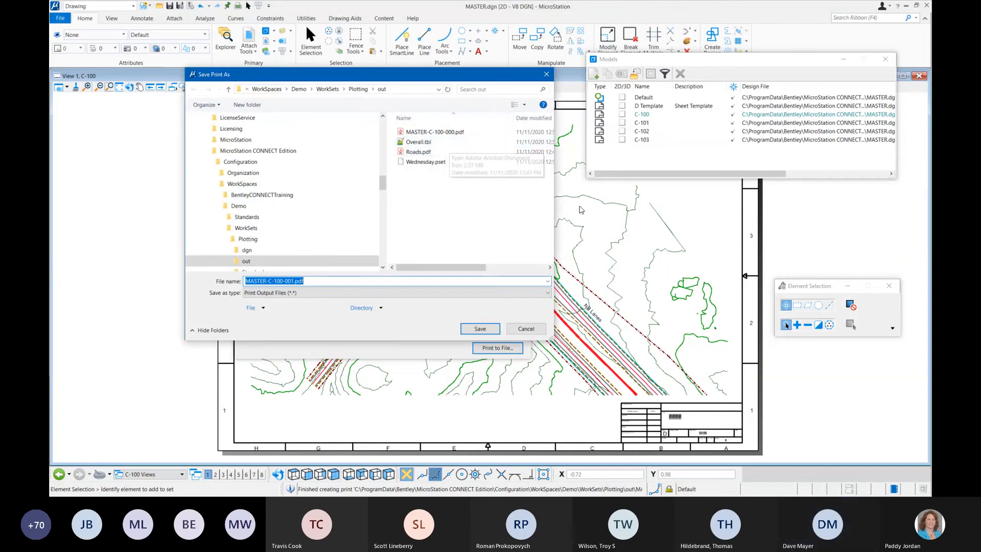
left_click_drag(554, 195, 748, 211)
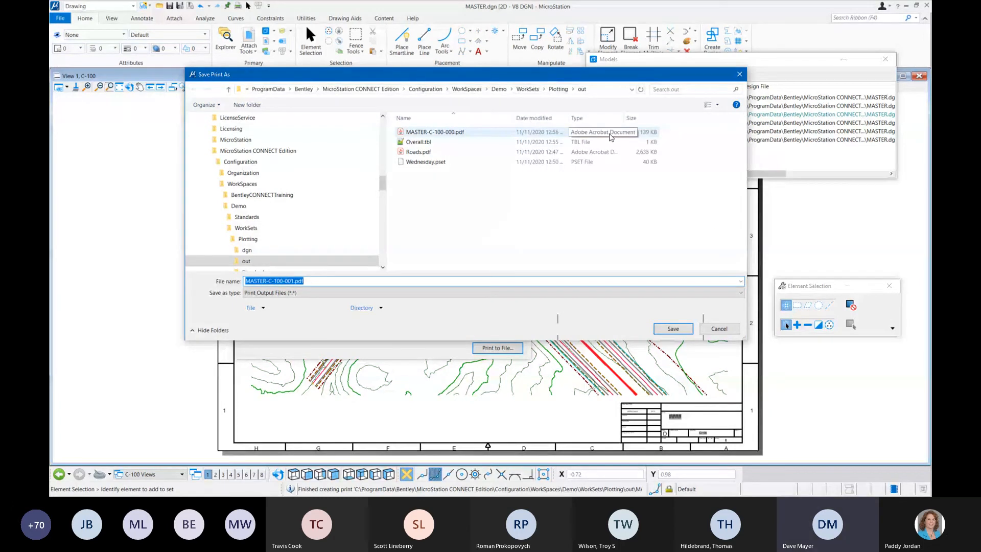
double_click(425, 132)
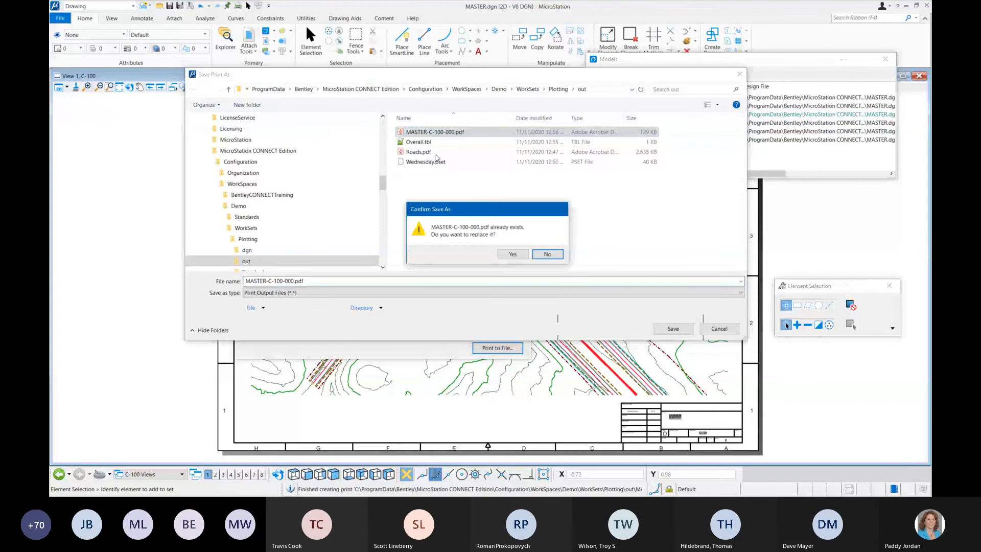
left_click(547, 254)
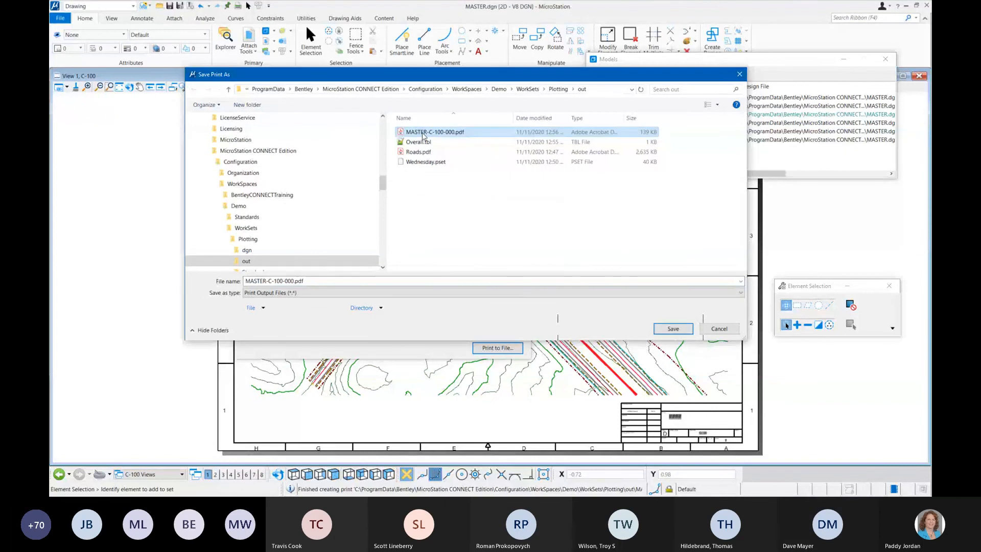
right_click(423, 134)
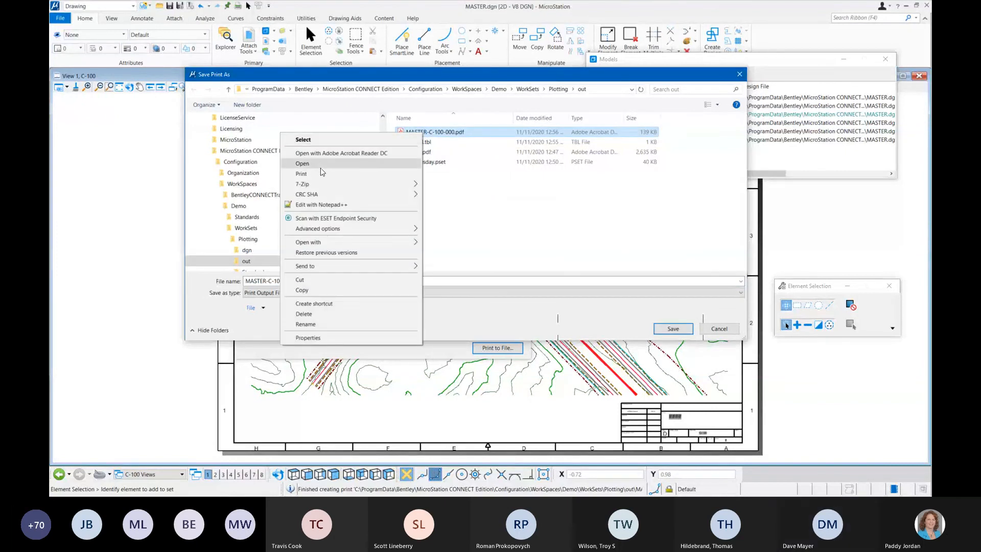
left_click(332, 156)
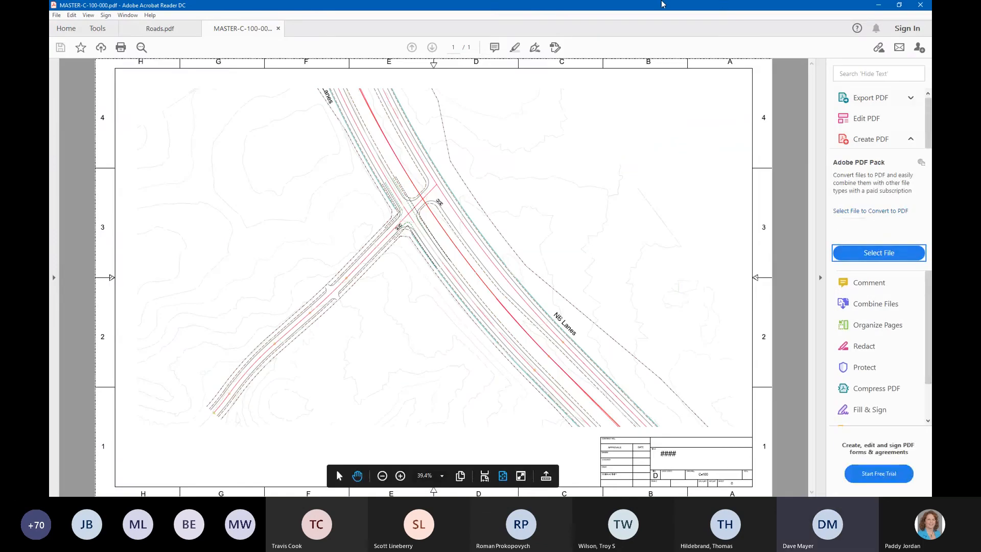
left_click(920, 6)
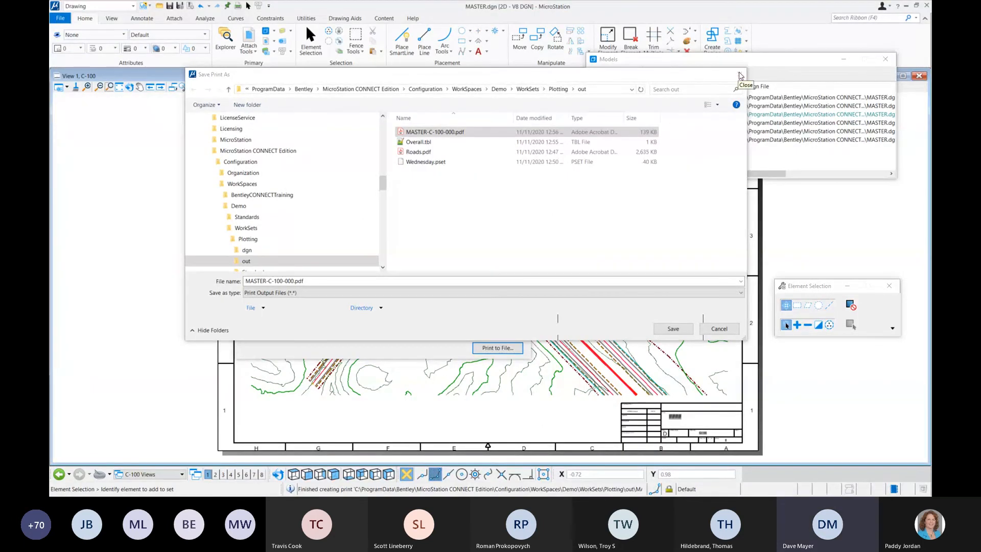
mouse_move(508, 75)
left_mouse_down()
mouse_move(526, 127)
mouse_move(495, 88)
left_mouse_up()
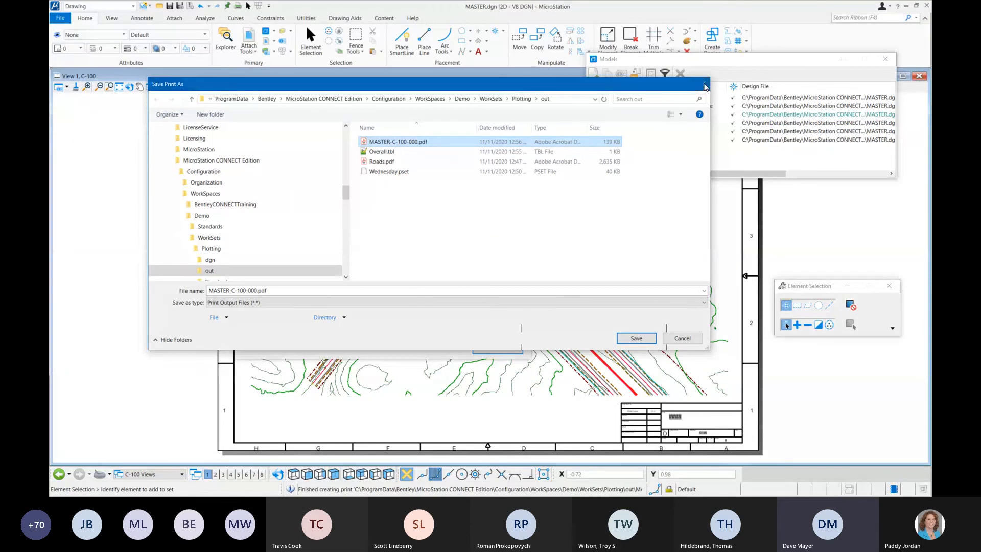
left_click(703, 85)
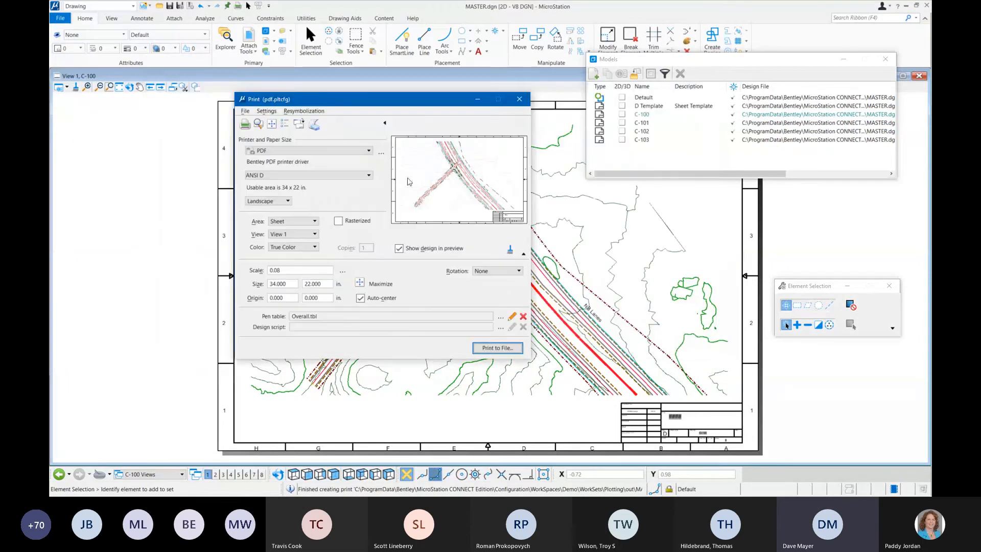
left_click(520, 100)
Step: Open the Wednesday.pset print set in Print Organizer and expand its Plans and Details folders
left_click(60, 20)
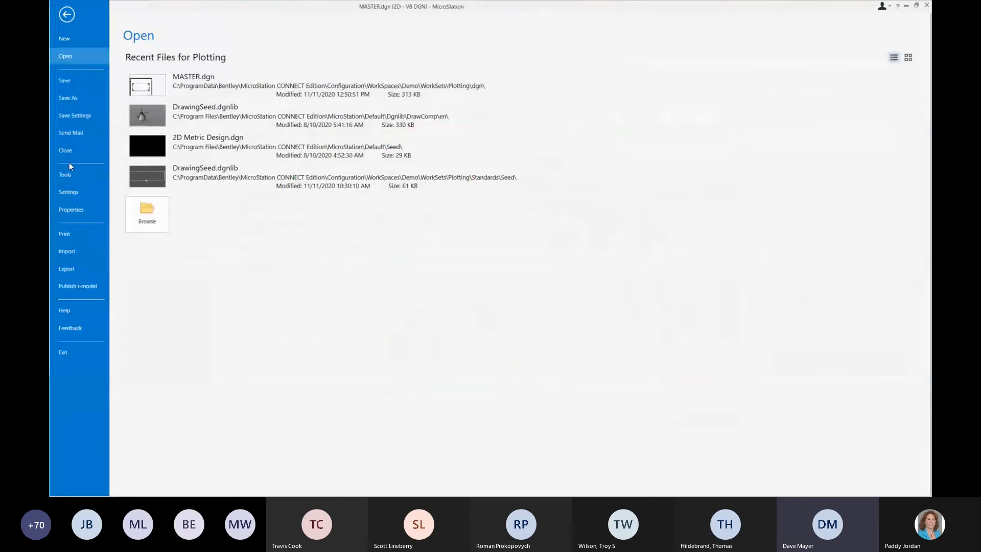
left_click(72, 231)
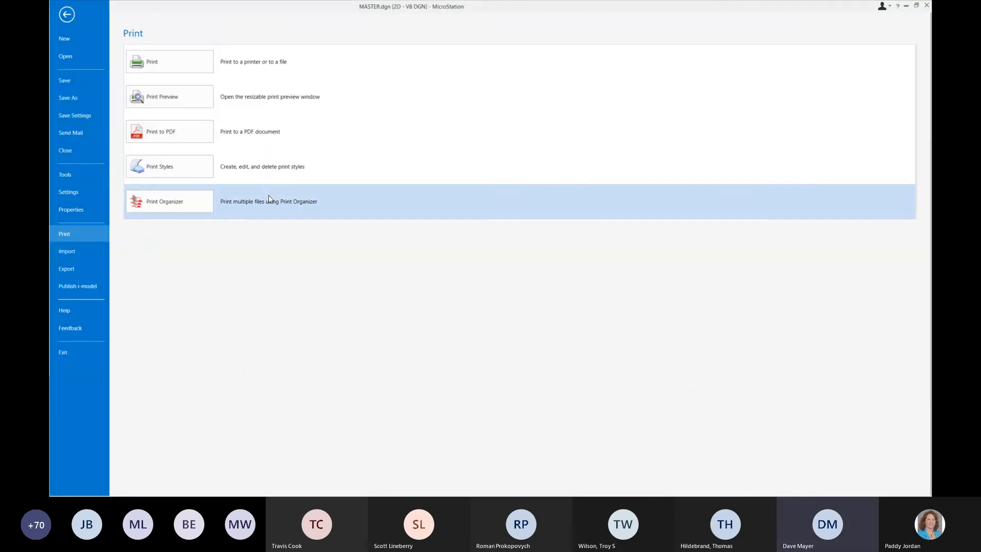
left_click(187, 202)
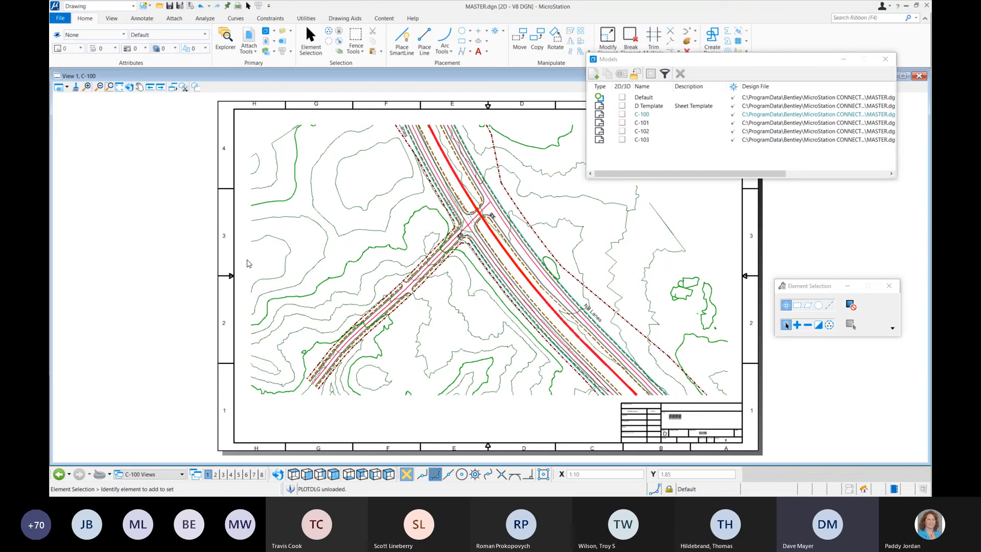
left_click(163, 133)
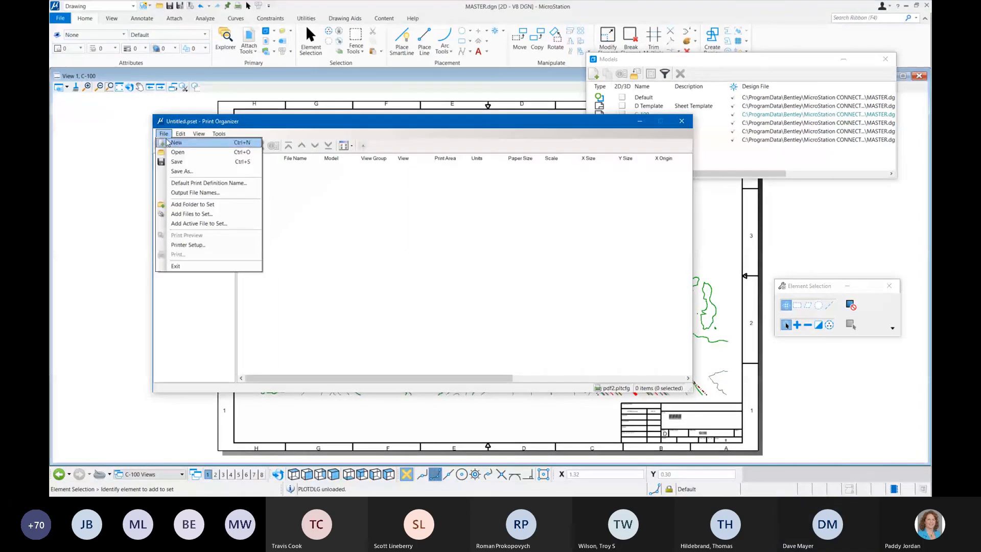
left_click(176, 154)
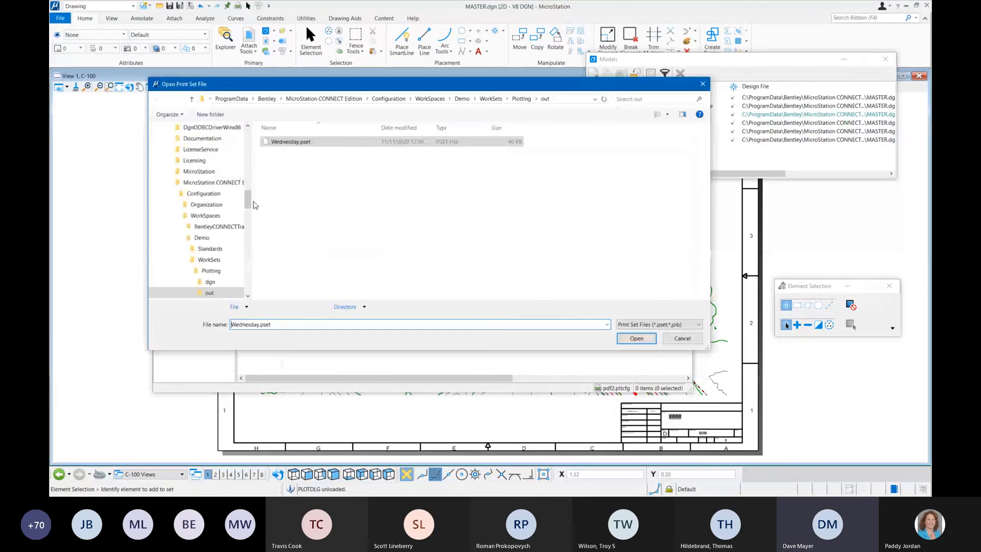
left_click(635, 339)
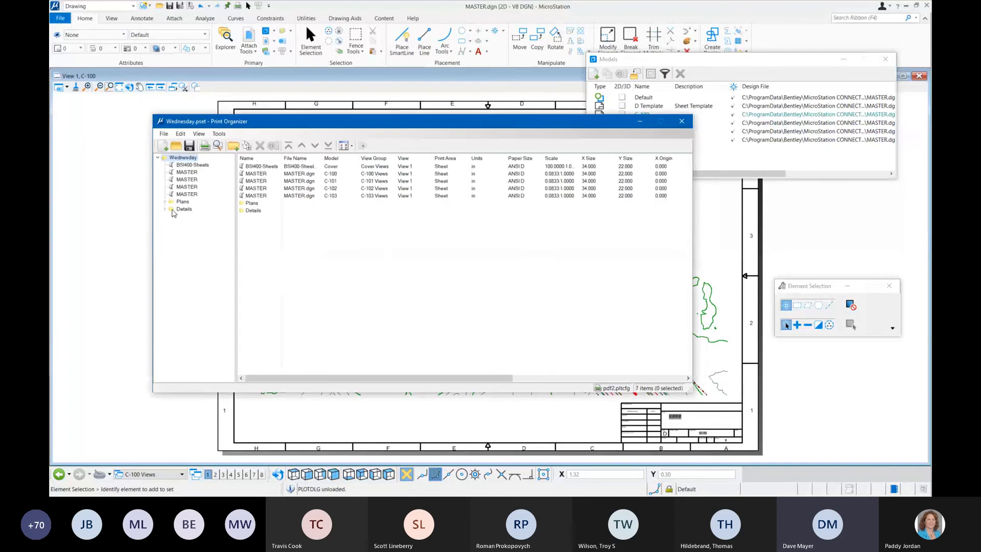
left_click(165, 209)
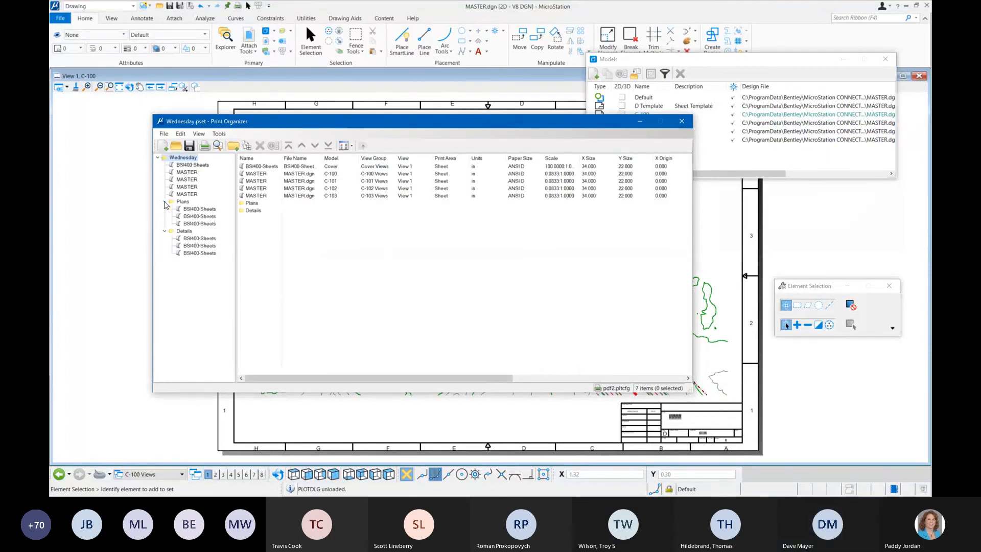
left_click(165, 202)
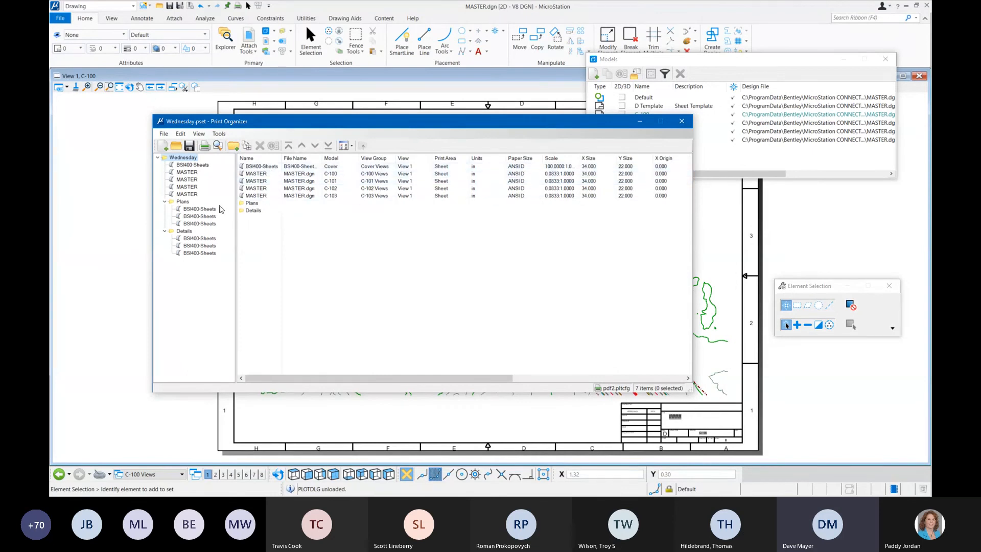
Step: Preview the BSI400-Sheets cover sheet from the print set and close the preview
left_click(270, 168)
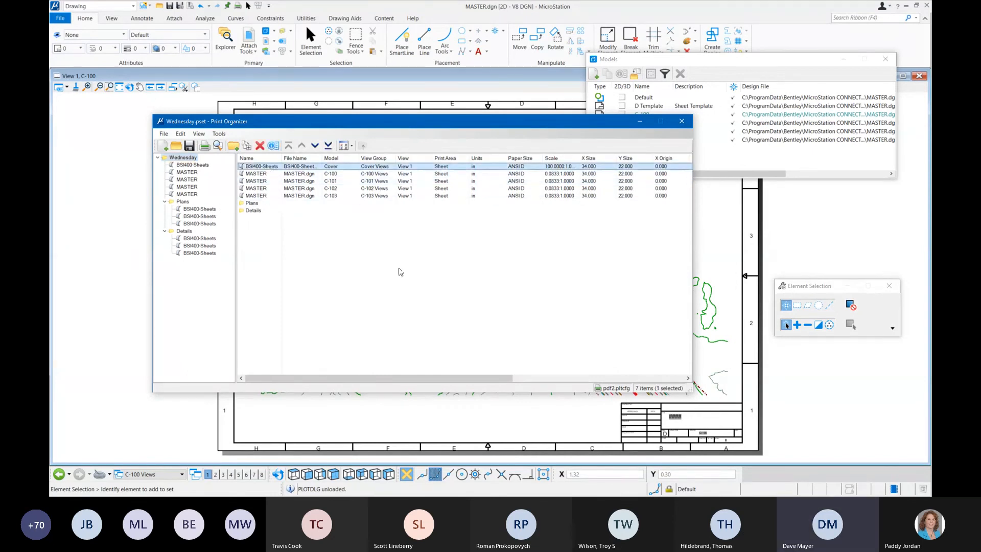
left_click(218, 146)
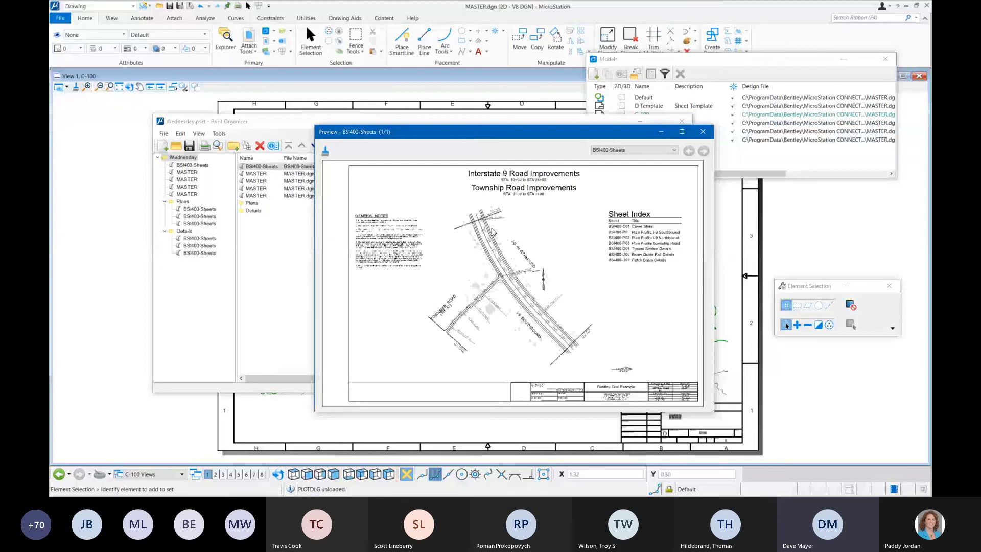
left_click(703, 132)
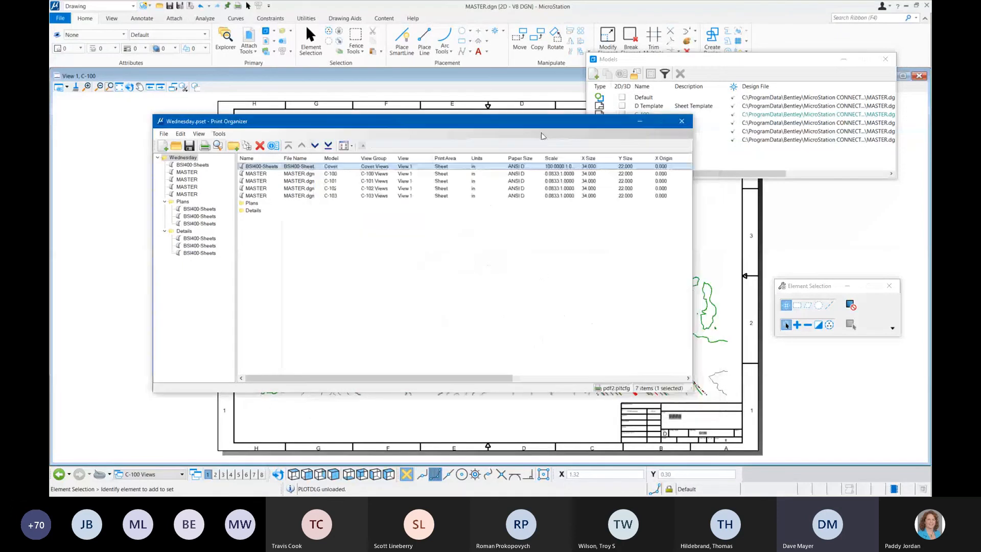
Step: Preview the C-100 sheet from the print set in an enlarged window to check its terrain linework, and close the preview
left_click(300, 174)
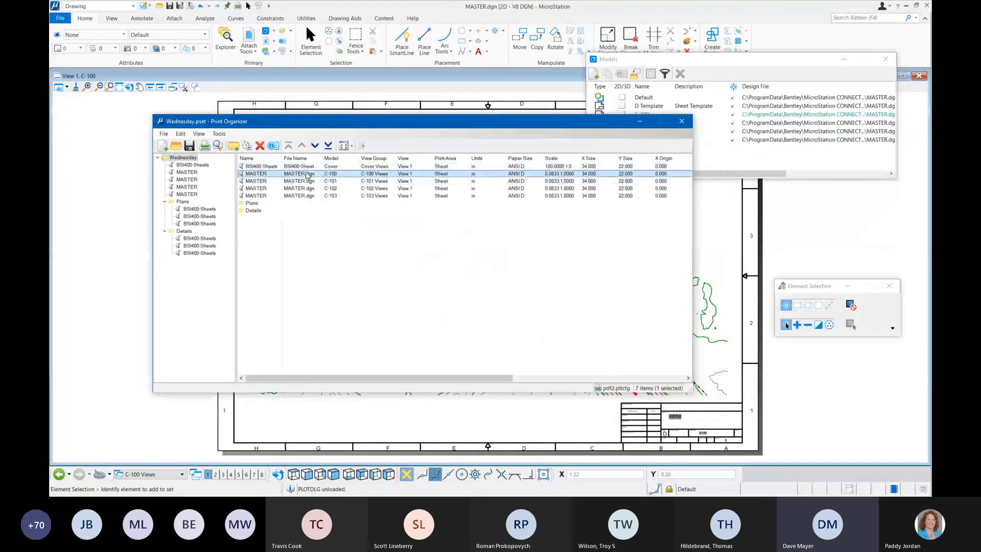
left_click(216, 149)
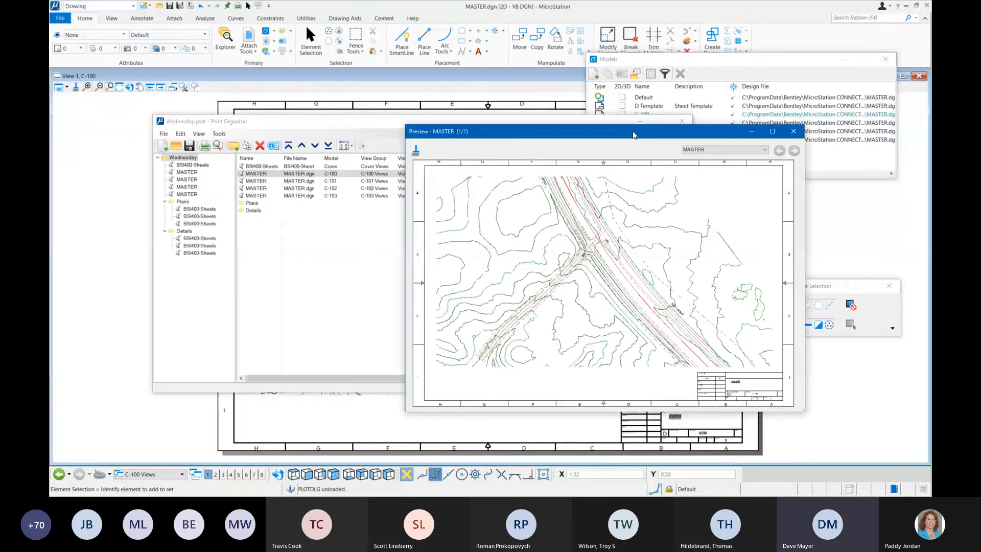
left_click_drag(633, 135, 556, 98)
left_click_drag(729, 377, 800, 440)
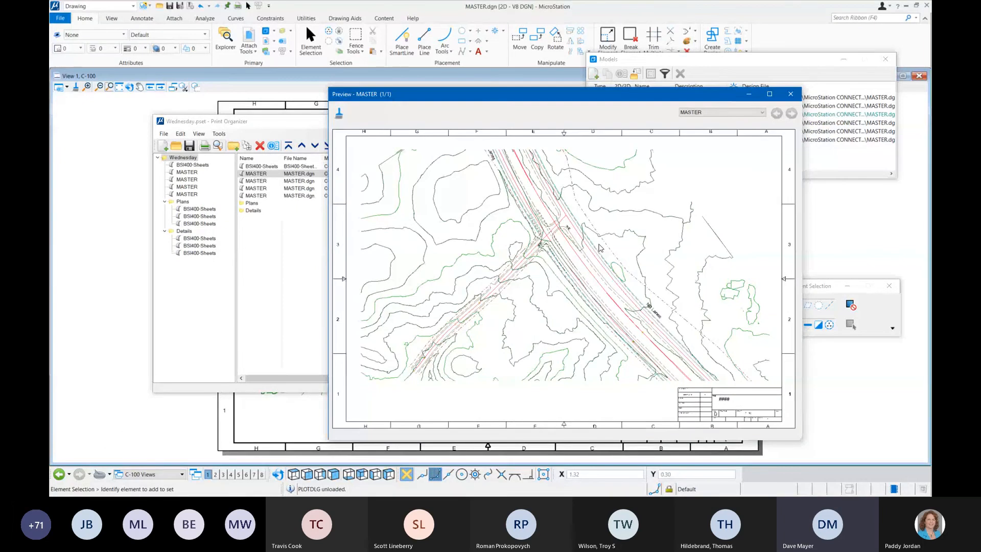
left_click(791, 94)
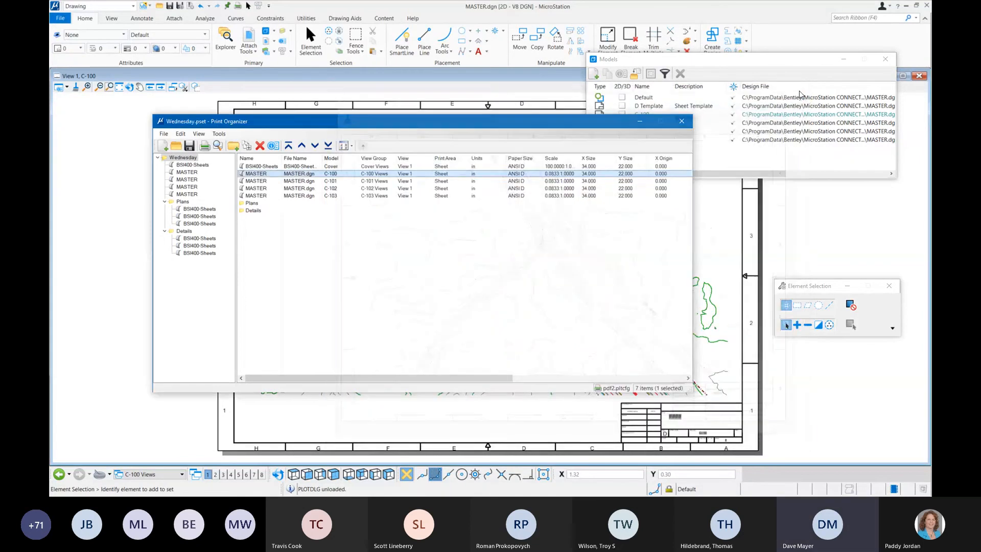
Step: Create a new print style named Topo alongside the MonoChrome style
left_click(220, 134)
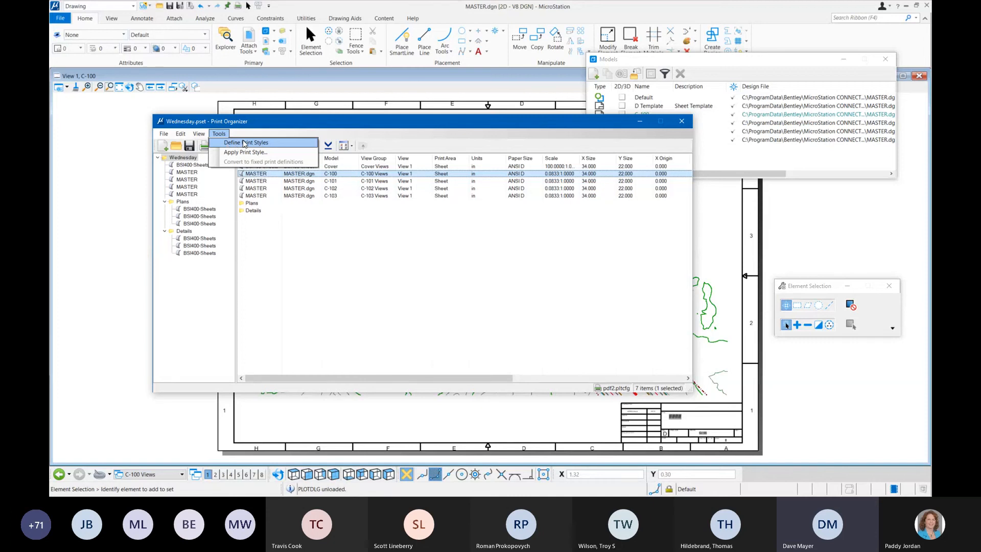
left_click(243, 144)
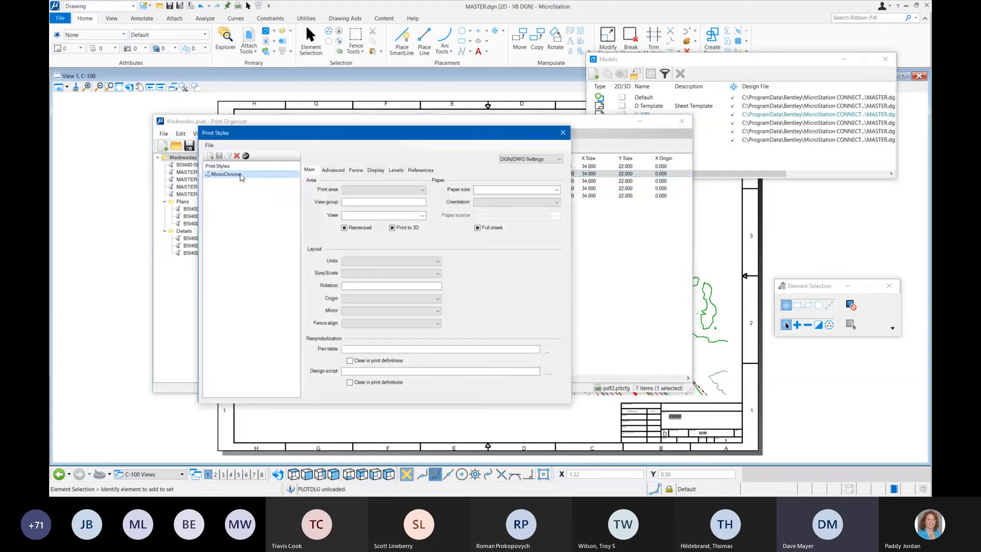
left_click(240, 174)
left_click(220, 207)
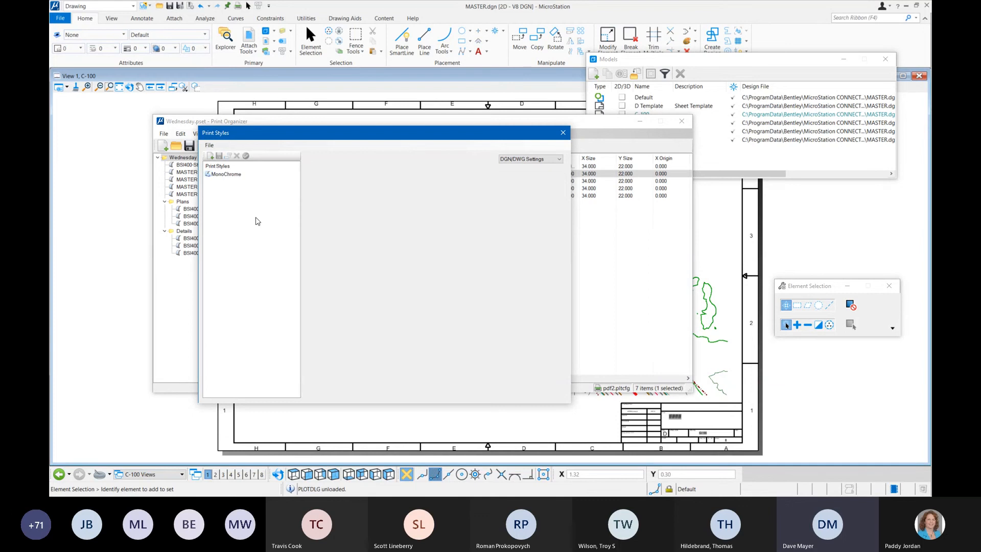
left_click(210, 156)
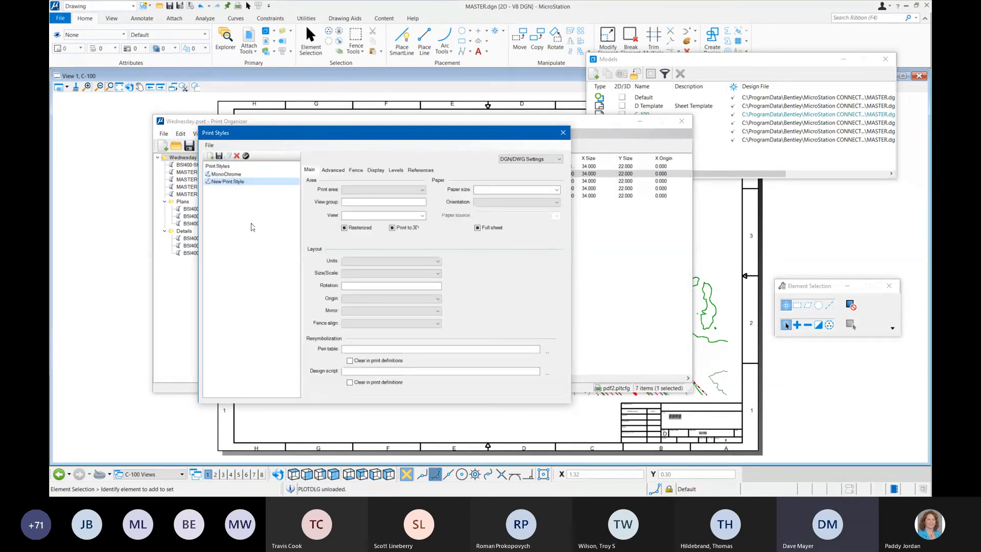
right_click(238, 182)
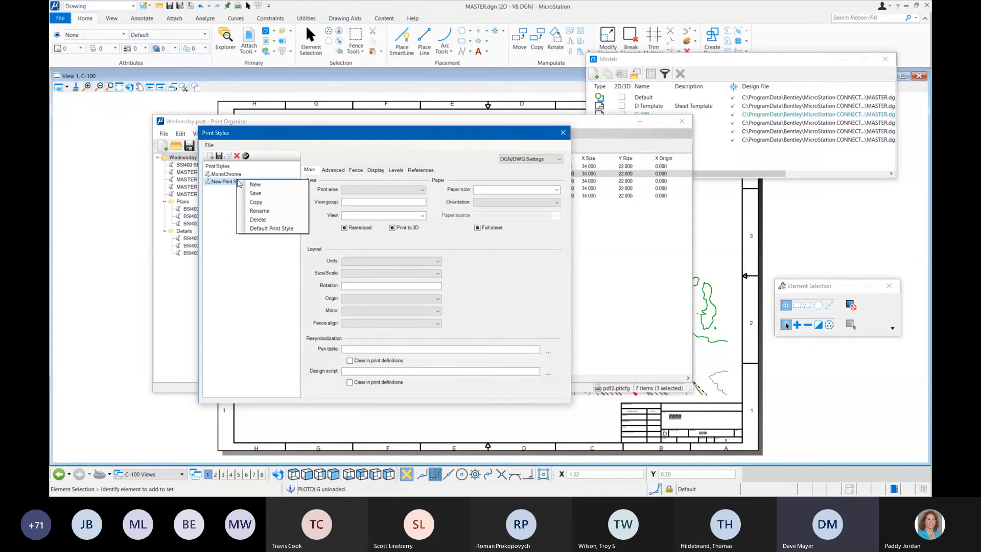
left_click(276, 210)
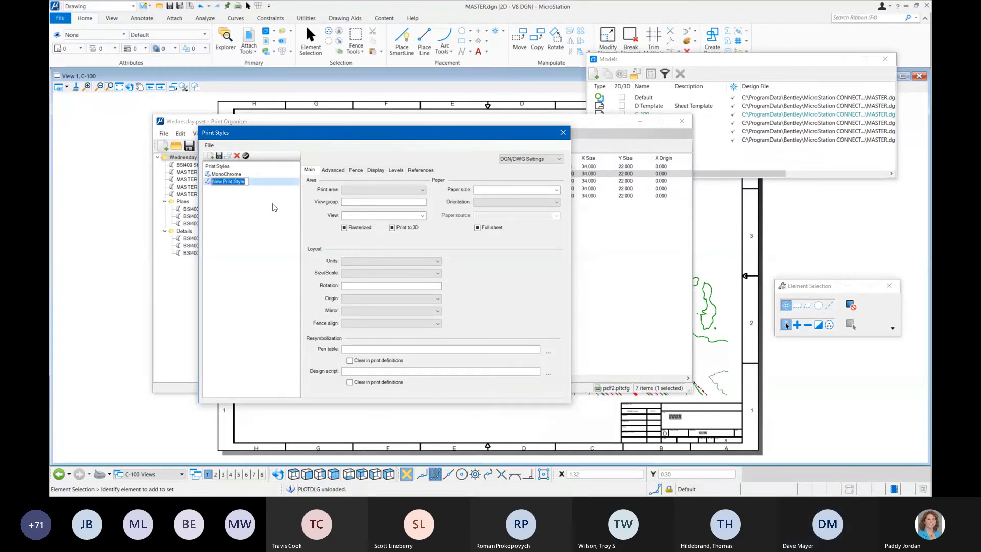
type("Topo")
key("Return")
left_click(217, 181)
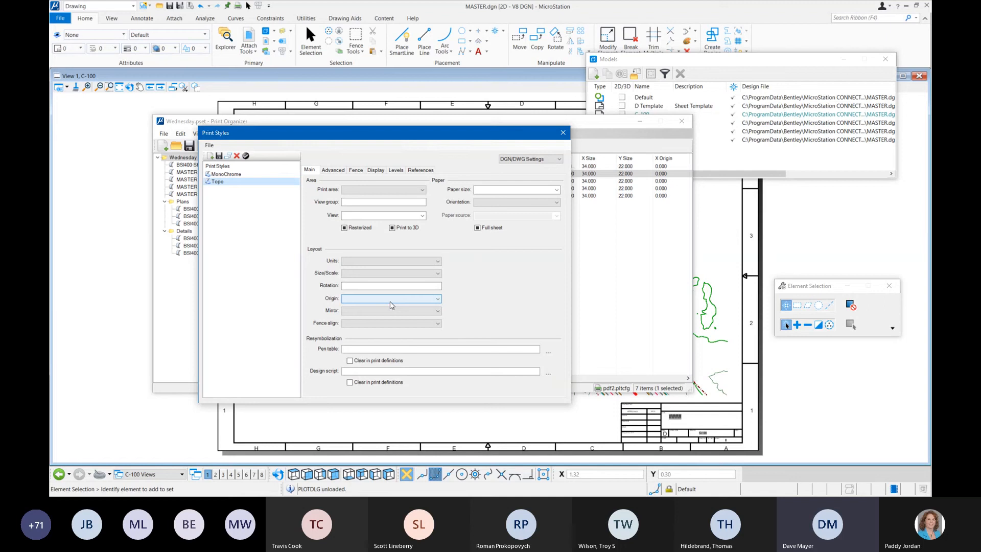
Step: Assign Overall.tbl from the out folder as the Topo print style's pen table and save the style
left_click(390, 349)
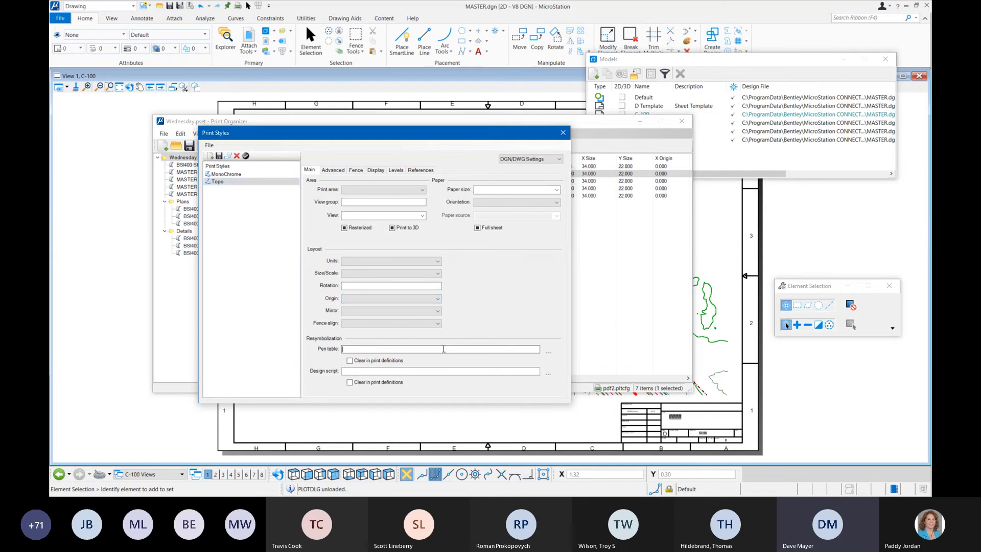
left_click(548, 353)
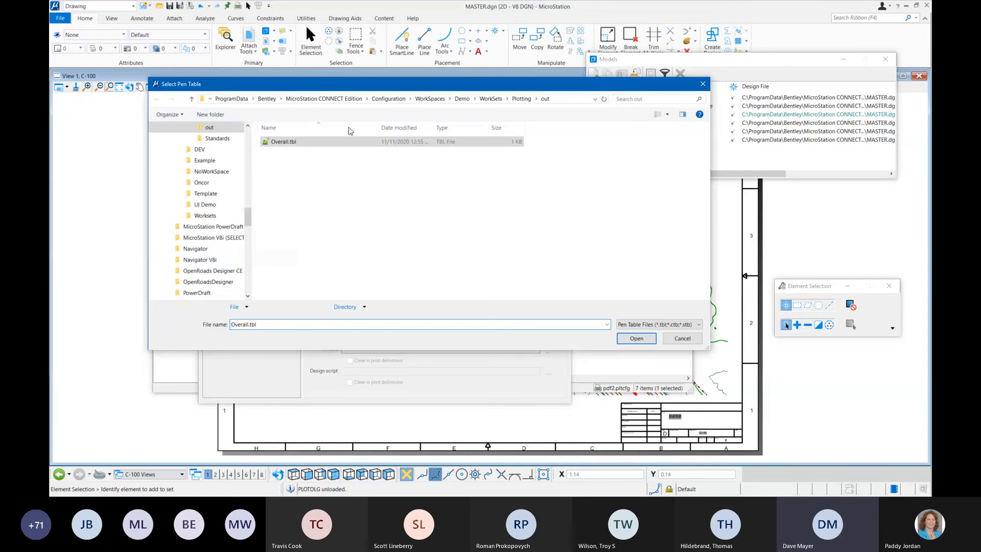
left_click(635, 338)
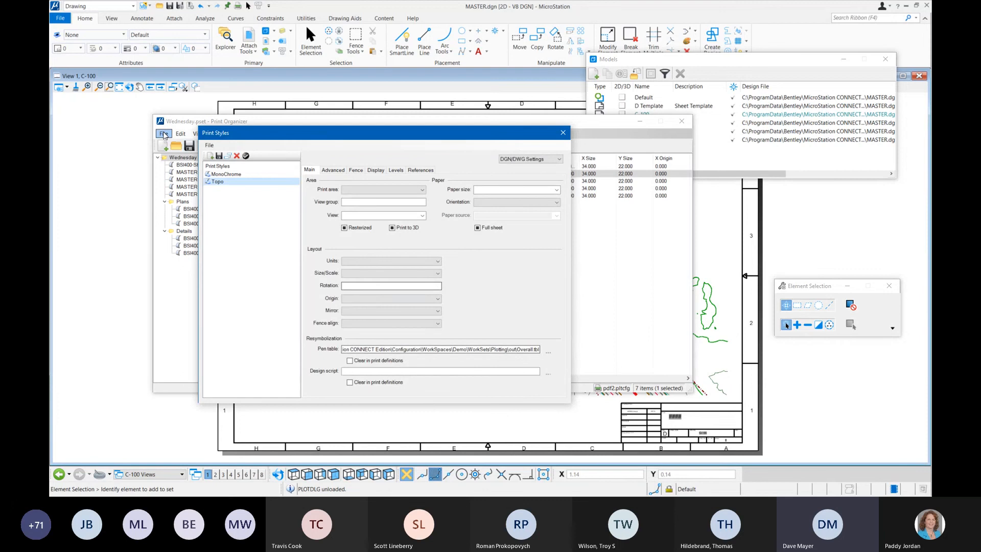
left_click(219, 157)
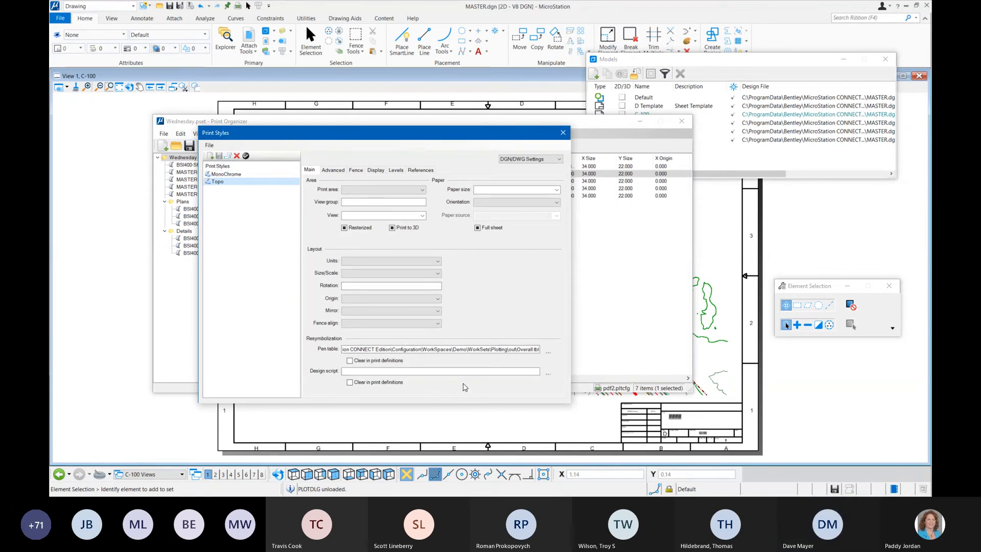
Step: Close the print style definitions and return to the Wednesday print set
left_click(565, 135)
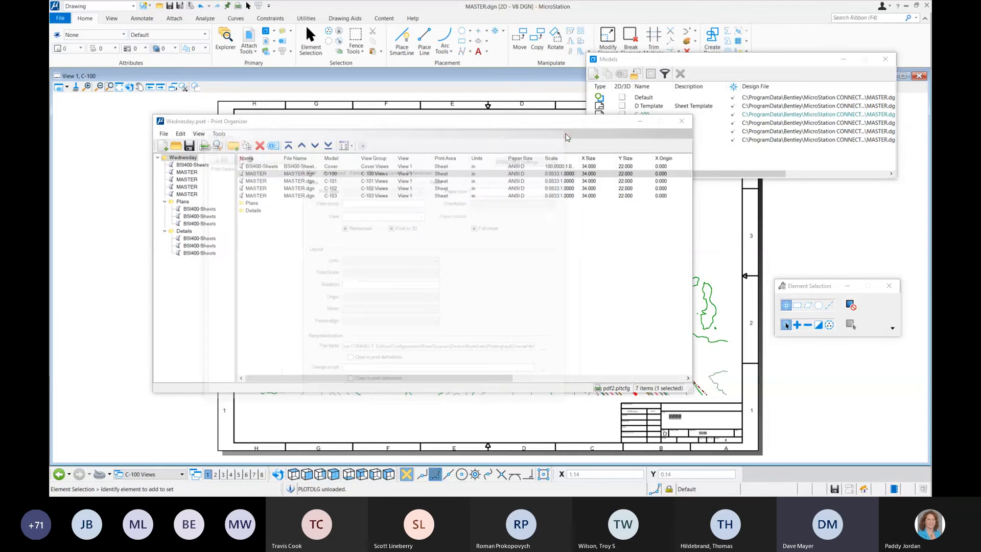
left_click(272, 176)
left_click(219, 134)
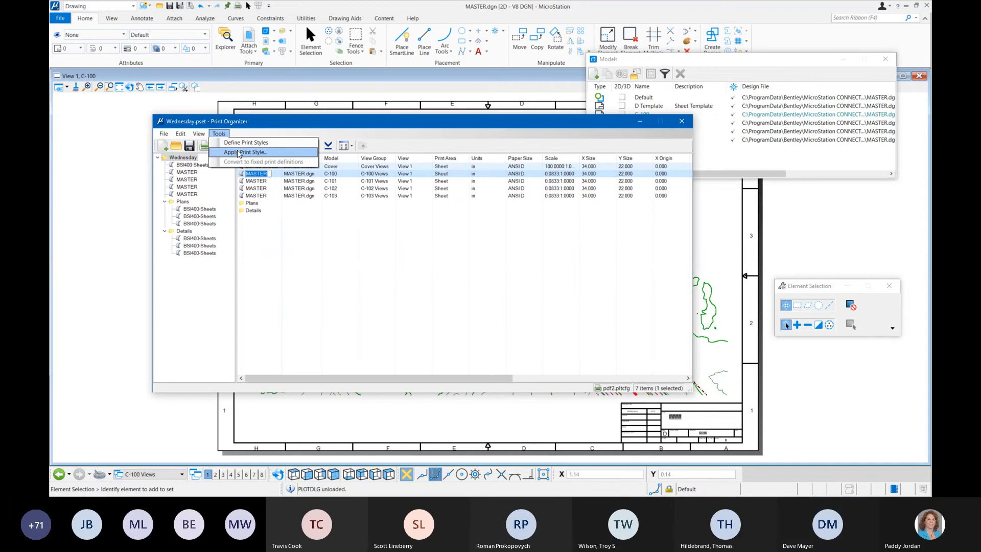
left_click(273, 255)
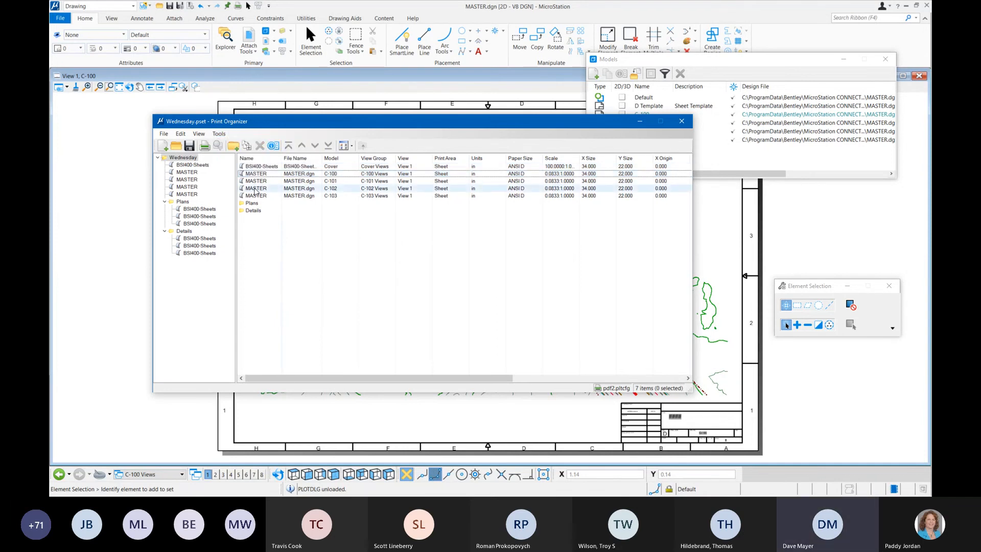
Step: Examine the main and advanced properties of the C-100 print definition for resymbolization and style settings, and close them without changes
right_click(259, 178)
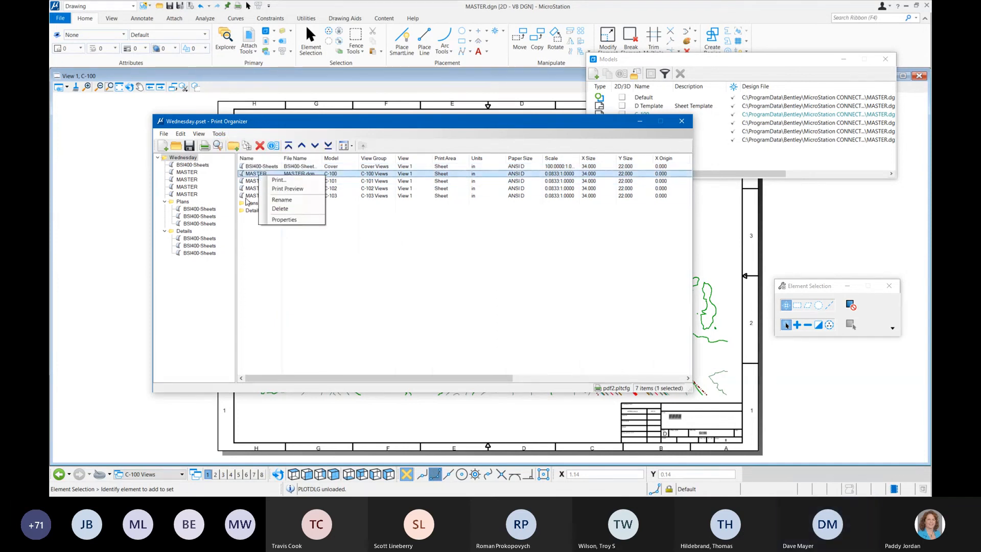
left_click(254, 177)
double_click(254, 176)
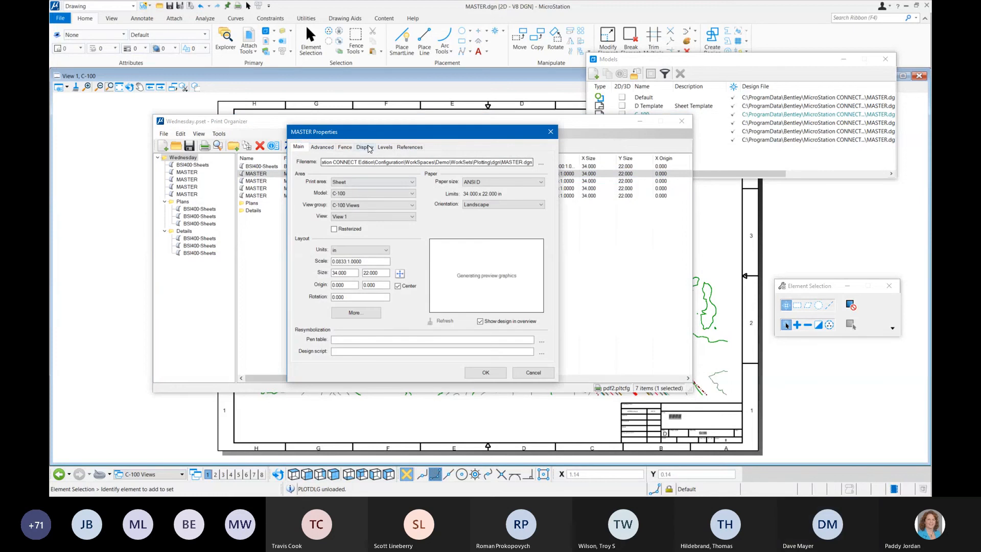
left_click_drag(370, 129, 333, 112)
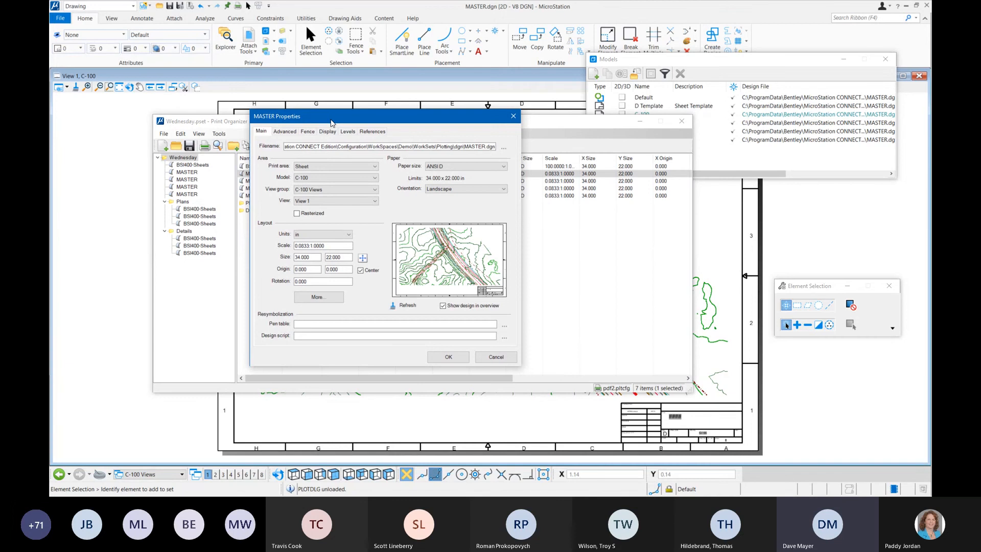
left_click(328, 333)
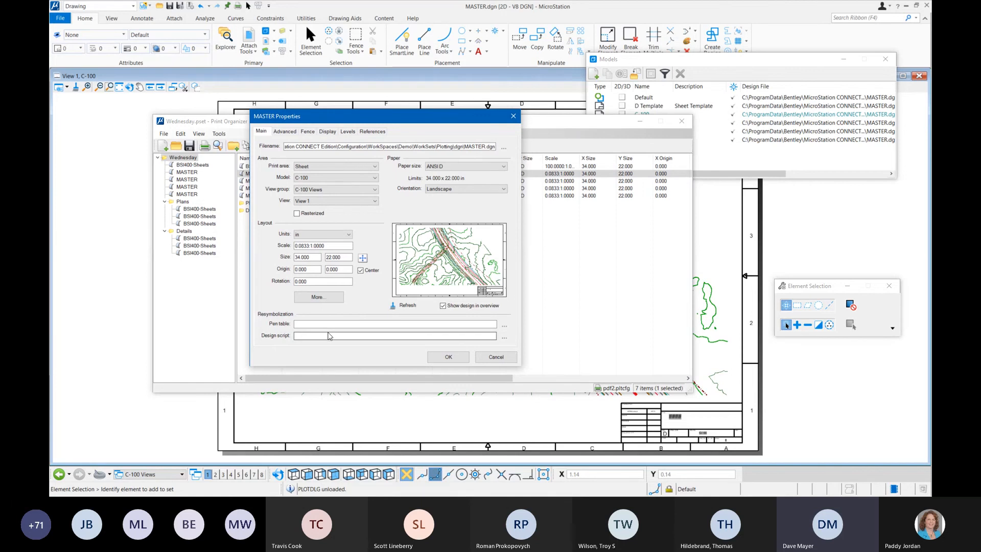
left_click(285, 132)
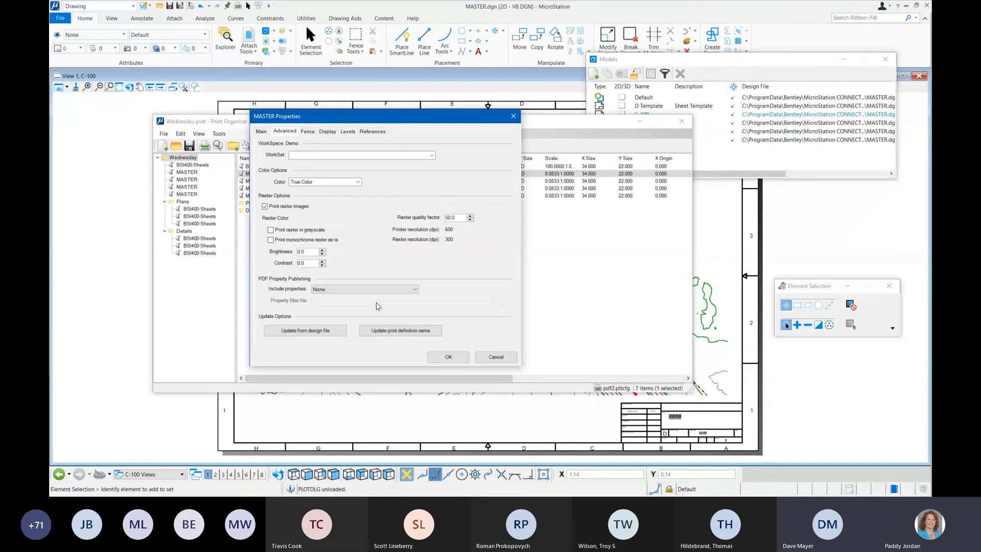
left_click(498, 357)
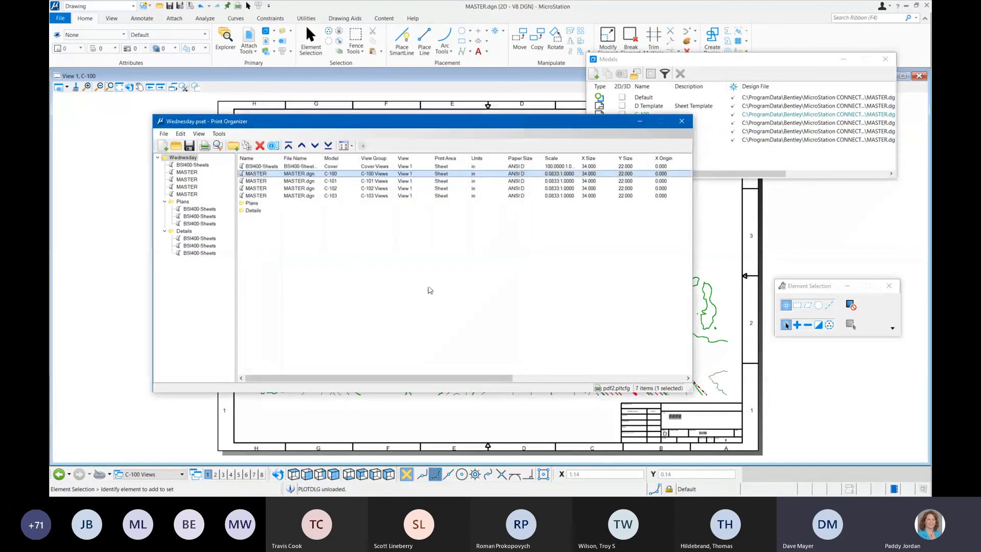
Step: Apply the Topo print style to the C-100 sheet in the Wednesday print set
right_click(306, 174)
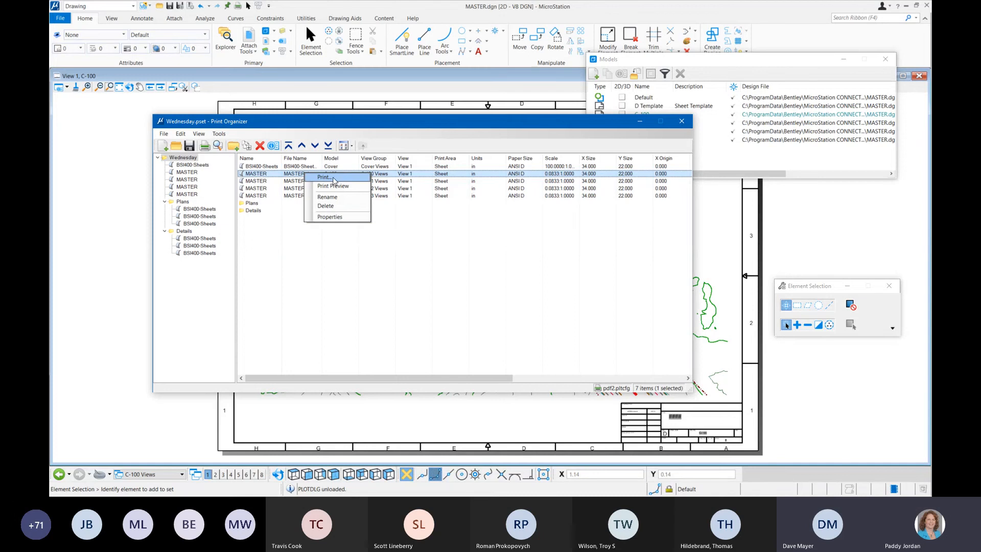
left_click(288, 222)
left_click(266, 176)
left_click(236, 148)
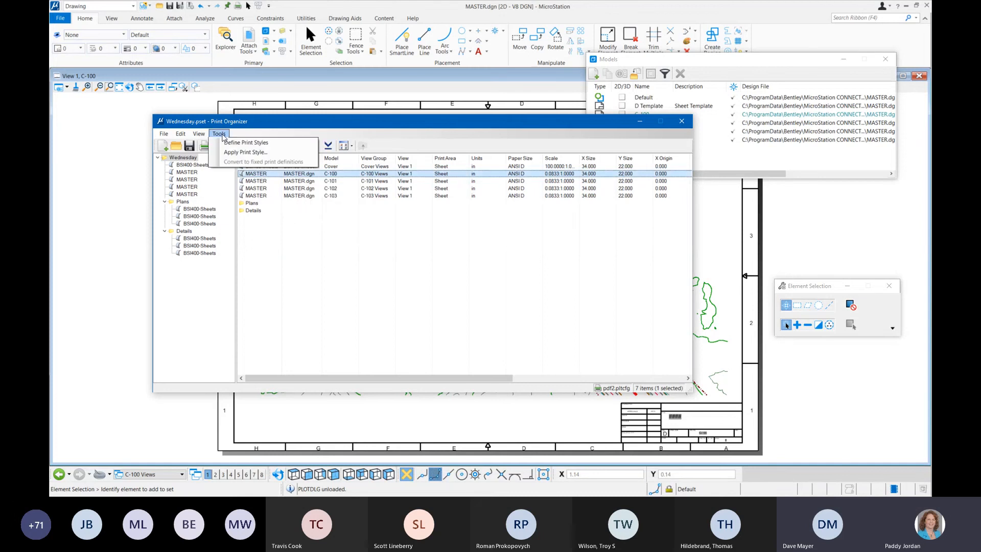
left_click(258, 154)
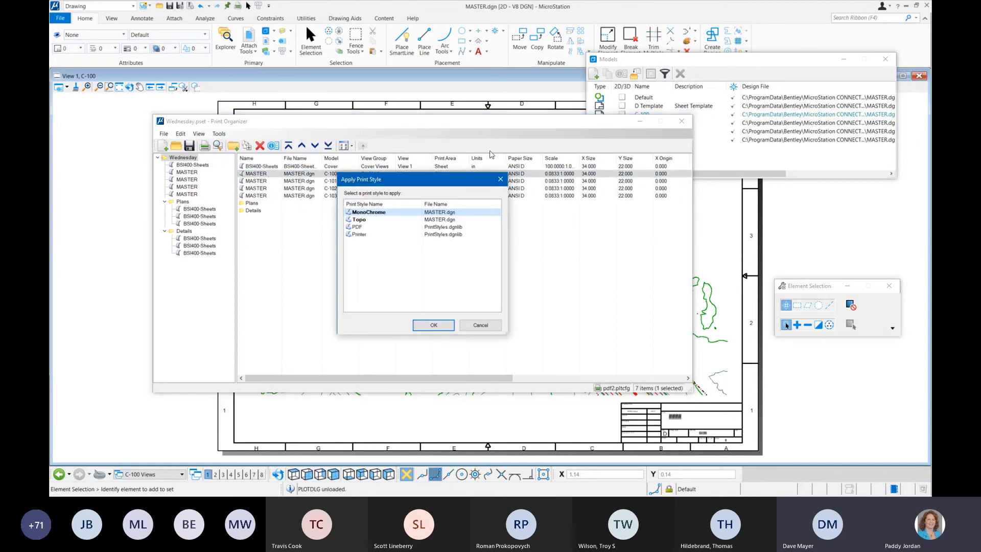
left_click(368, 220)
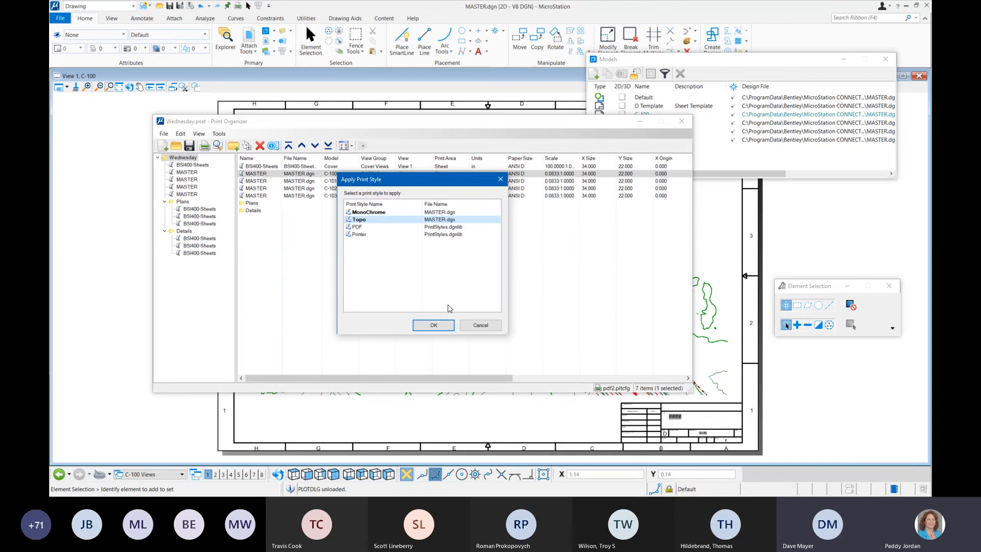
left_click(434, 325)
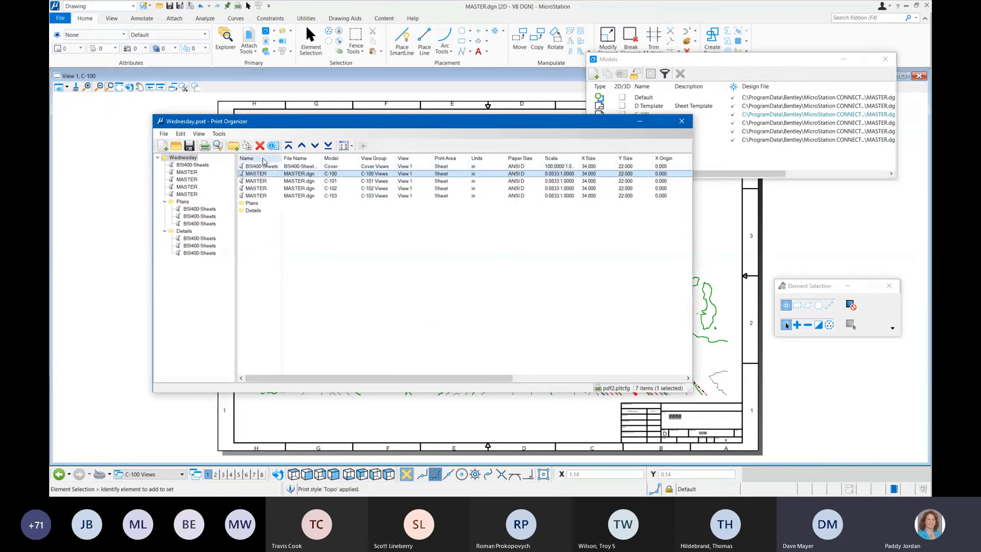
Step: Preview the C-100 sheet with the Topo print style applied
left_click(218, 146)
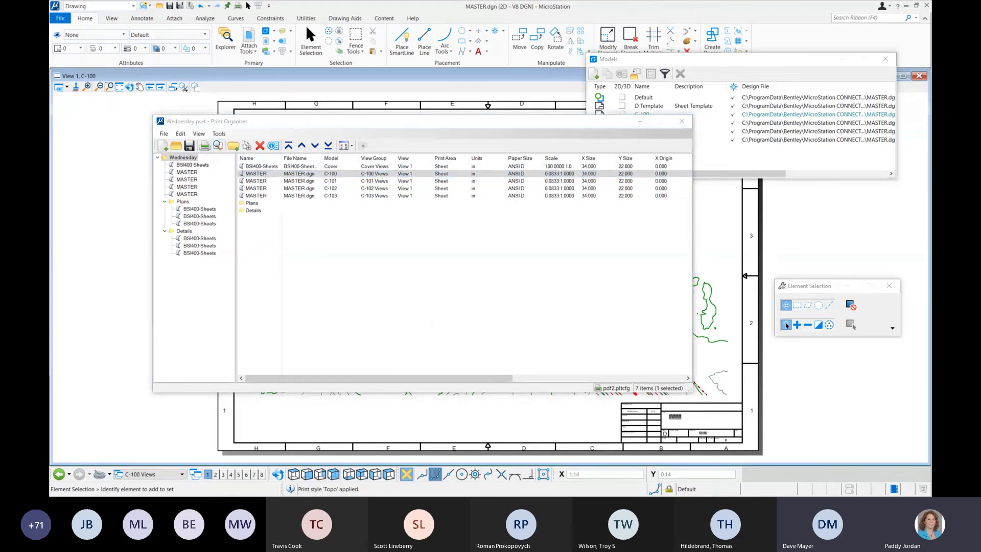